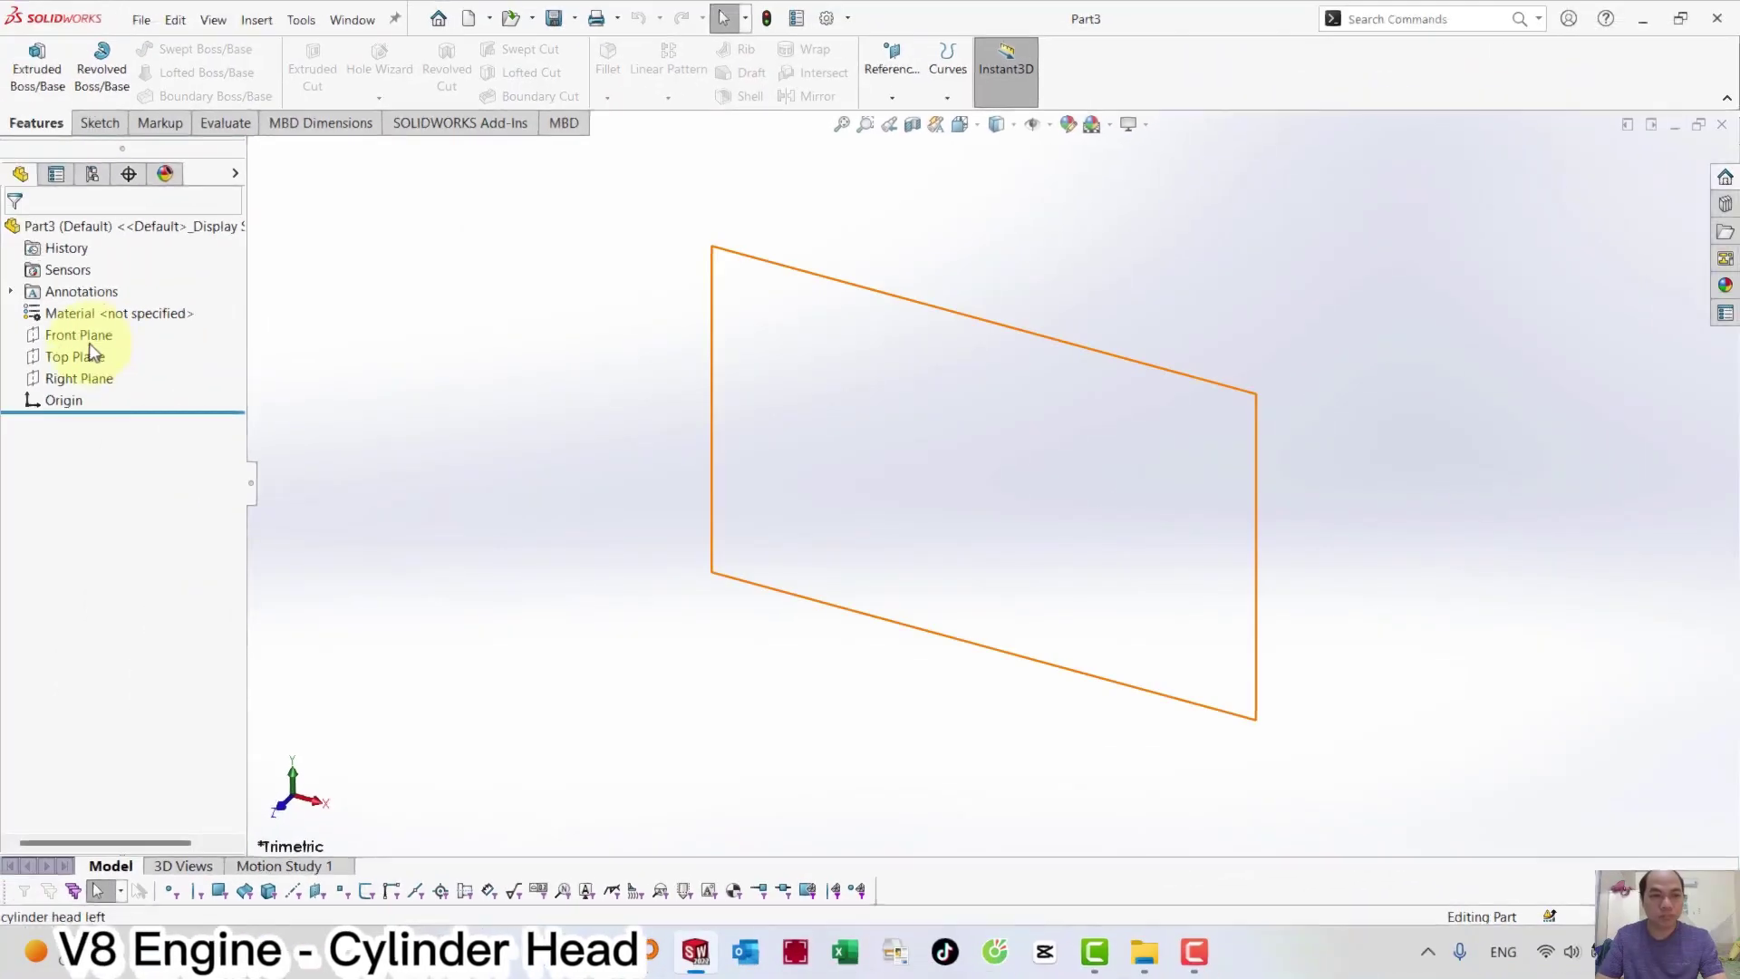
Start a sketch on the Top Plane and draw a centre rectangle from the origin.
click(72, 370)
click(66, 359)
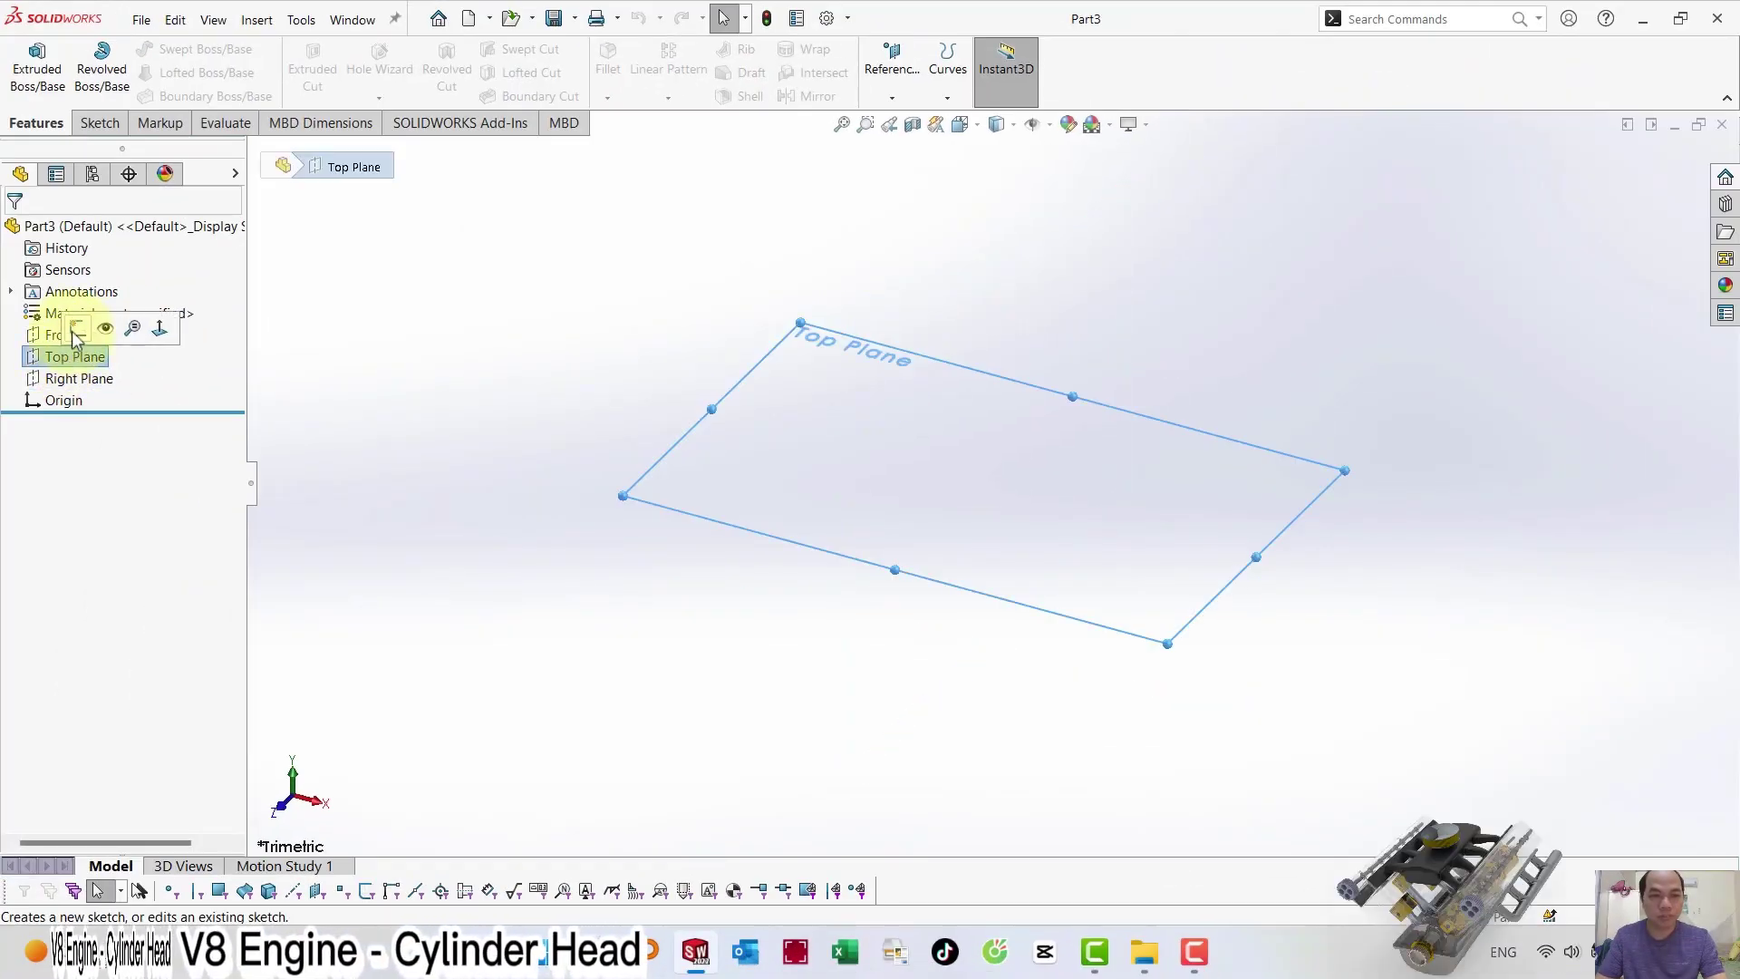
click(76, 332)
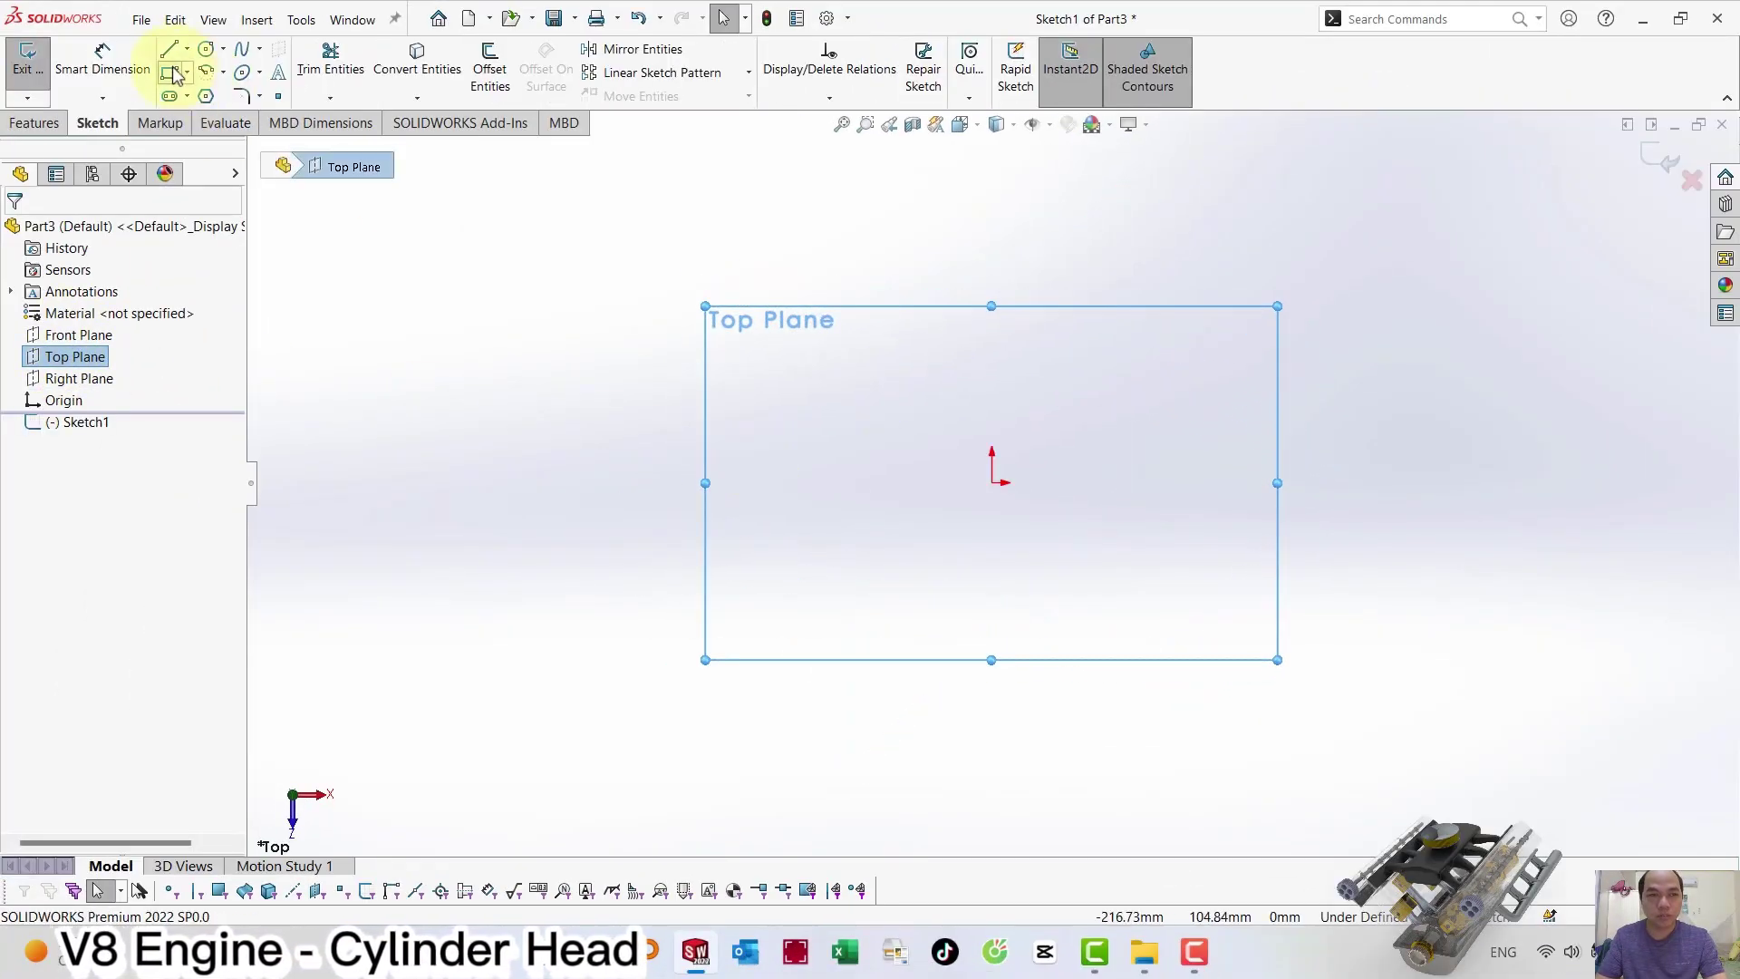
click(172, 73)
click(89, 302)
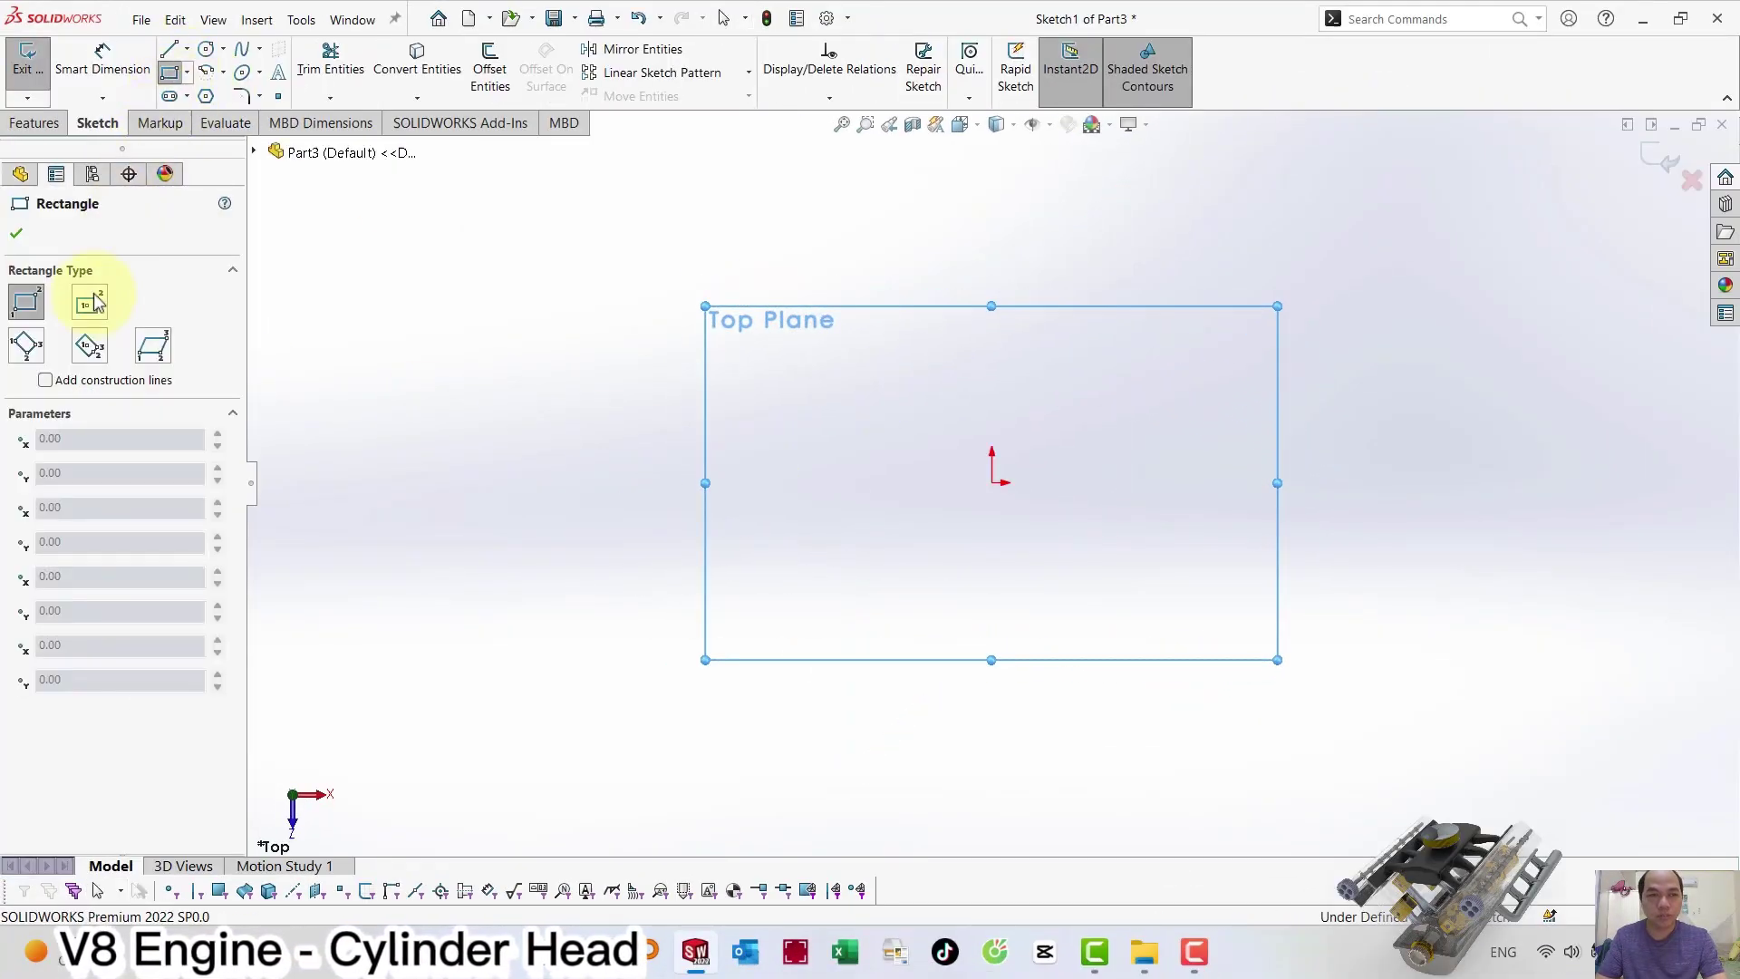
click(991, 482)
click(1243, 371)
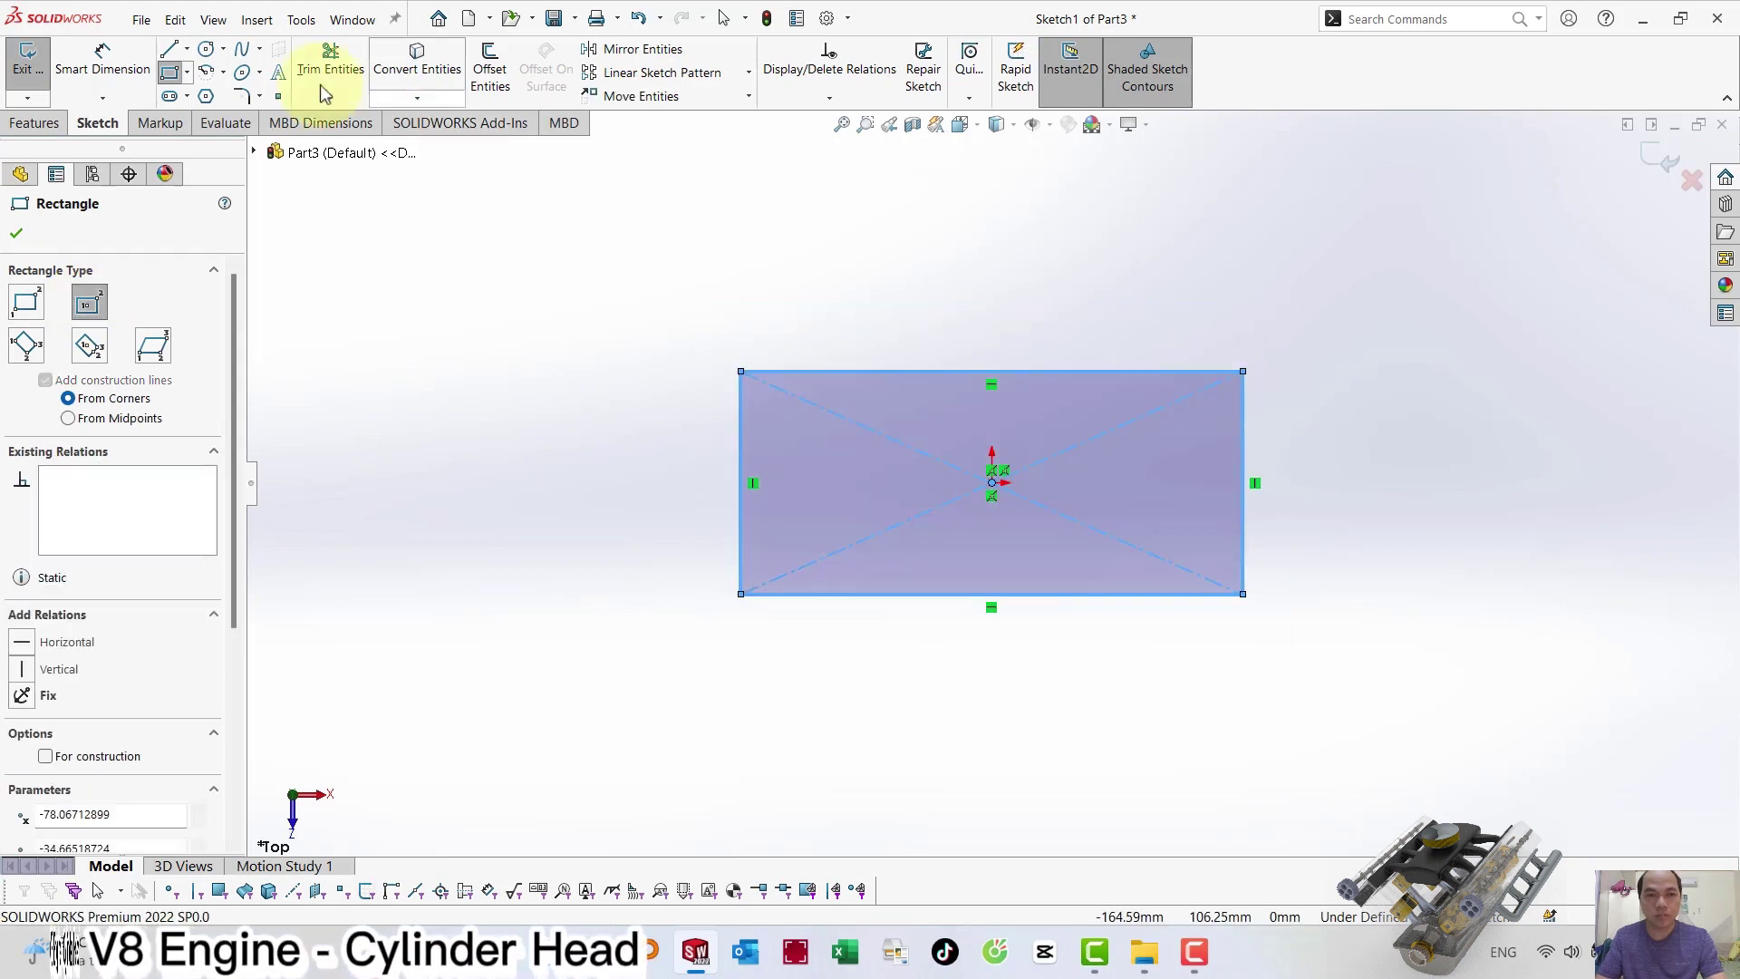
Dimension the rectangle 695 wide and 170 high.
click(102, 60)
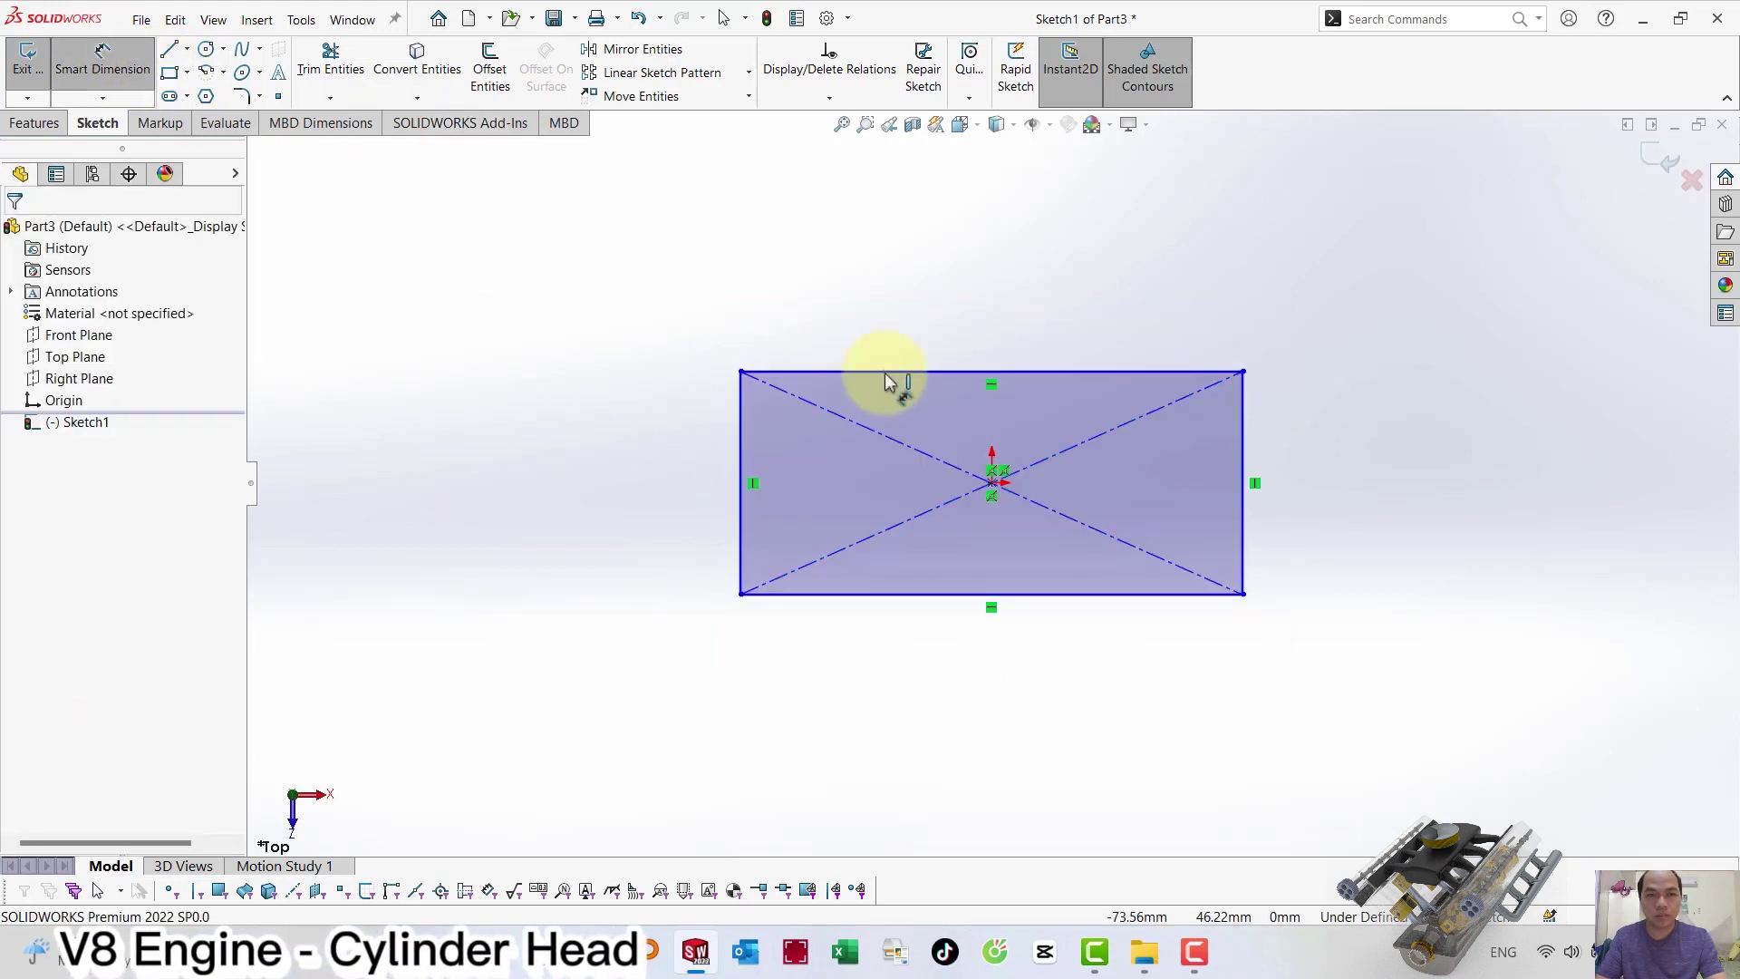
click(920, 370)
click(983, 319)
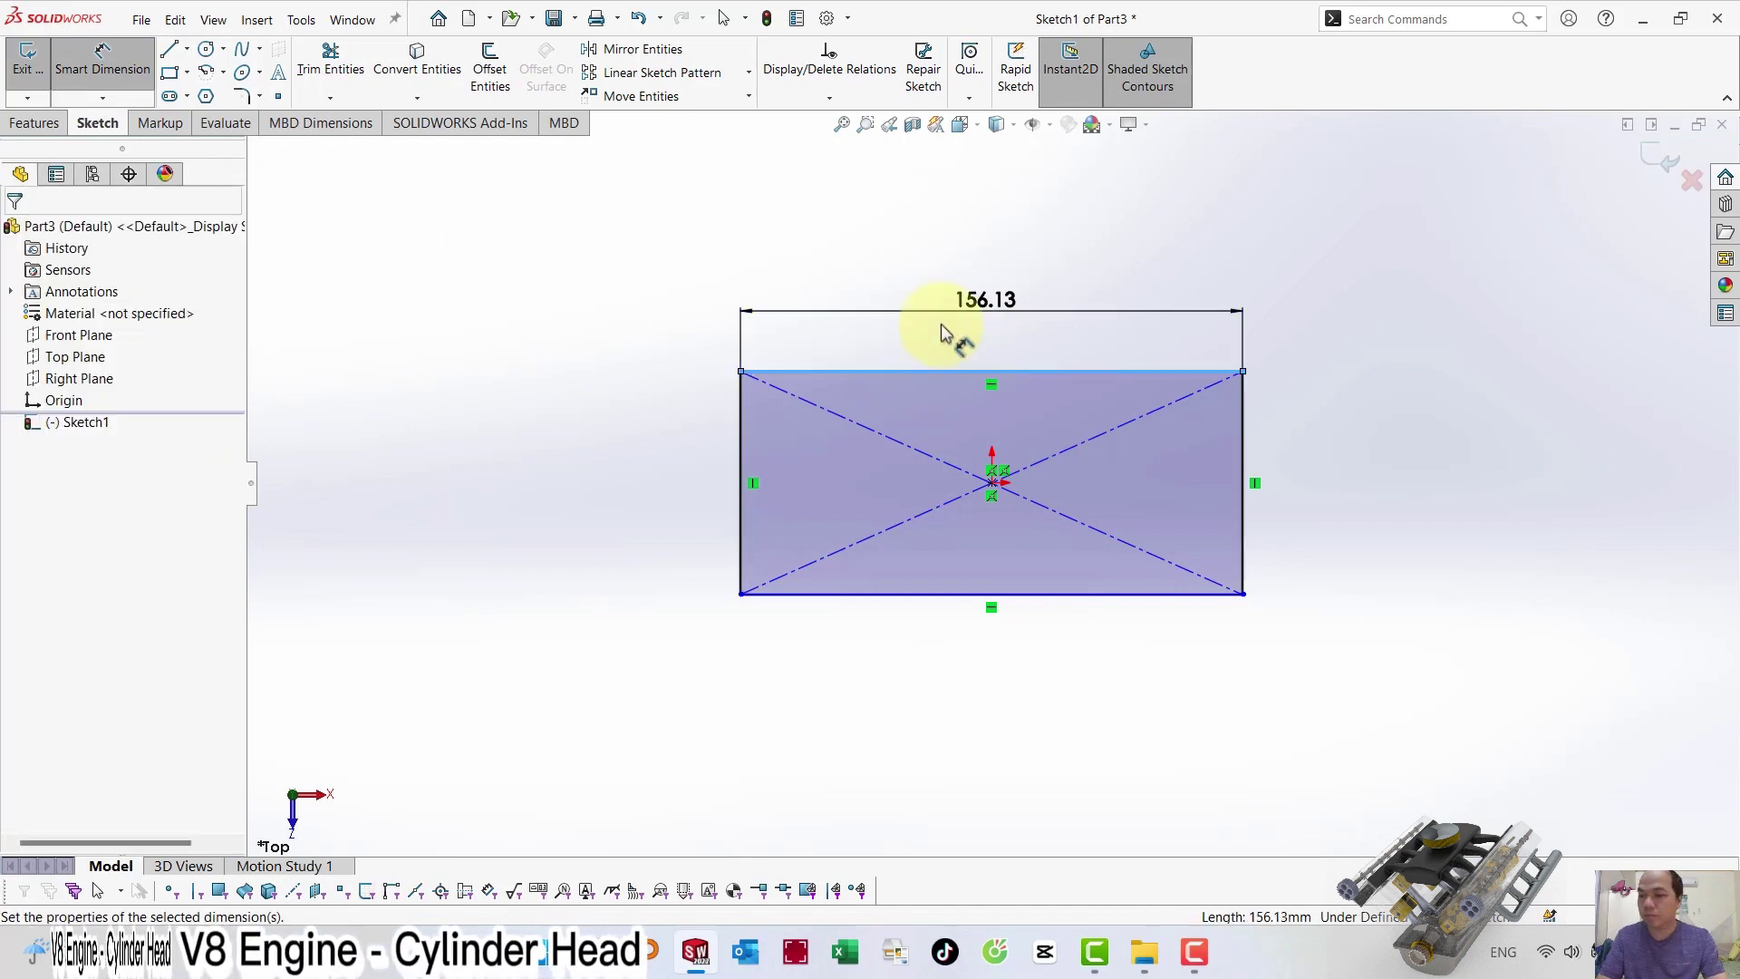
text(19)
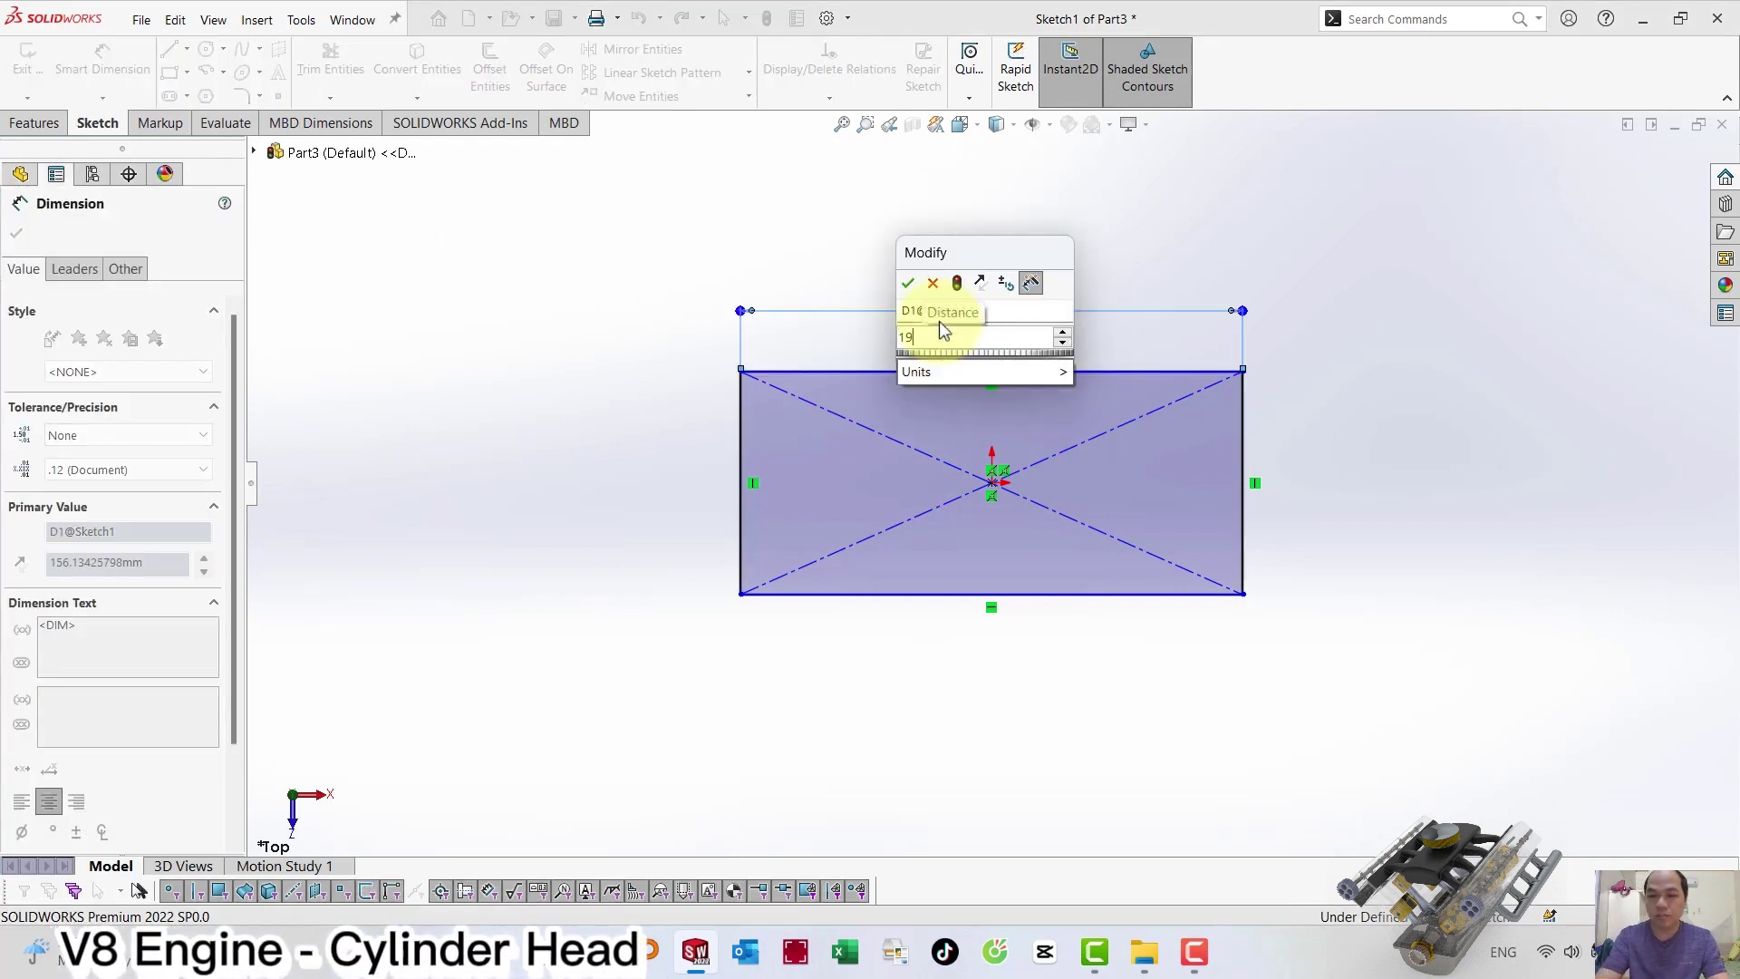
key(BackSpace)
key(BackSpace)
text(695)
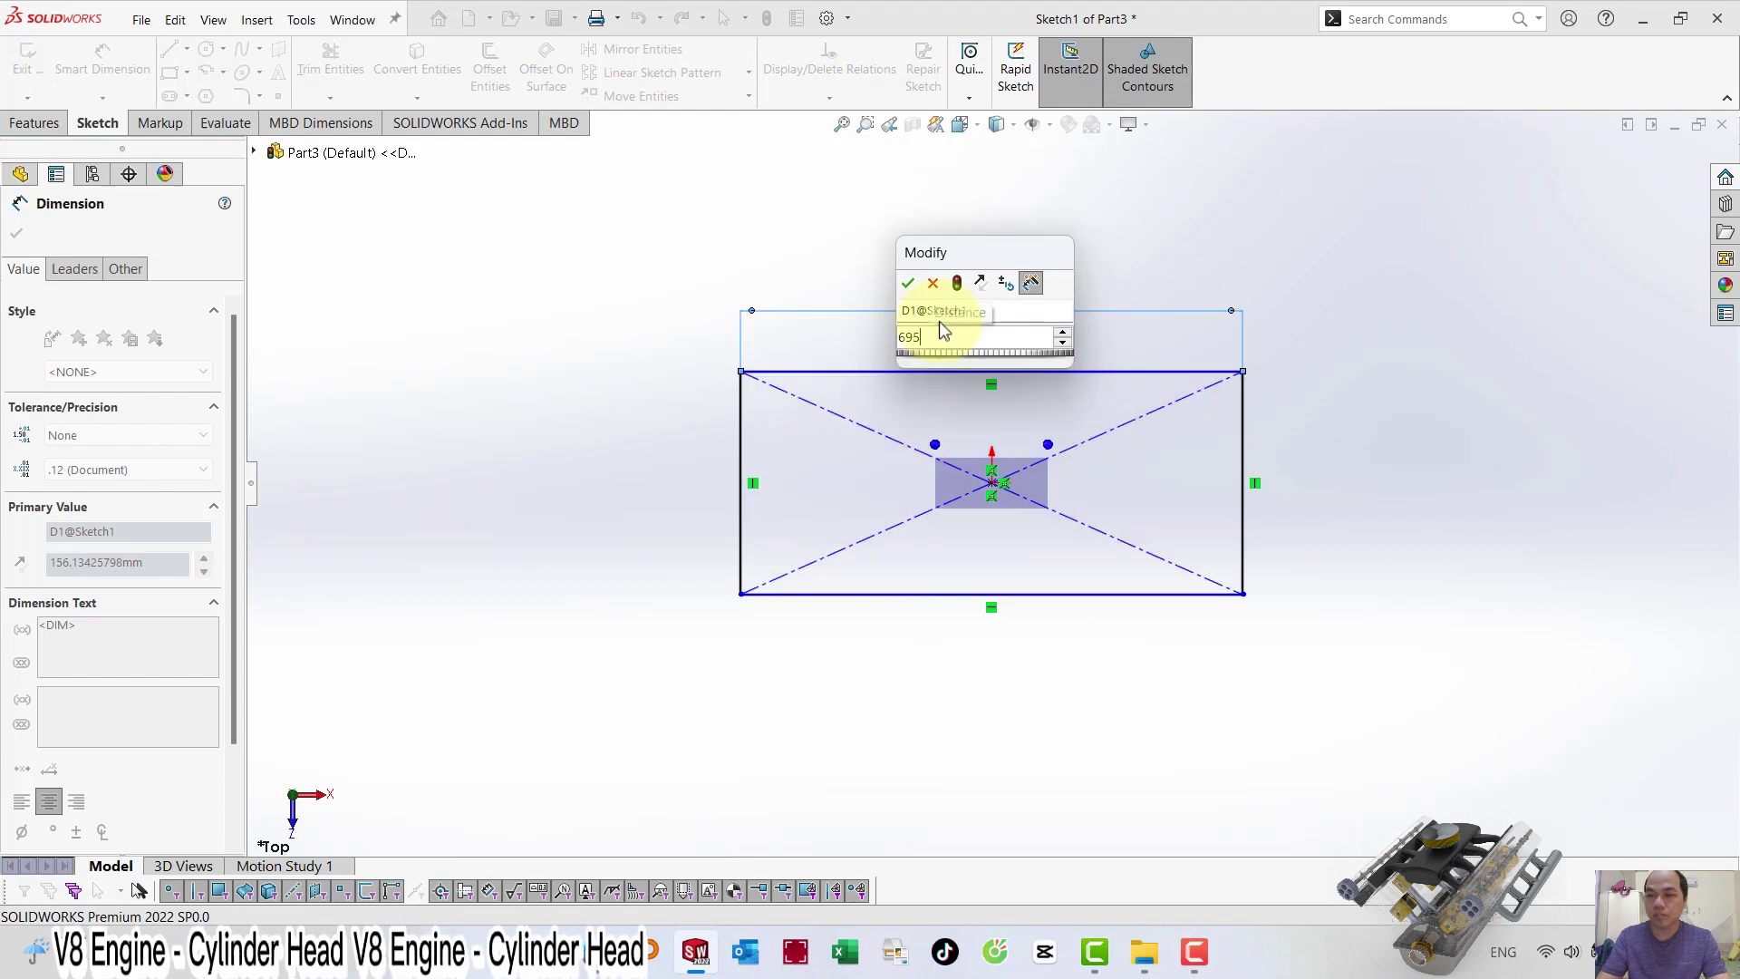
key(Return)
click(1242, 446)
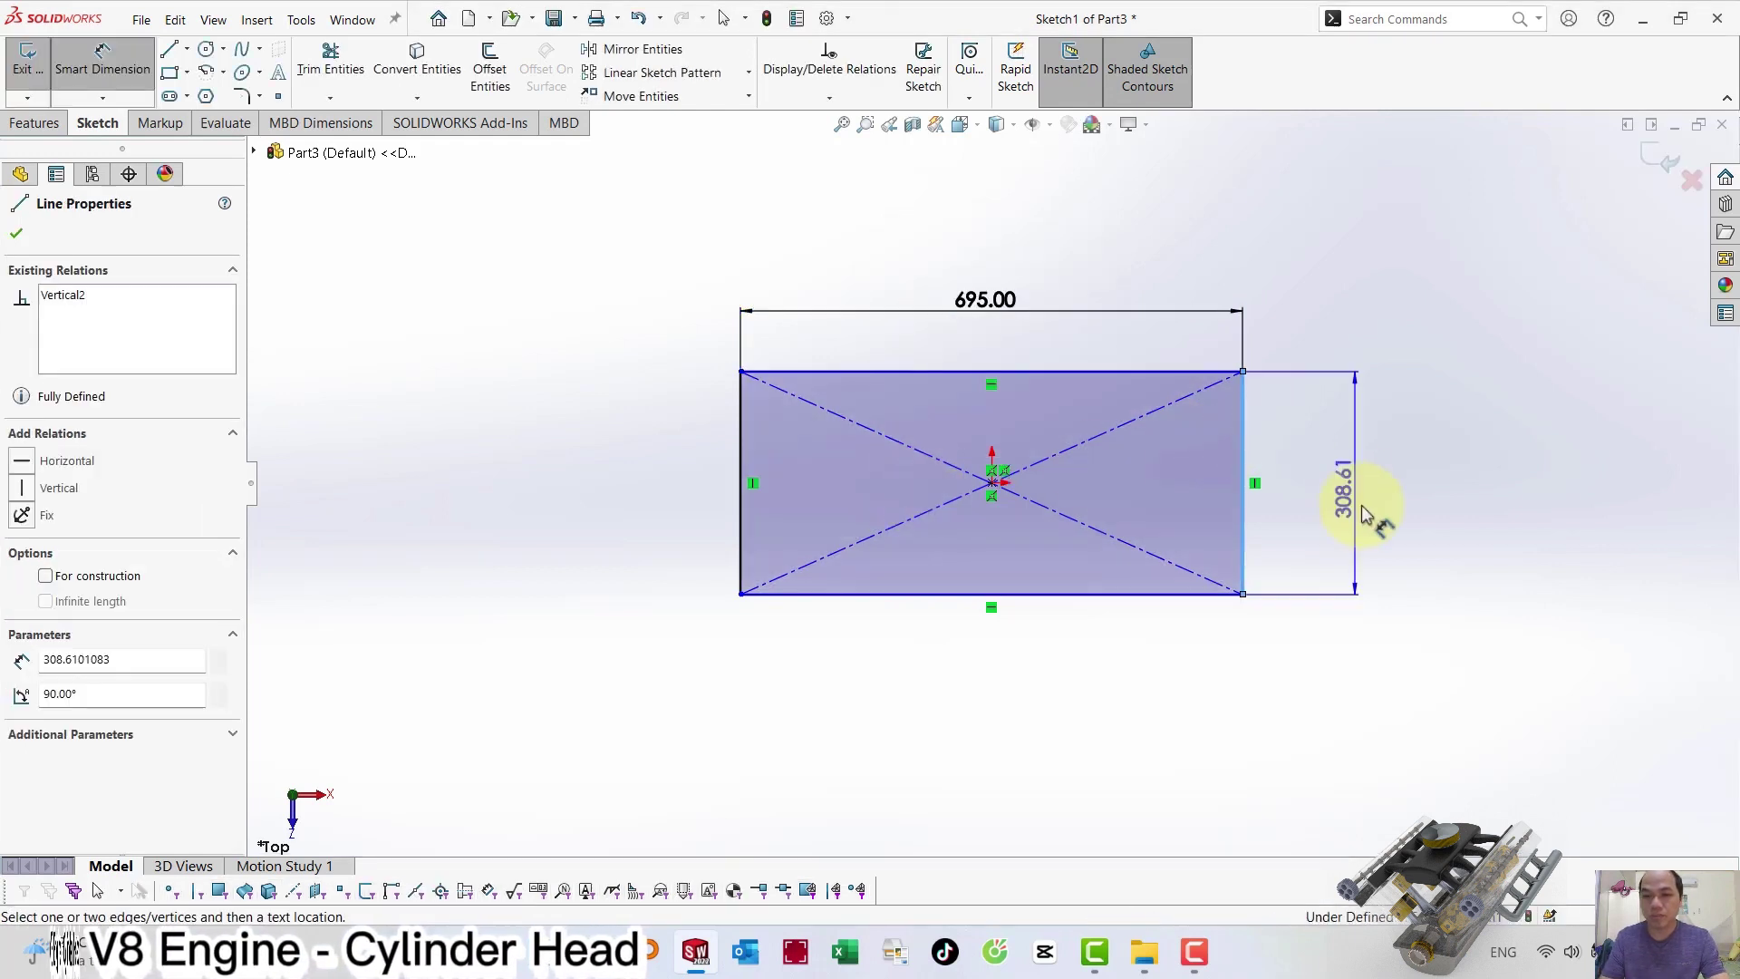
click(1336, 492)
text(17)
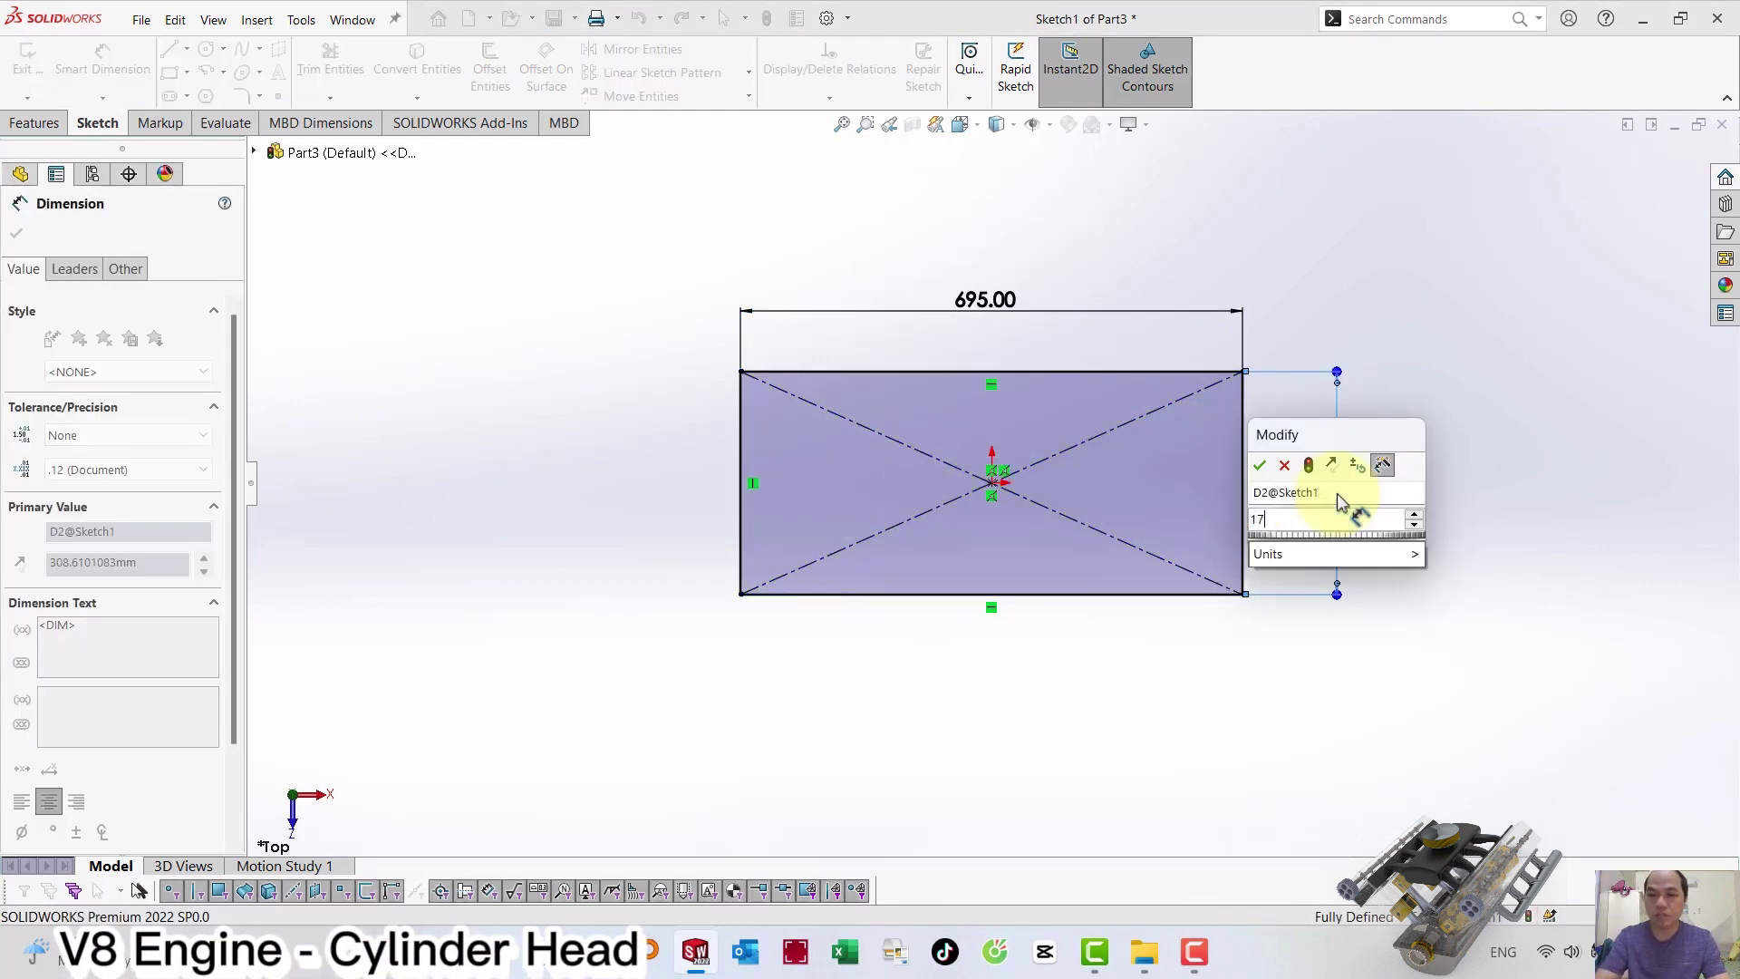
text(0)
key(Return)
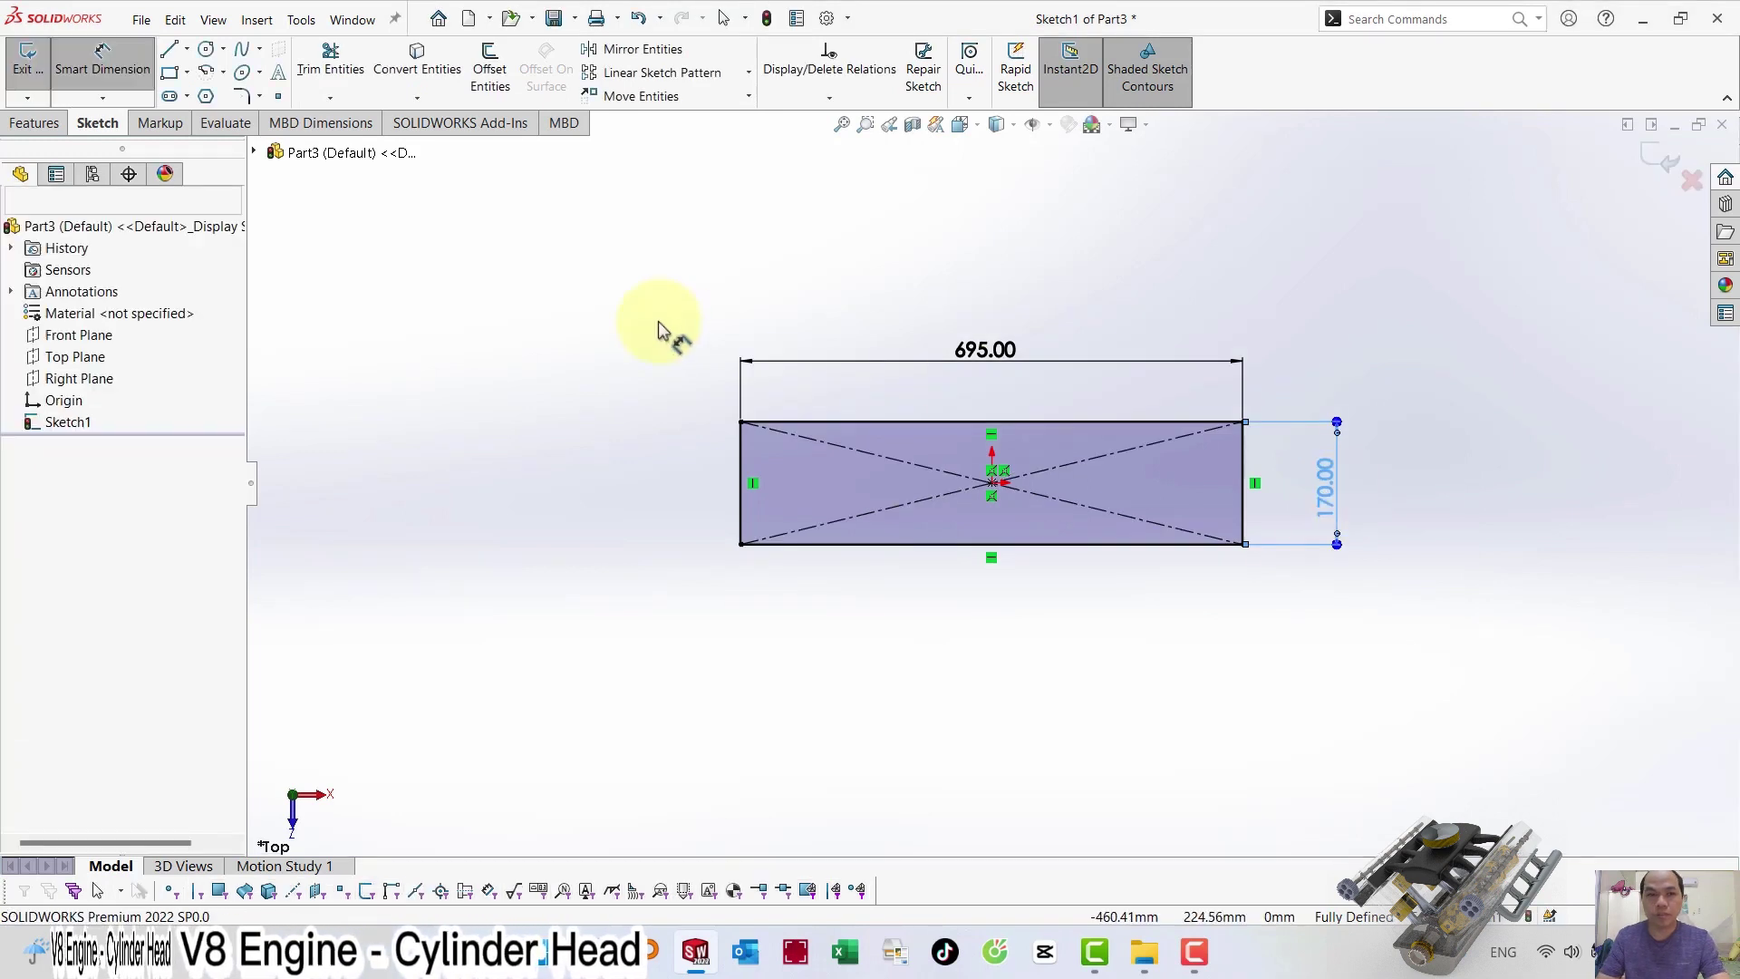
click(243, 96)
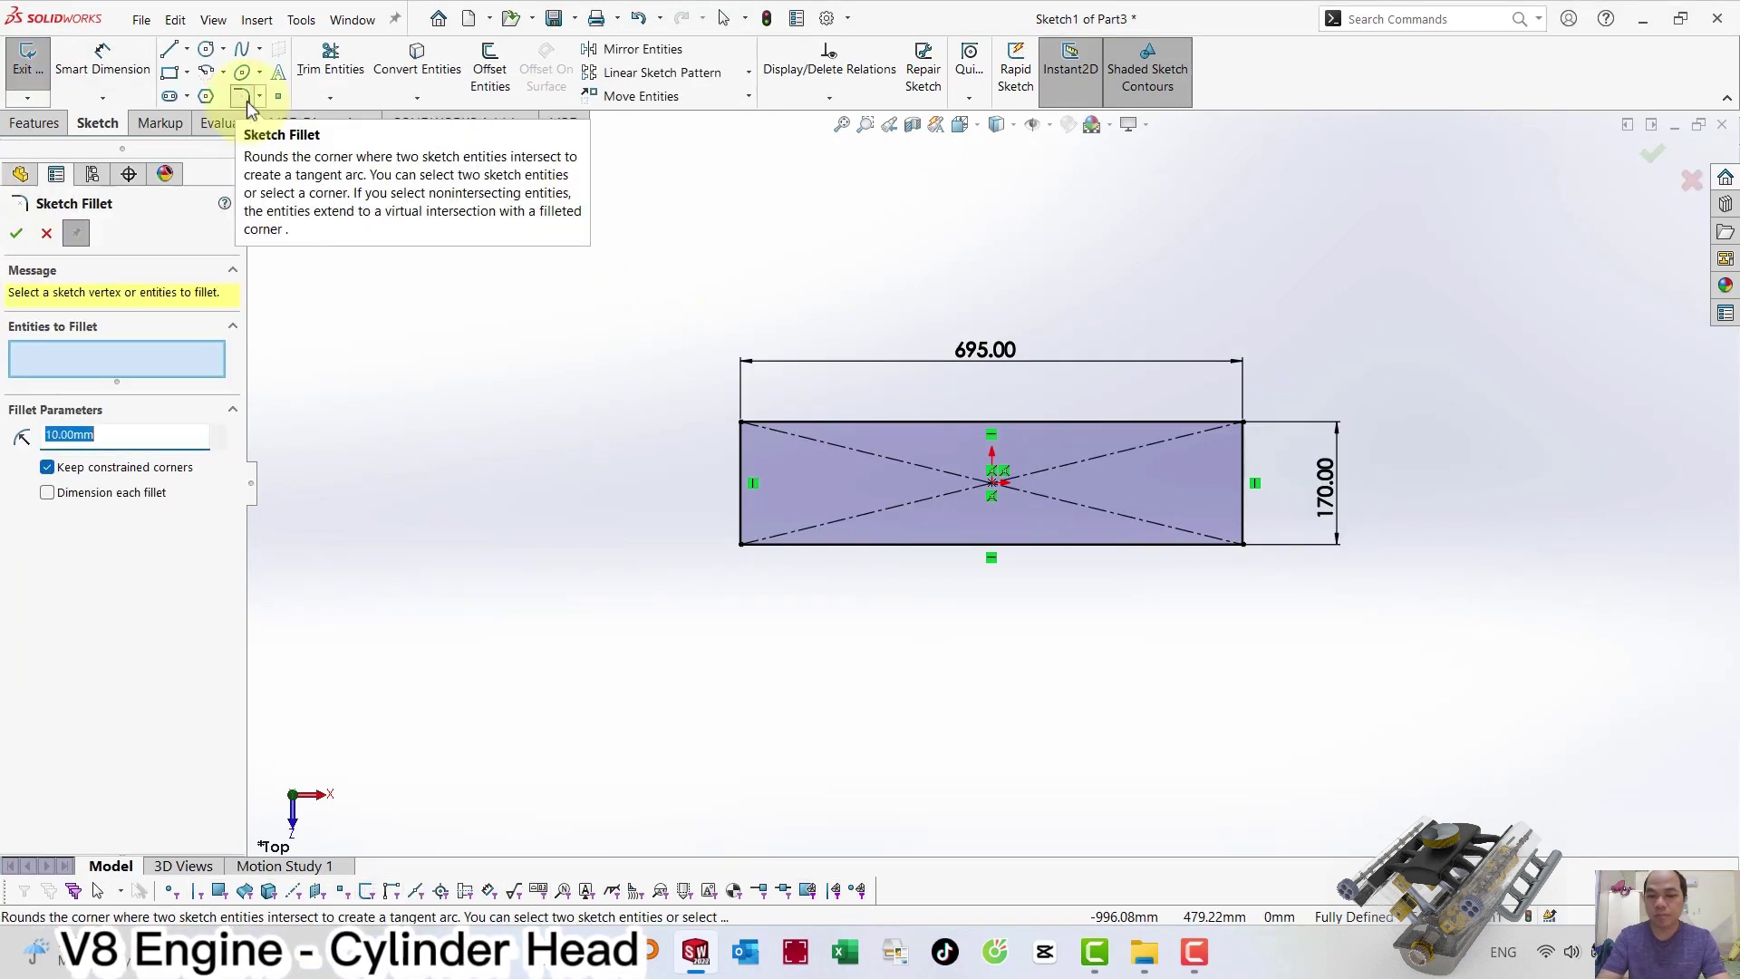
Apply 20 mm sketch fillets to all four rectangle corners.
click(743, 424)
click(1243, 424)
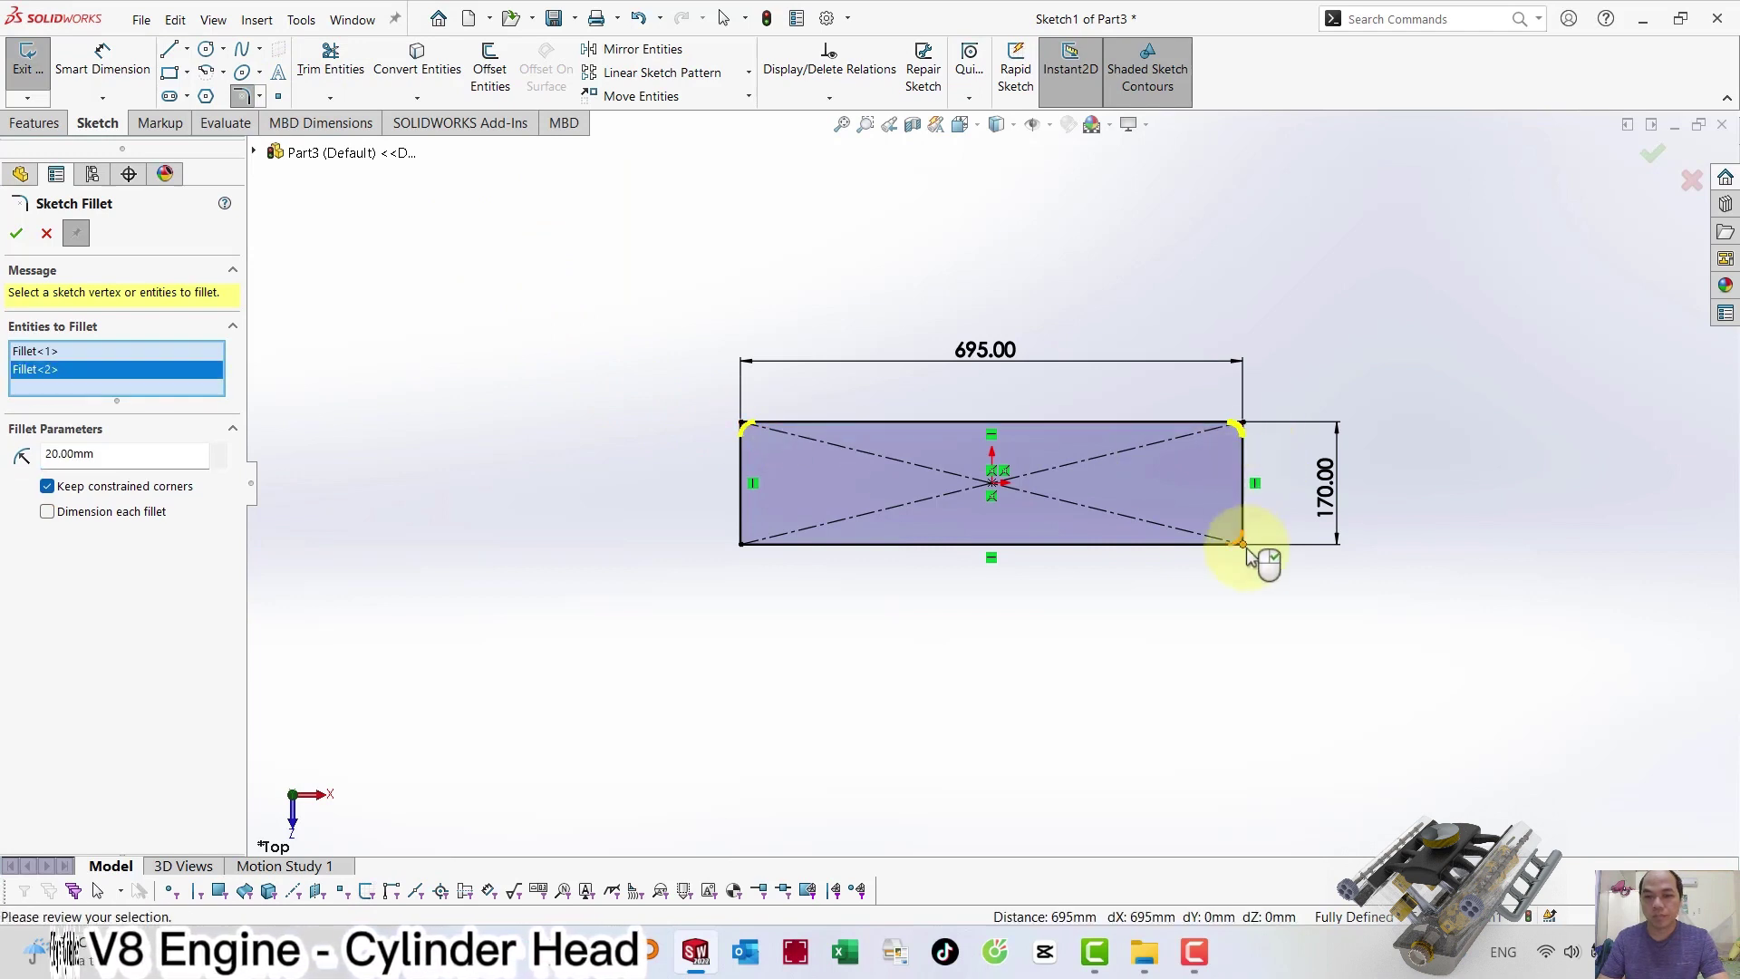
click(1240, 543)
click(743, 543)
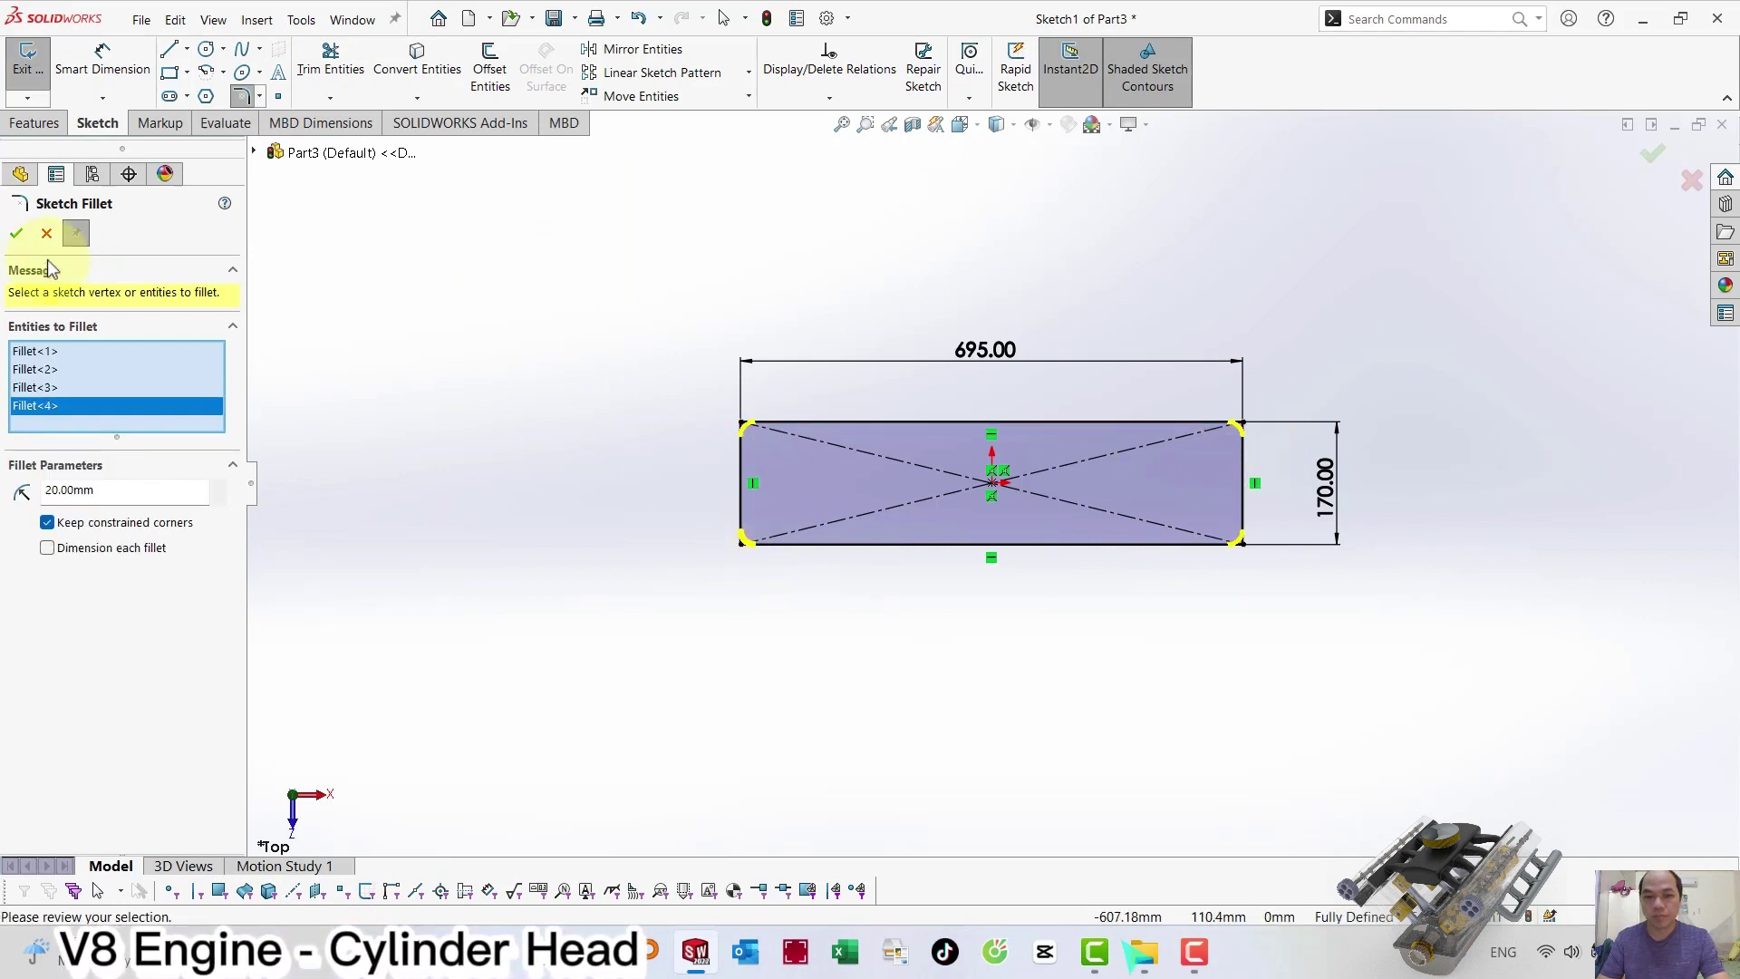
click(16, 234)
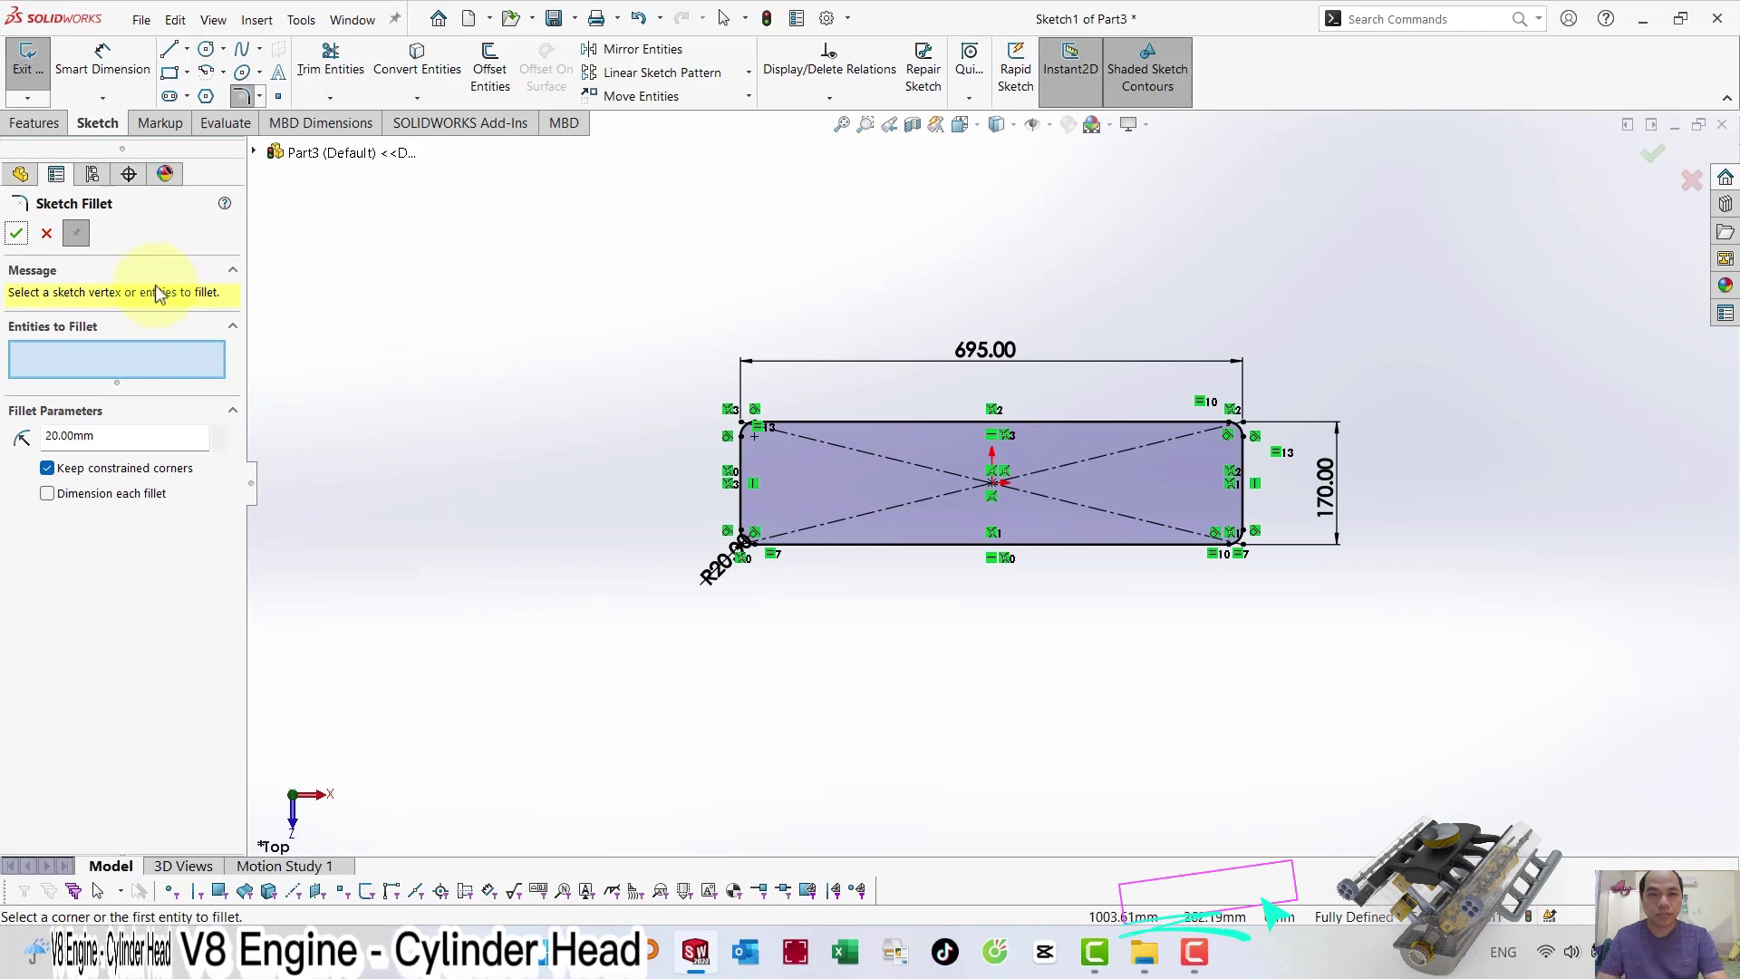
click(48, 235)
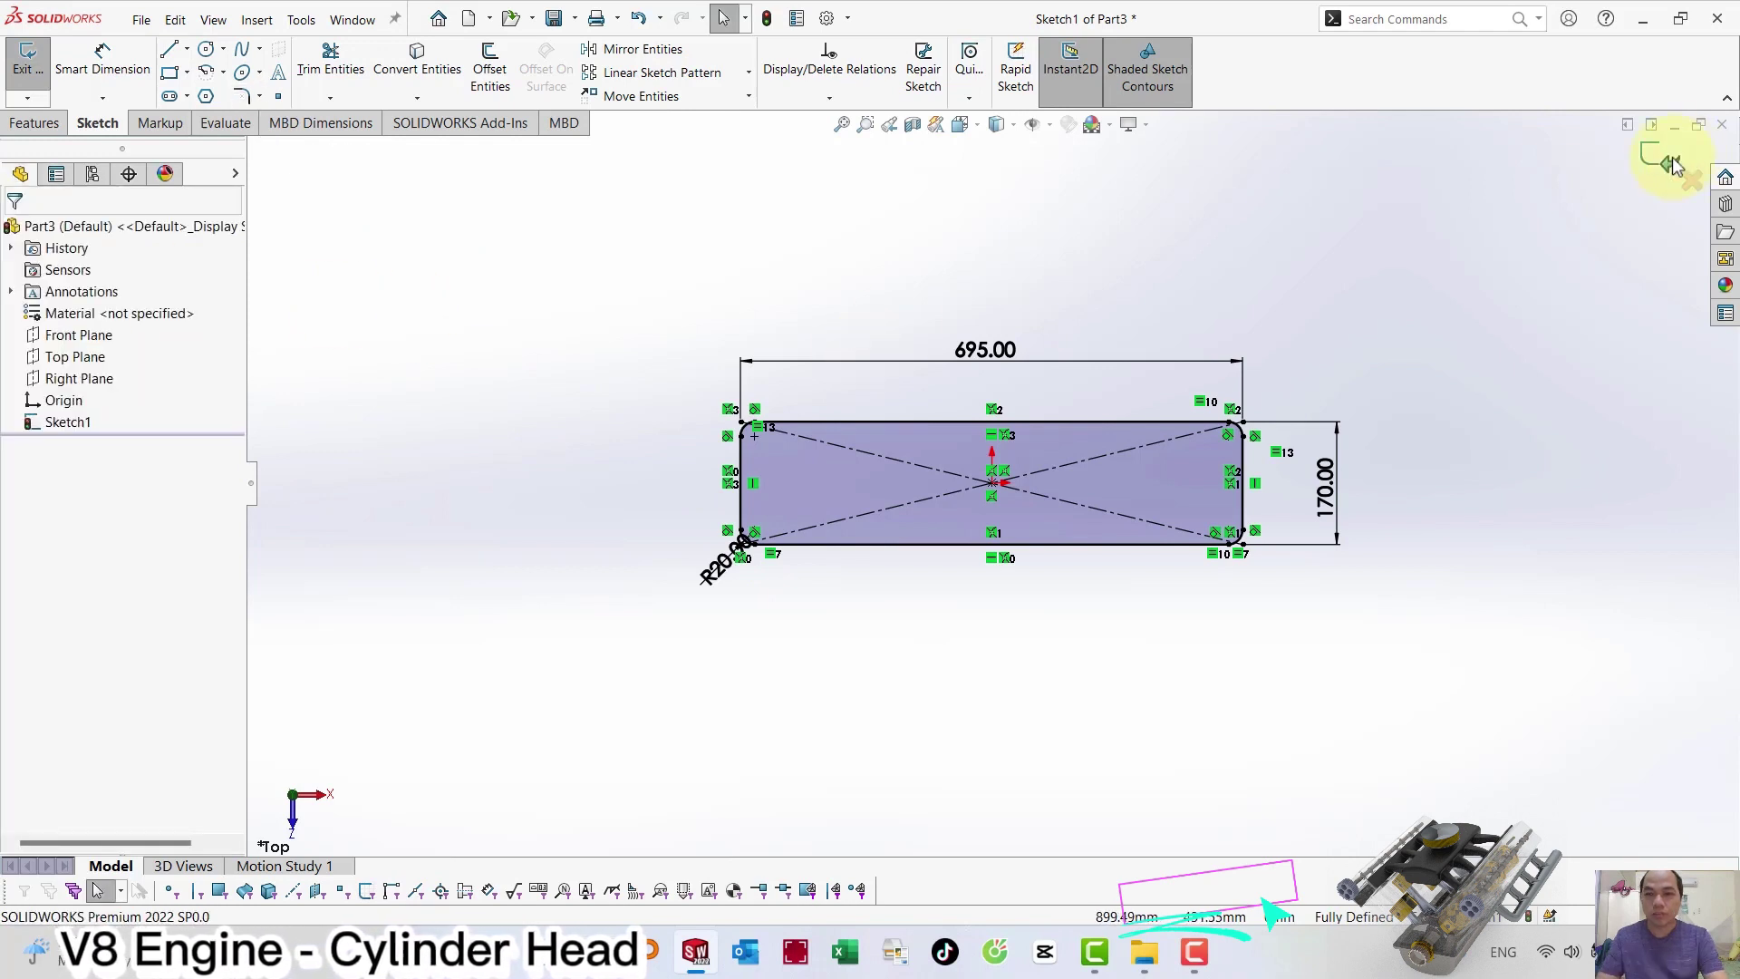
Exit the sketch and extrude it 63.5 mm thick as Boss-Extrude1.
key(ctrl+b)
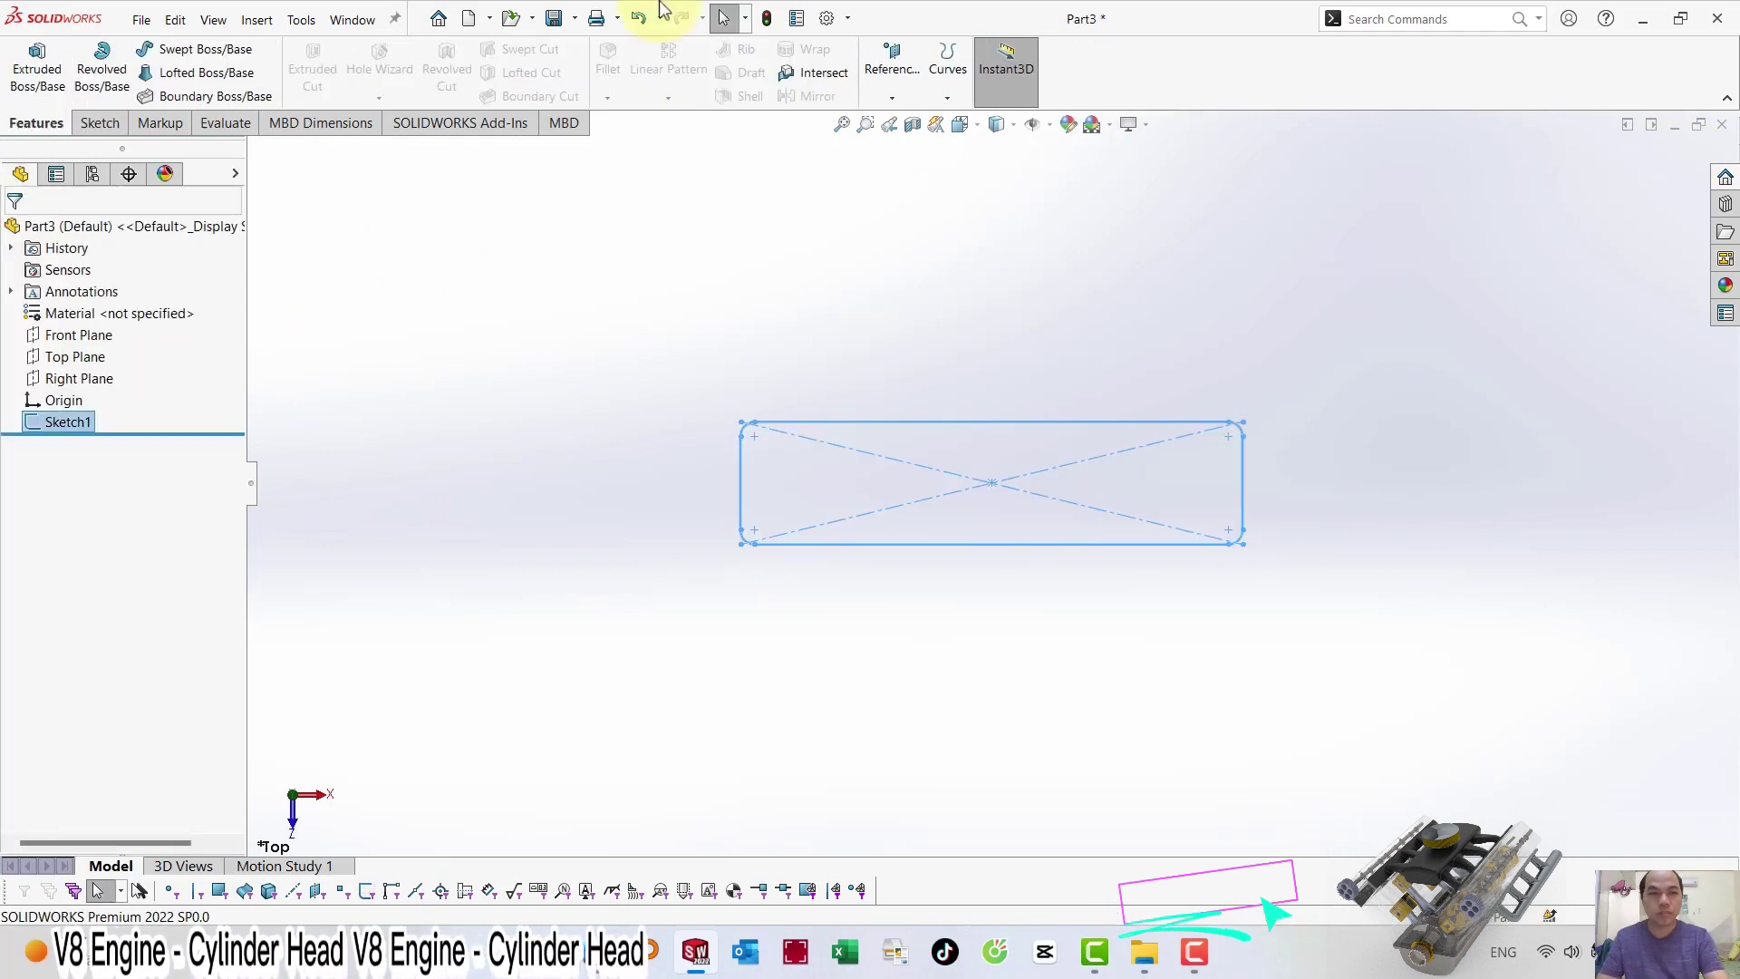
text(e)
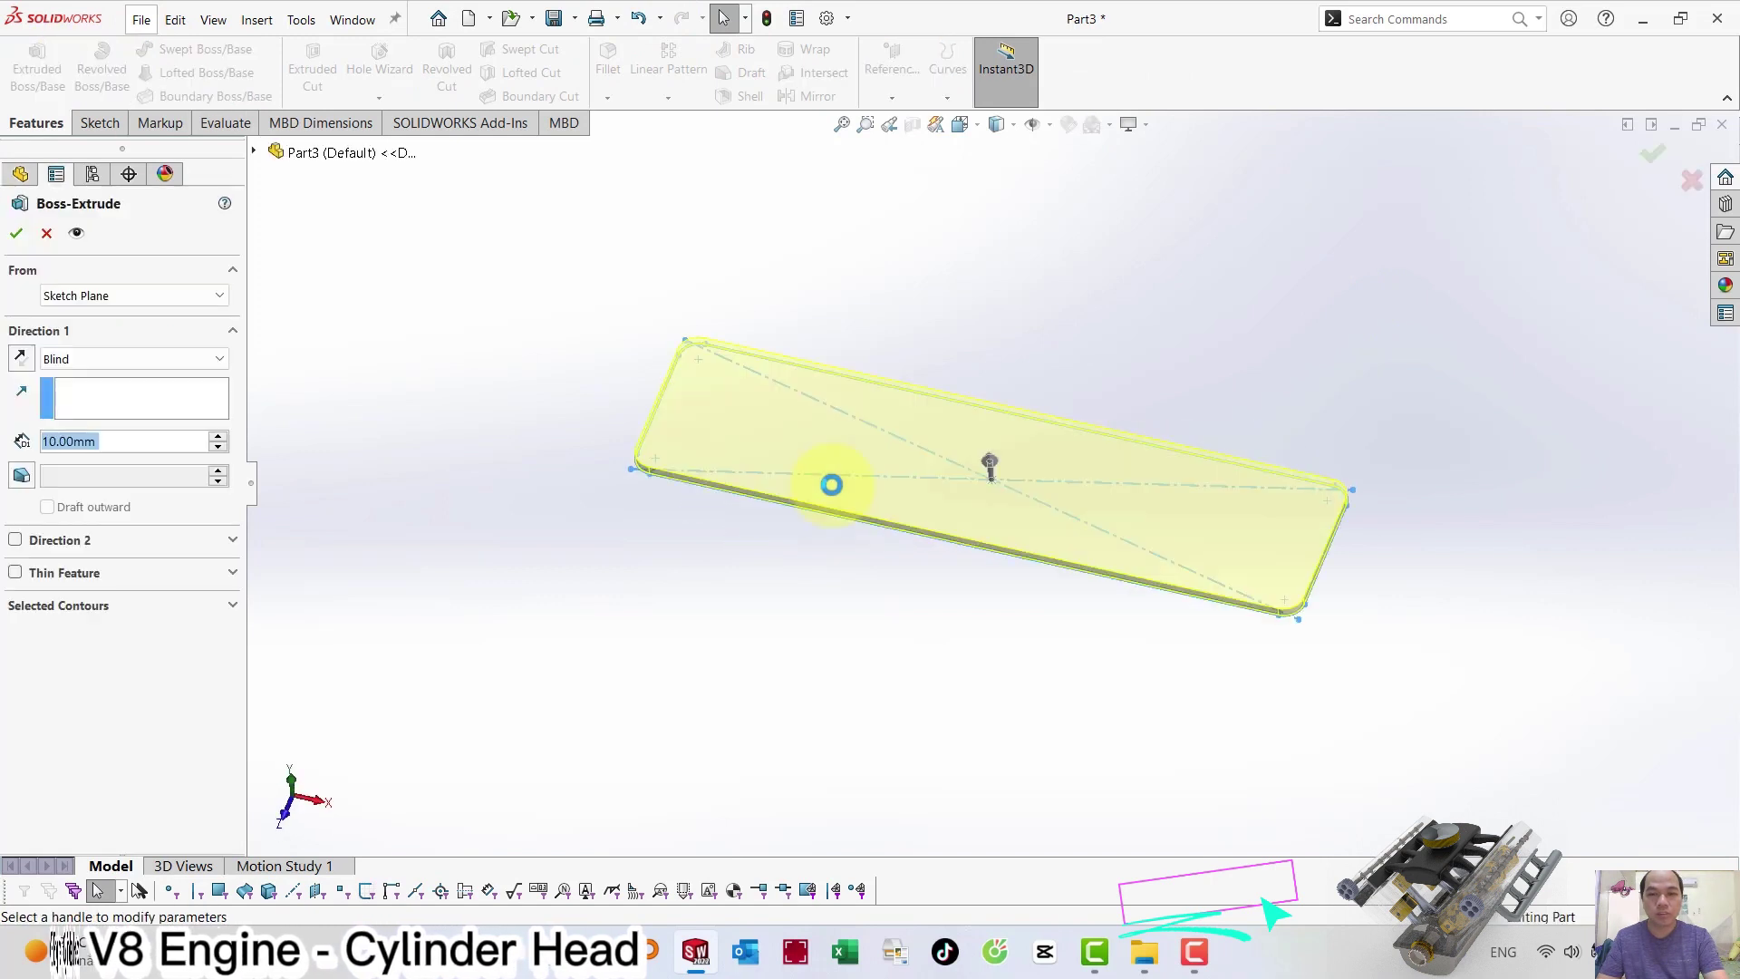
text(63.5)
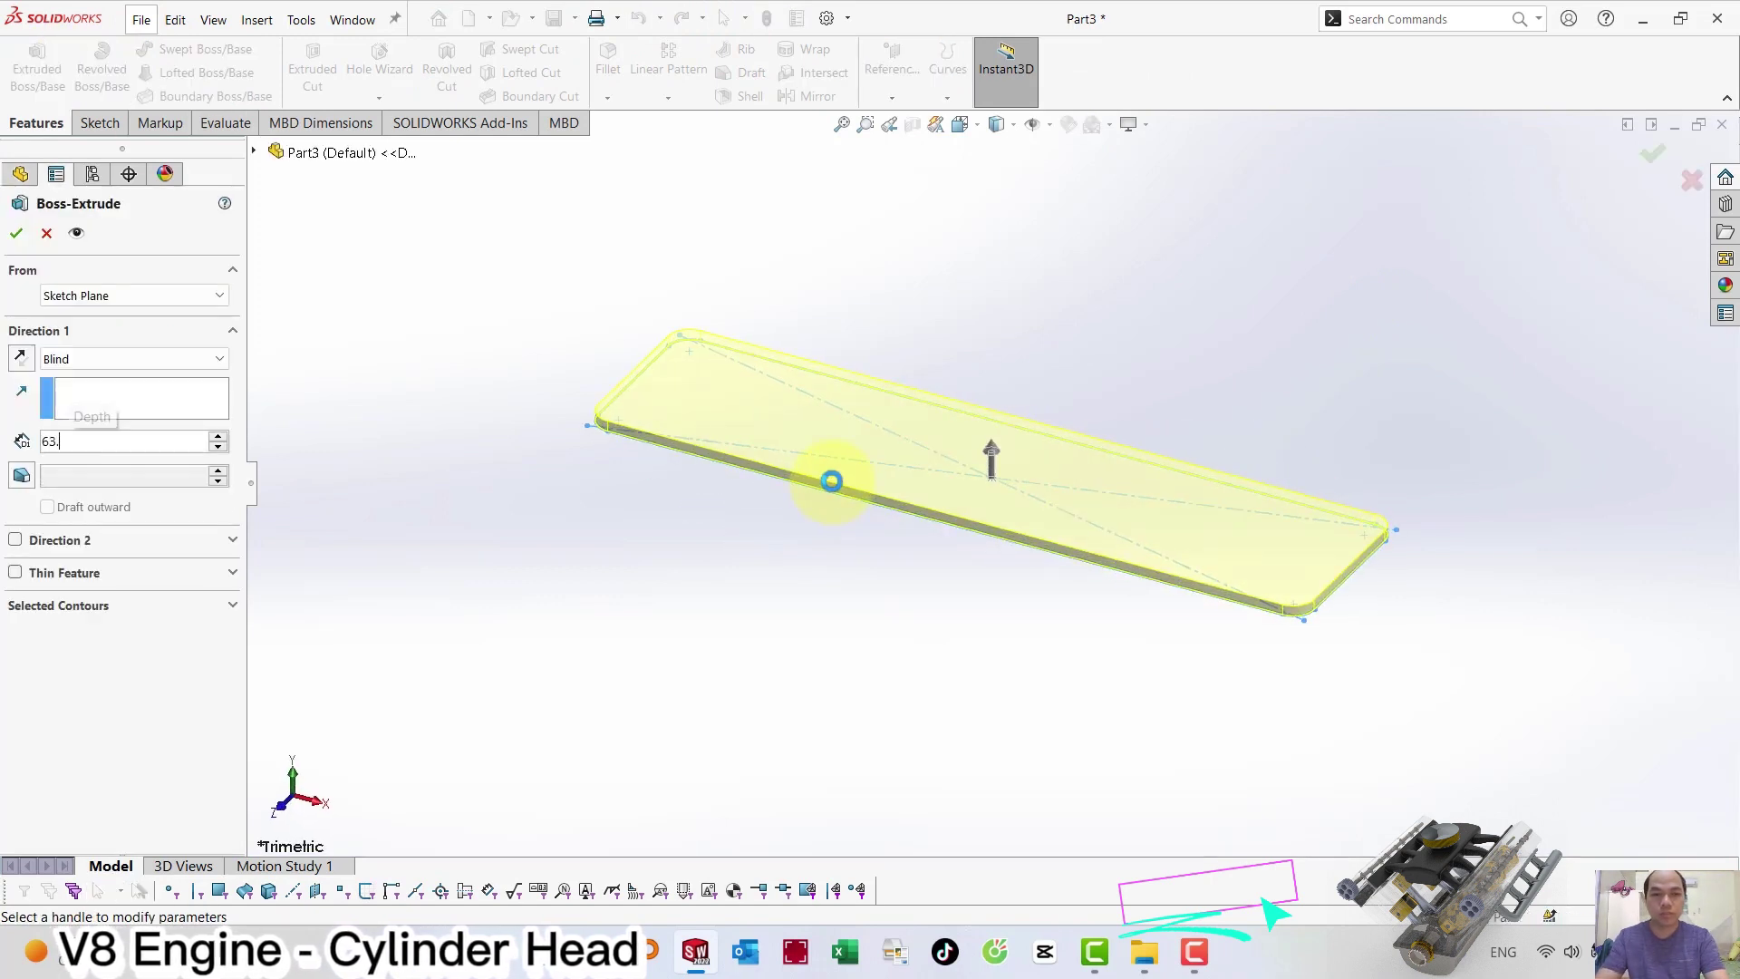
key(Return)
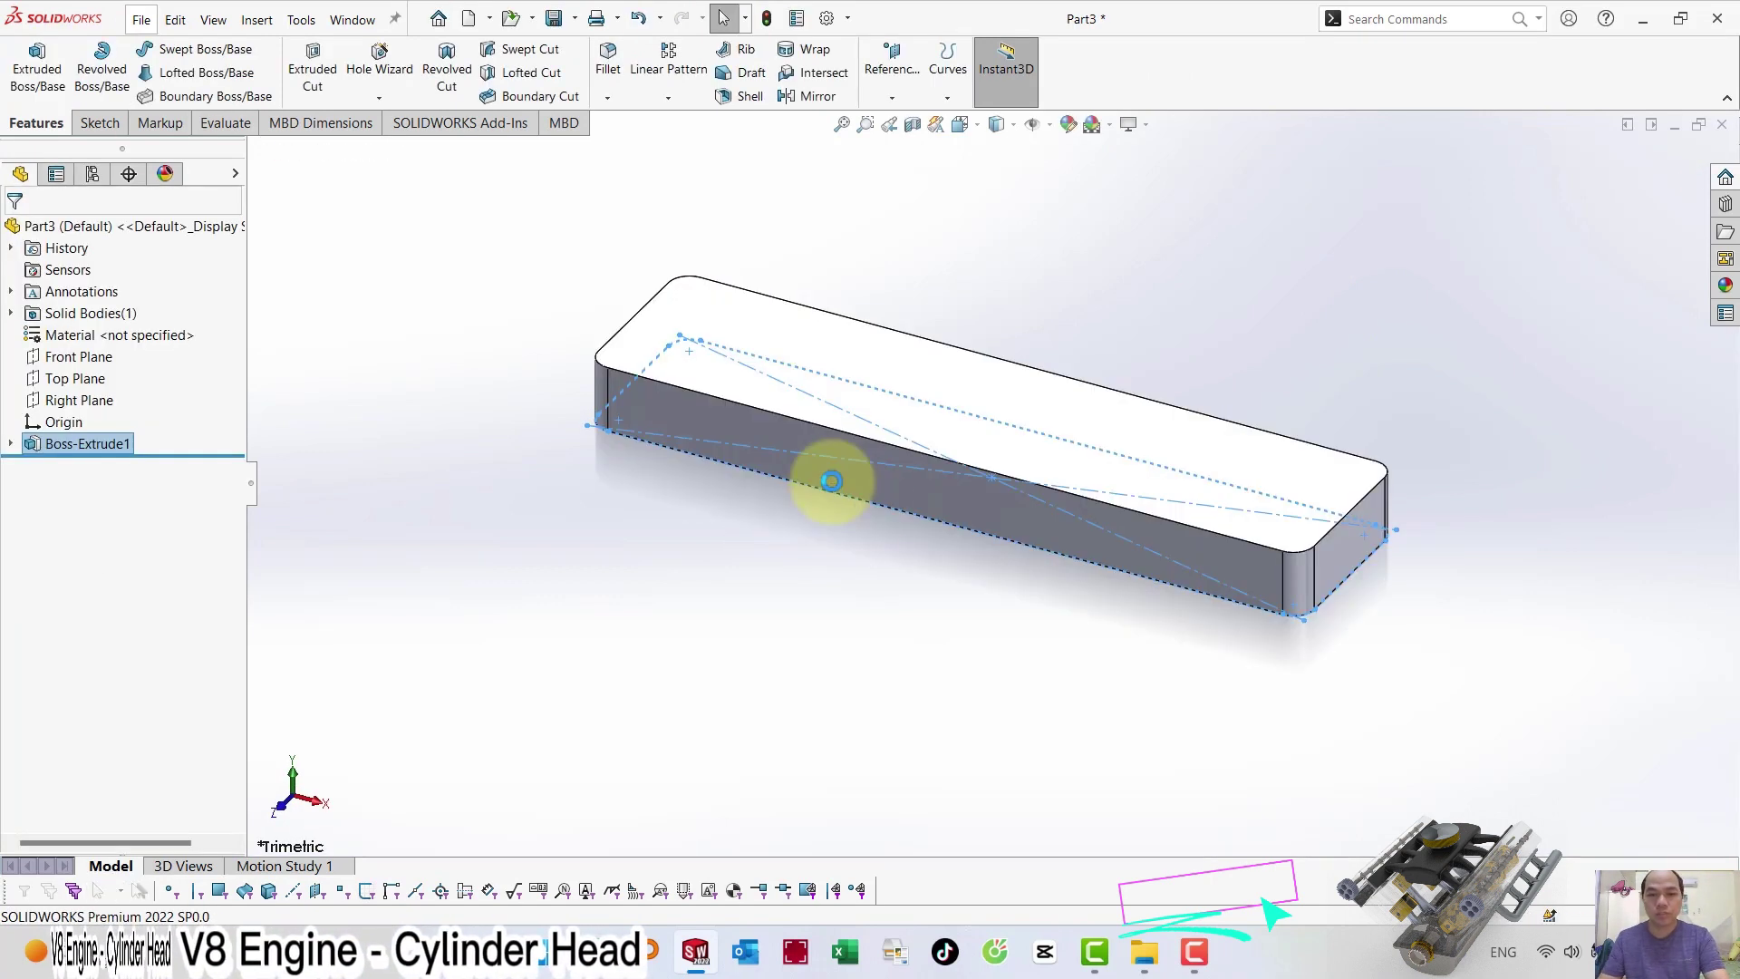
mouse_move(884, 620)
middle_down()
mouse_move(920, 458)
mouse_move(980, 450)
middle_up()
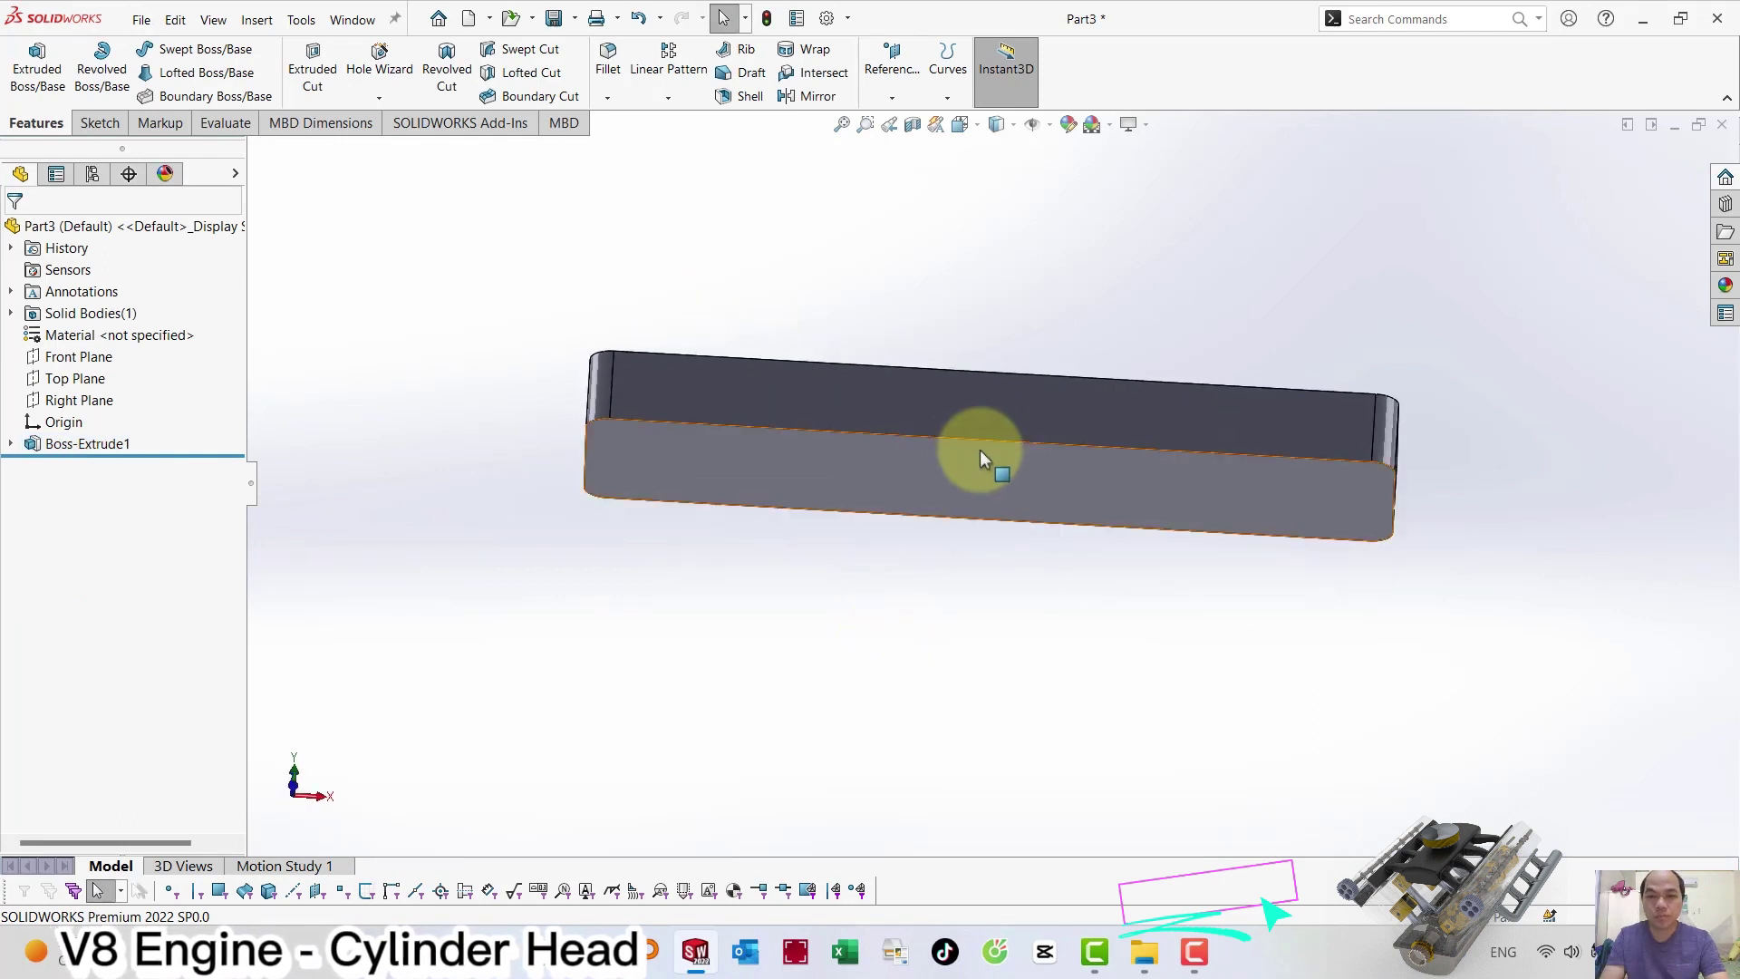
Sketch a horizontal construction line from the block's right edge with a circle at its end.
click(980, 450)
click(1145, 404)
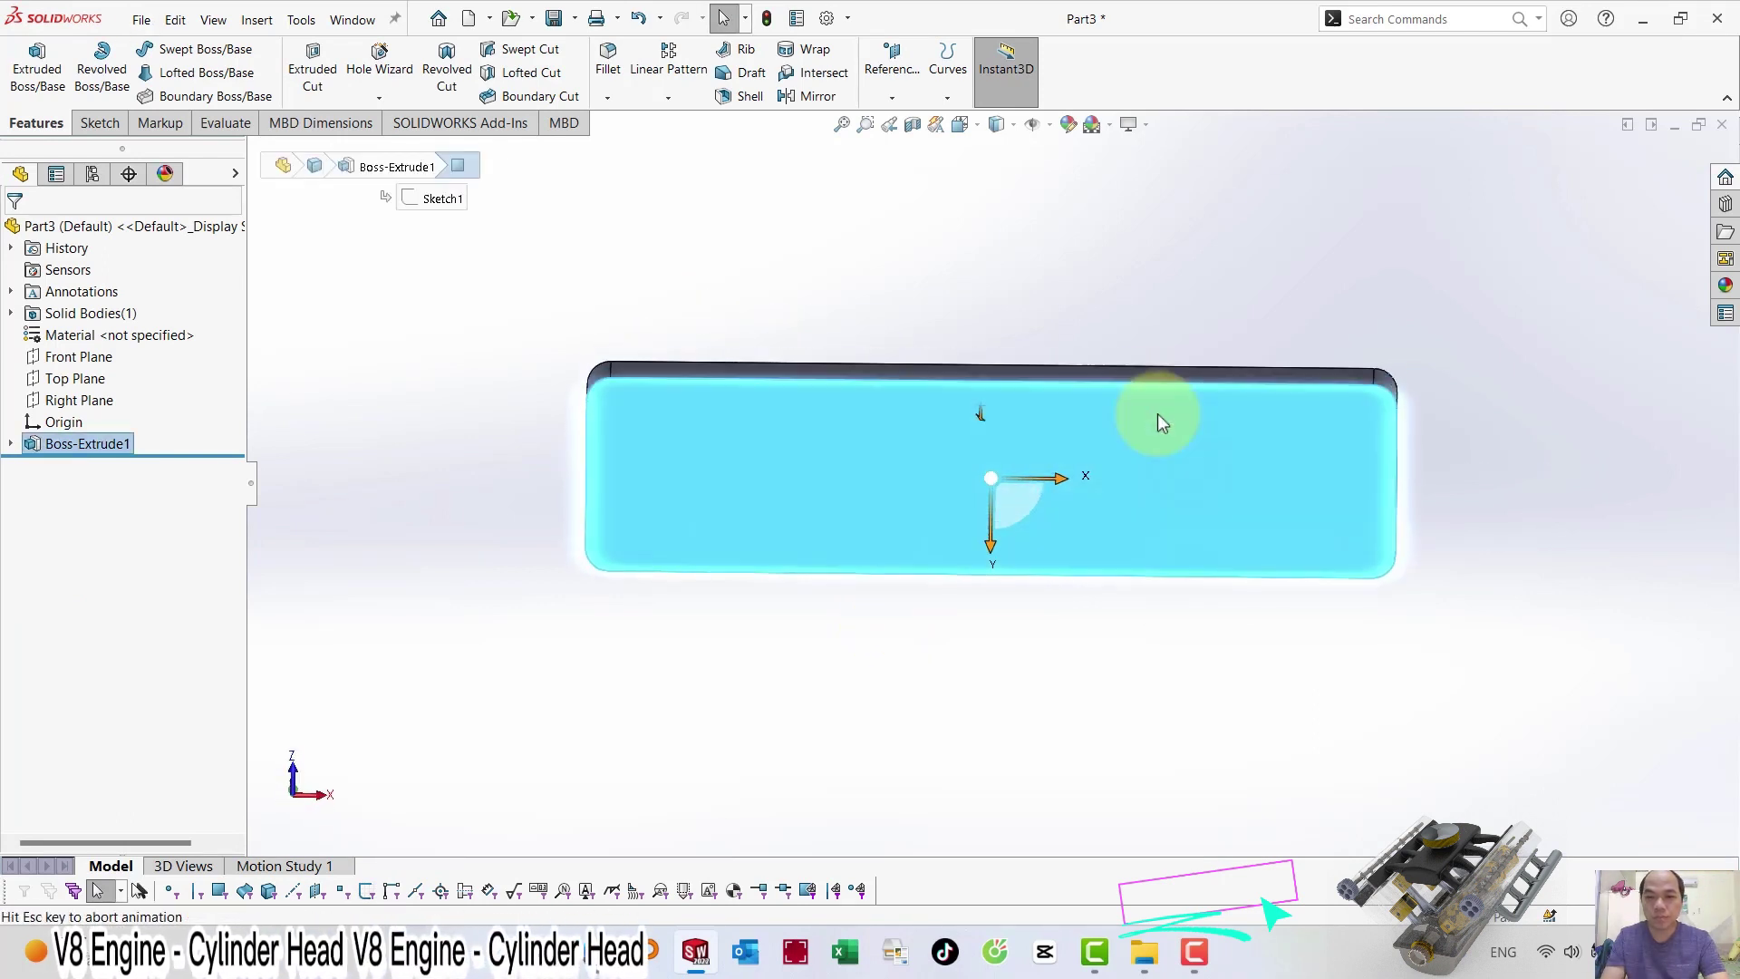
click(1190, 464)
click(1276, 409)
click(1103, 315)
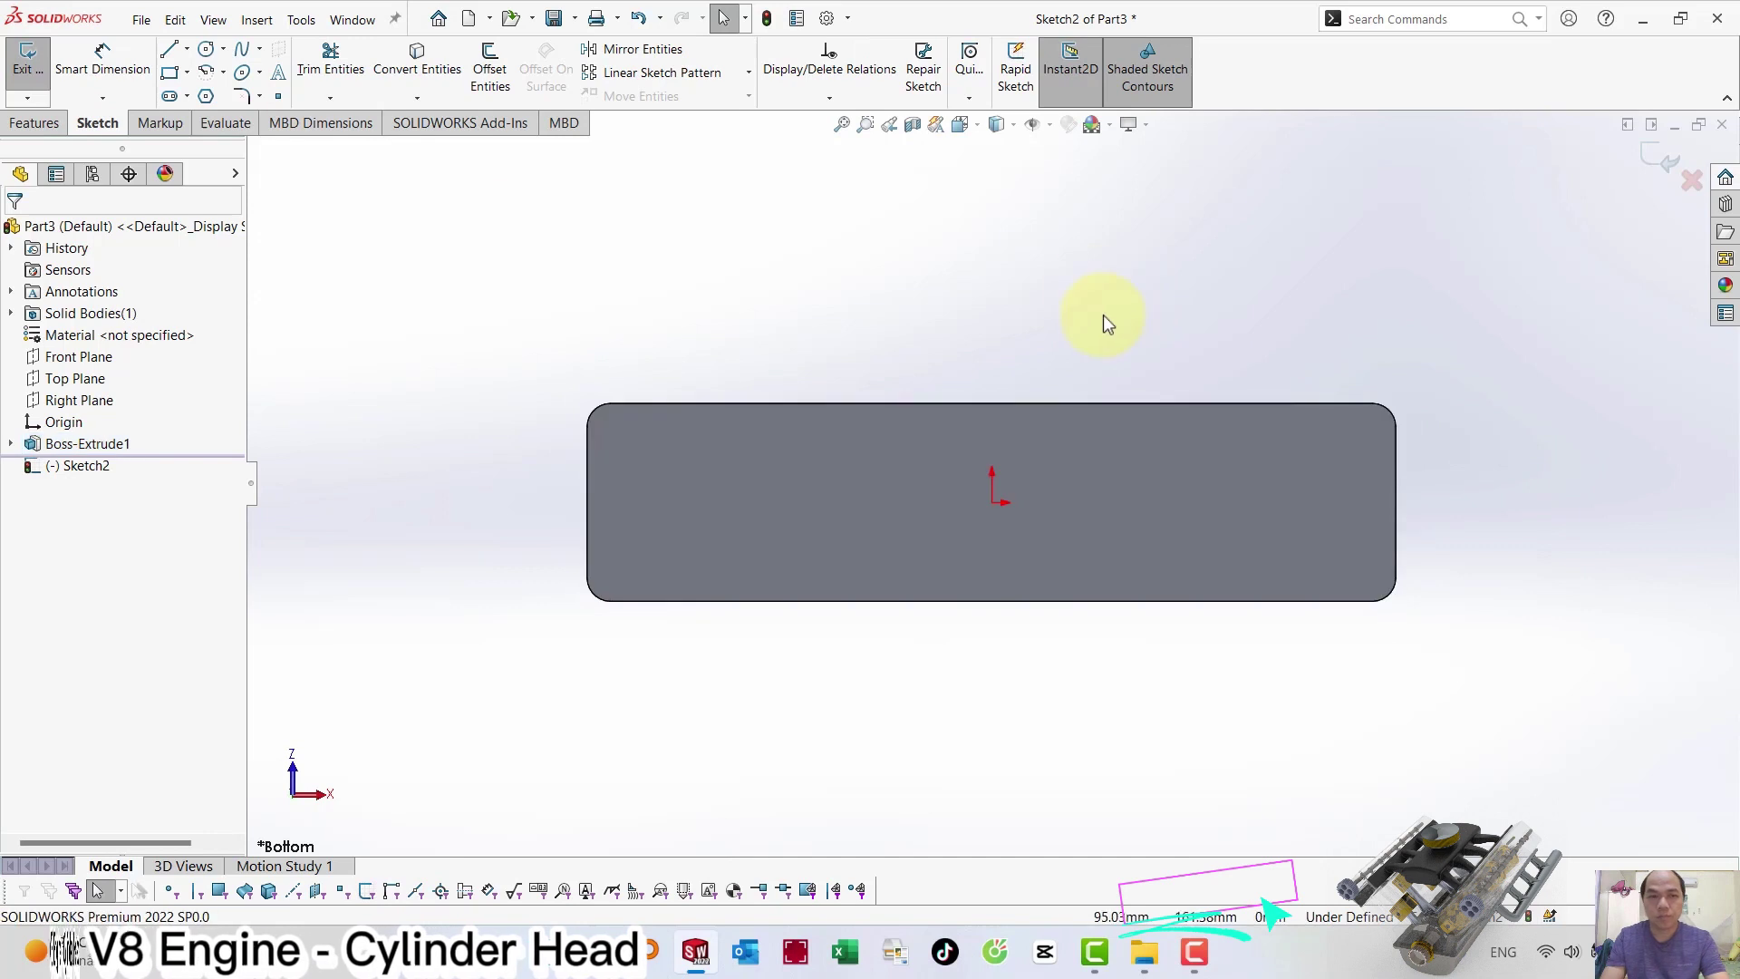
click(172, 50)
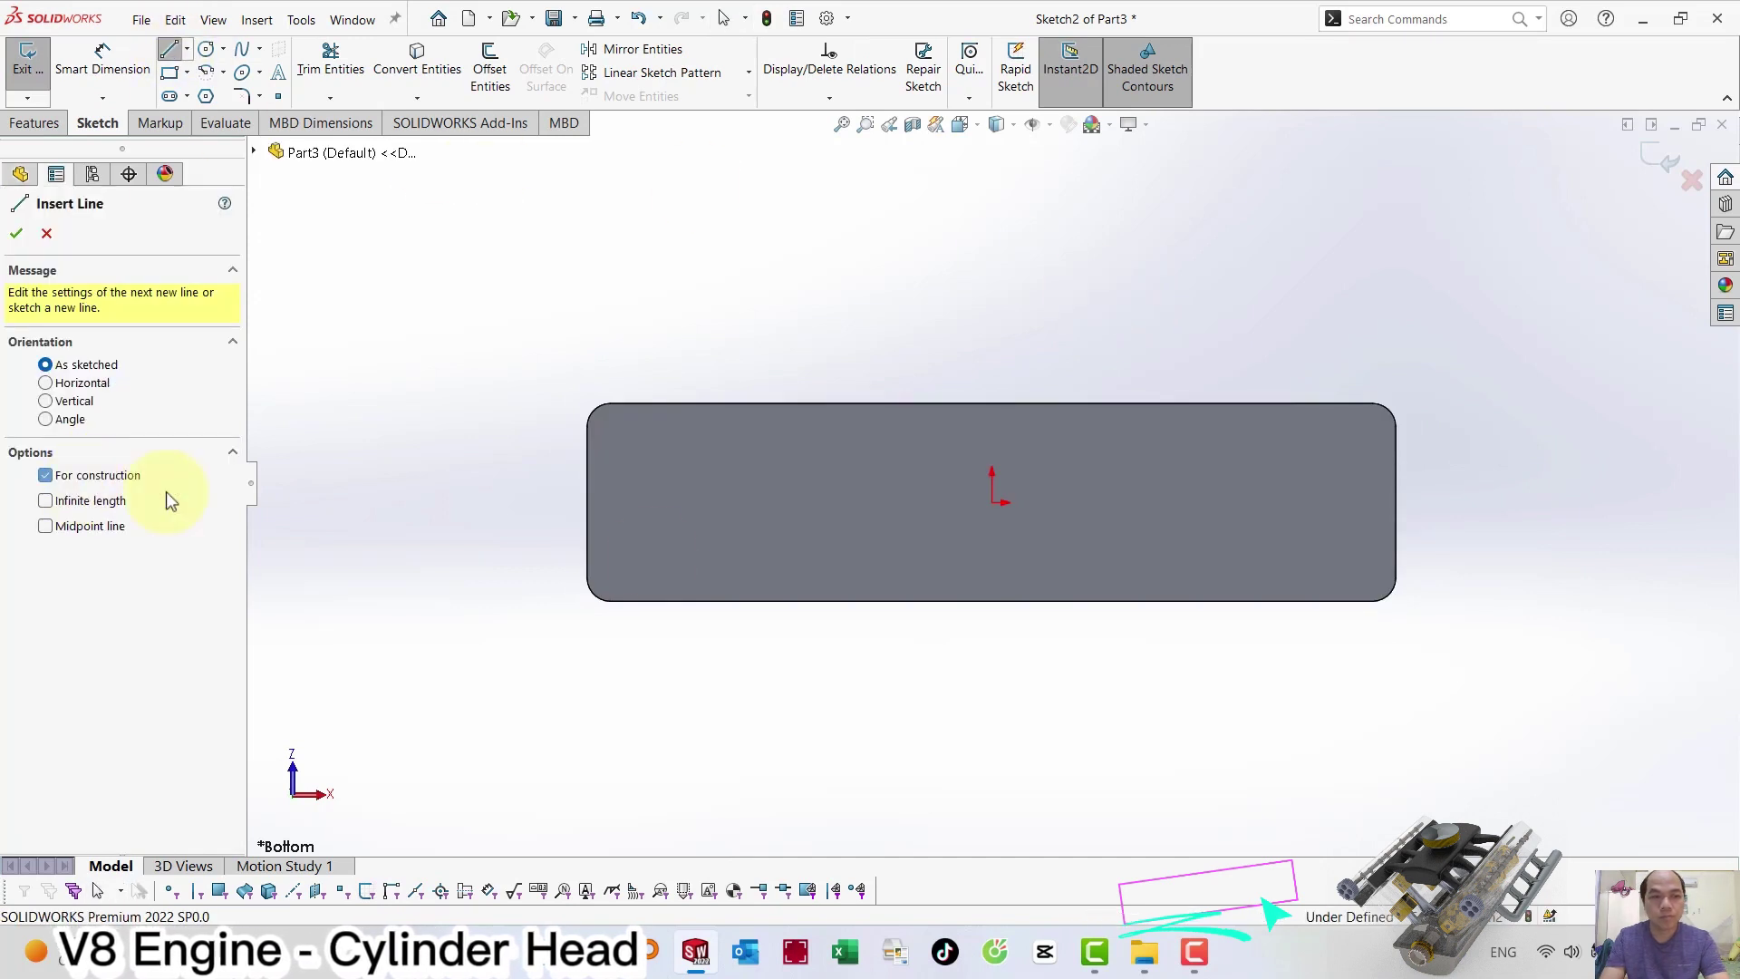
drag(1396, 503, 1275, 502)
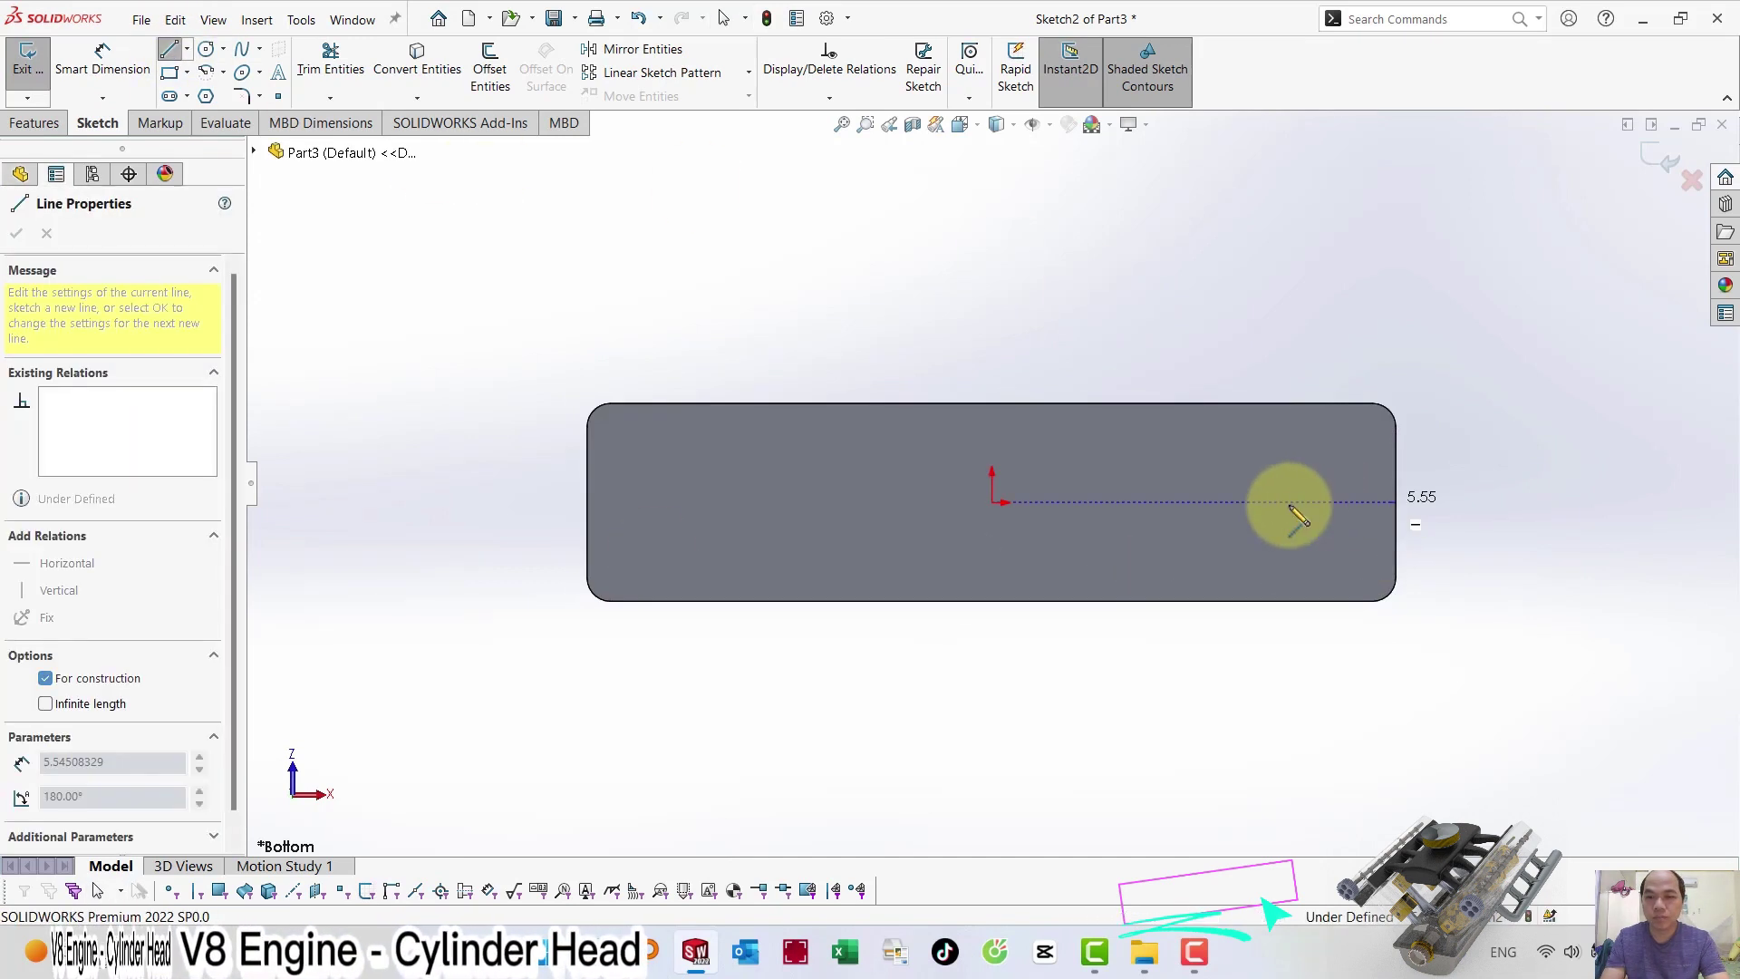
click(207, 50)
click(1276, 502)
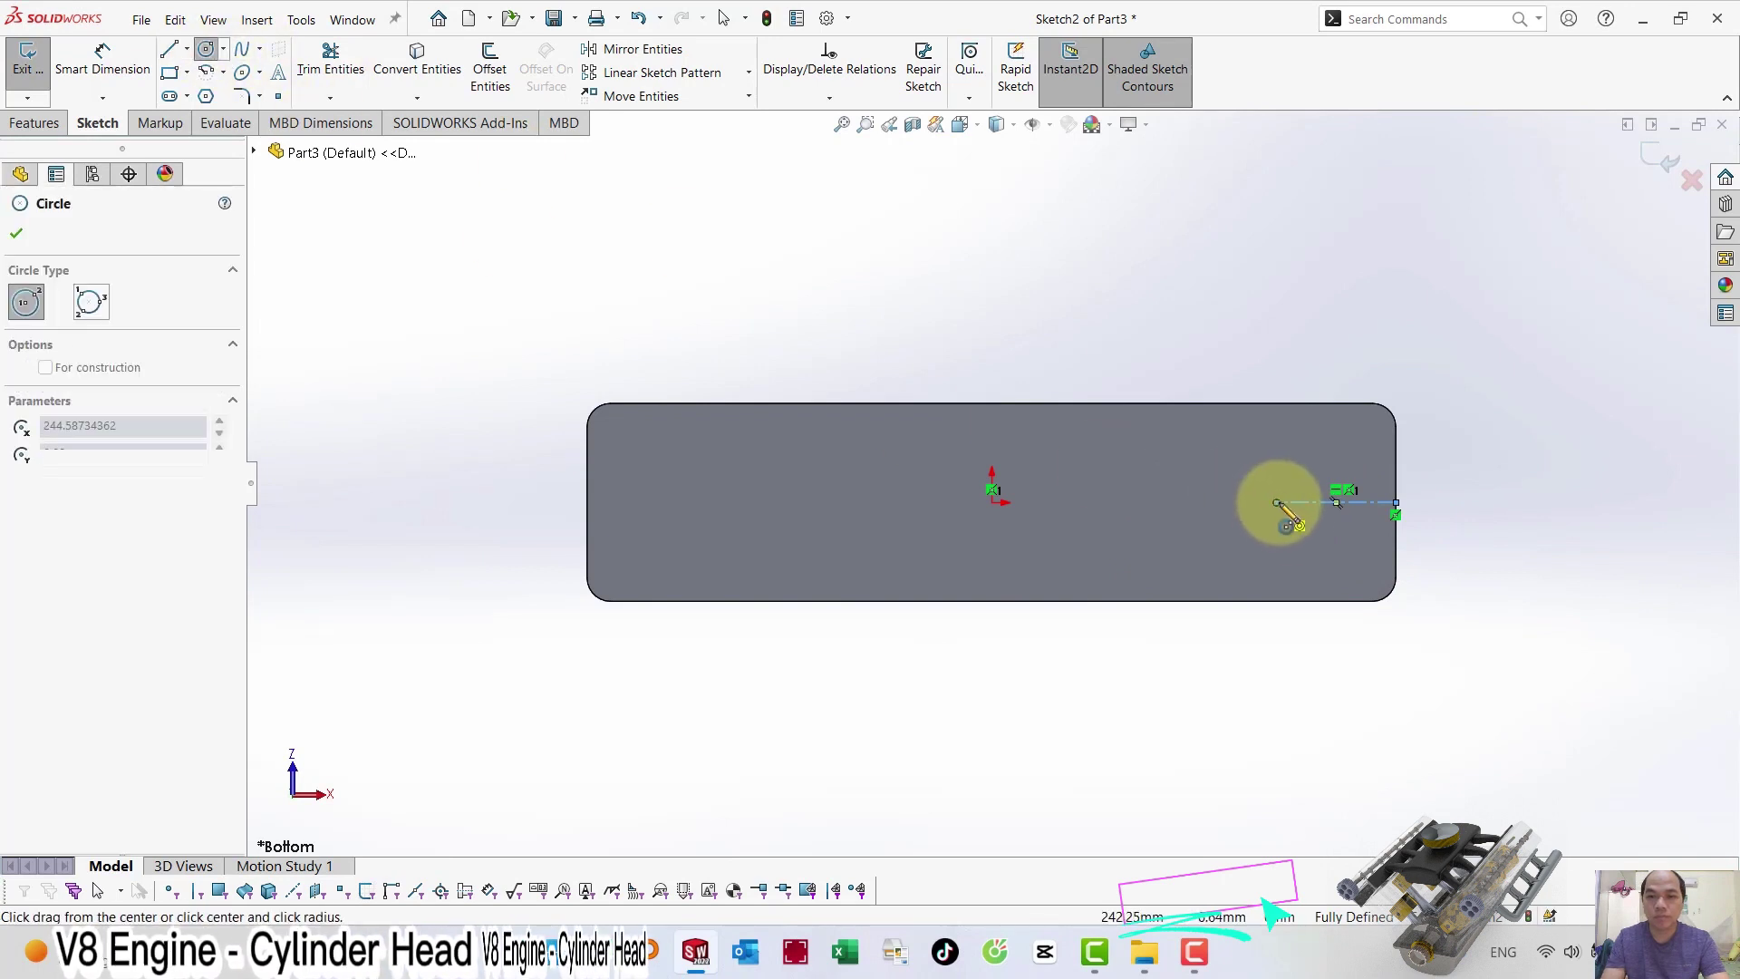
click(1305, 555)
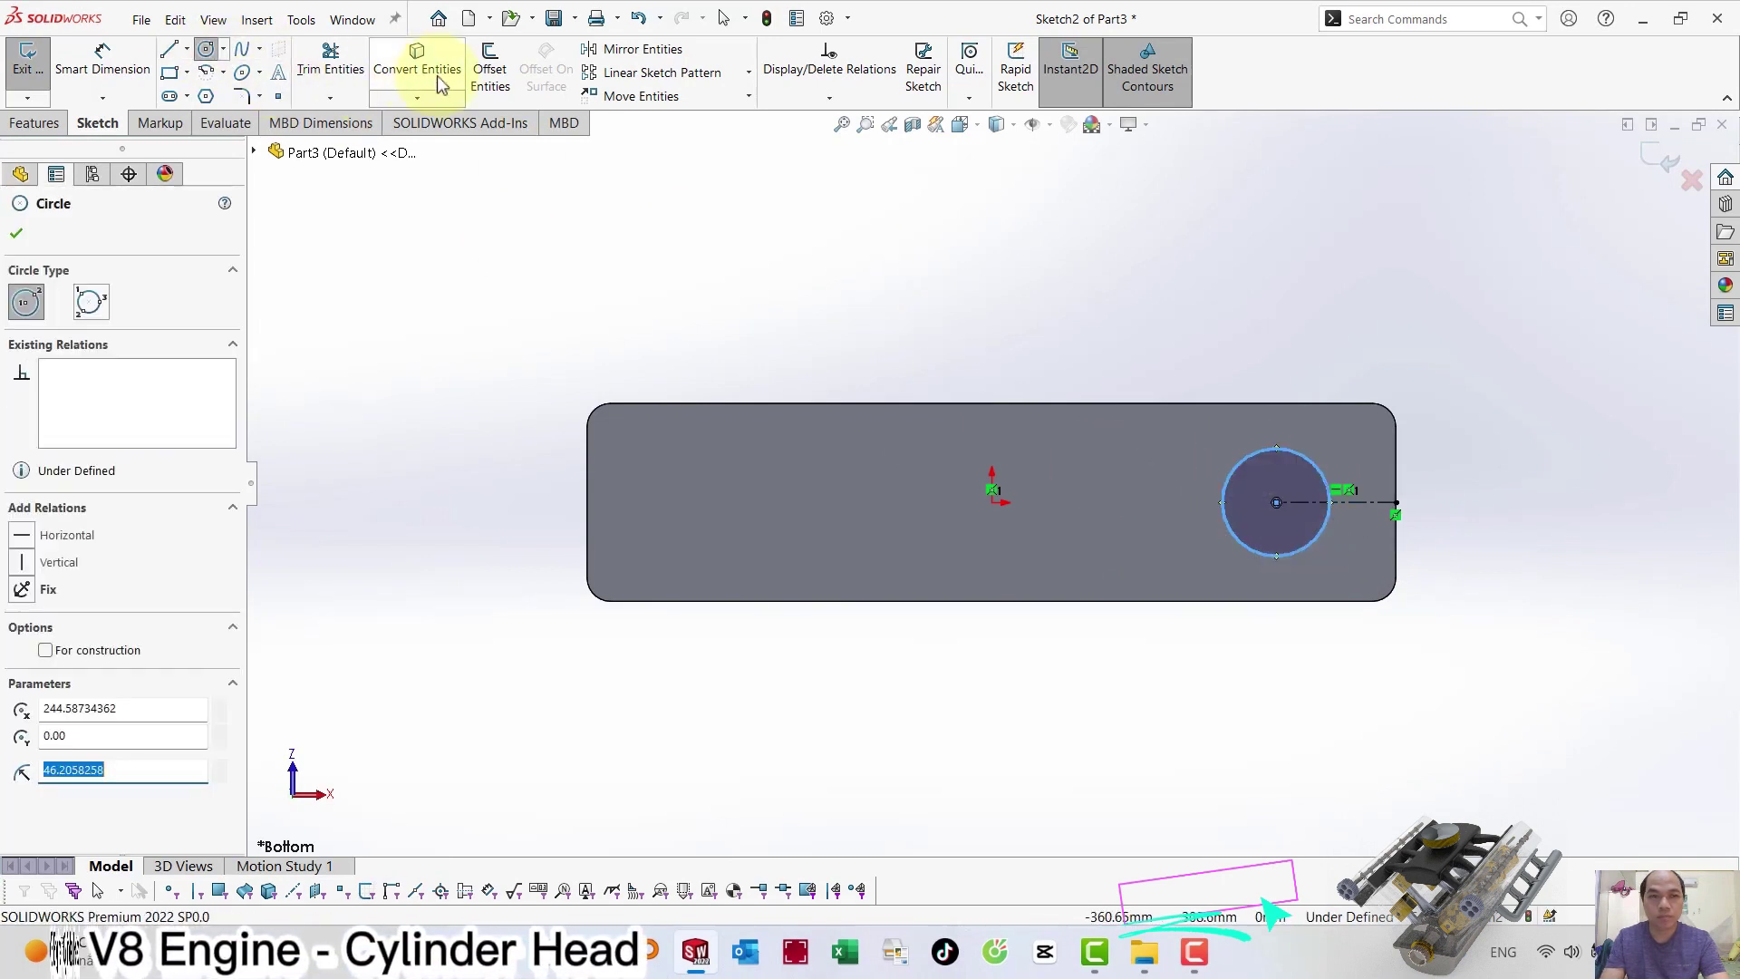
Dimension the circle Ø127 with its centre 129.90 from the right end.
click(120, 71)
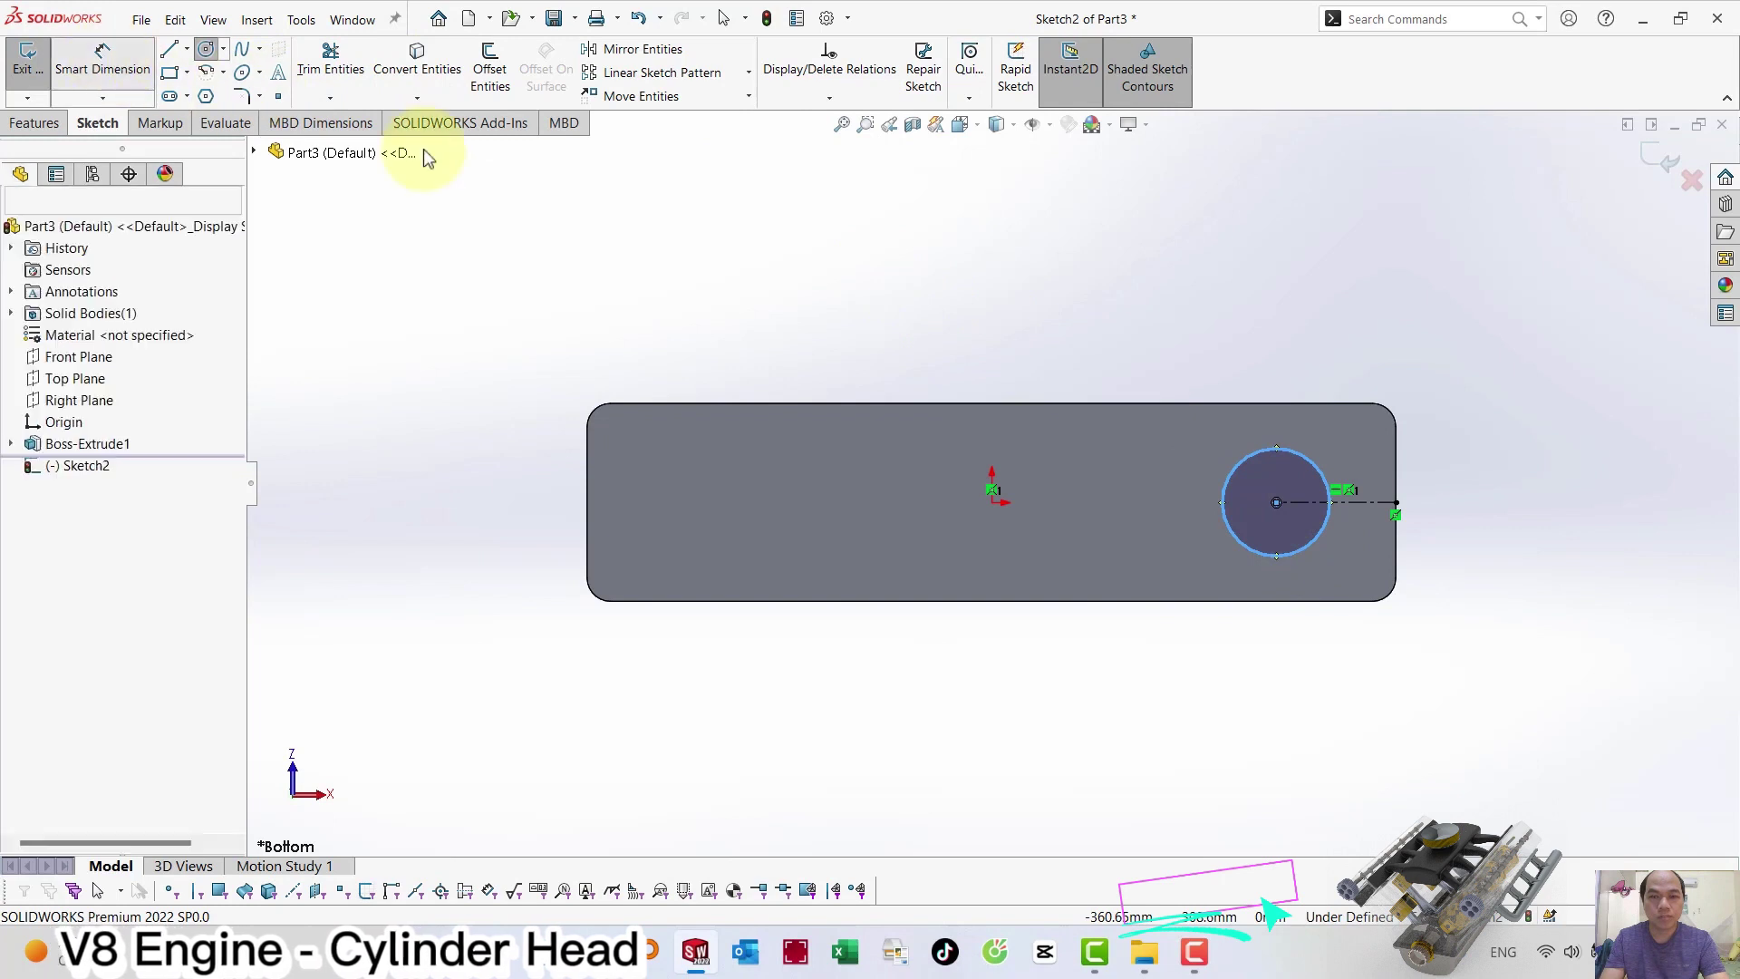
click(1268, 444)
click(1261, 356)
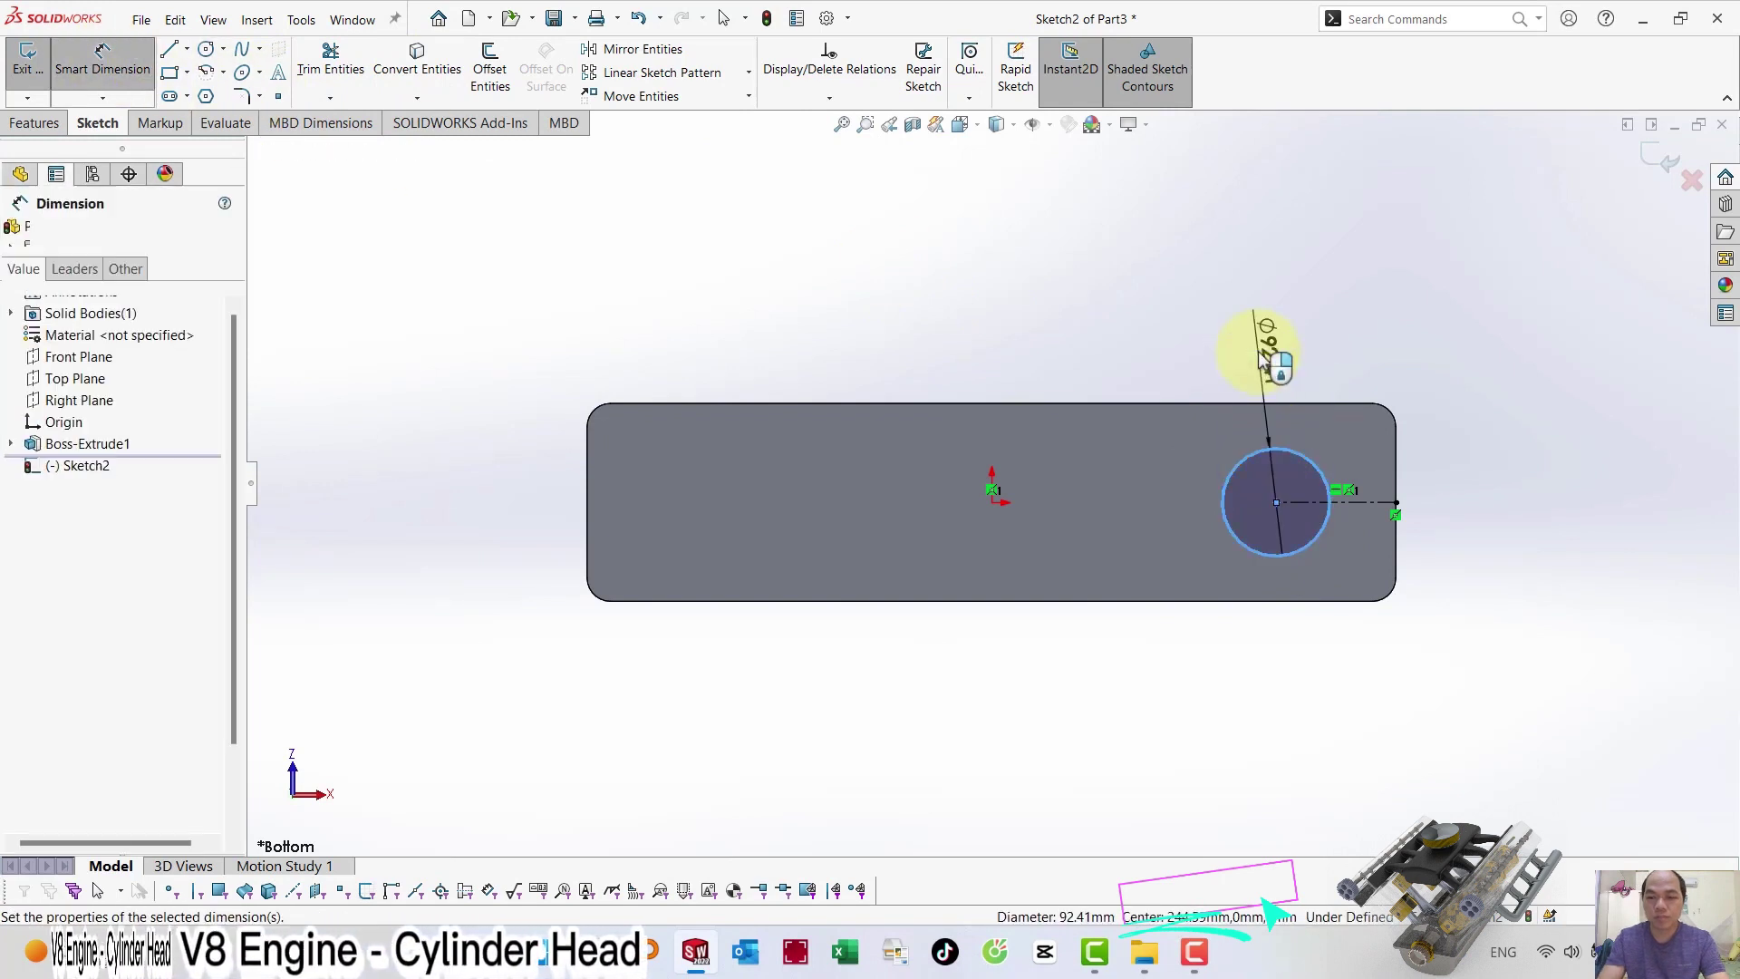
text(127)
key(Return)
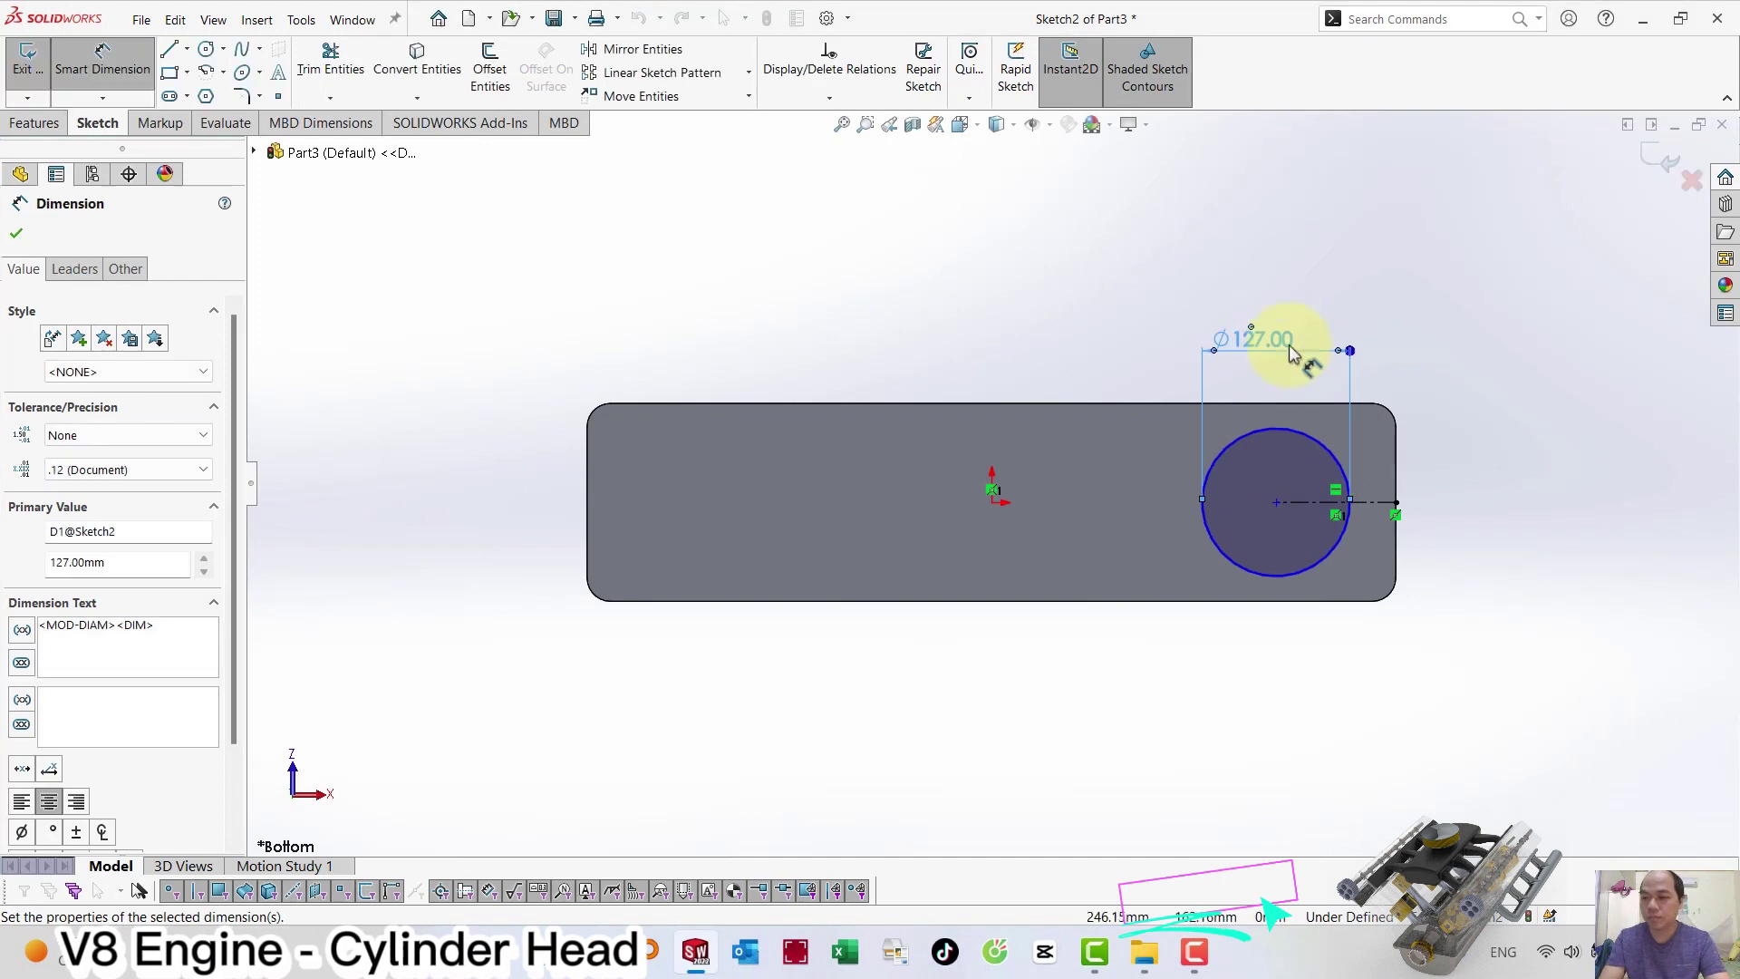
click(1359, 501)
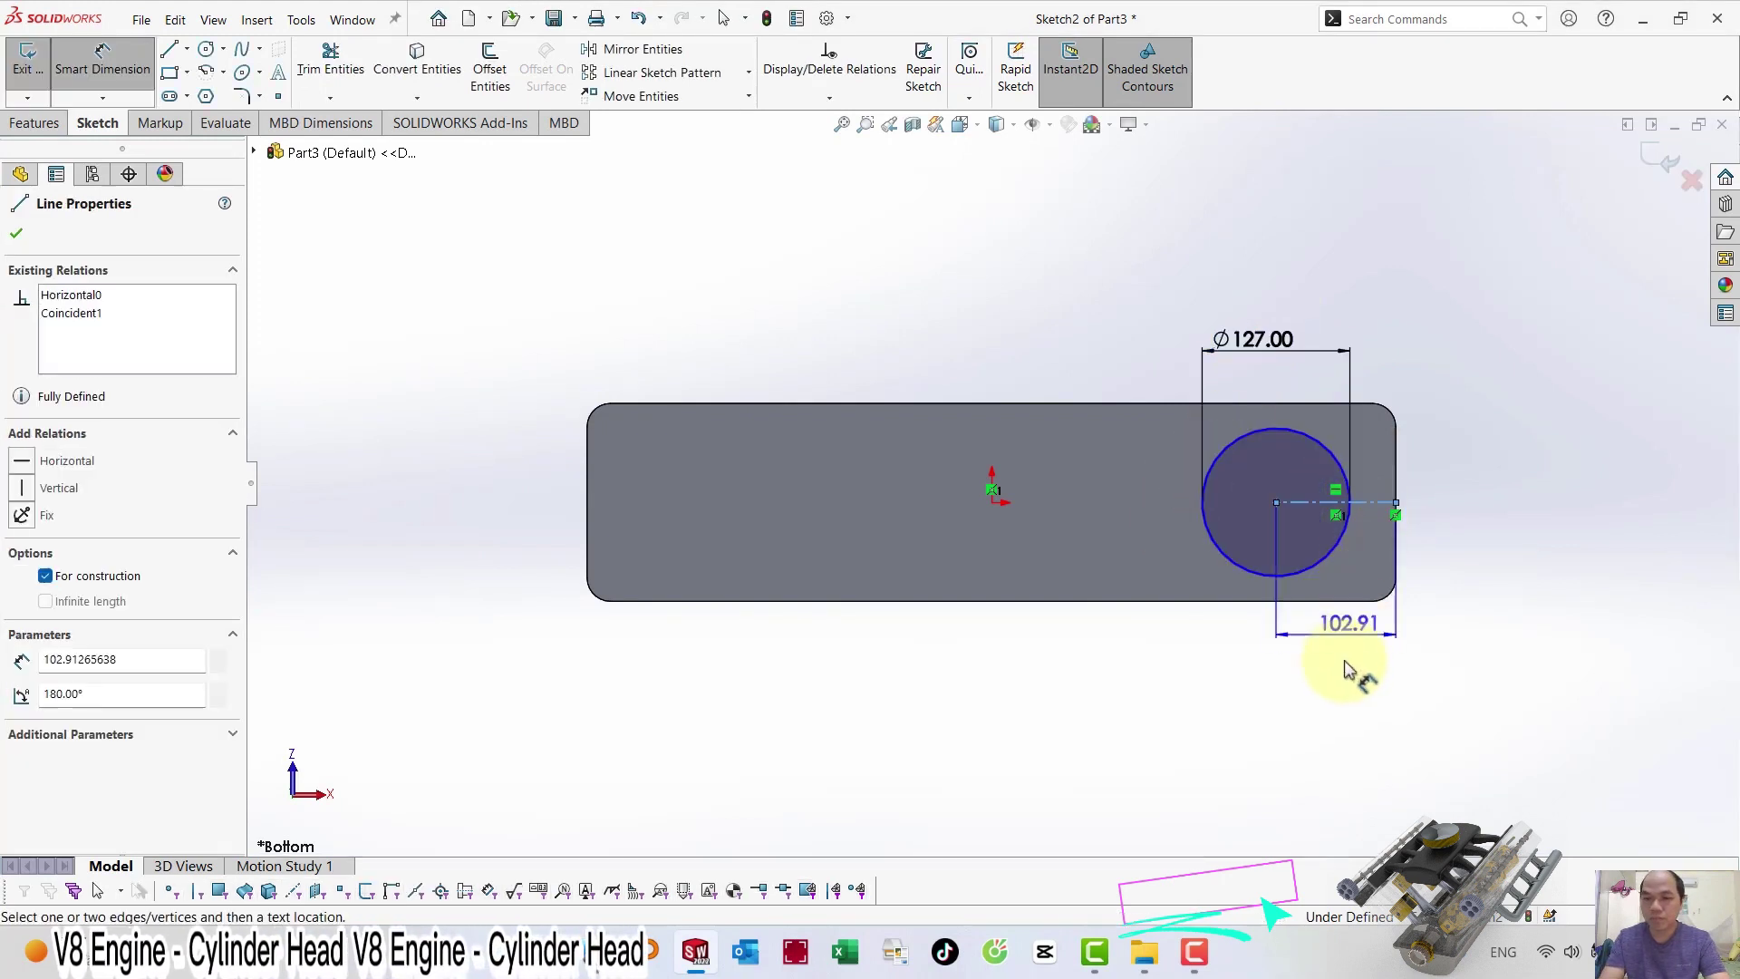
click(1345, 669)
text(129.)
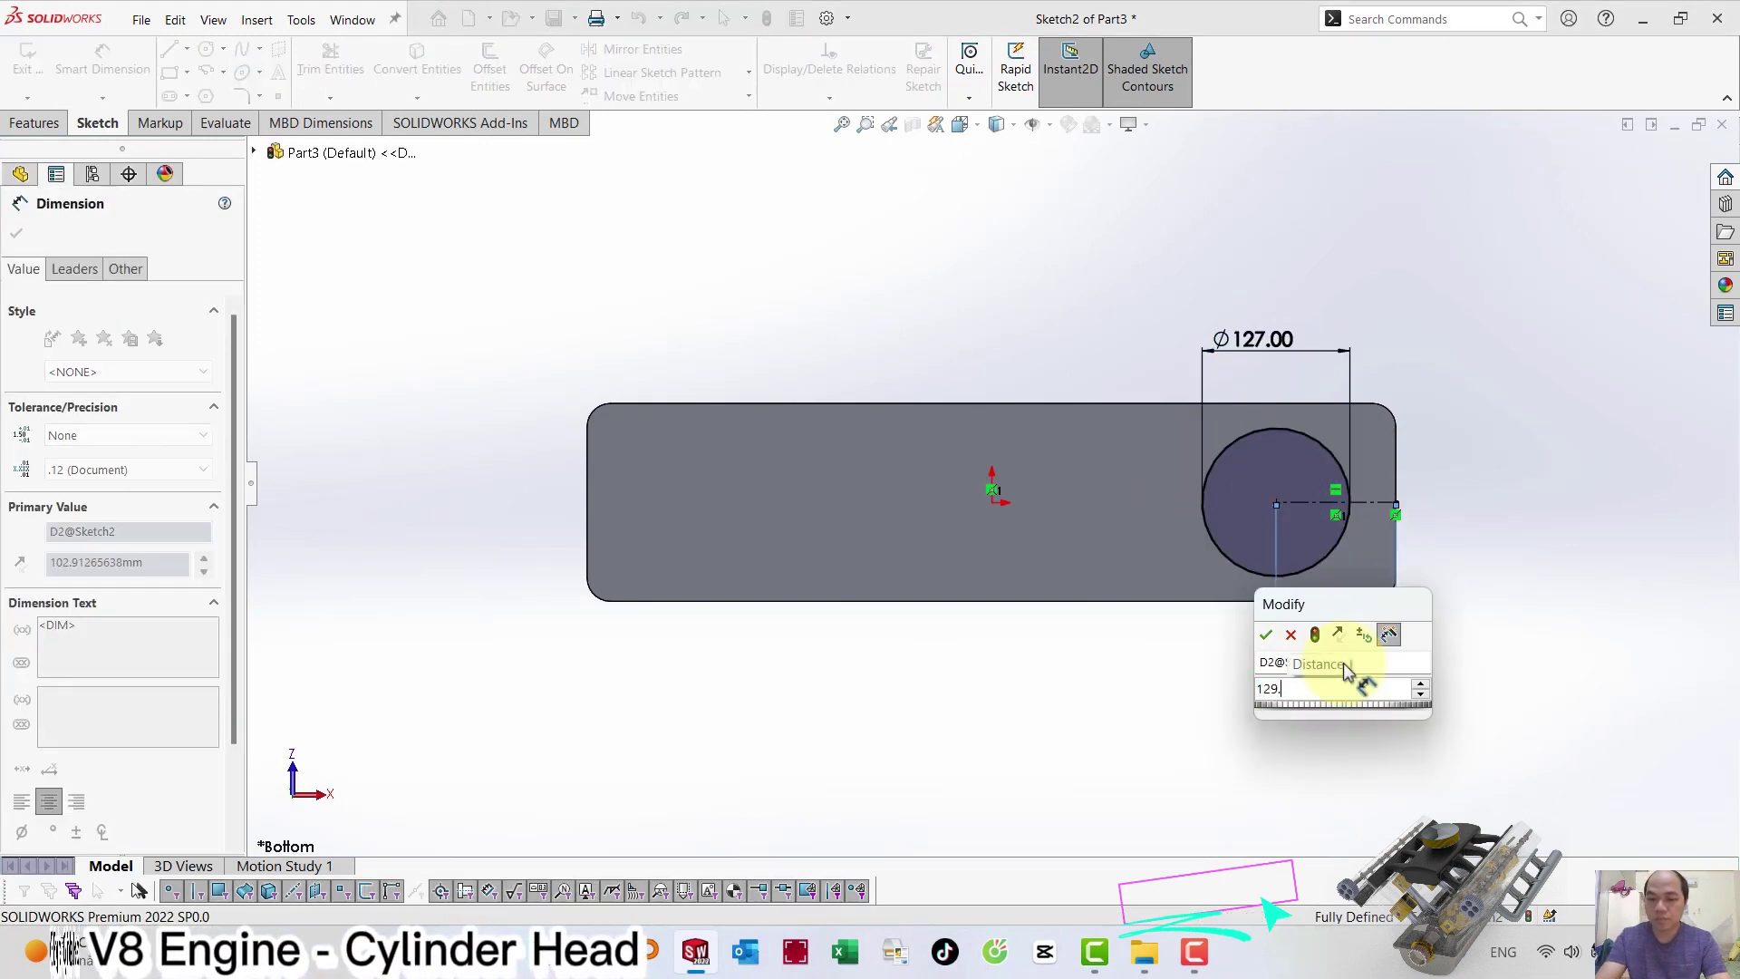
text(9)
key(Return)
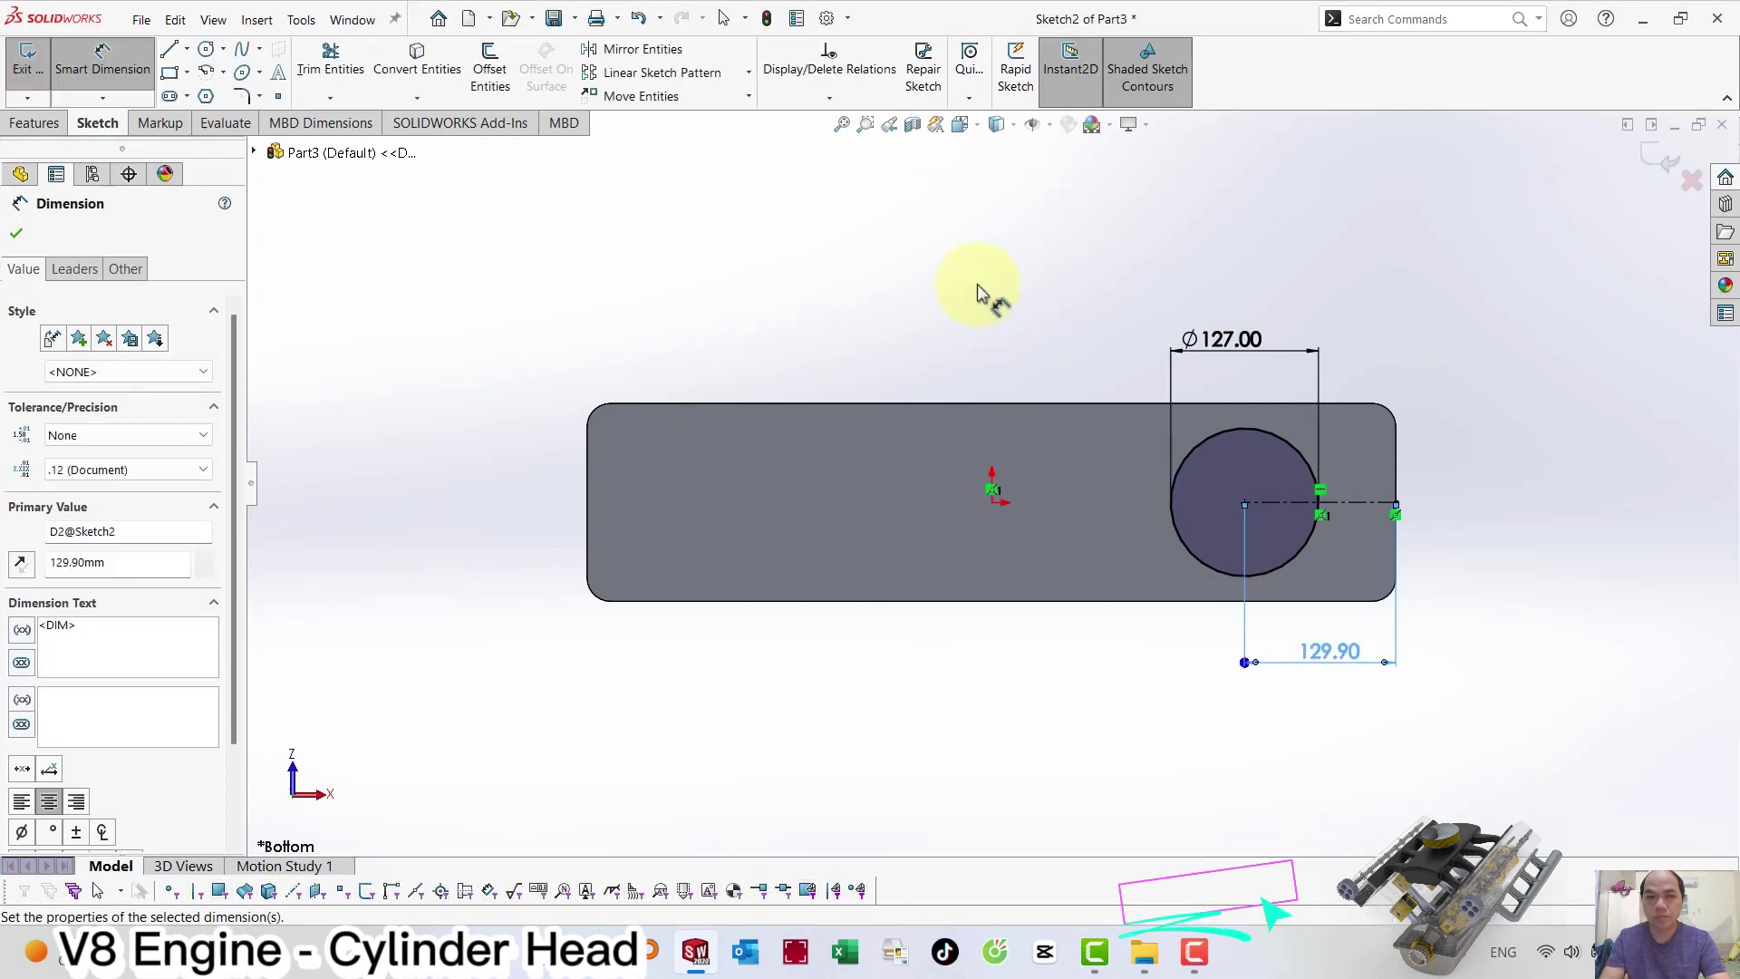
click(978, 292)
Linear-pattern the circle into 4 instances running leftward along the block.
click(632, 74)
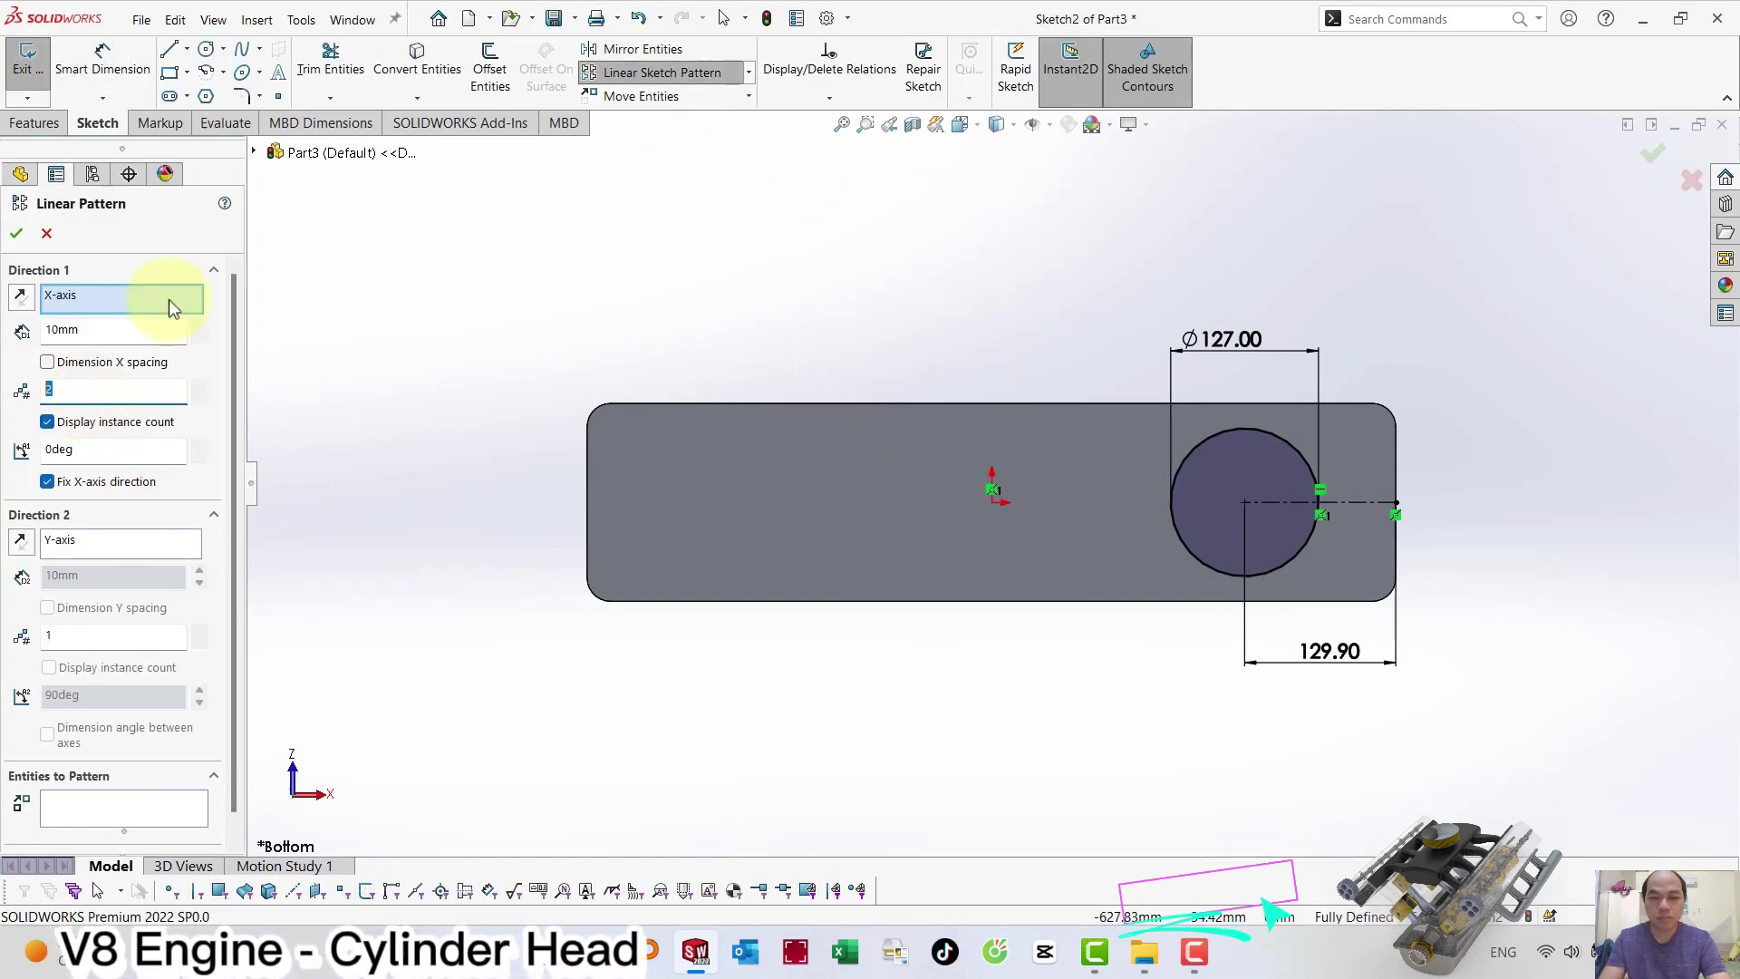
text(4)
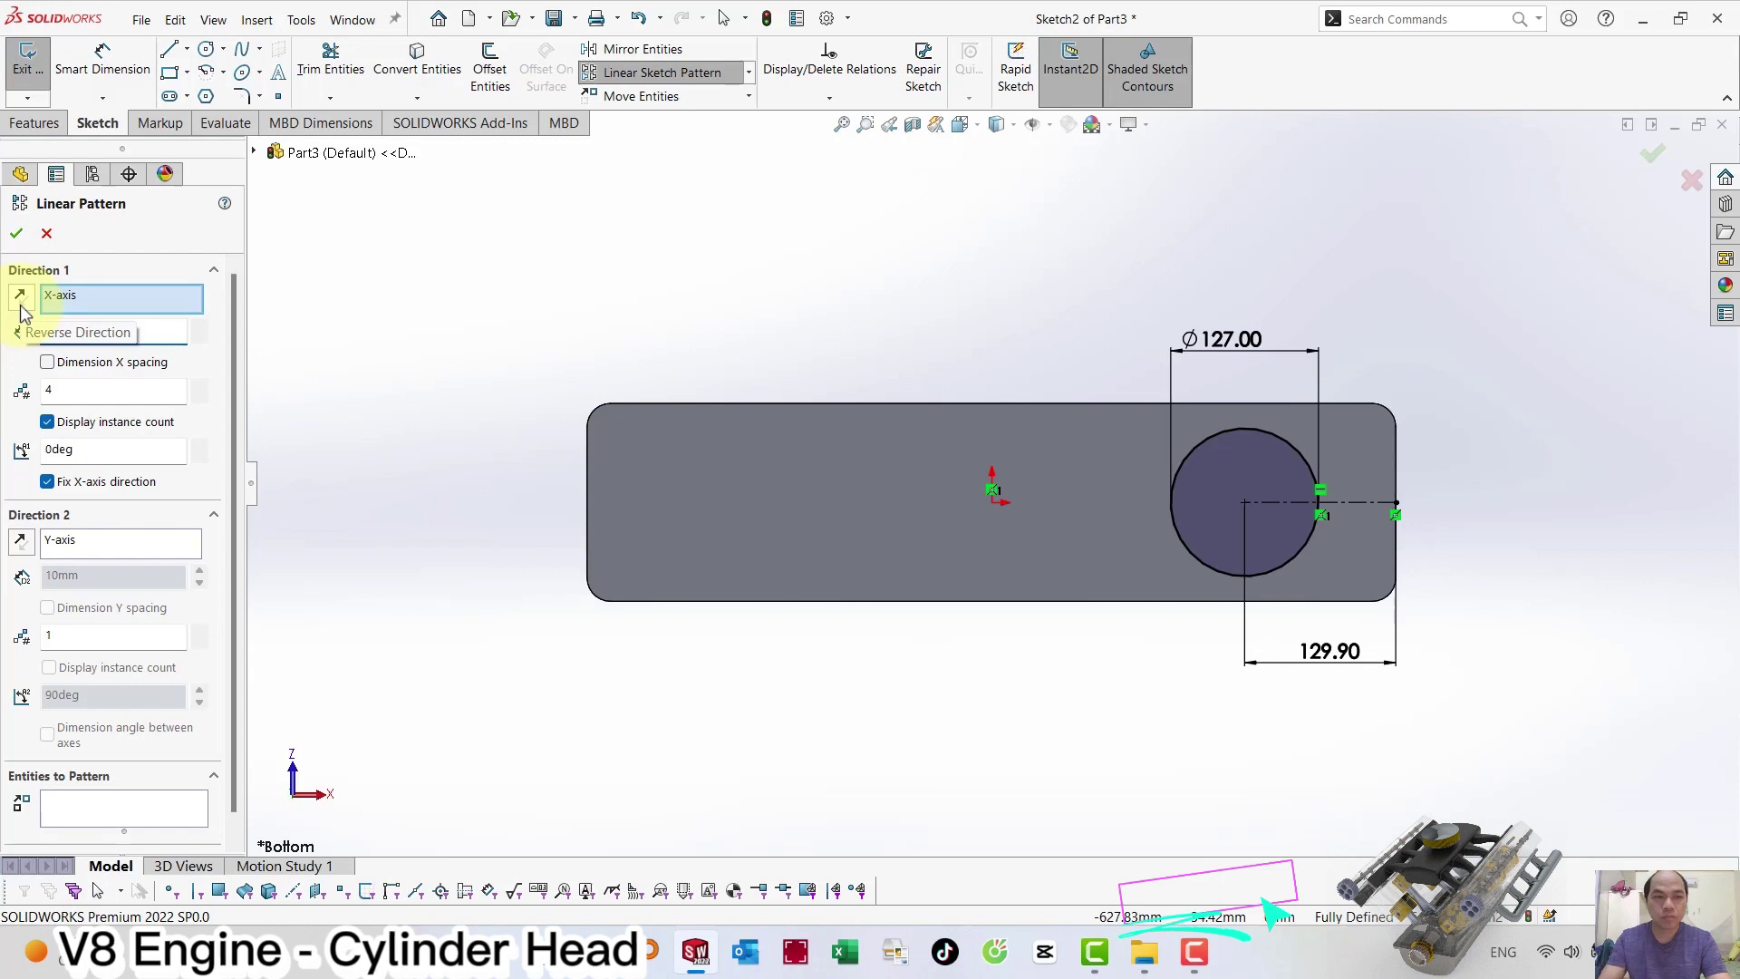
key(Tab)
text(153.4)
click(97, 813)
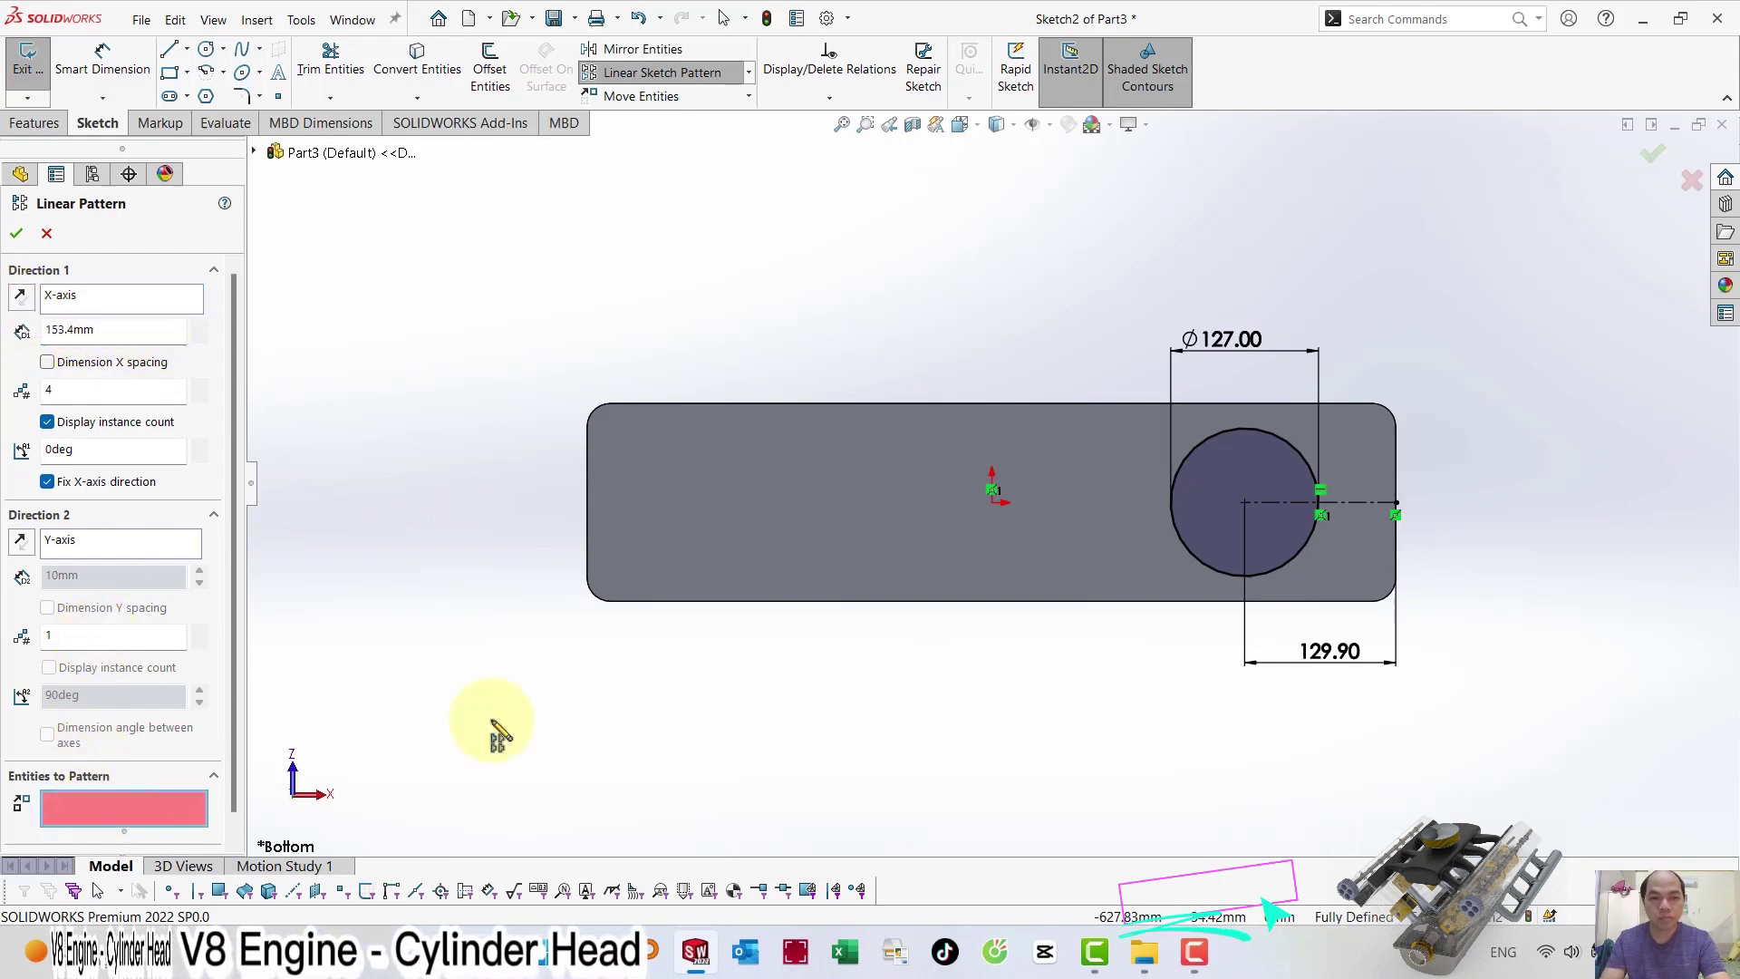
click(1174, 522)
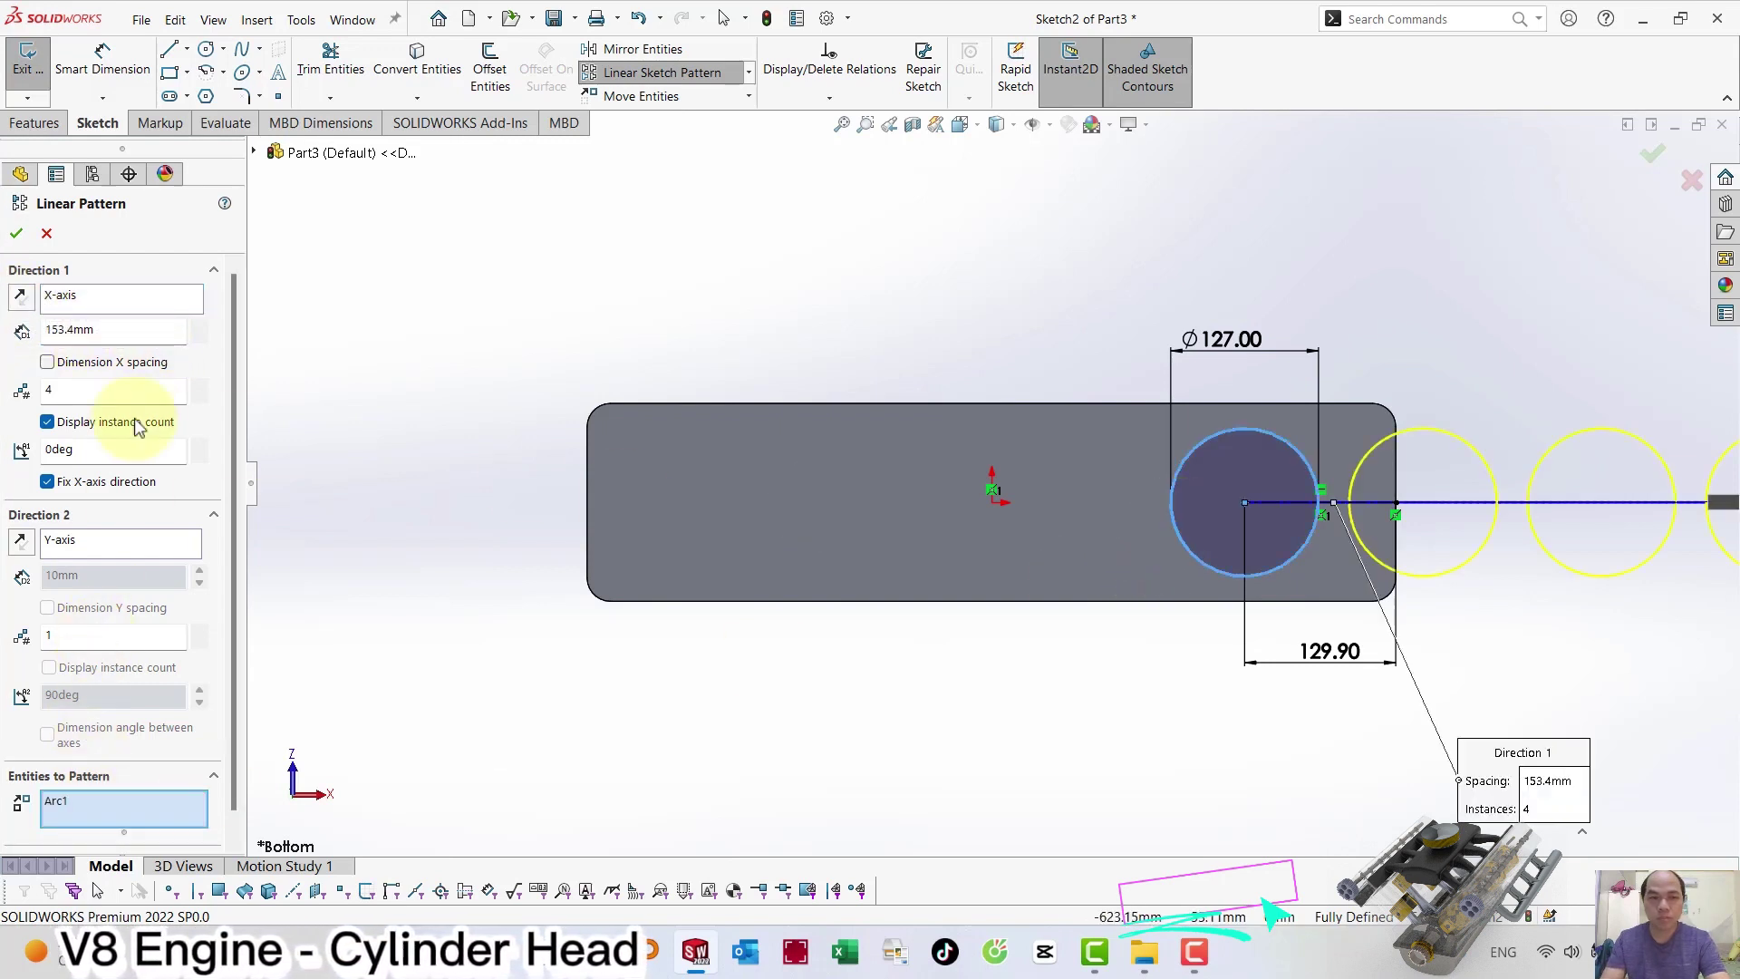
click(30, 299)
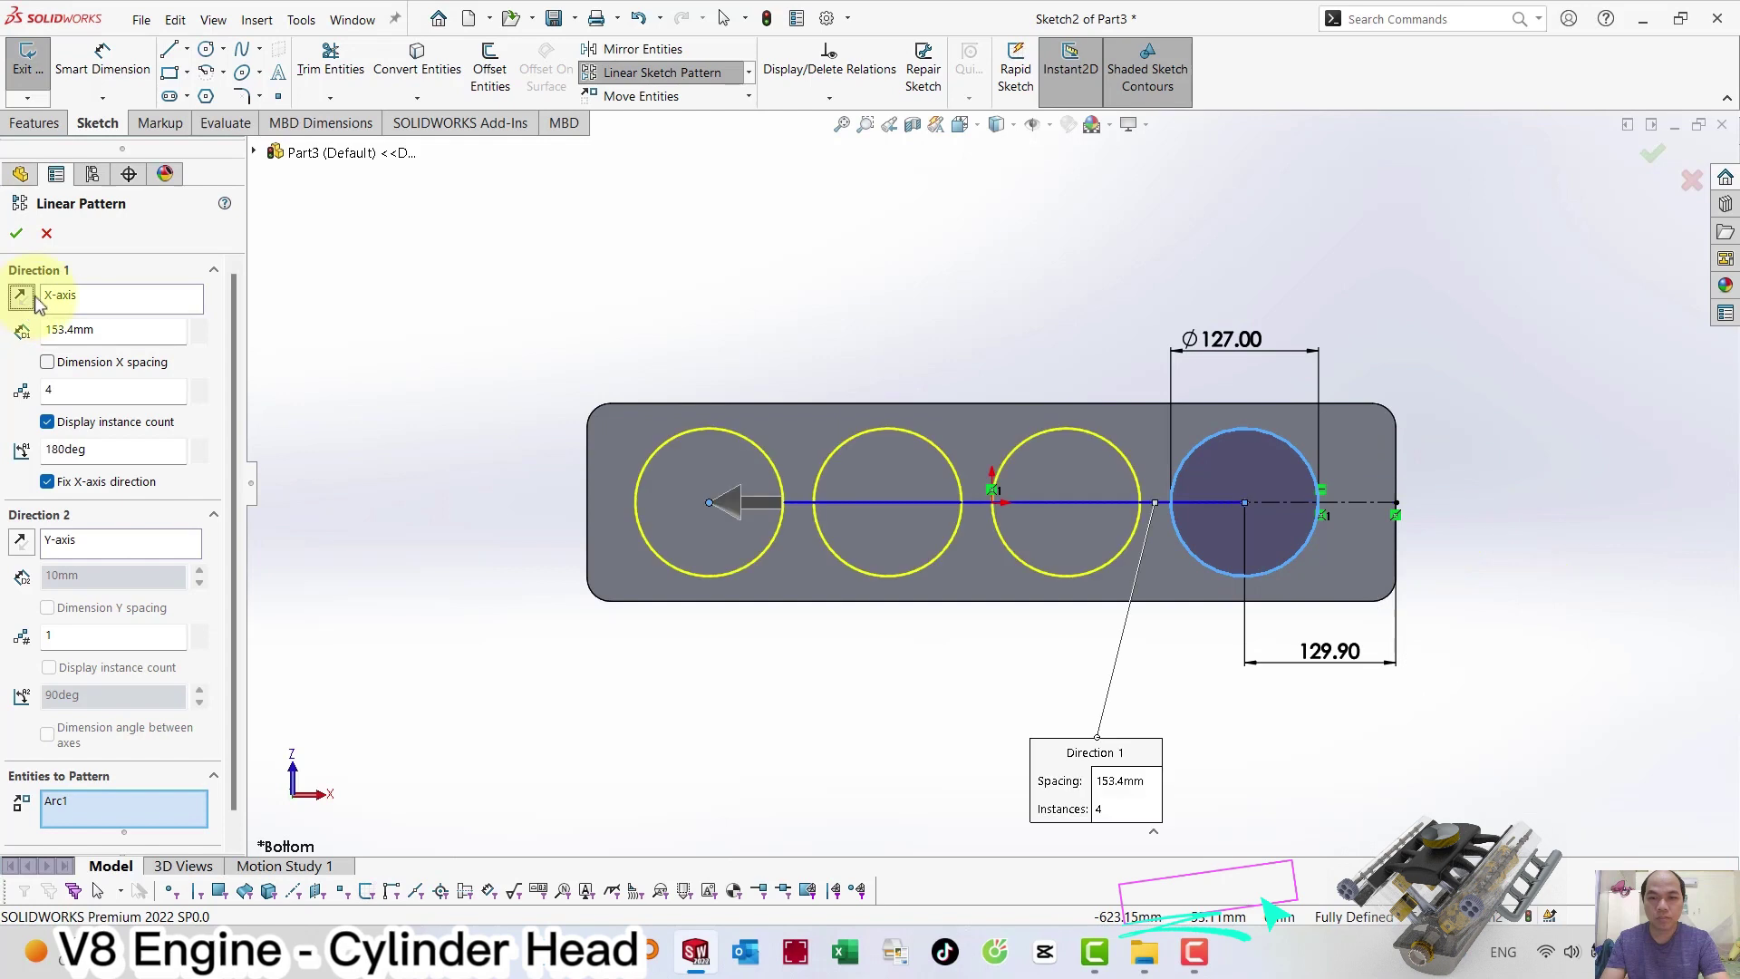
click(18, 235)
Dimension the circle centre spacing at 153.40 and exit the sketch.
click(102, 57)
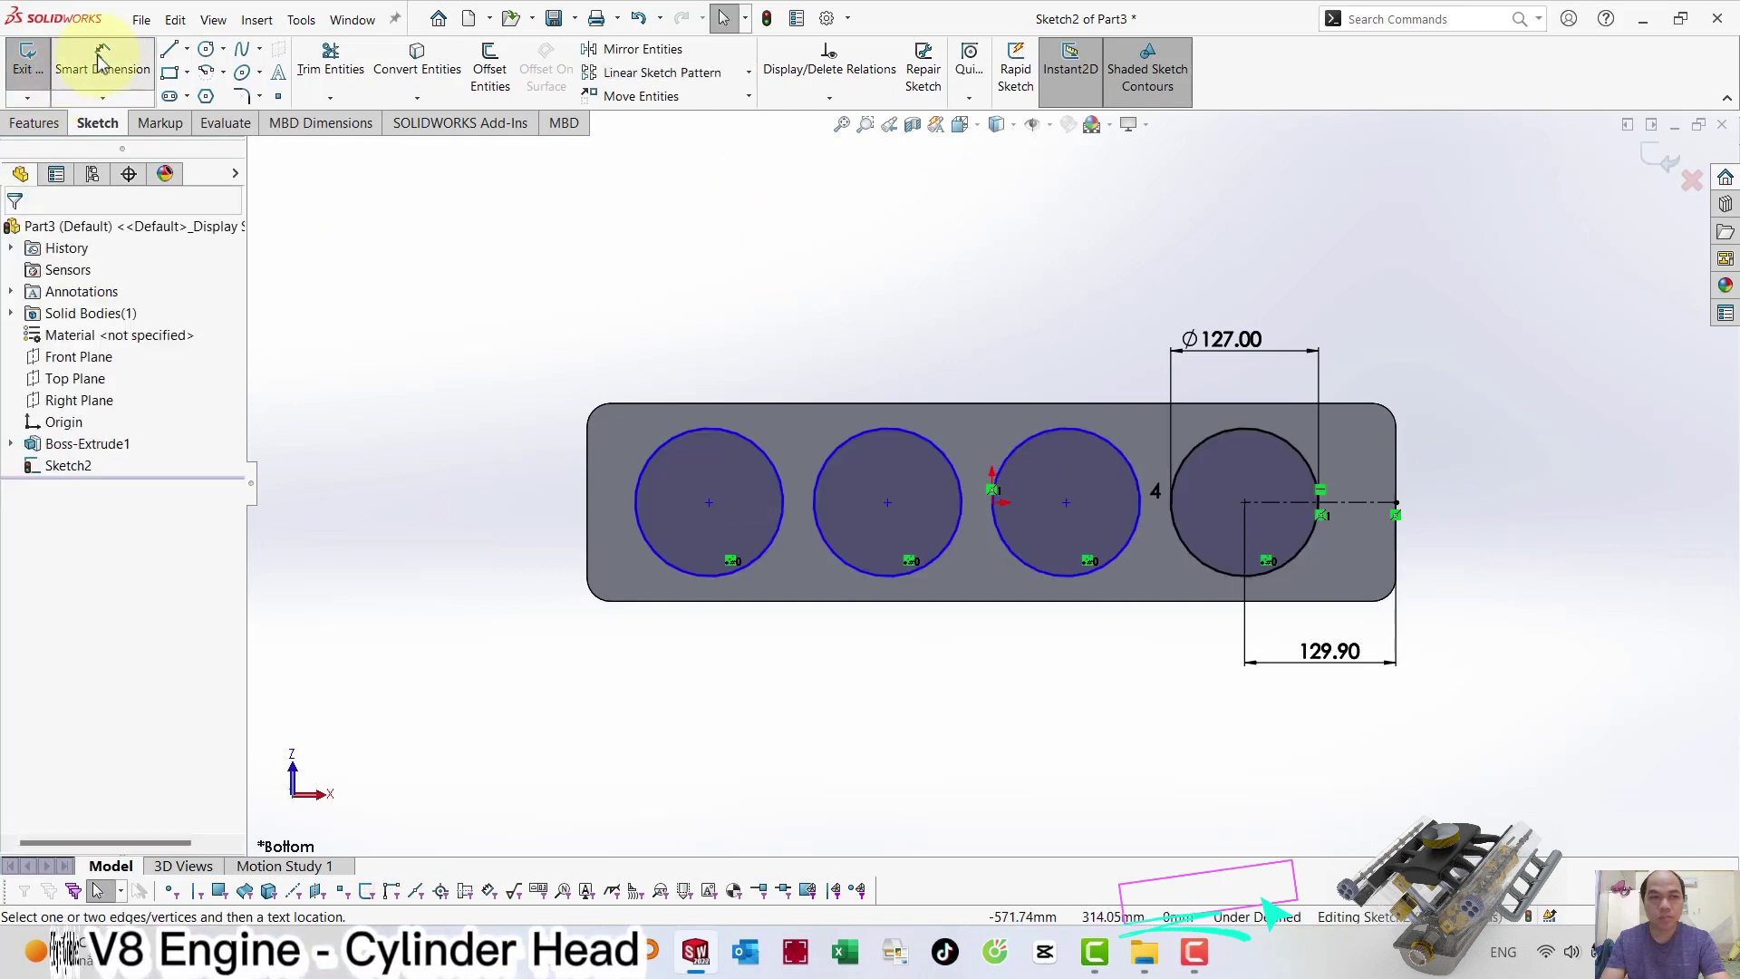
click(708, 503)
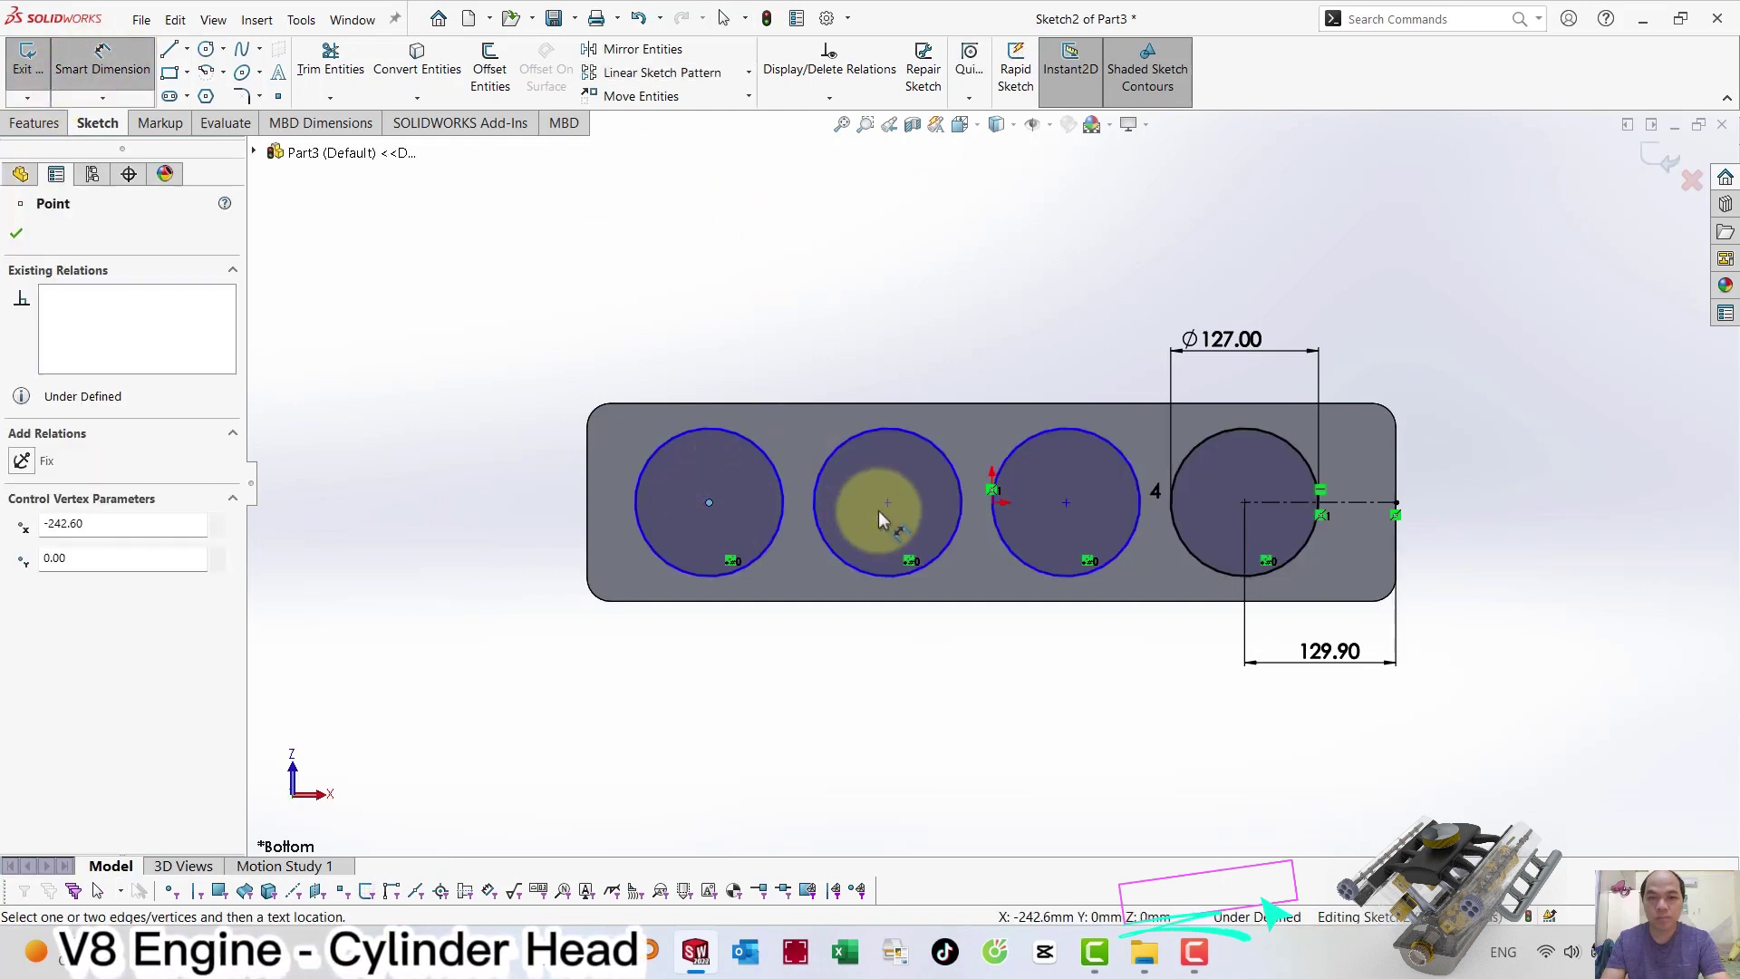
click(805, 681)
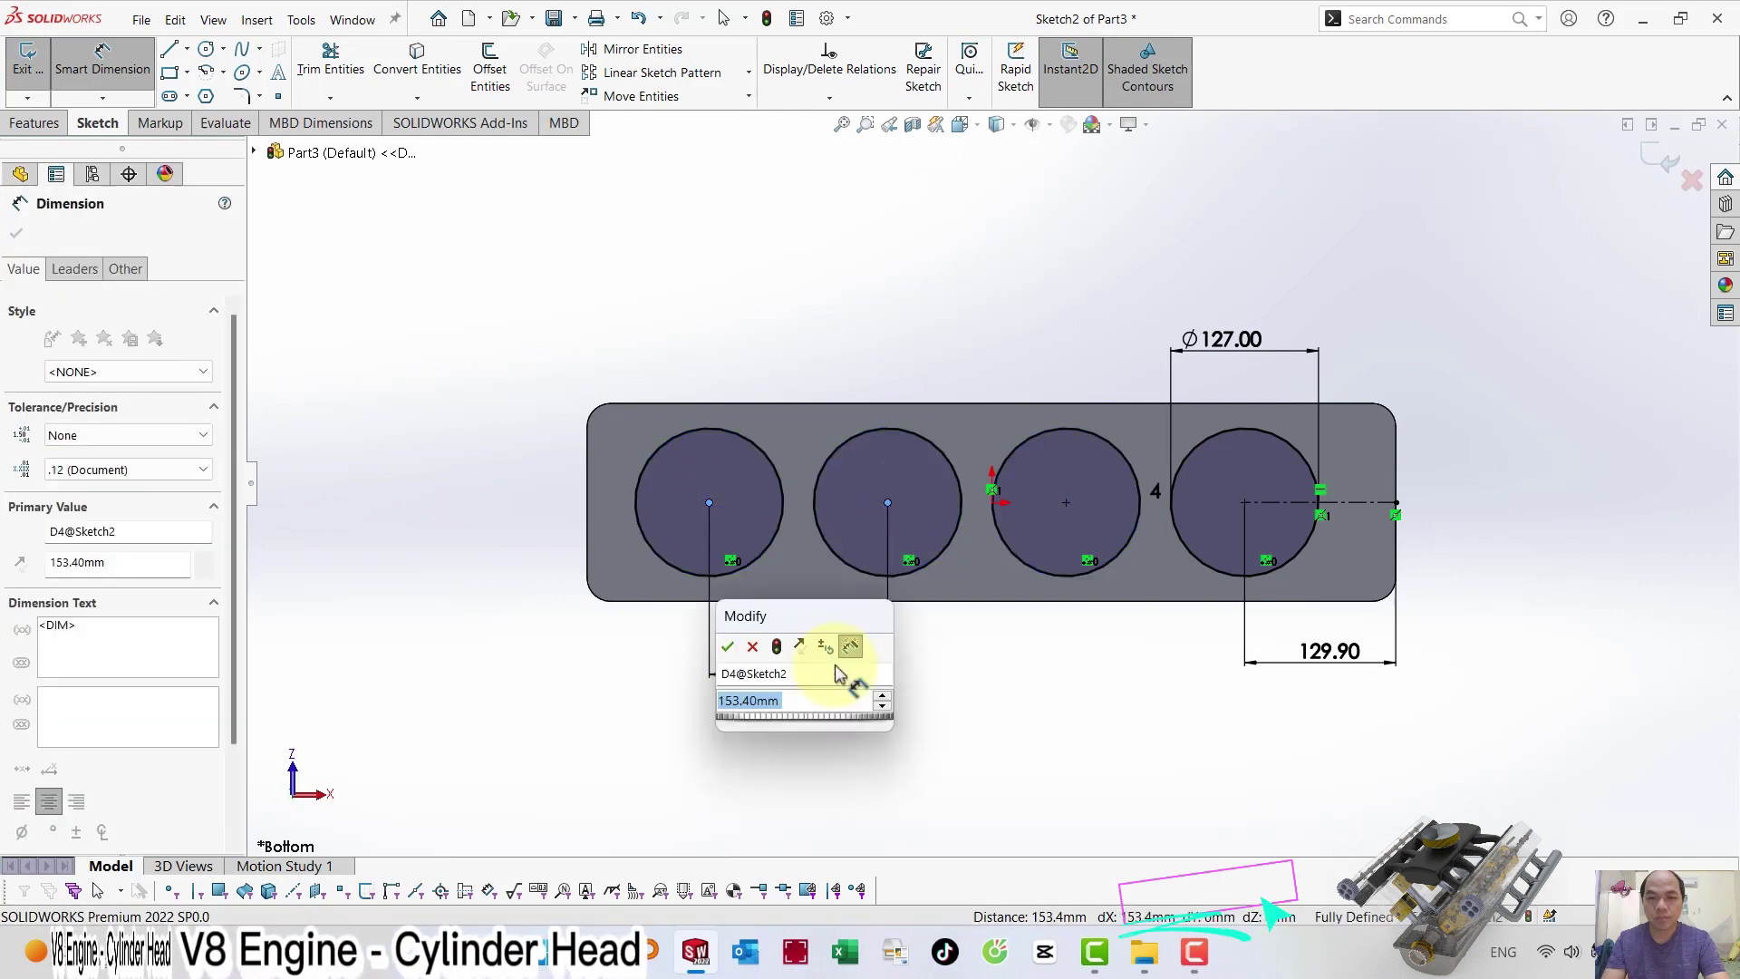
click(728, 646)
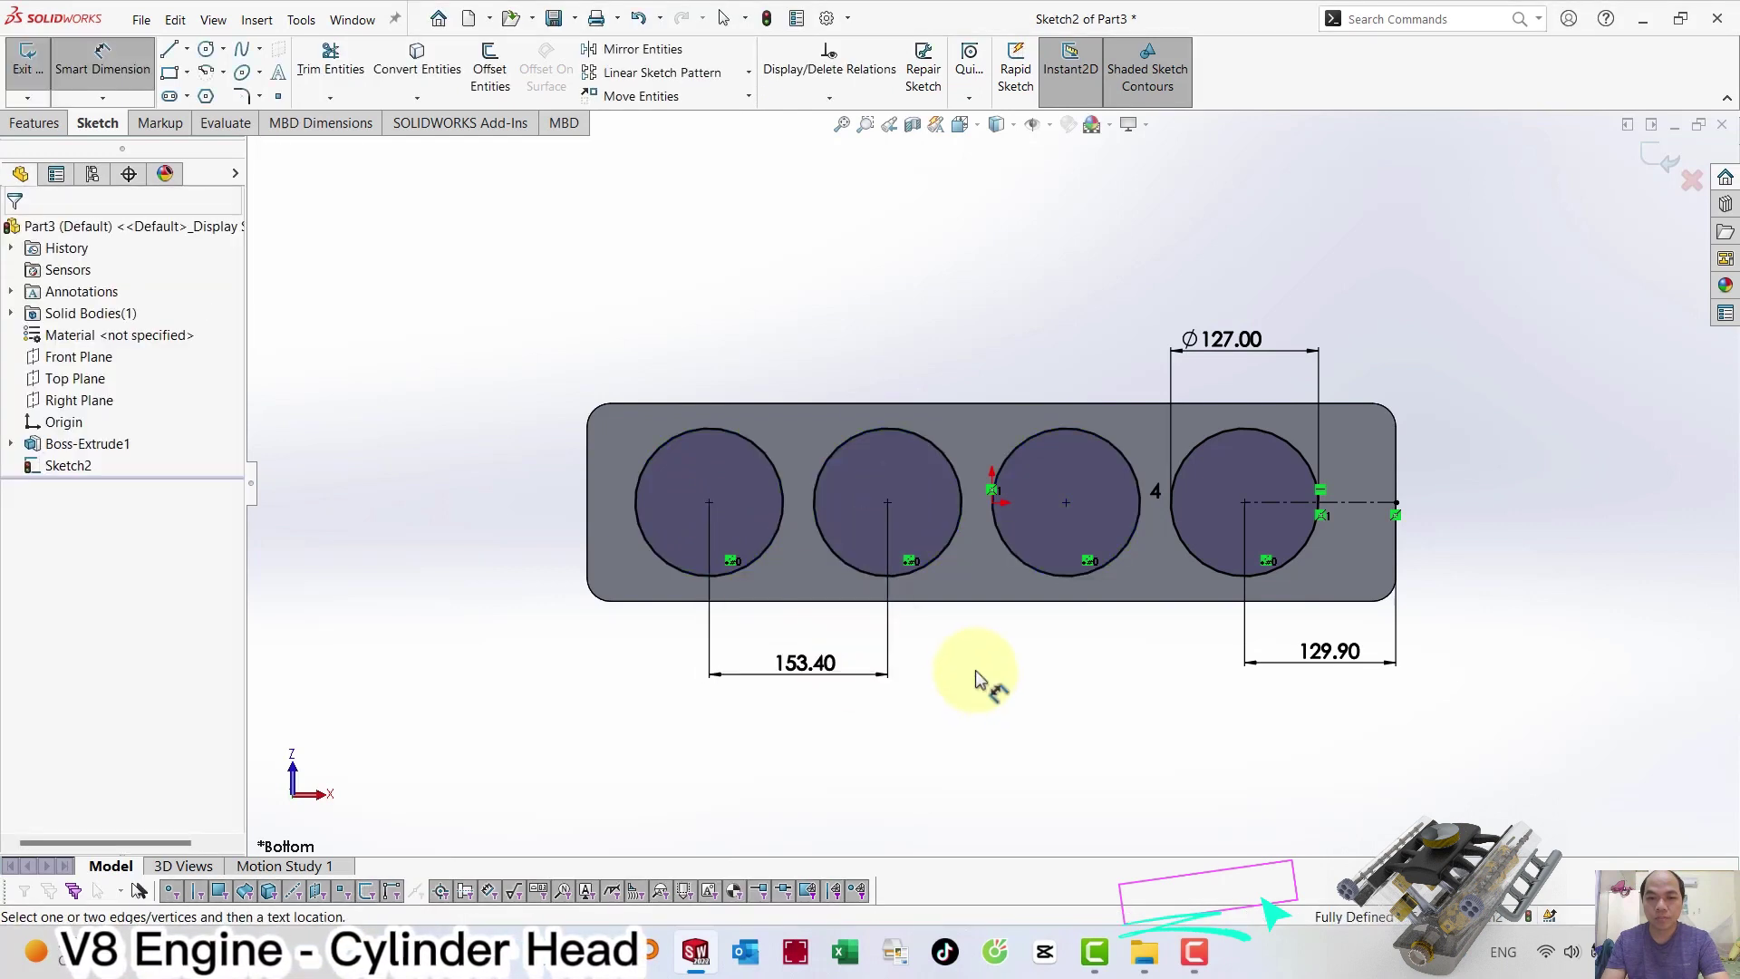
click(1640, 164)
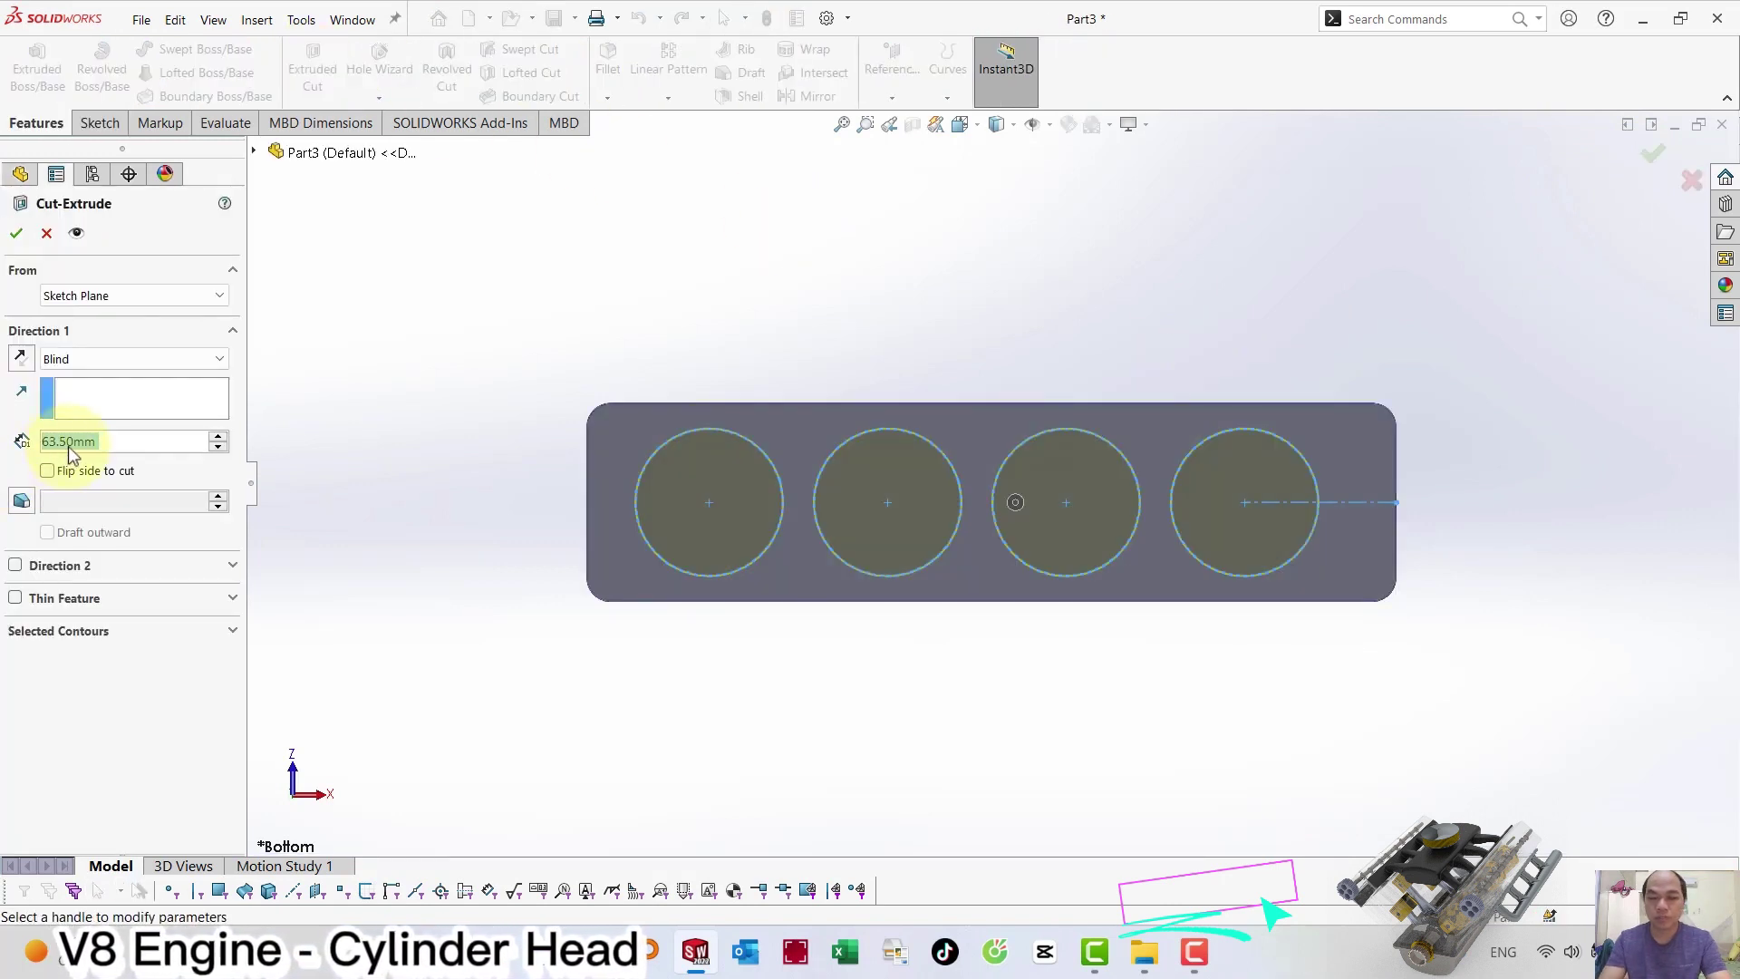
Cut the four circles 2.45 mm deep with a blind extruded cut.
text(2.45)
key(Return)
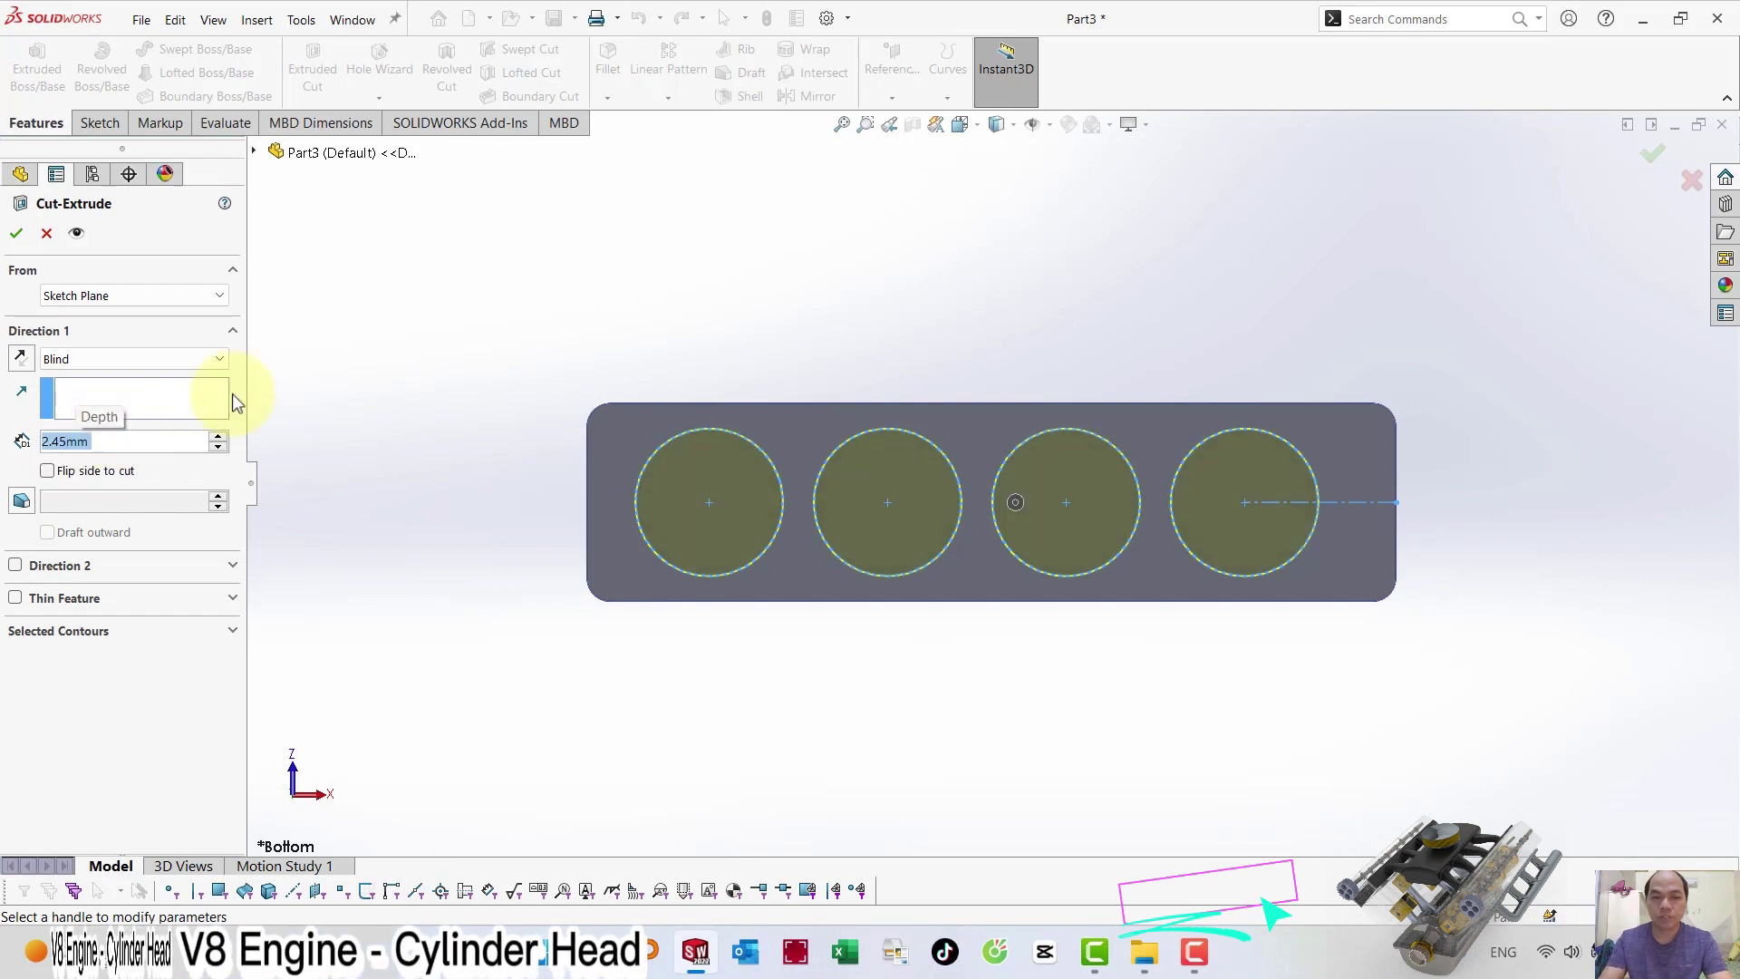
middle_drag(634, 377, 583, 616)
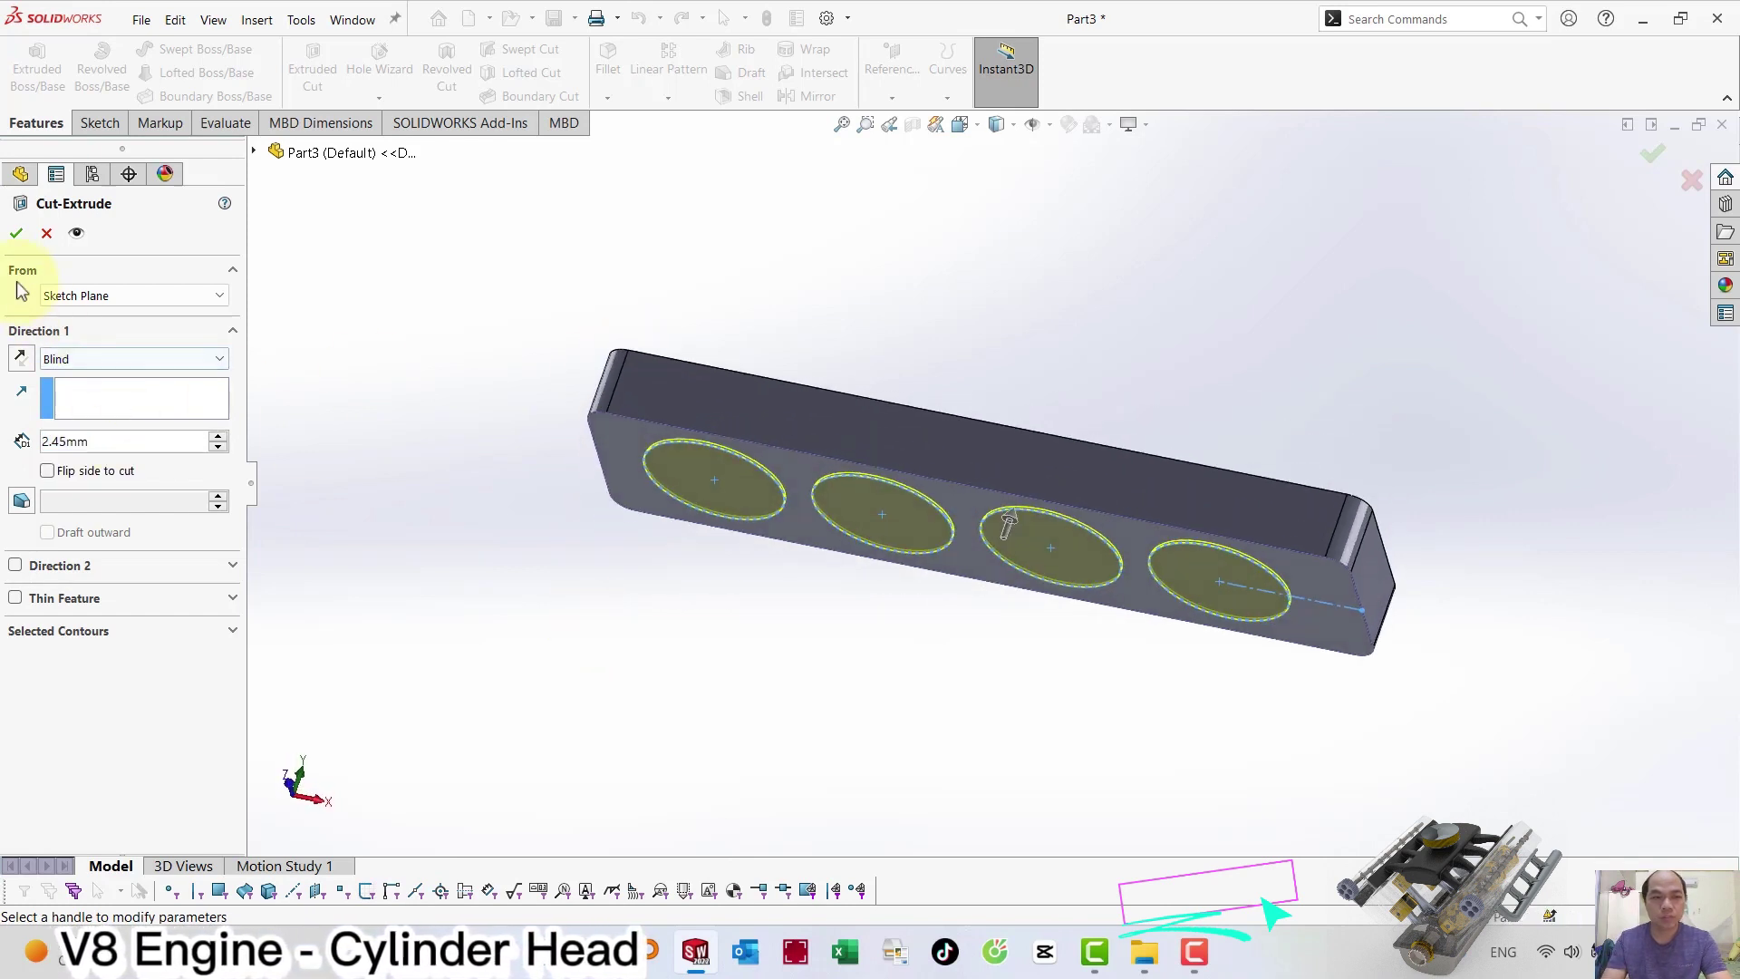
click(17, 235)
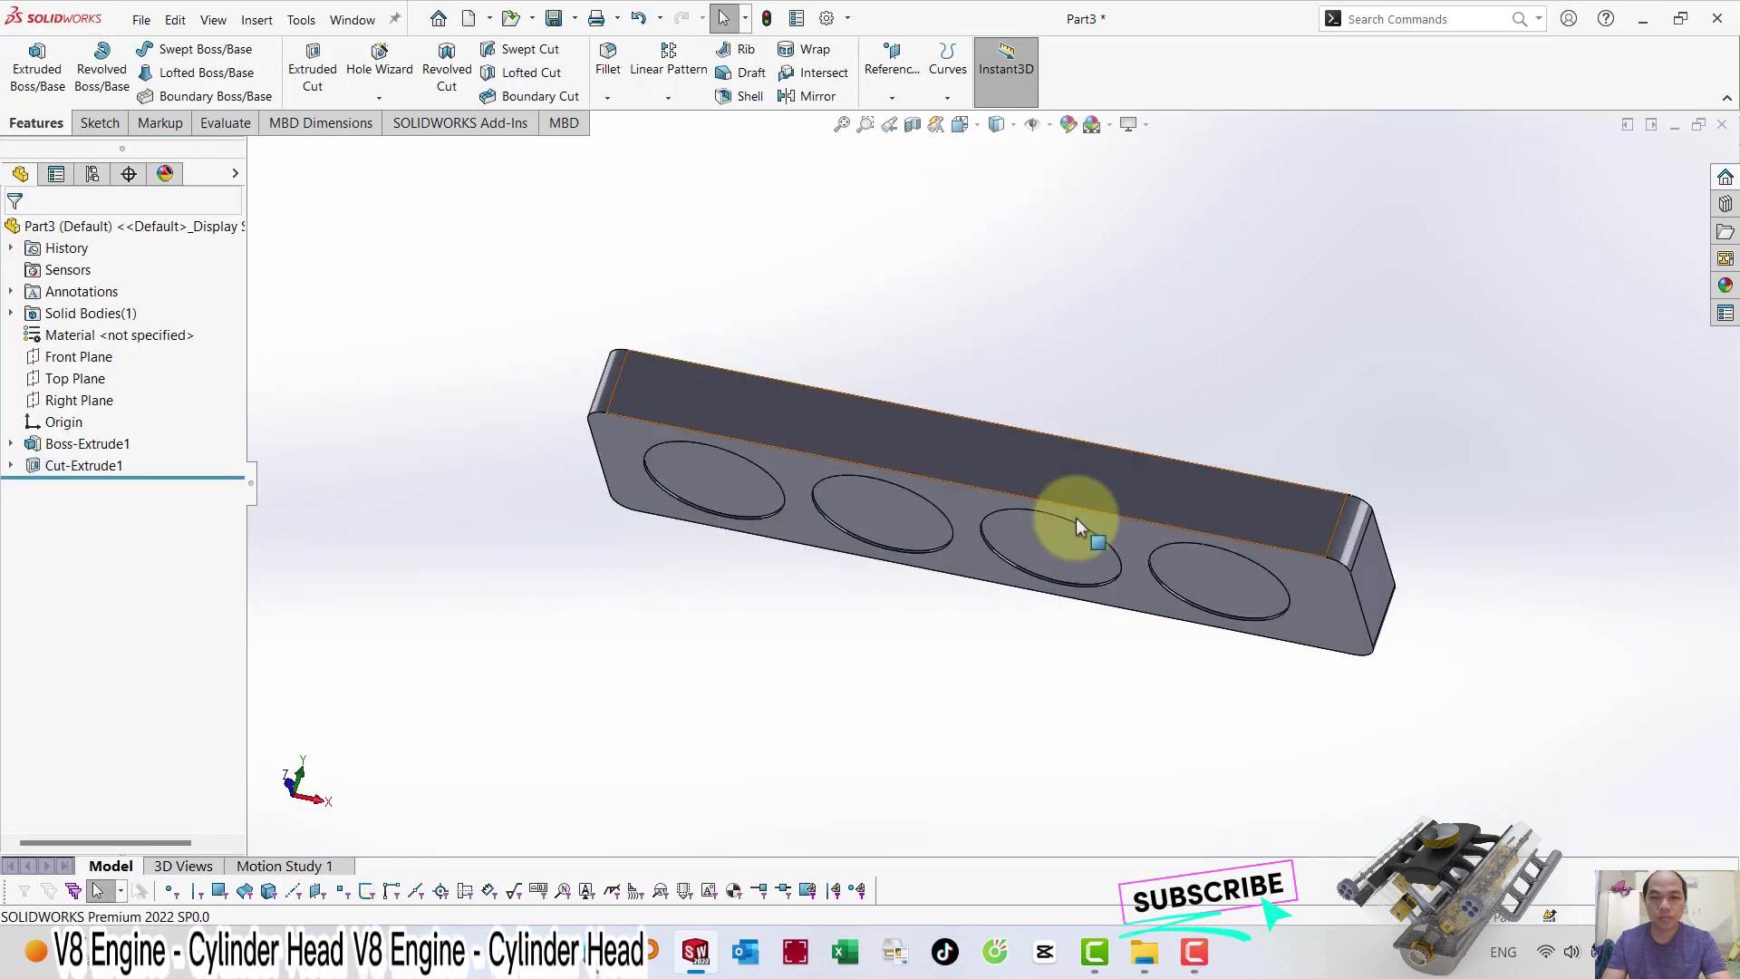
Start a new sketch on the first recess face, viewed straight on.
scroll(1077, 544, down, 2)
scroll(1079, 574, up, 2)
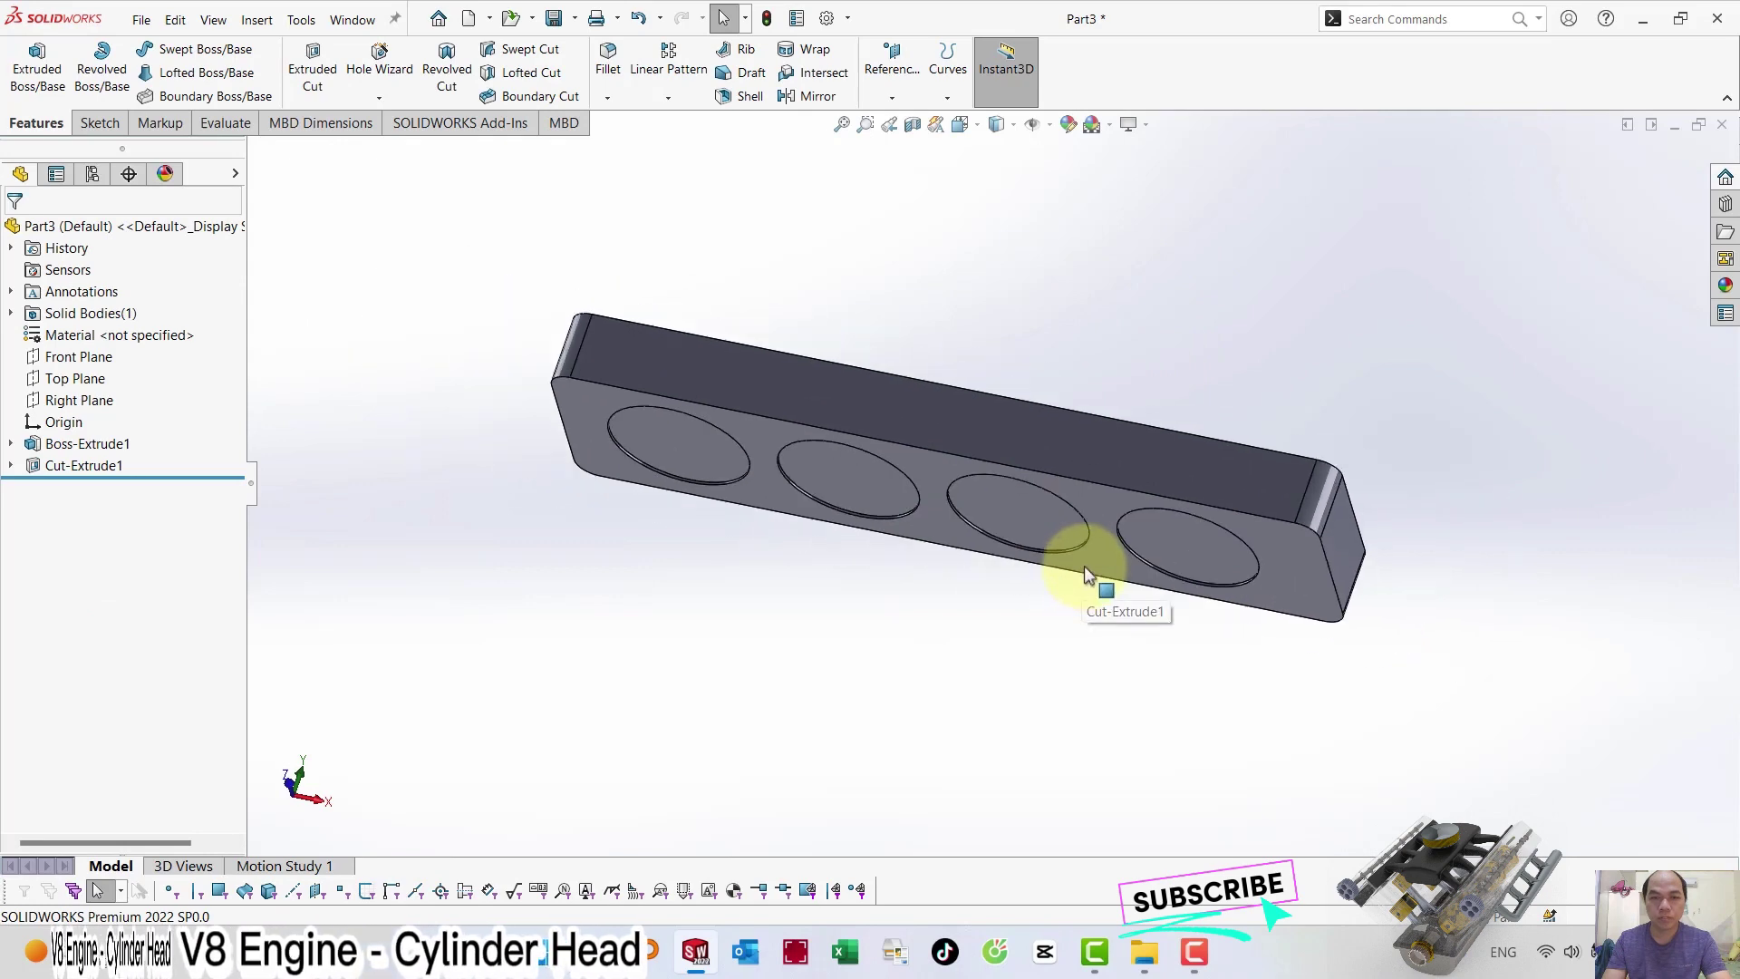
click(720, 462)
click(888, 377)
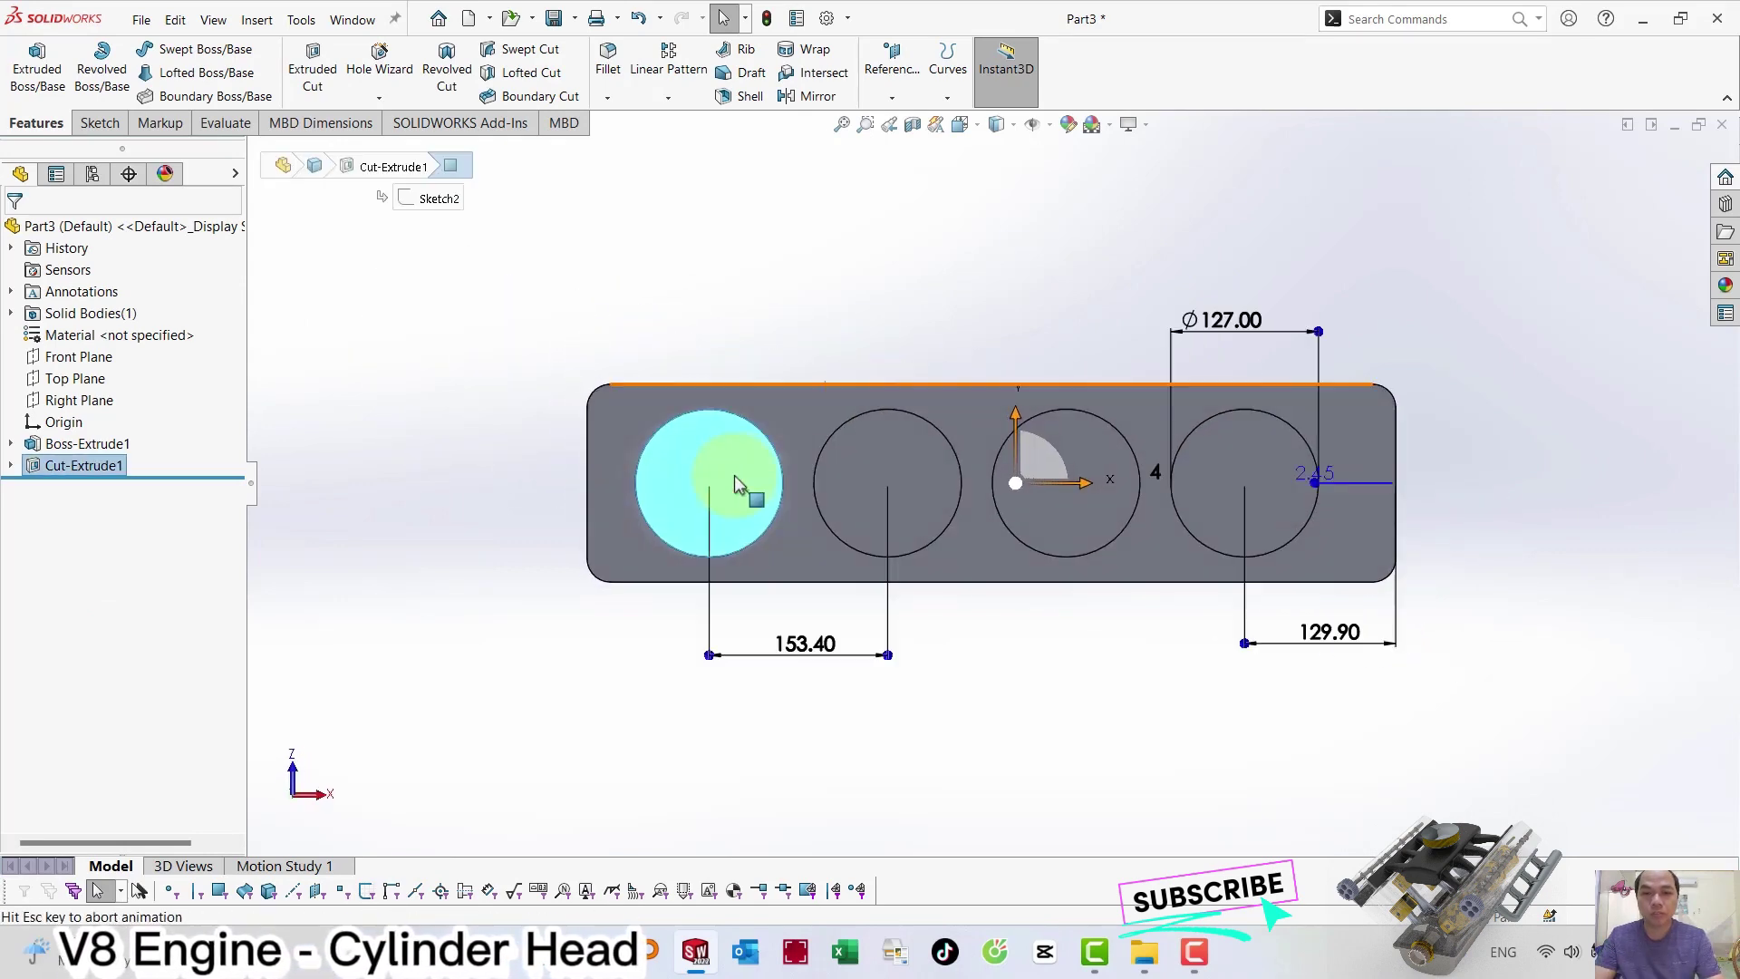
click(785, 408)
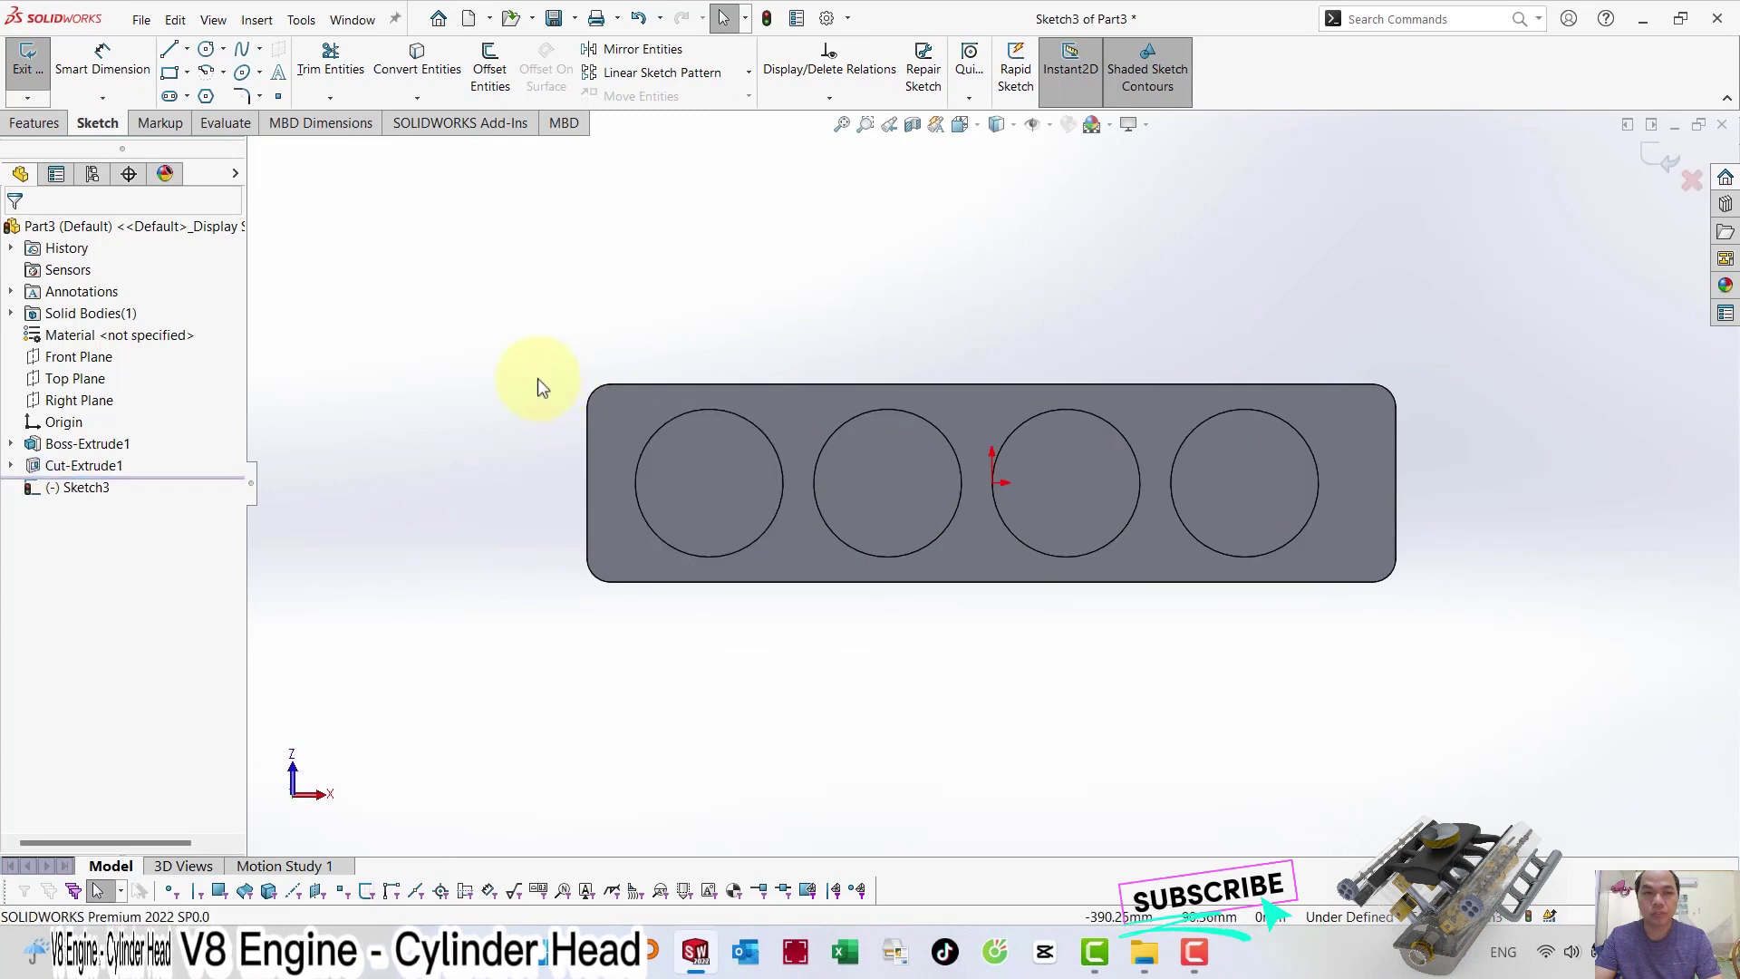
Draw a midpoint construction line in the recess with a small circle at each end.
click(168, 51)
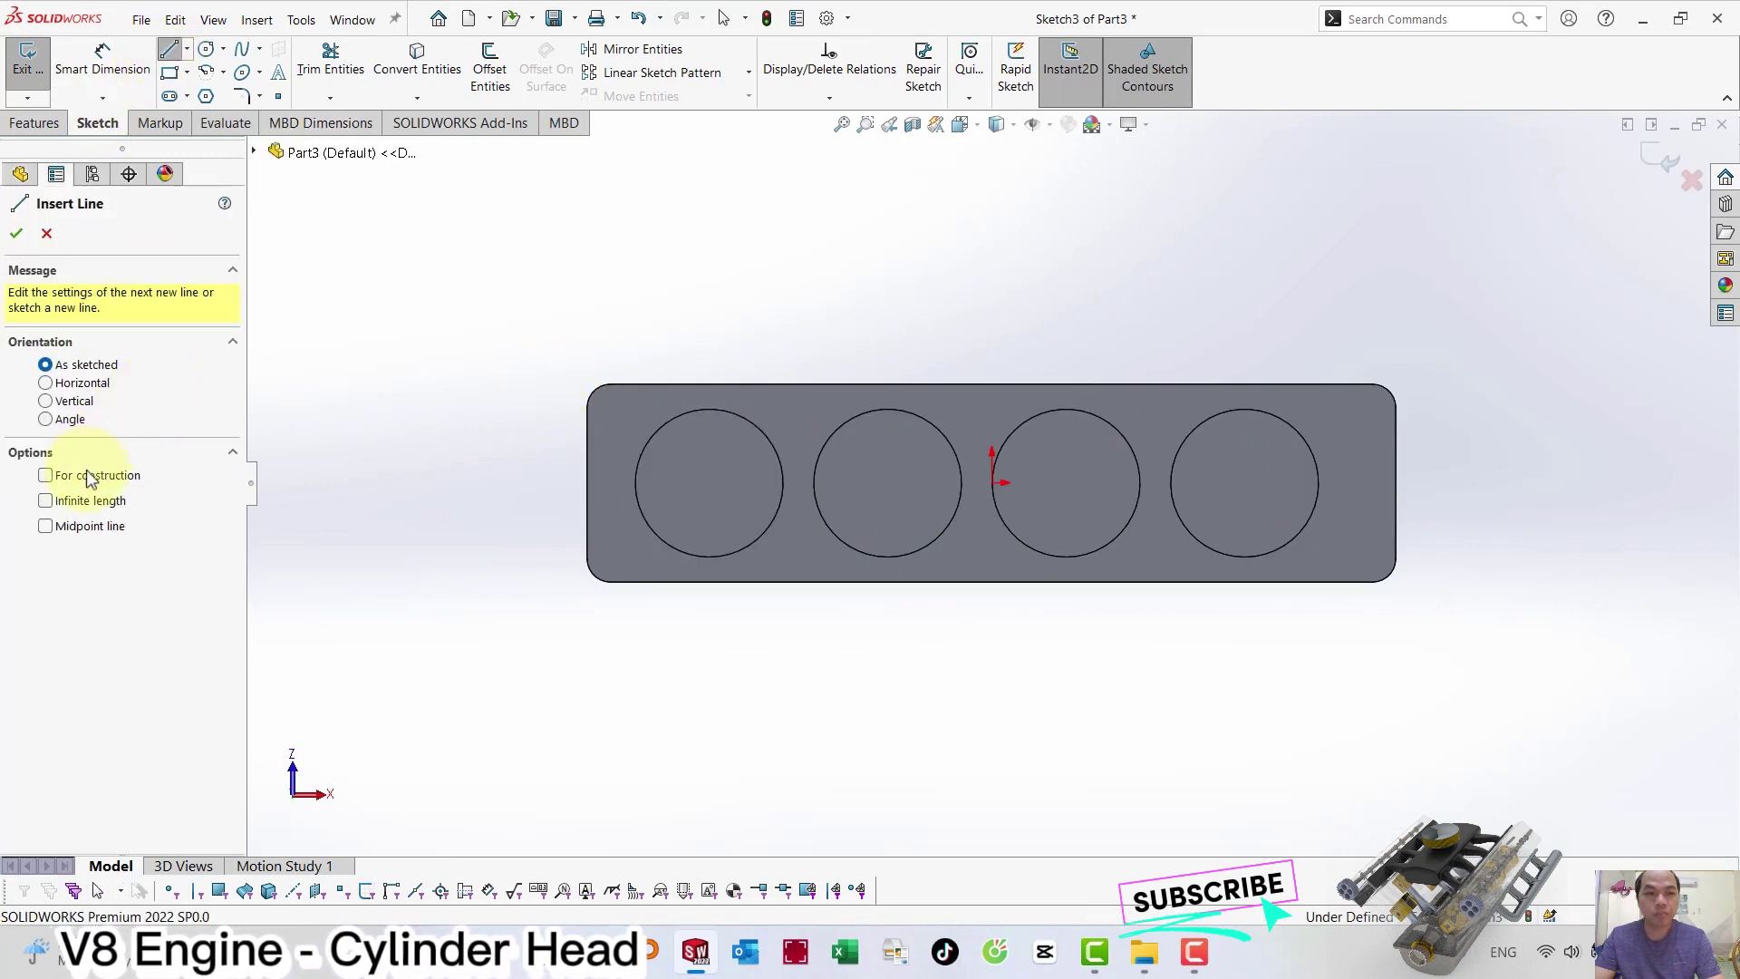
click(123, 525)
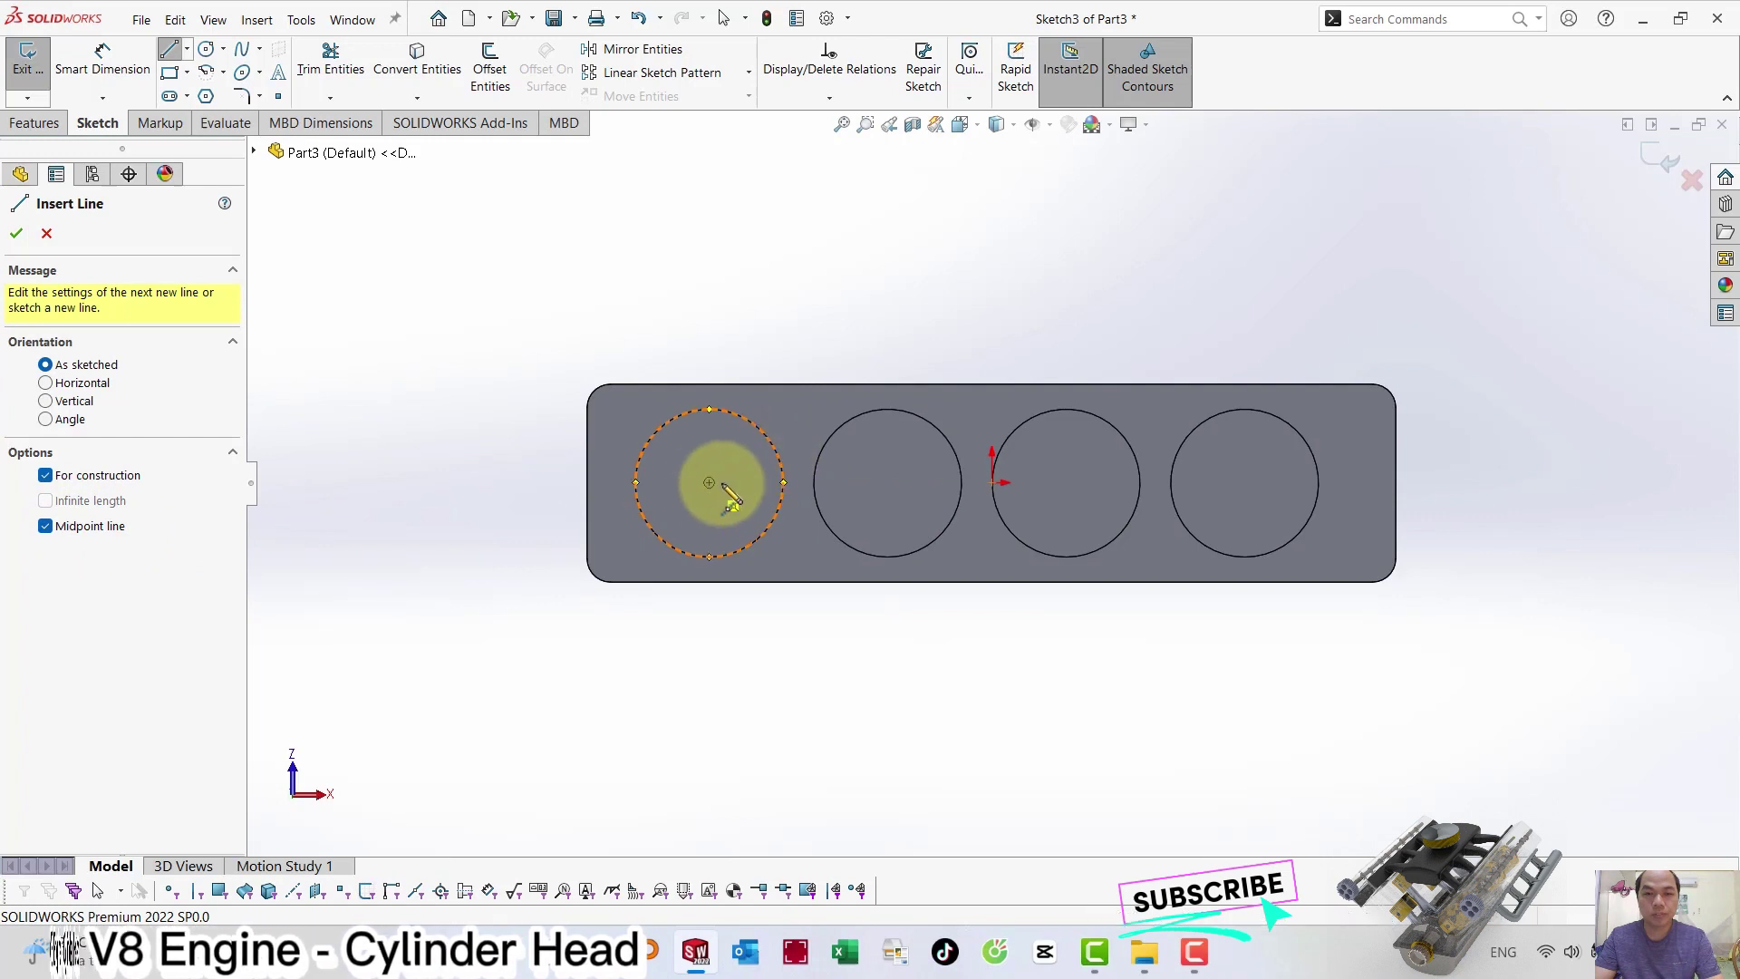
click(711, 484)
click(755, 489)
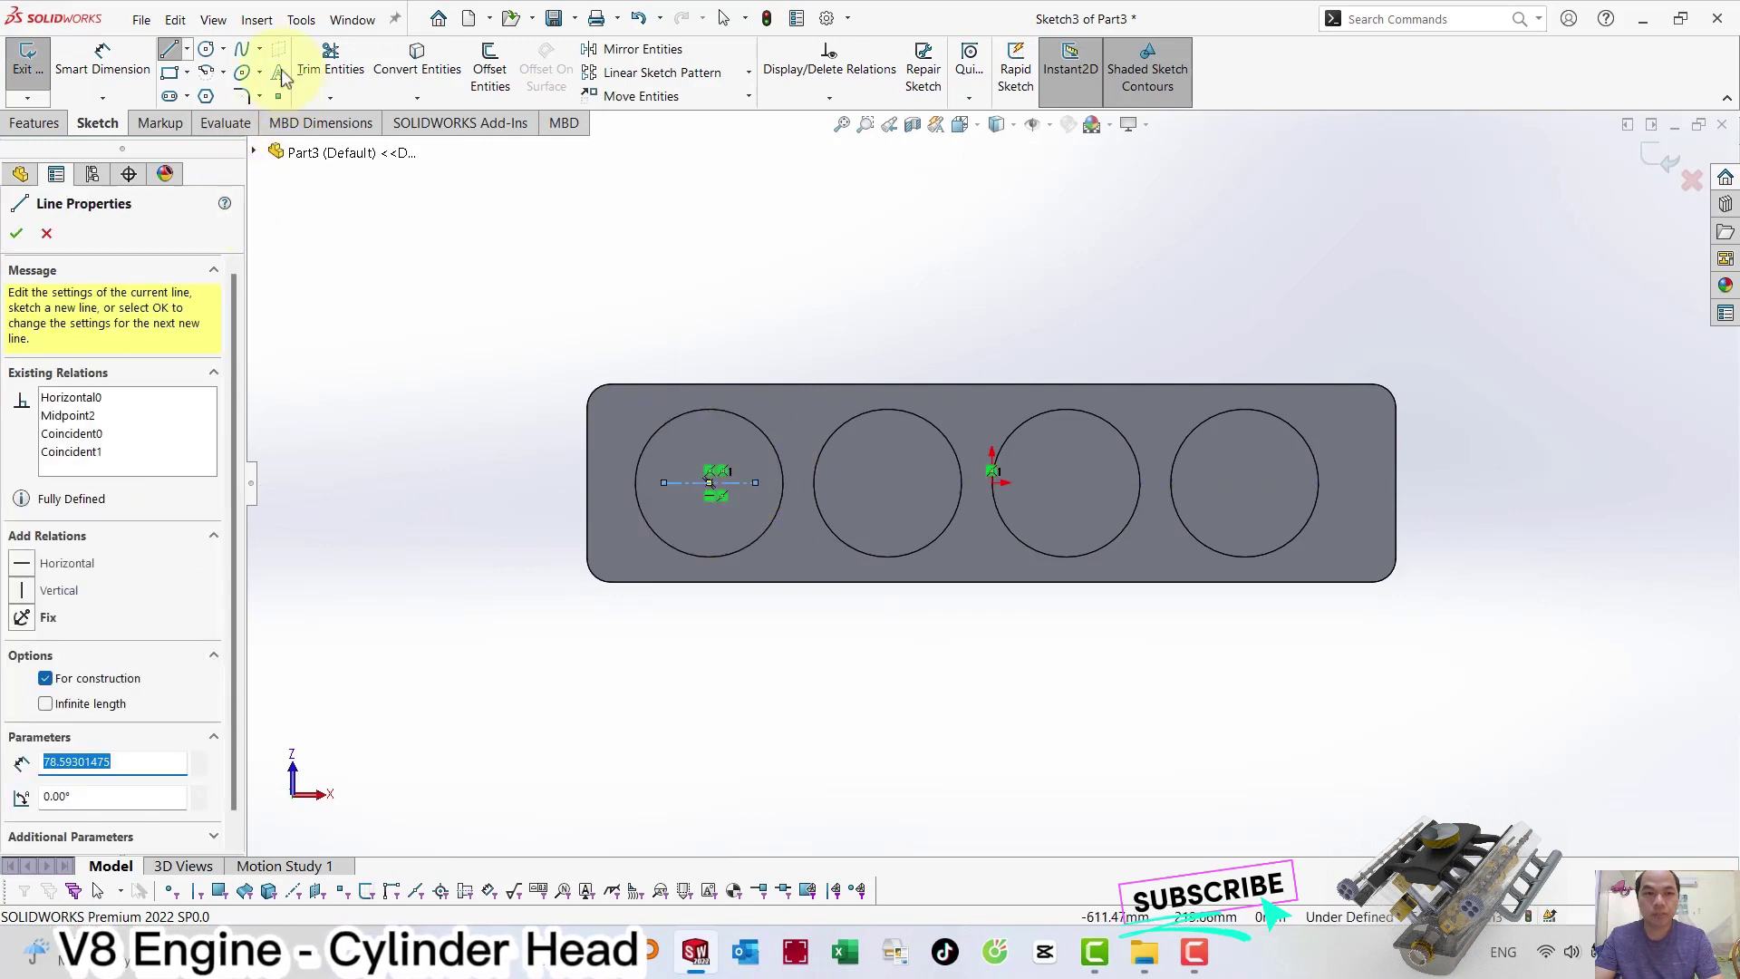
click(204, 56)
click(664, 483)
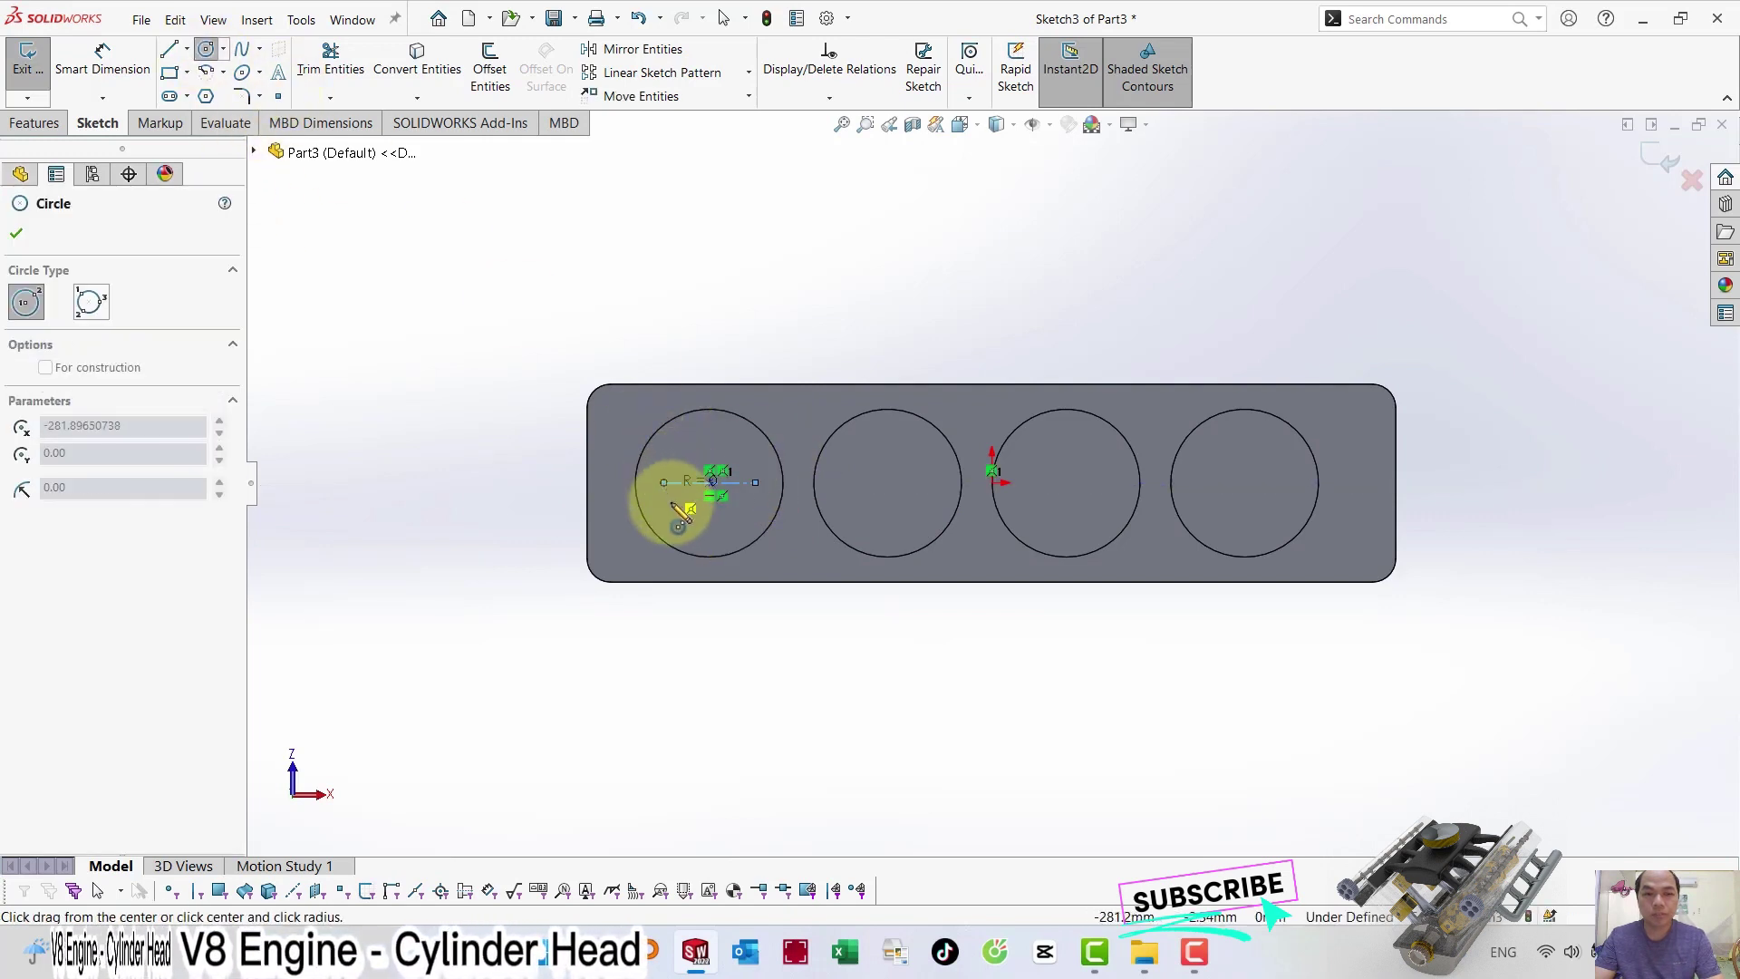
click(755, 483)
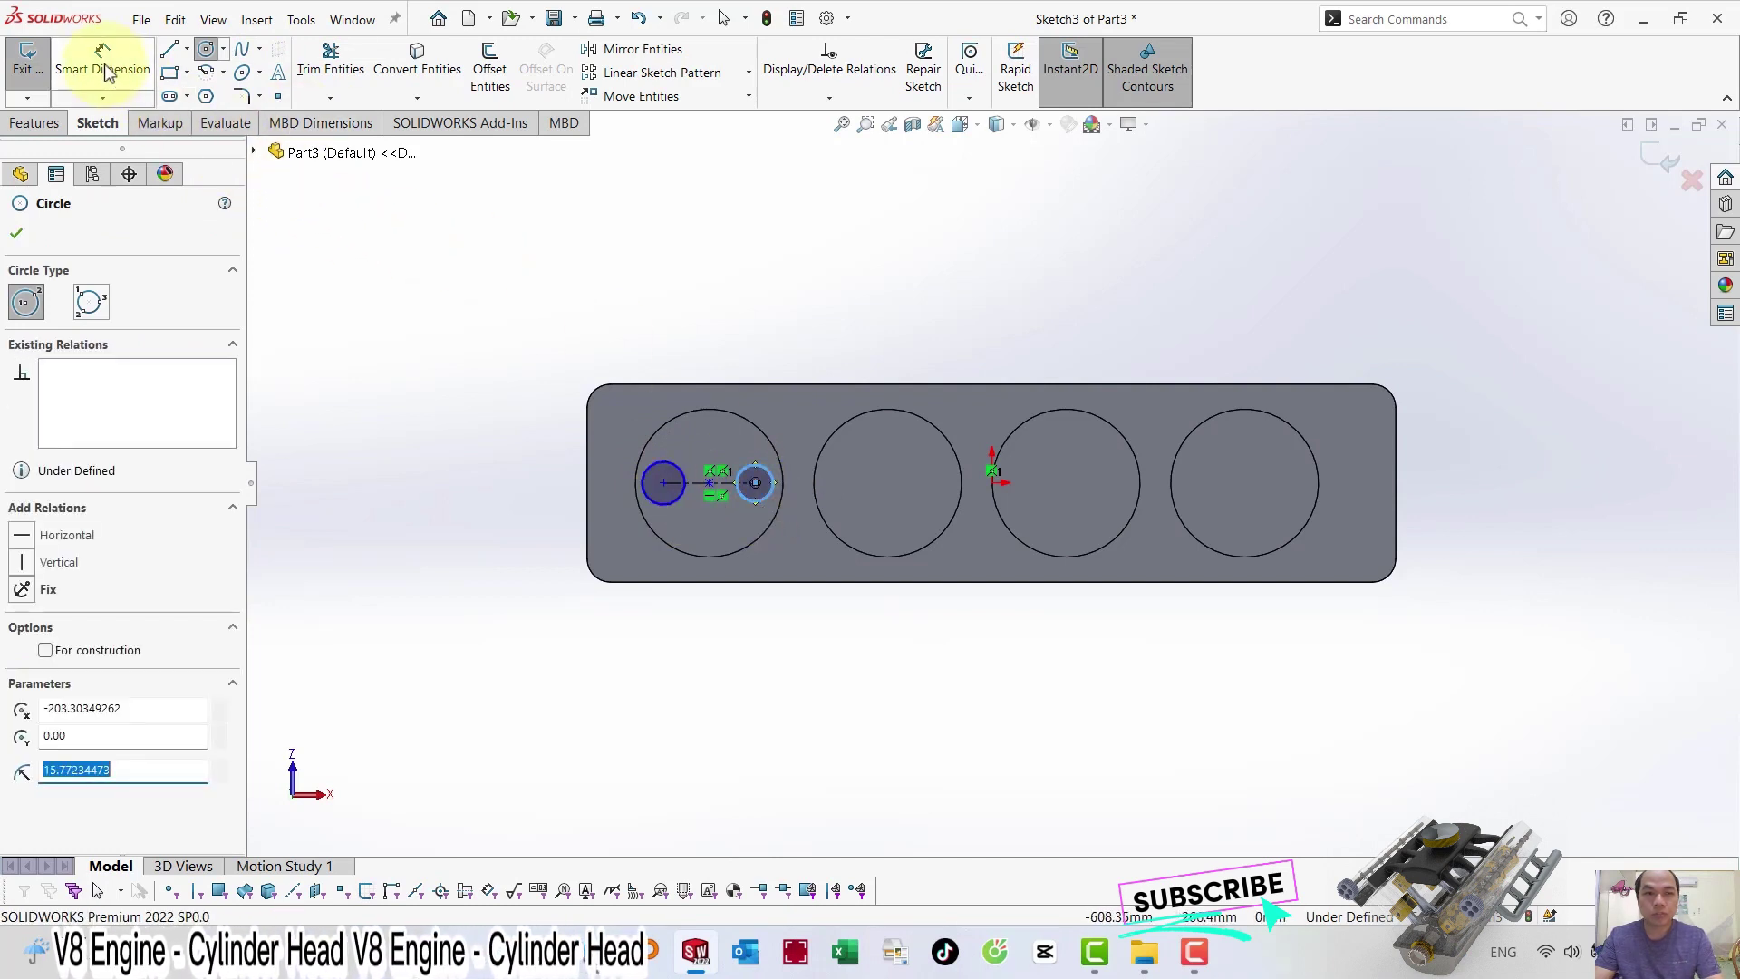
click(103, 70)
click(674, 462)
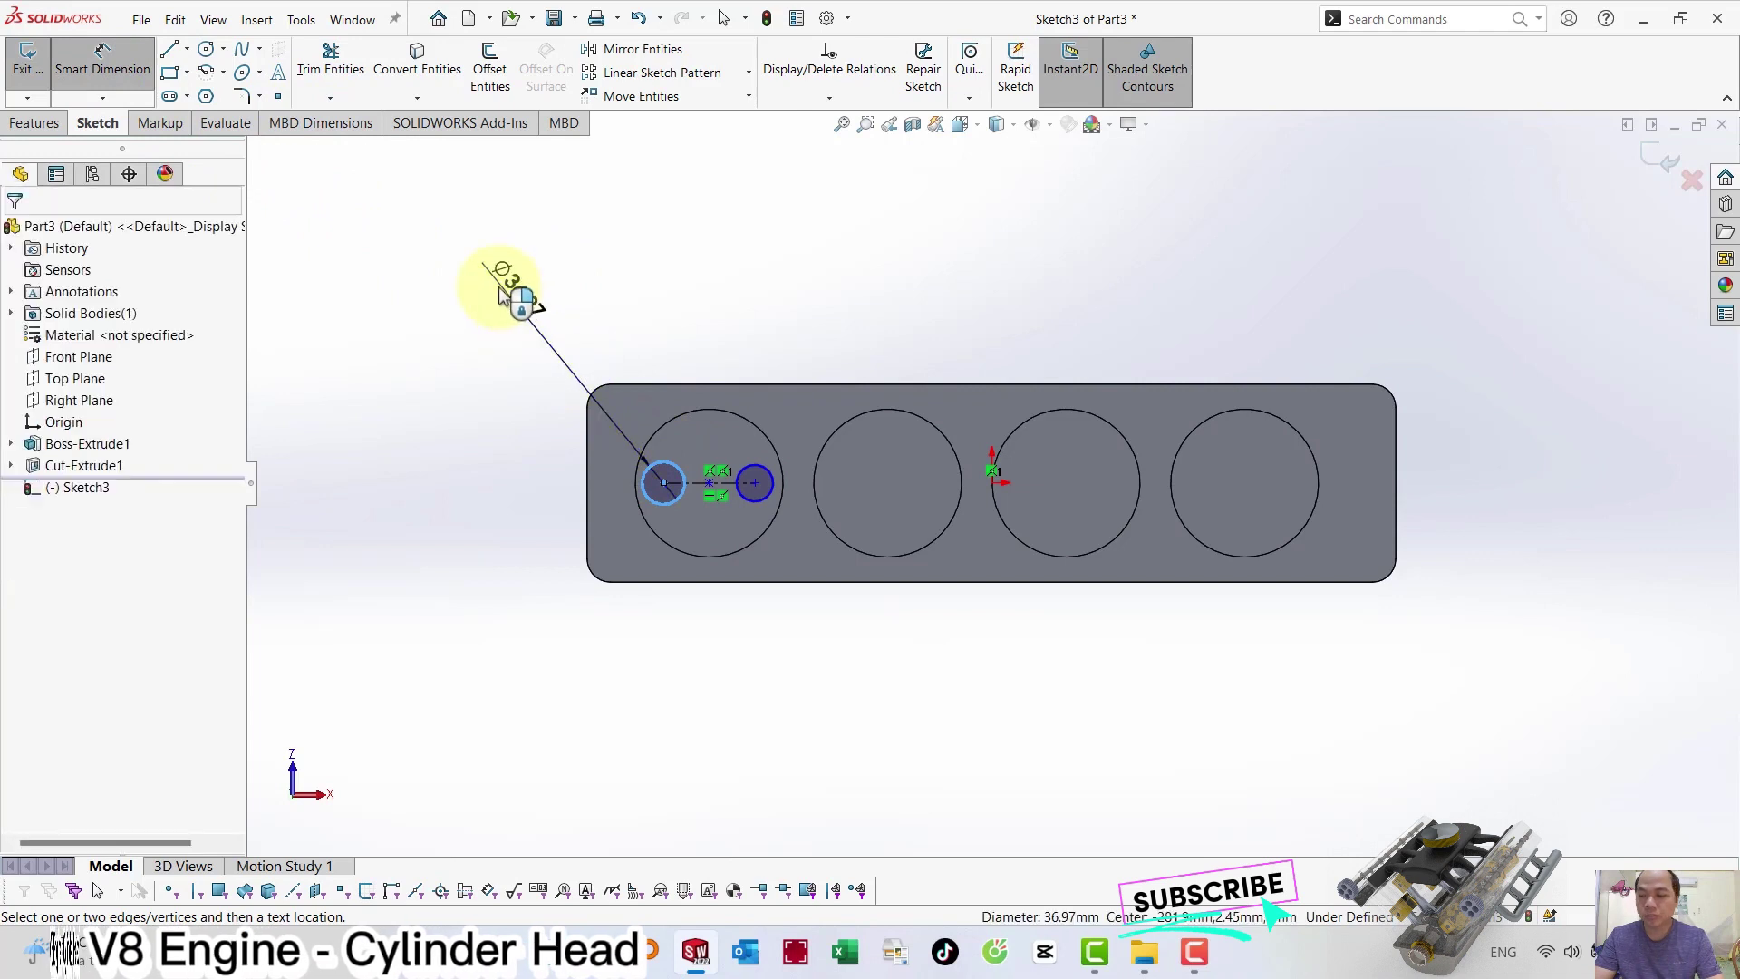
Make the left small circle Ø50.80 and link the right circle's diameter to it.
click(502, 293)
text(50.8)
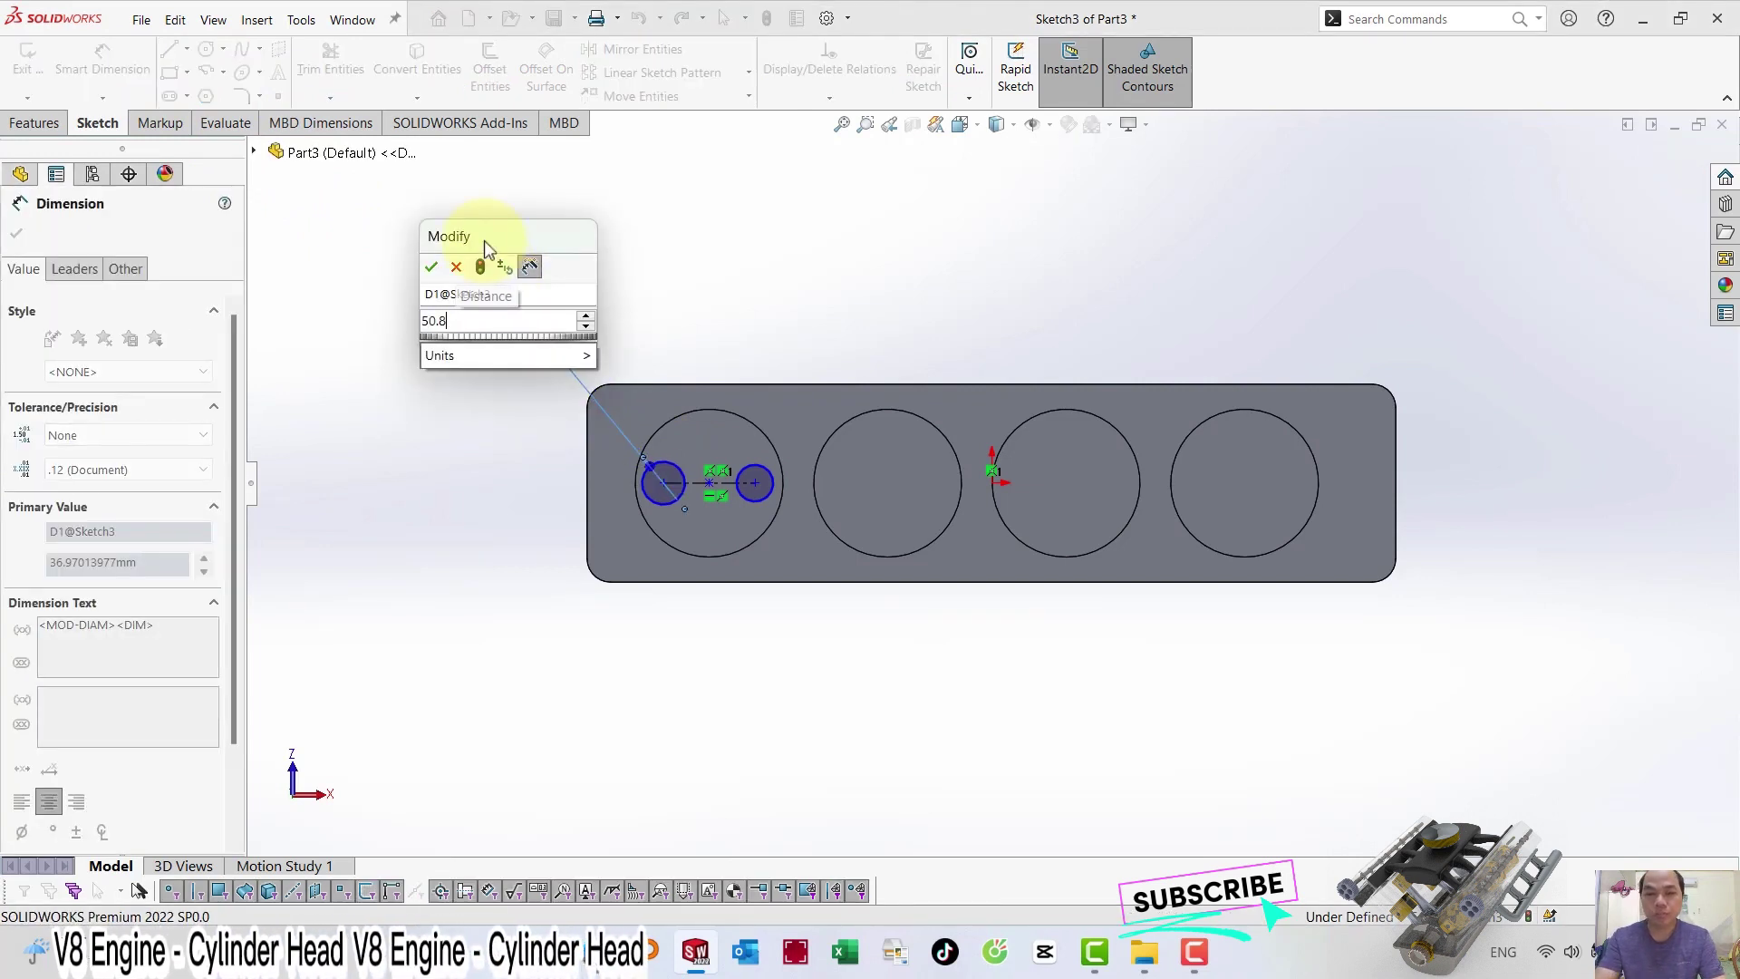
key(Escape)
text(50.8)
key(Return)
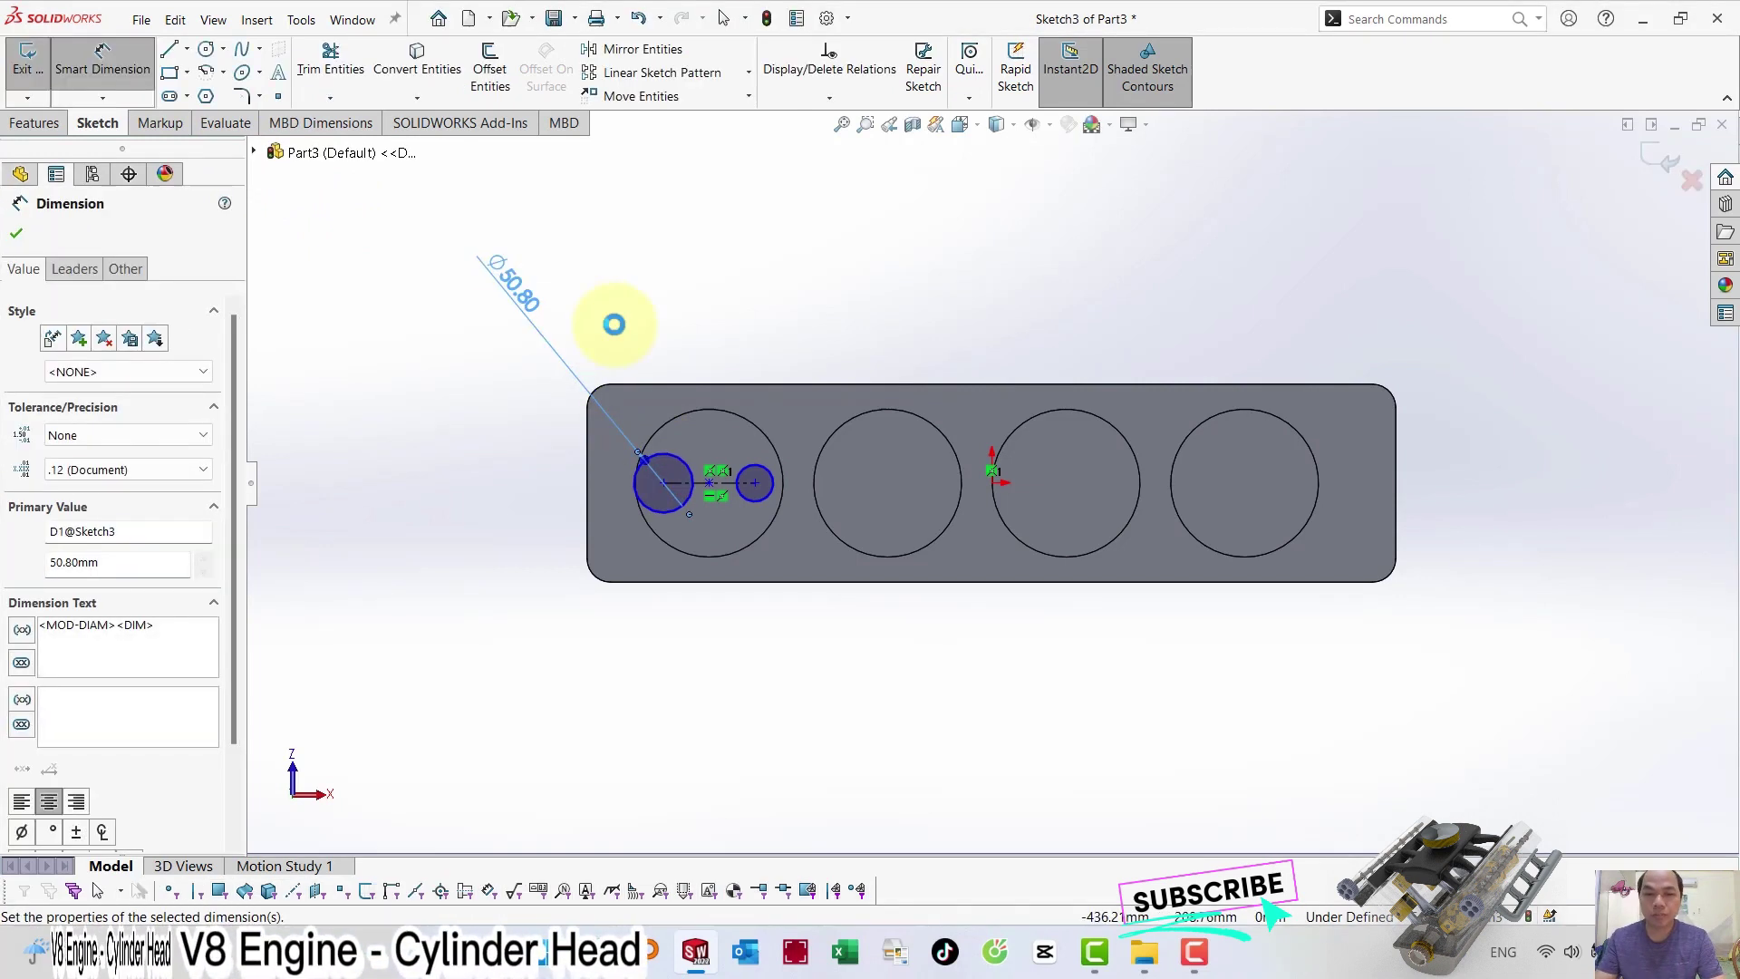
click(753, 470)
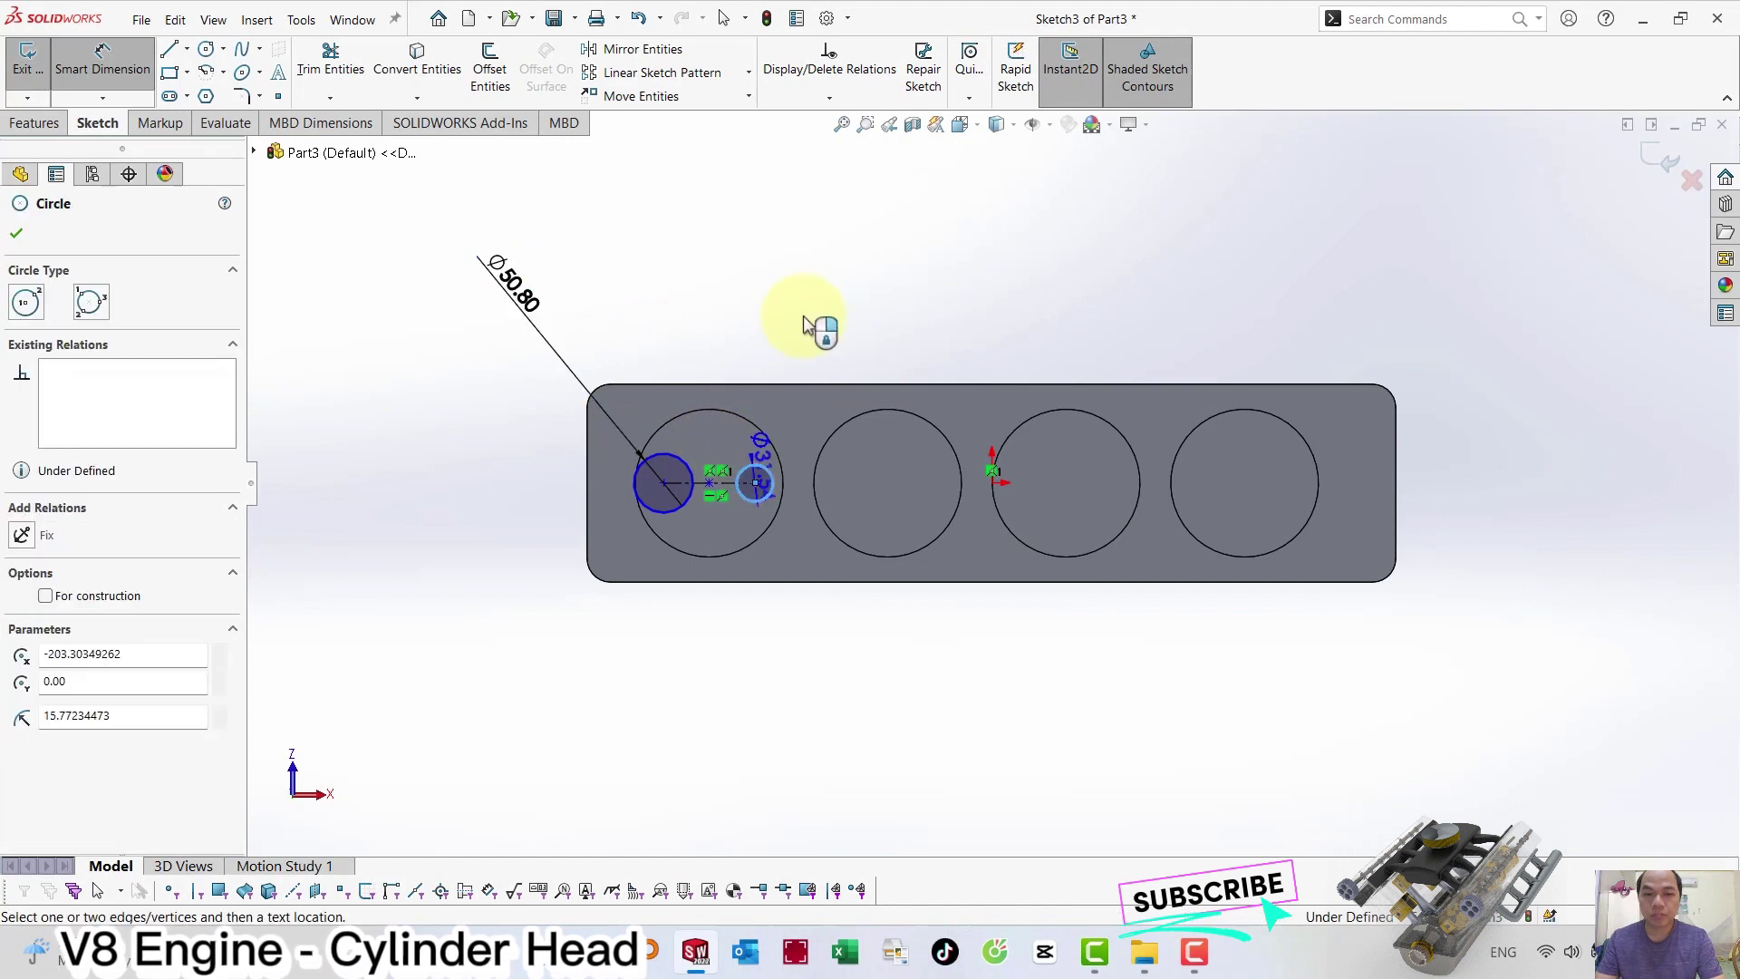
click(802, 317)
text(=)
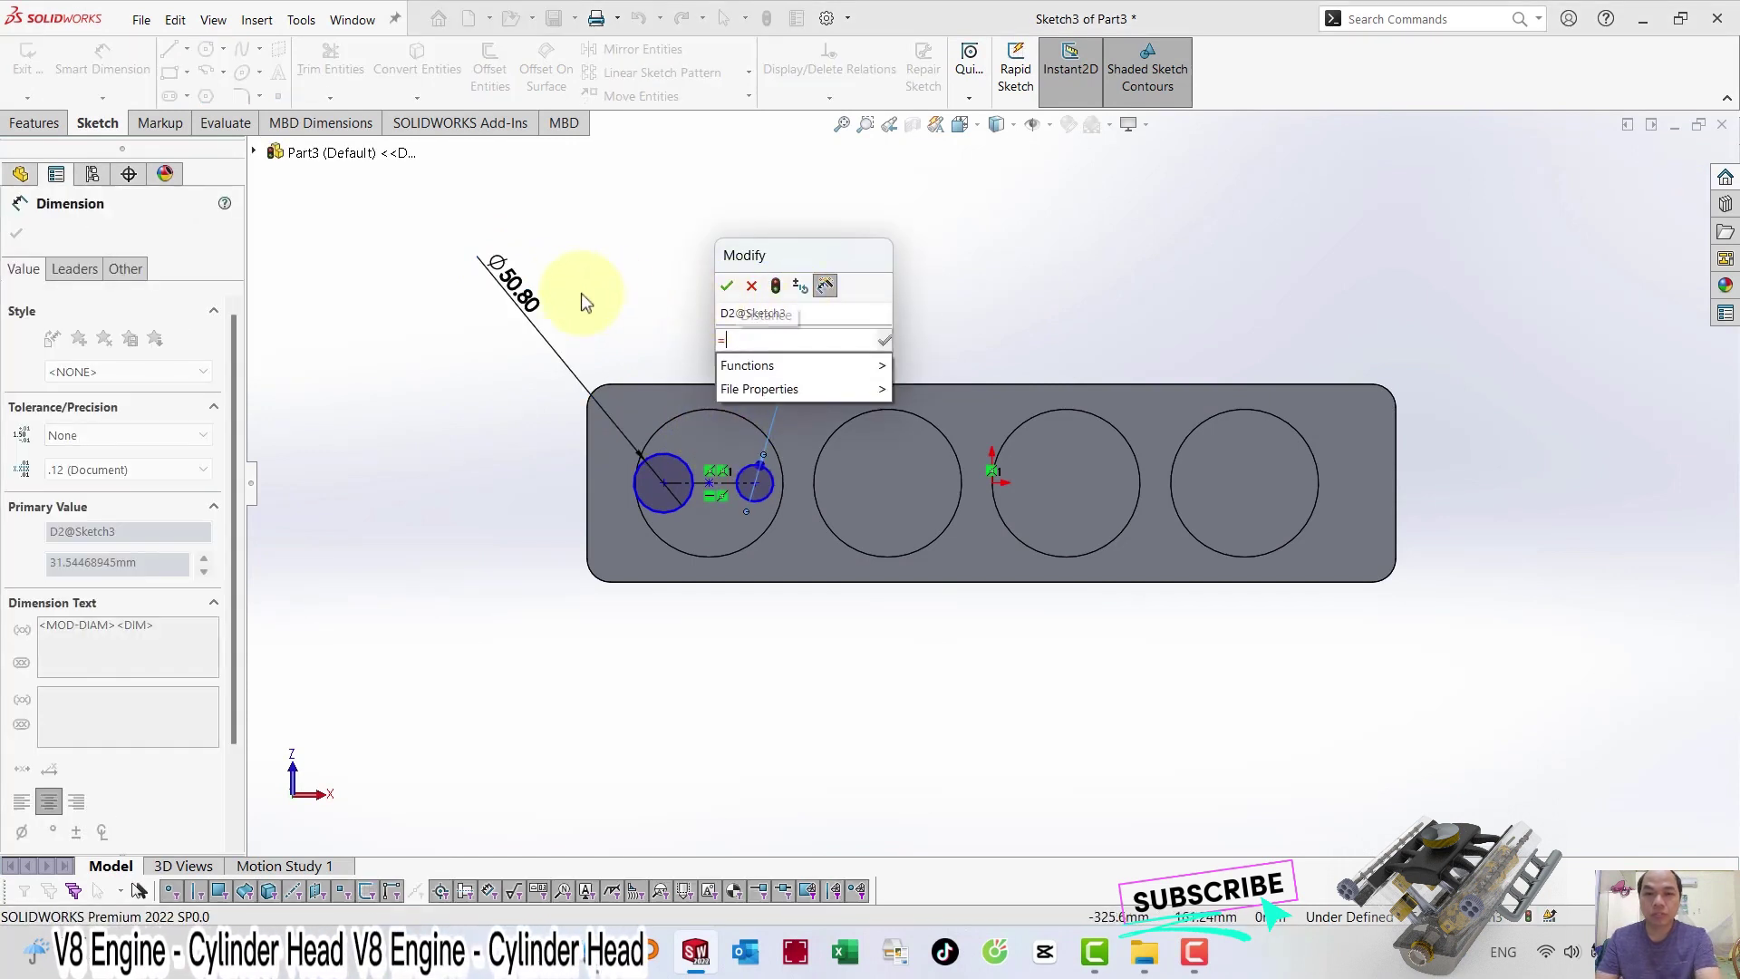
click(504, 280)
key(Return)
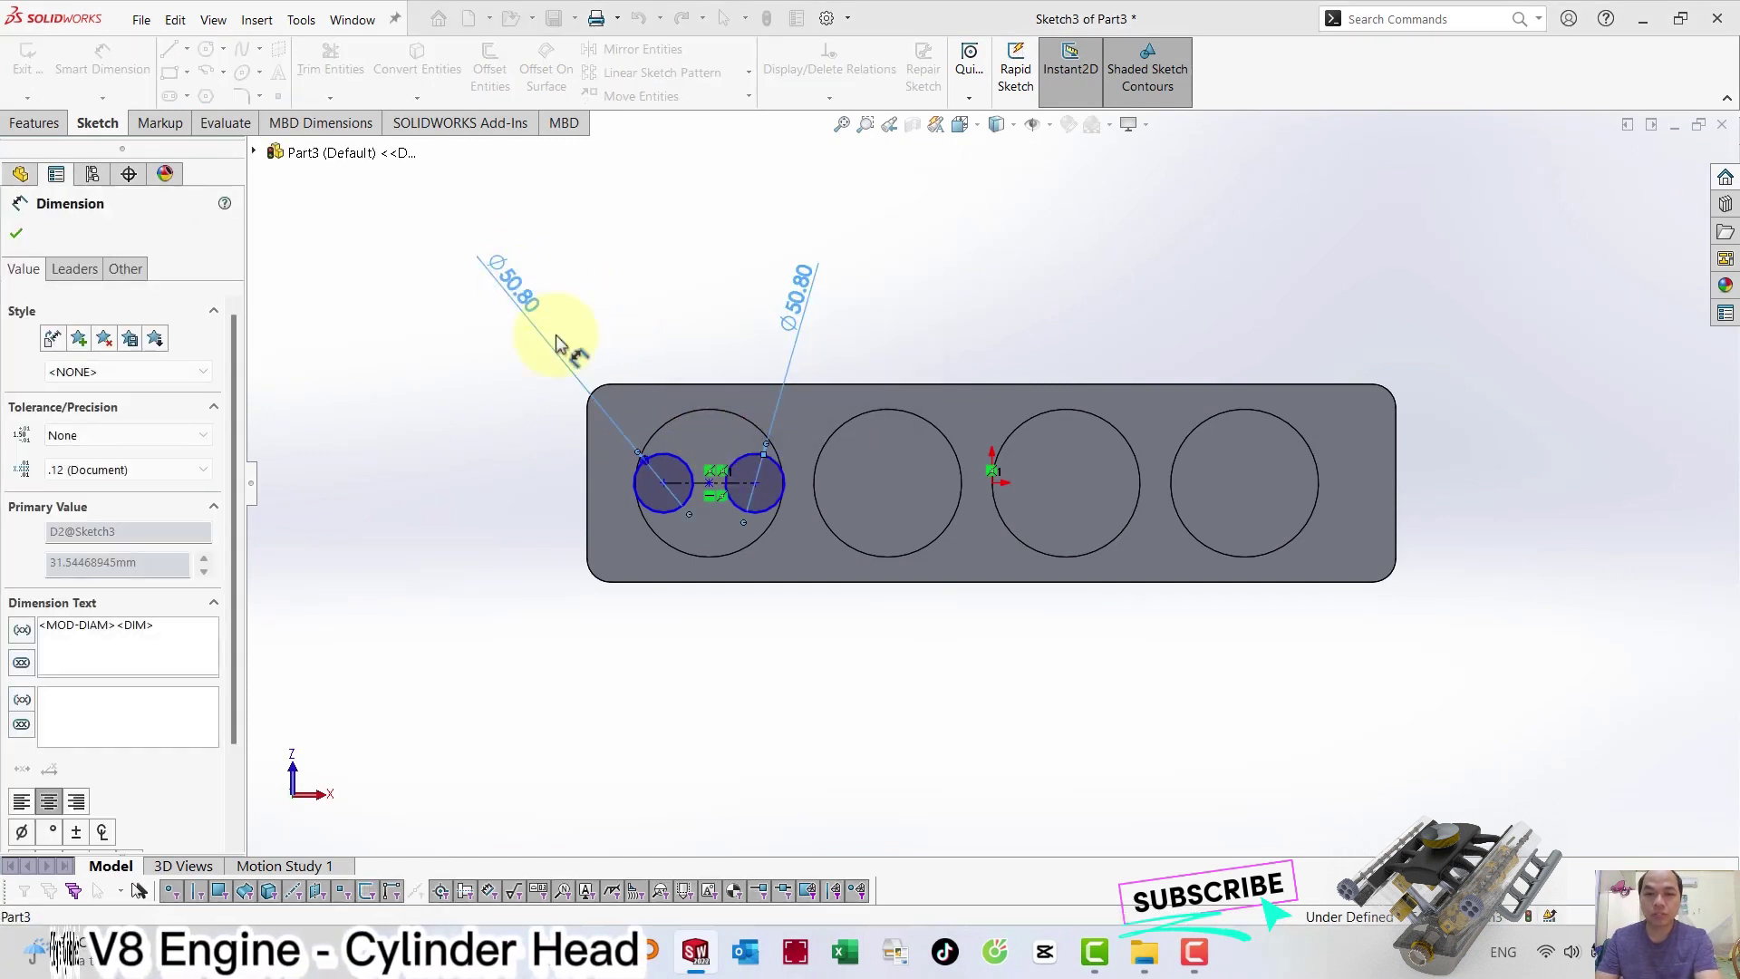
Dimension the small circles 60.96 apart.
click(714, 483)
drag(709, 550, 699, 589)
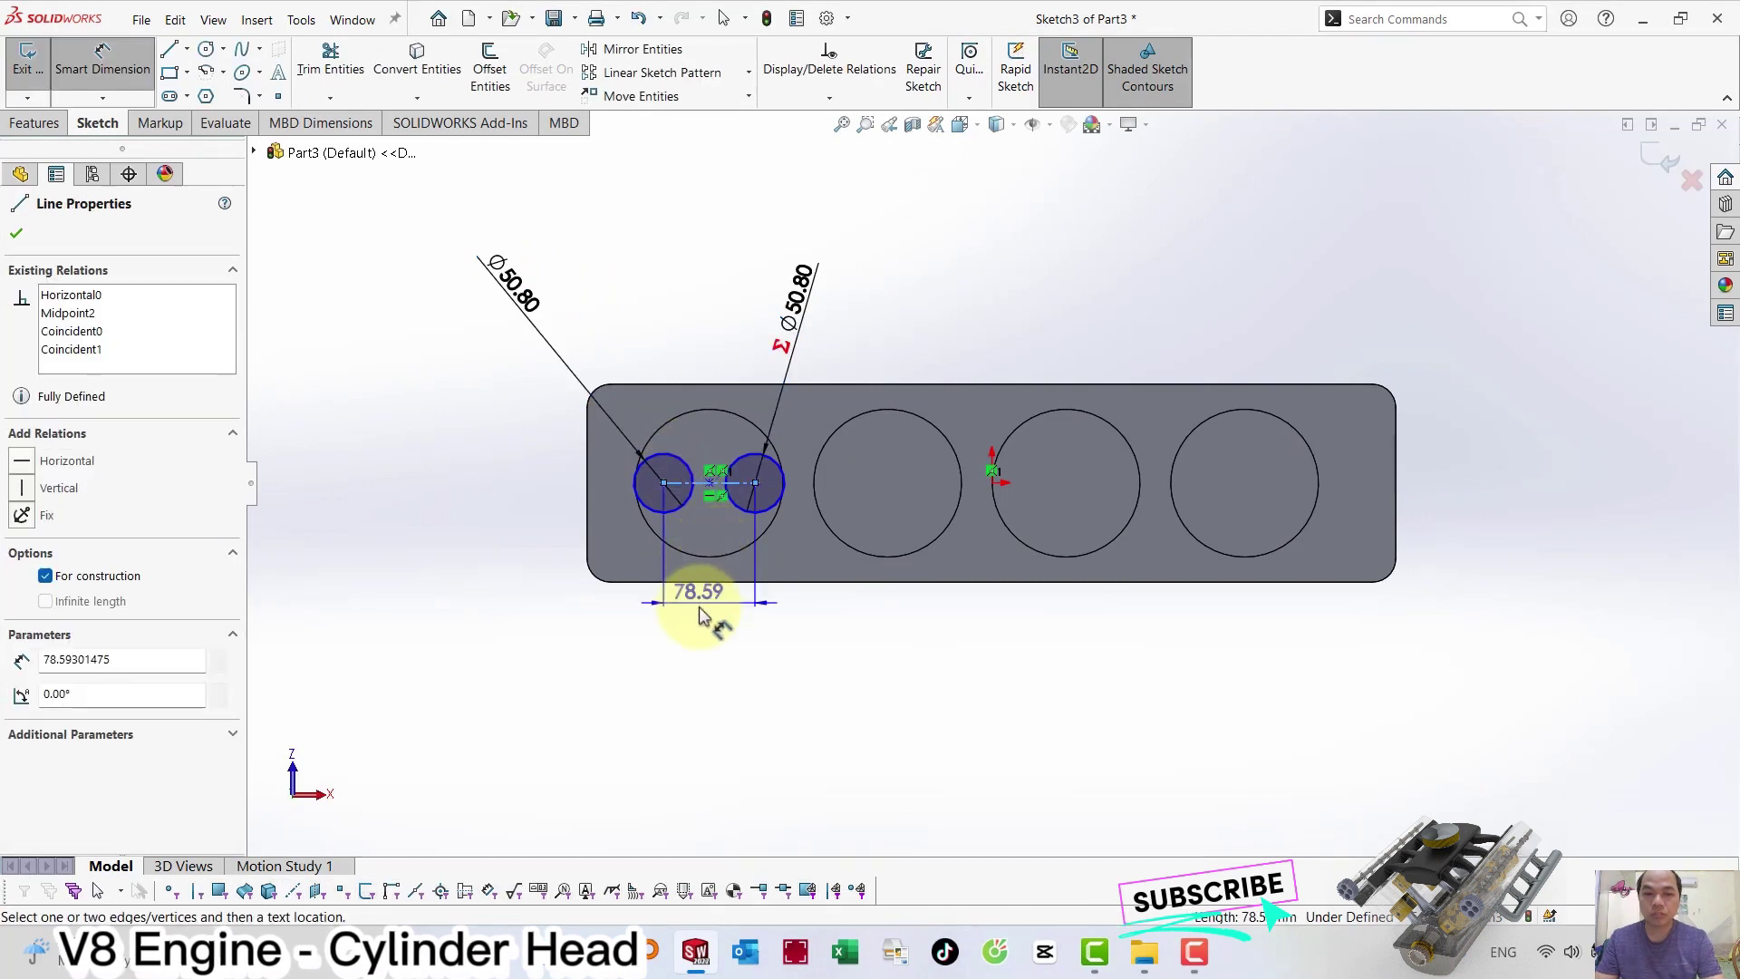
click(699, 589)
text(60.96)
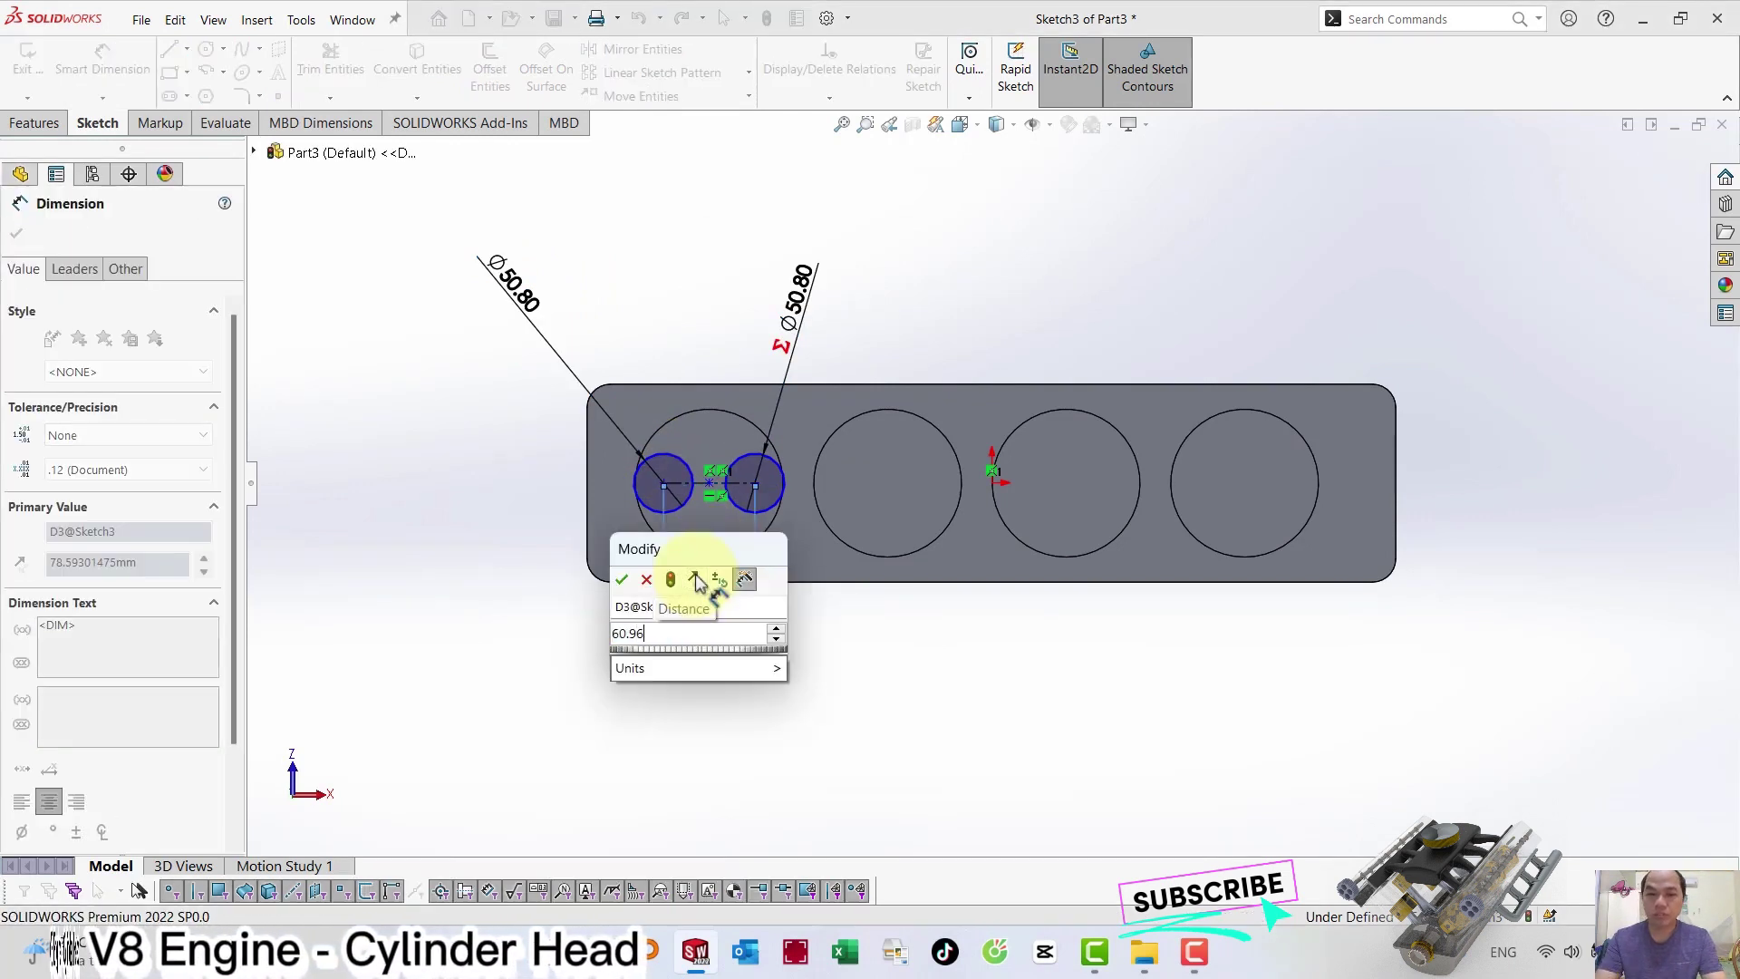
key(Return)
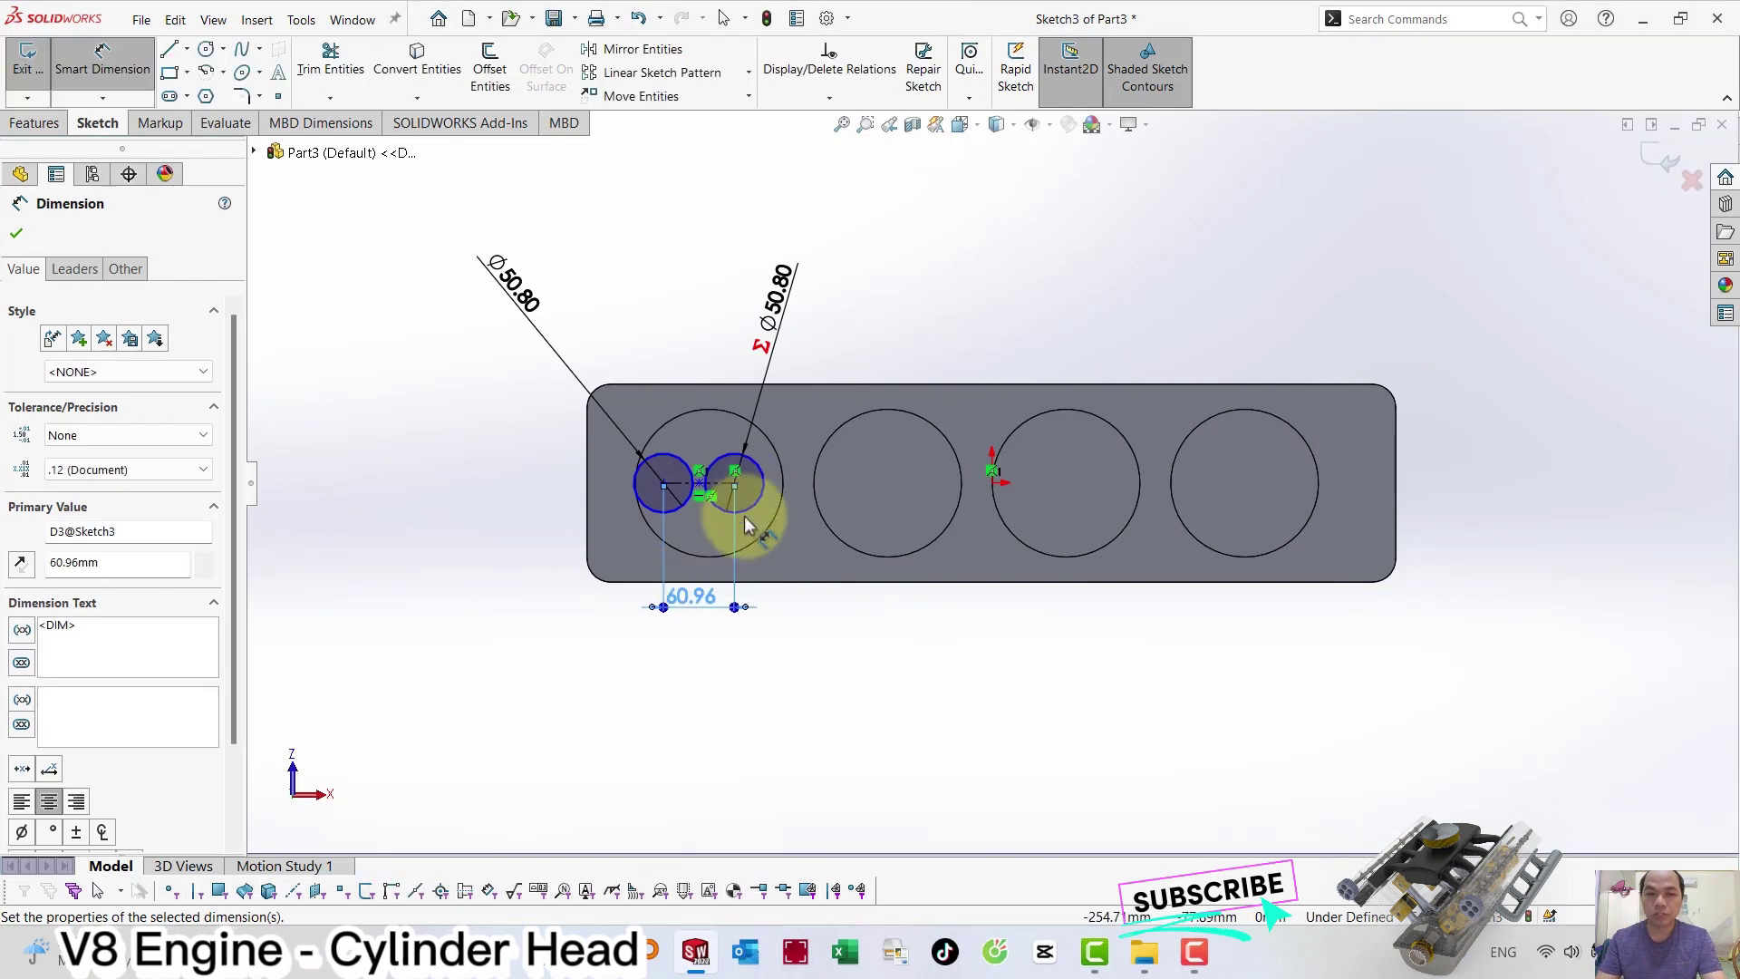
scroll(765, 496, down, 2)
scroll(697, 485, down, 2)
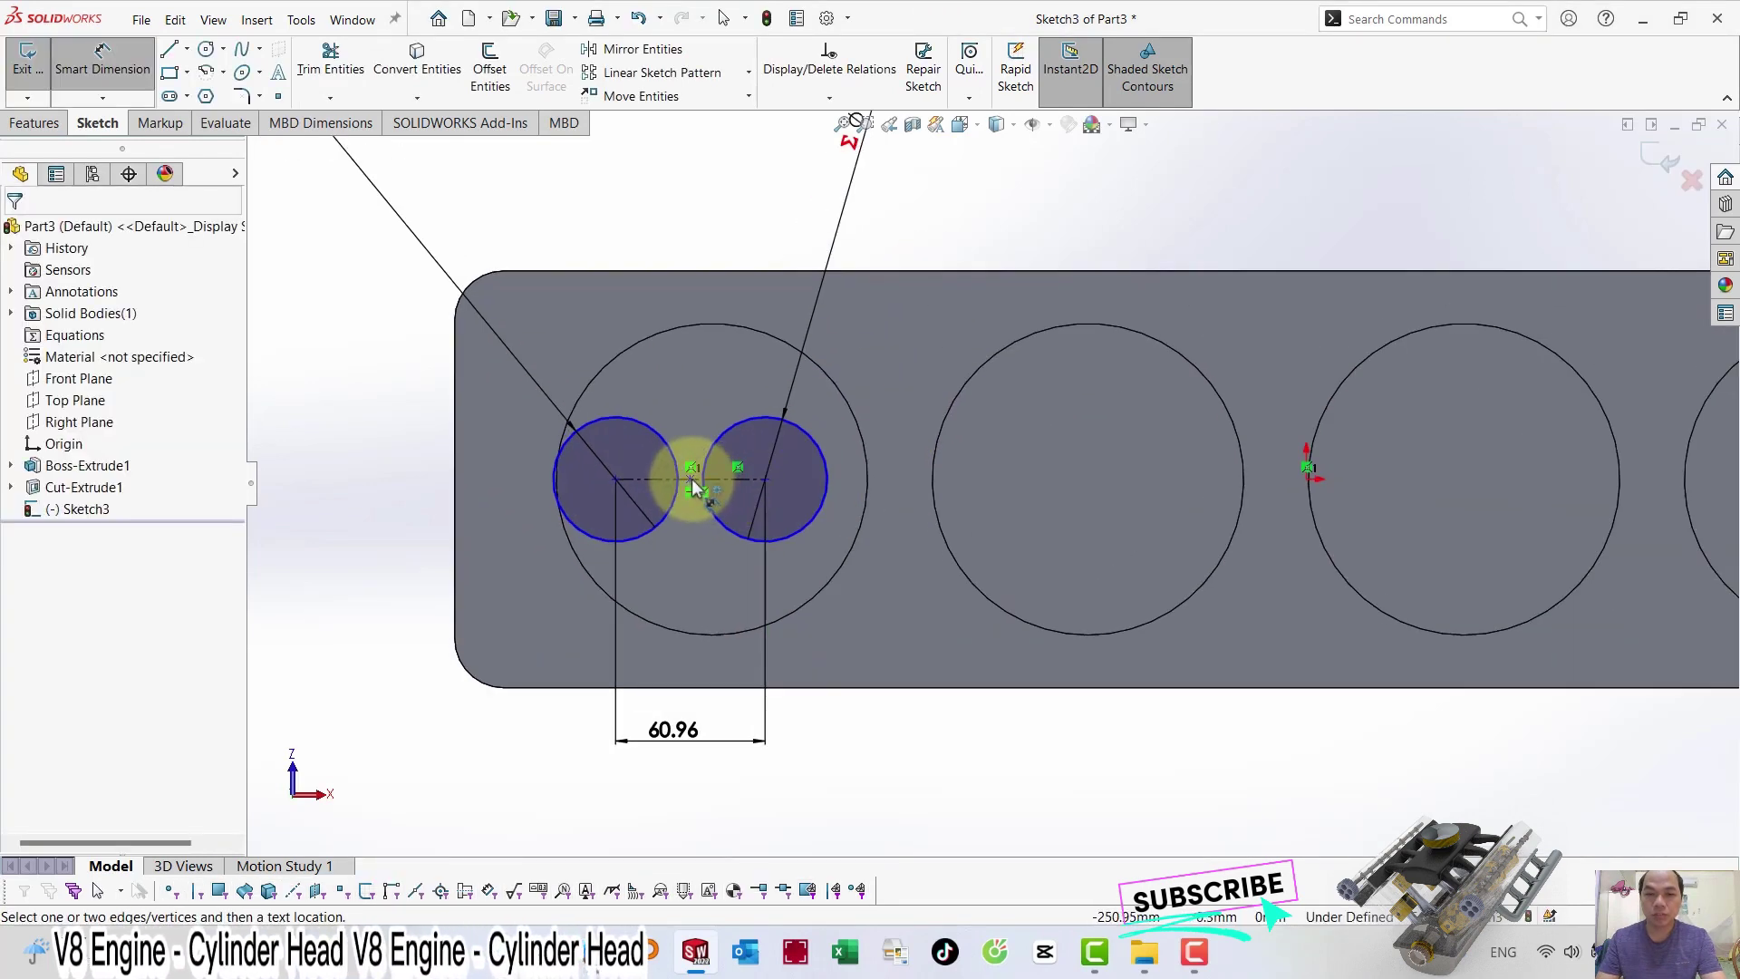
Make the construction line's midpoint concentric with the large bore and exit the sketch.
click(692, 480)
click(870, 432)
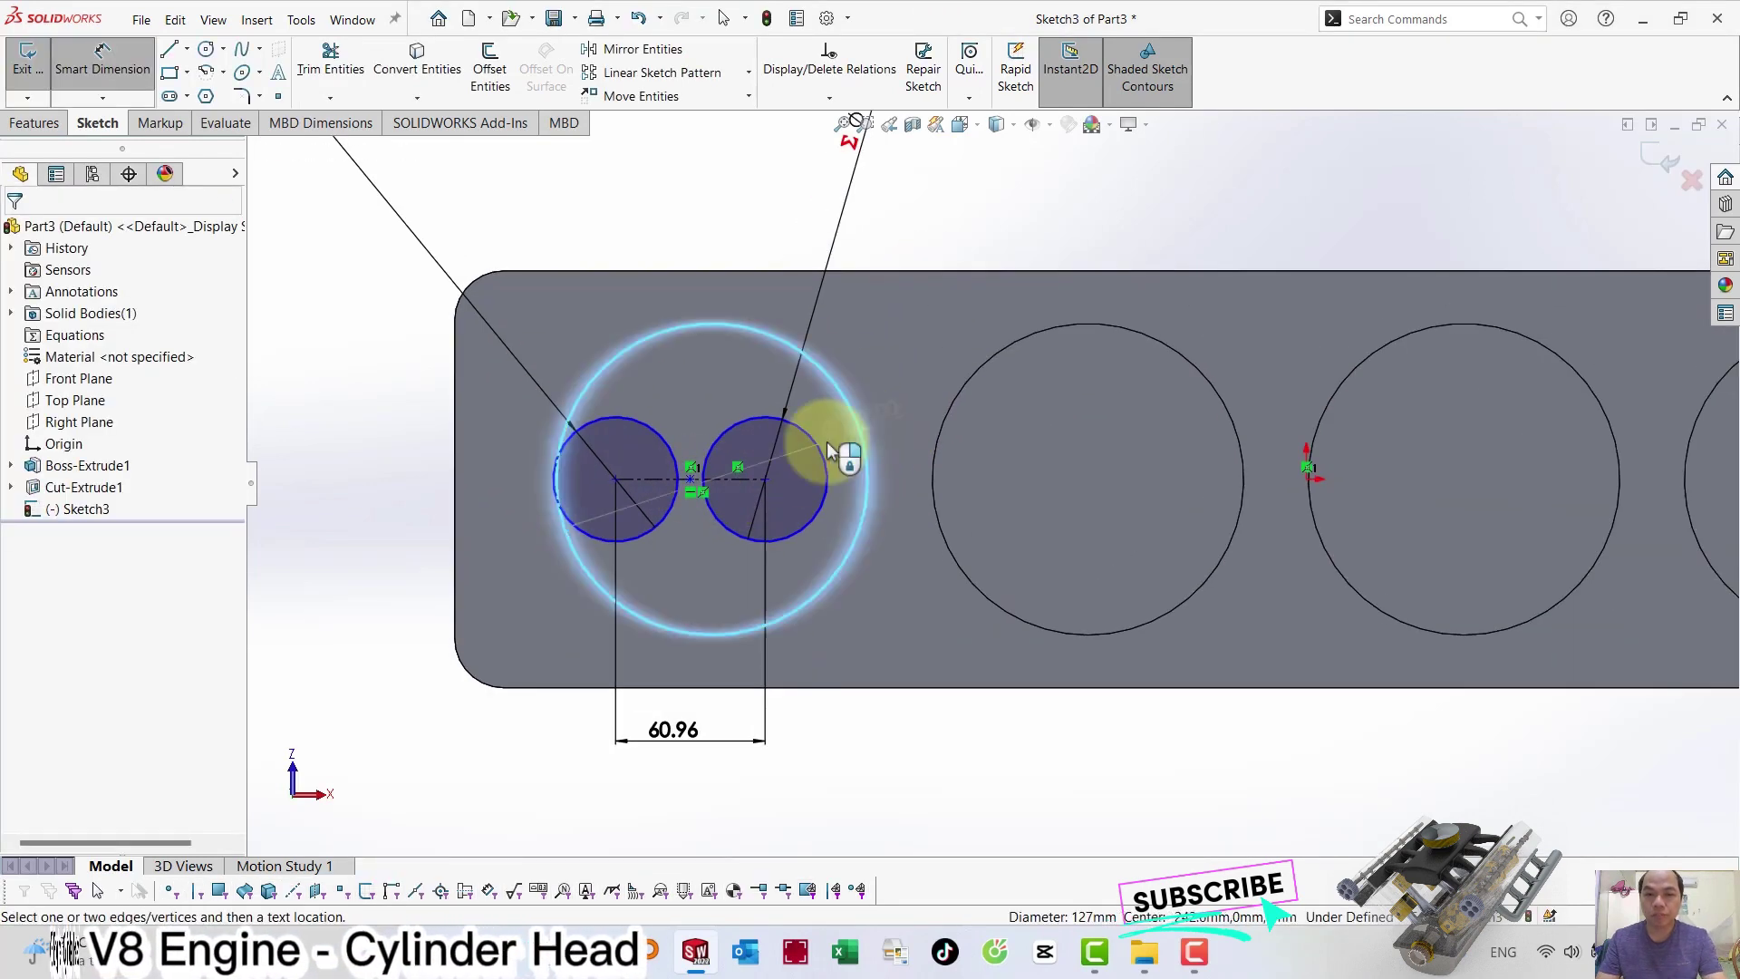
click(692, 477)
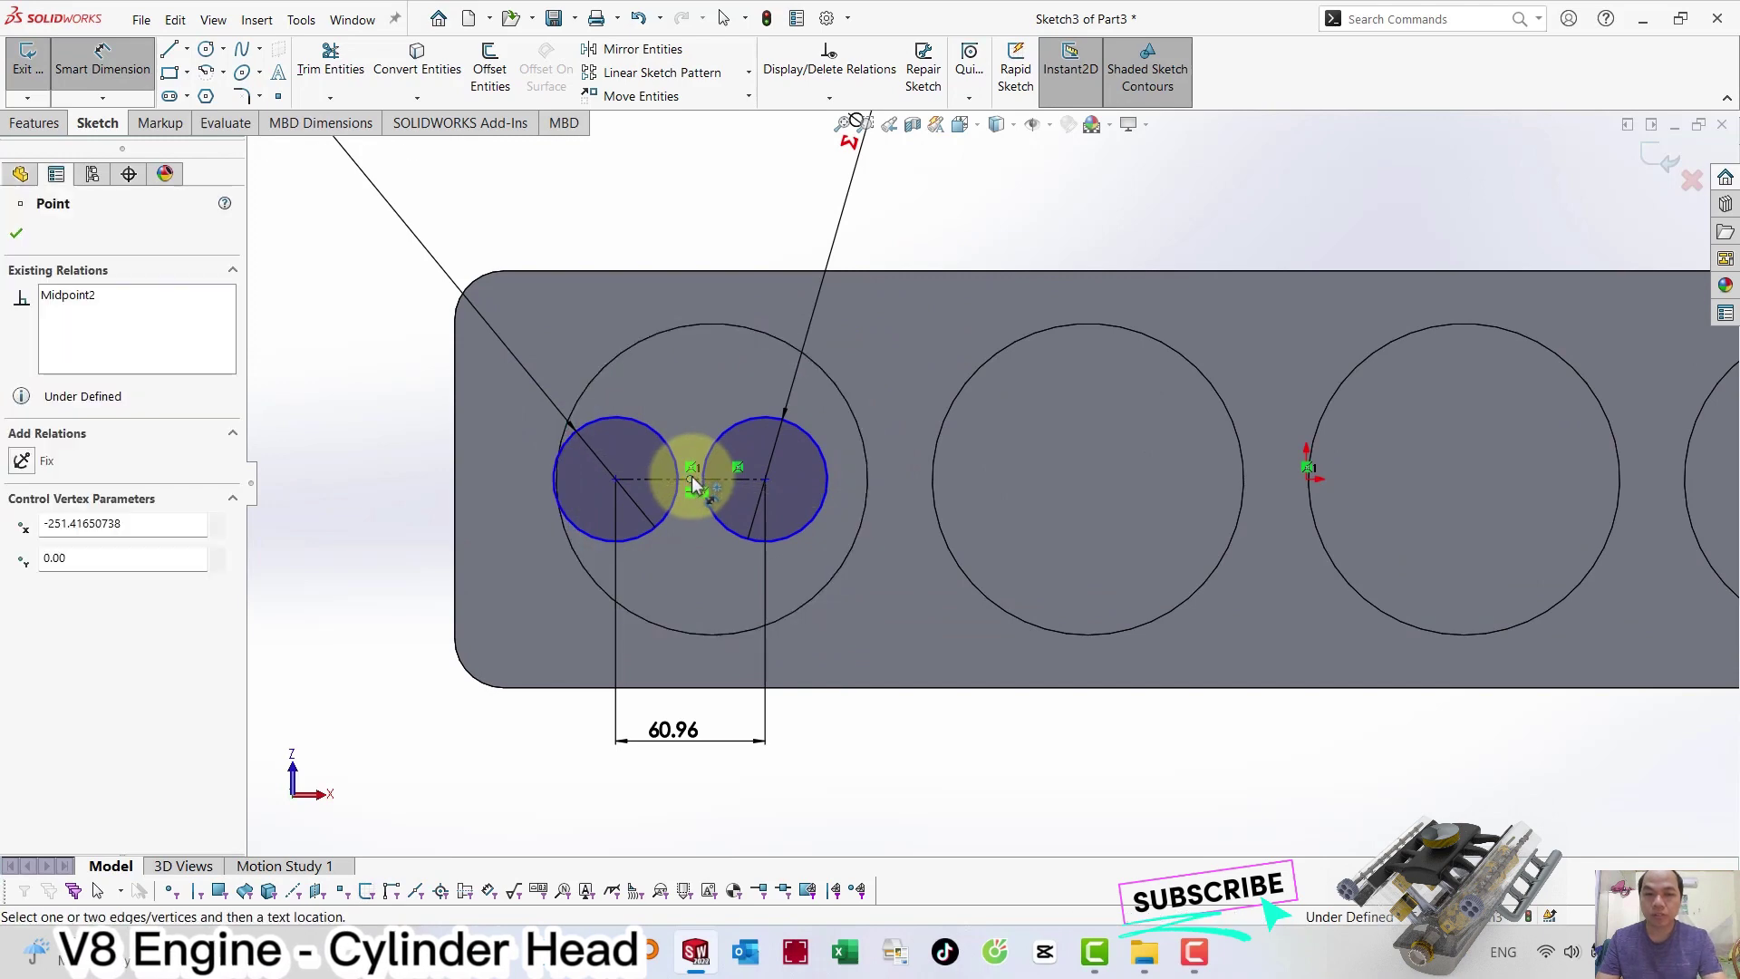
key(Escape)
click(692, 478)
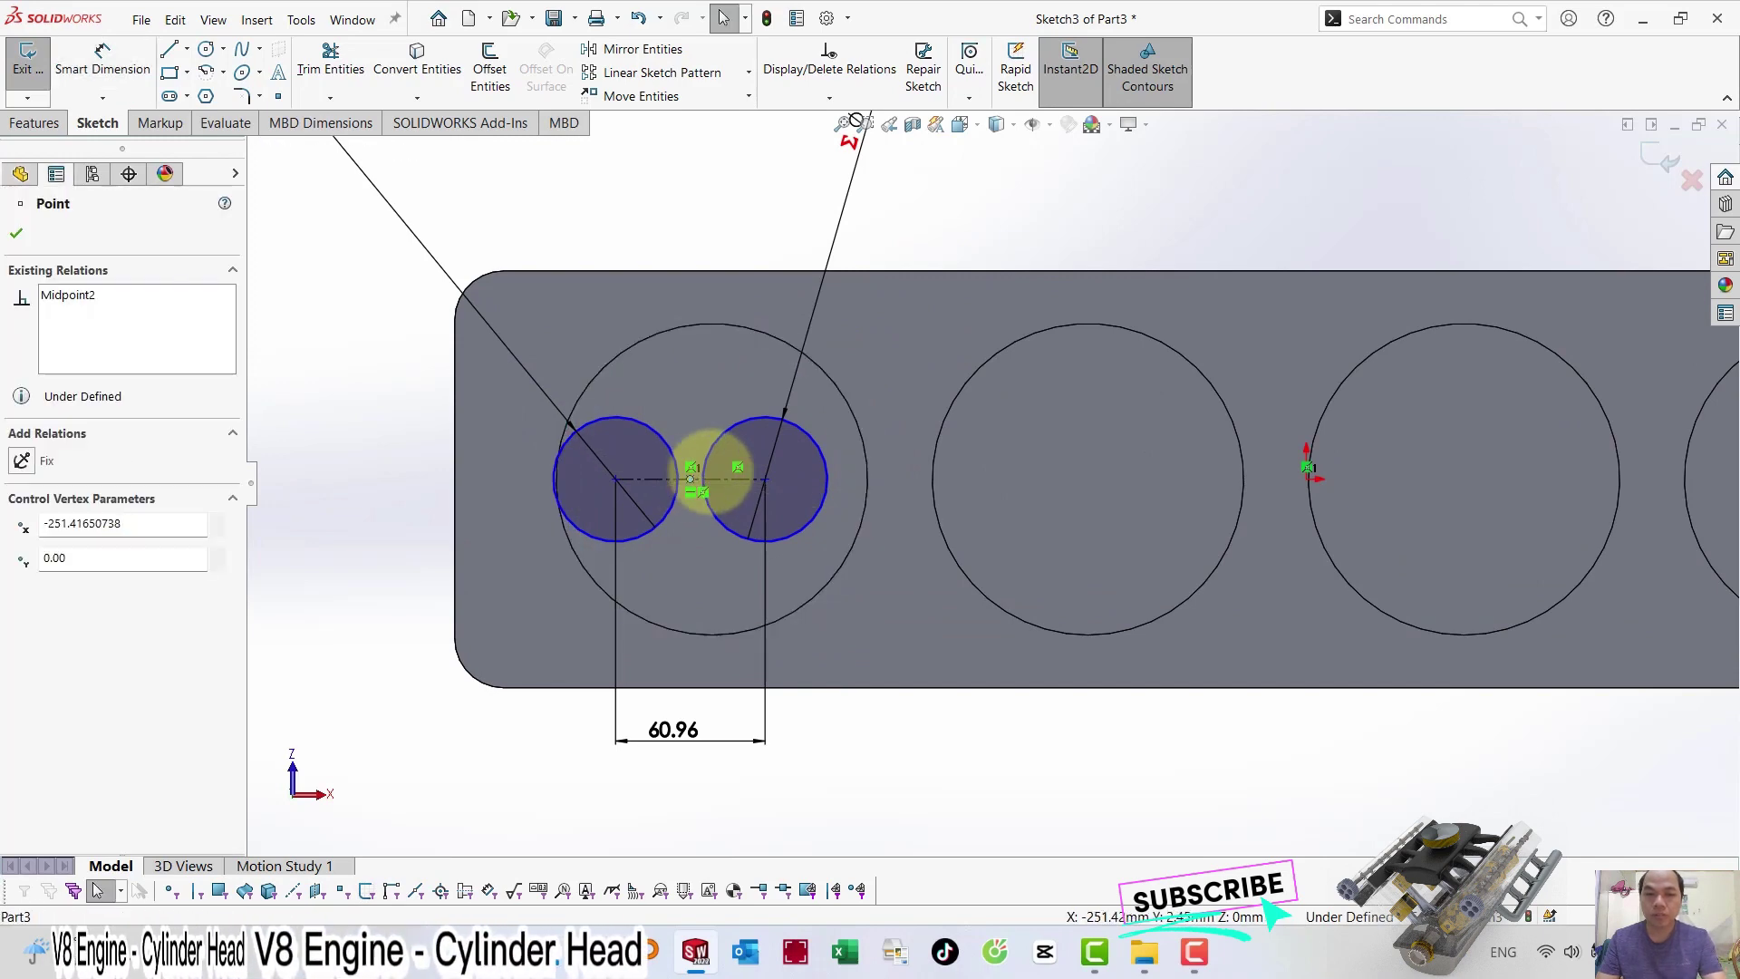
ctrl+click(834, 381)
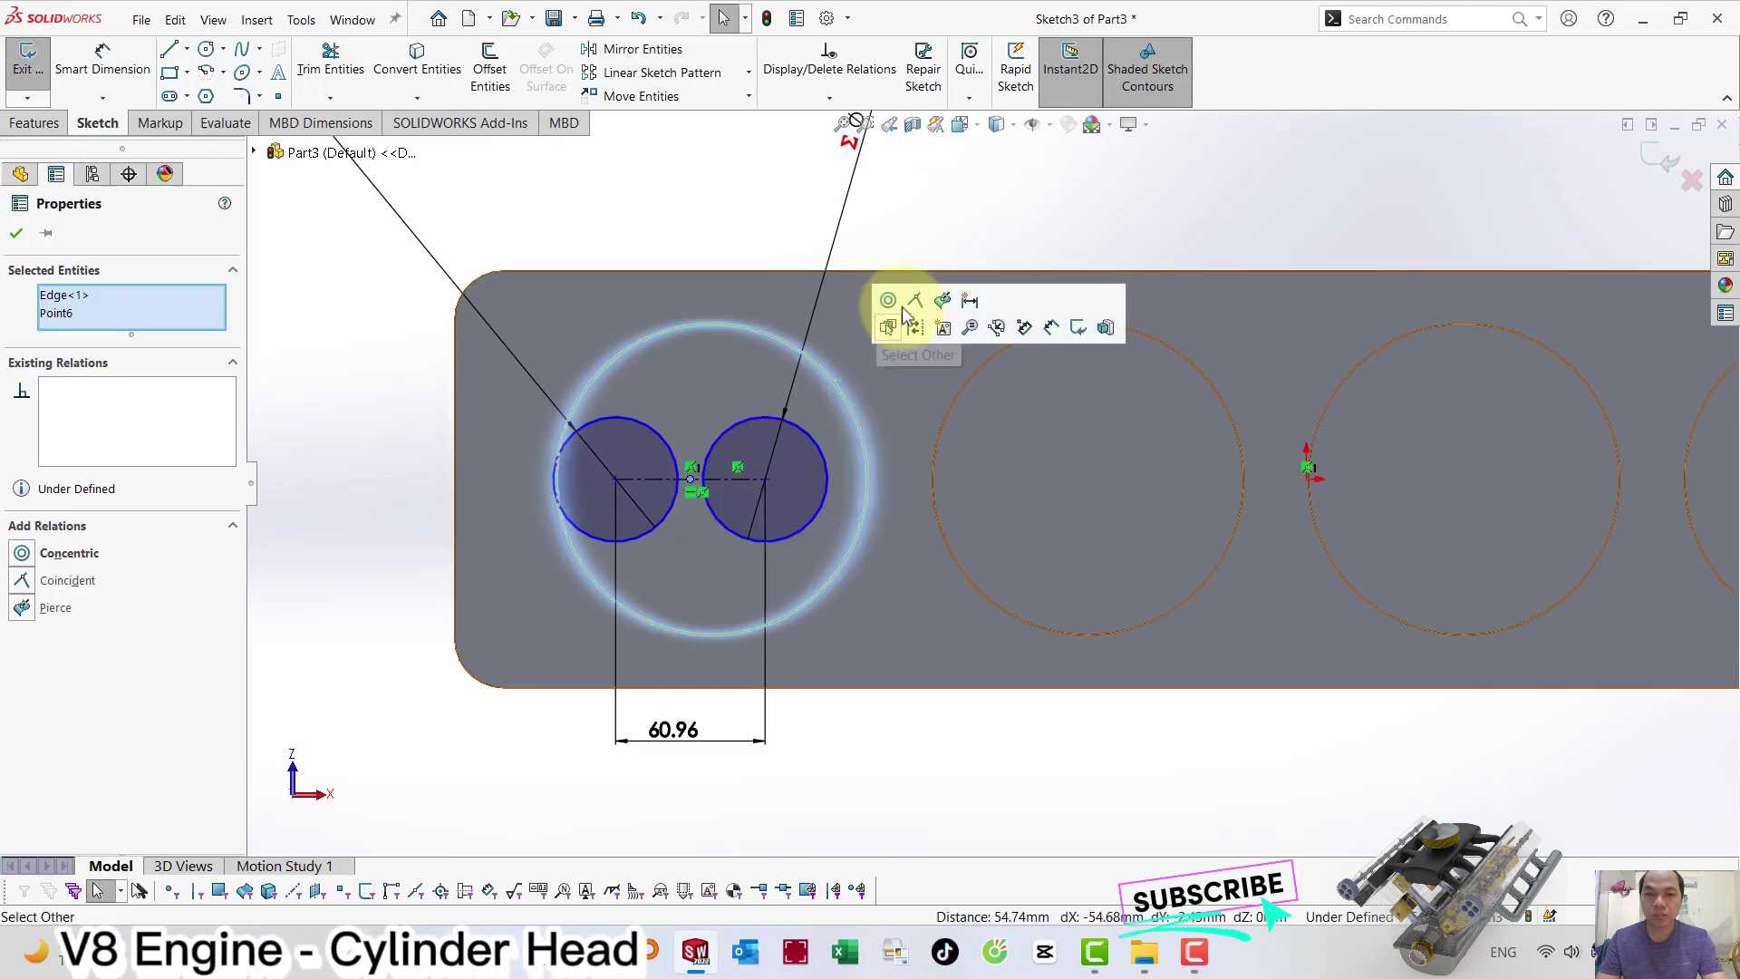
click(888, 300)
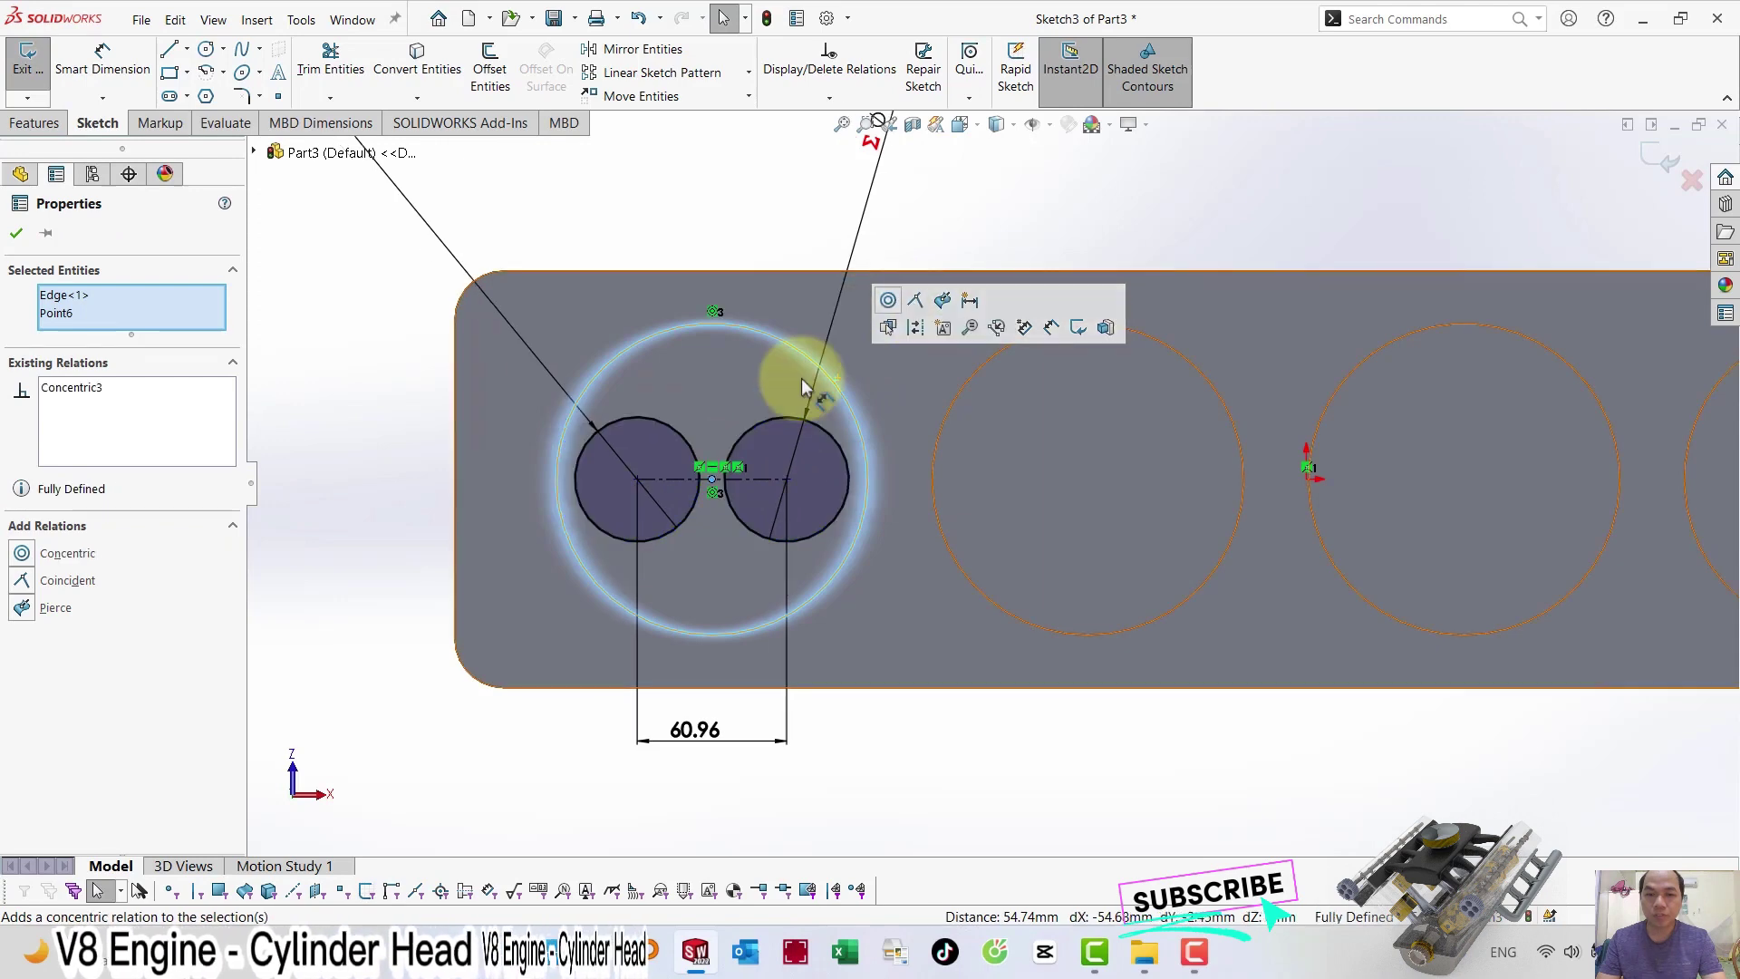
click(390, 475)
key(f)
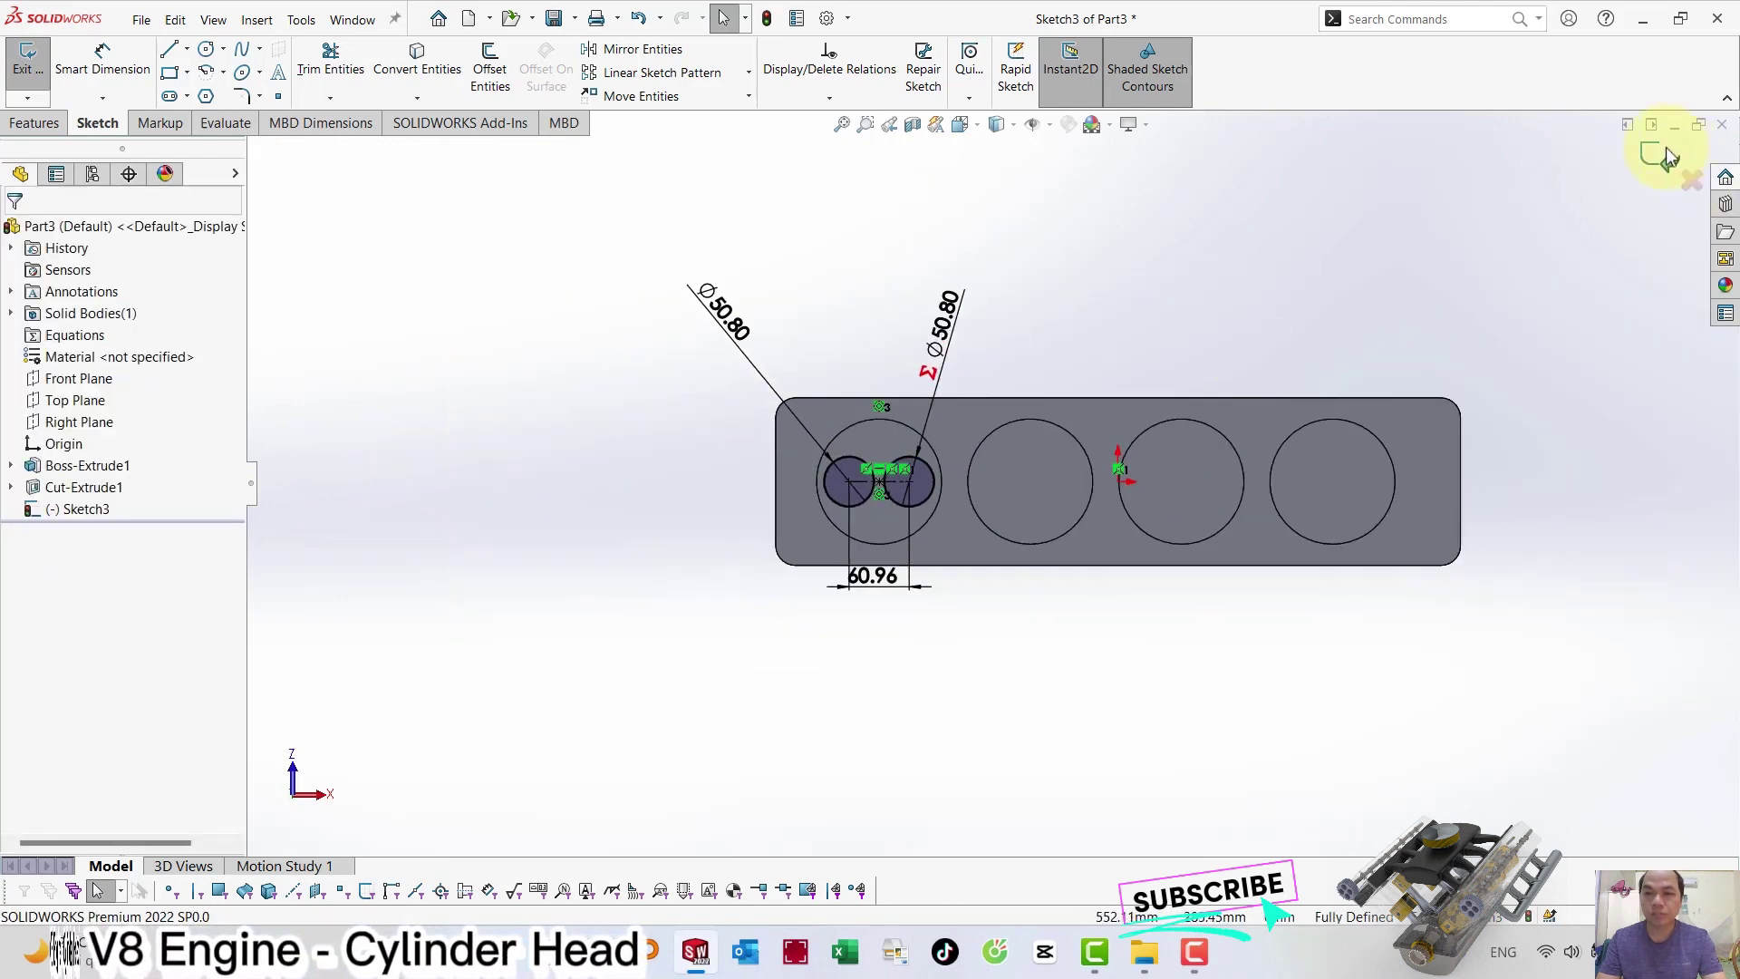
key(ctrl+b)
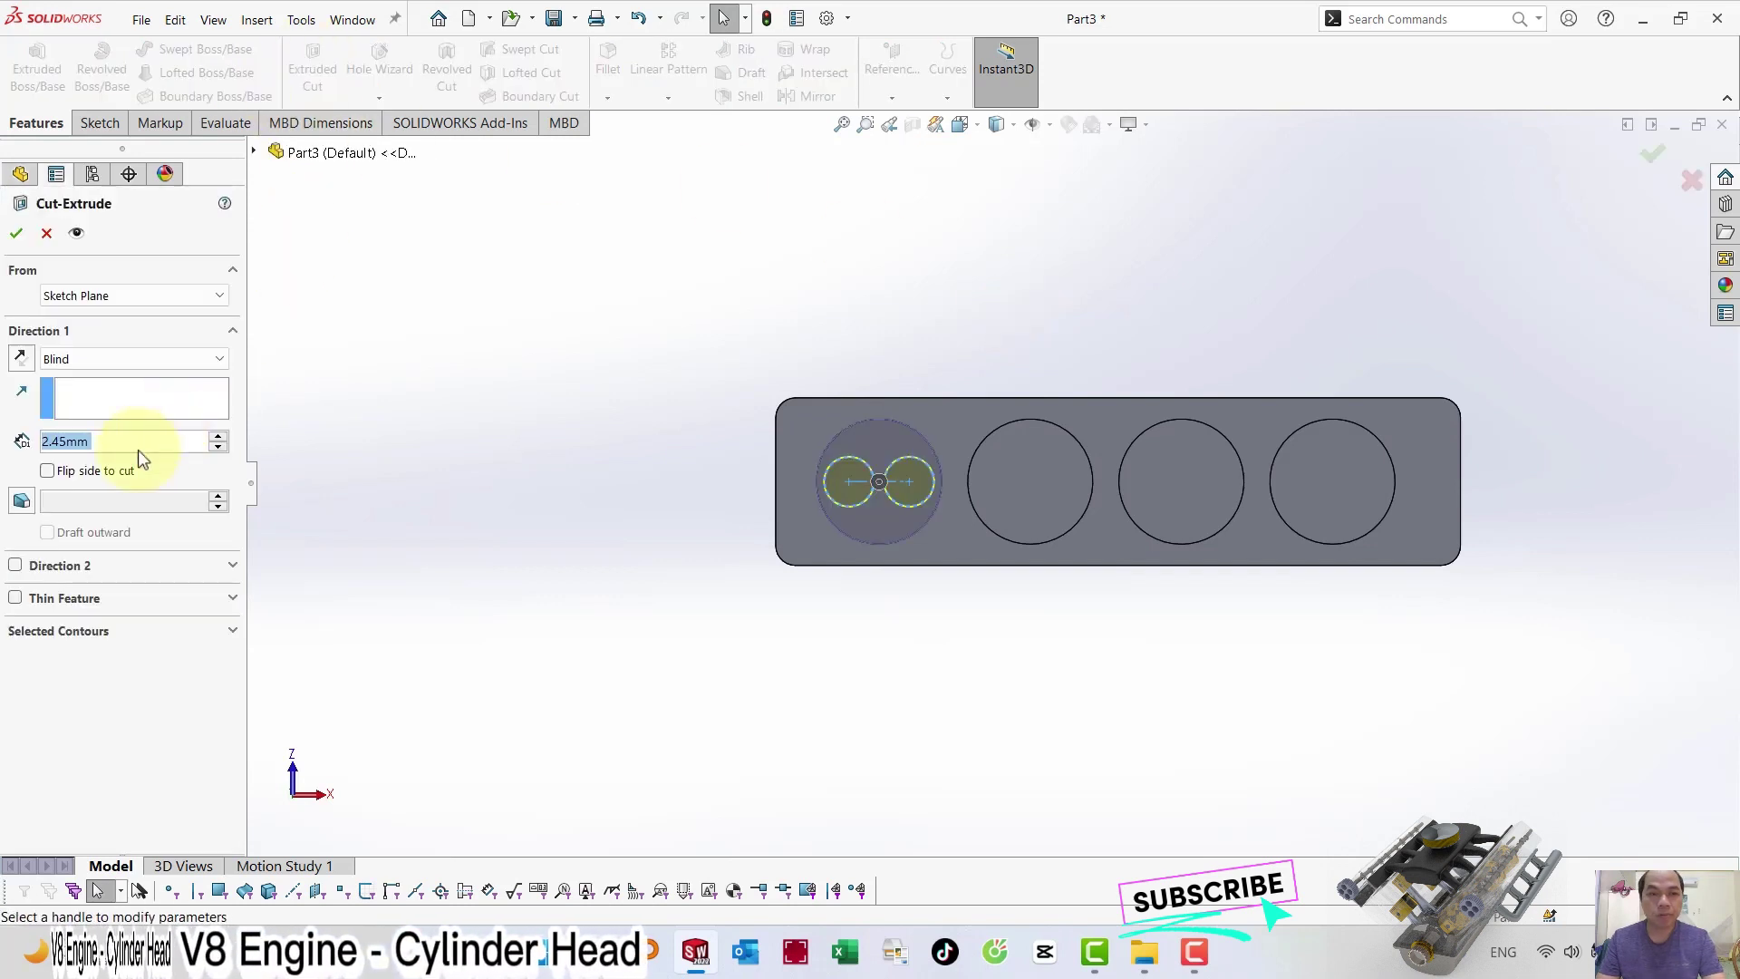
Confirm the 2.45 mm cut of the two small circles as Cut-Extrude2.
click(17, 233)
middle_drag(889, 357, 730, 447)
click(730, 447)
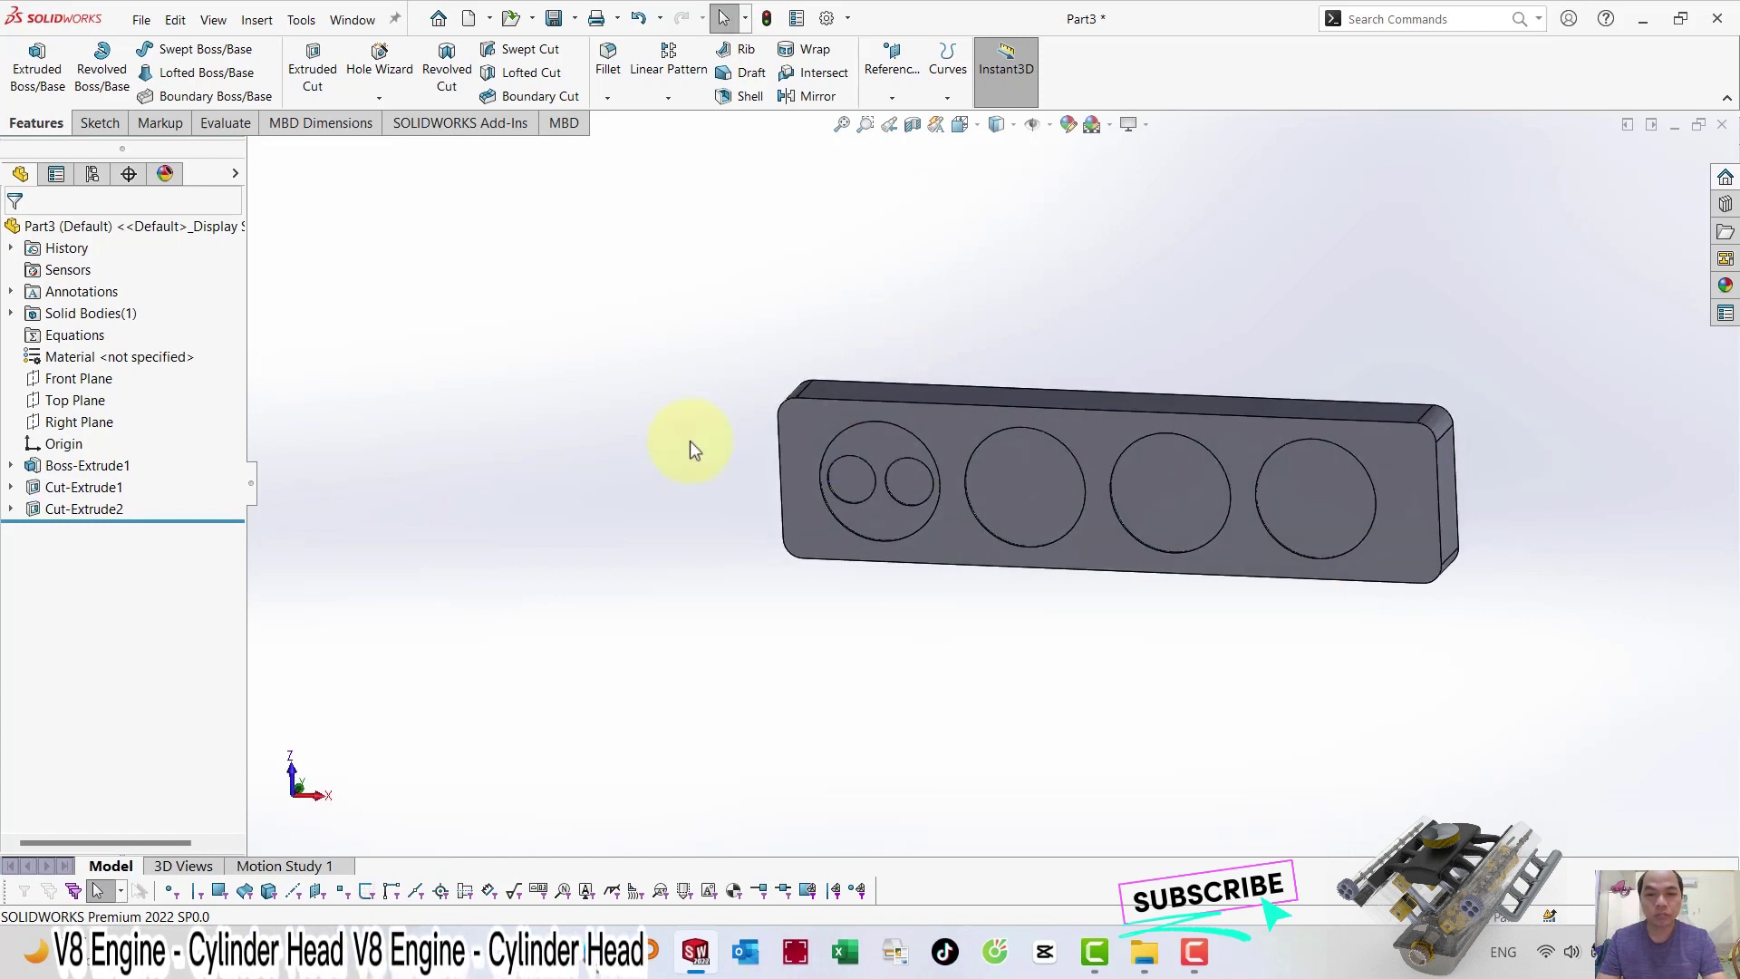
Start a new sketch on the block's long side face, viewed straight on.
mouse_move(604, 405)
middle_down()
mouse_move(629, 360)
mouse_move(846, 420)
middle_up()
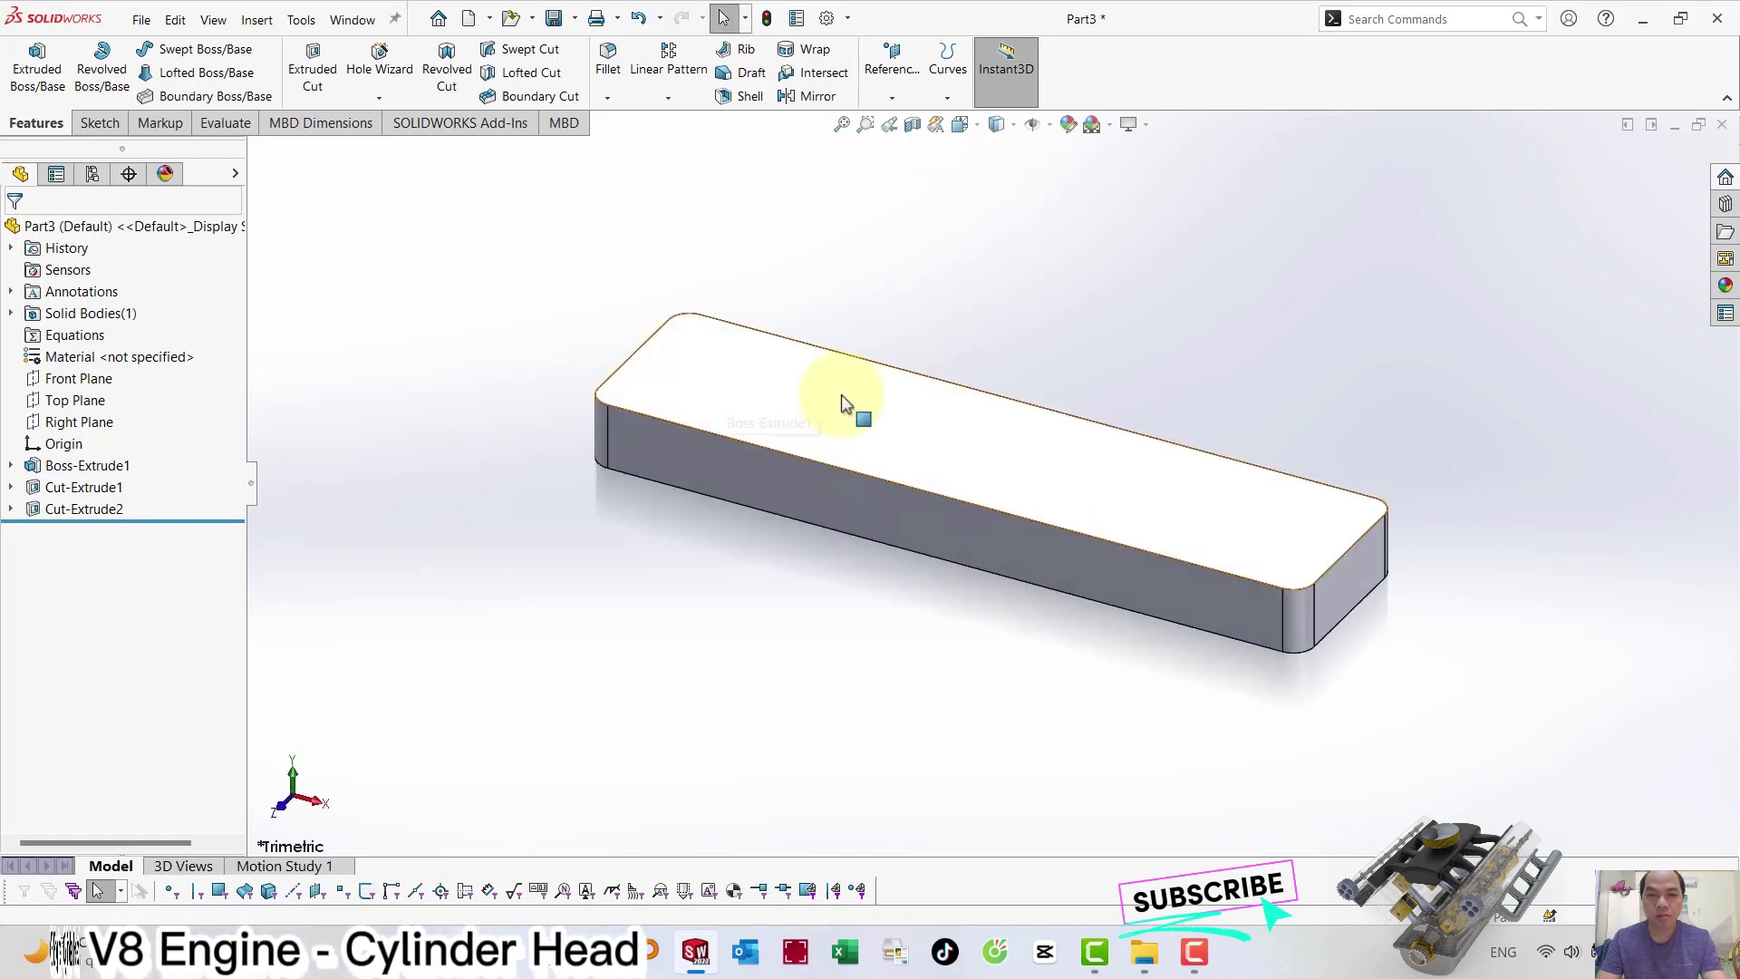
mouse_move(1048, 419)
middle_down()
mouse_move(862, 381)
mouse_move(767, 457)
middle_up()
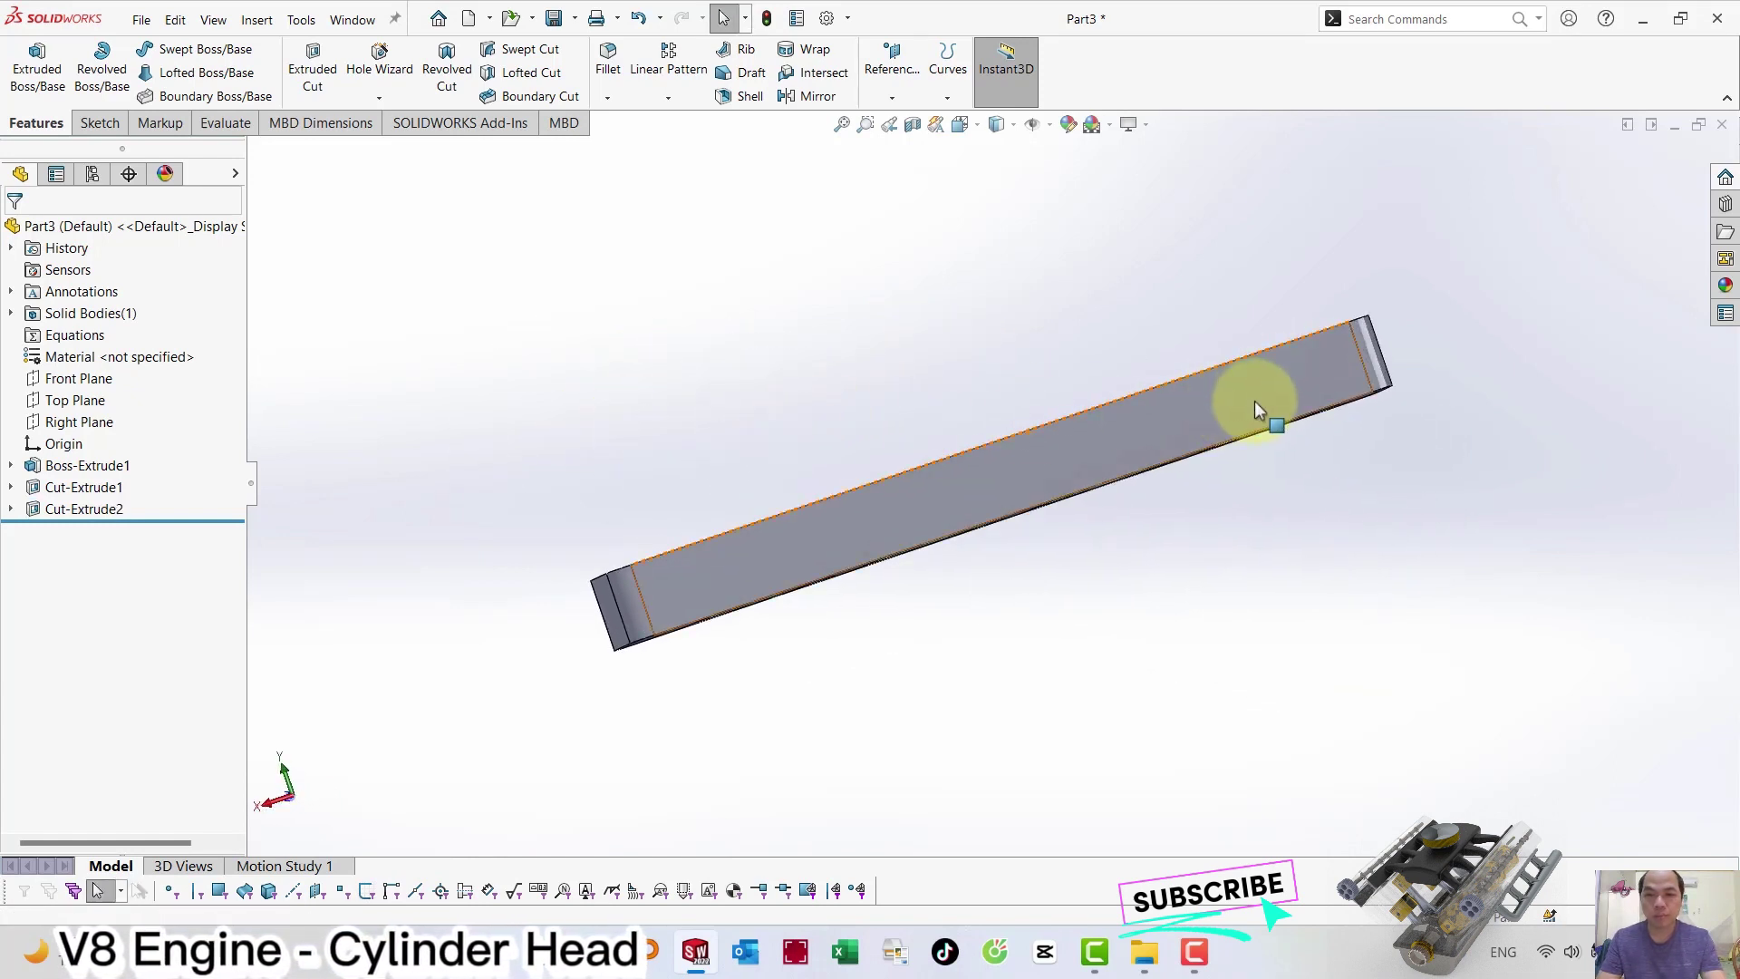
click(1279, 383)
click(1436, 330)
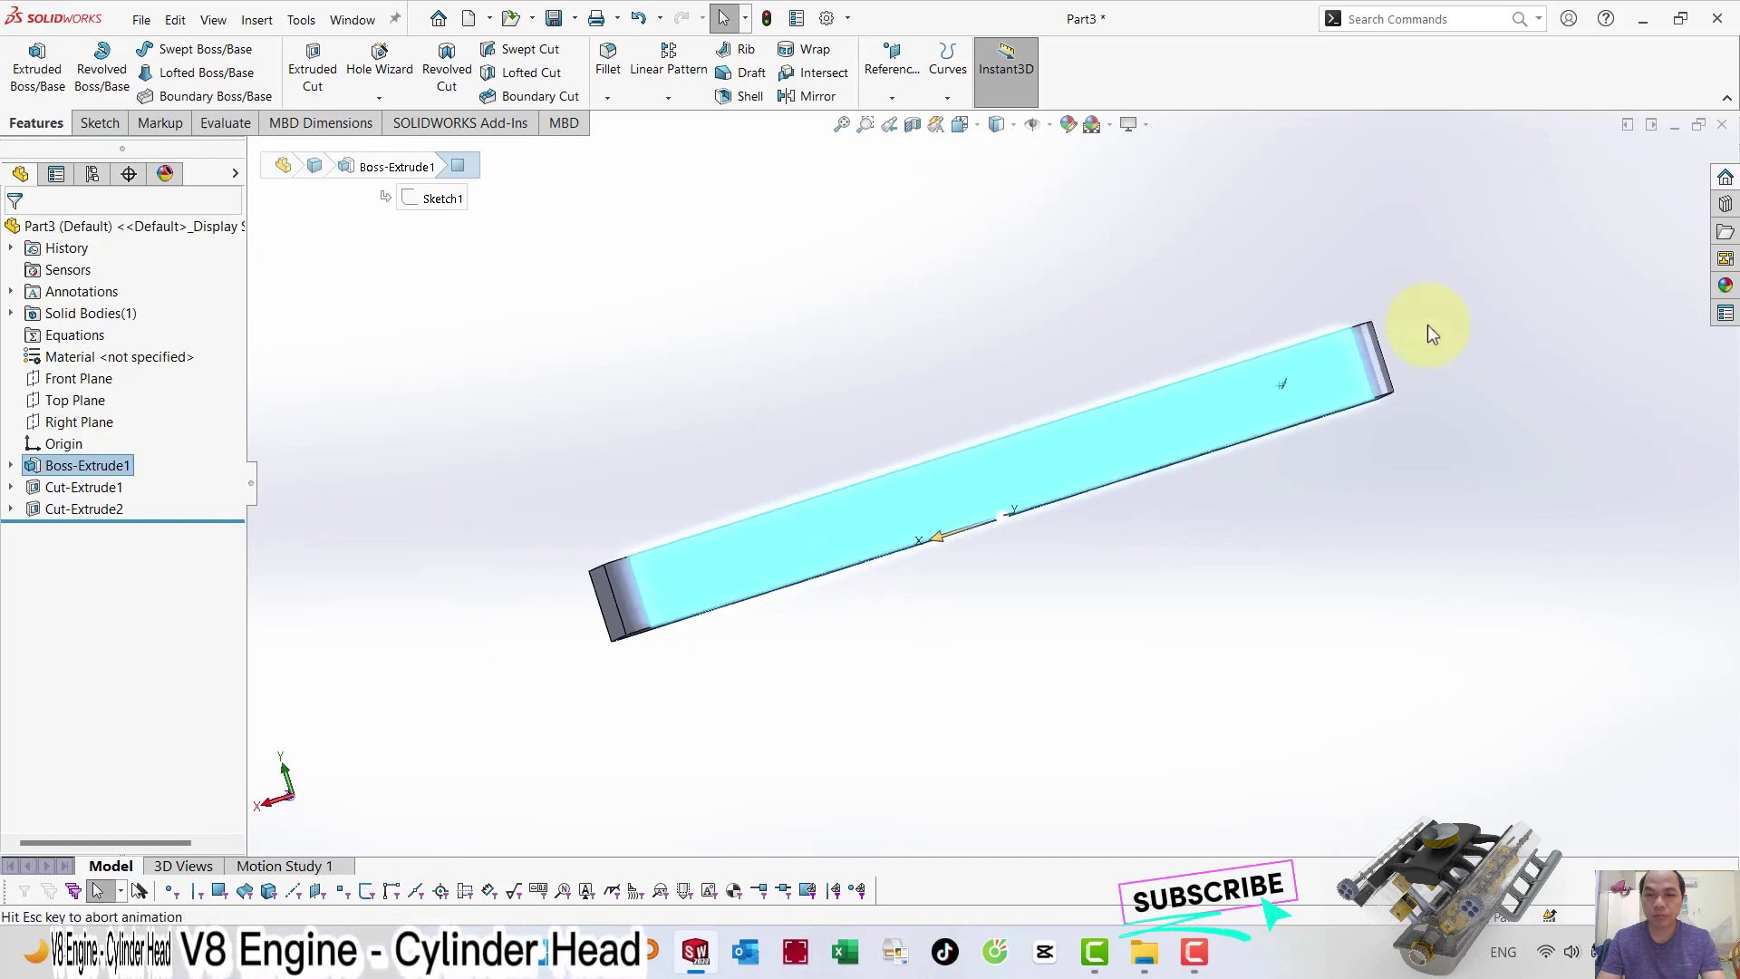
click(1349, 407)
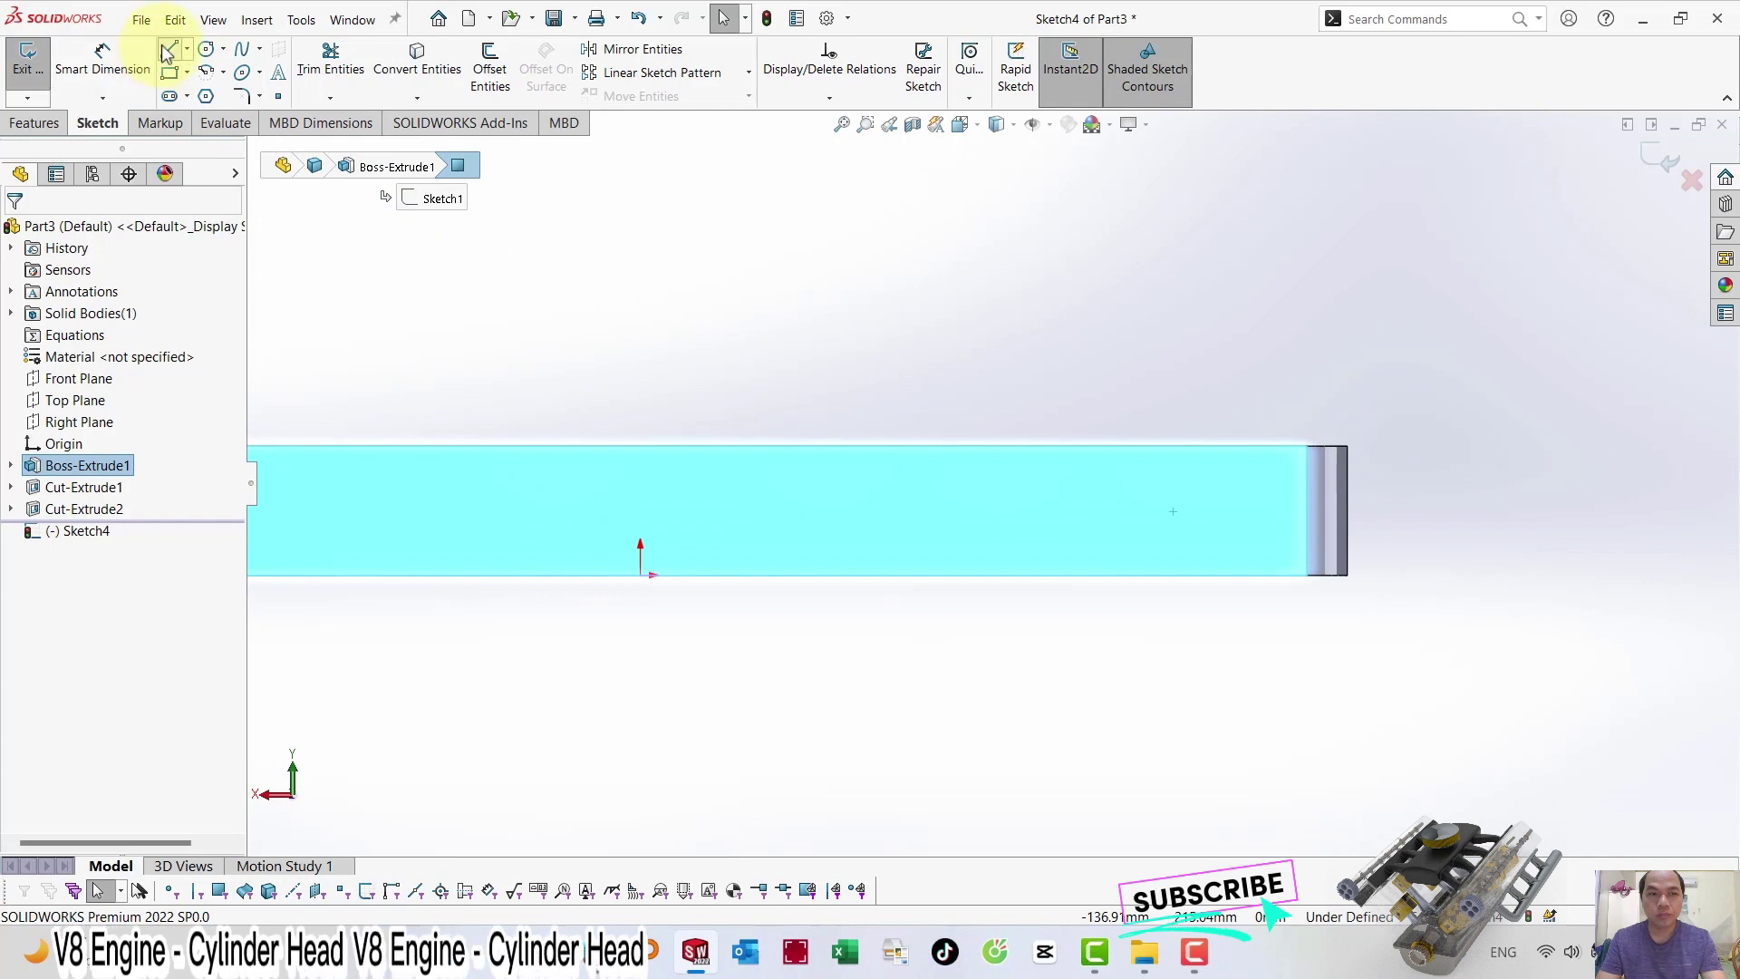
Draw a horizontal construction line from the bar's right end with a circle at its end.
click(166, 51)
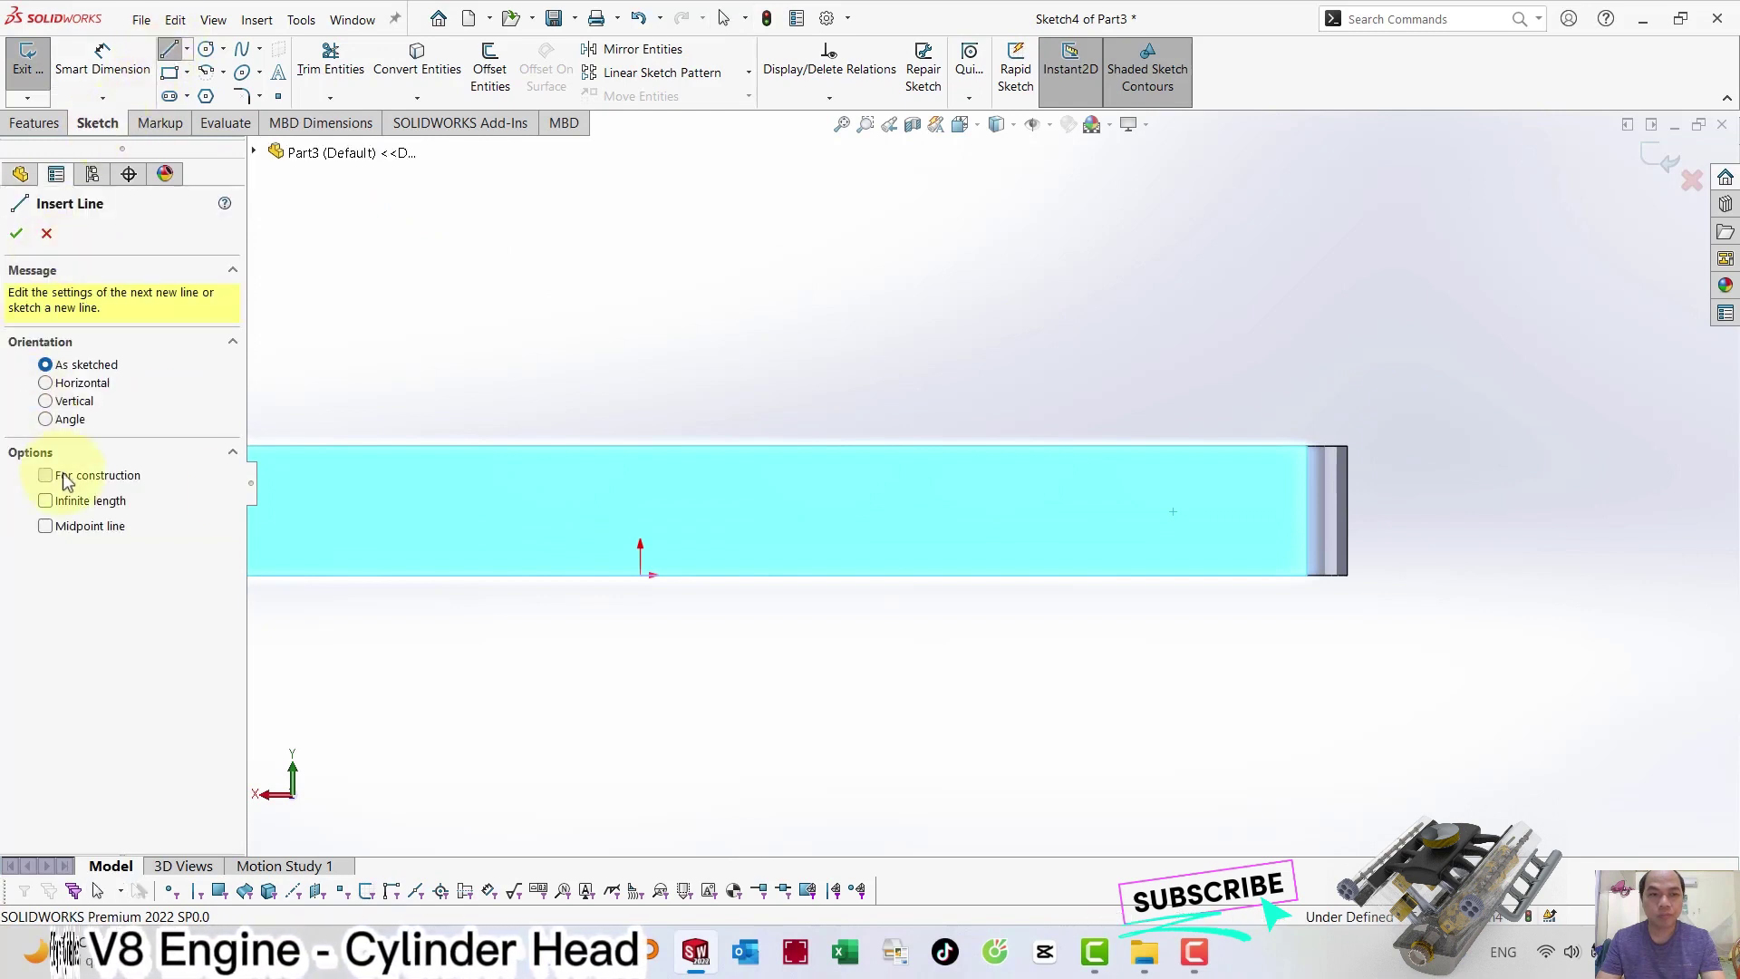
click(1345, 510)
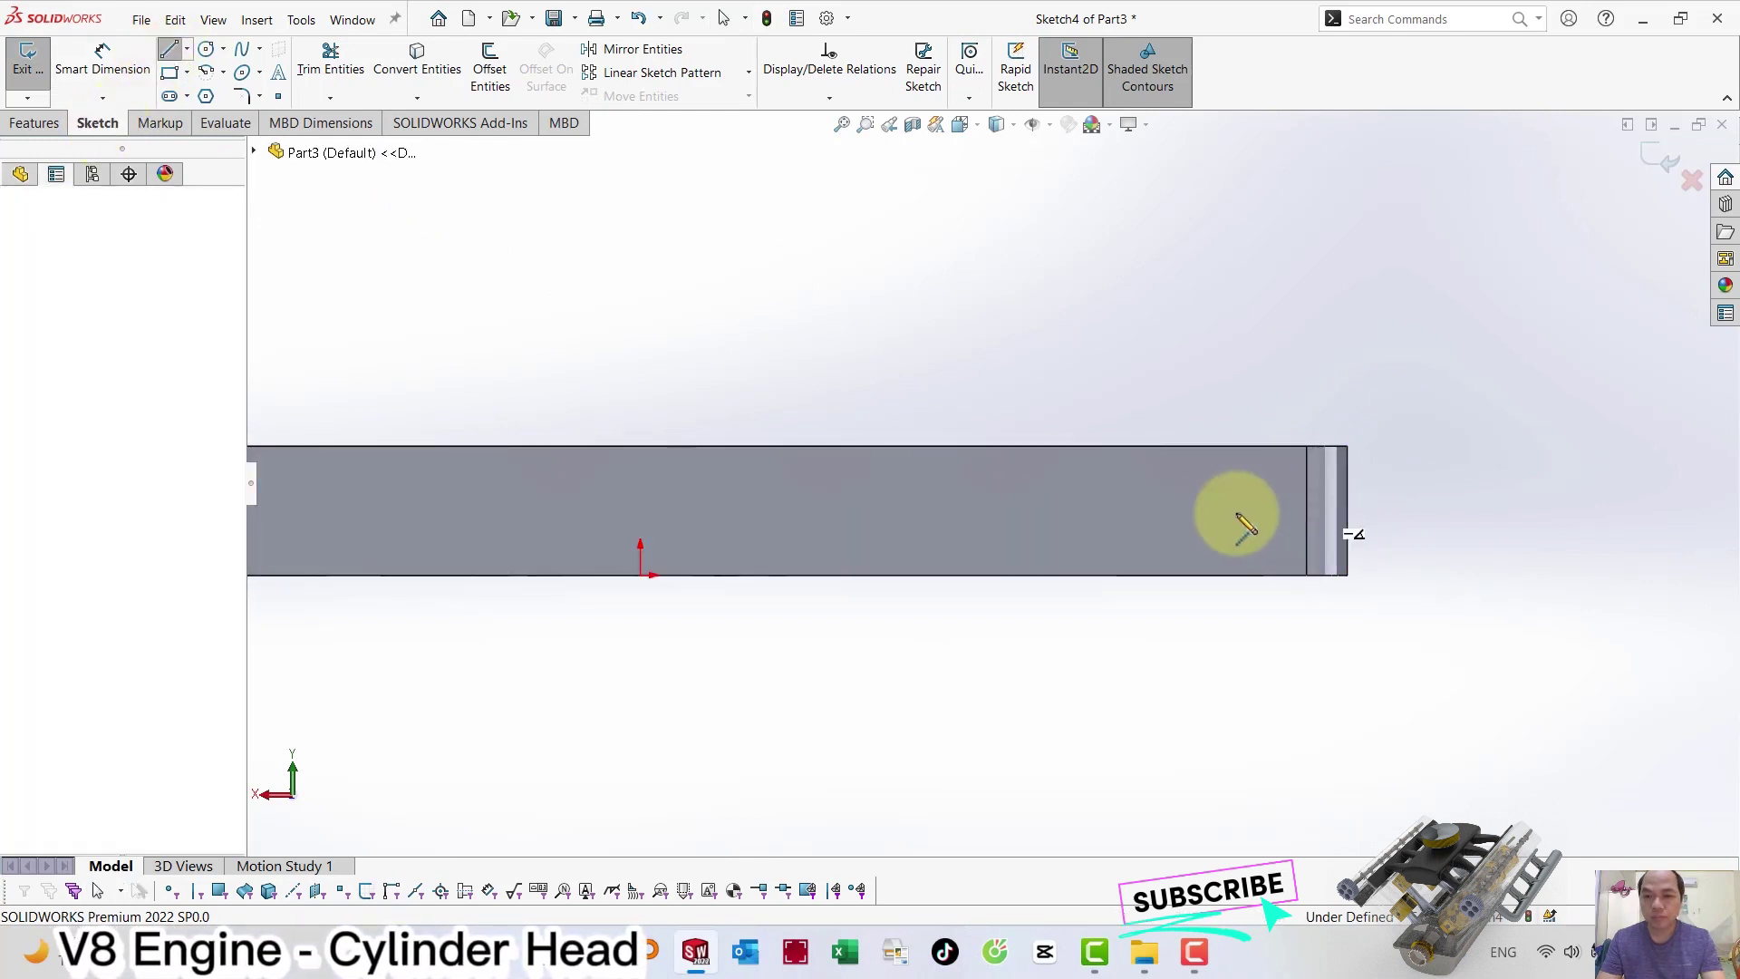
double_click(1217, 511)
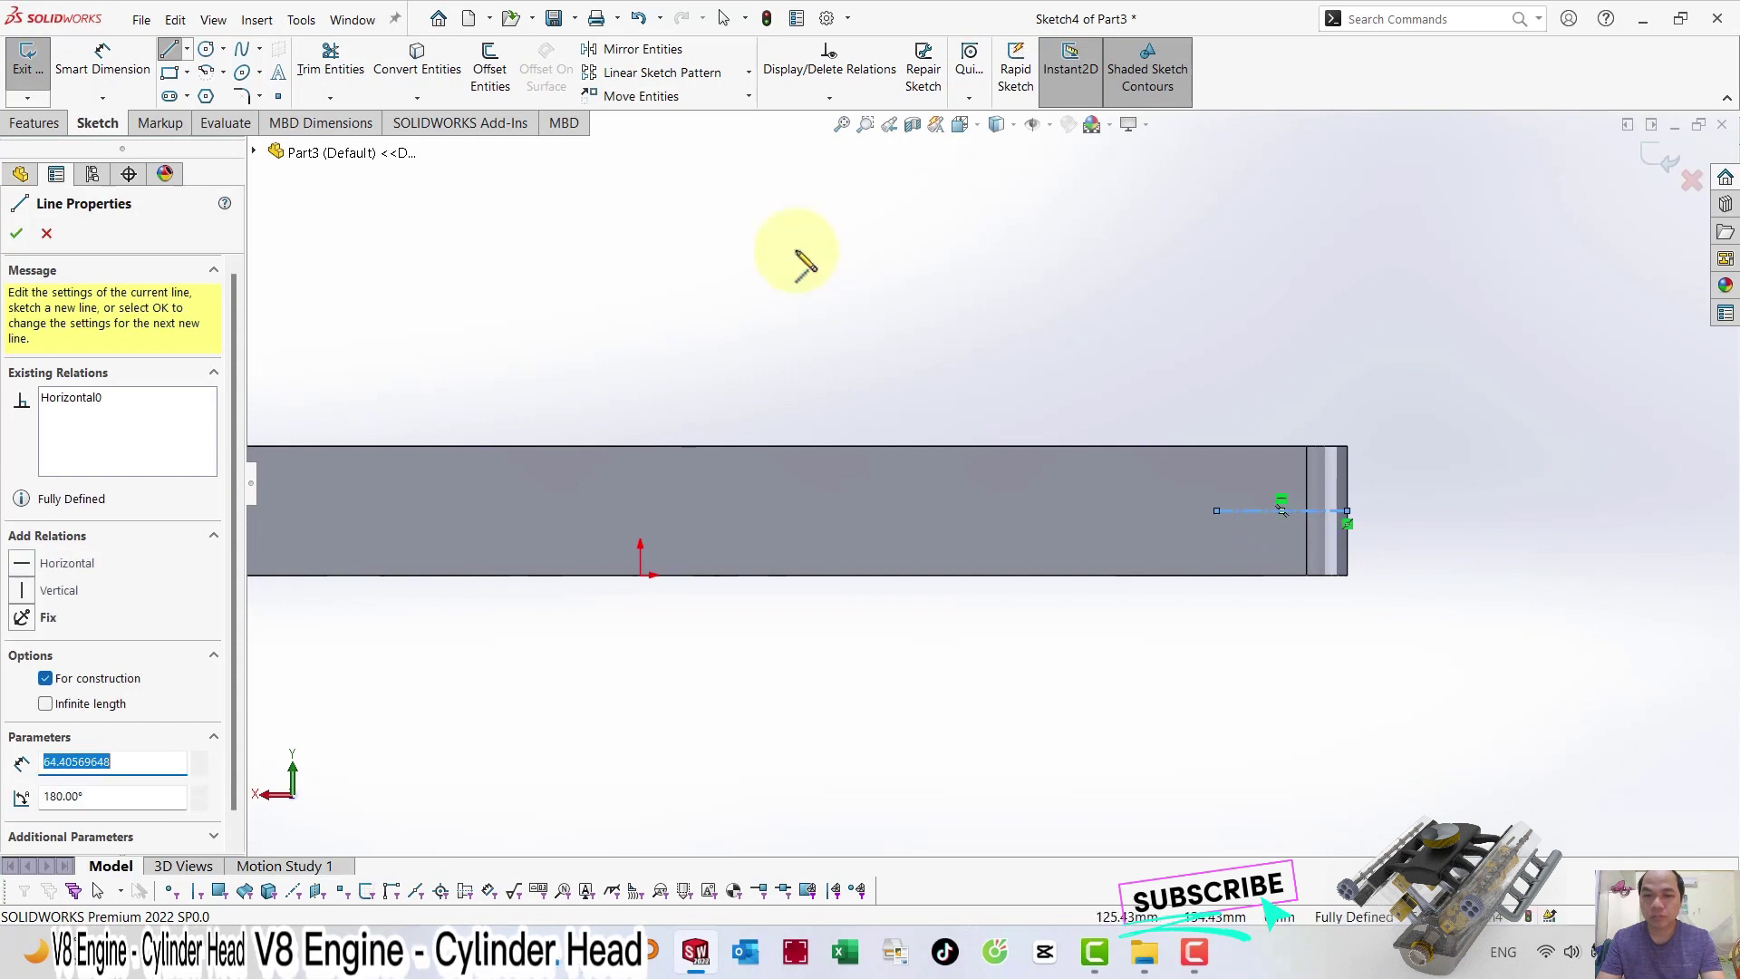
click(200, 50)
click(1216, 510)
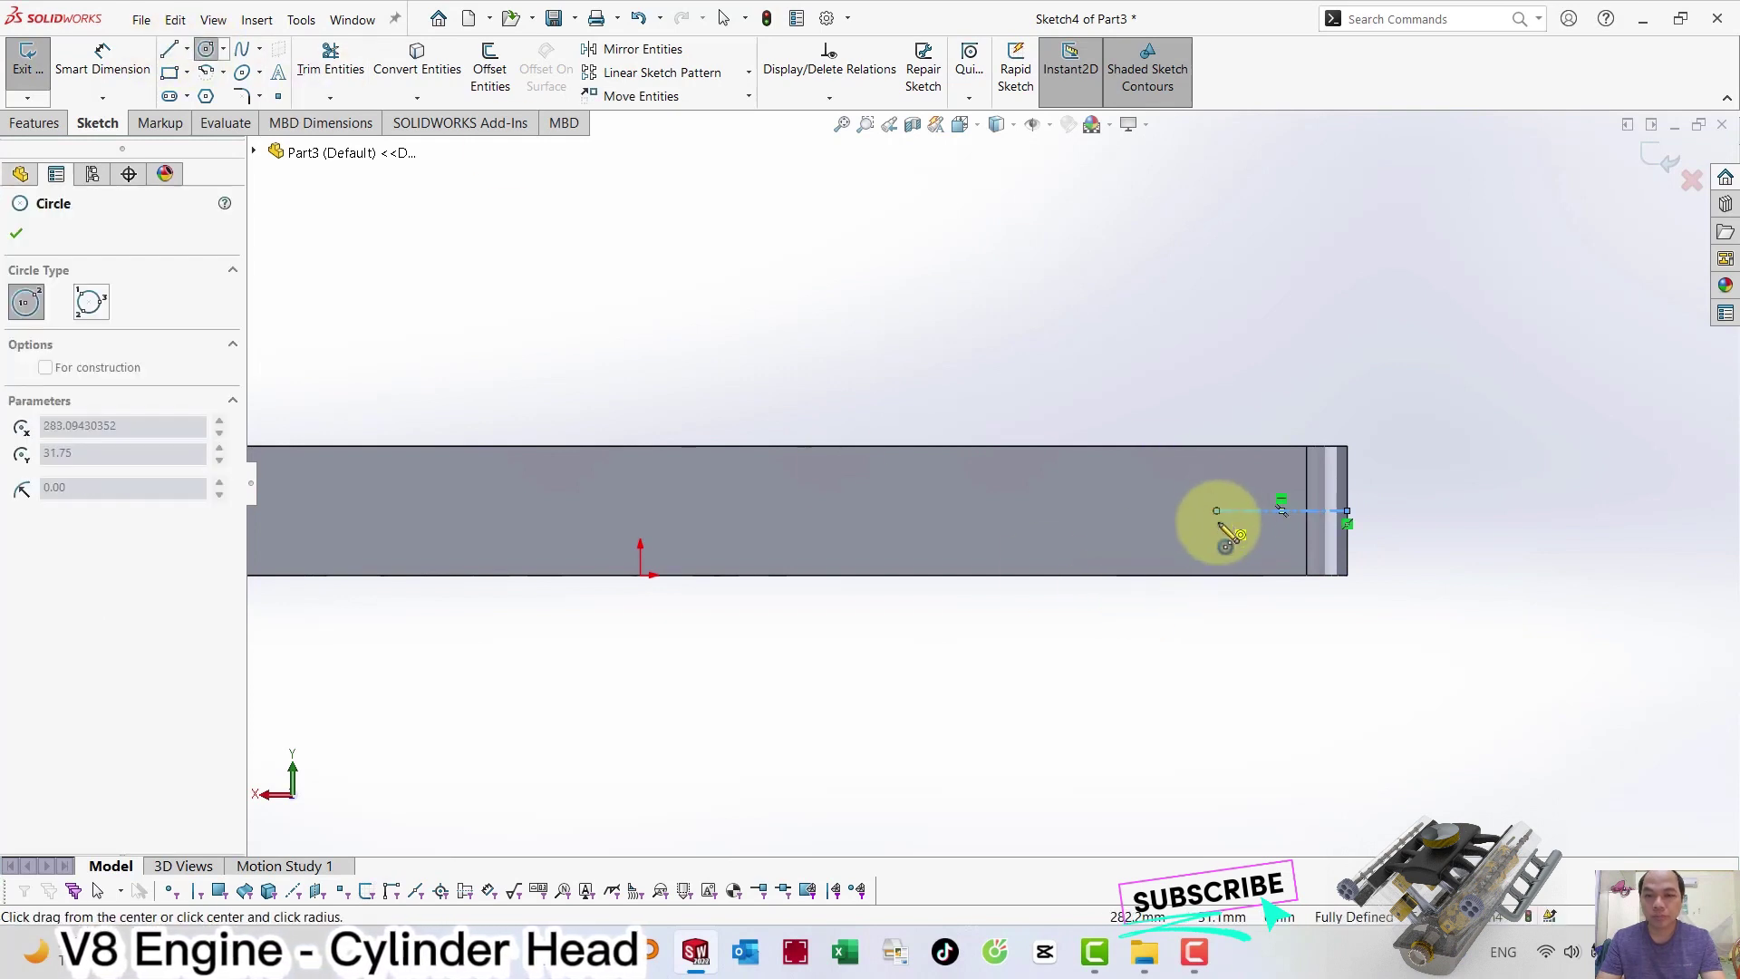
click(1224, 538)
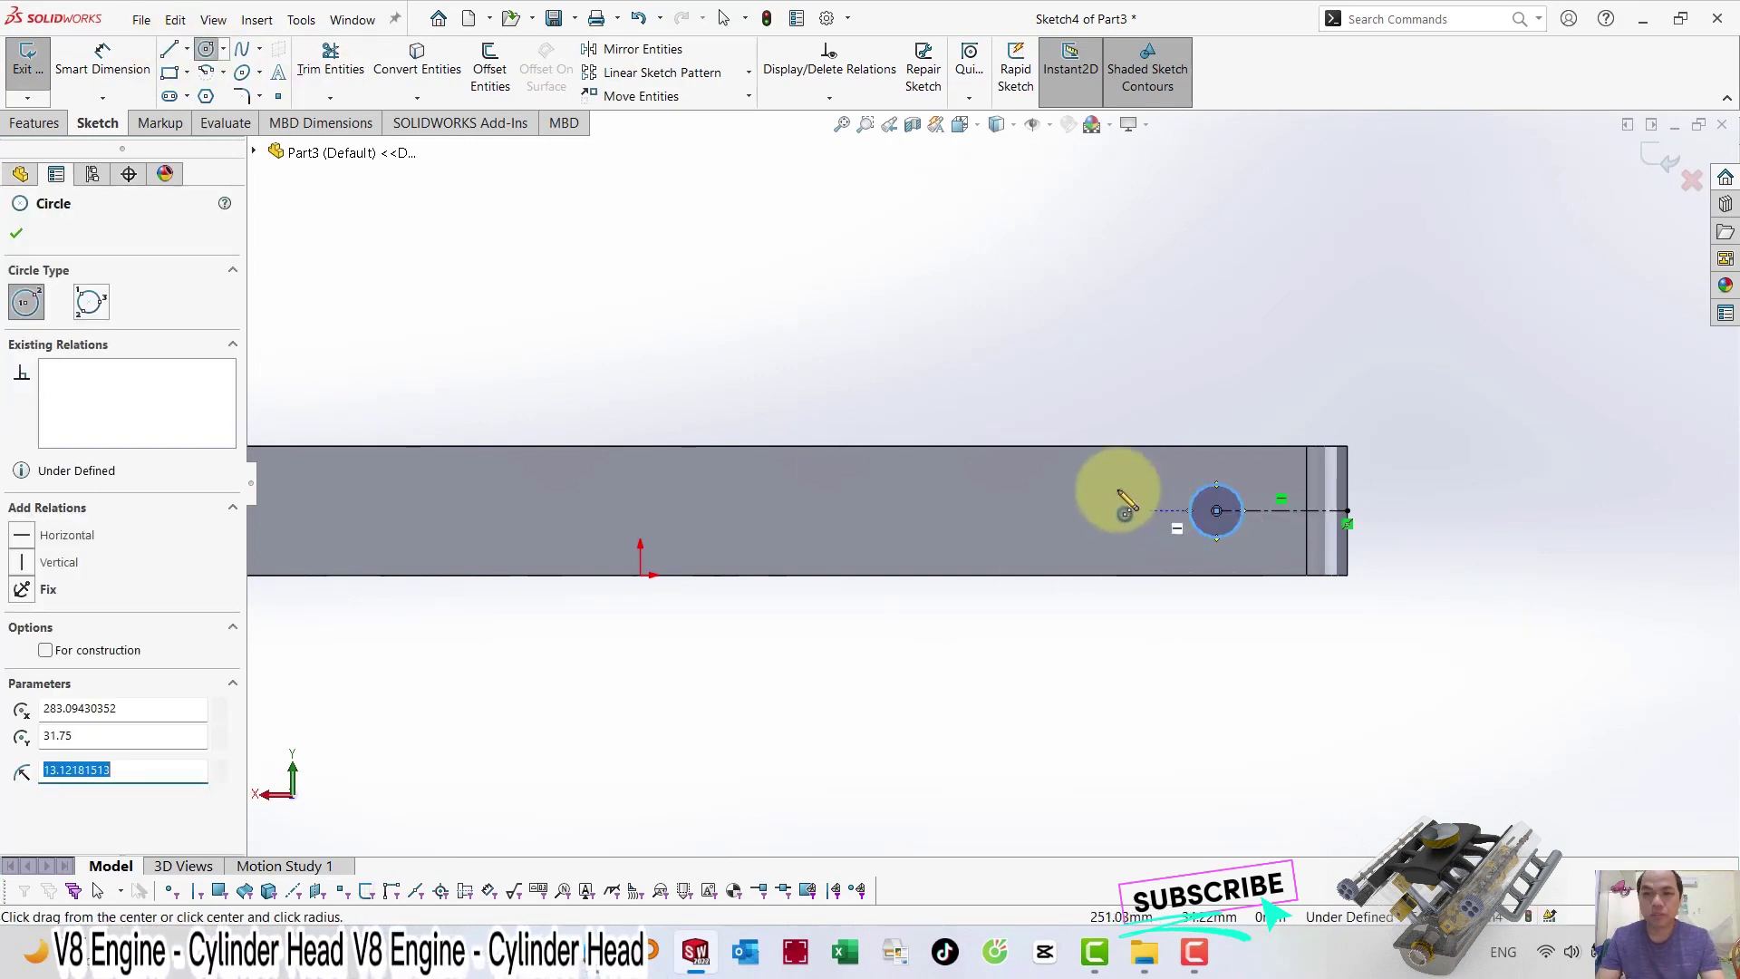
Dimension the circle Ø30 and 74.42 from the bar's right end.
click(102, 62)
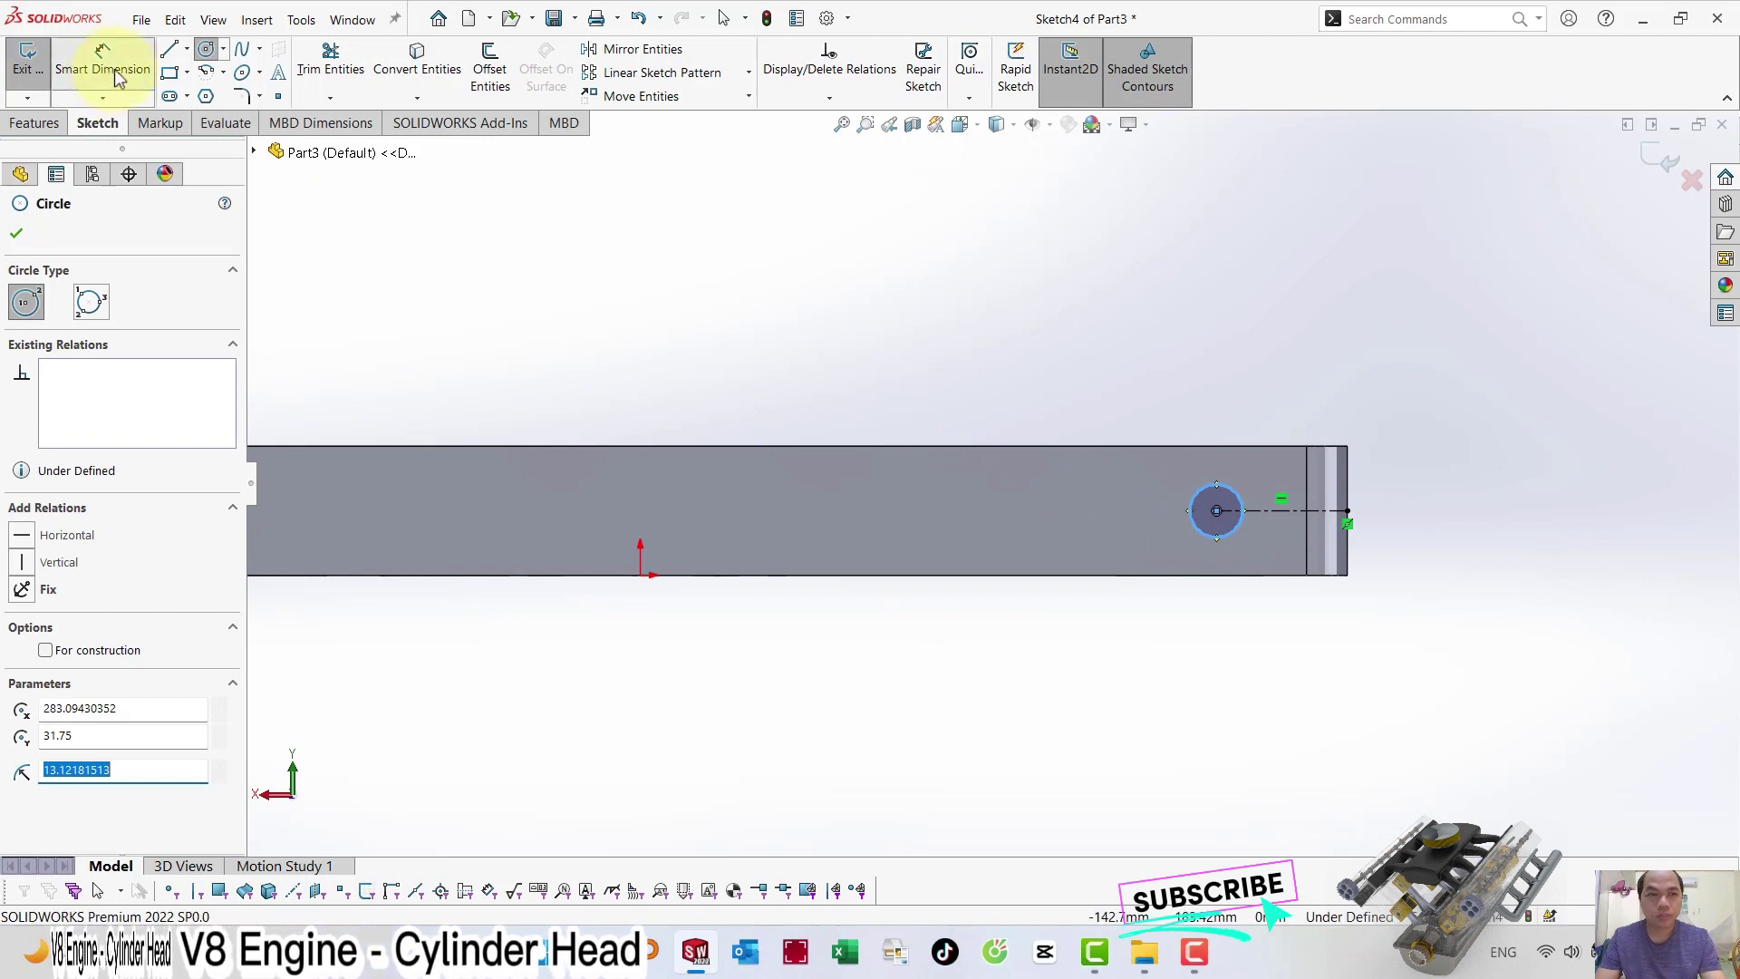
click(1199, 501)
click(1187, 392)
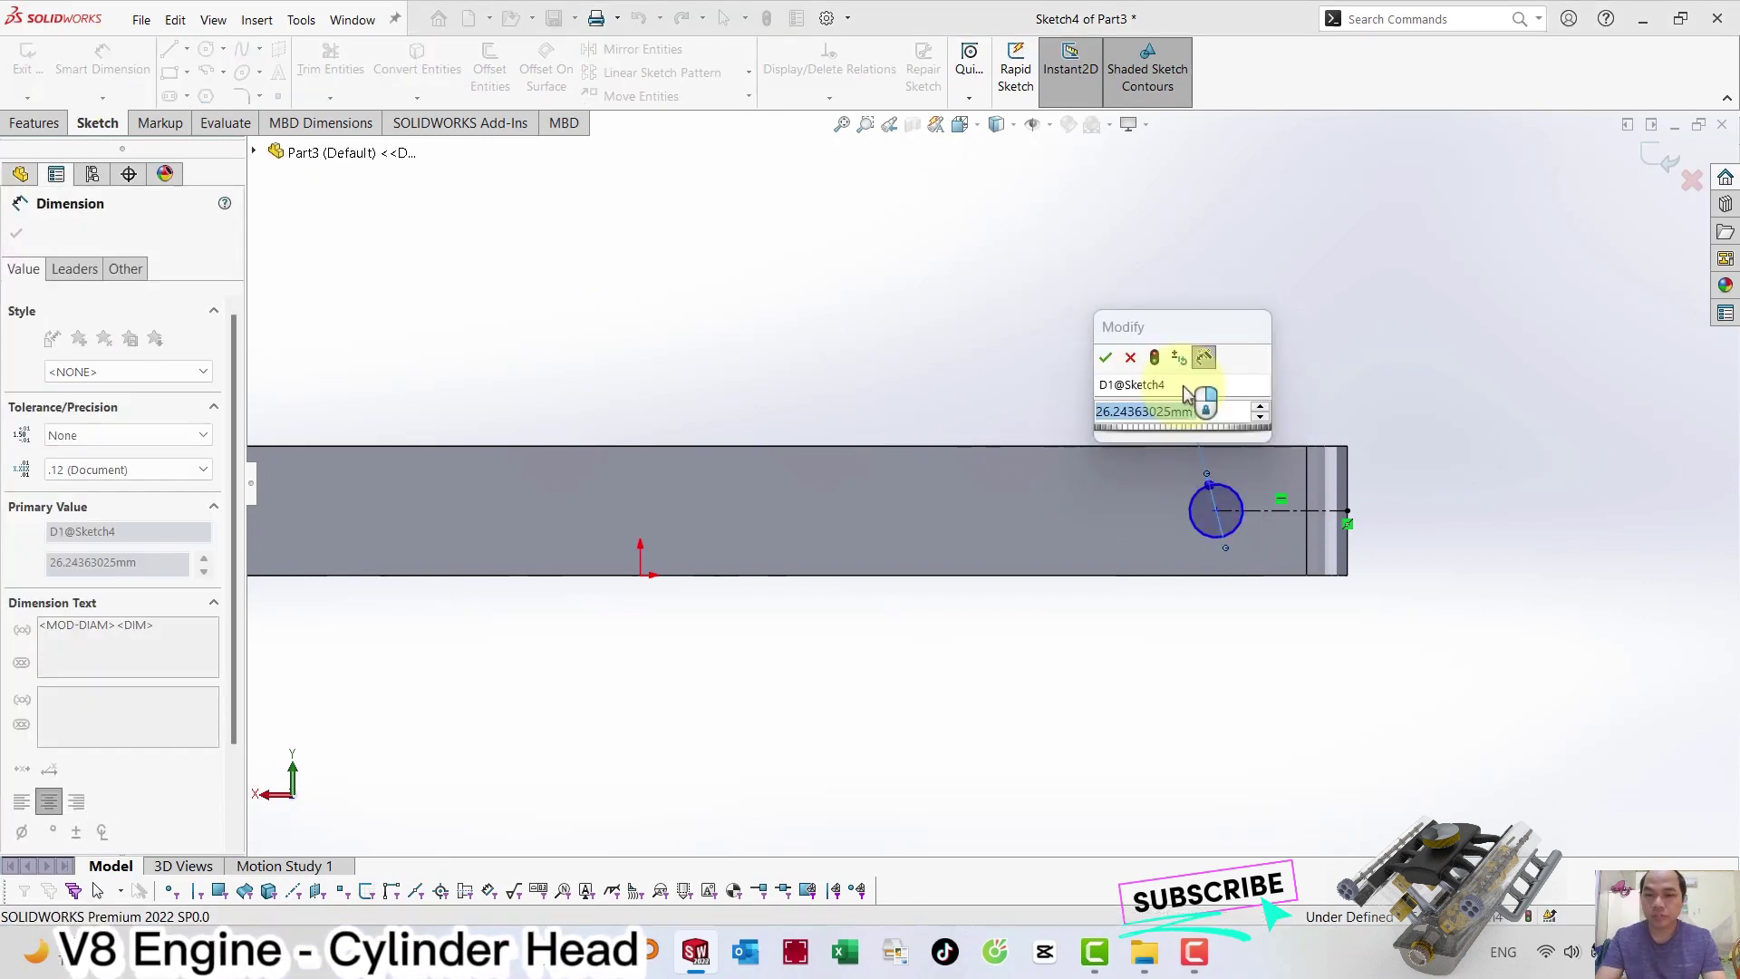
text(30)
key(Return)
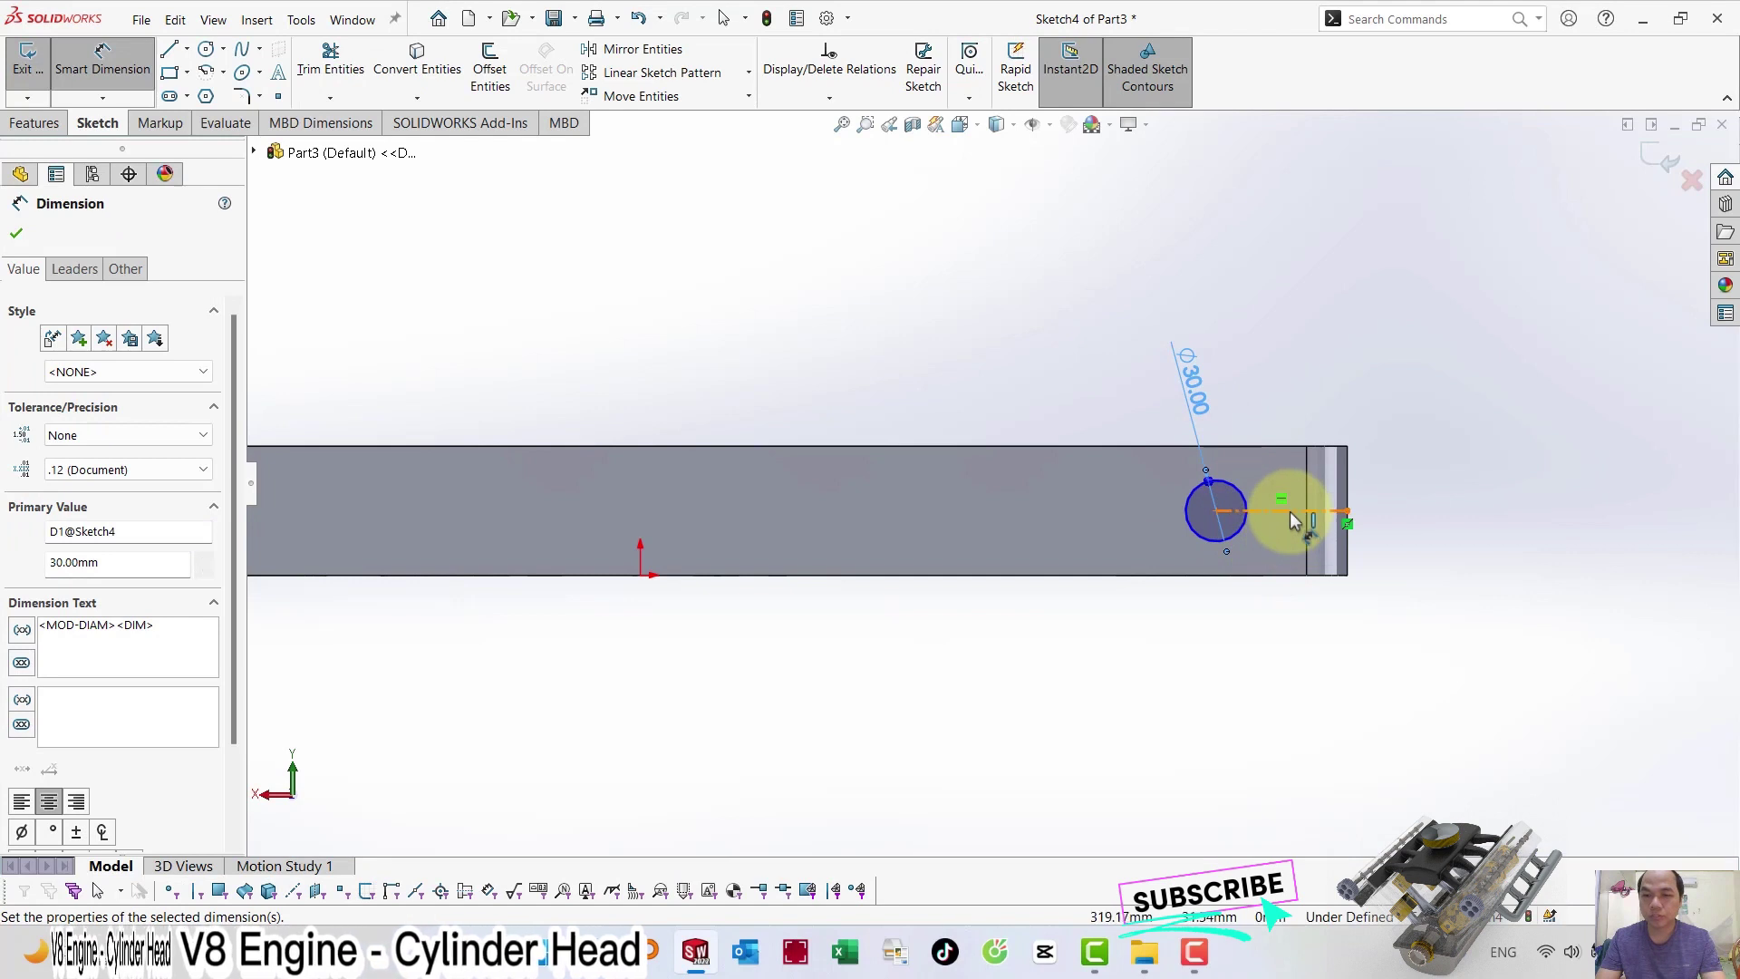
click(1290, 511)
click(1245, 667)
text(7)
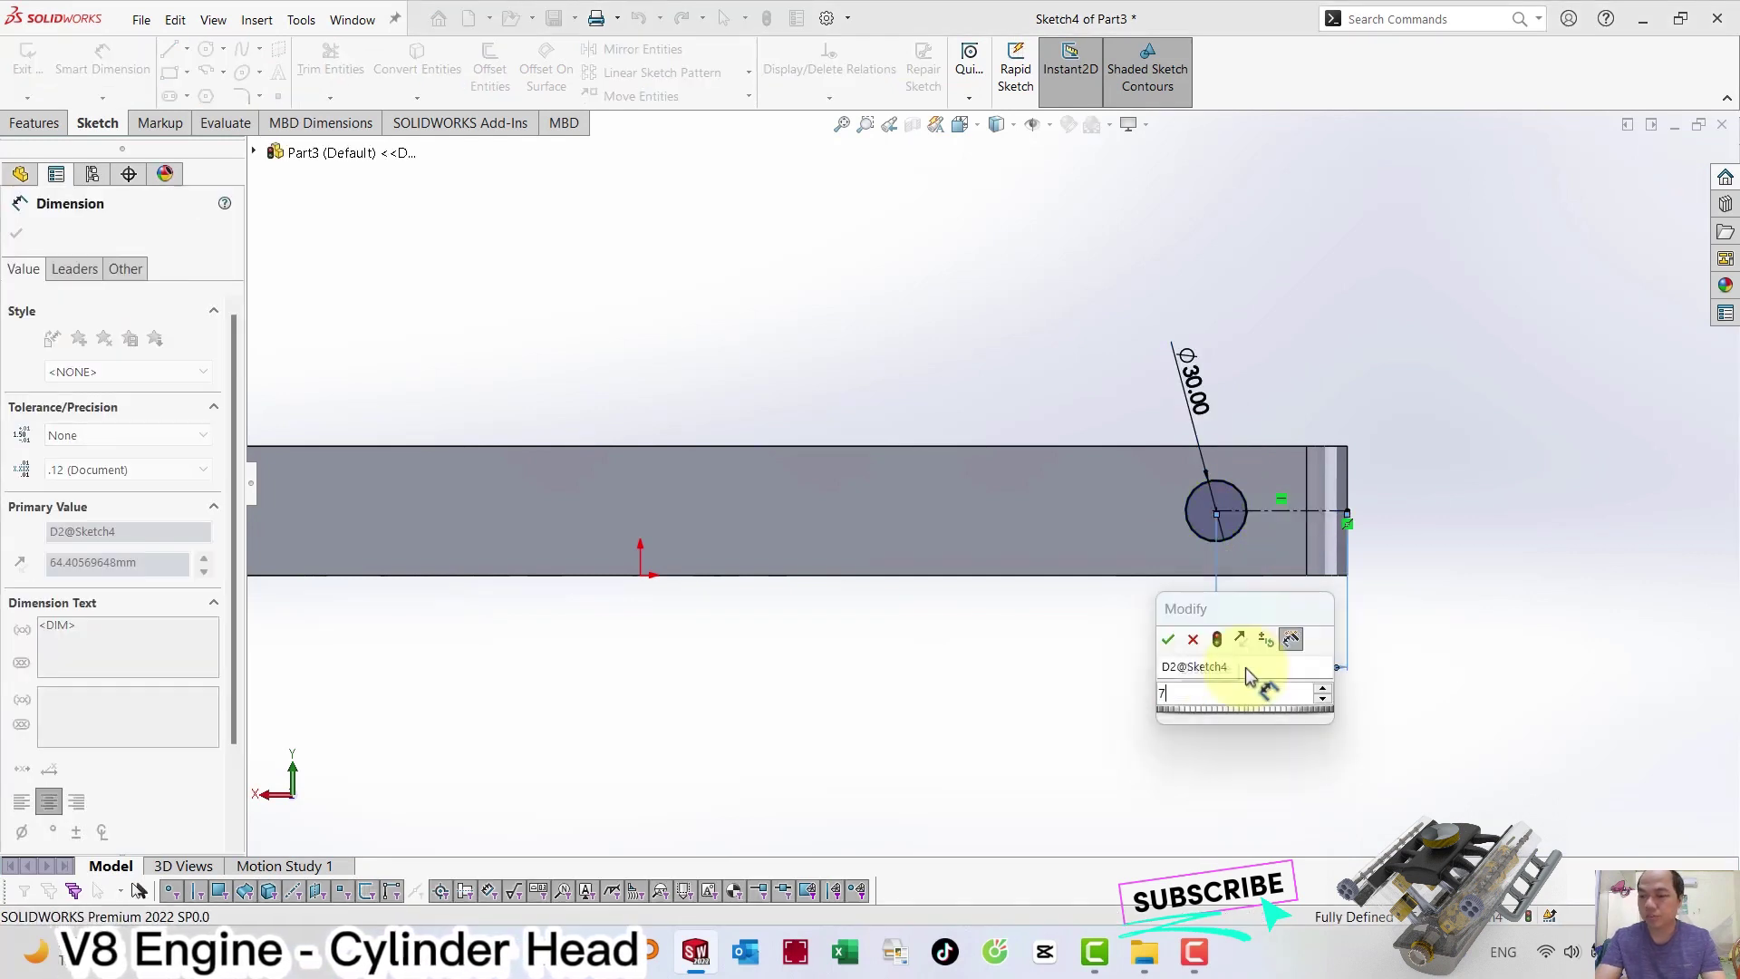
text(0)
key(Return)
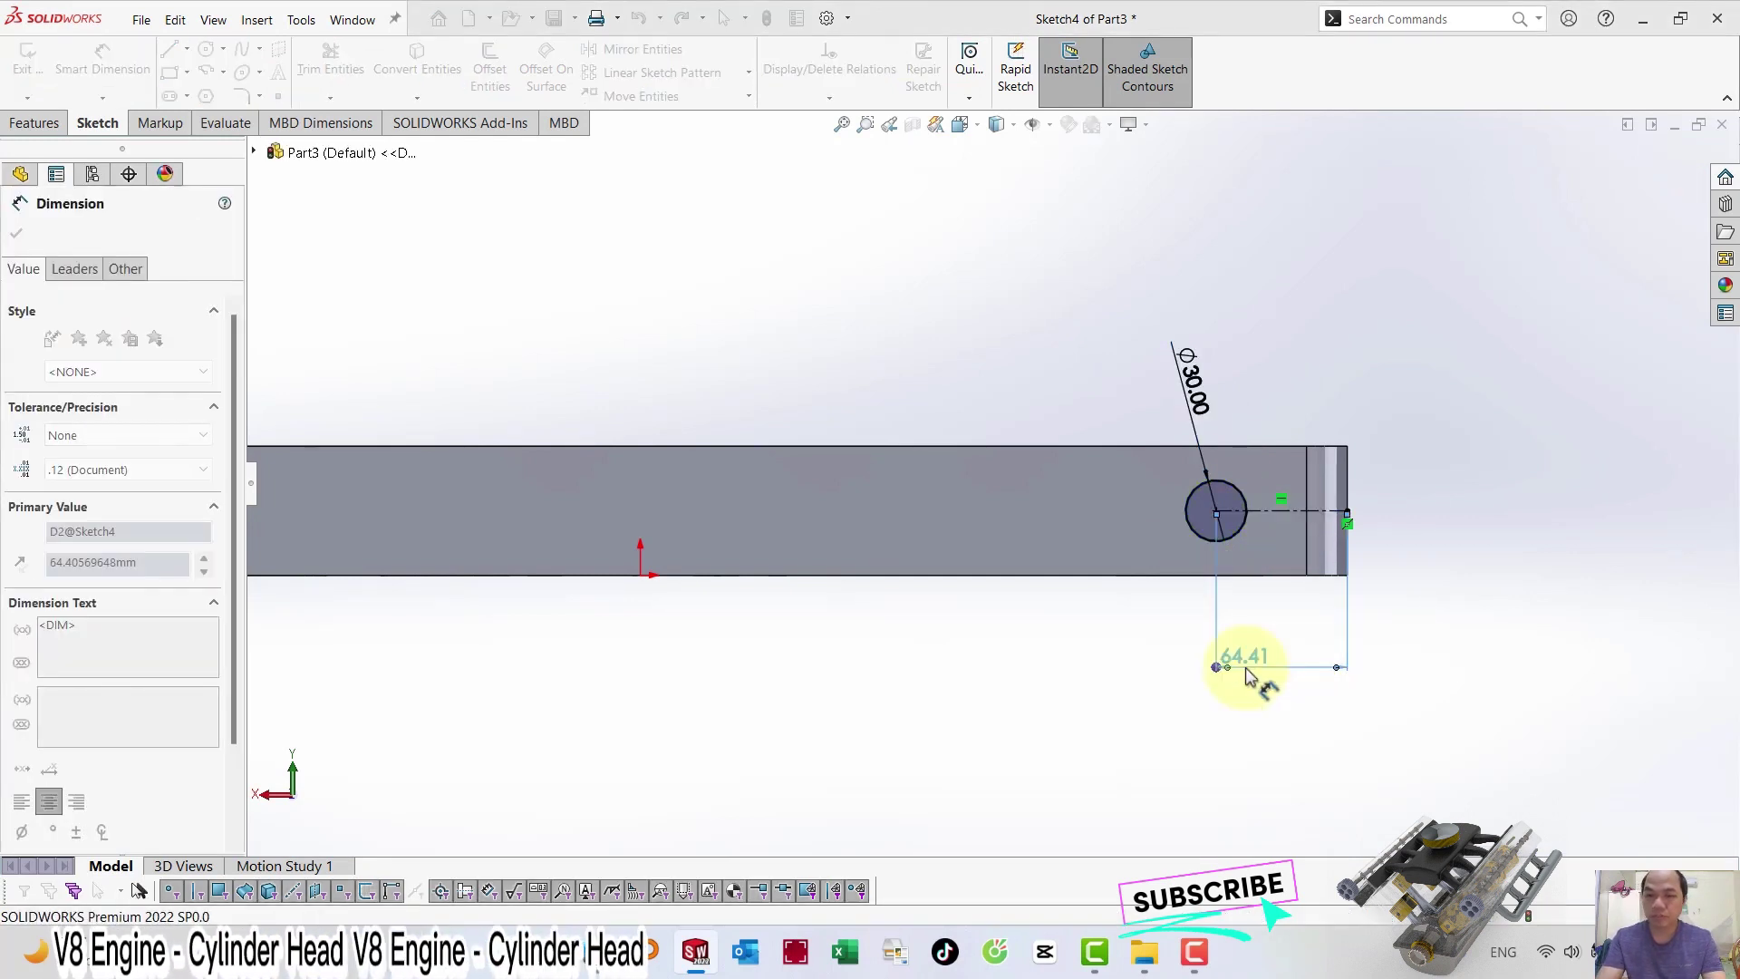
click(1522, 243)
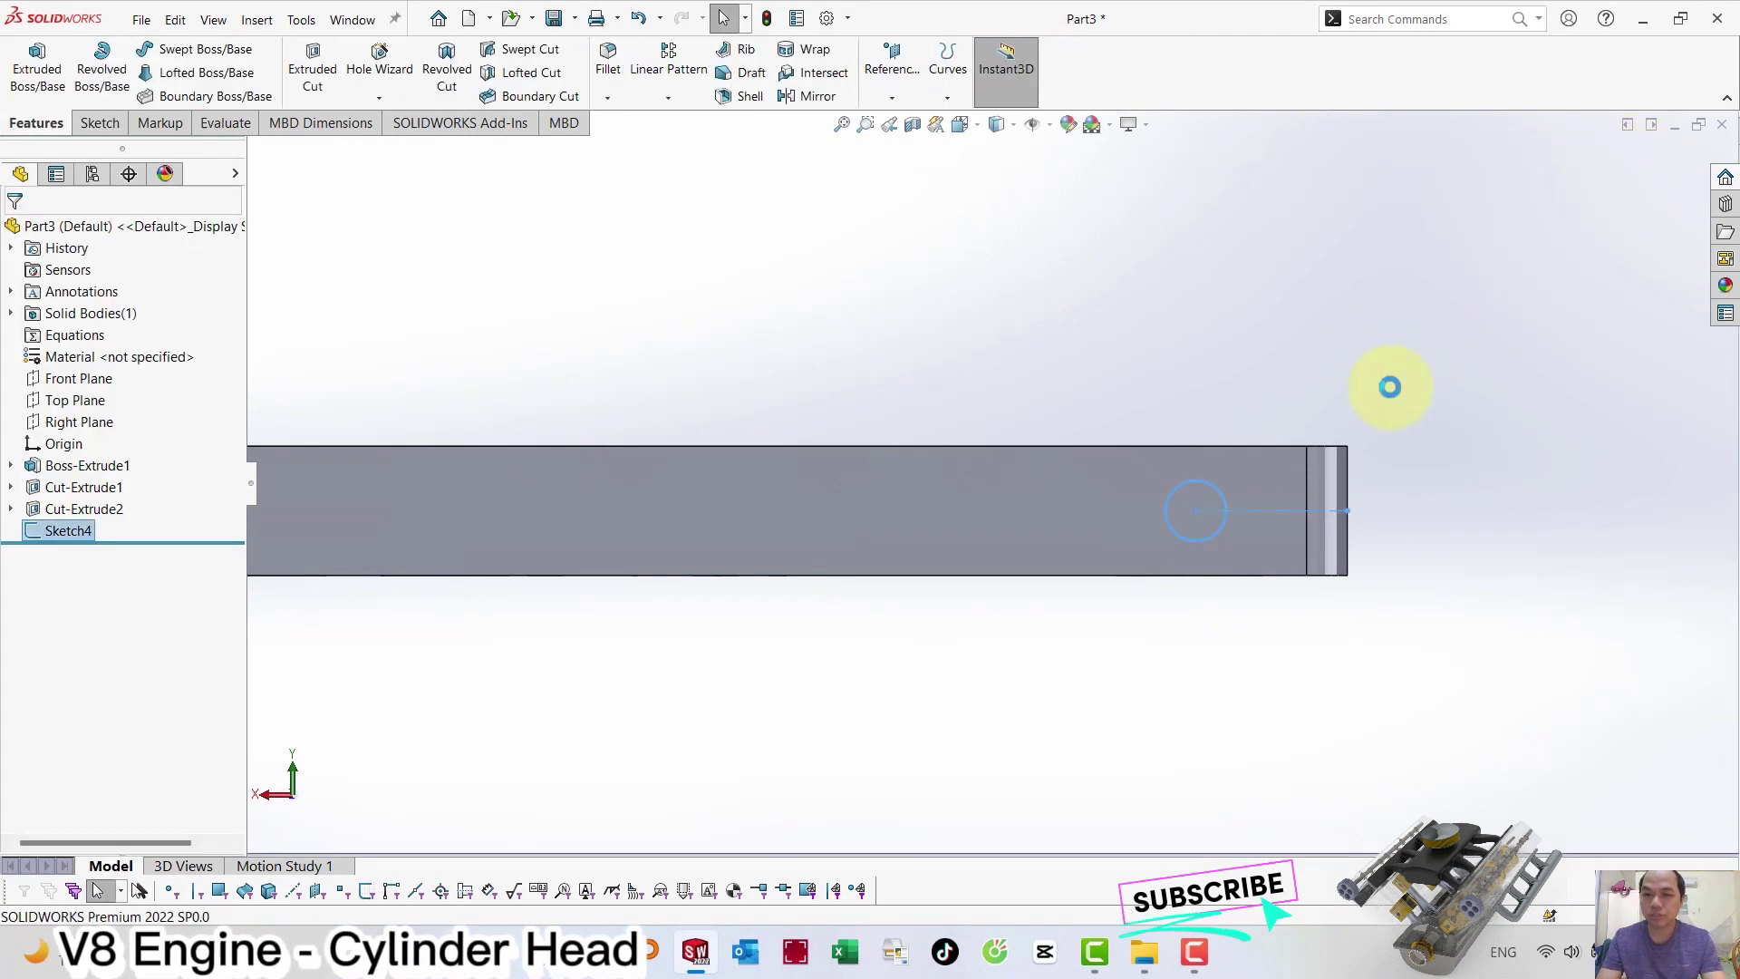
Loft from Sketch4 to the small circular recess face, aligning both profile connectors.
middle_drag(1281, 471, 1288, 323)
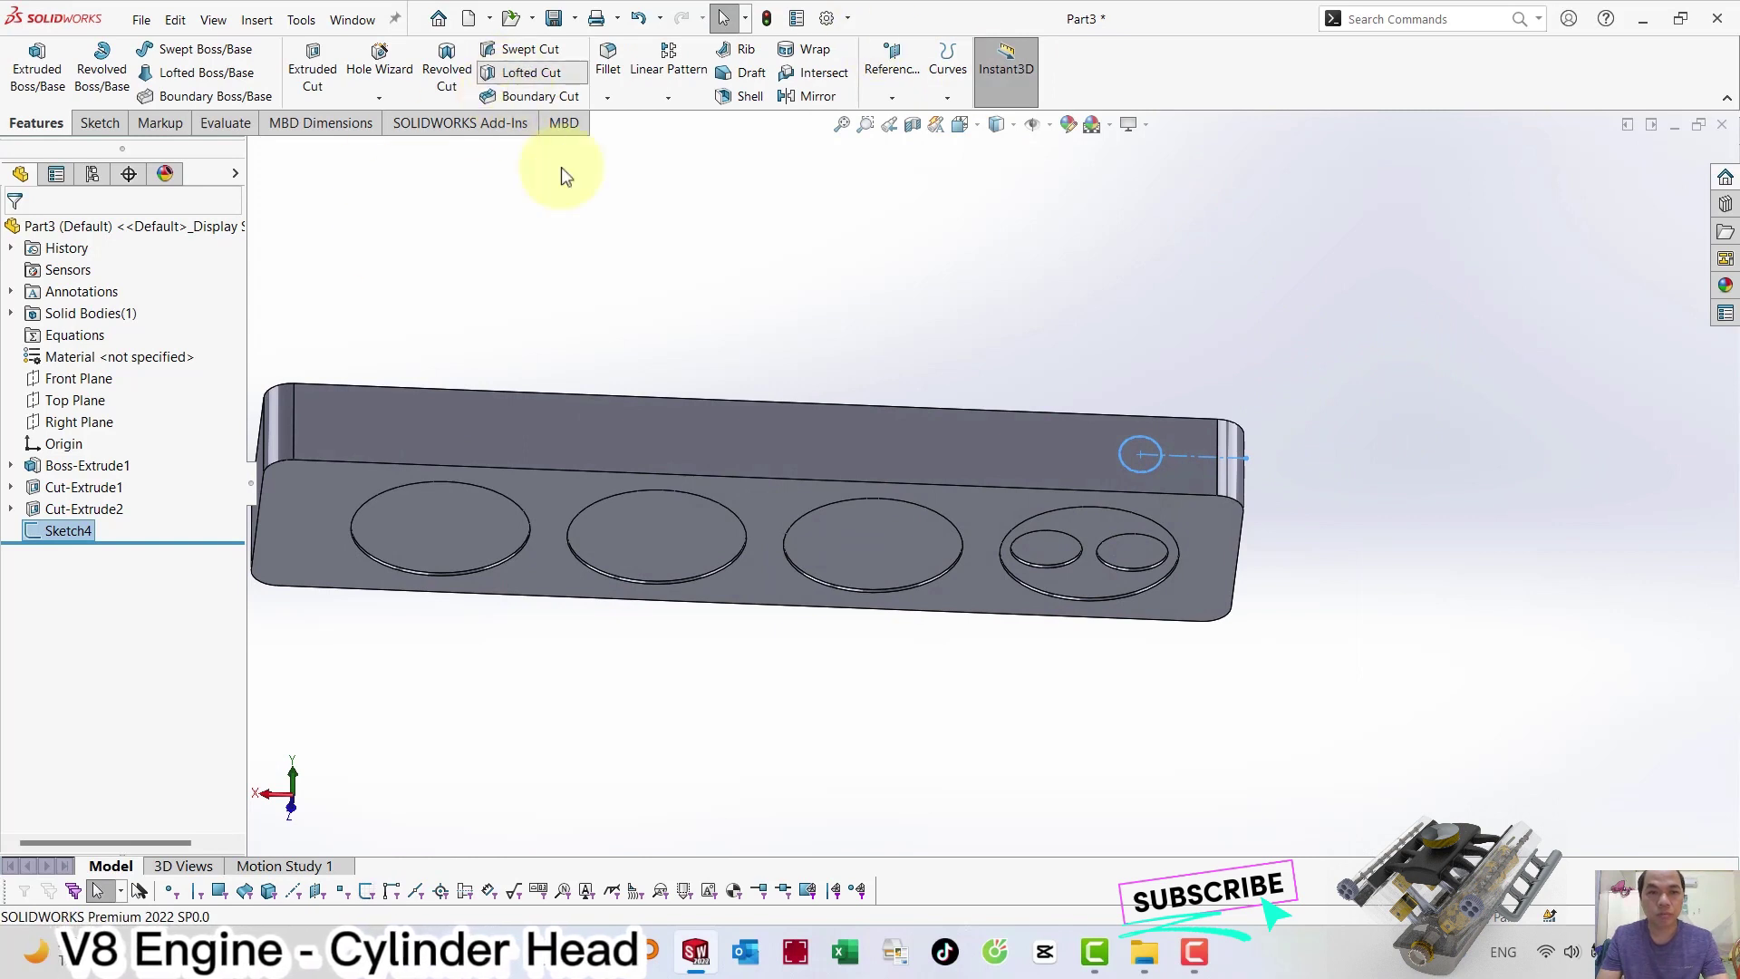
click(1120, 552)
scroll(1152, 554, down, 3)
middle_drag(1157, 552, 1058, 531)
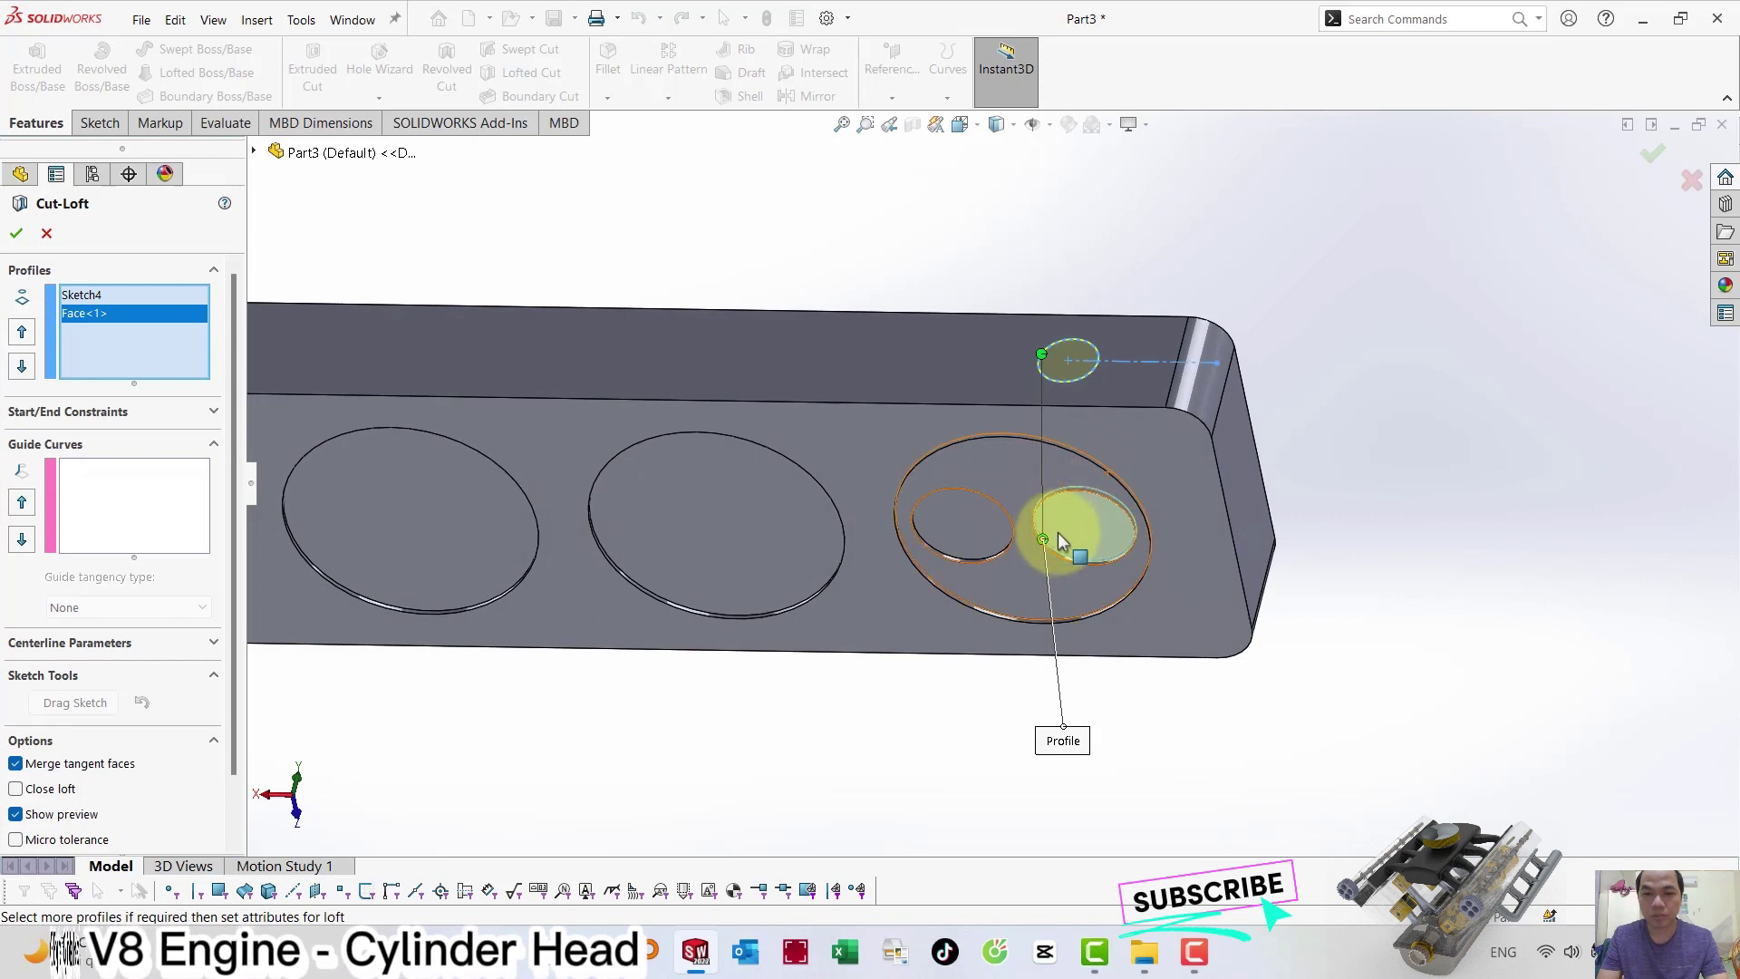
drag(1043, 543, 1074, 489)
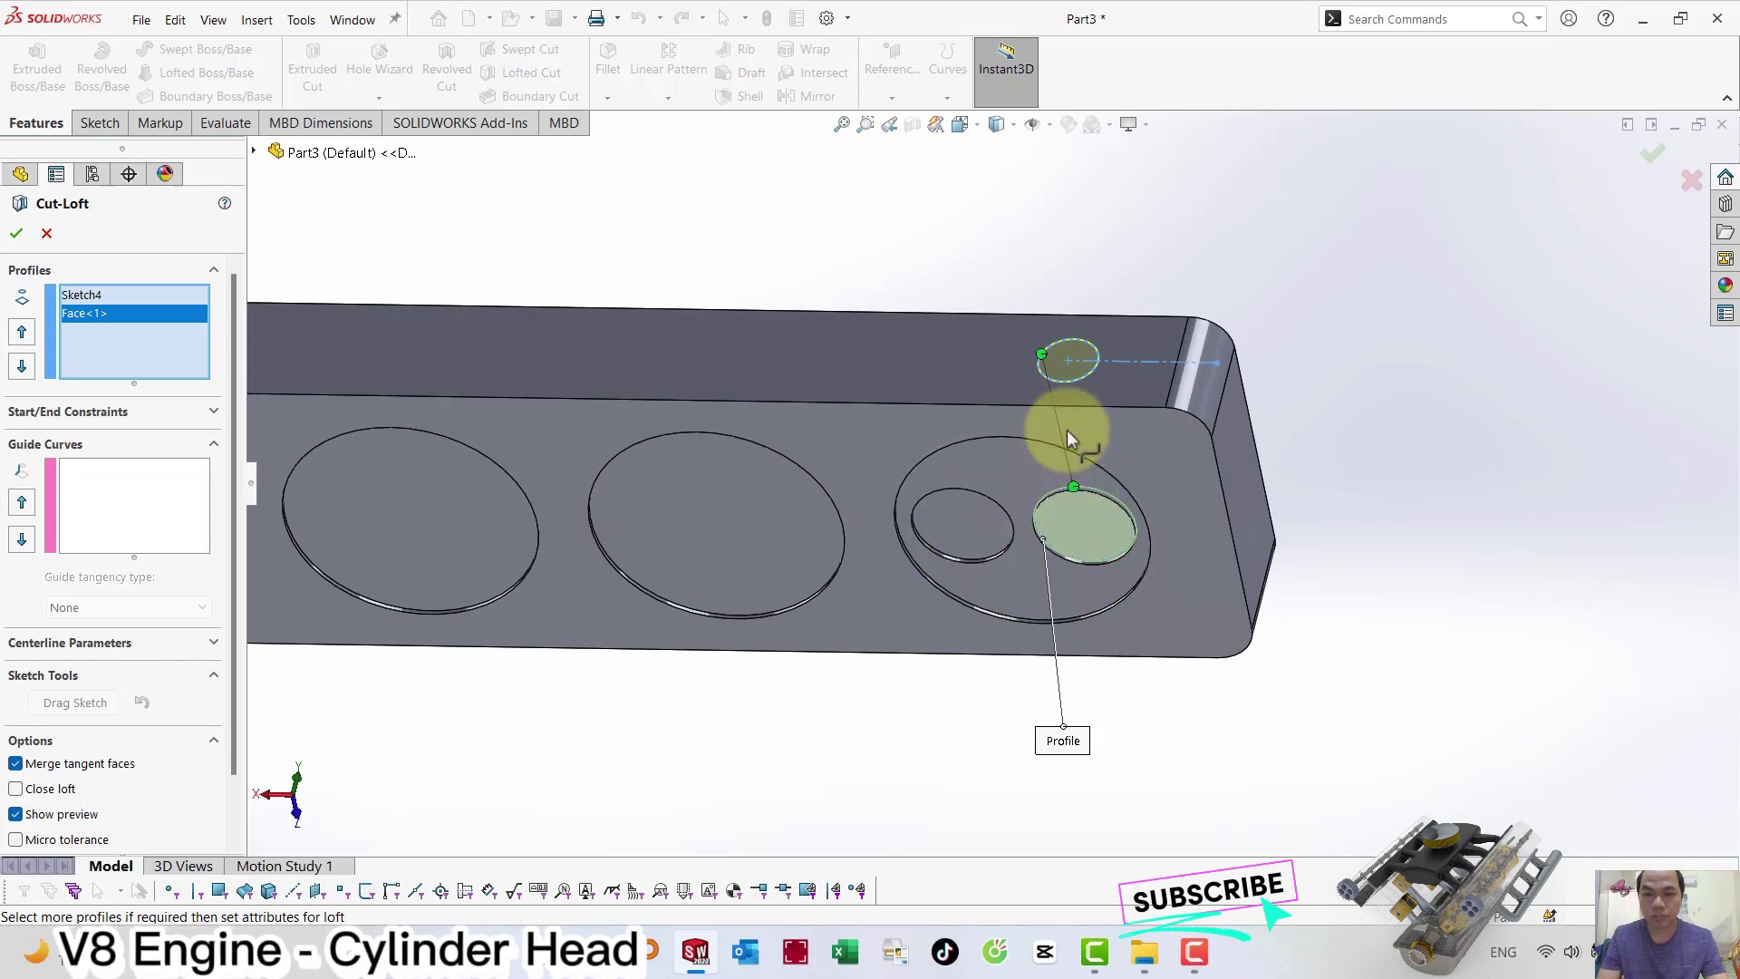
drag(1042, 355, 1060, 382)
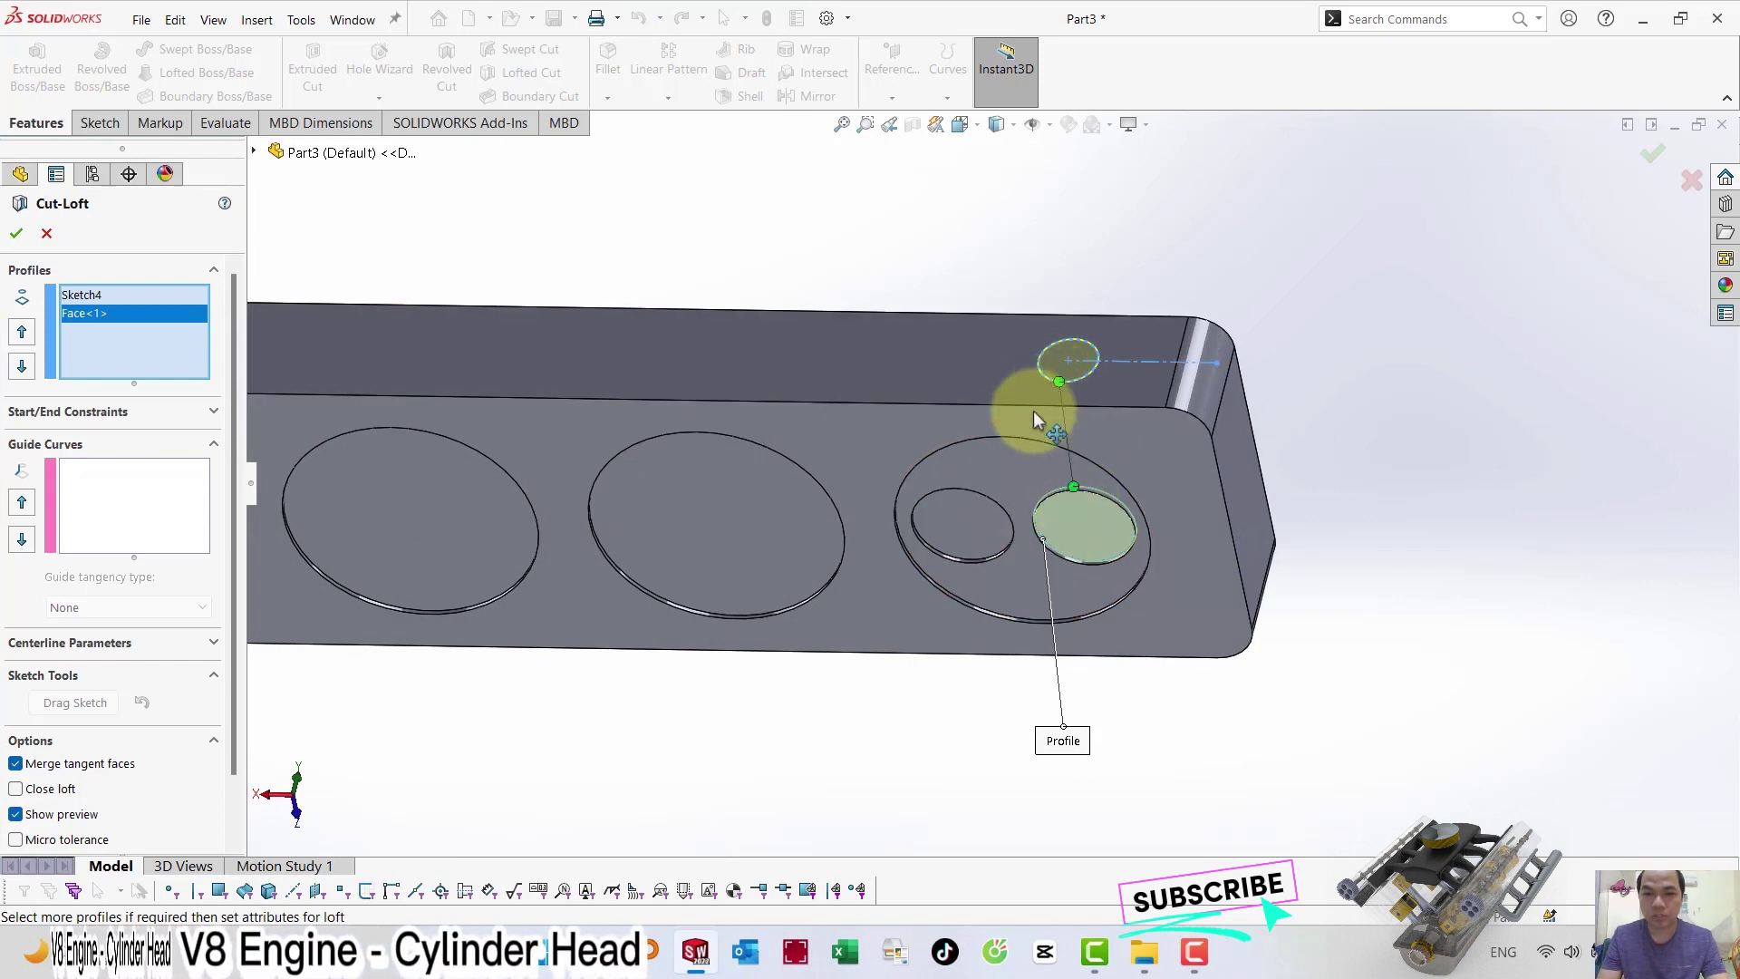
Set the loft's start and end constraints to Normal To Profile and confirm Cut-Loft1.
click(62, 411)
click(94, 461)
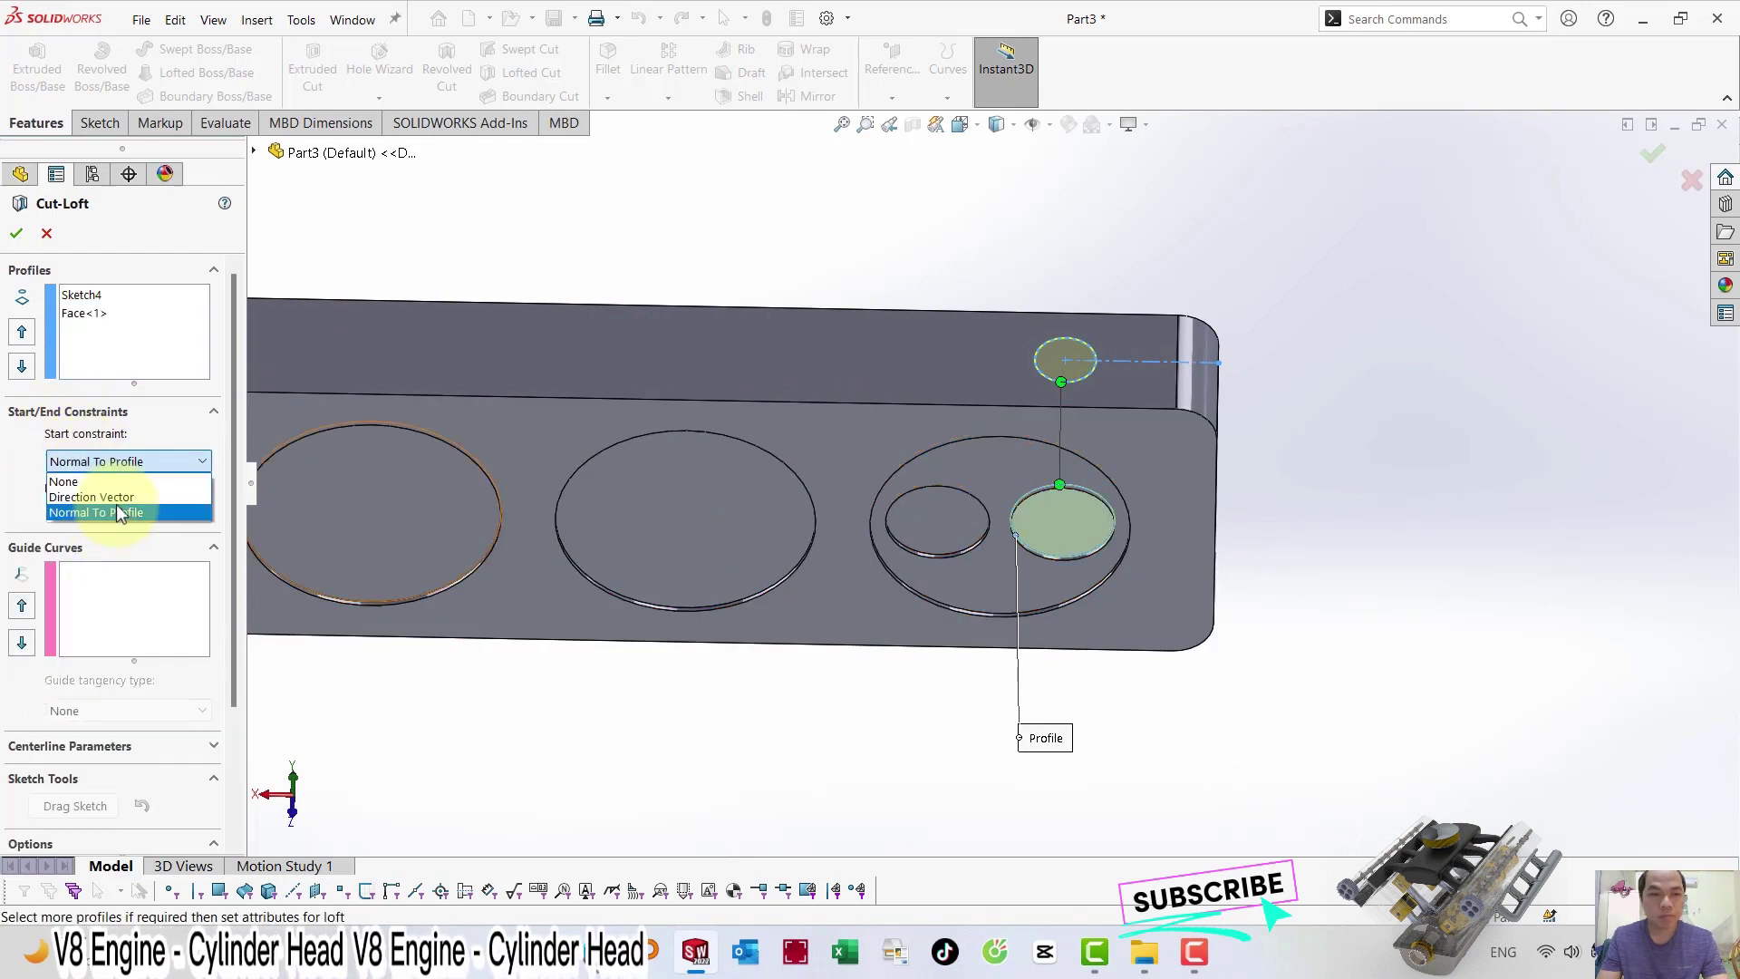
click(119, 513)
click(90, 600)
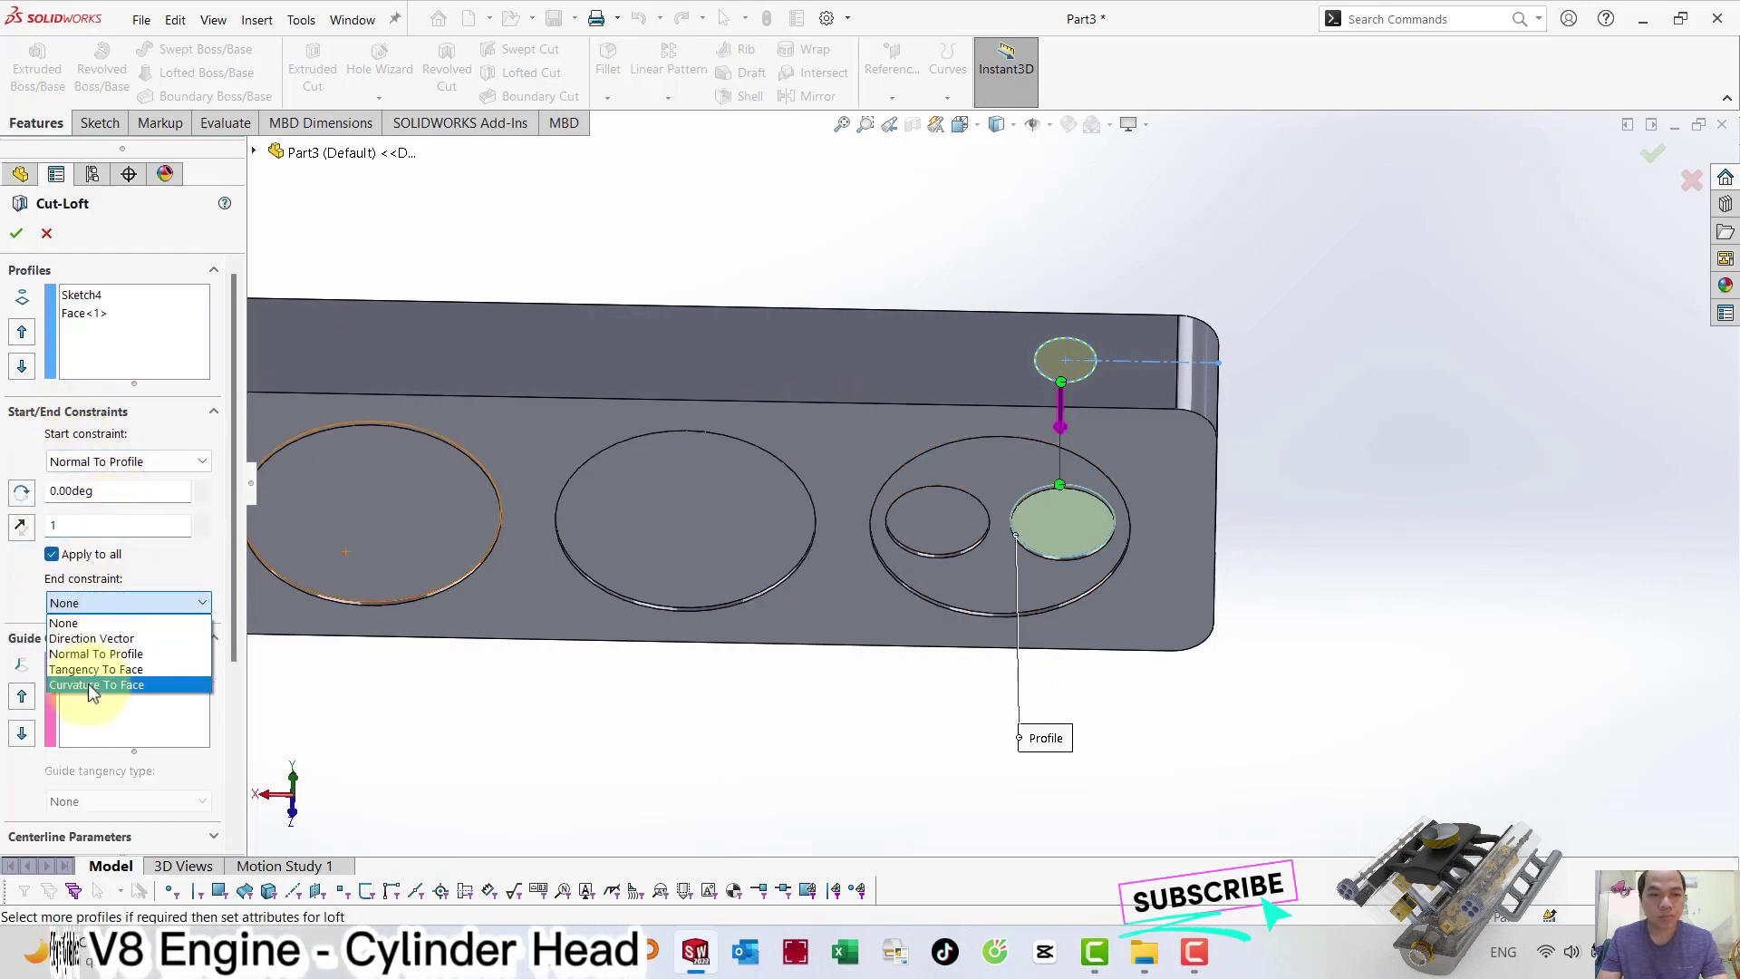
click(99, 653)
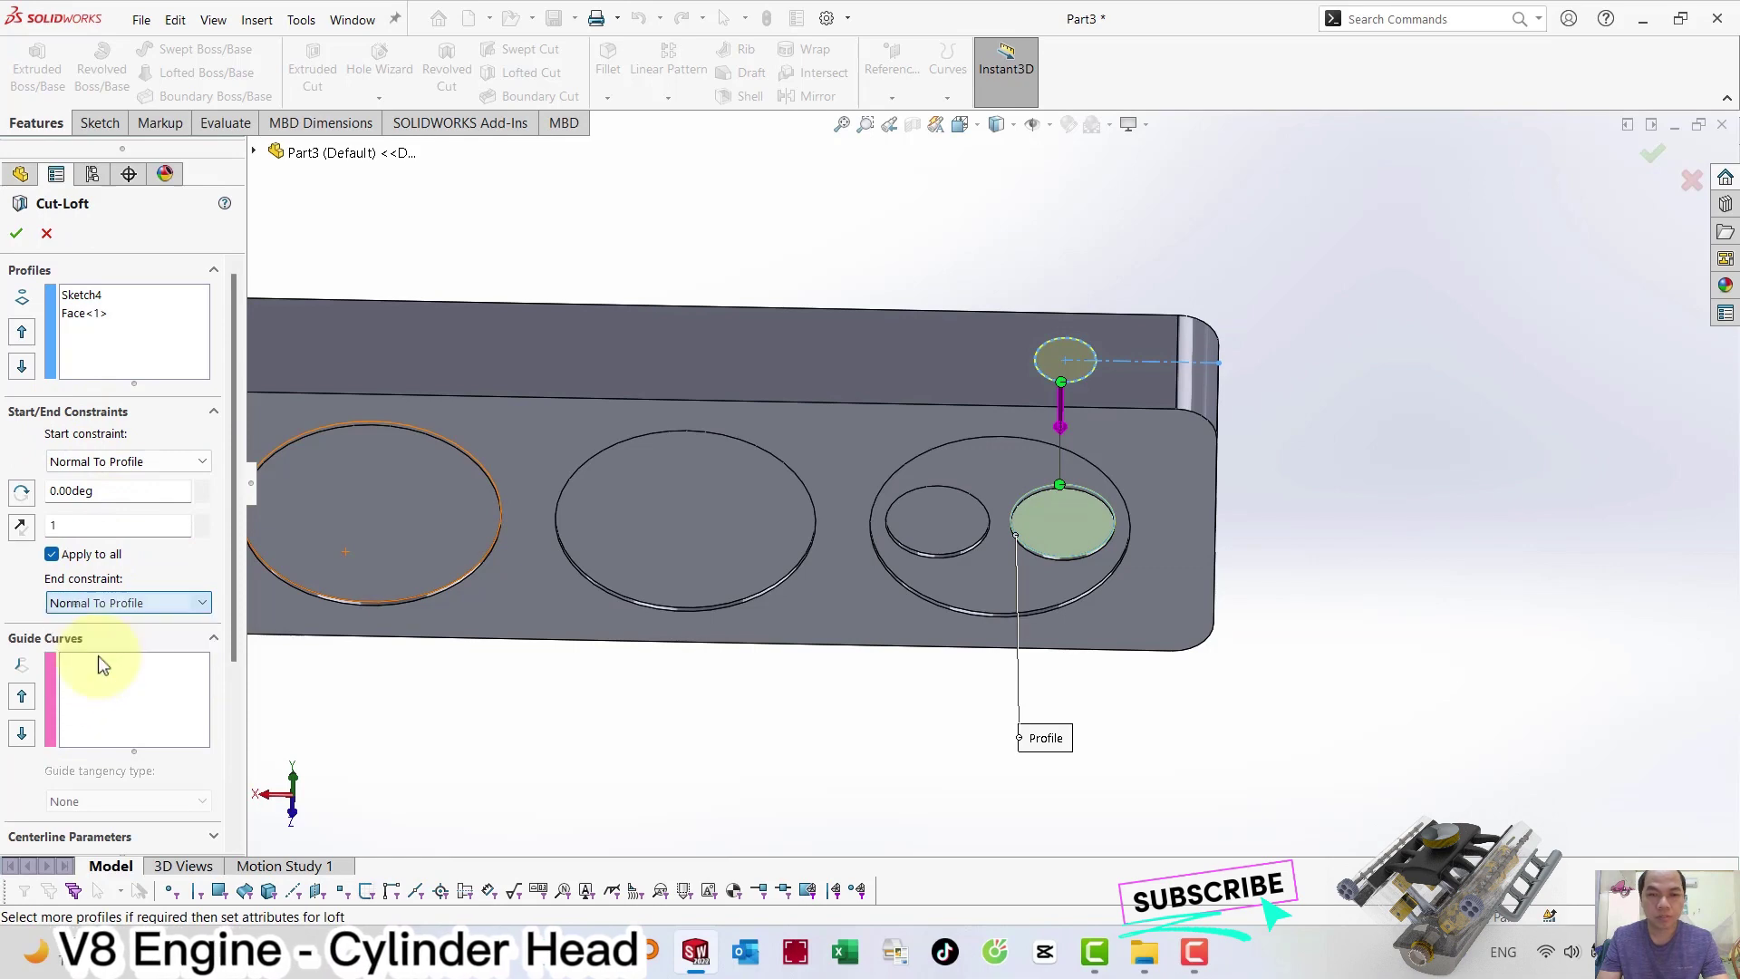
mouse_move(517, 532)
middle_down()
mouse_move(893, 494)
mouse_move(723, 466)
mouse_move(776, 388)
mouse_move(863, 439)
mouse_move(868, 533)
mouse_move(1056, 280)
mouse_move(1113, 453)
mouse_move(1259, 326)
mouse_move(1250, 194)
mouse_move(1240, 454)
middle_up()
click(28, 239)
Sketch on the top face a construction line from the left edge with a circle at its end.
right_drag(1459, 426, 1503, 297)
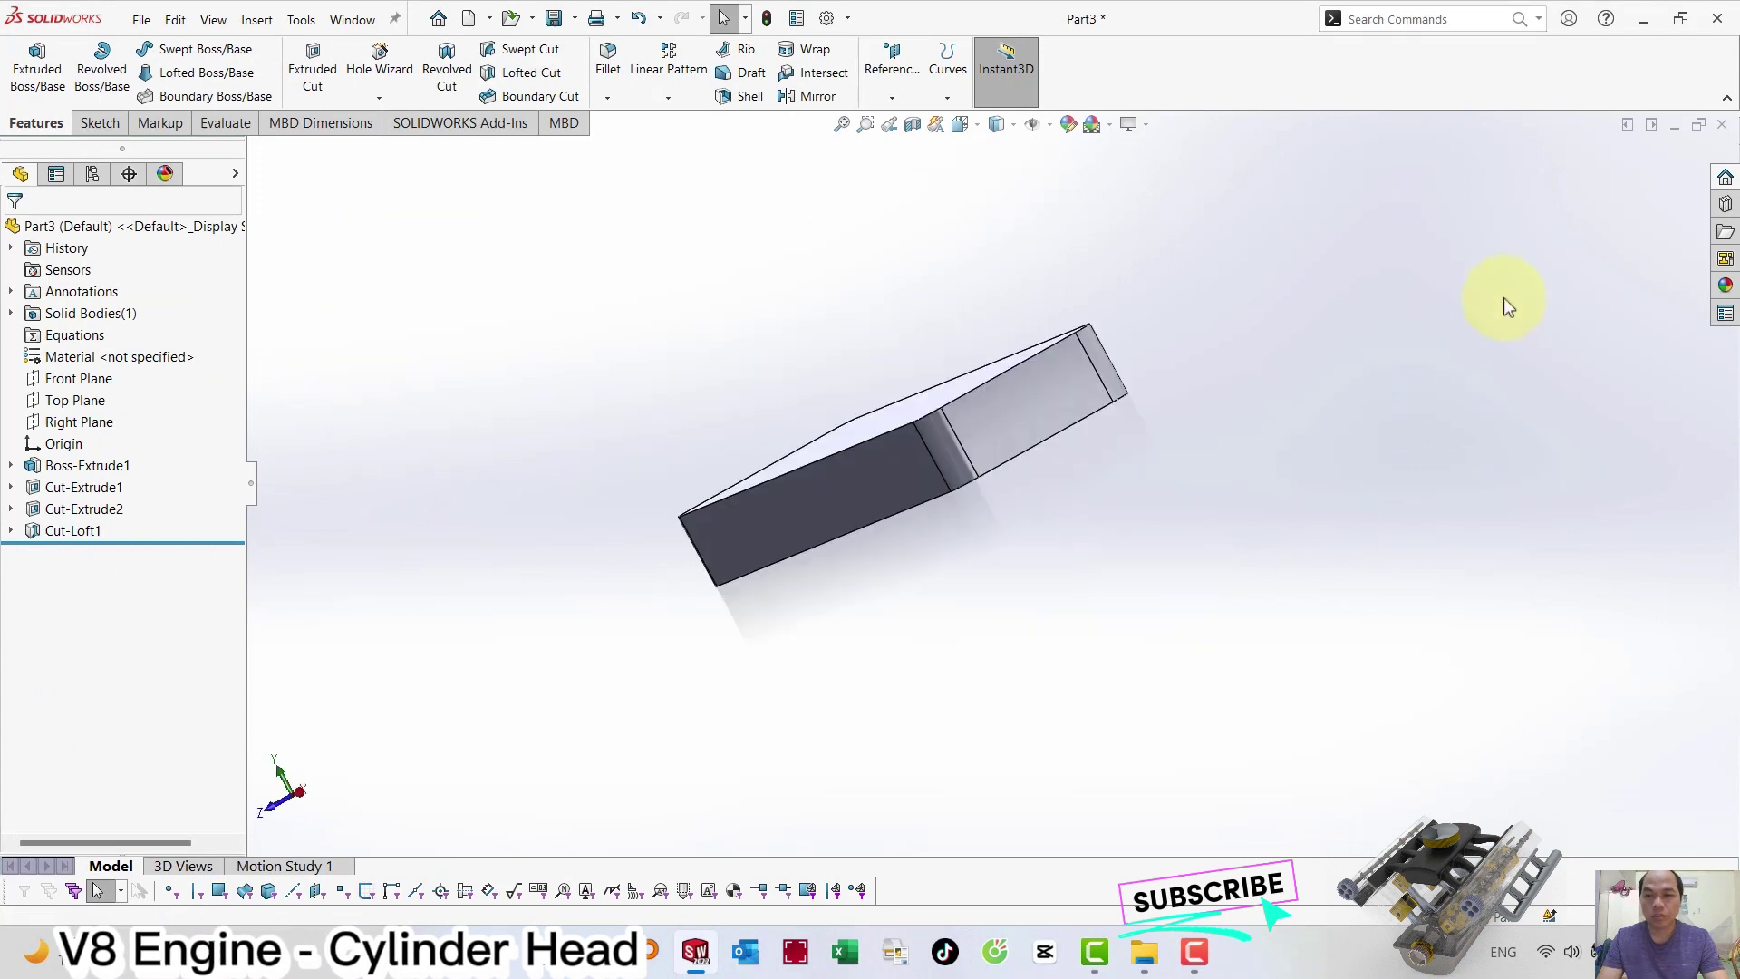
click(725, 476)
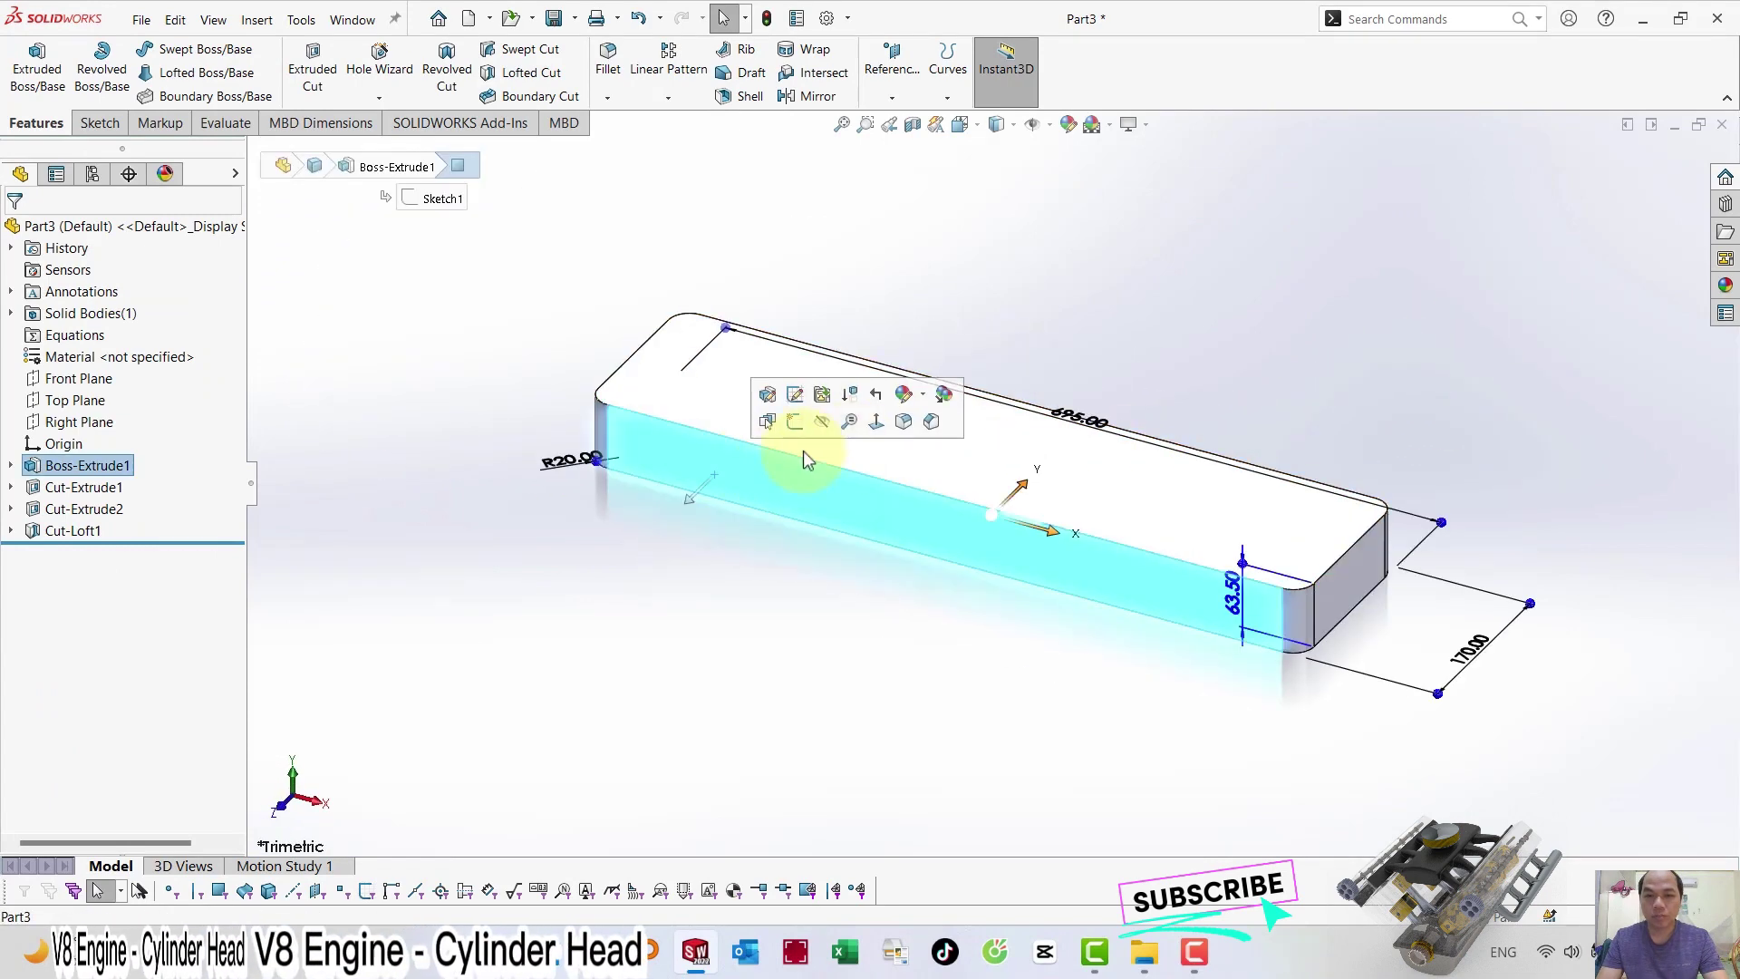
click(883, 426)
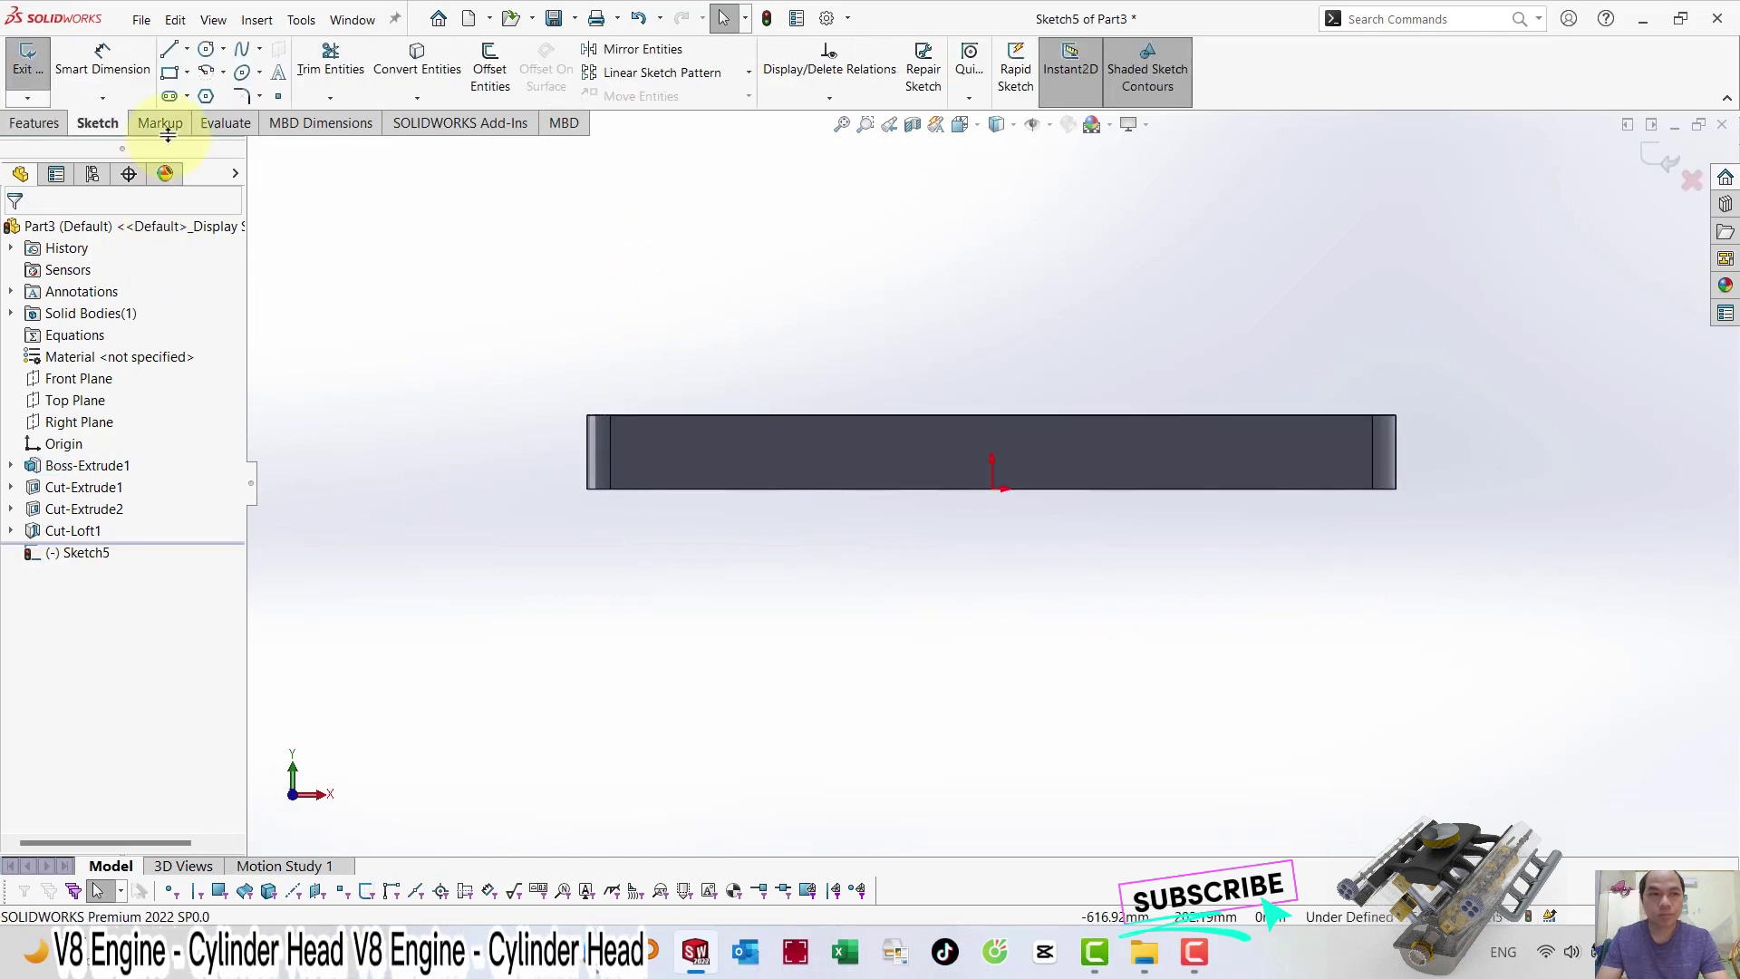
key(l)
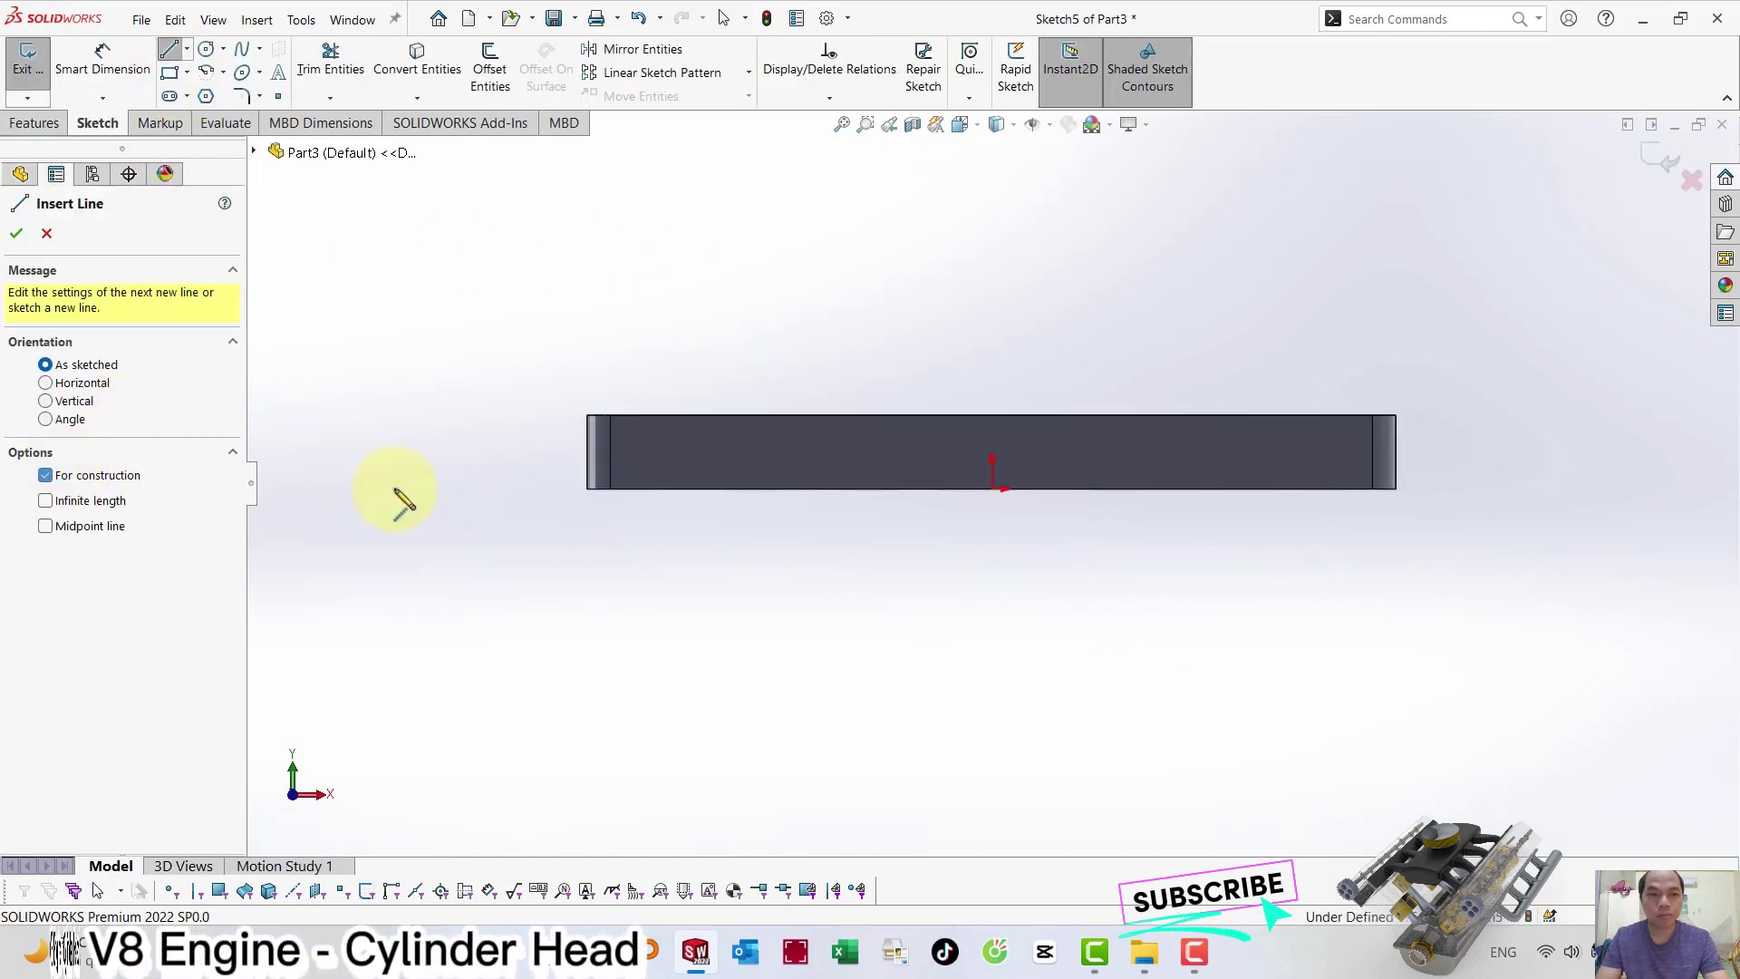
drag(587, 450, 677, 451)
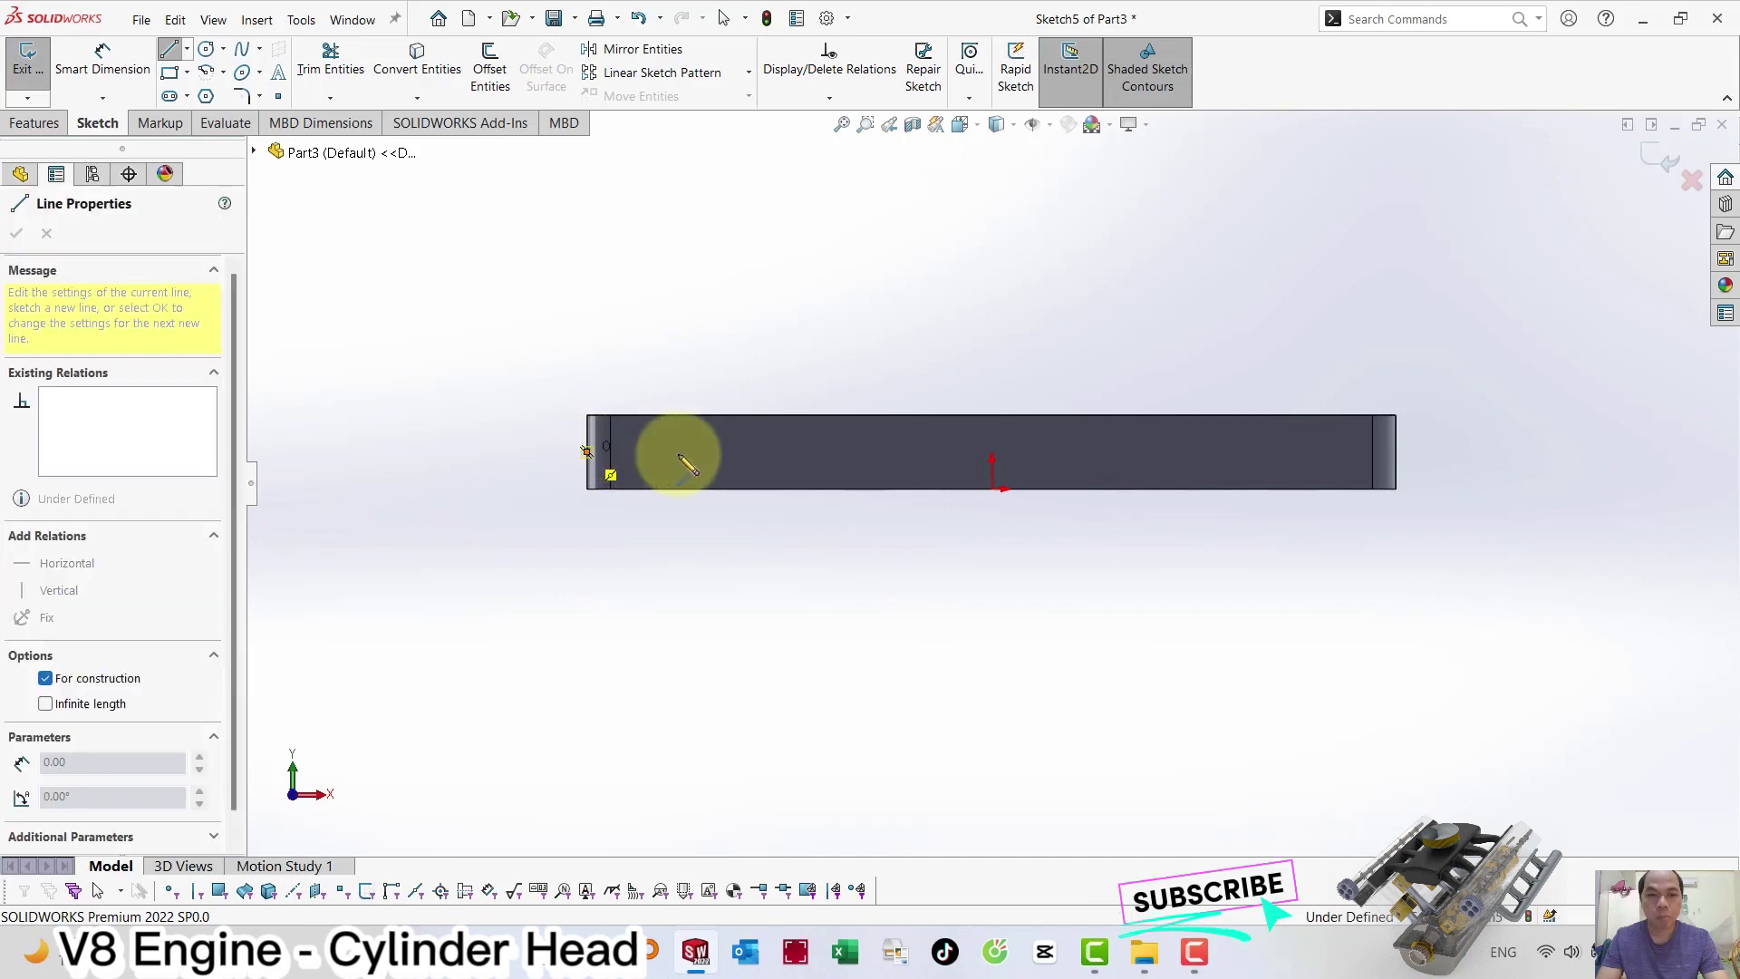
click(205, 50)
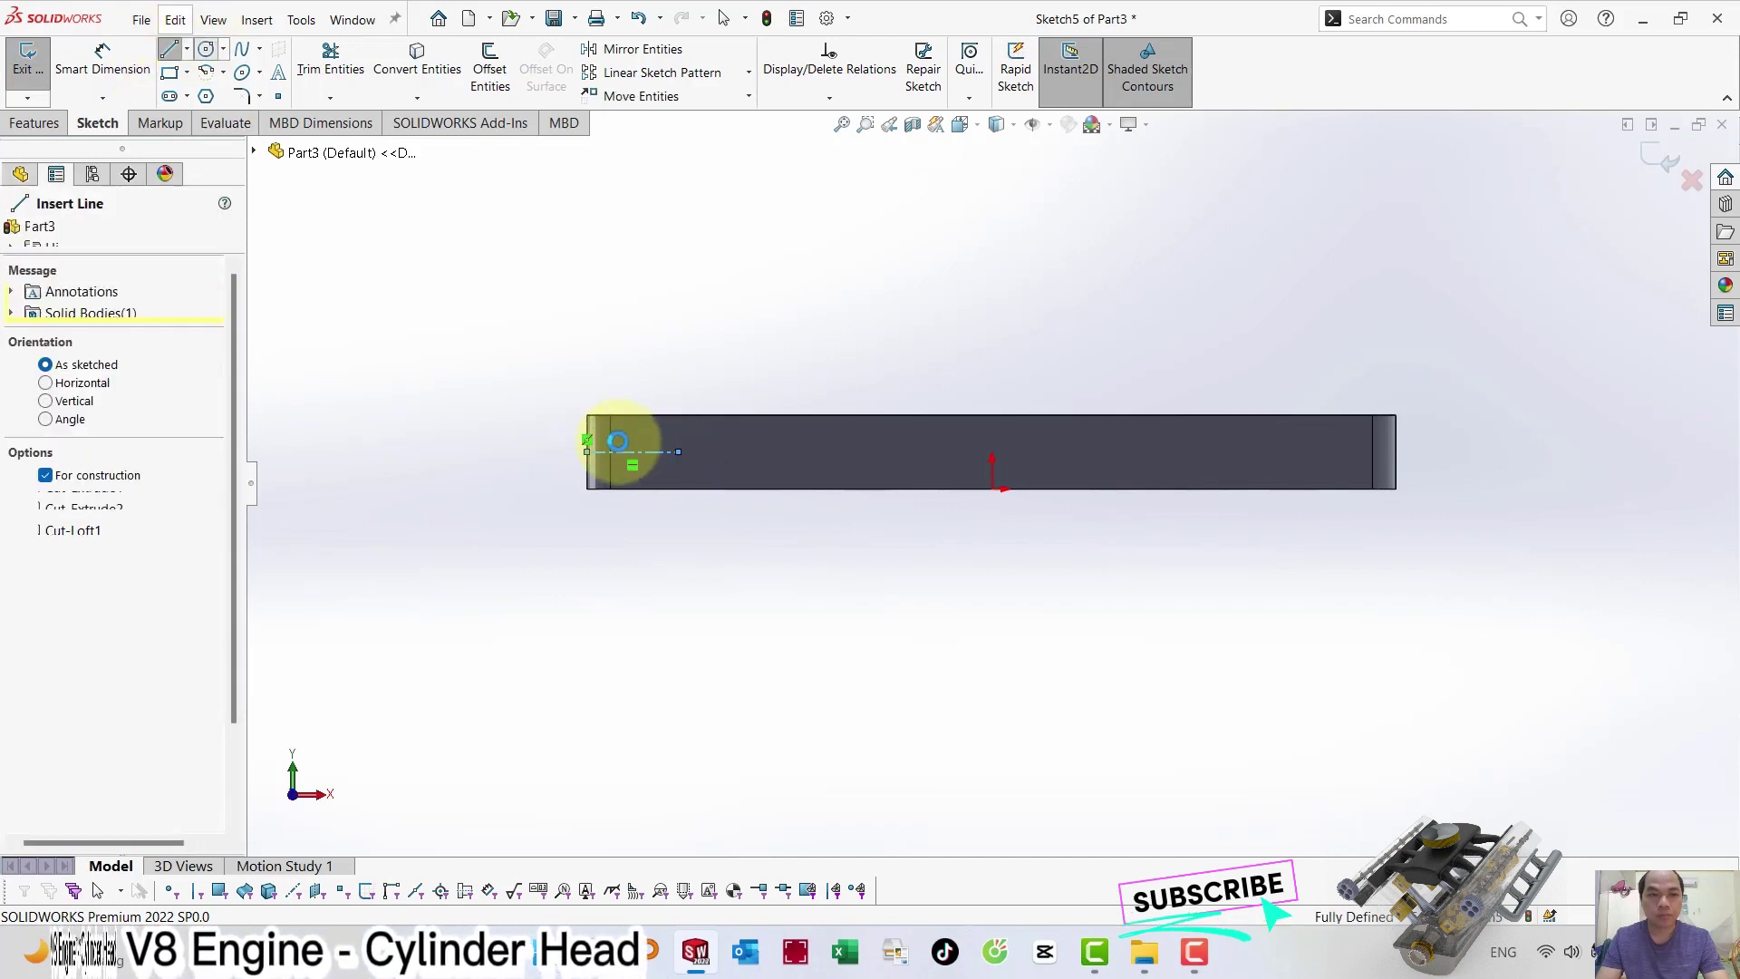
click(694, 470)
Dimension the circle to Ø30 and the construction line to 135.40, then exit the sketch.
click(107, 59)
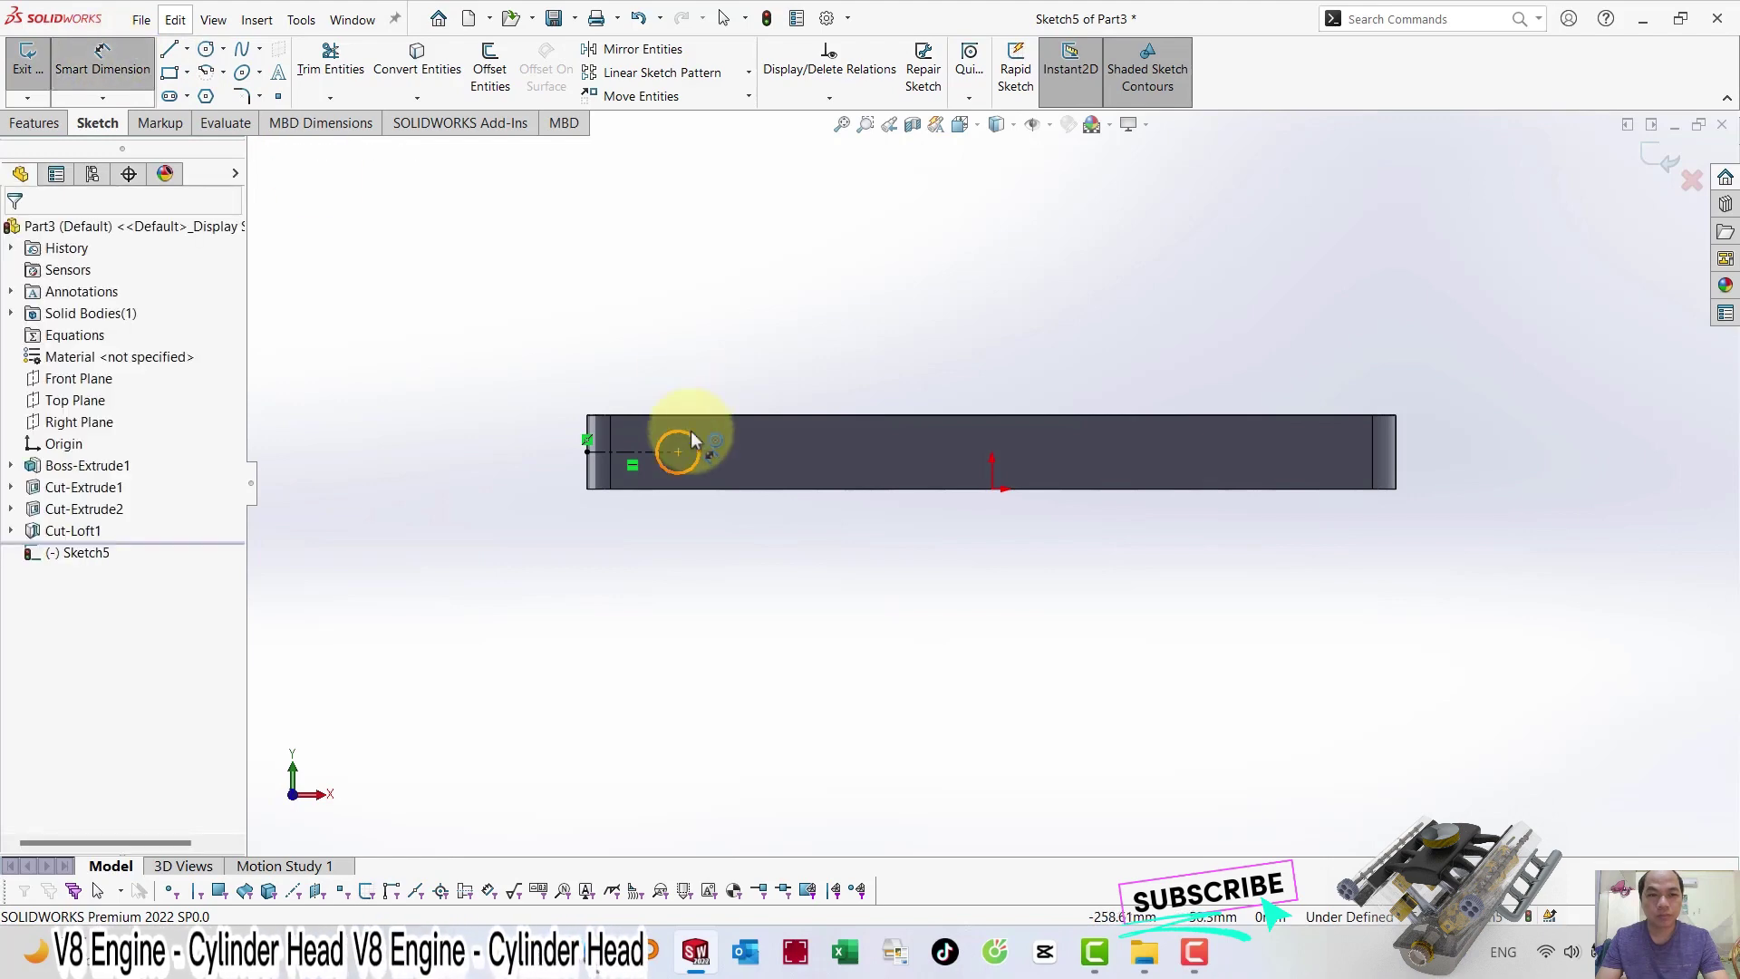
click(684, 431)
click(698, 370)
text(30)
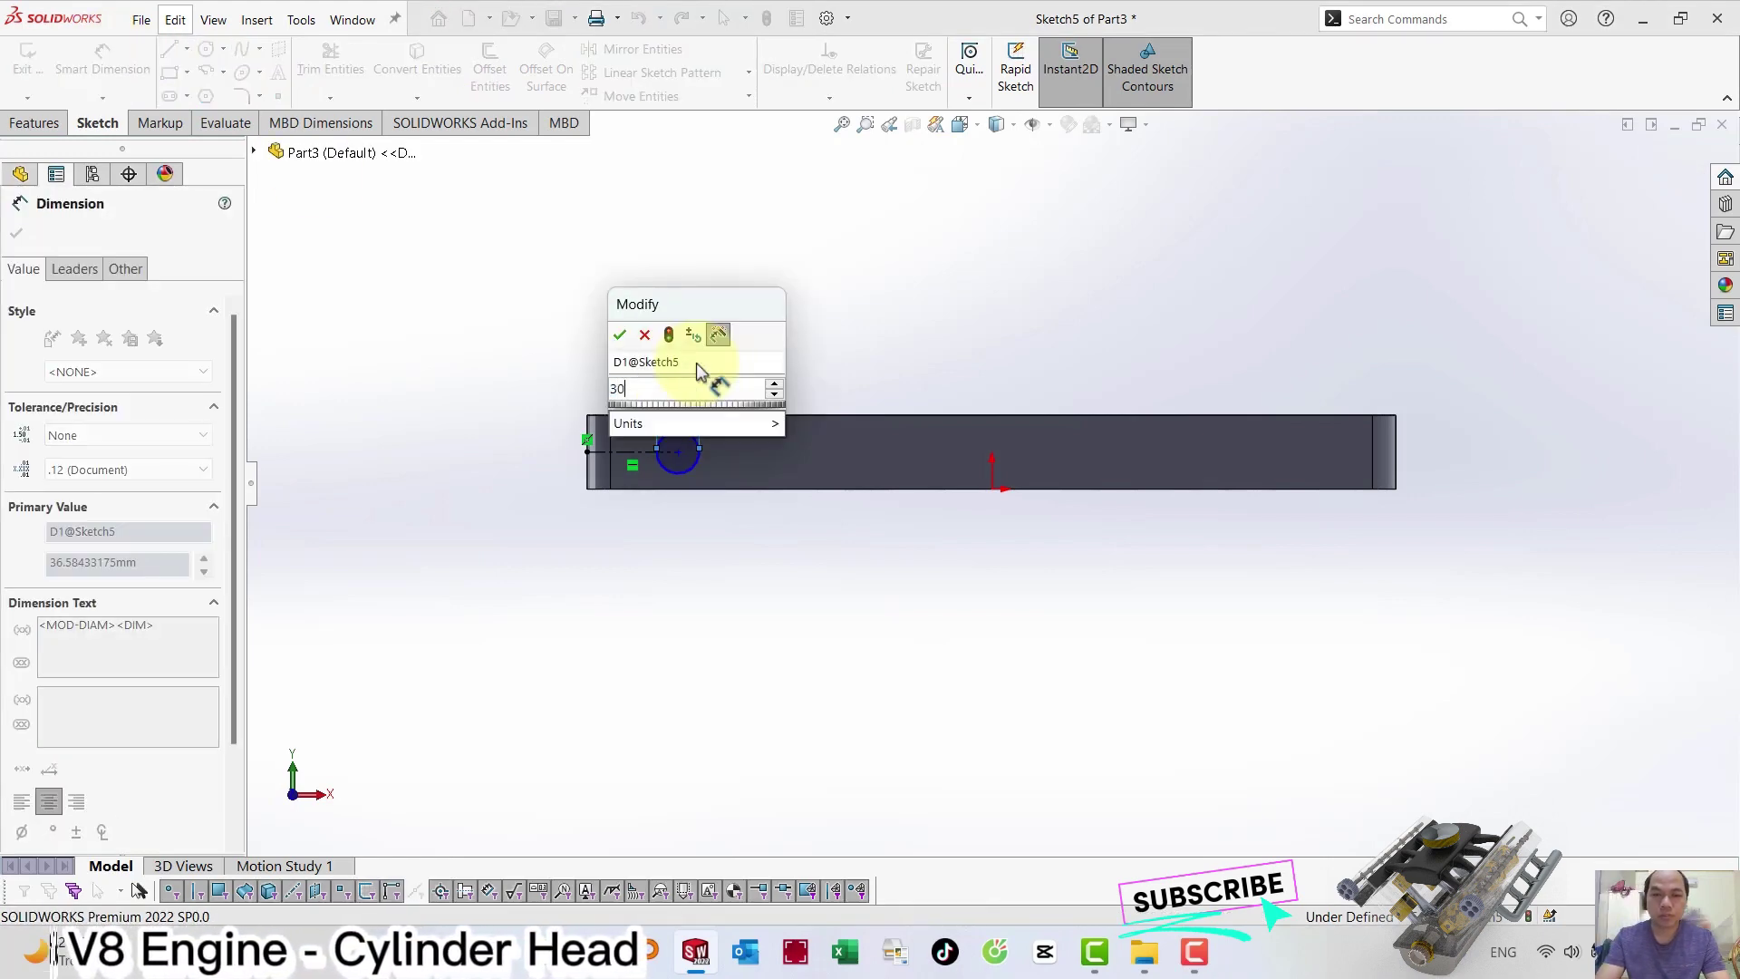
key(Return)
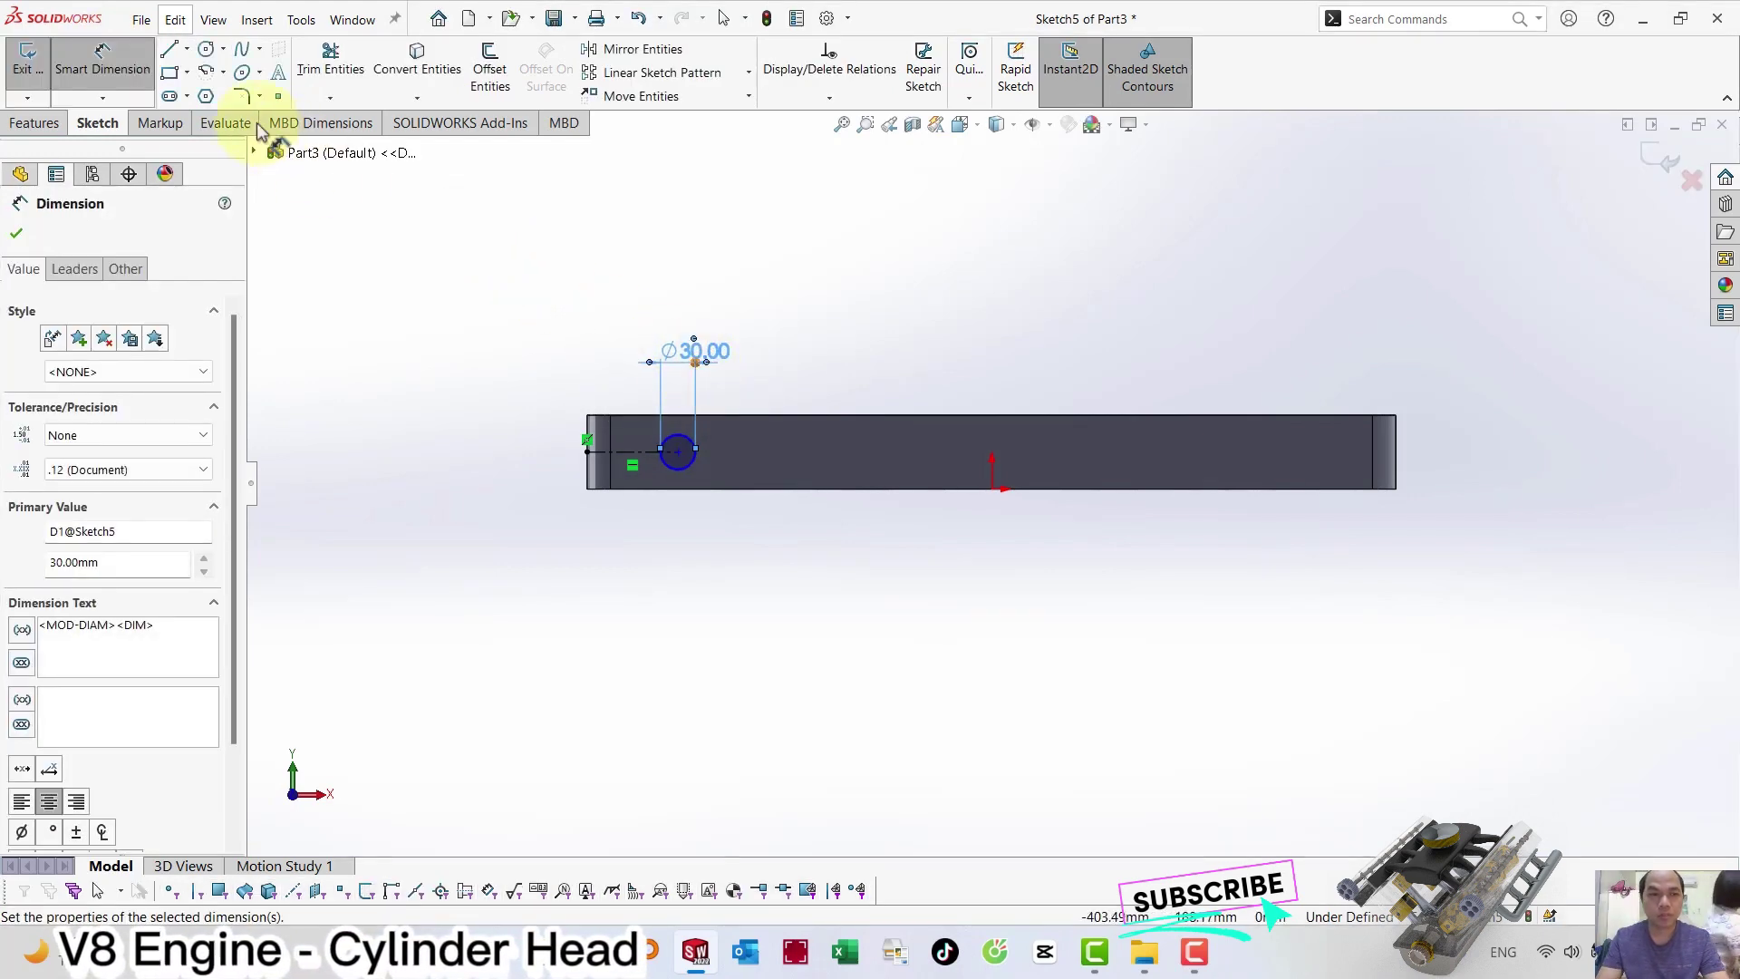
click(632, 462)
click(640, 580)
text(1)
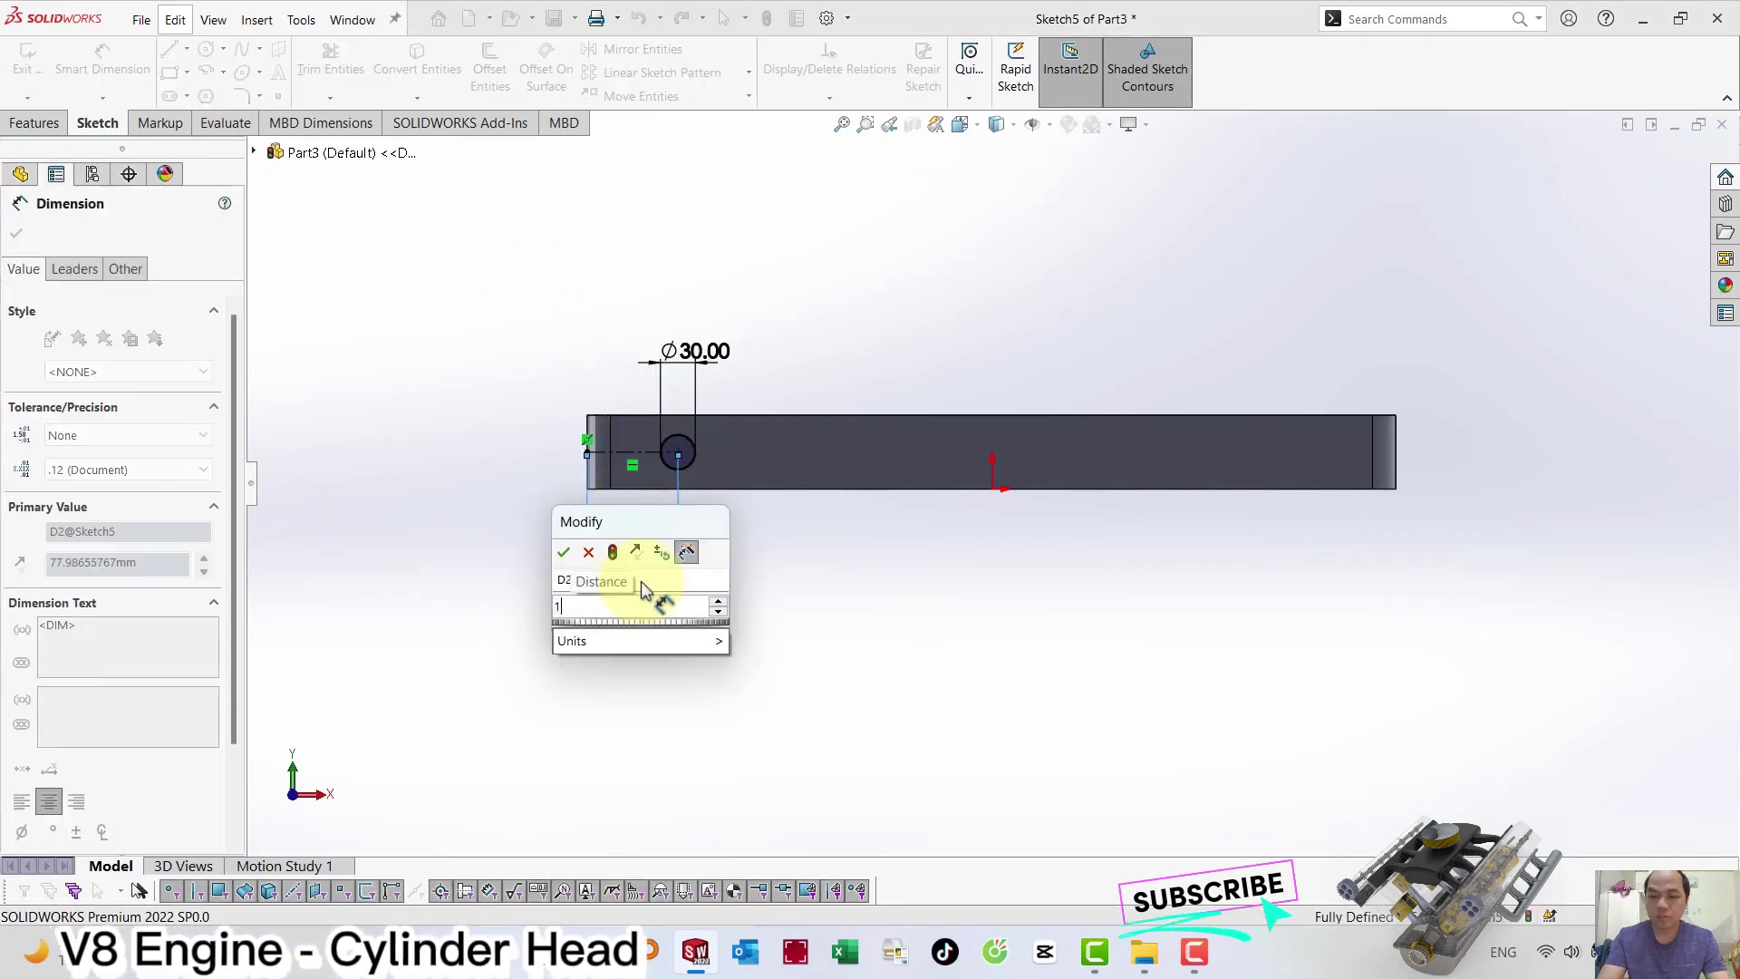
text(35.402)
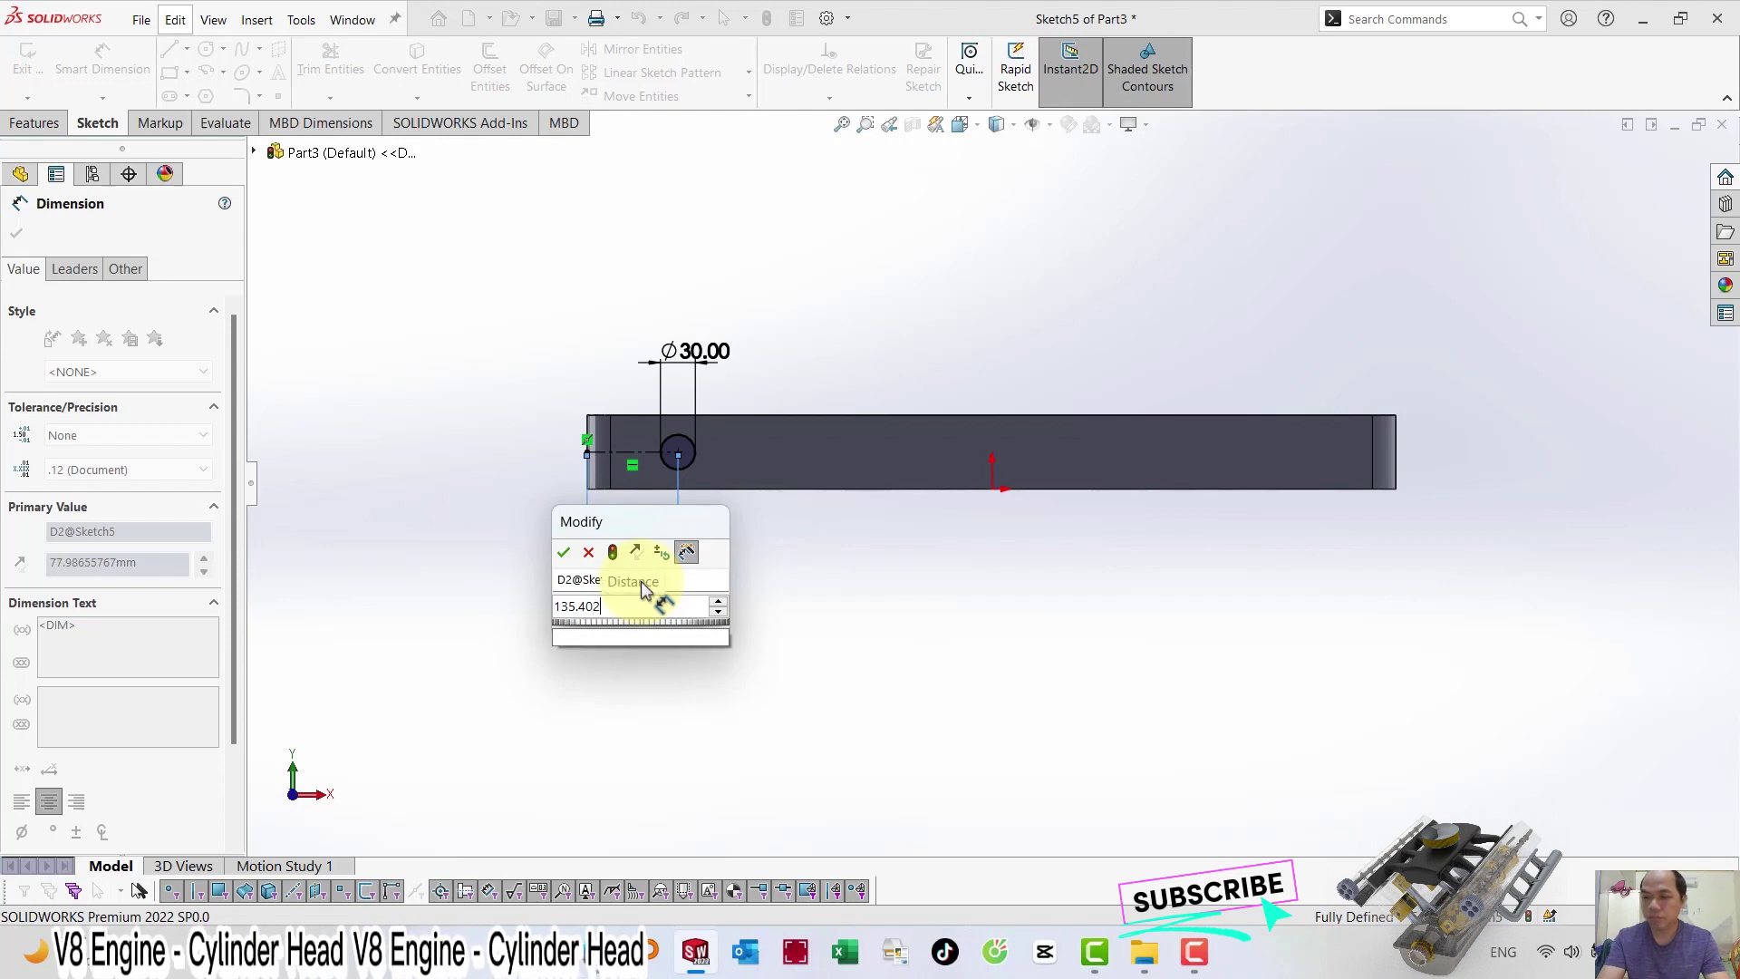
key(Return)
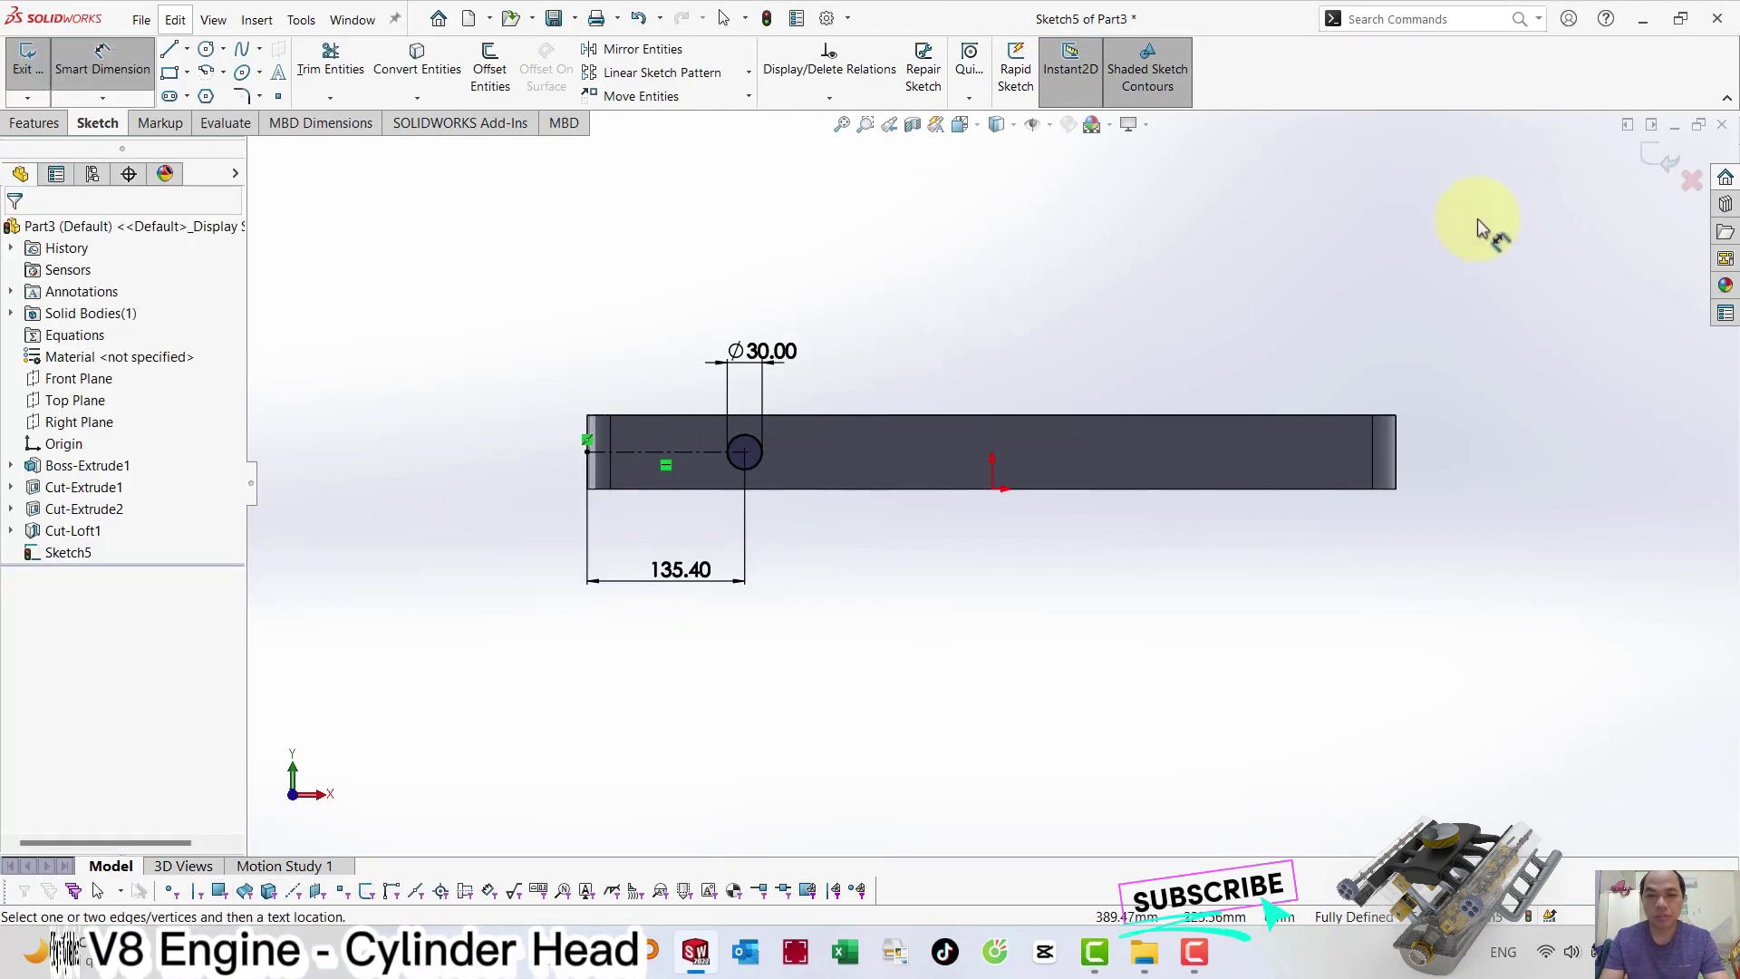
key(ctrl+b)
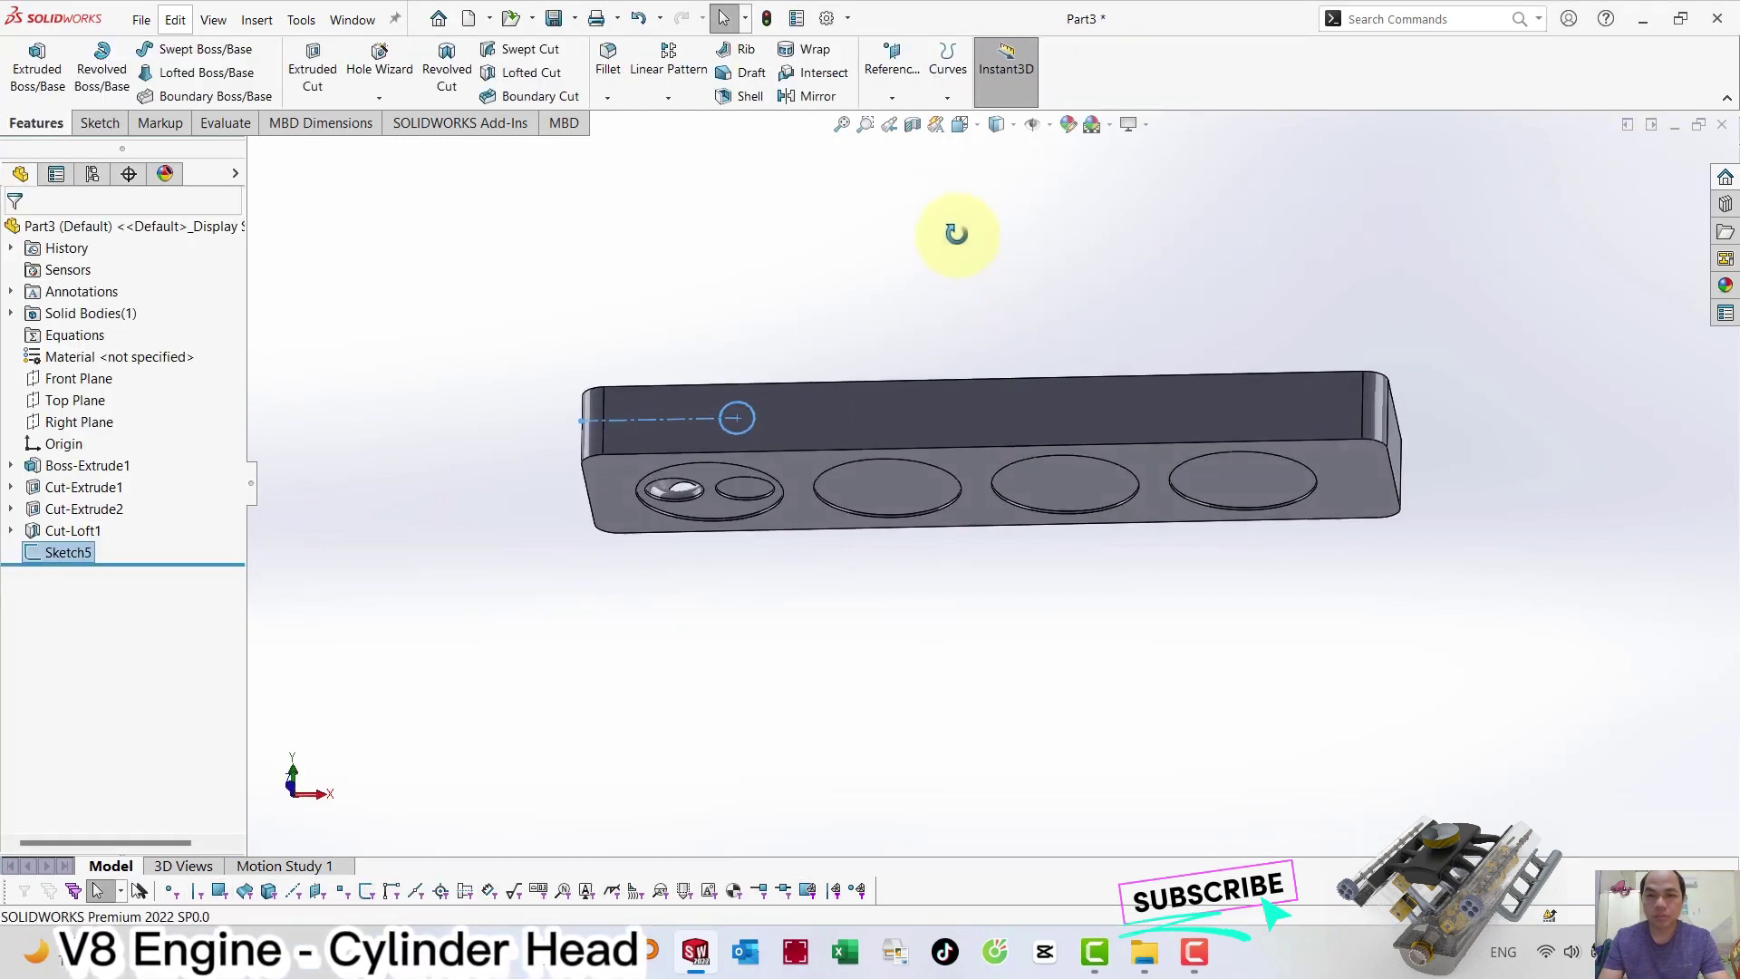
Loft from Sketch5 to the other small circular face, aligning the profile connectors.
click(515, 76)
click(741, 482)
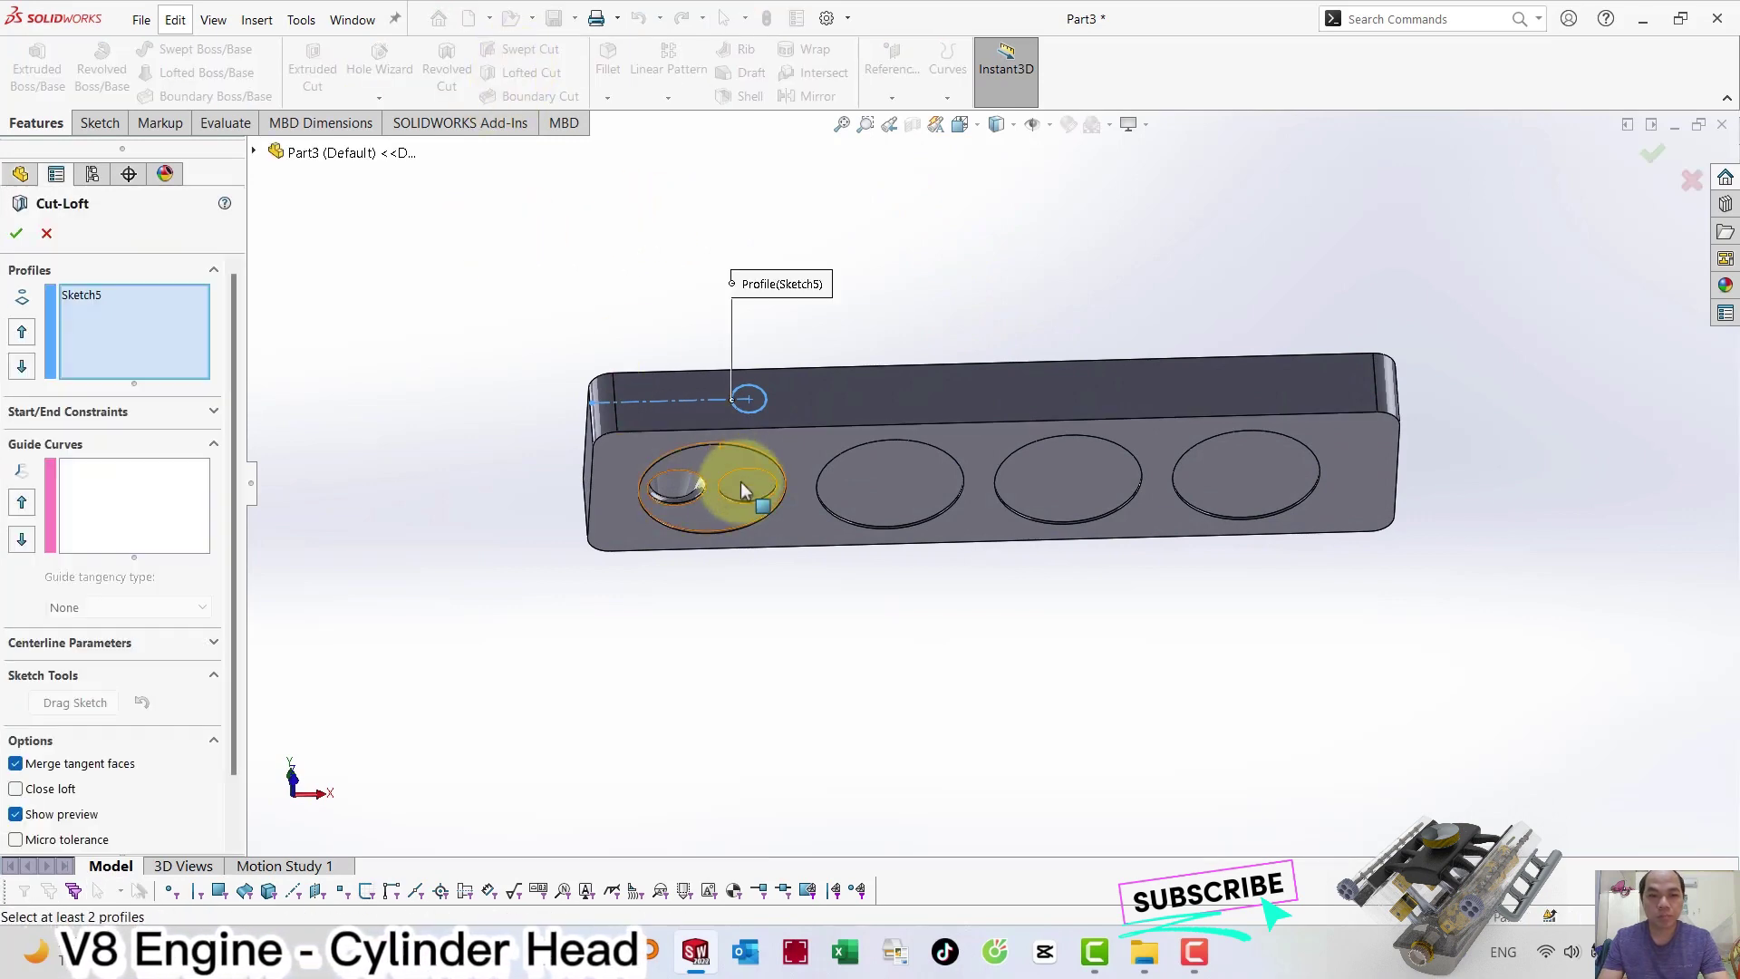
scroll(749, 388, down, 2)
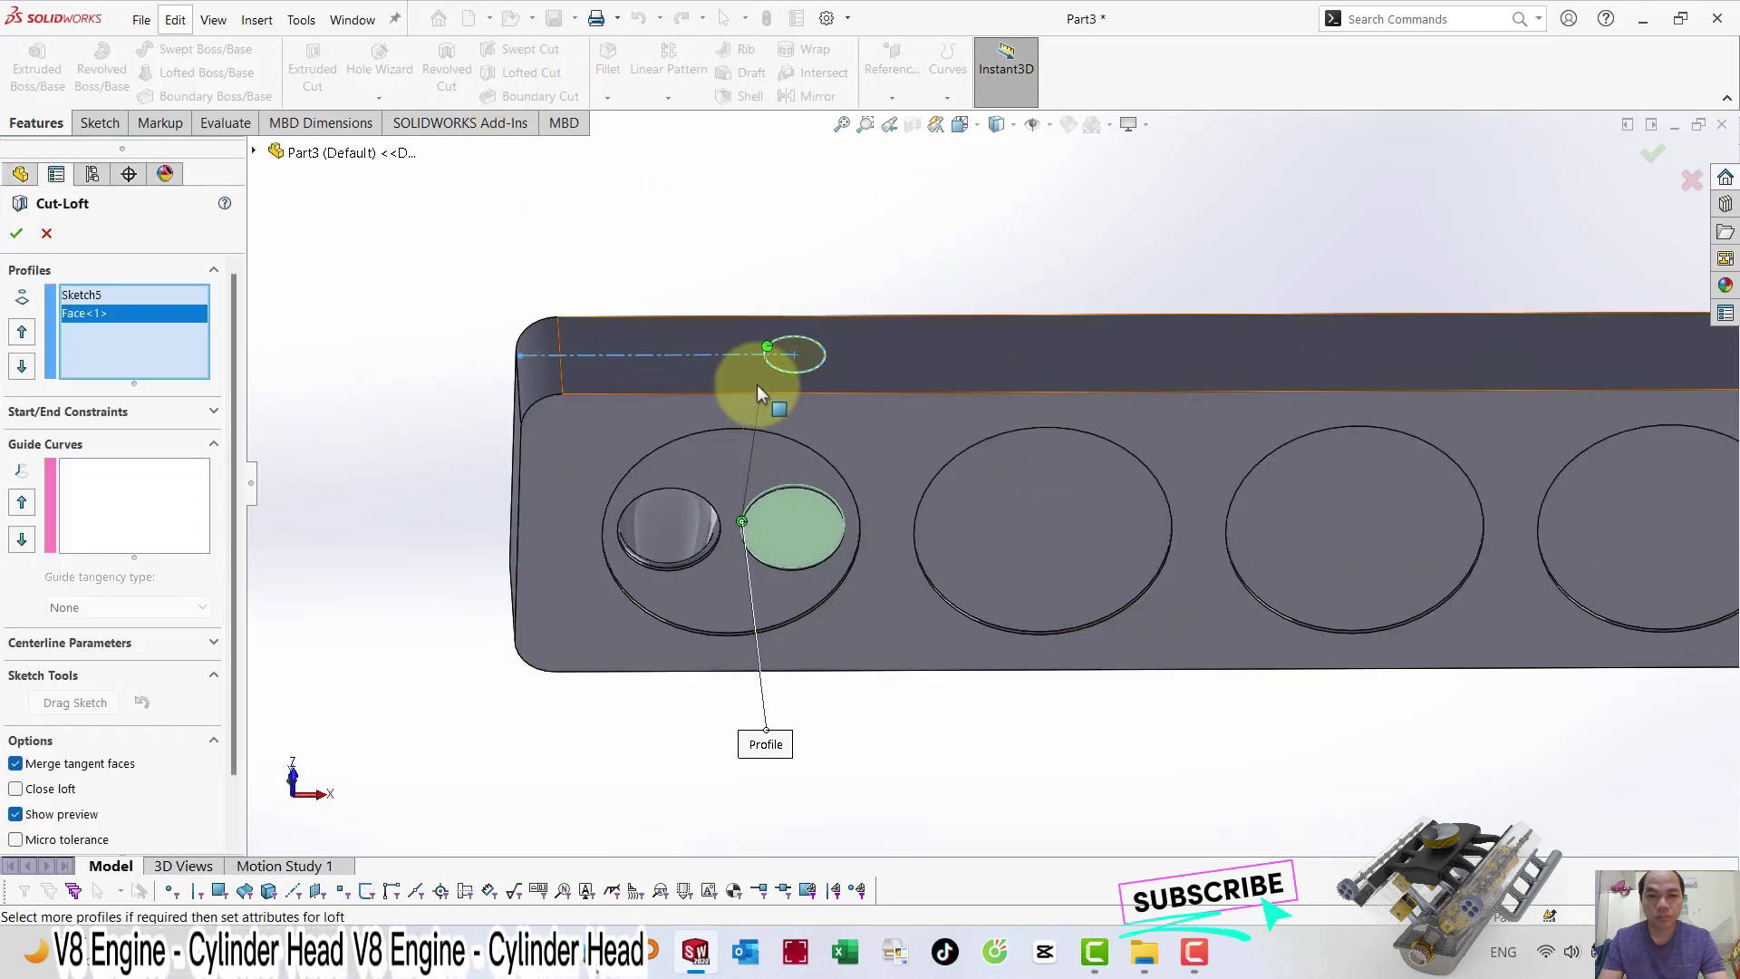
scroll(797, 353, down, 2)
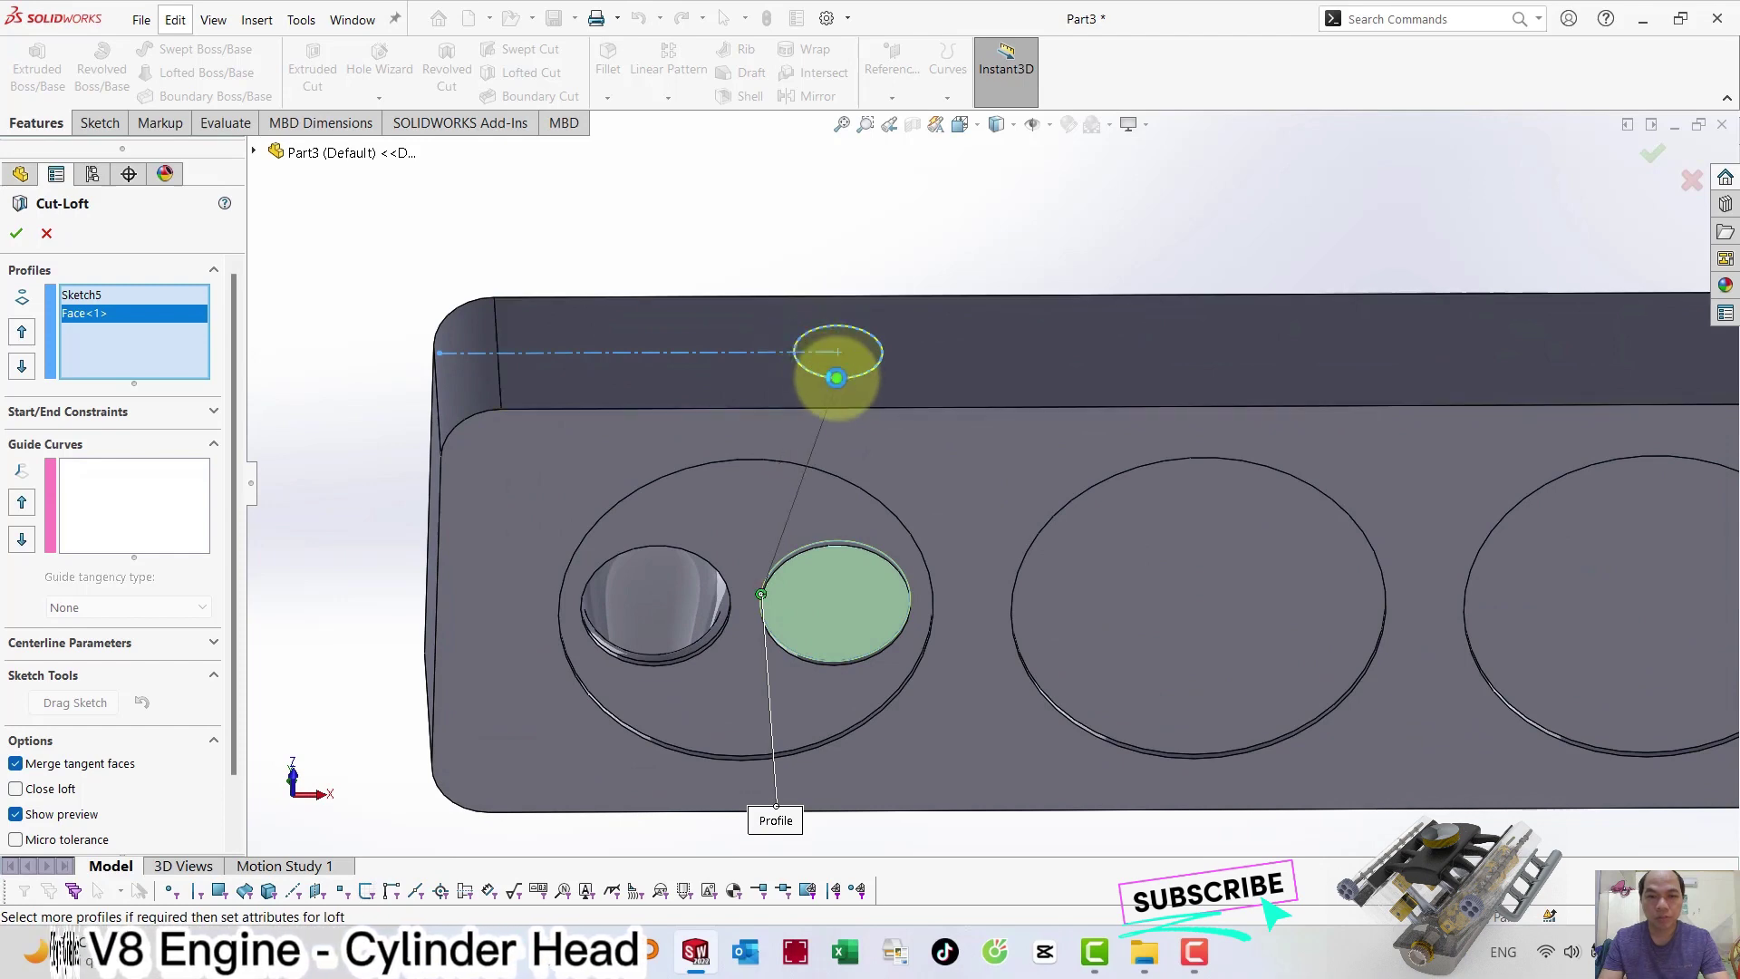
click(764, 600)
click(824, 561)
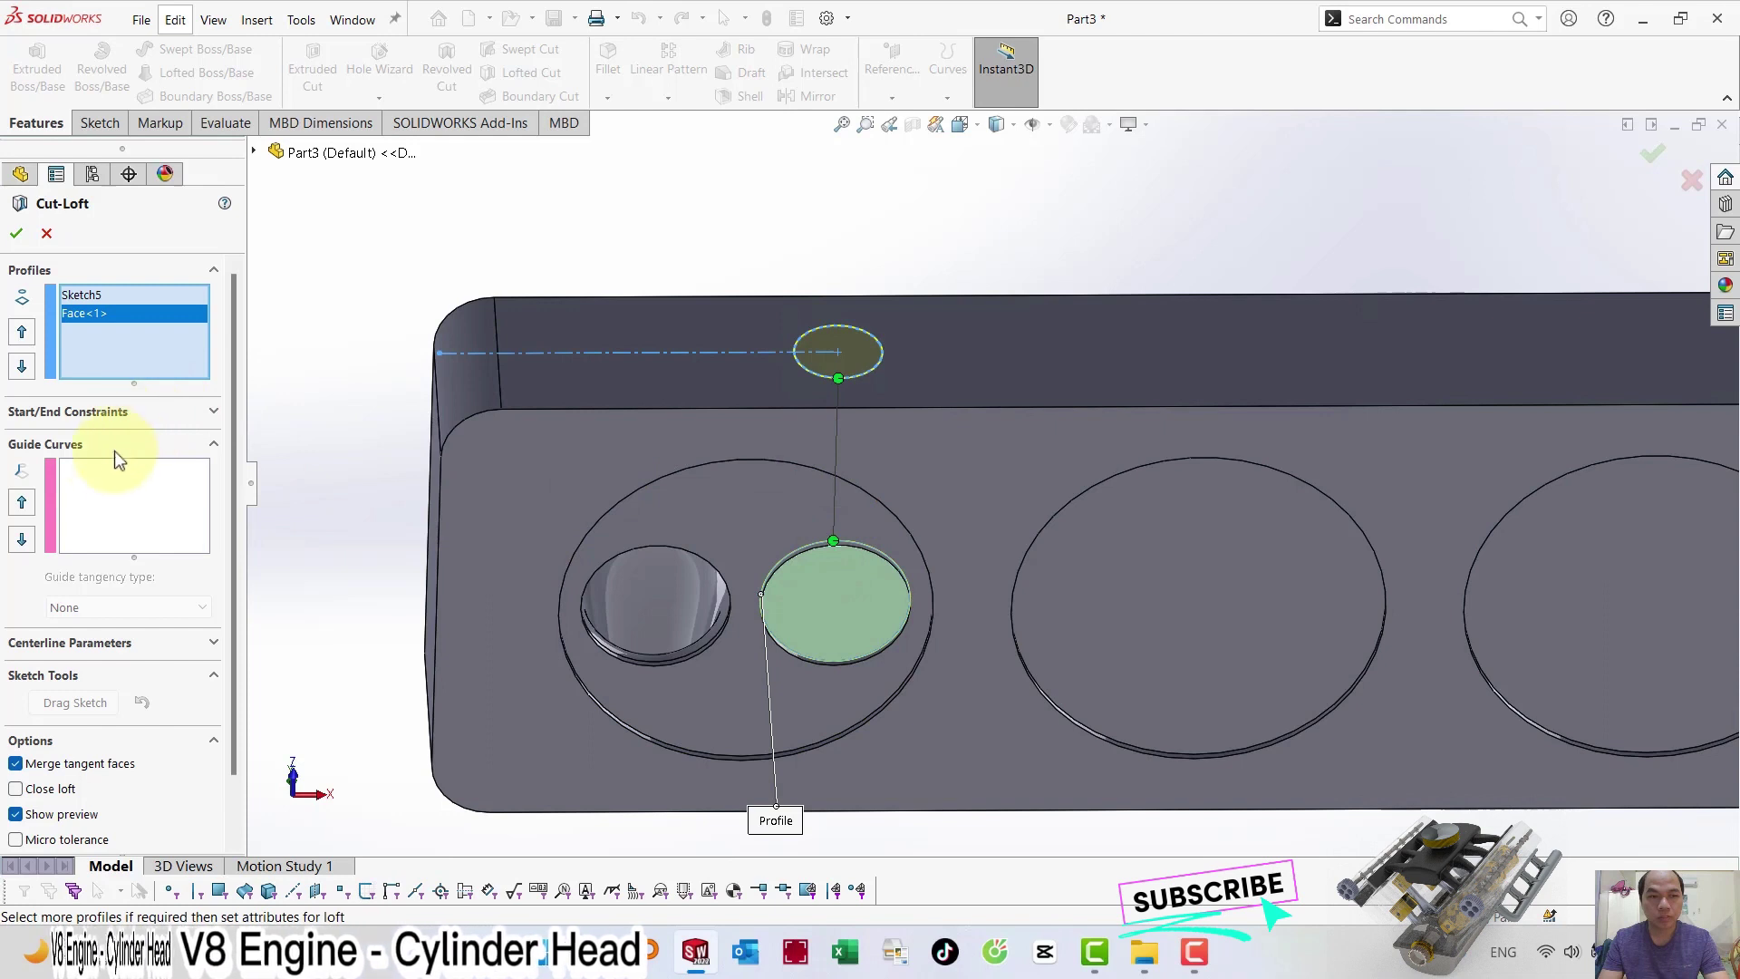
Set start and end constraints to Normal To Profile and confirm Cut-Loft2.
click(87, 412)
click(68, 461)
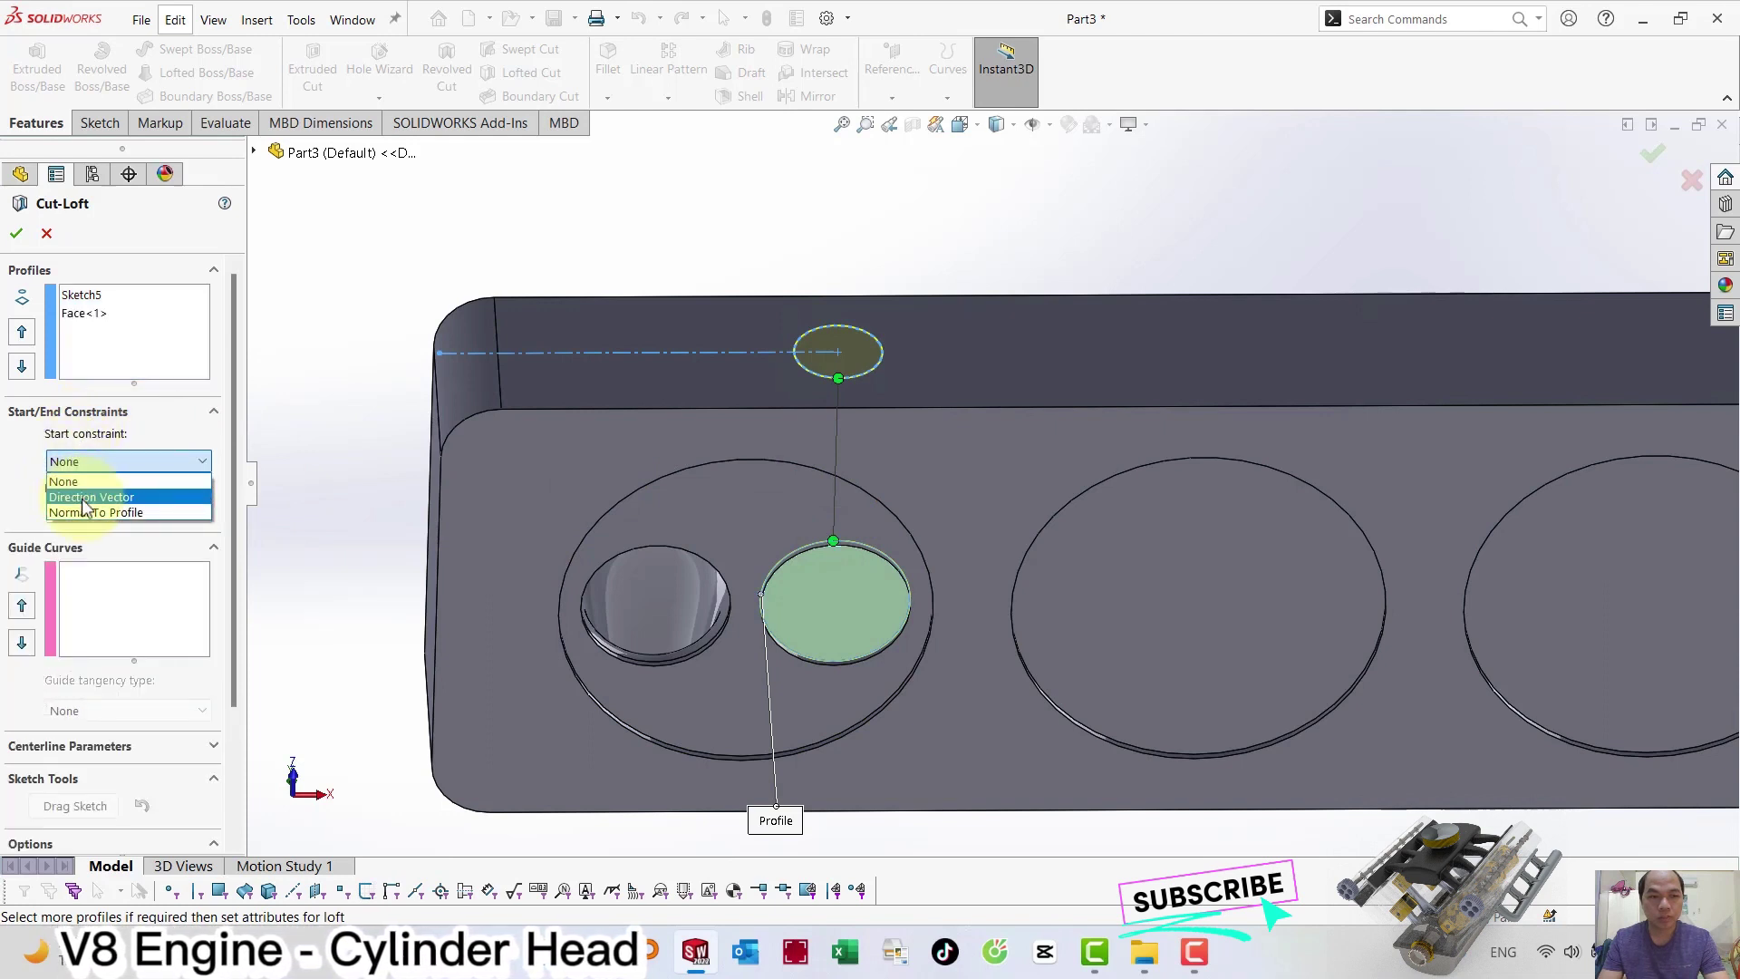
click(87, 513)
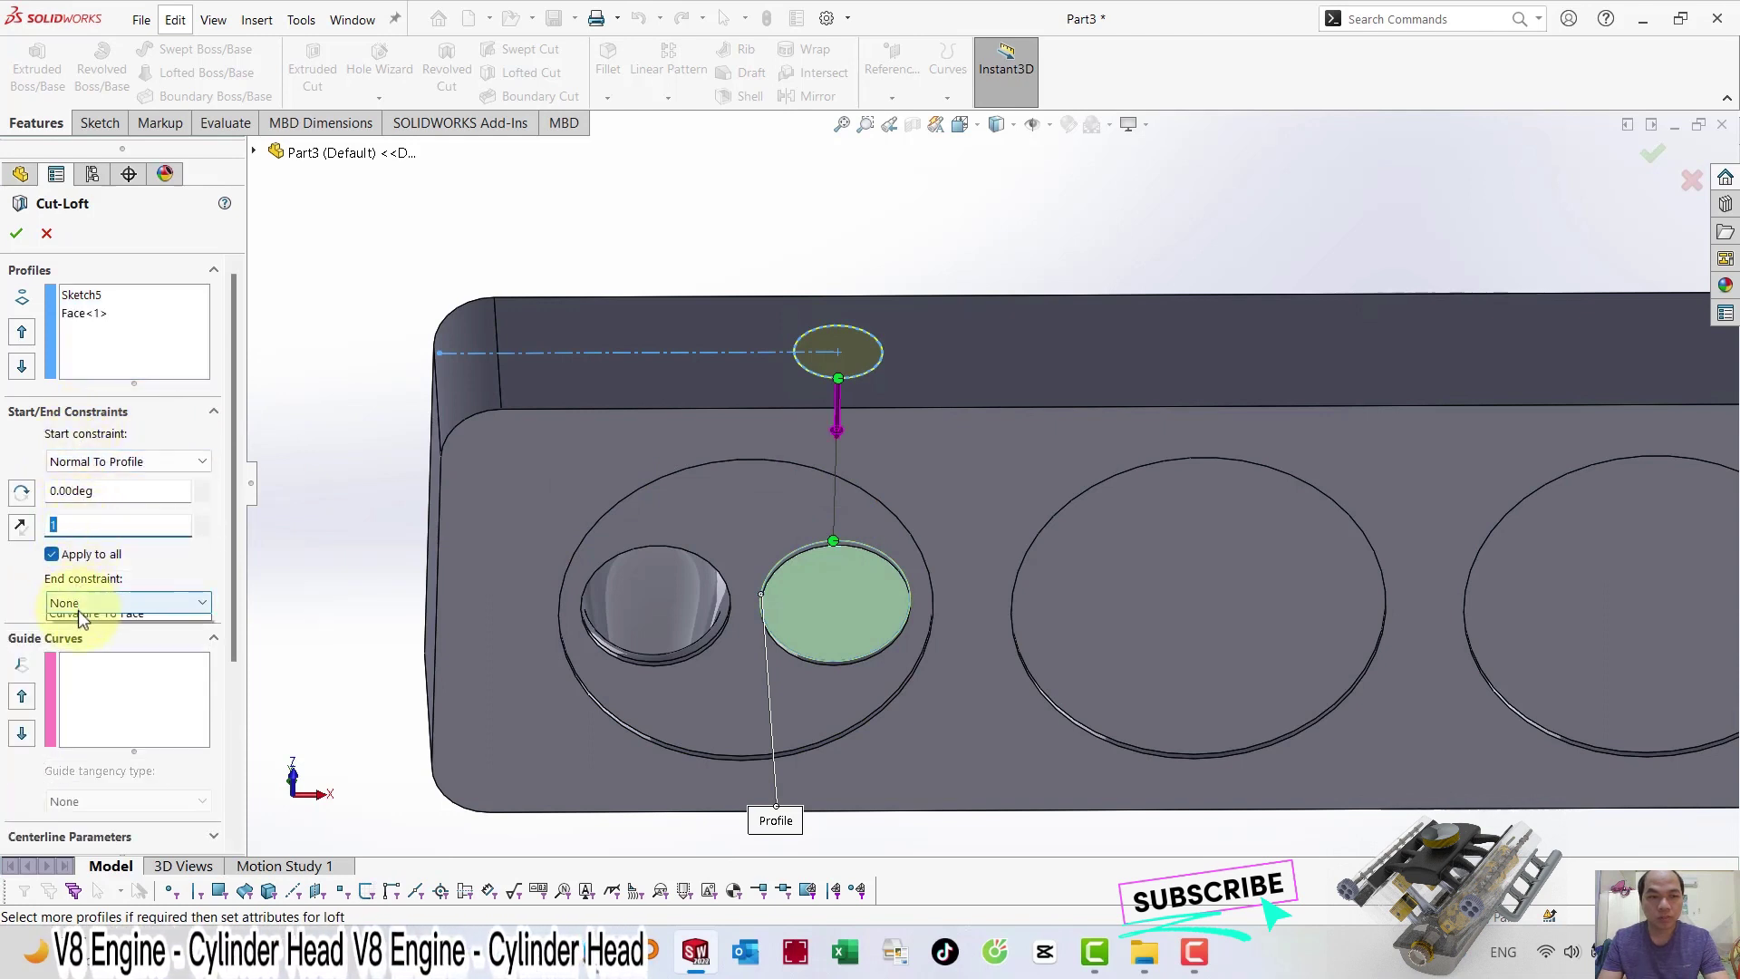
click(110, 654)
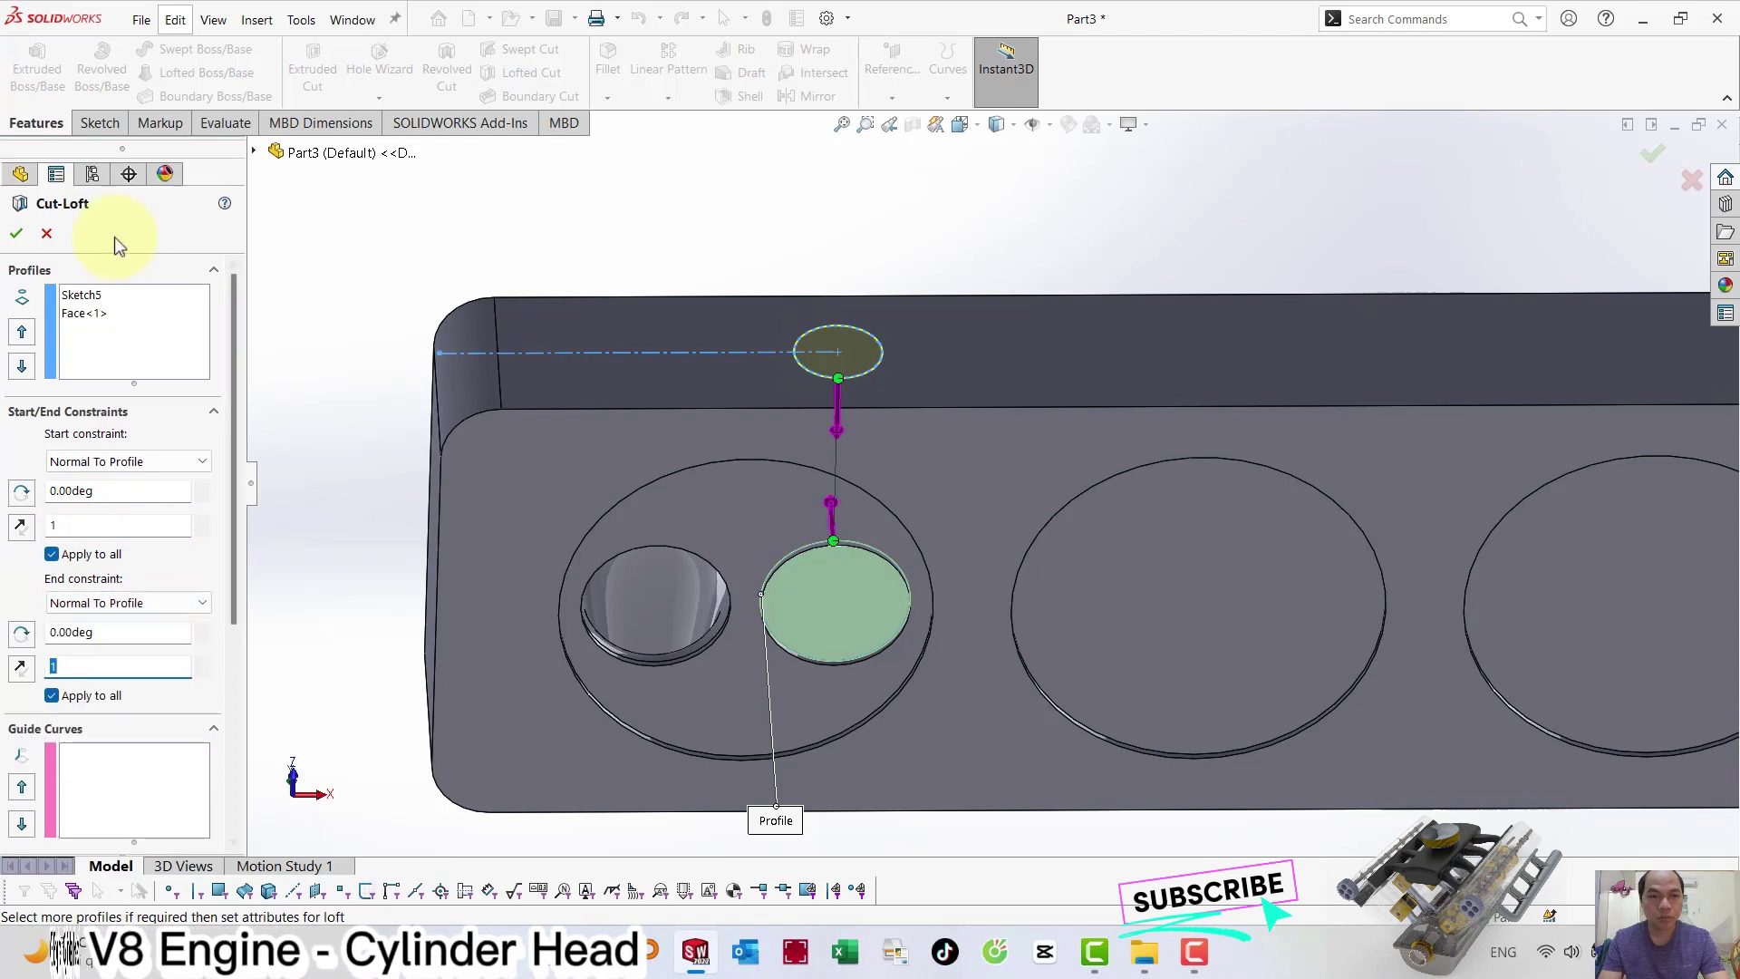
click(18, 236)
mouse_move(870, 248)
middle_down()
mouse_move(849, 480)
mouse_move(704, 585)
middle_up()
right_drag(704, 585, 758, 466)
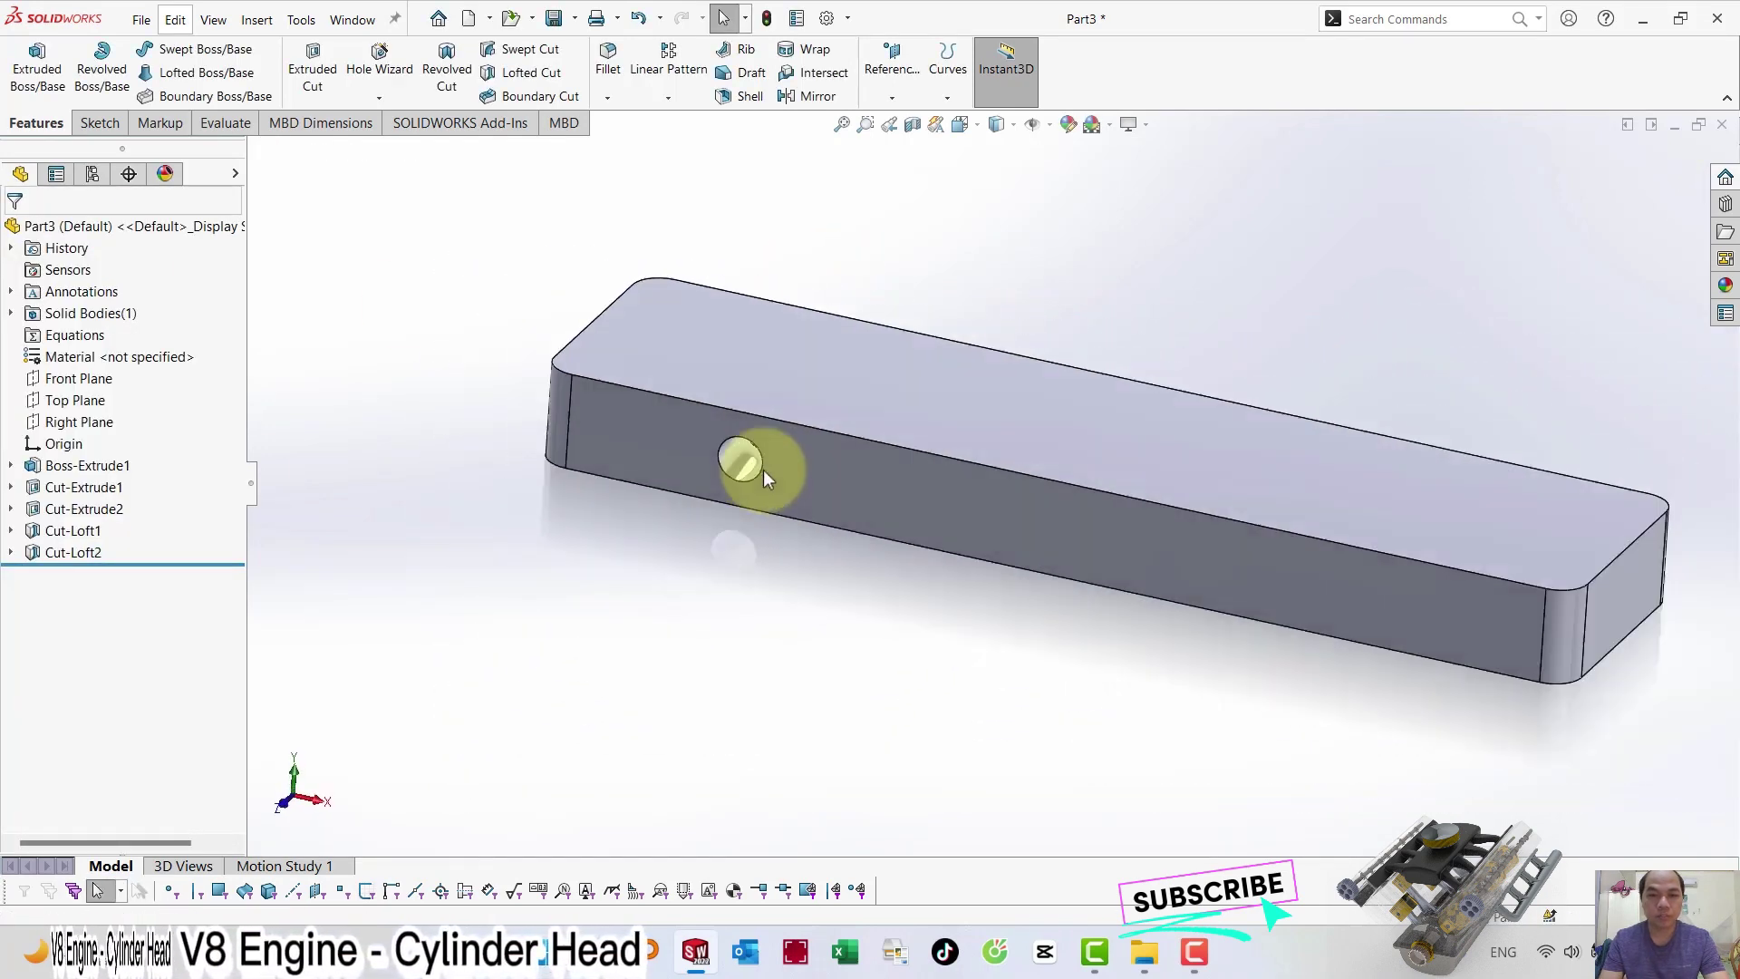
On the bottom face, viewed normal to, sketch circles centred in the right and left small holes.
mouse_move(813, 467)
middle_down()
mouse_move(812, 302)
mouse_move(757, 584)
middle_up()
click(852, 491)
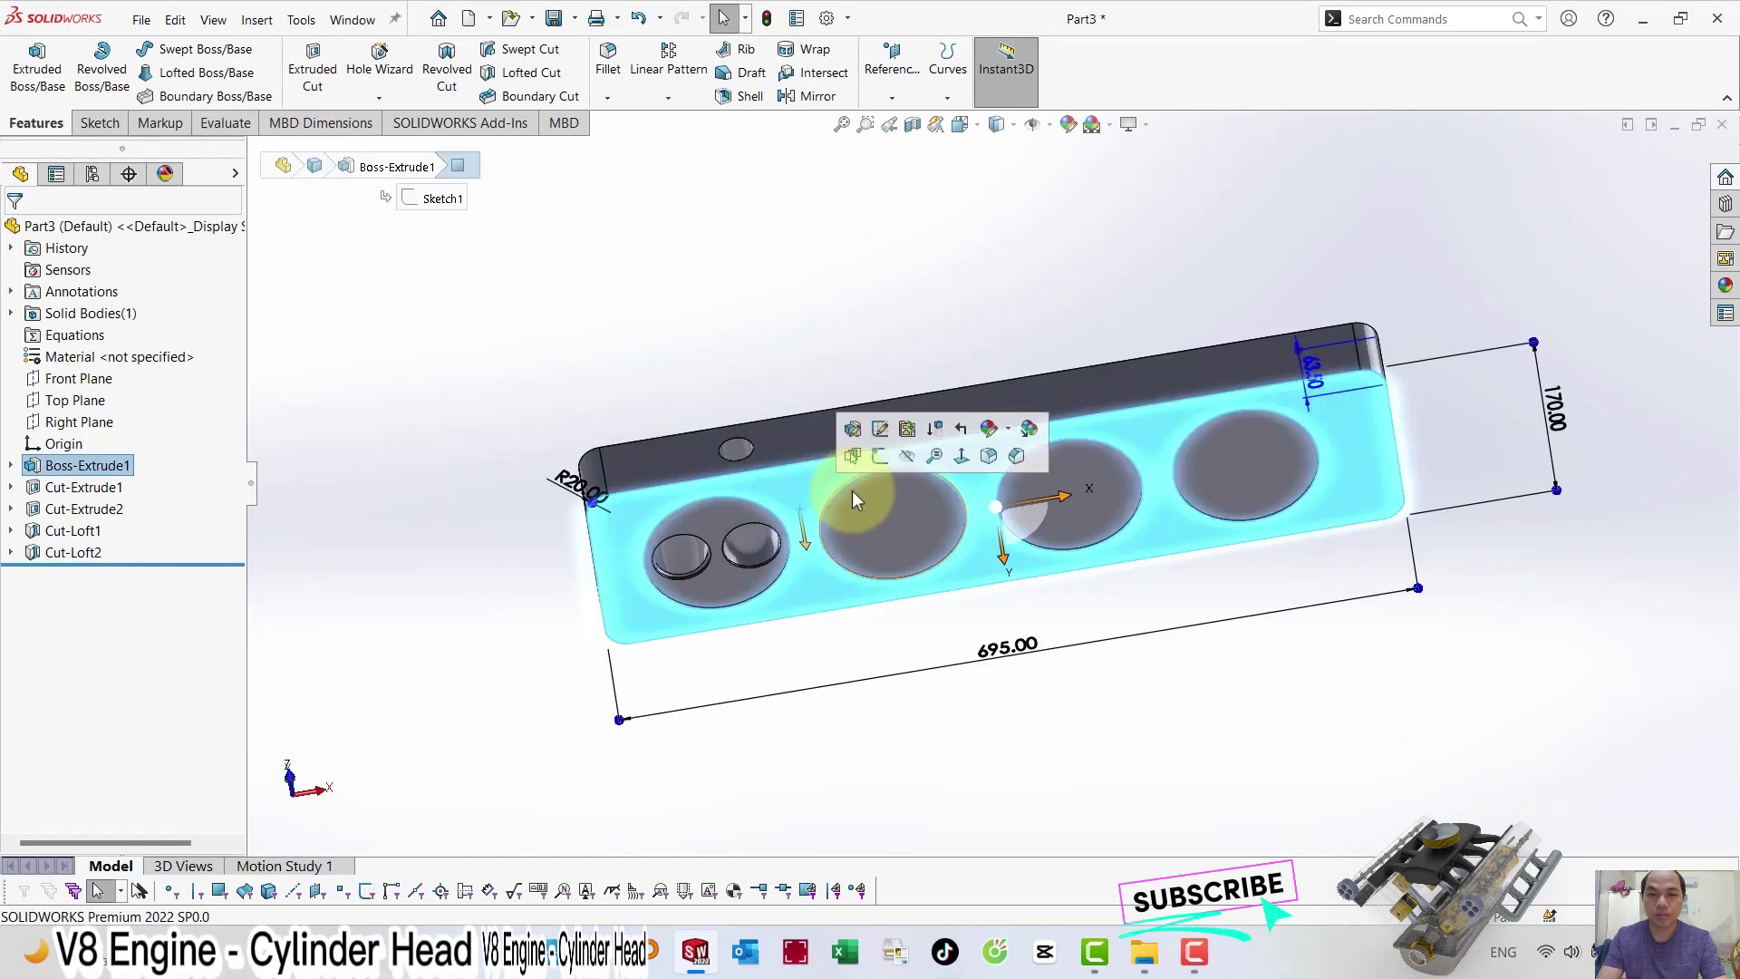
click(961, 462)
click(528, 444)
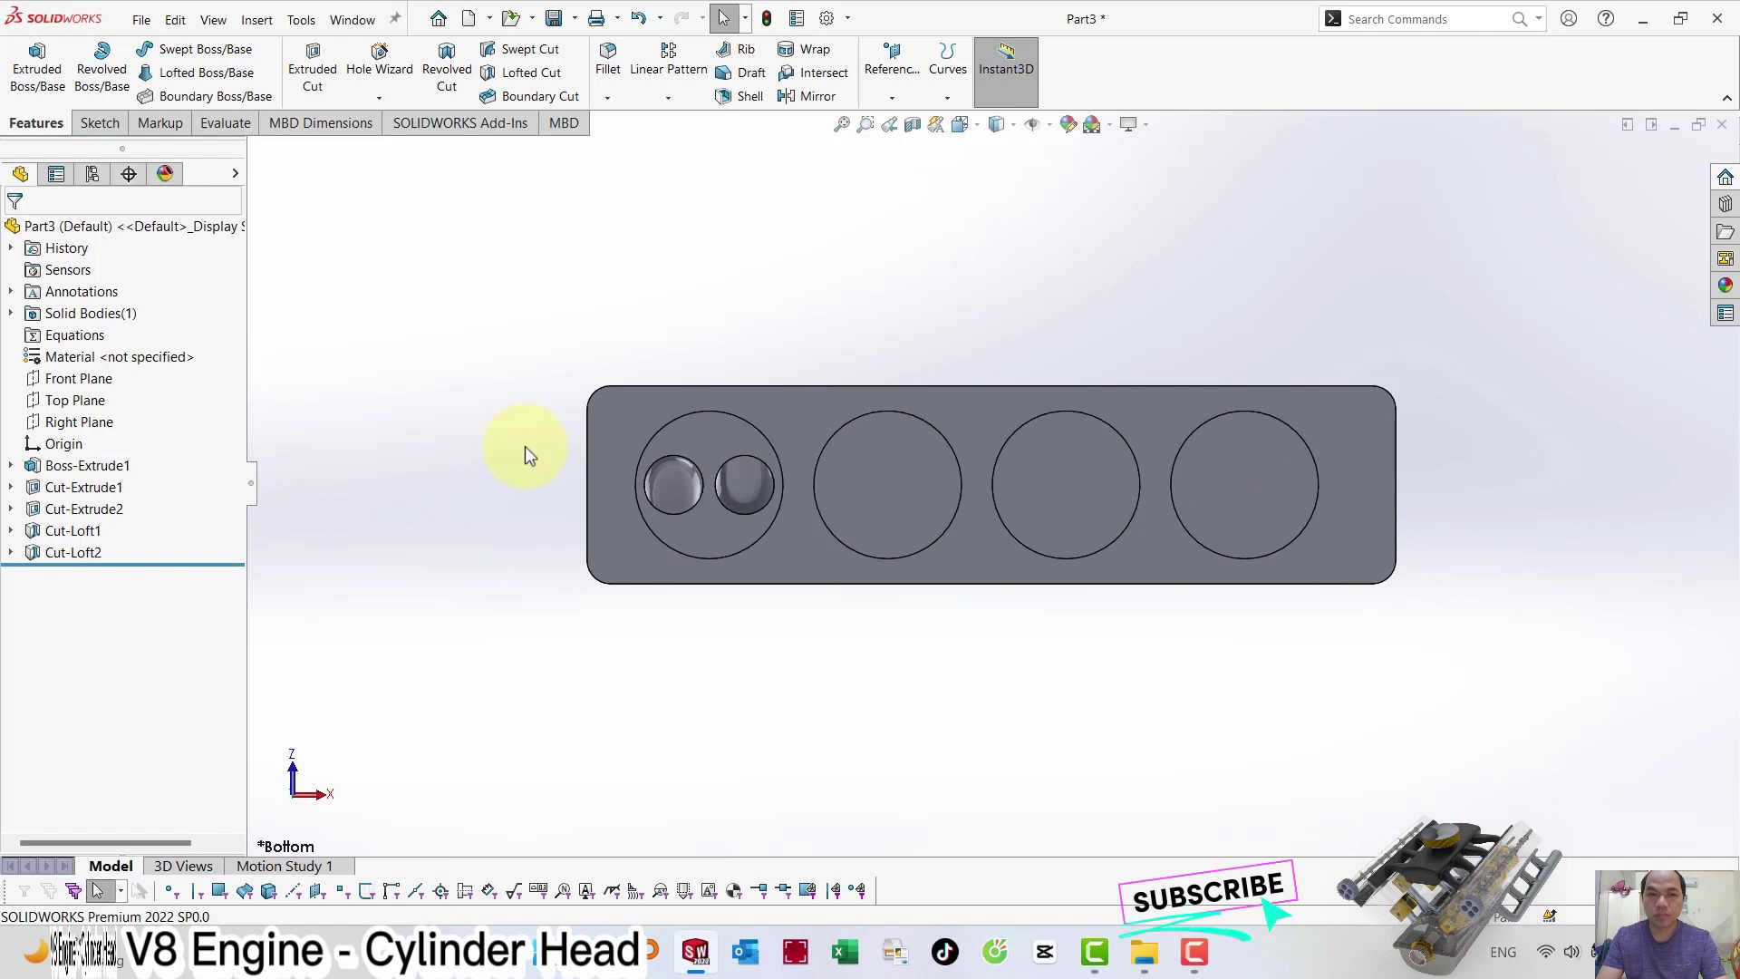
click(798, 550)
click(873, 497)
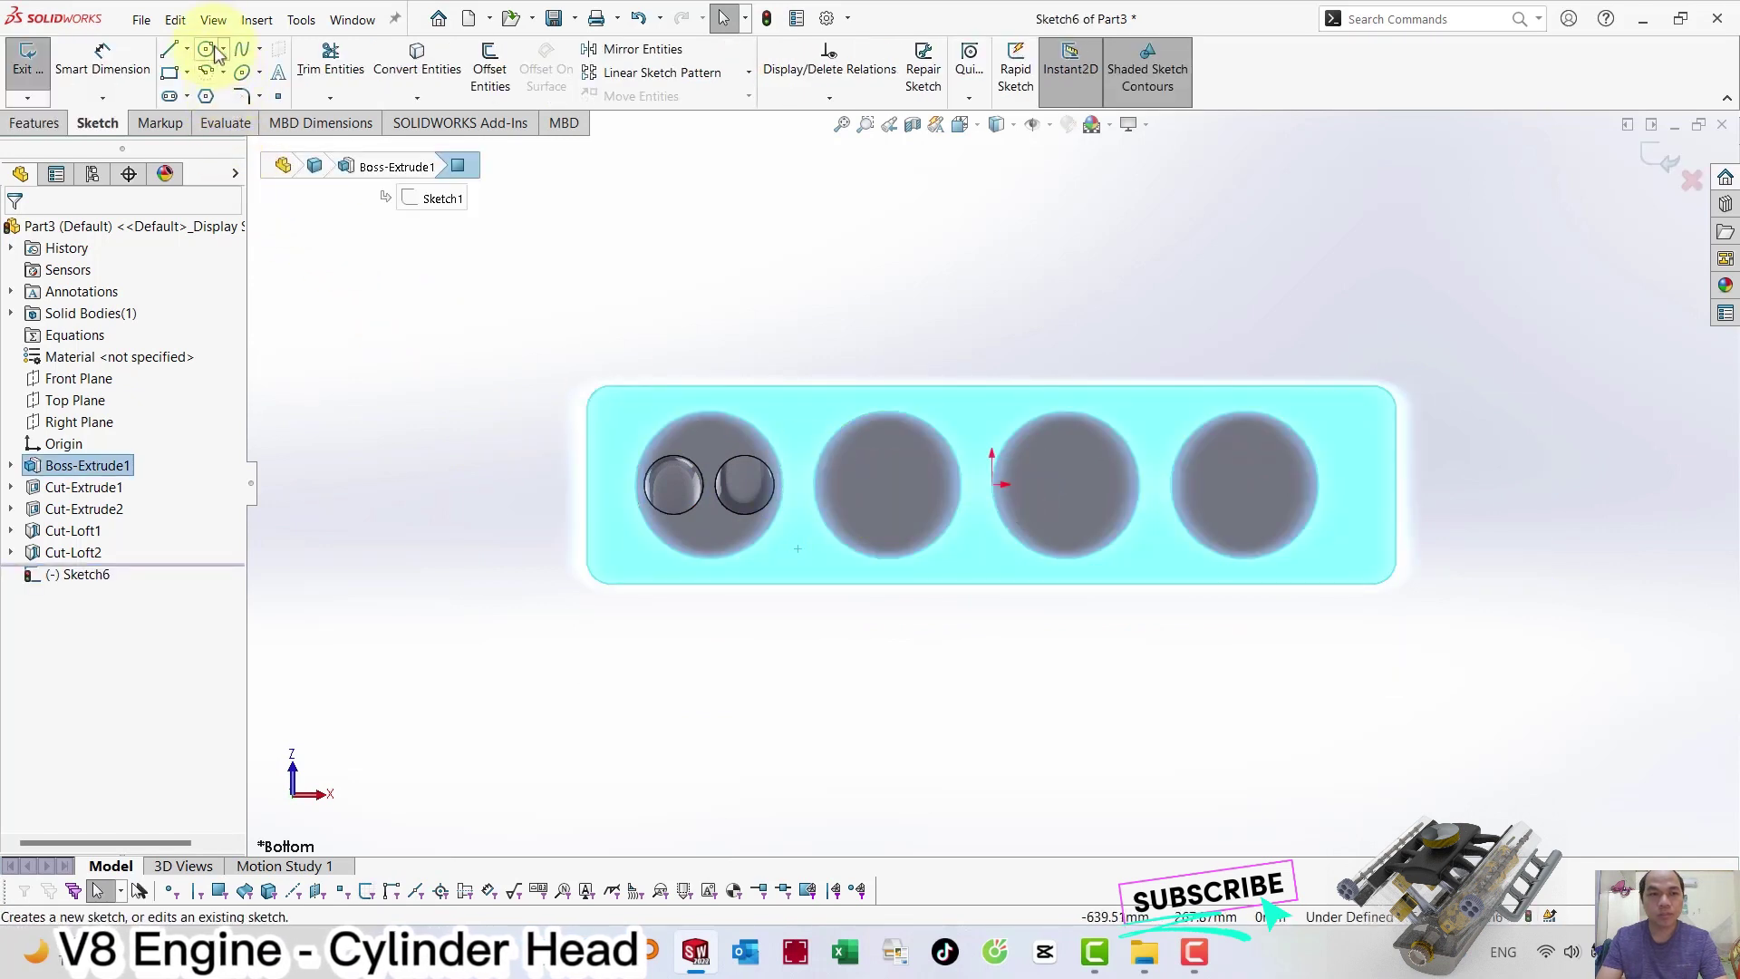
scroll(715, 480, down, 3)
scroll(883, 571, down, 3)
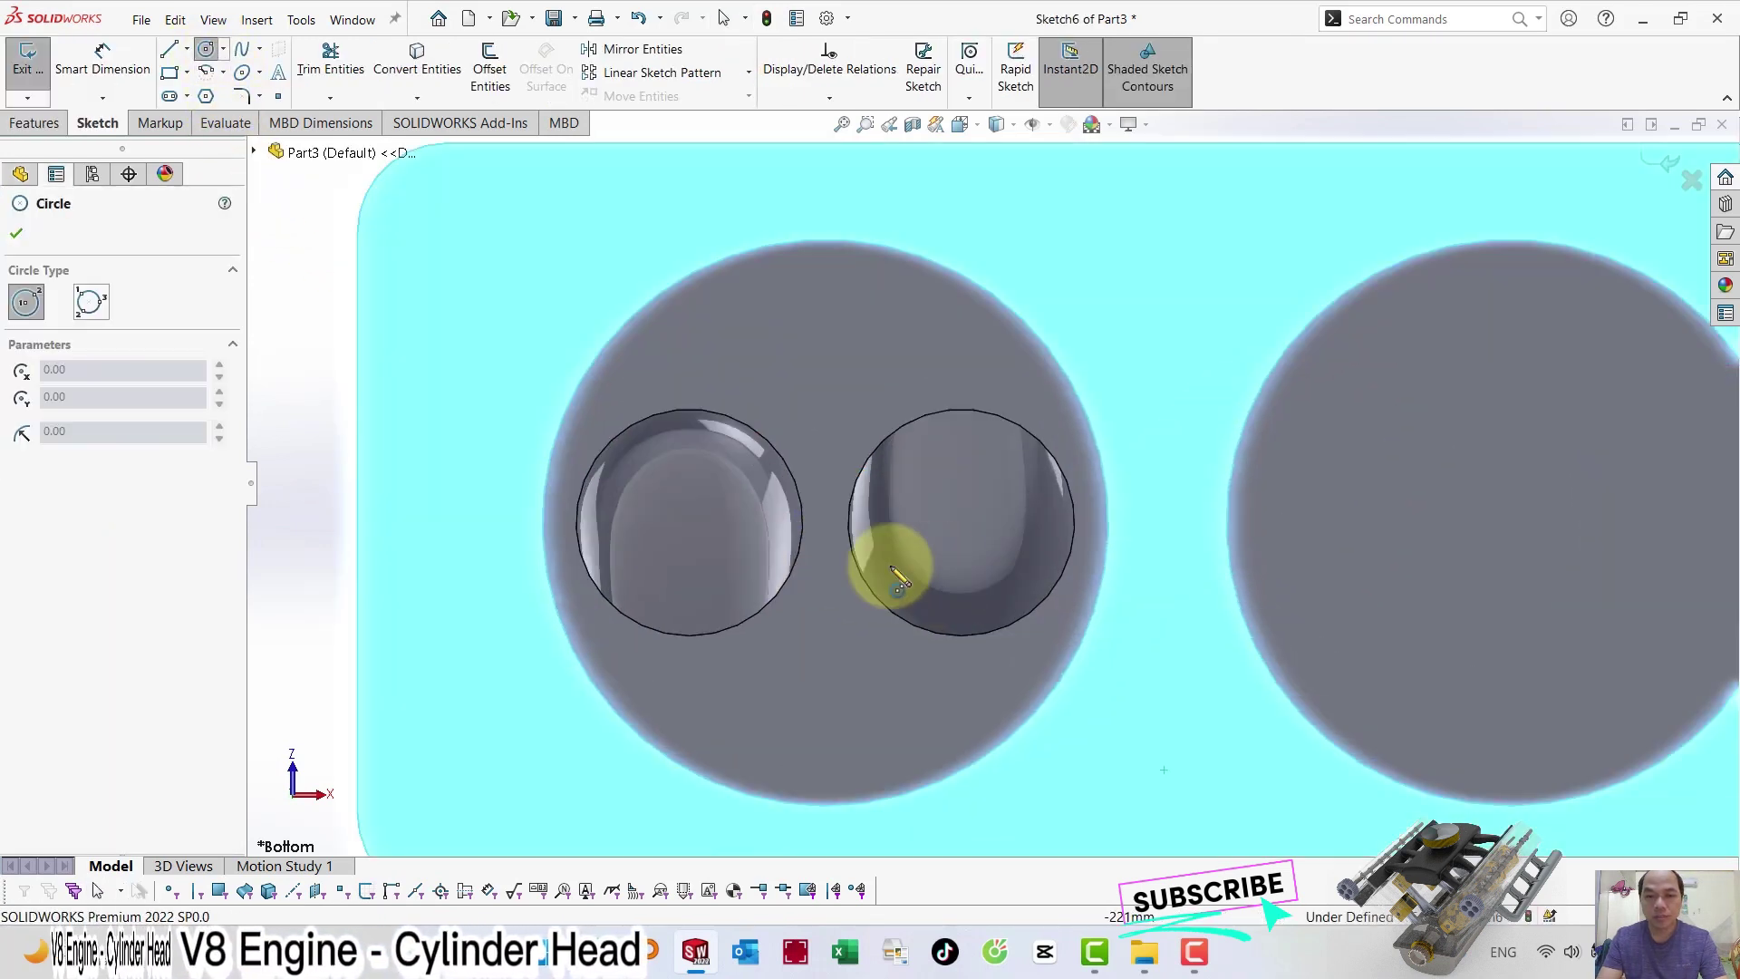
click(961, 523)
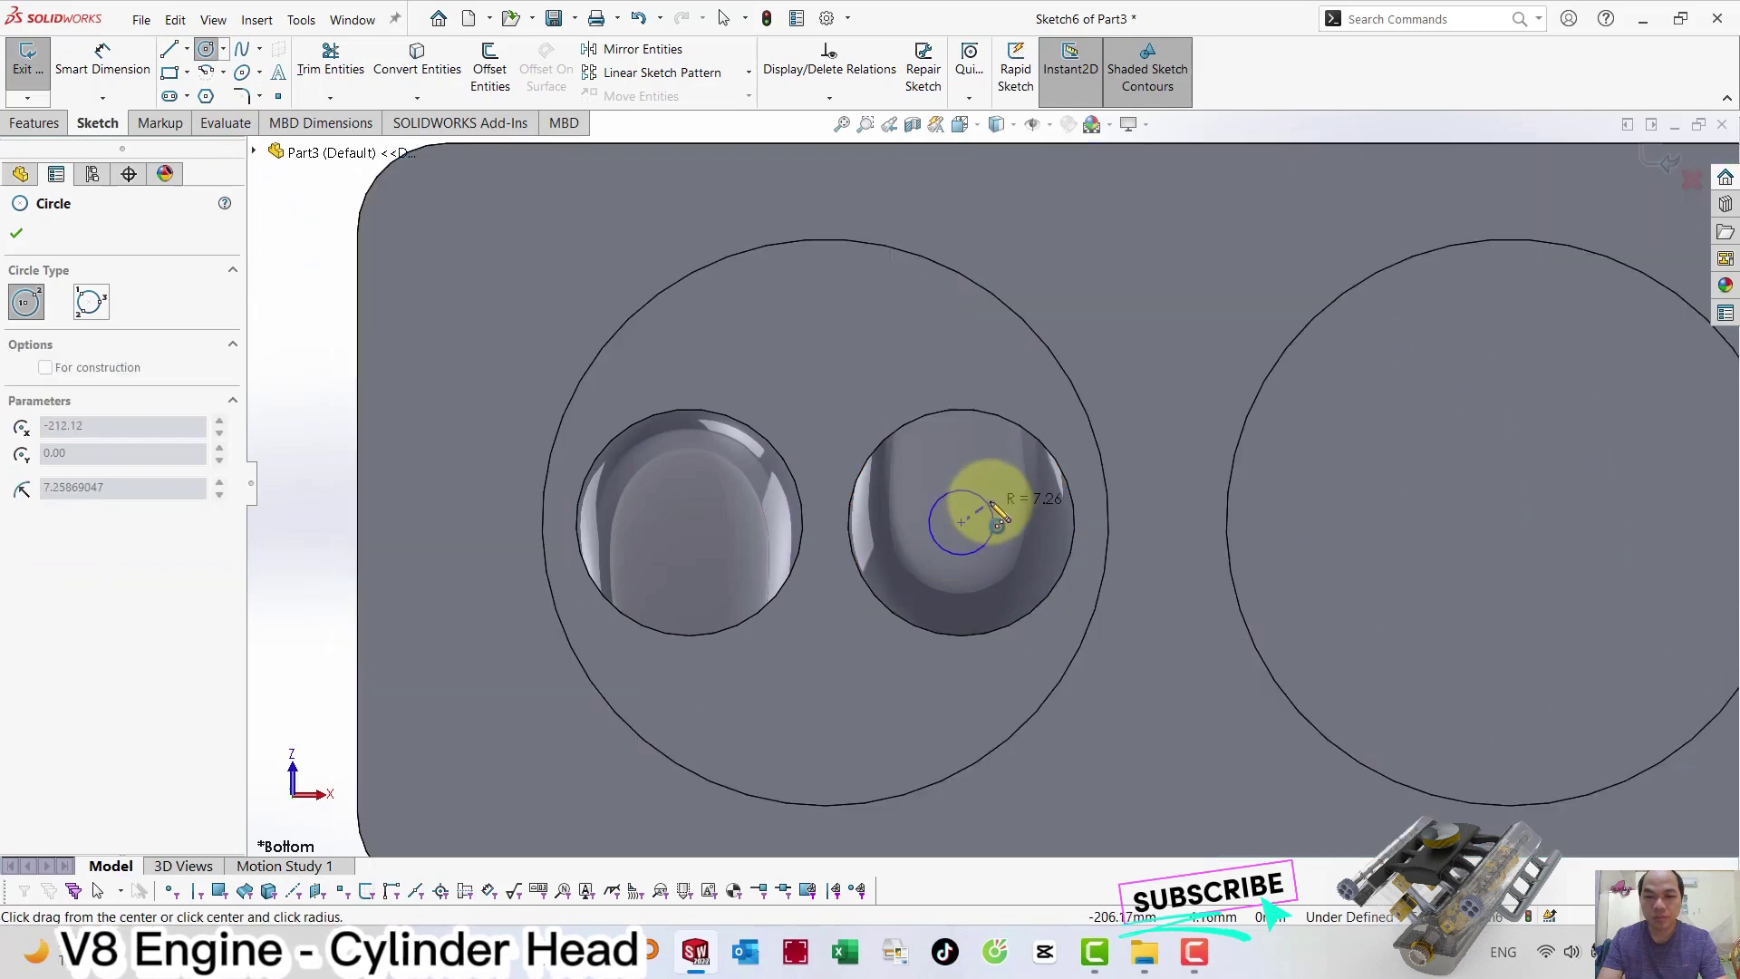
click(997, 501)
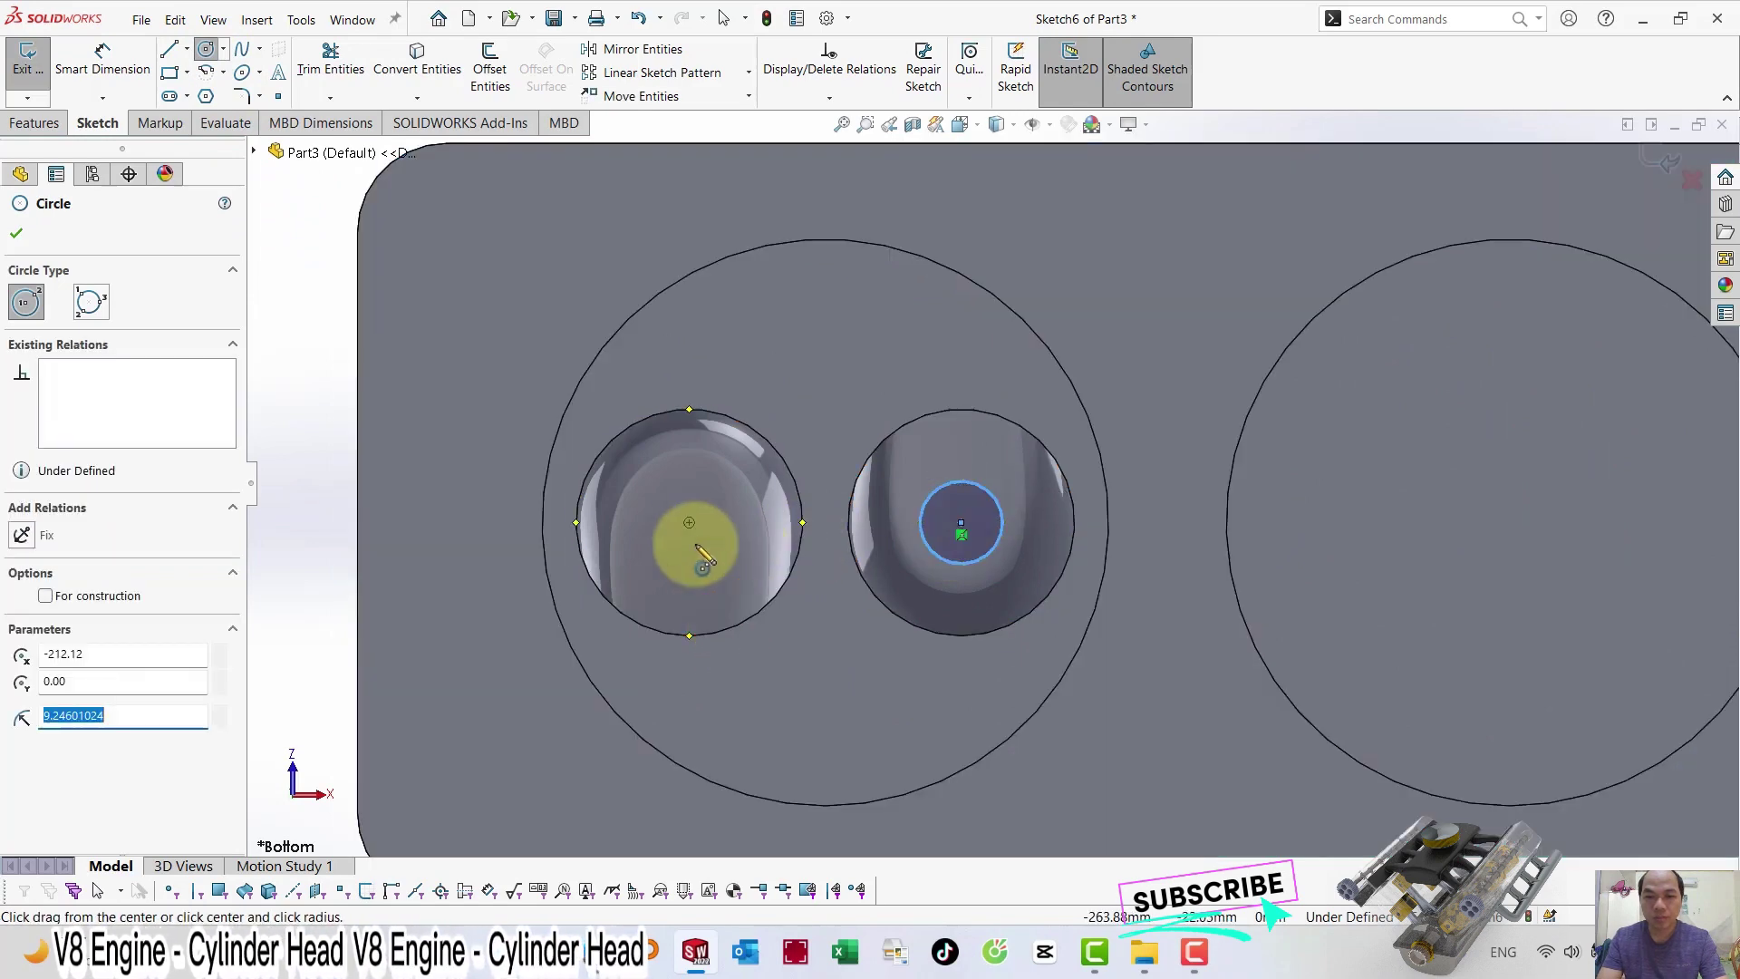
click(689, 522)
click(678, 489)
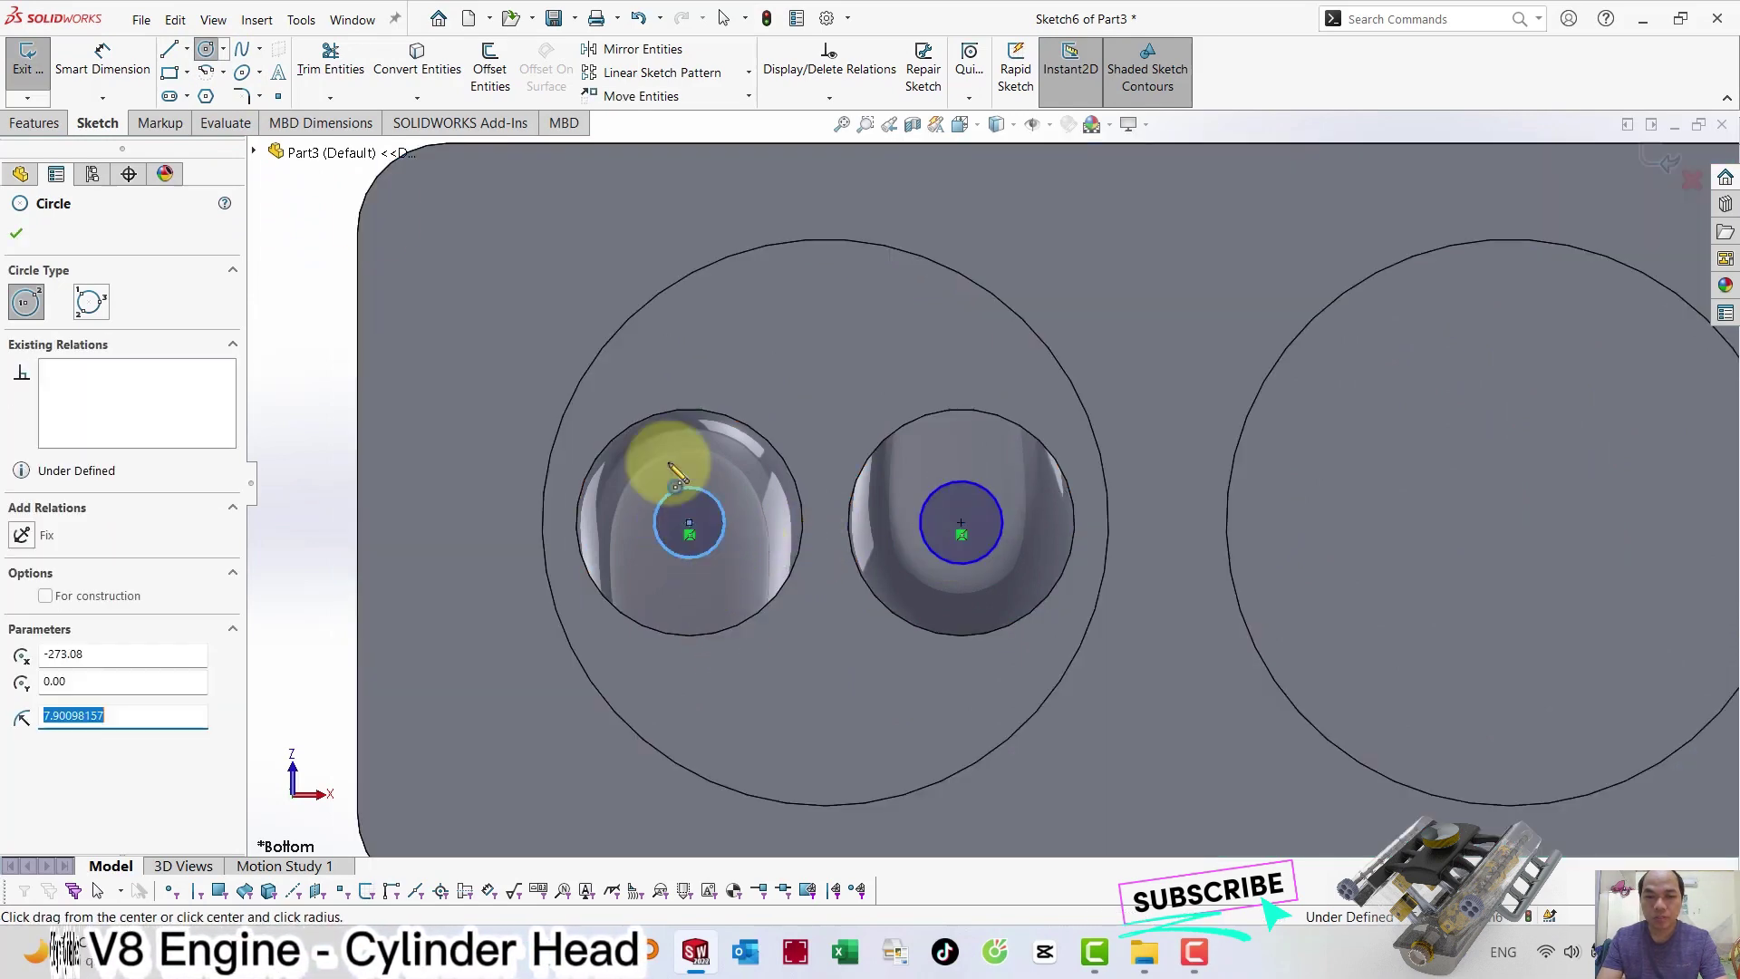
Dimension both small circles to Ø6.35 mm.
click(87, 75)
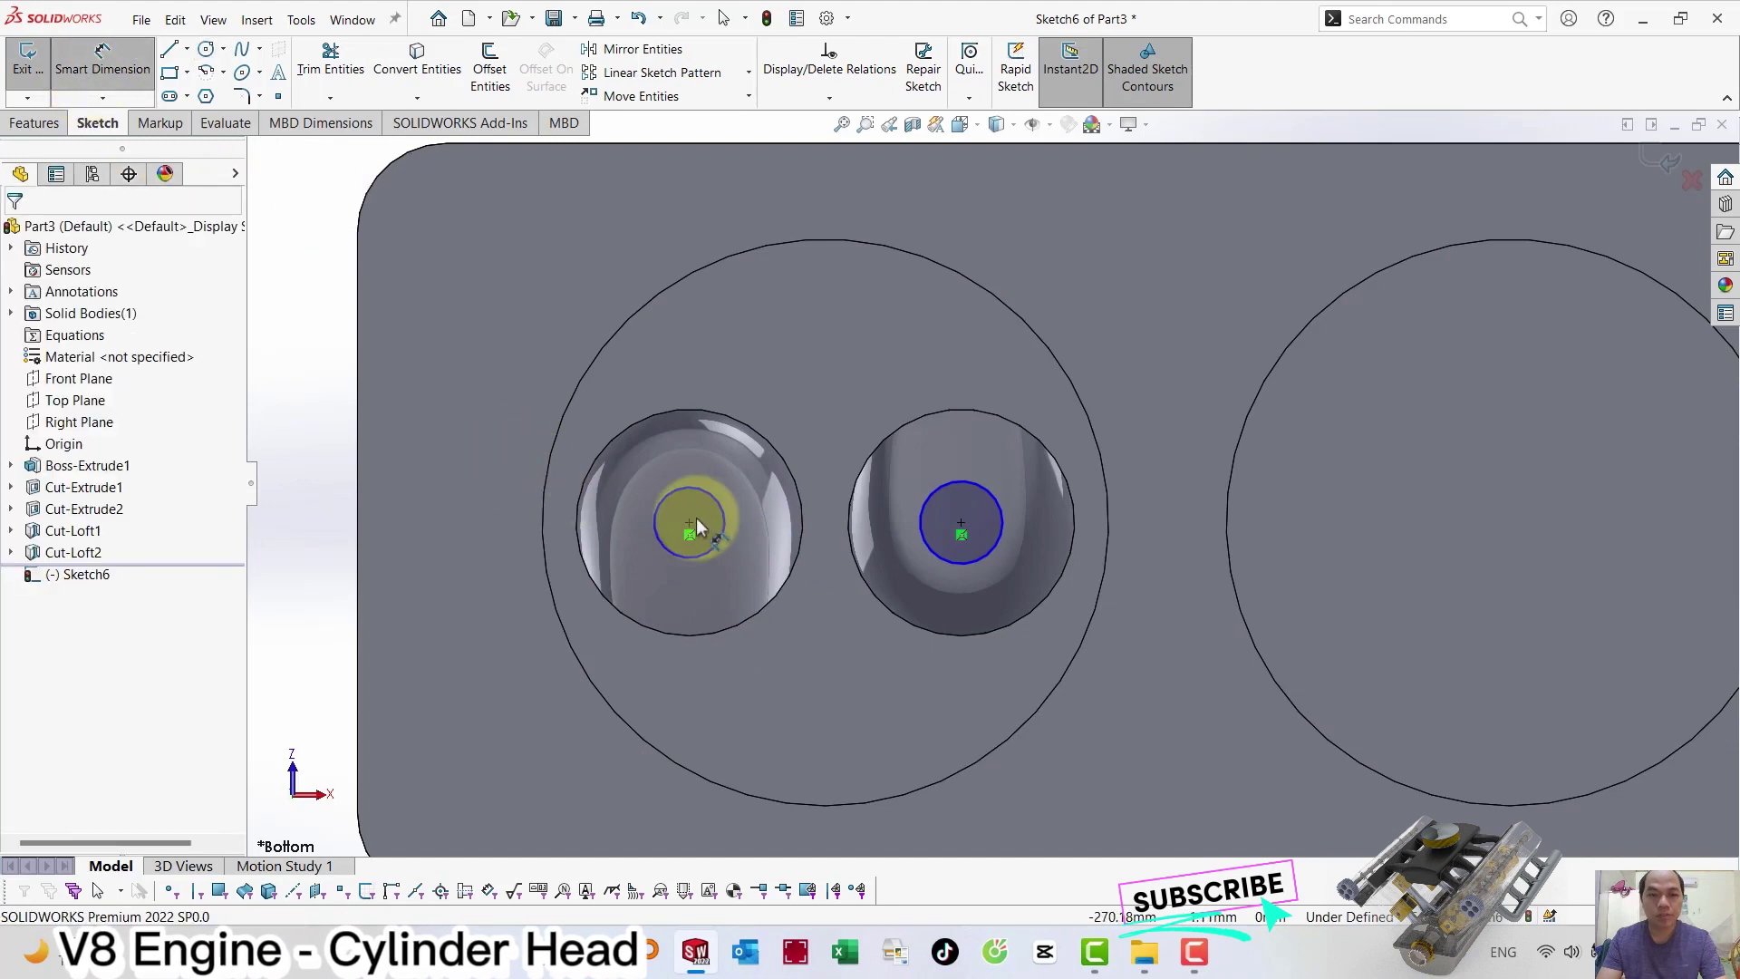
click(664, 514)
click(466, 513)
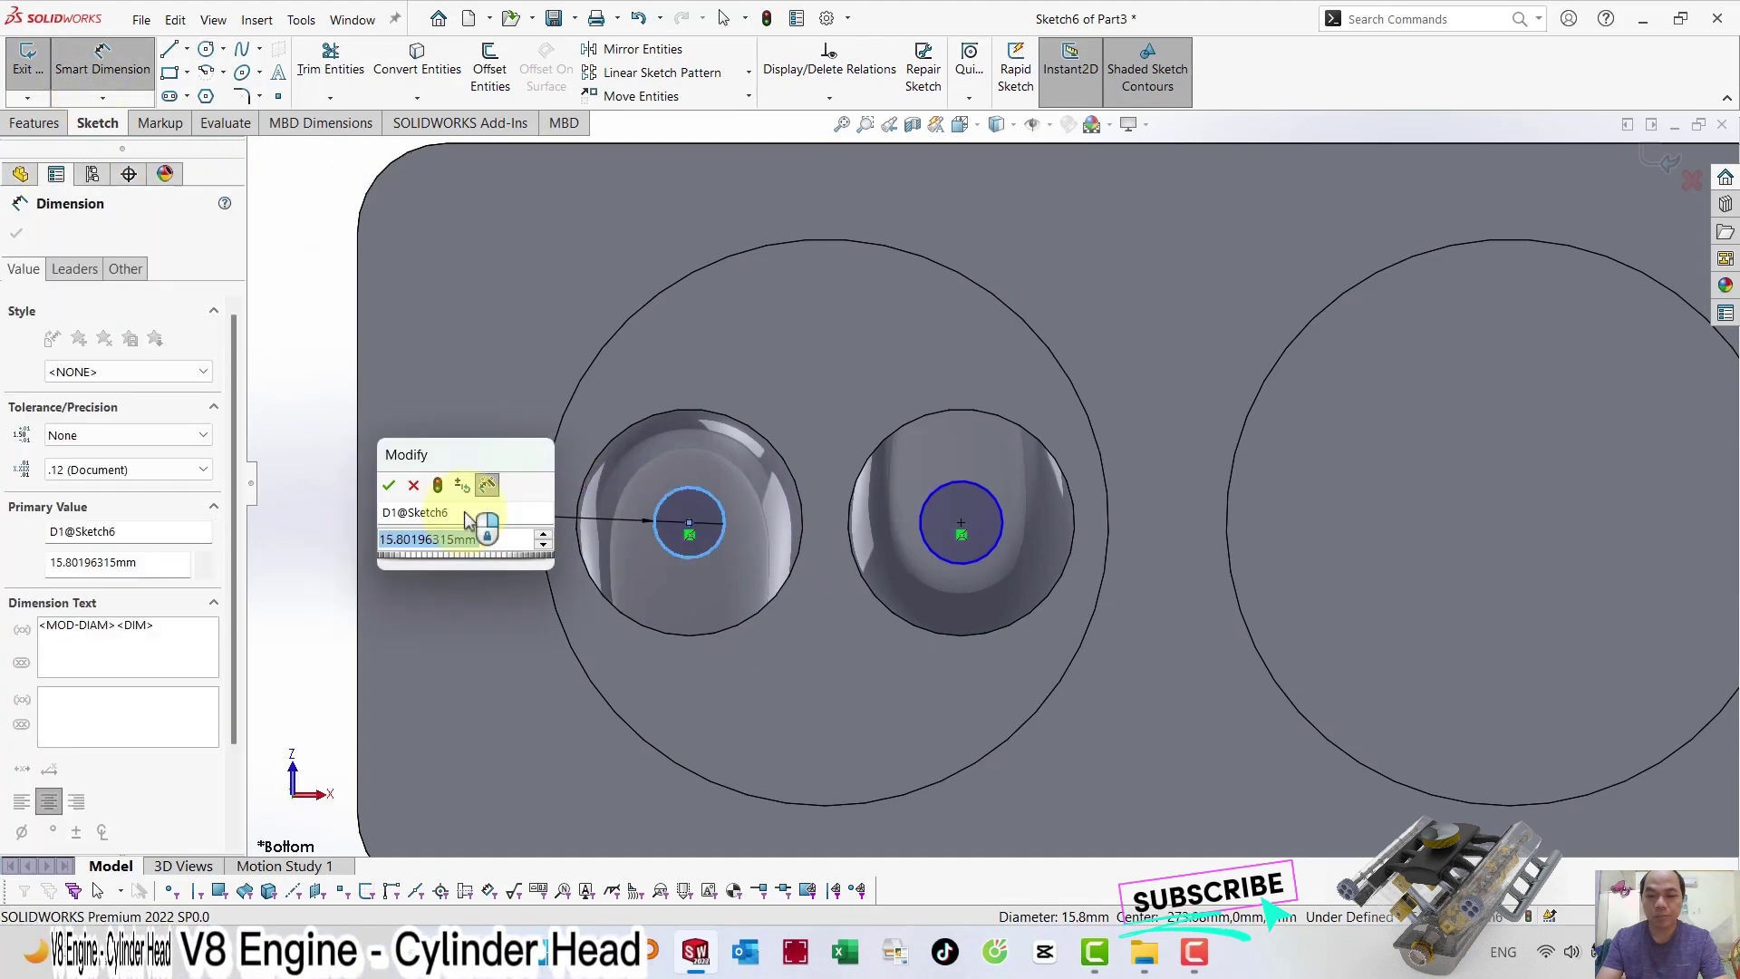
text(6.35)
key(Return)
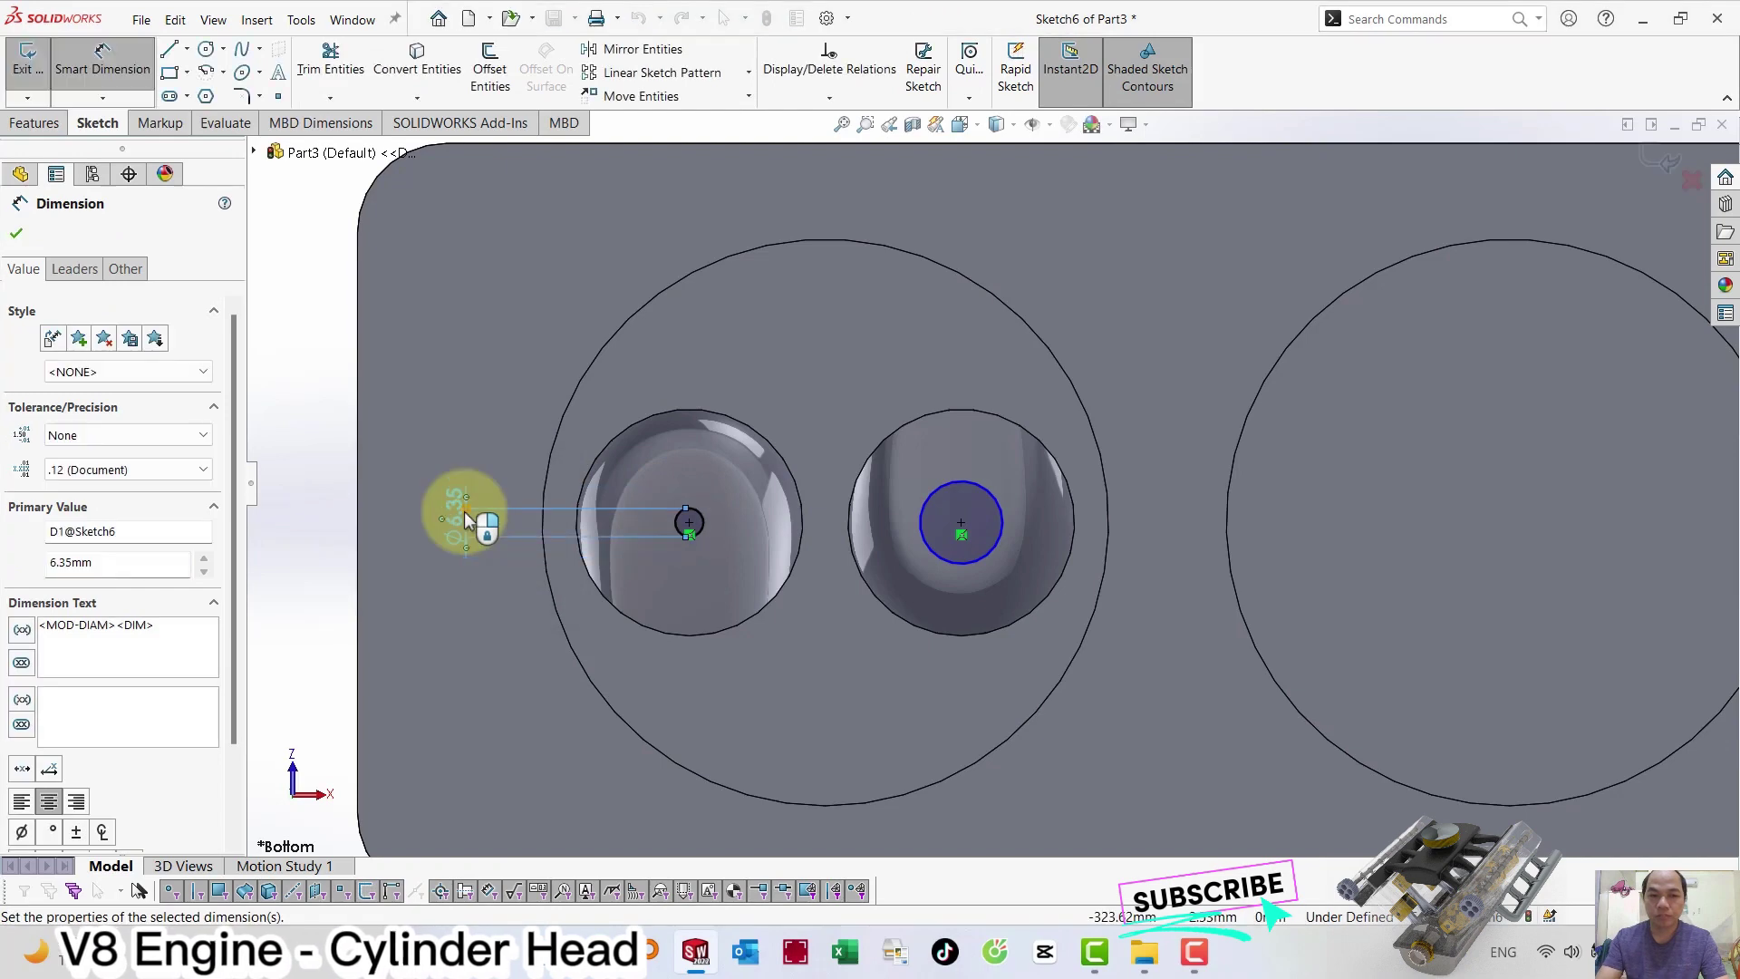
click(930, 533)
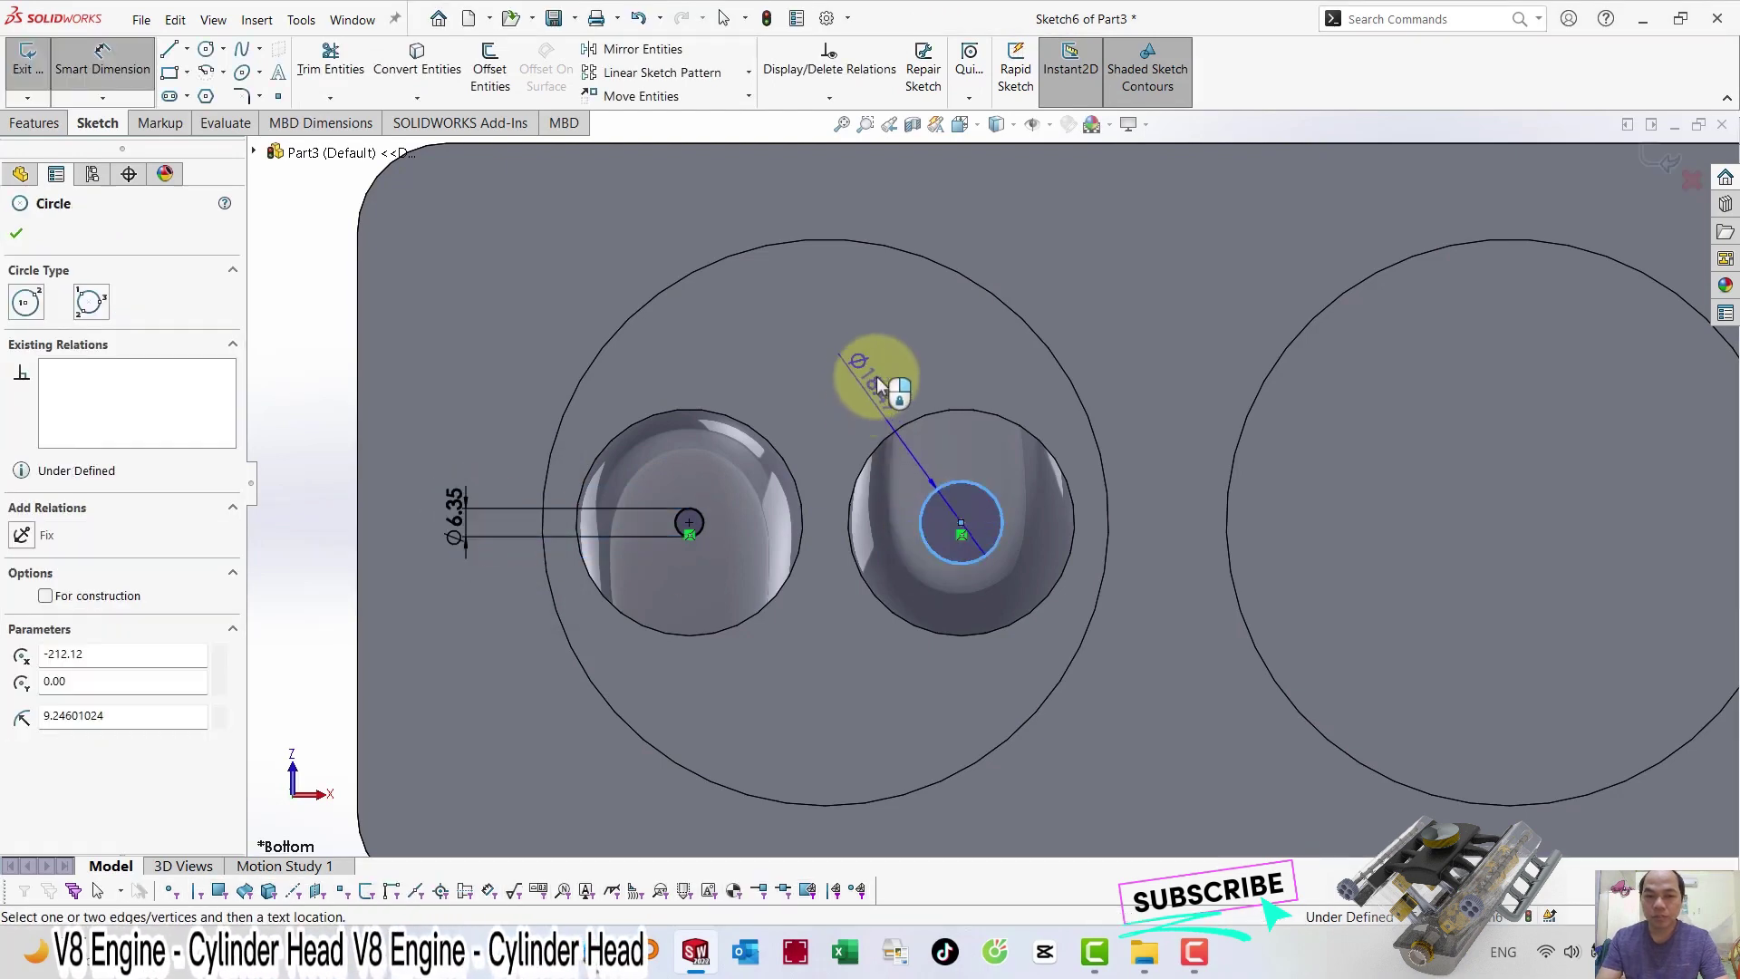
click(962, 352)
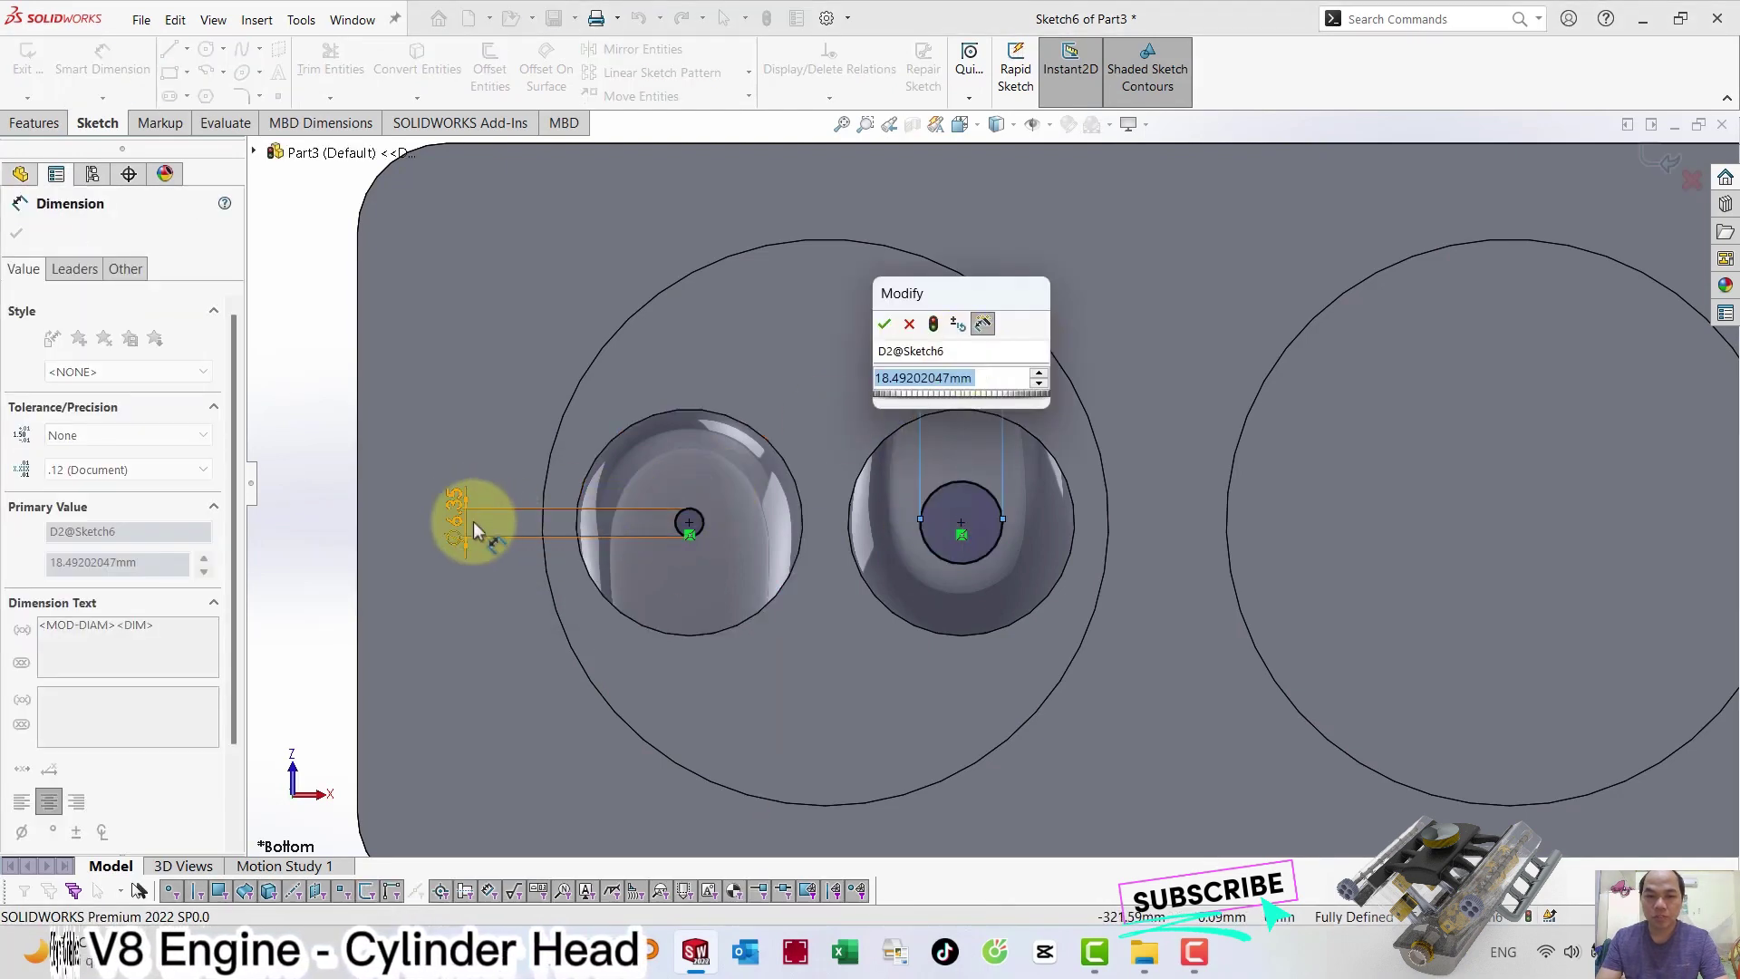
text(6.35)
click(886, 323)
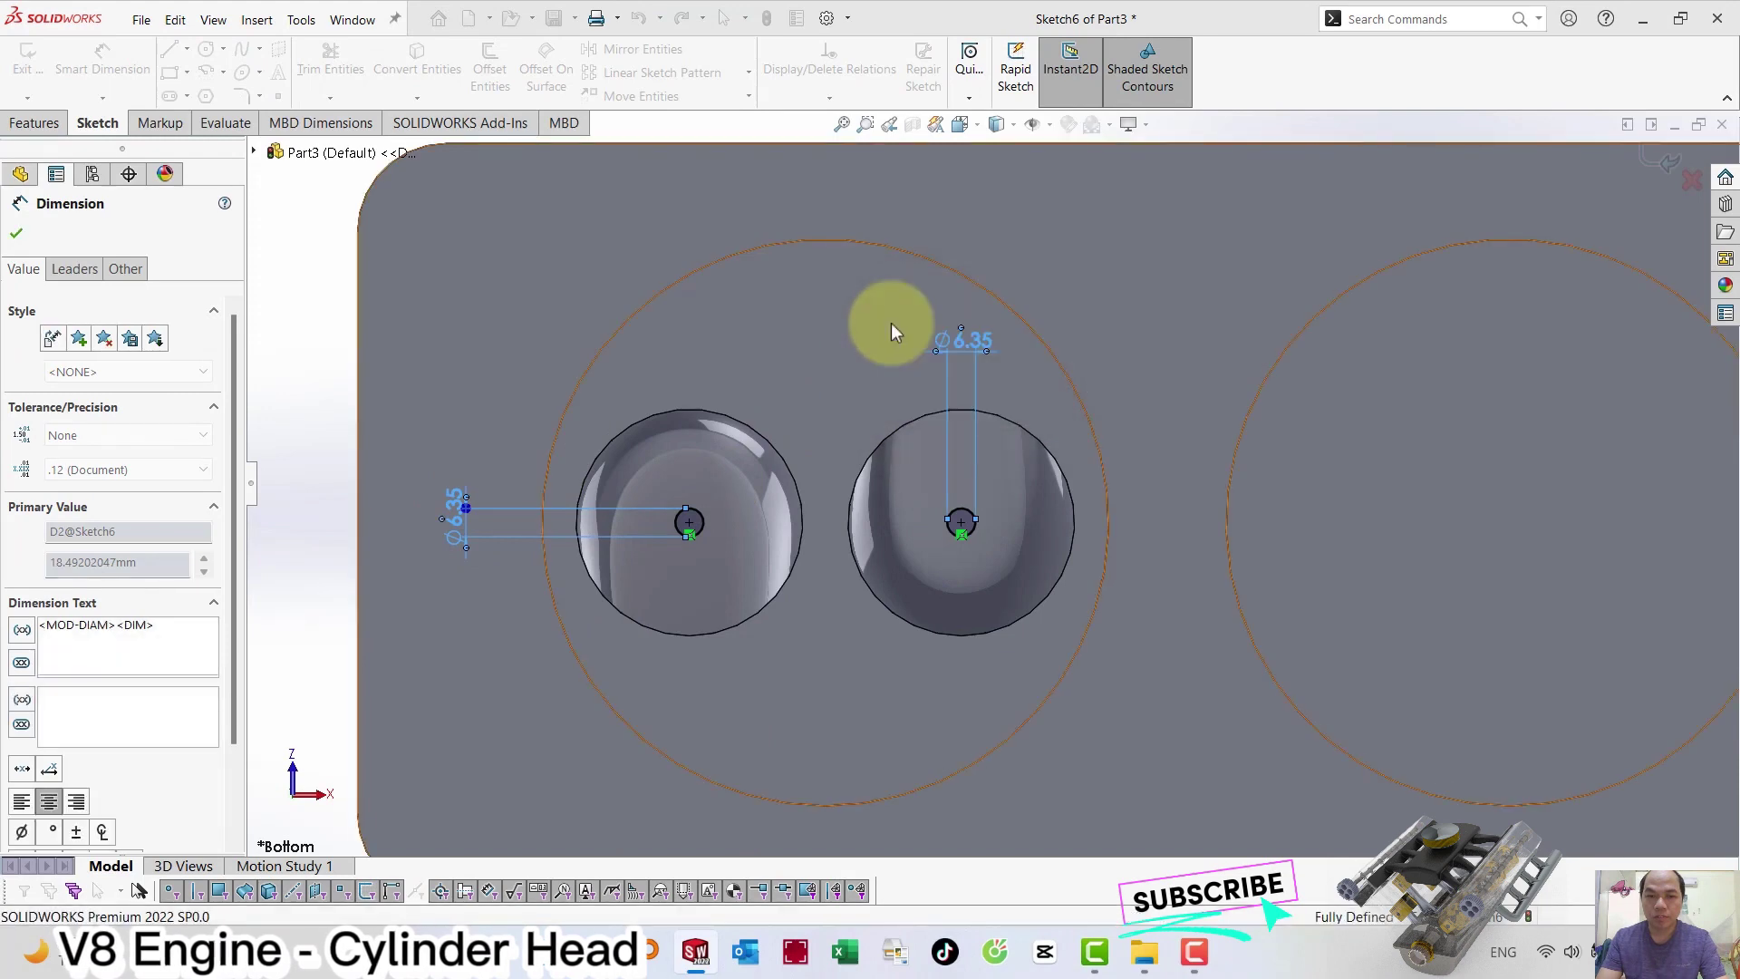
scroll(910, 415, down, 2)
click(505, 426)
scroll(987, 488, down, 3)
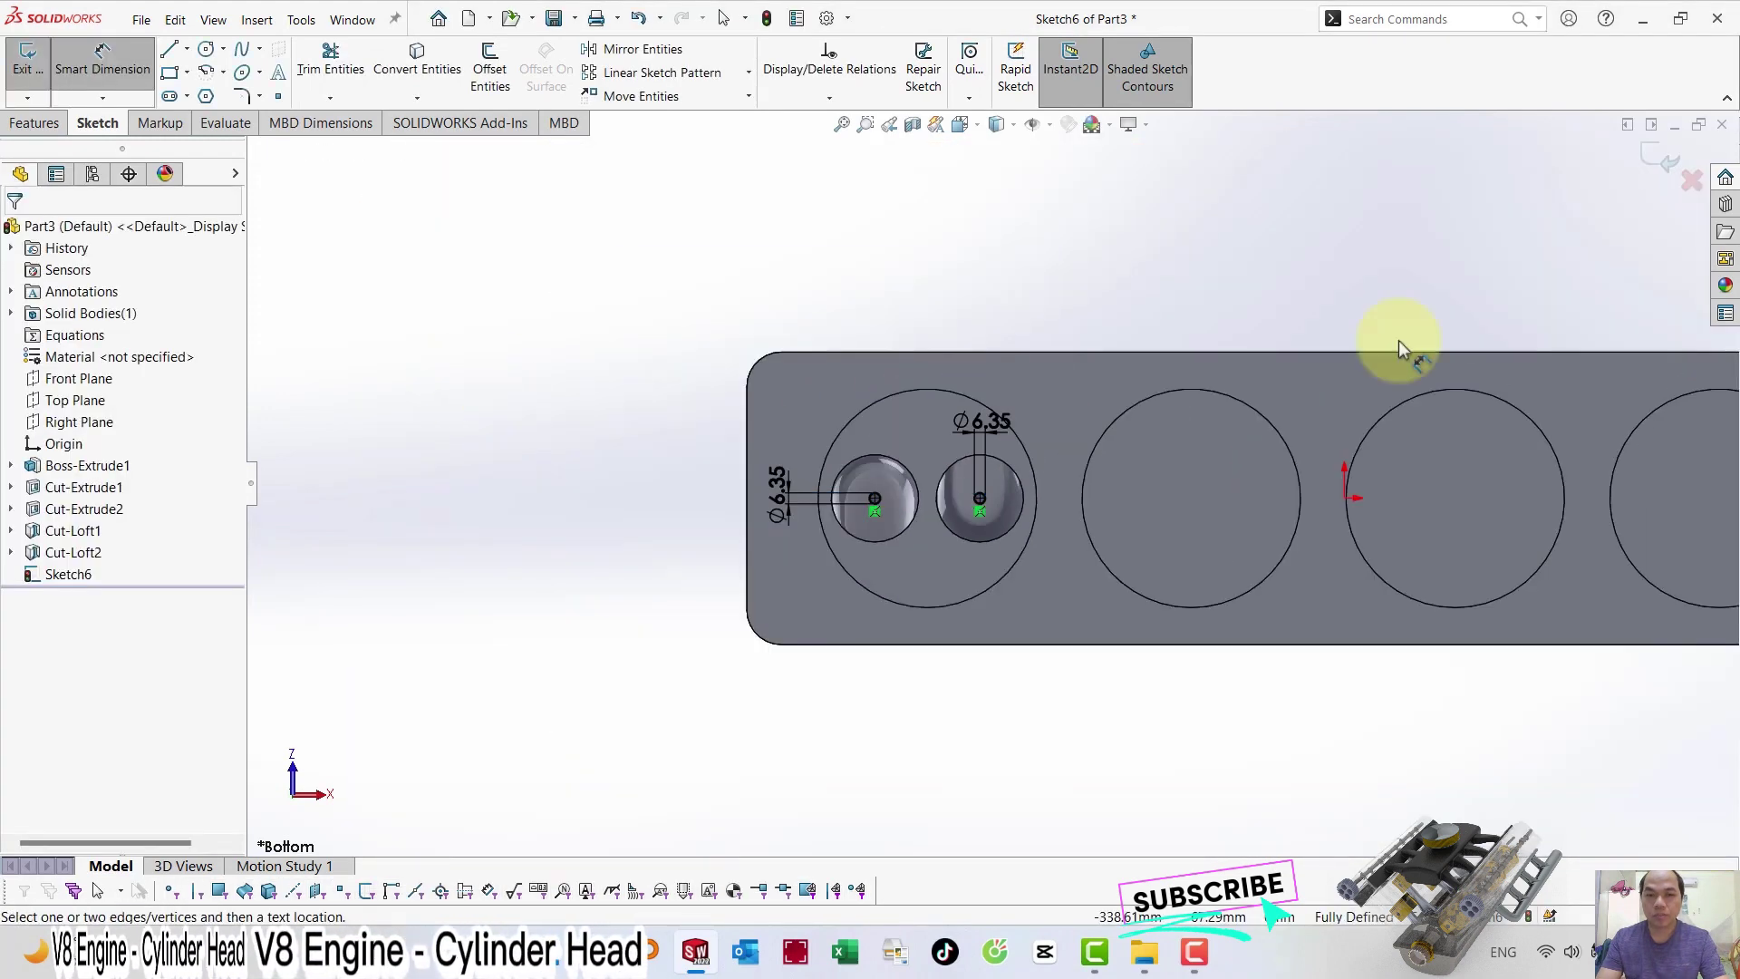
Extrude-cut the two Ø6.35 circles Through All the block.
click(1658, 161)
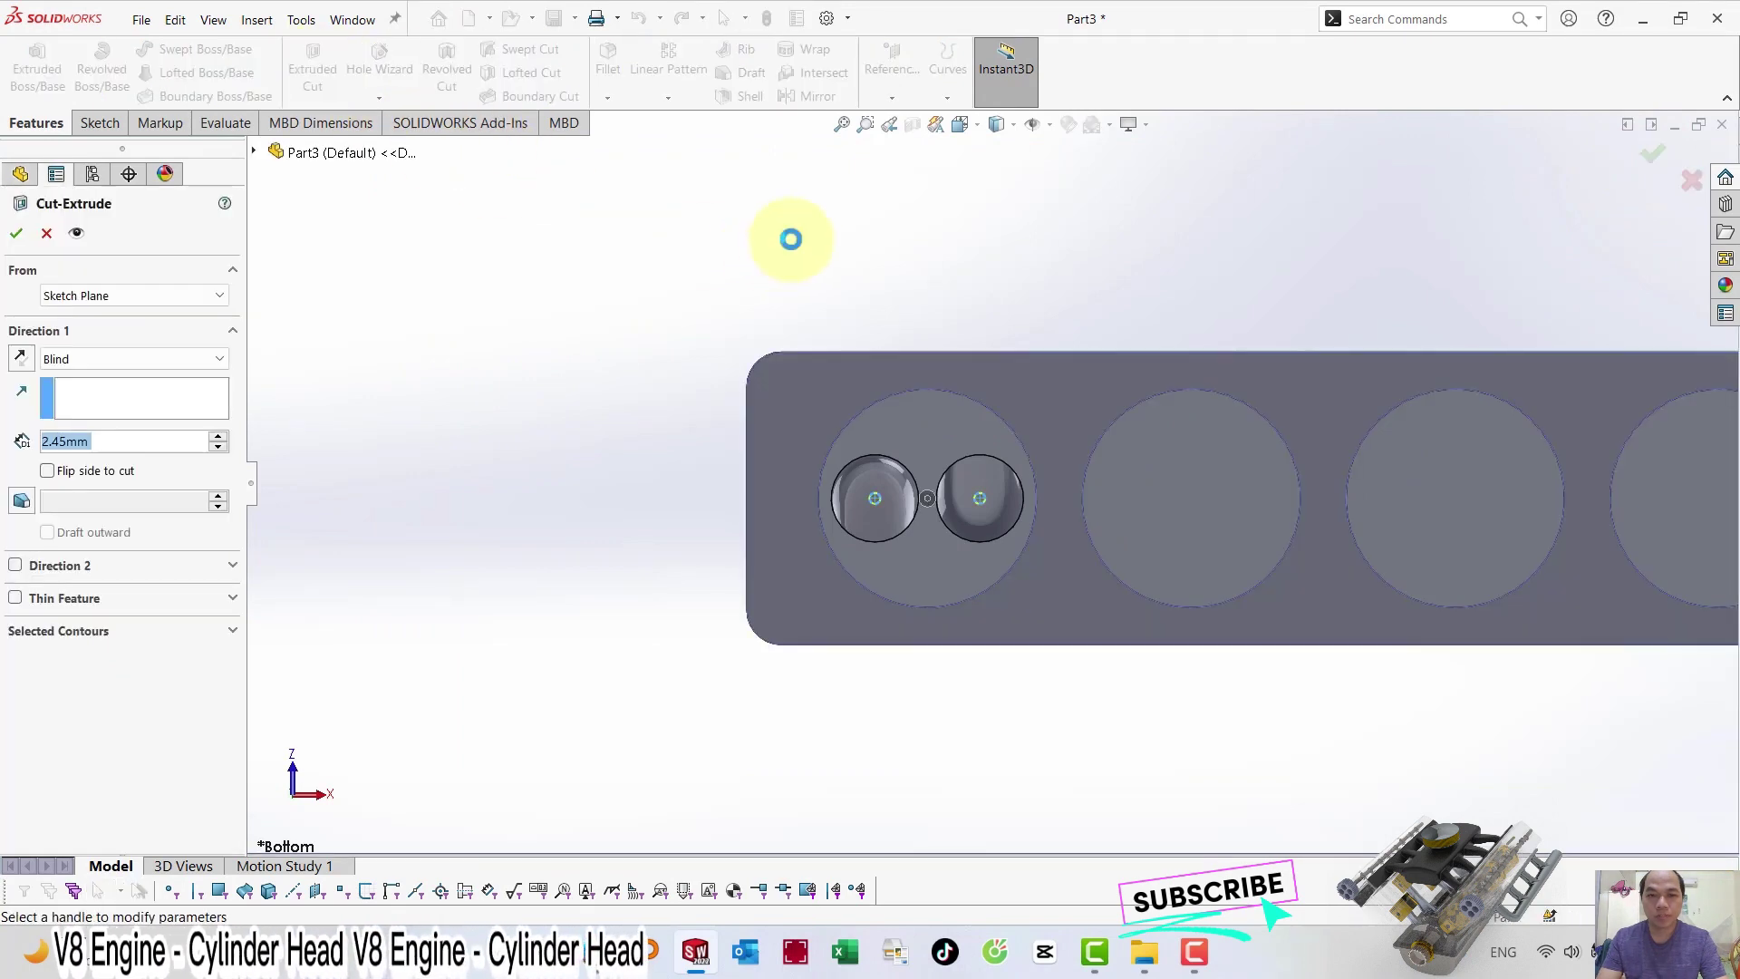
click(86, 362)
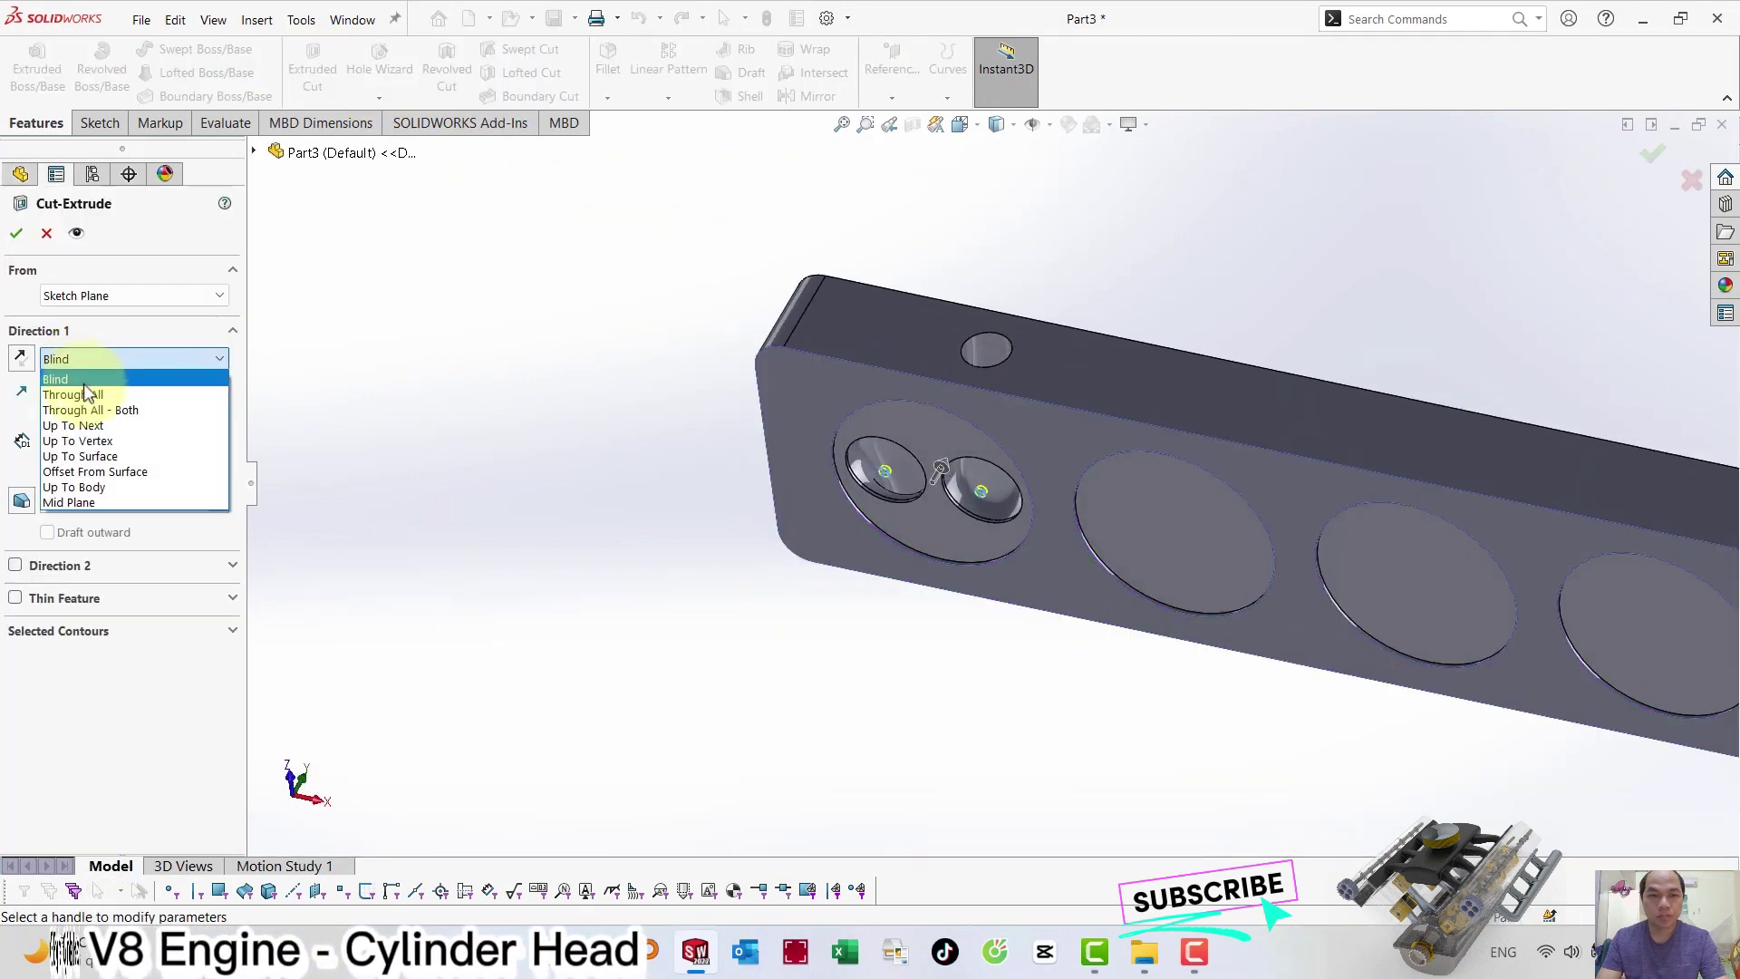
click(88, 395)
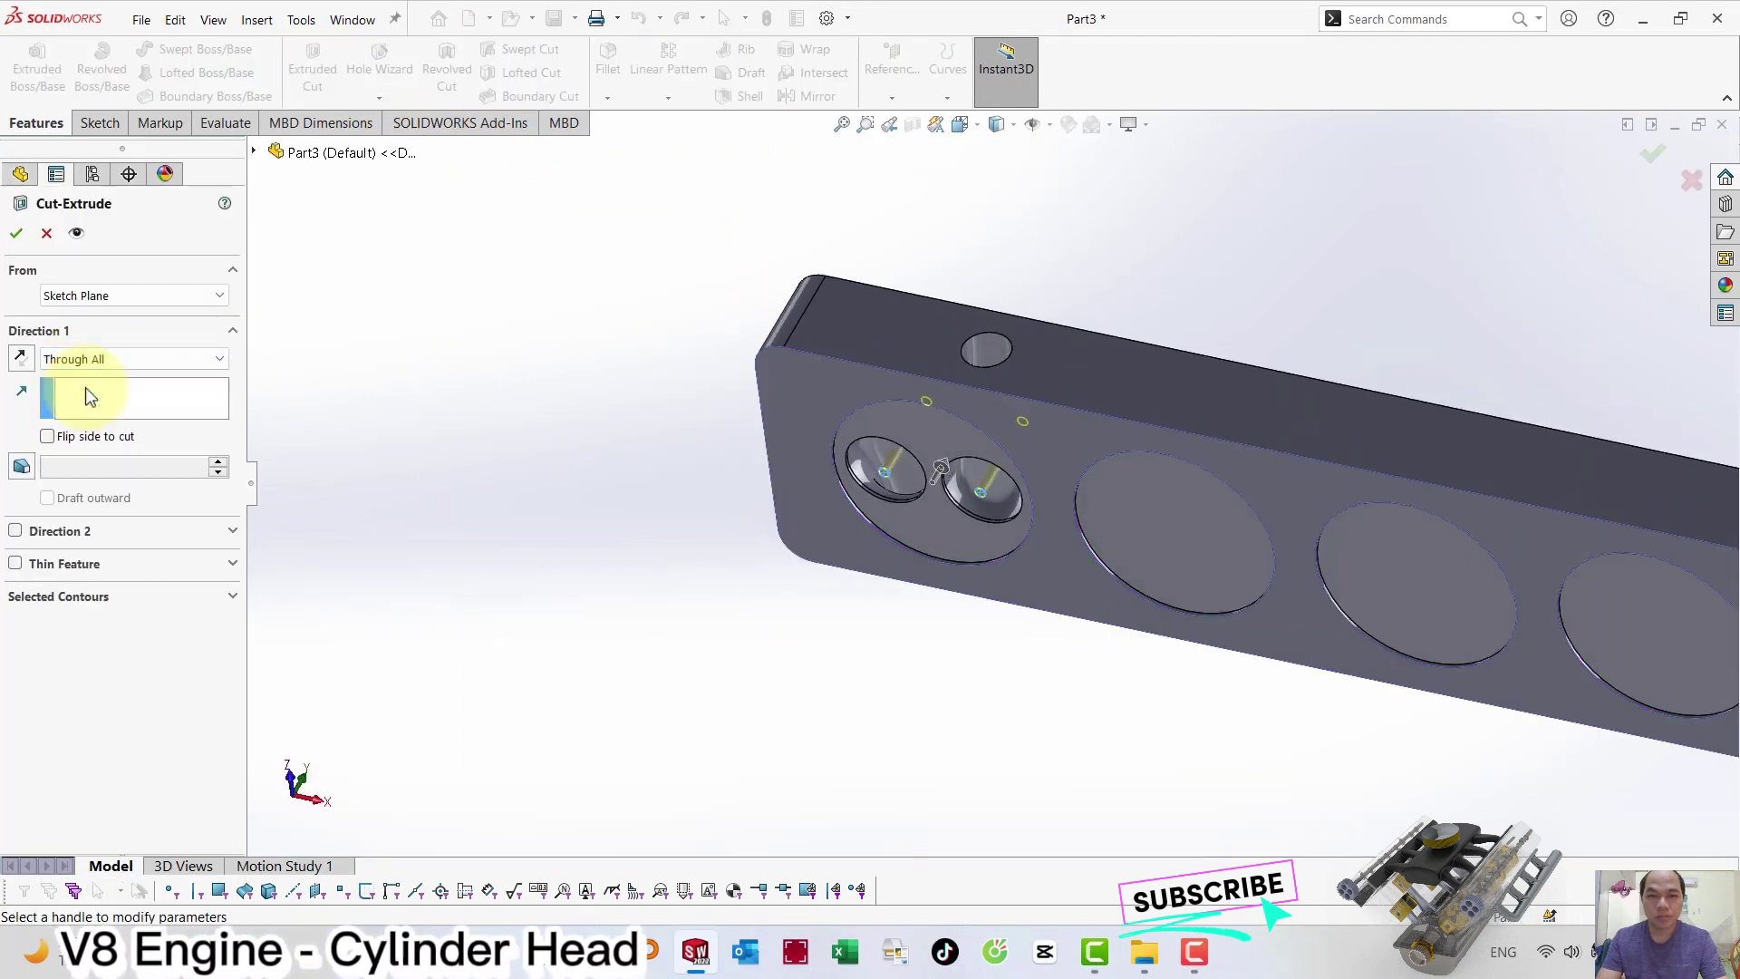
click(18, 233)
Select the features from Cut-Extrude2 through Cut-Extrude3 in the design tree.
mouse_move(709, 458)
middle_down()
mouse_move(723, 218)
mouse_move(648, 809)
mouse_move(766, 610)
mouse_move(693, 609)
mouse_move(735, 583)
middle_up()
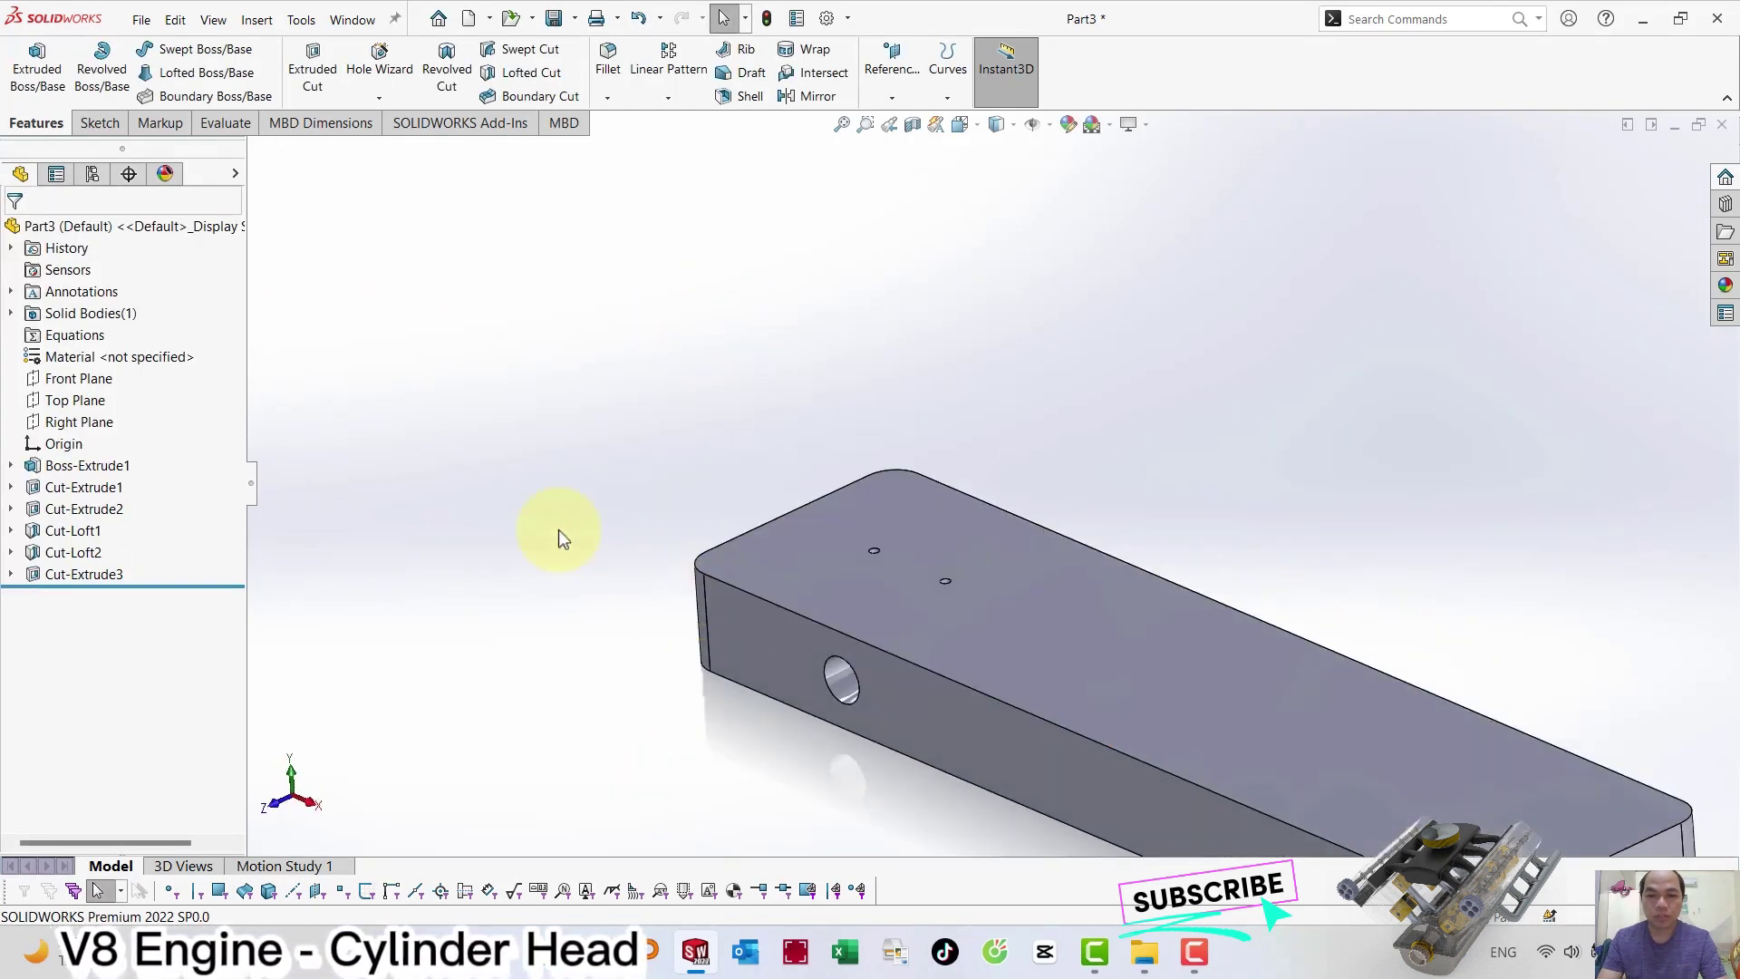
right_drag(582, 531, 609, 478)
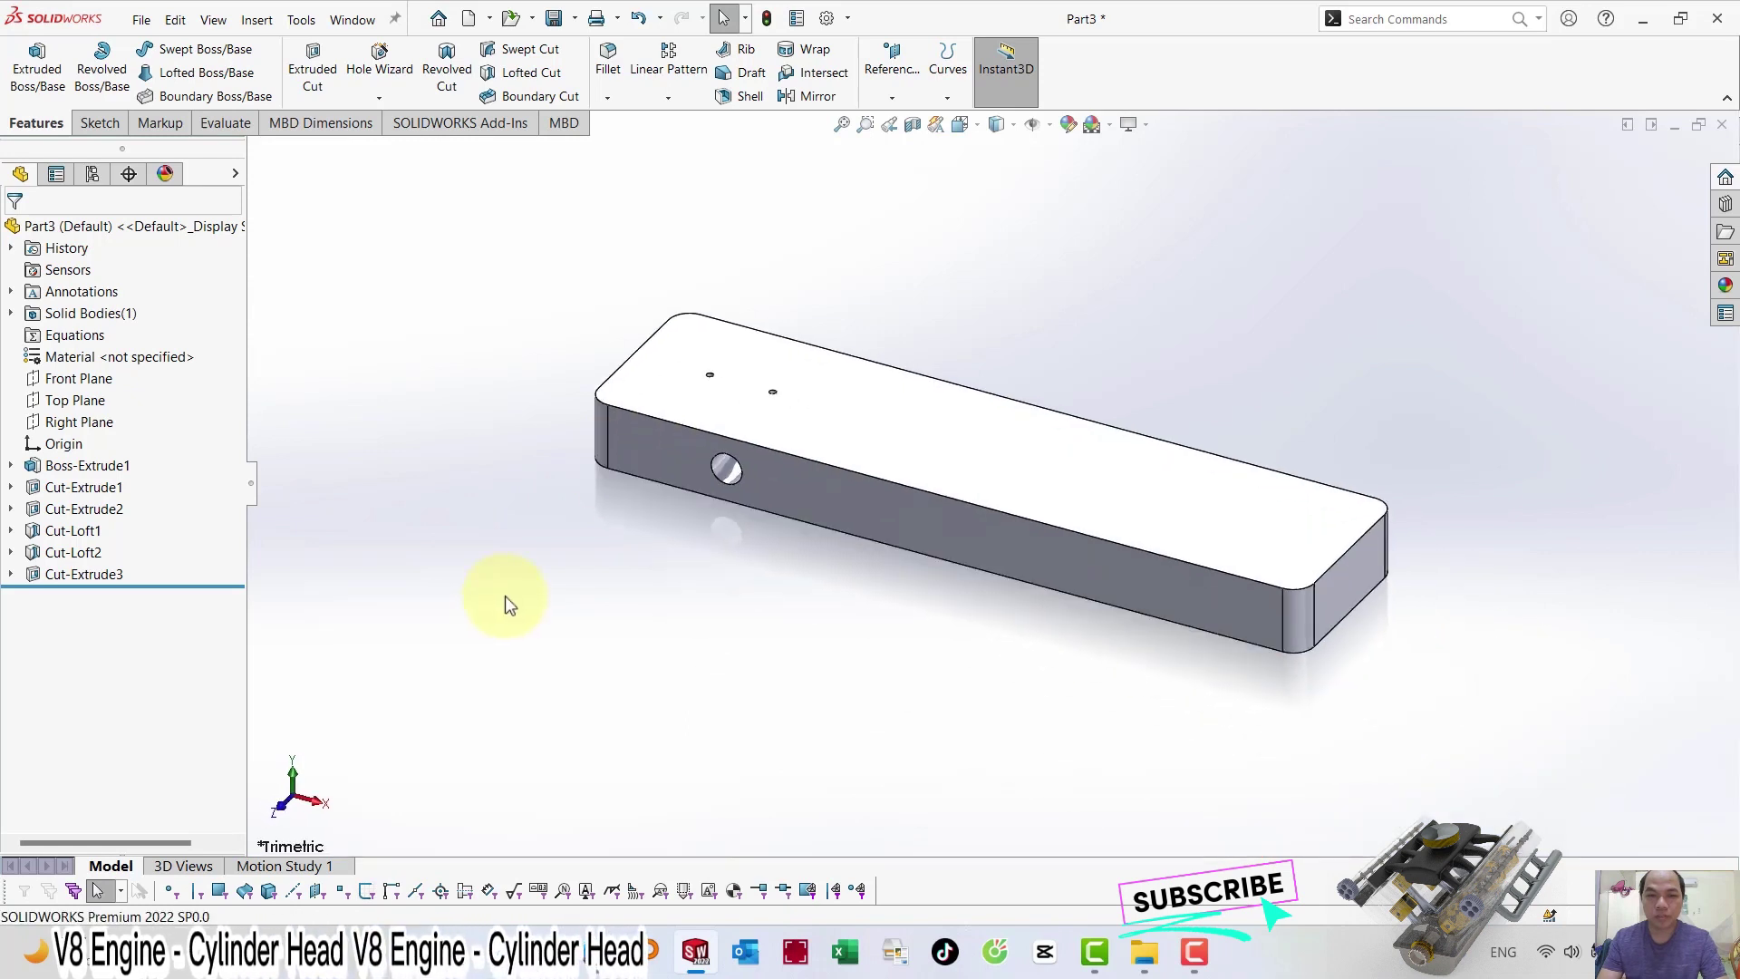
click(95, 512)
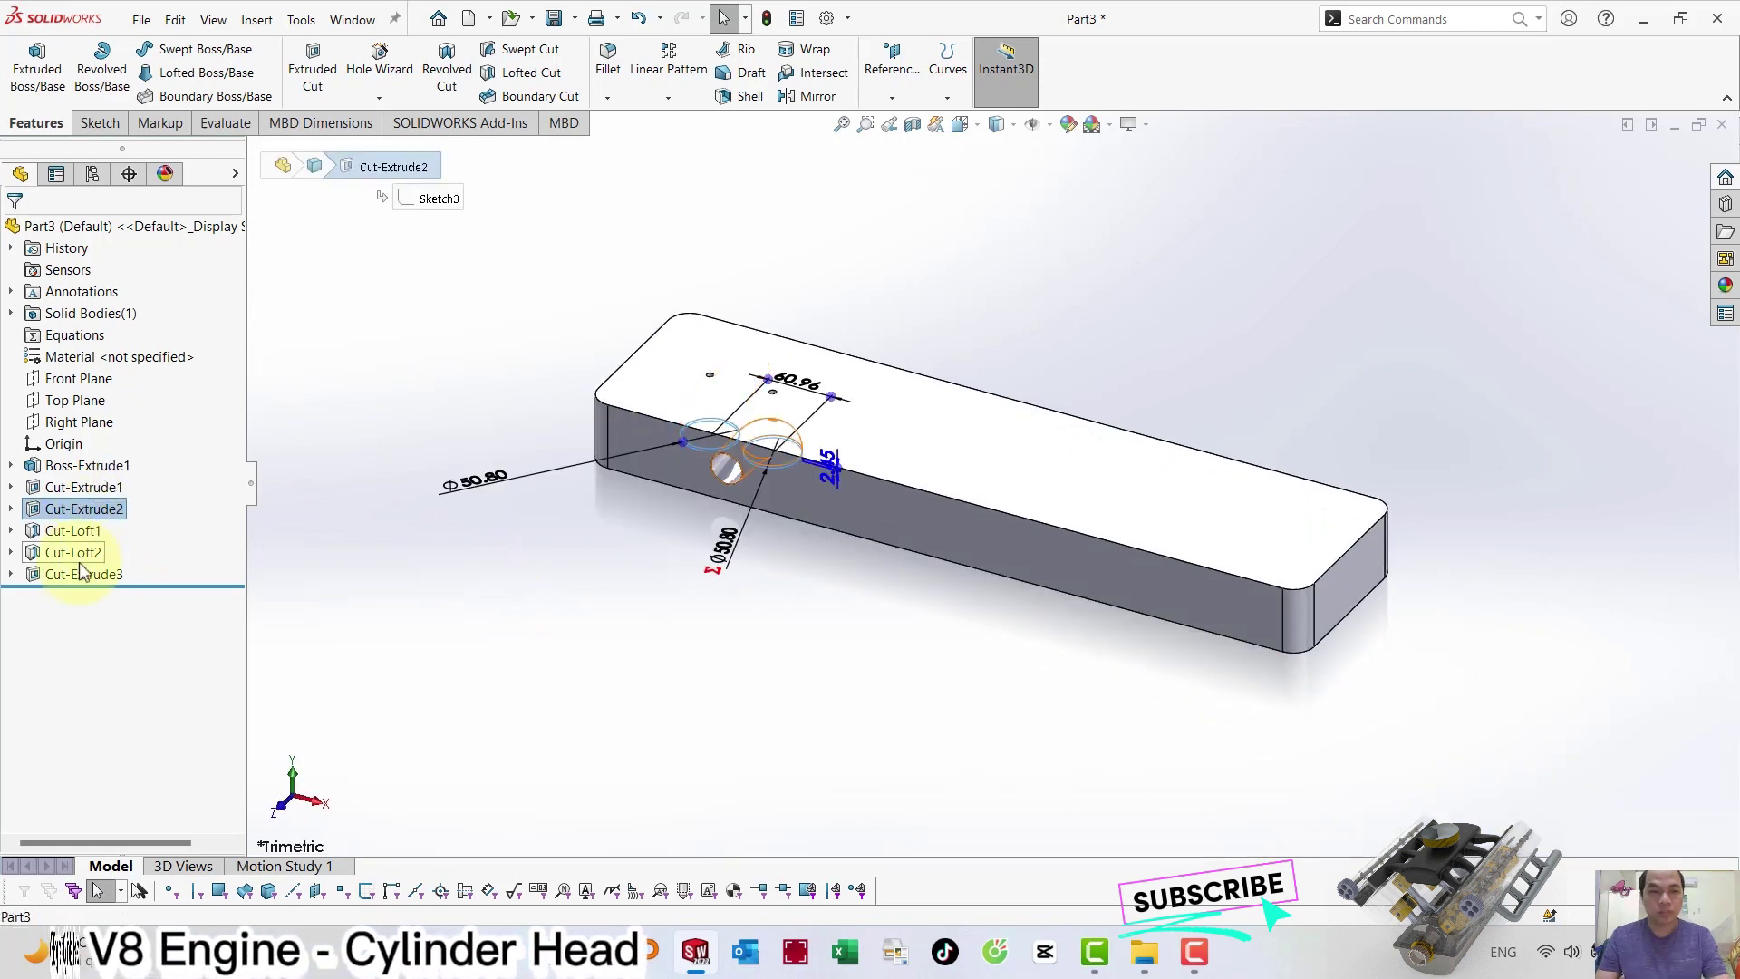
shift+click(82, 571)
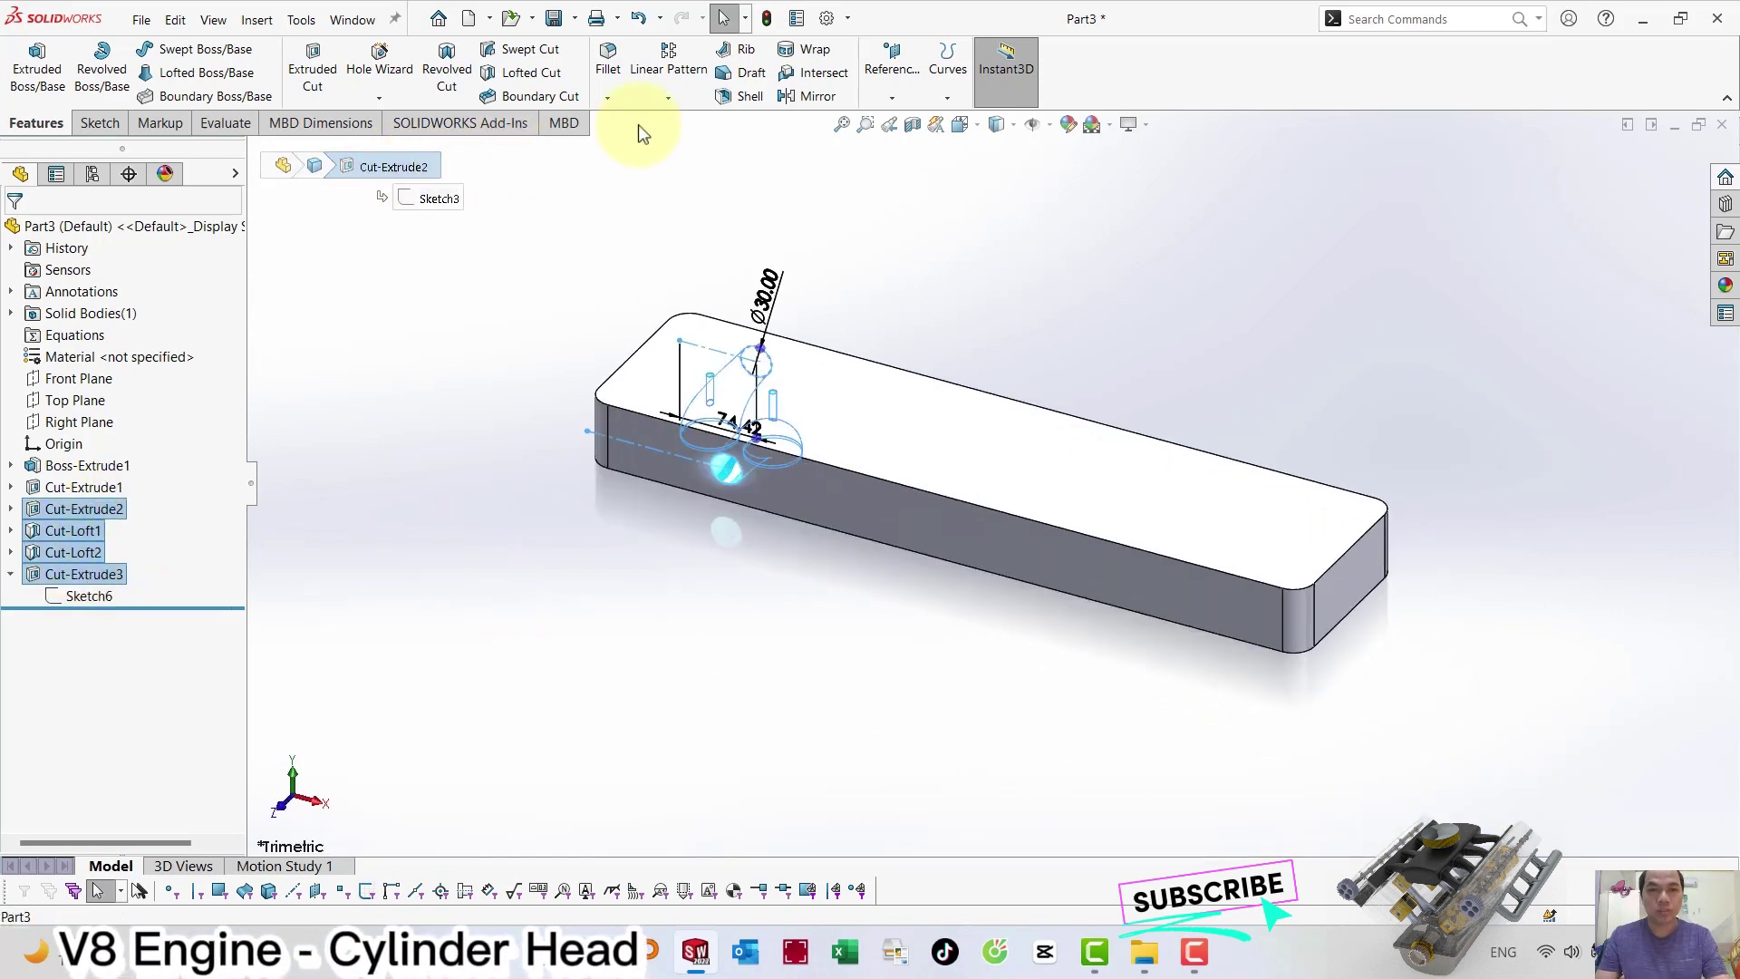
Linear-pattern the selected cuts along the long edge: 153.40 mm spacing, 4 instances.
click(667, 72)
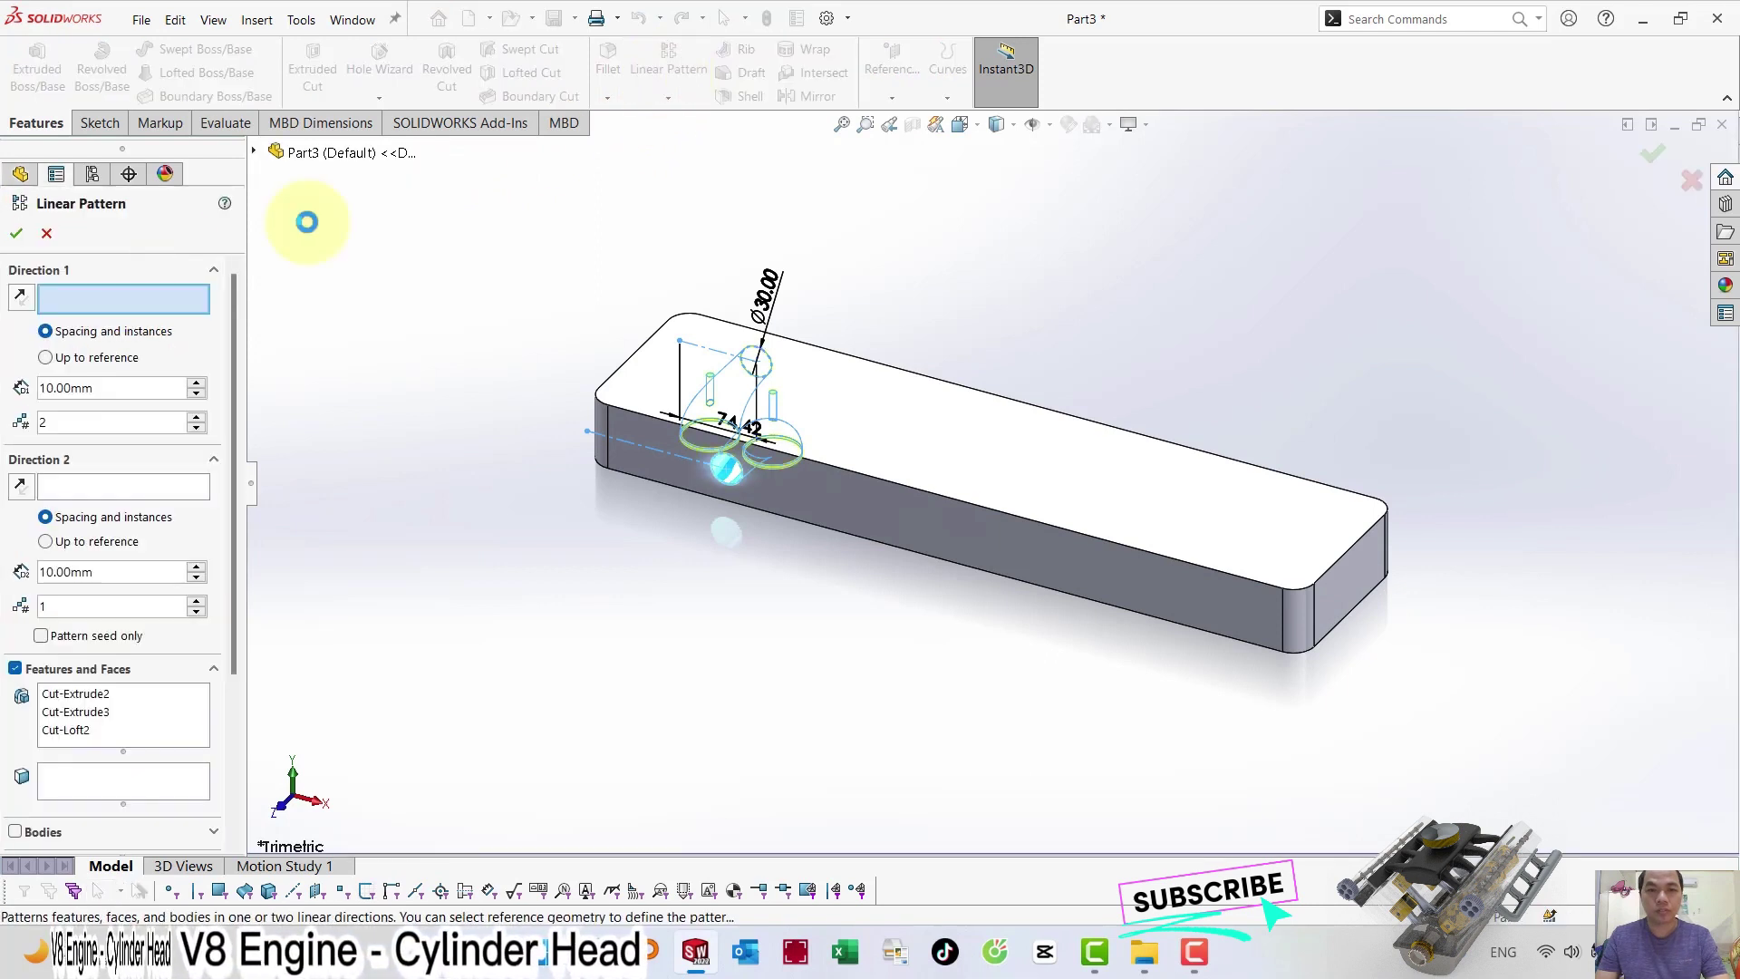
click(848, 467)
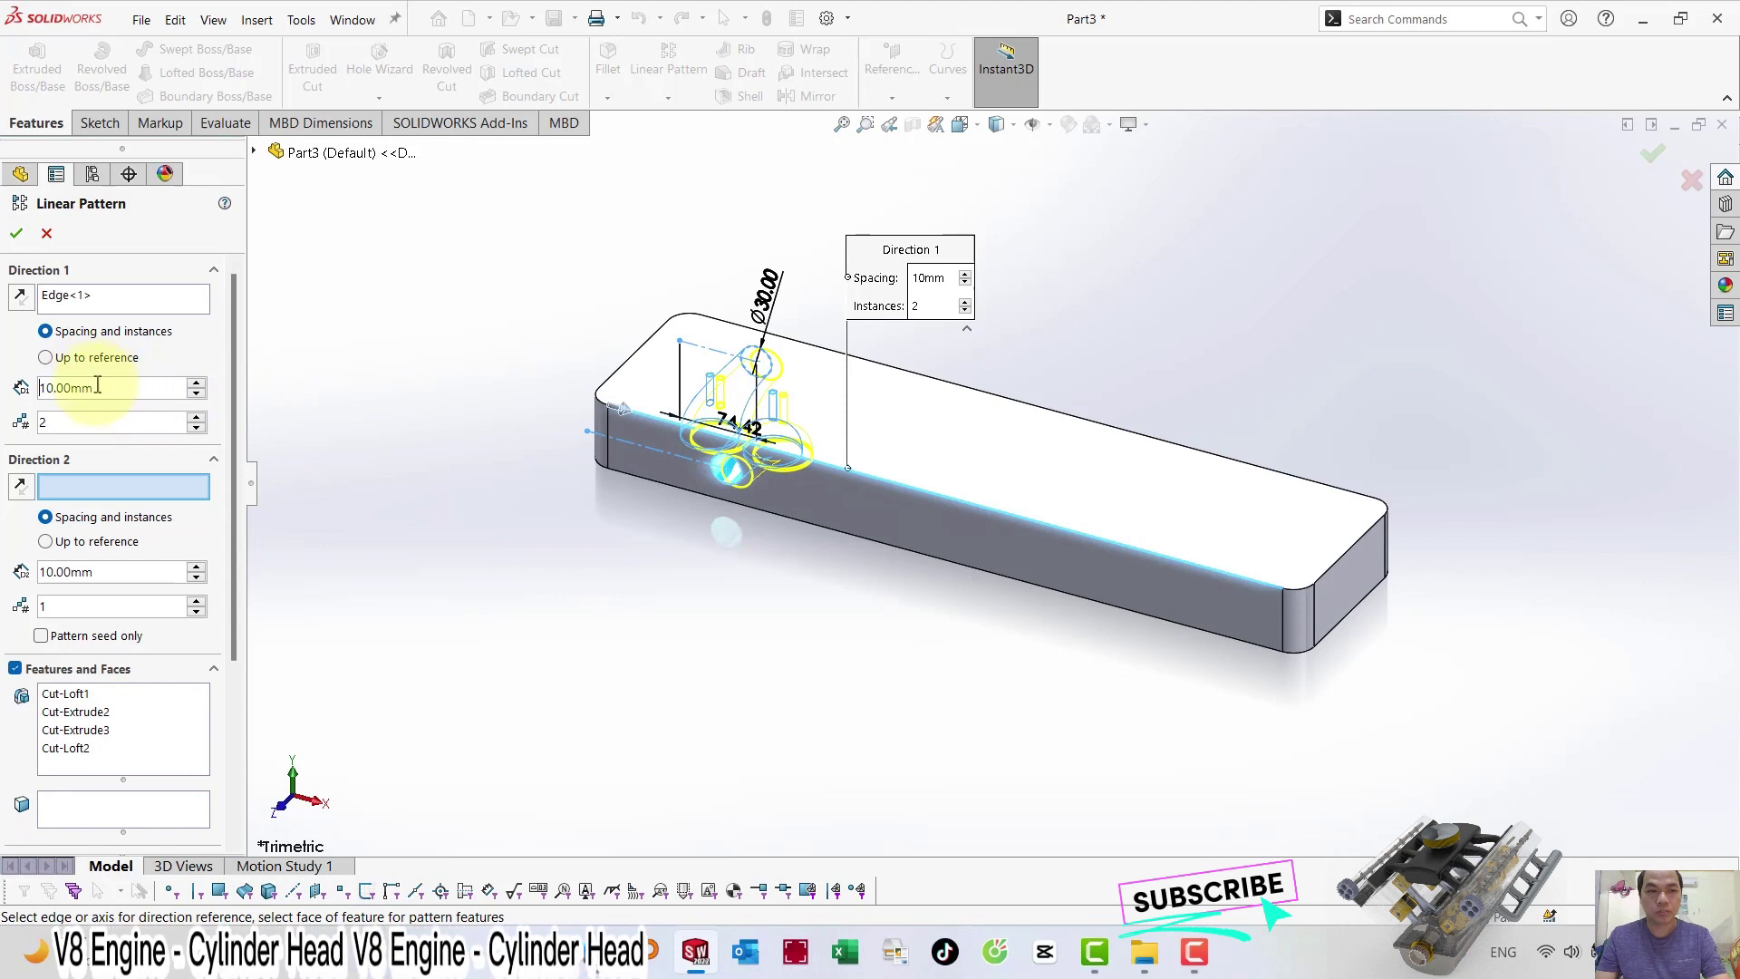
text(3.4)
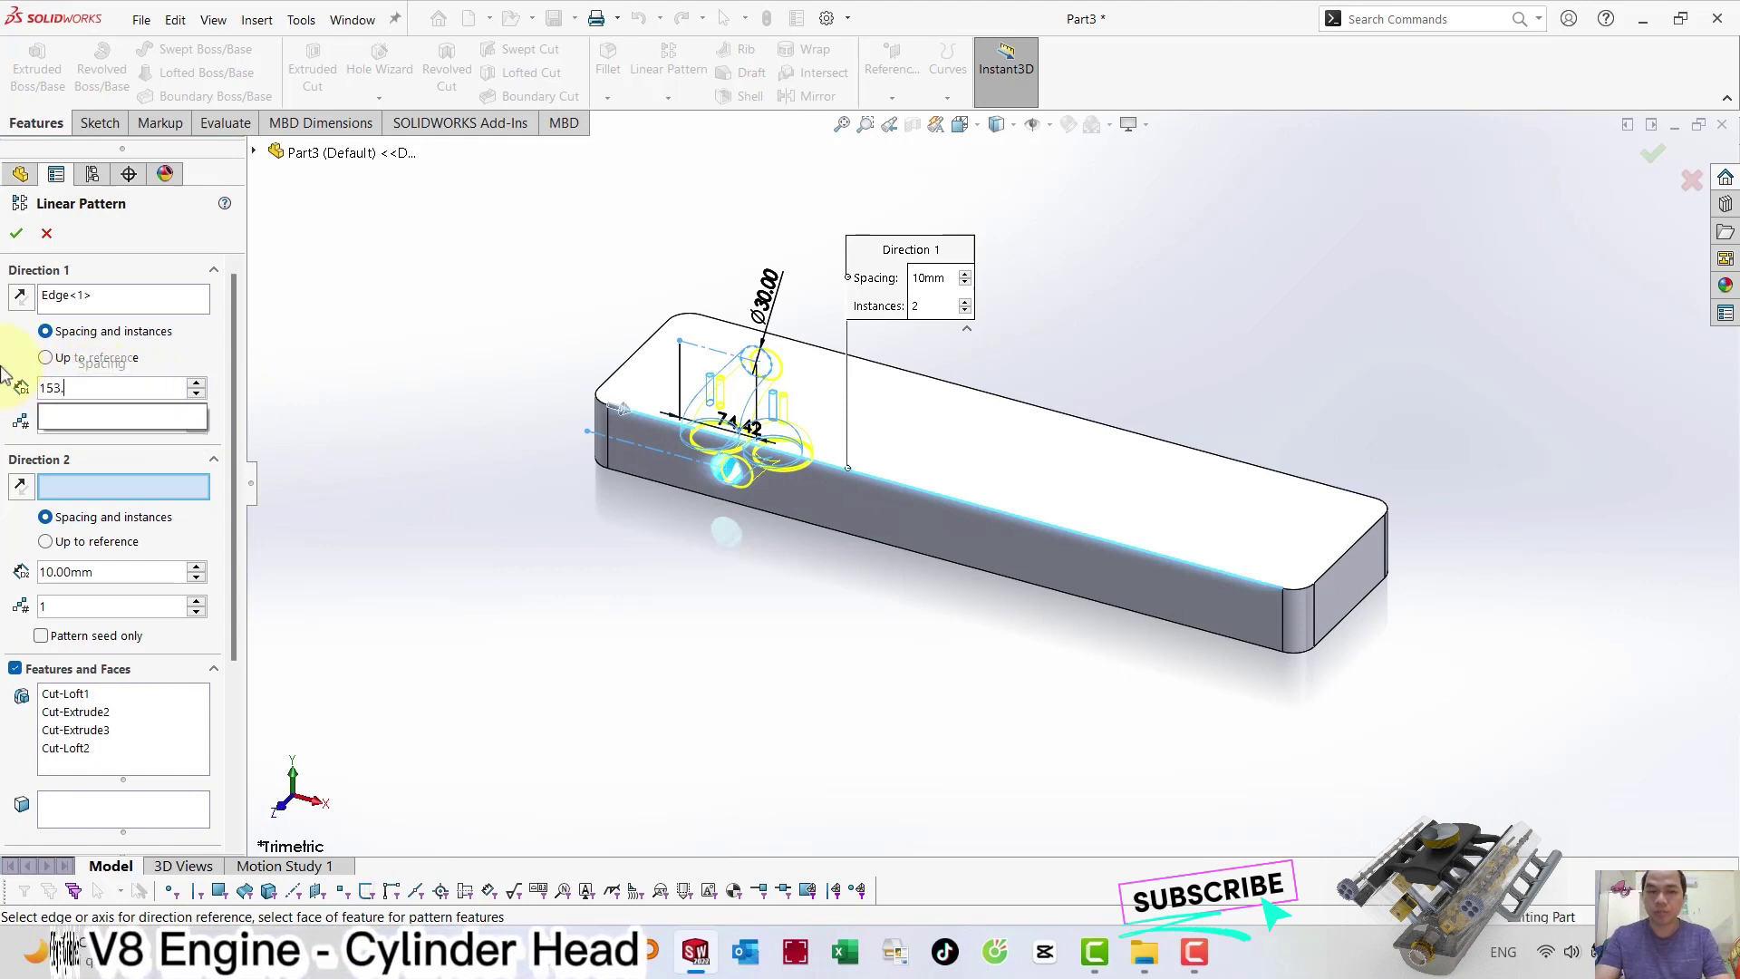
key(Return)
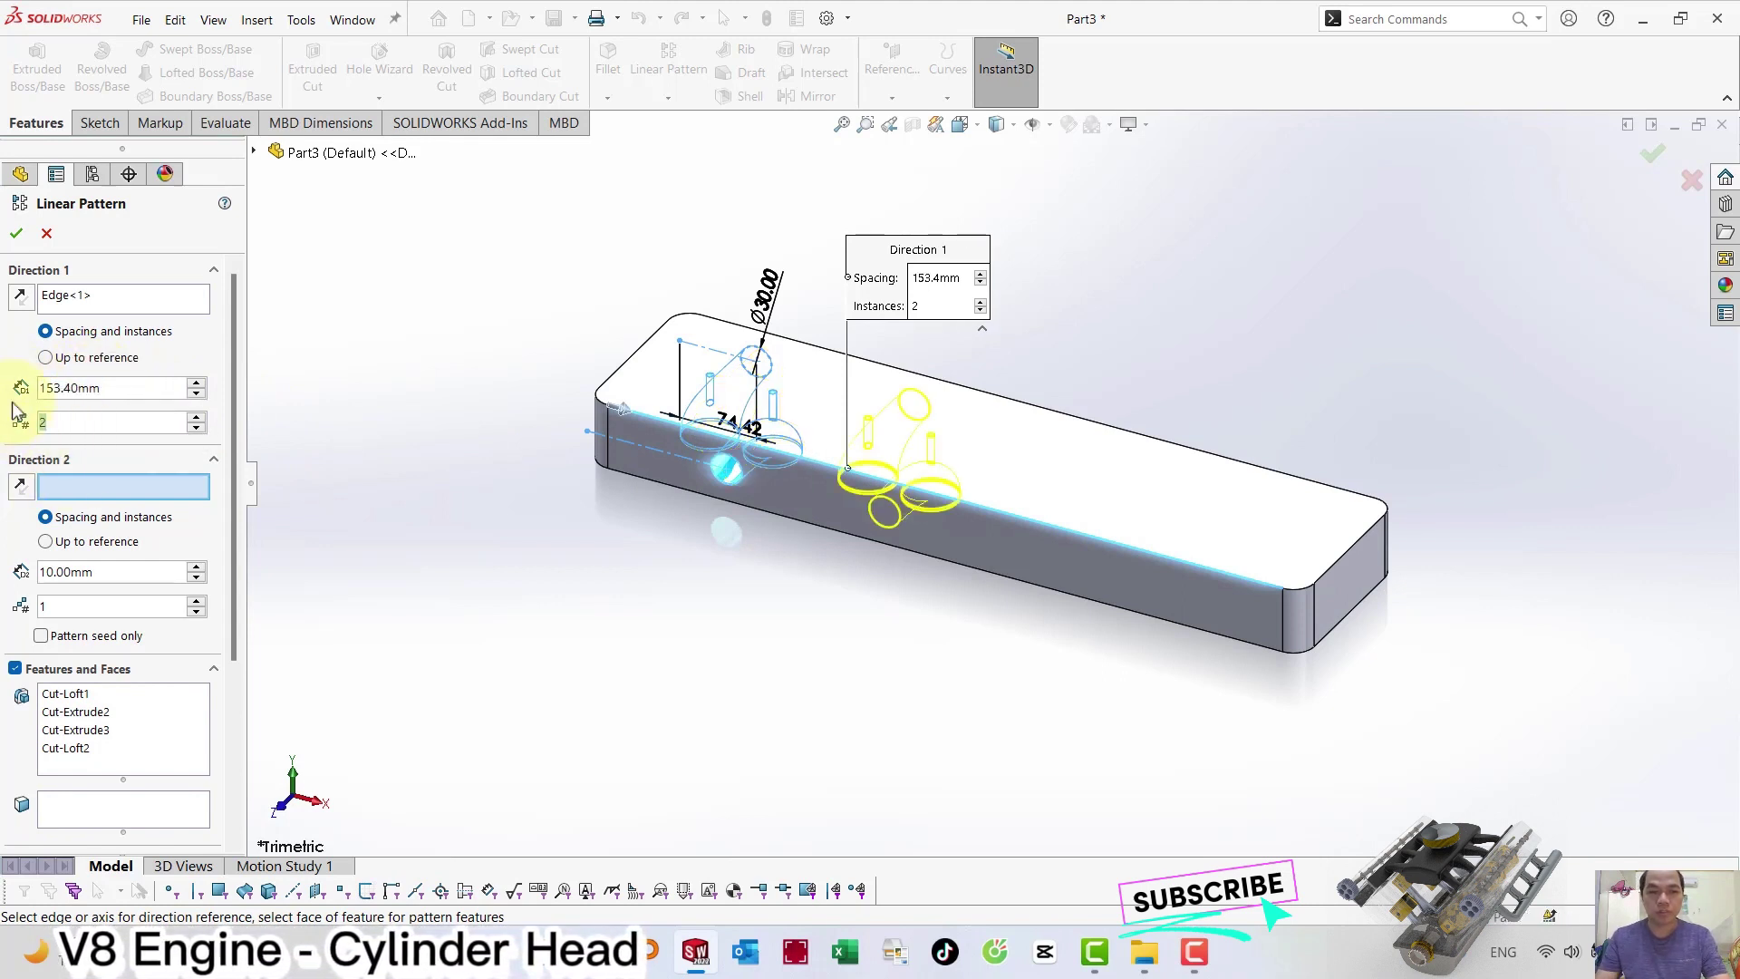
text(4)
key(Return)
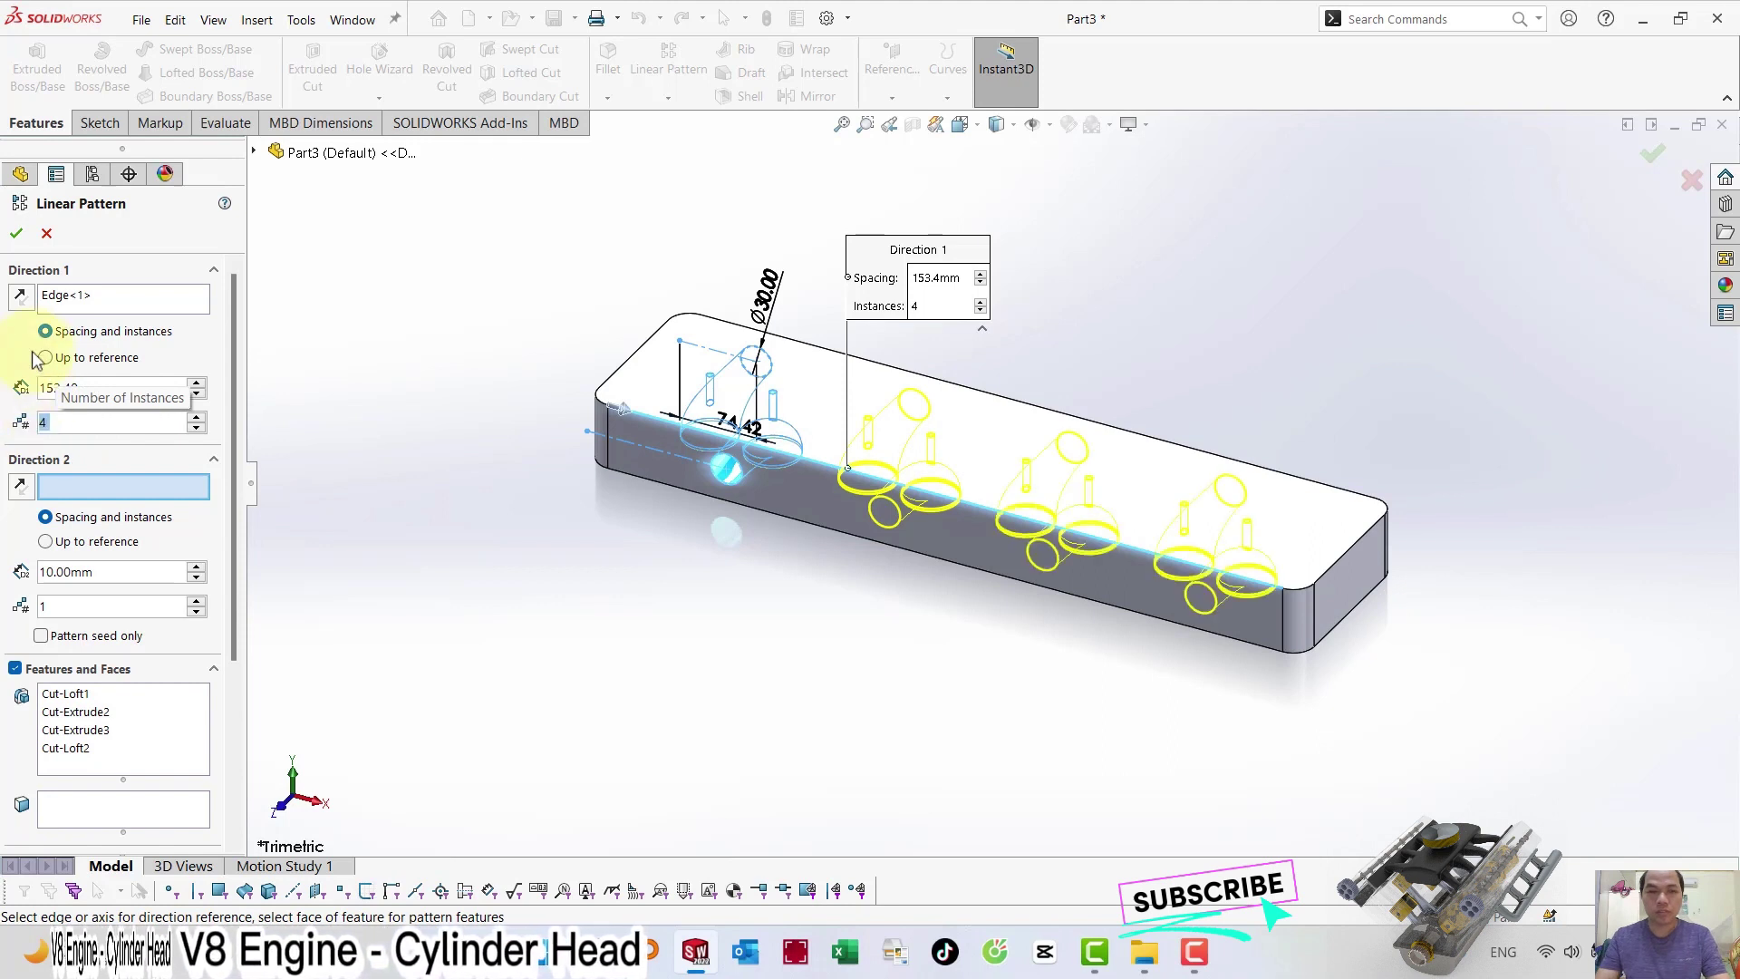
click(16, 234)
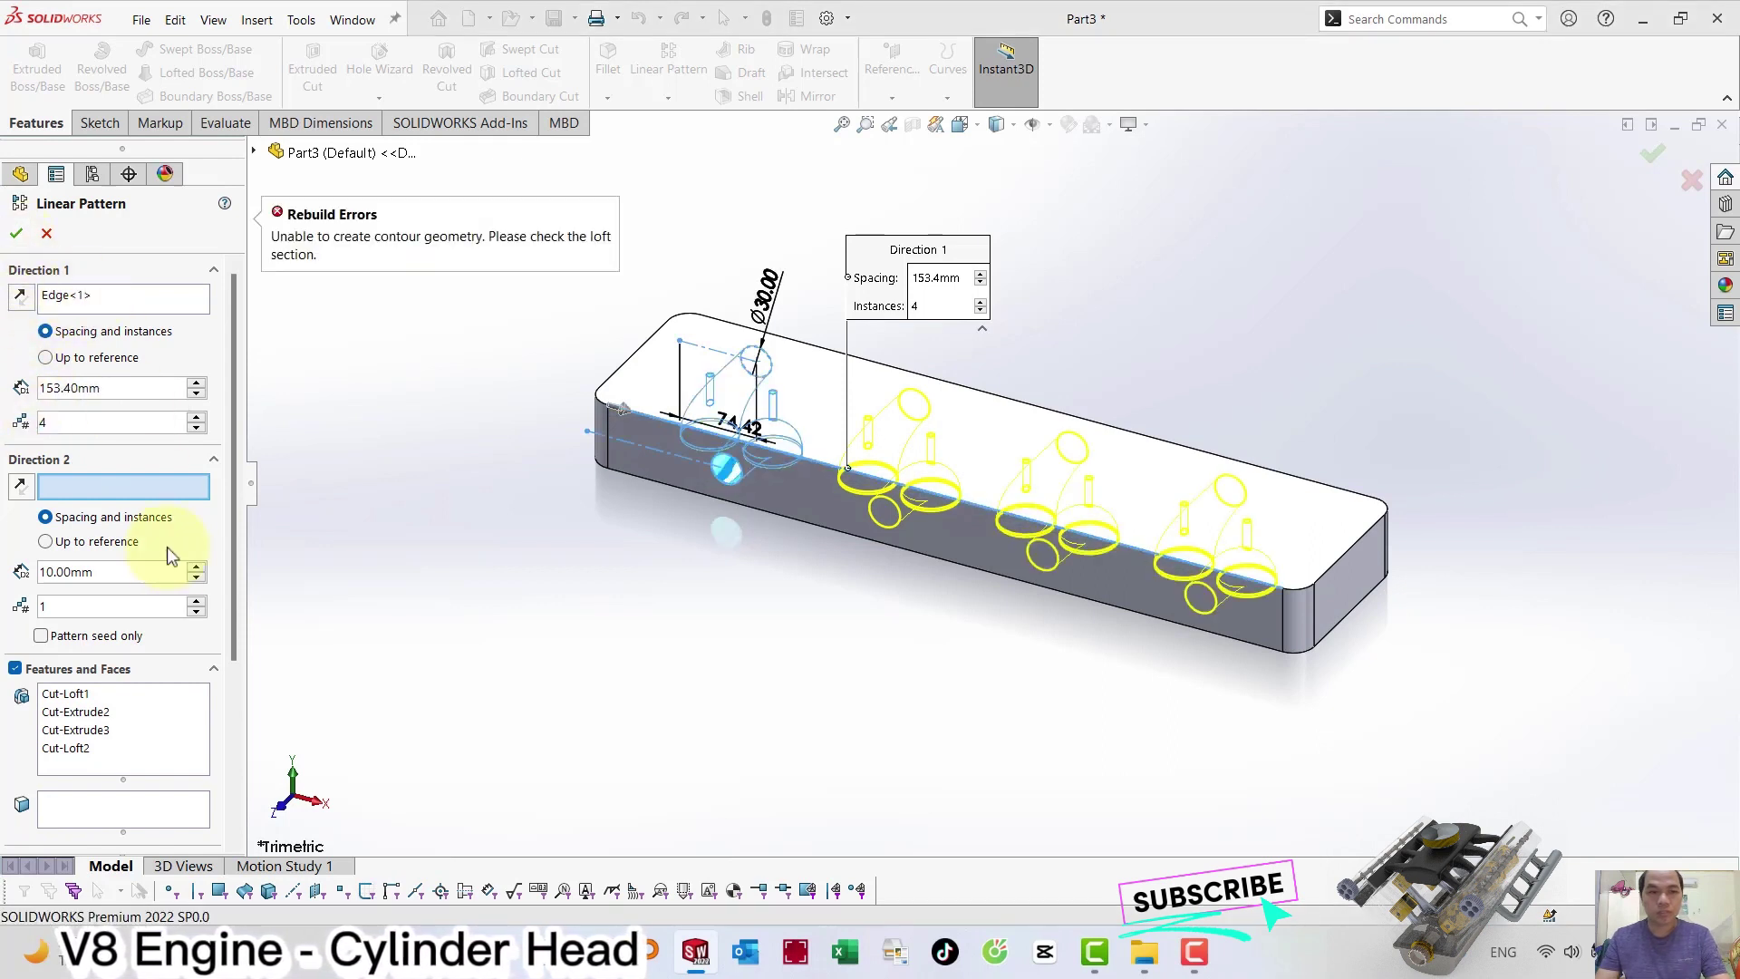
click(108, 711)
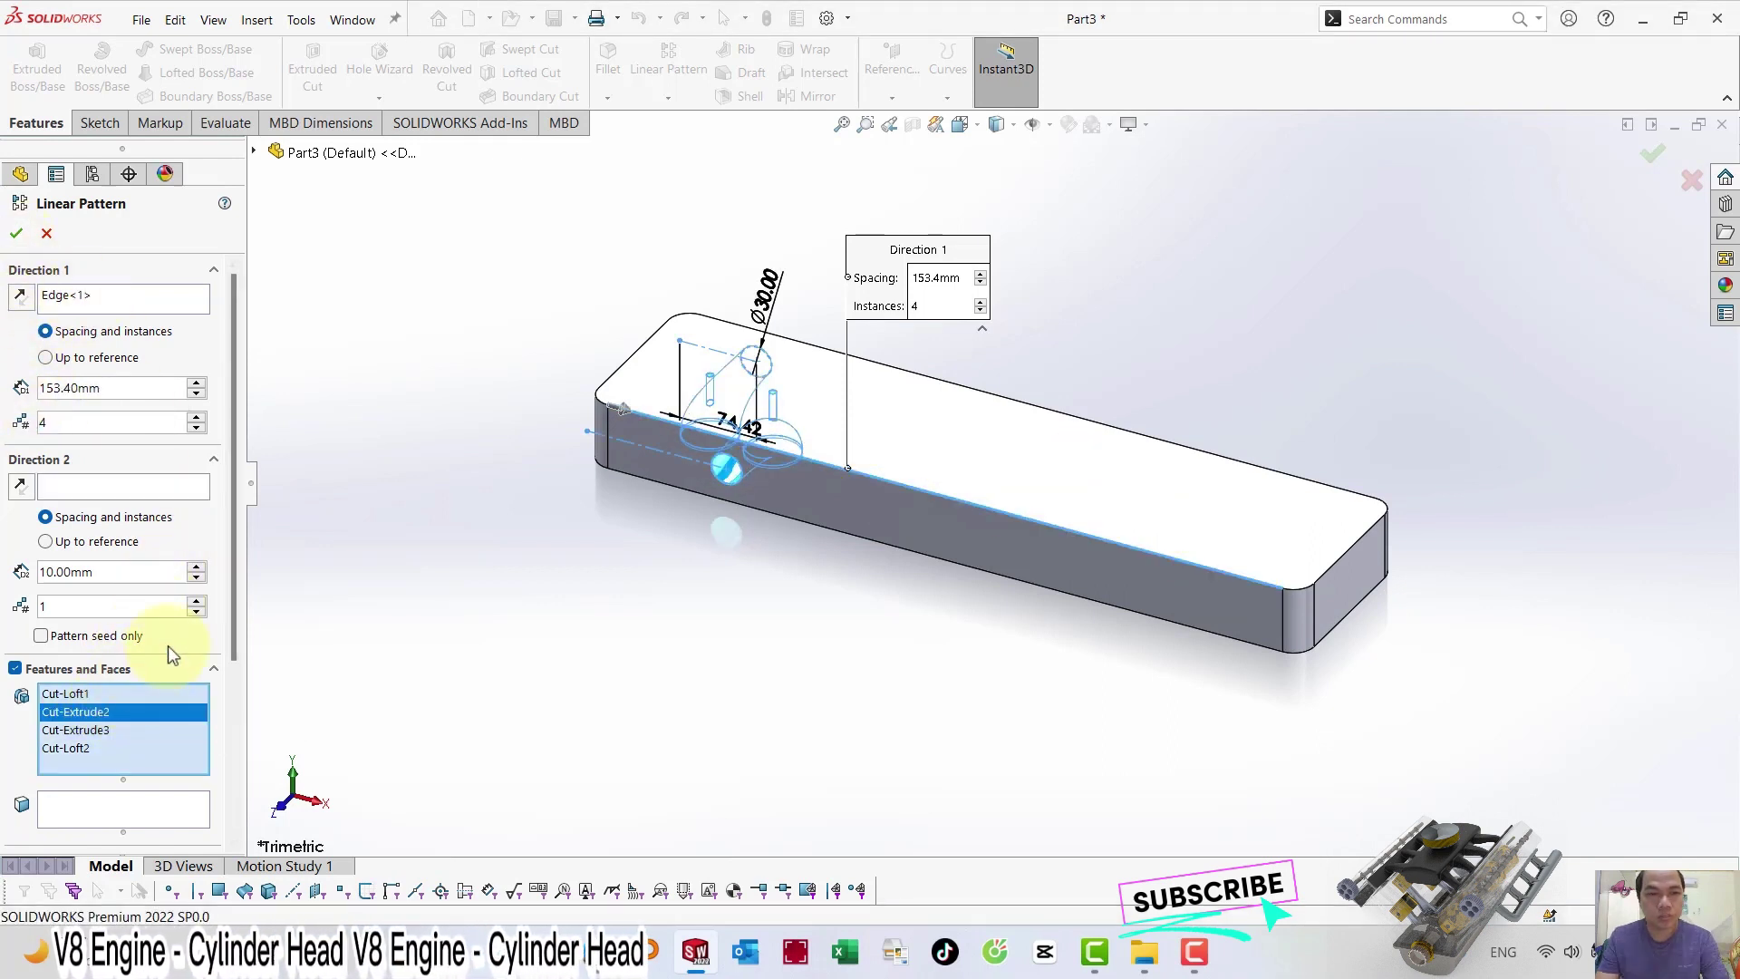
drag(227, 489, 240, 759)
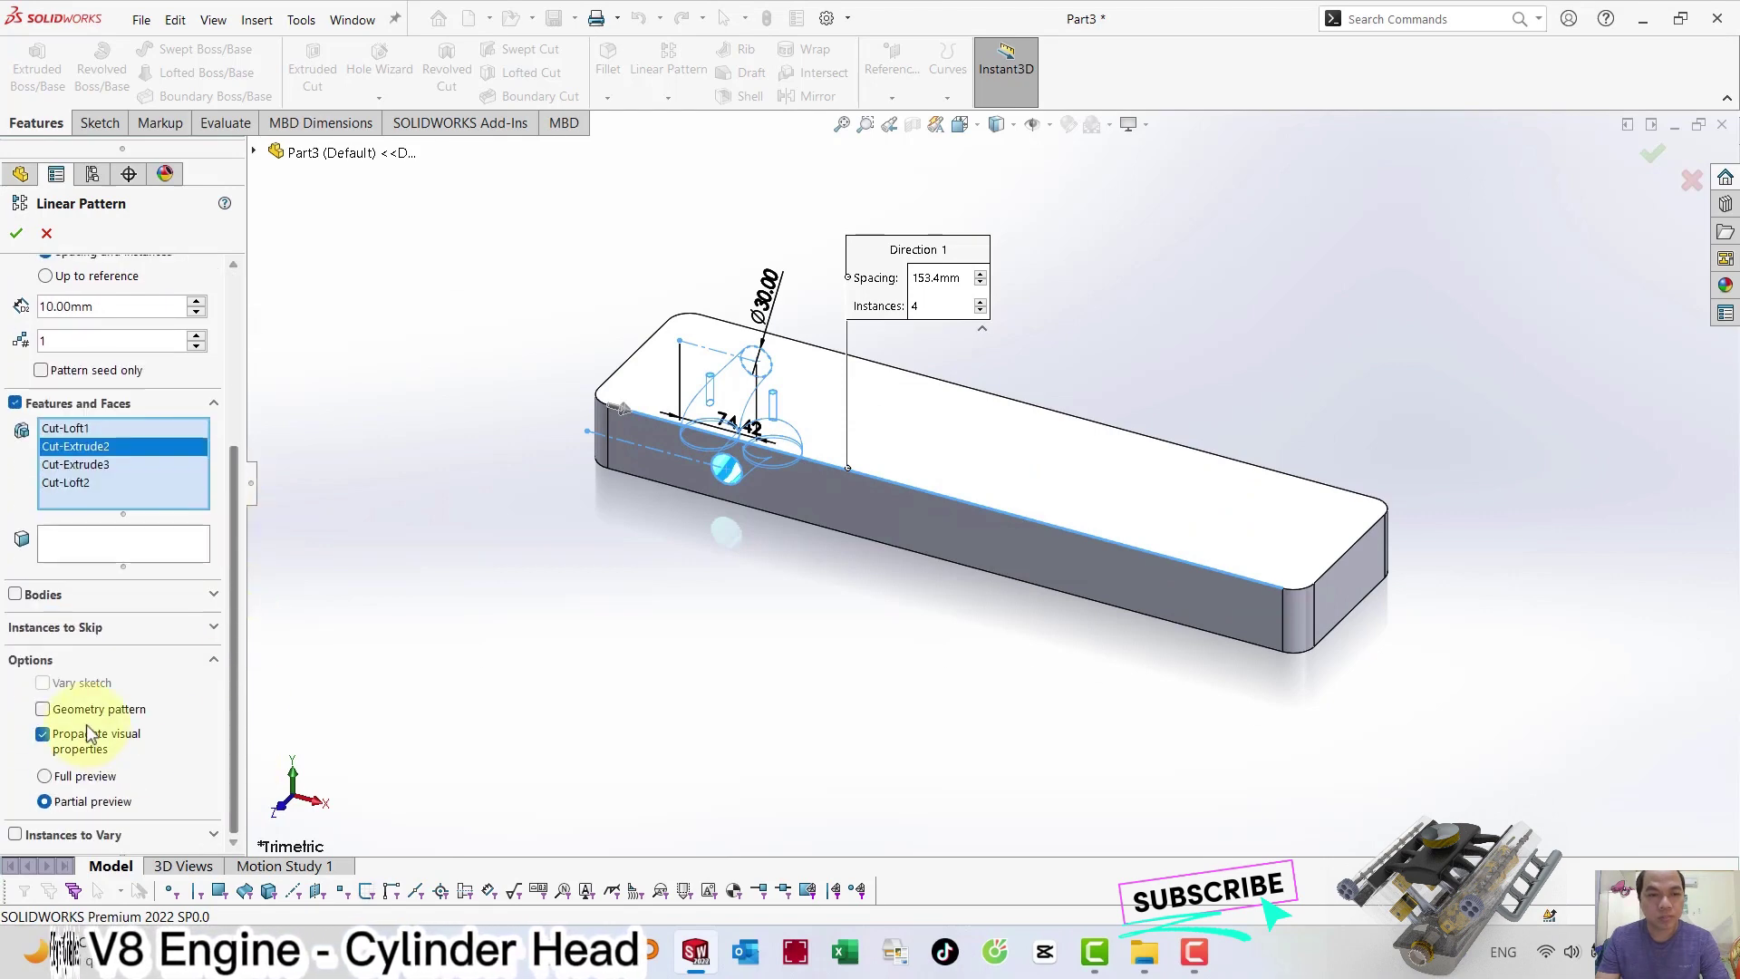
click(15, 235)
text(2.5)
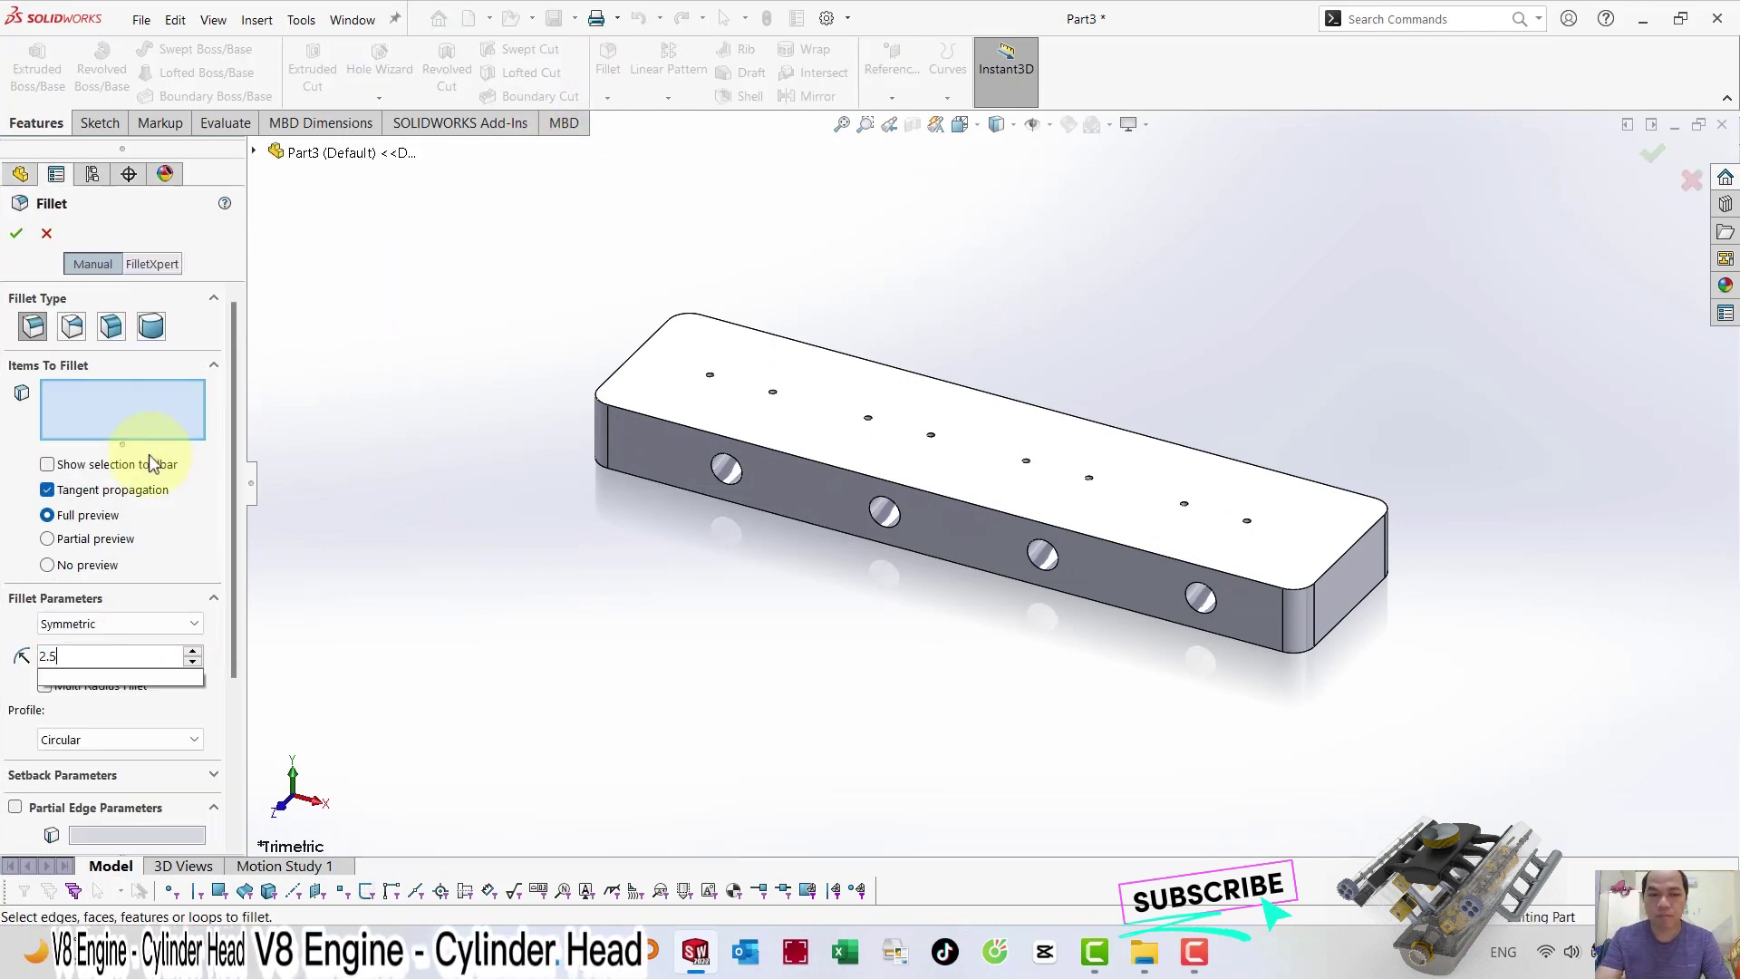
Set the fillet radius to 2.54 mm and pick the first four underside hole rims.
text(4)
key(Return)
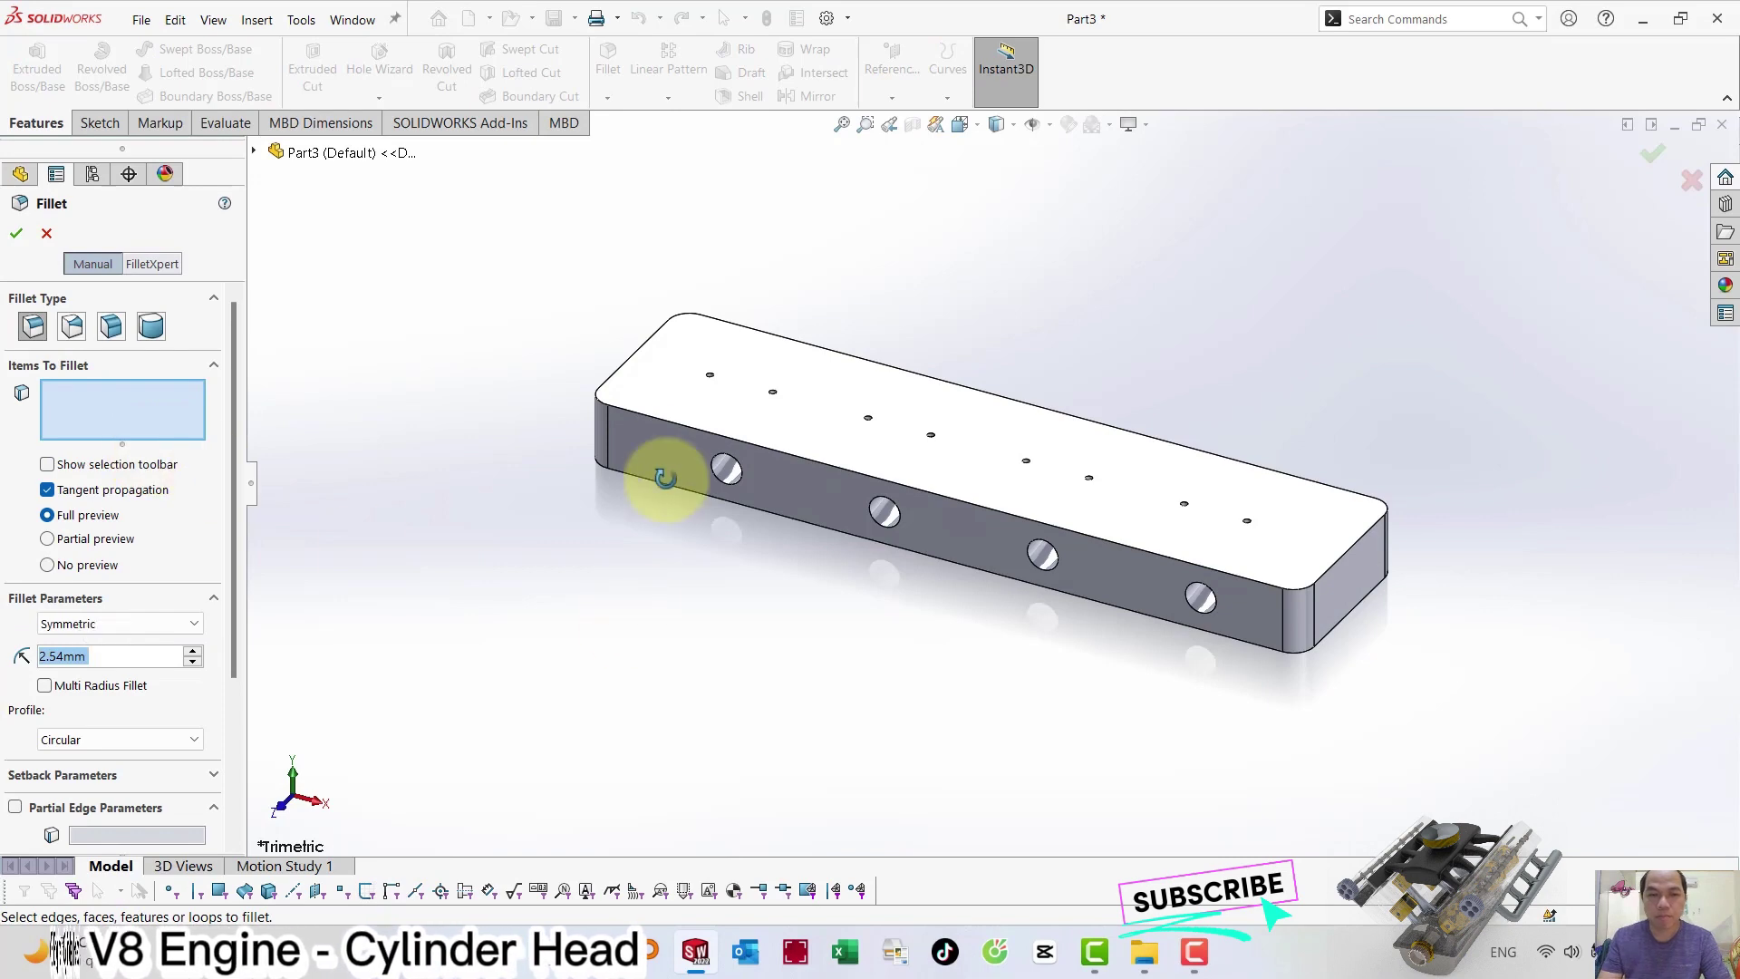
mouse_move(661, 466)
middle_down()
mouse_move(691, 516)
mouse_move(769, 517)
middle_up()
scroll(693, 521, down, 3)
scroll(693, 521, down, 2)
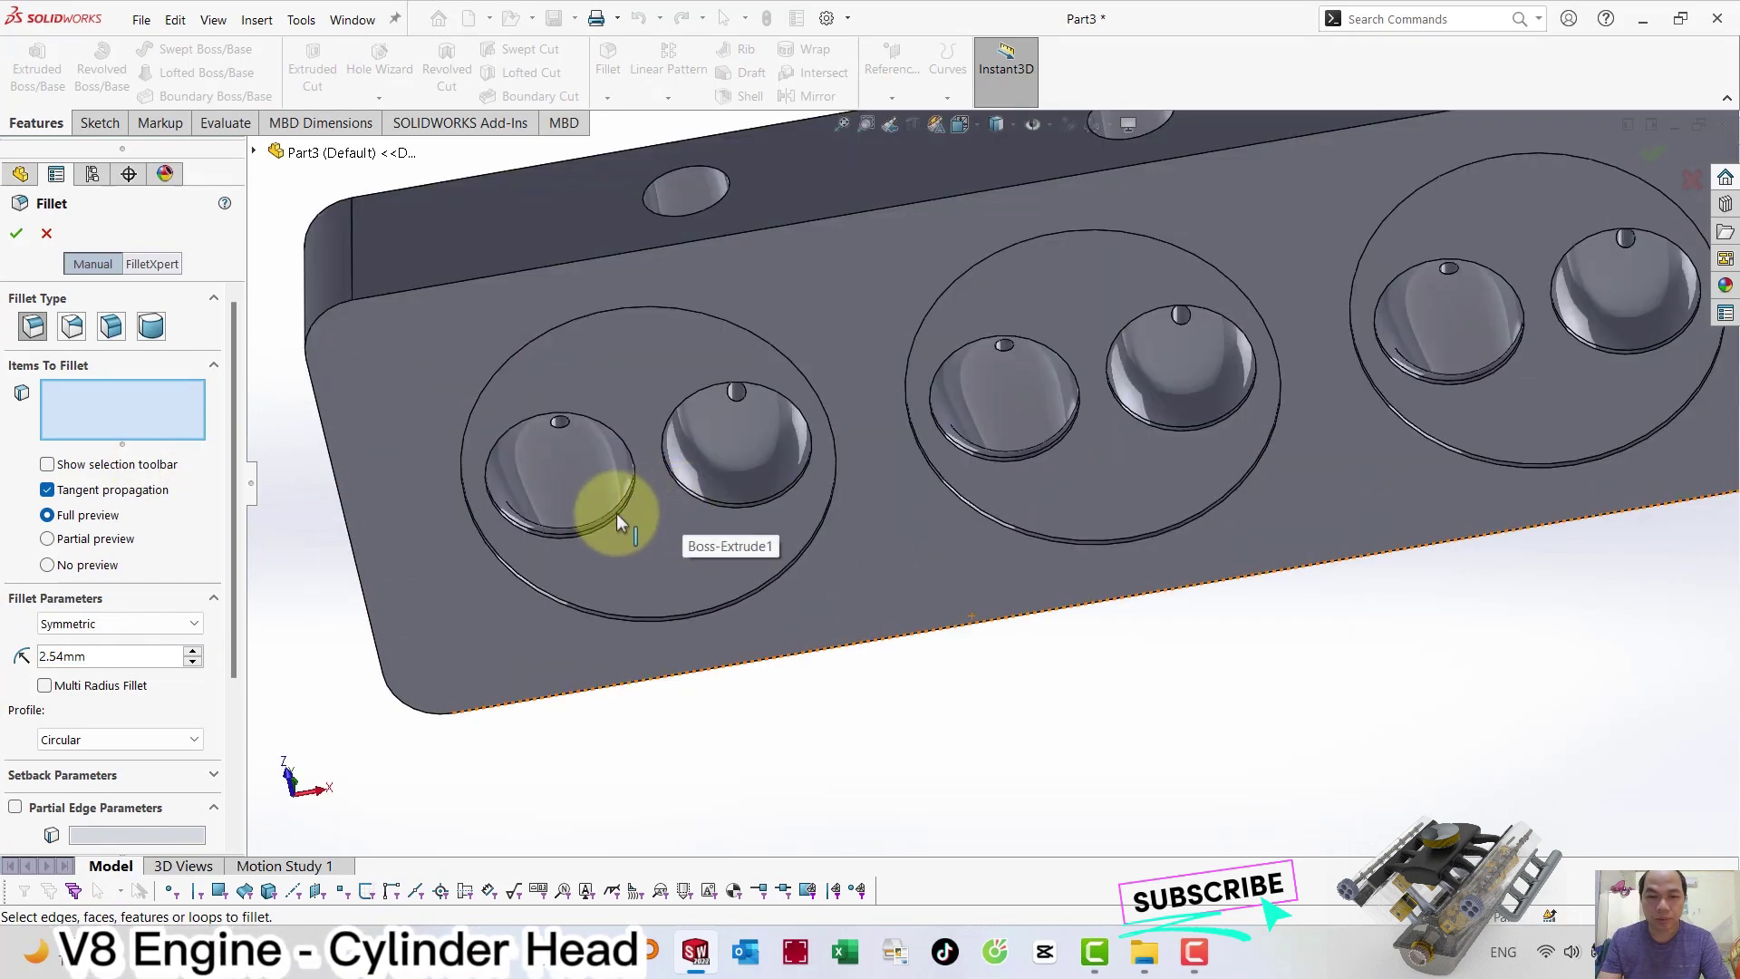
click(617, 514)
click(741, 514)
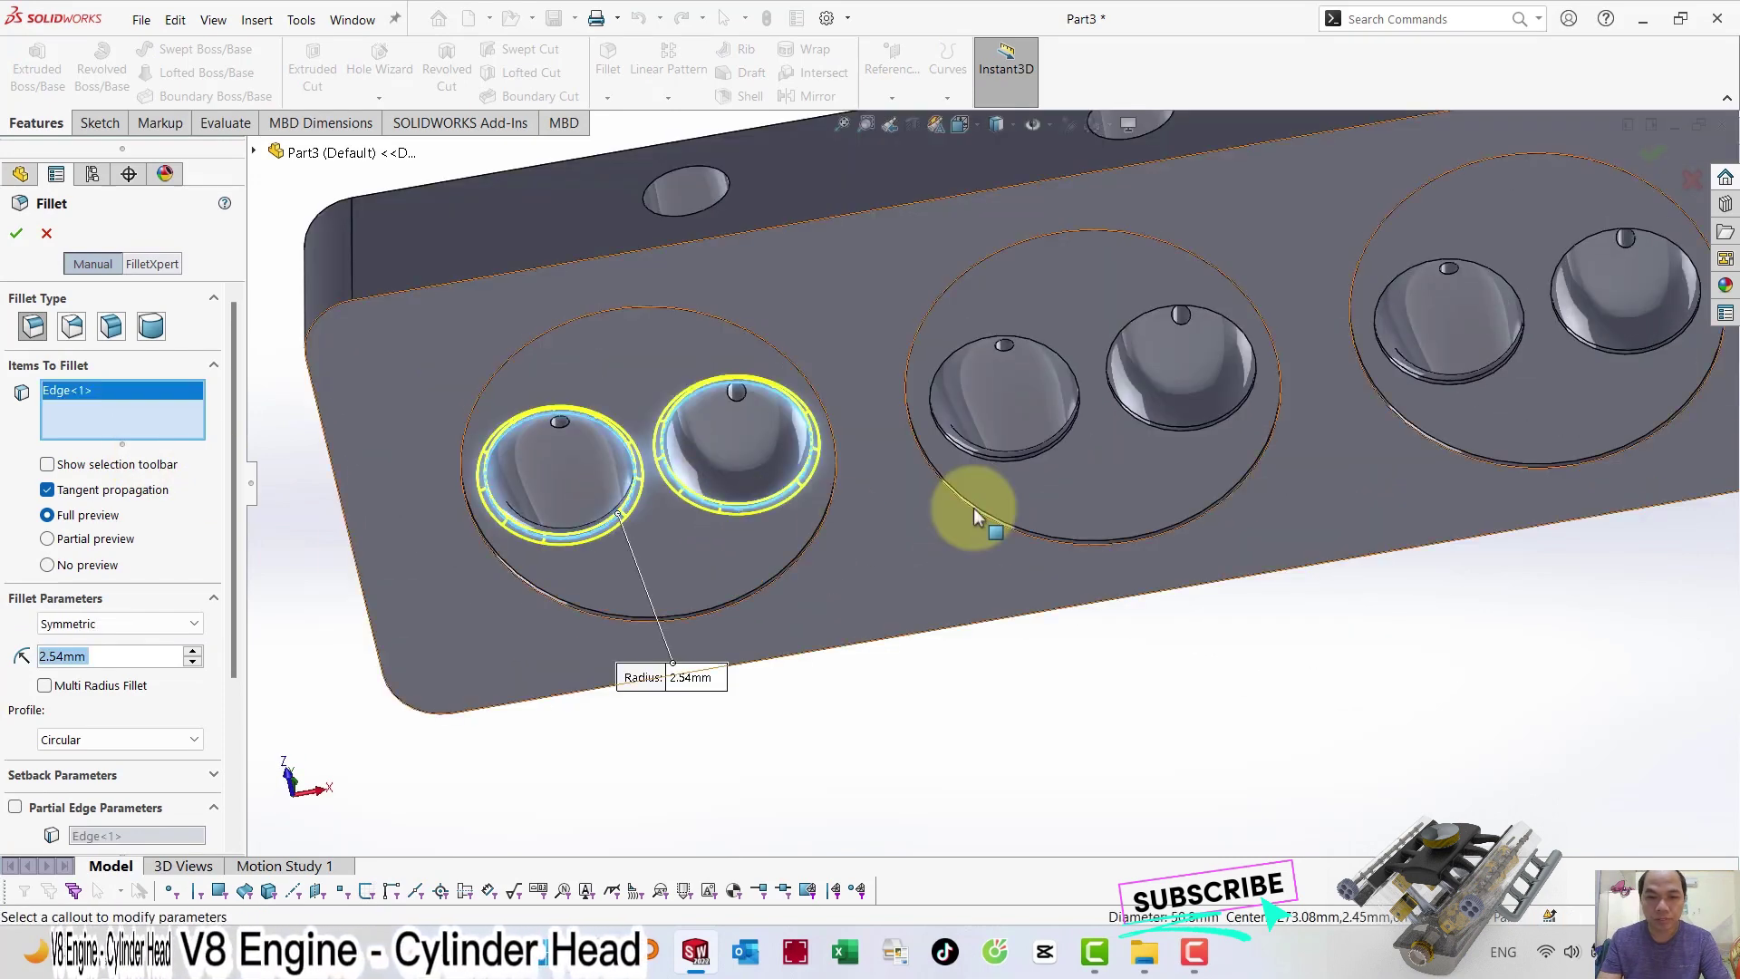
click(1004, 460)
click(1201, 442)
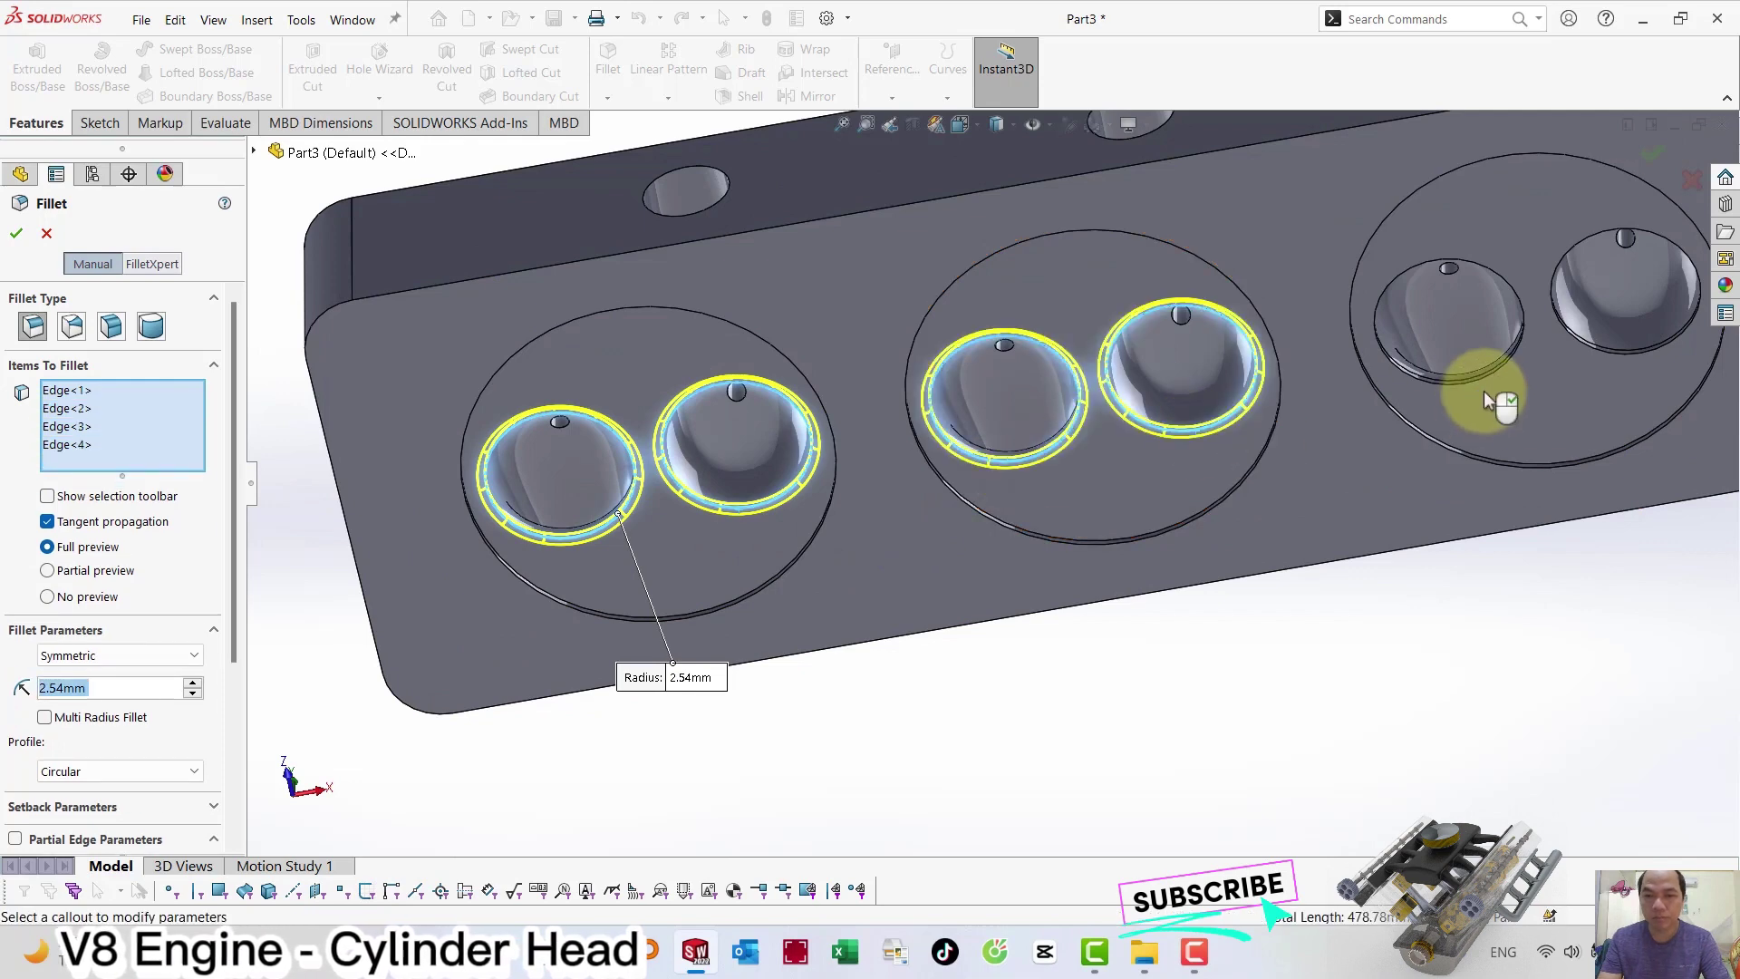
Add the remaining four hole rims to the fillet selection.
click(1457, 387)
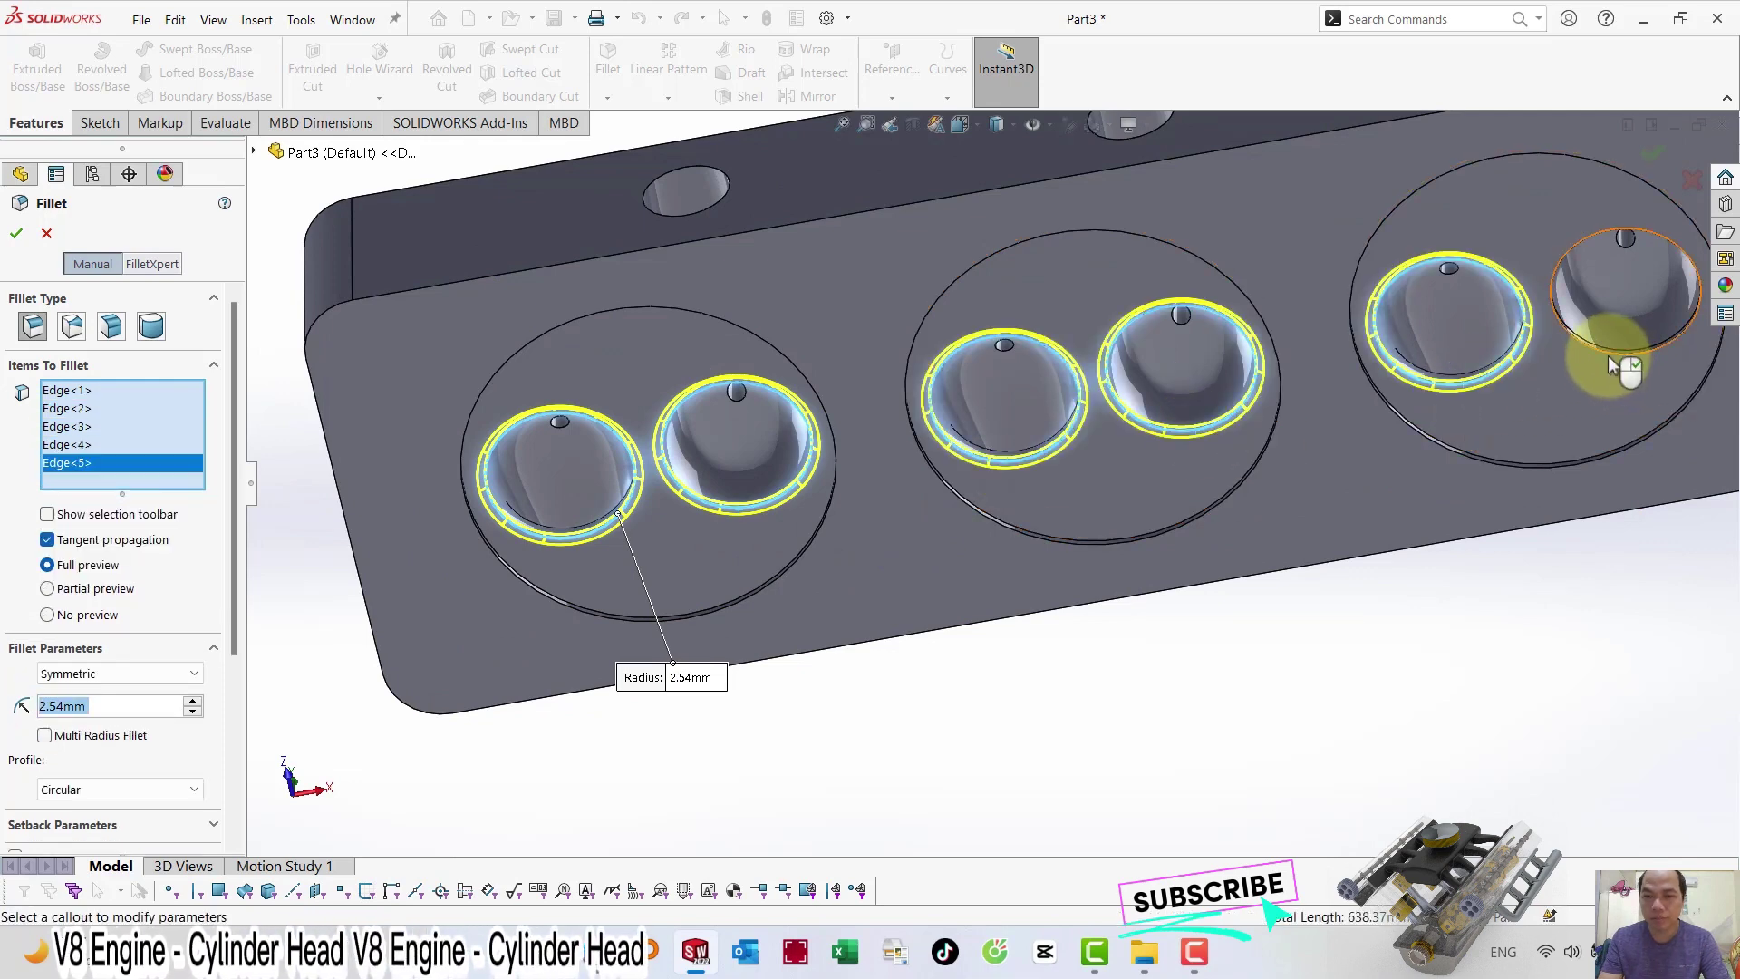
click(1604, 350)
scroll(1368, 502, up, 1)
scroll(1368, 502, up, 2)
scroll(1291, 401, down, 5)
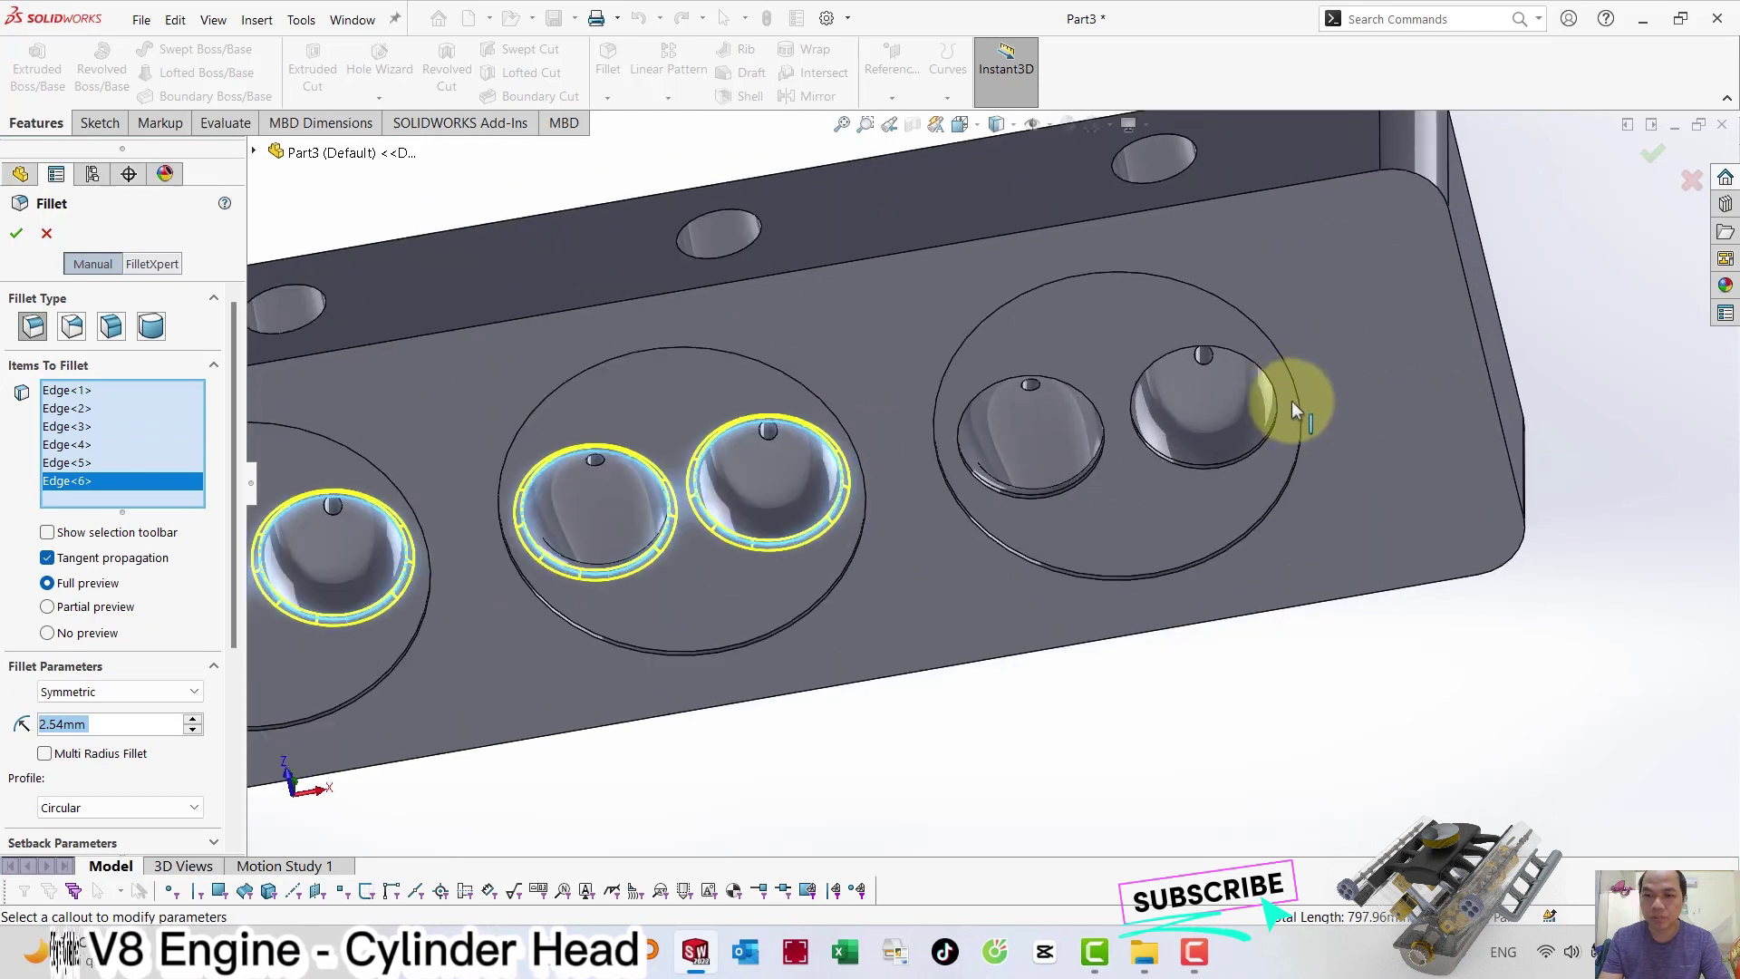
click(1058, 388)
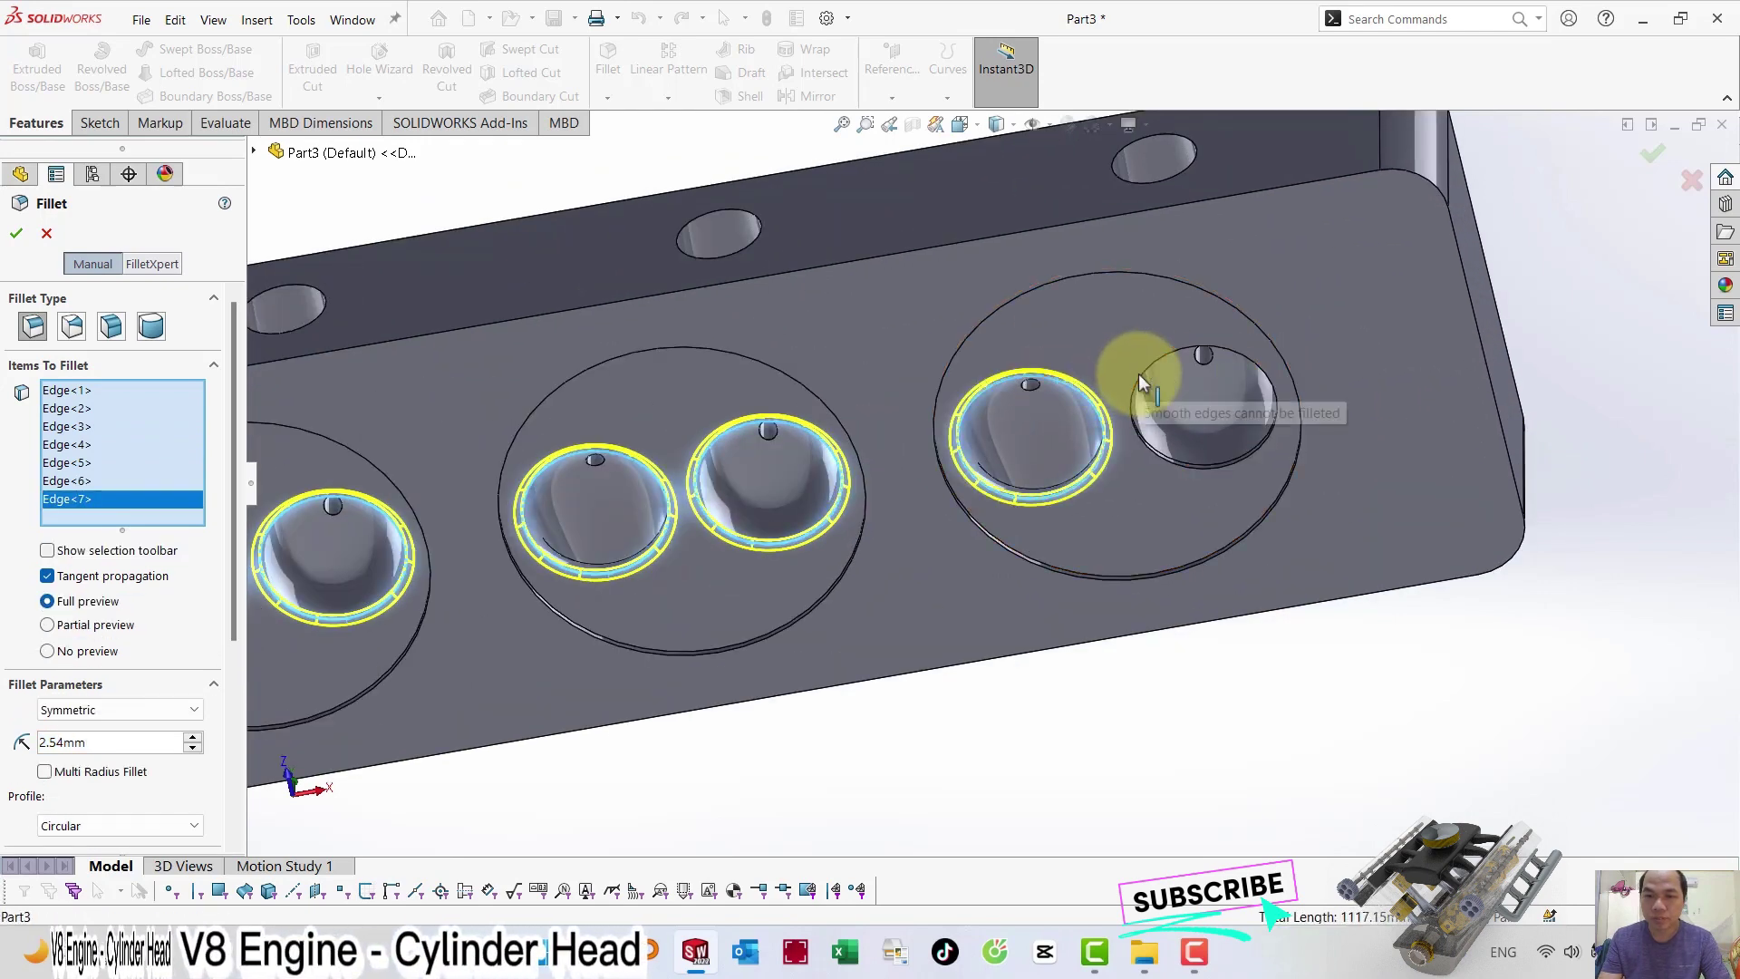
click(1144, 385)
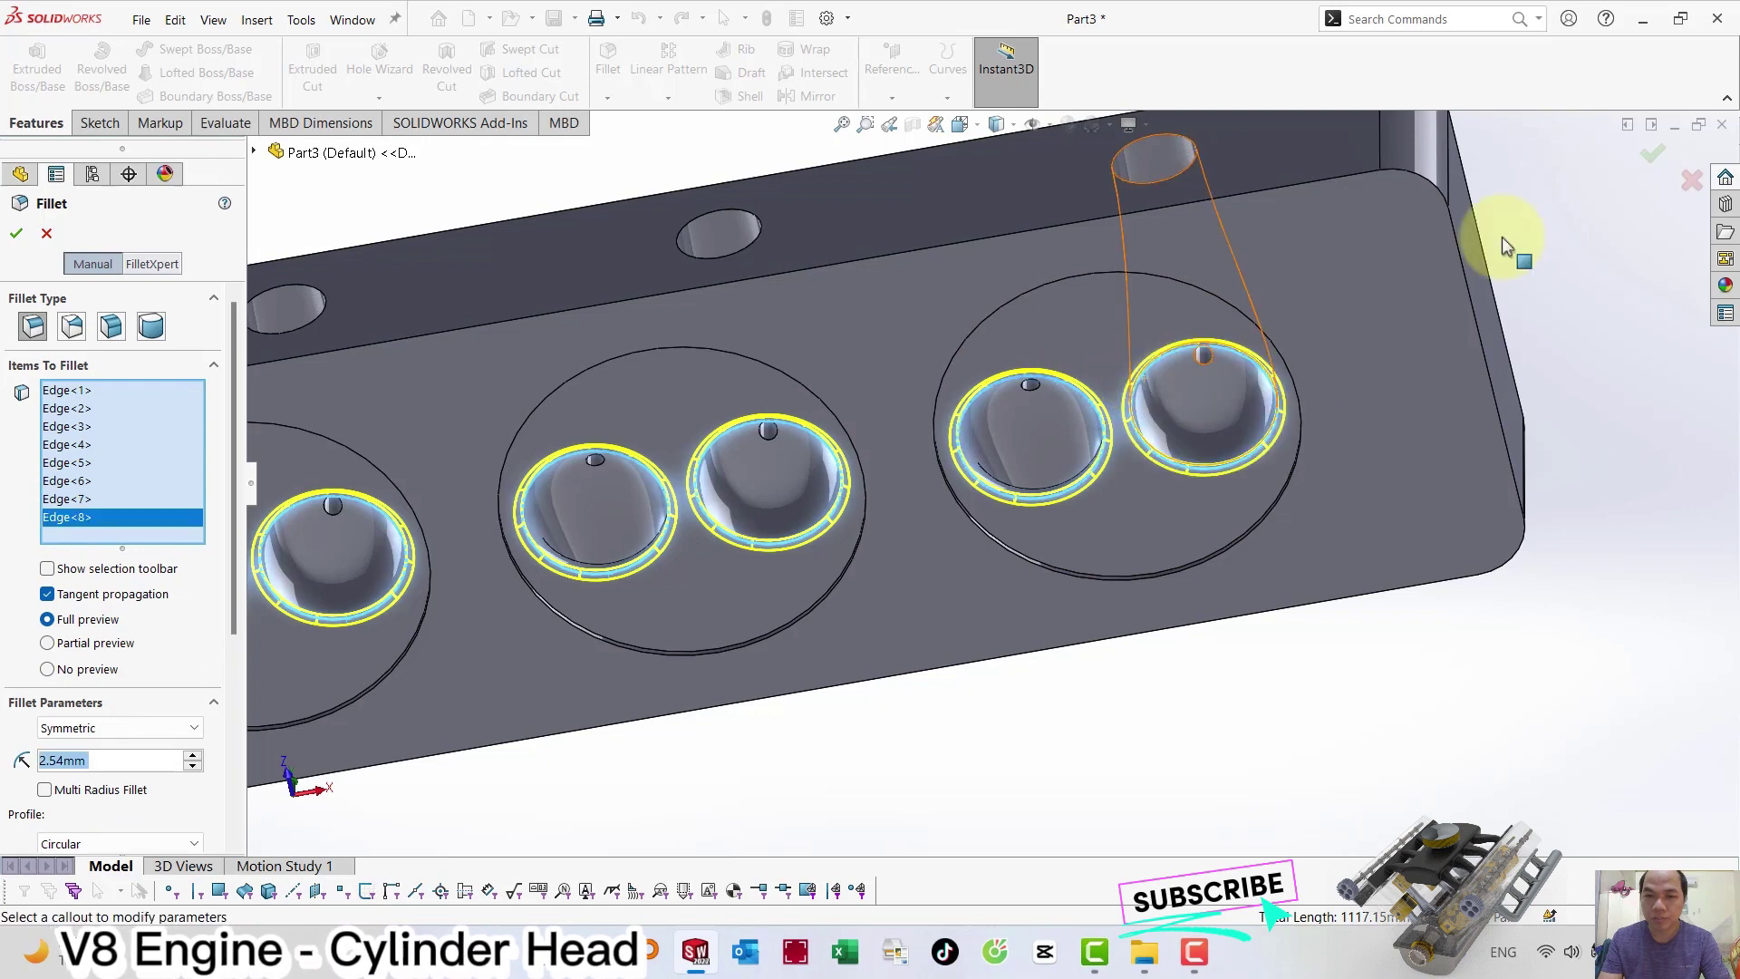
click(1659, 134)
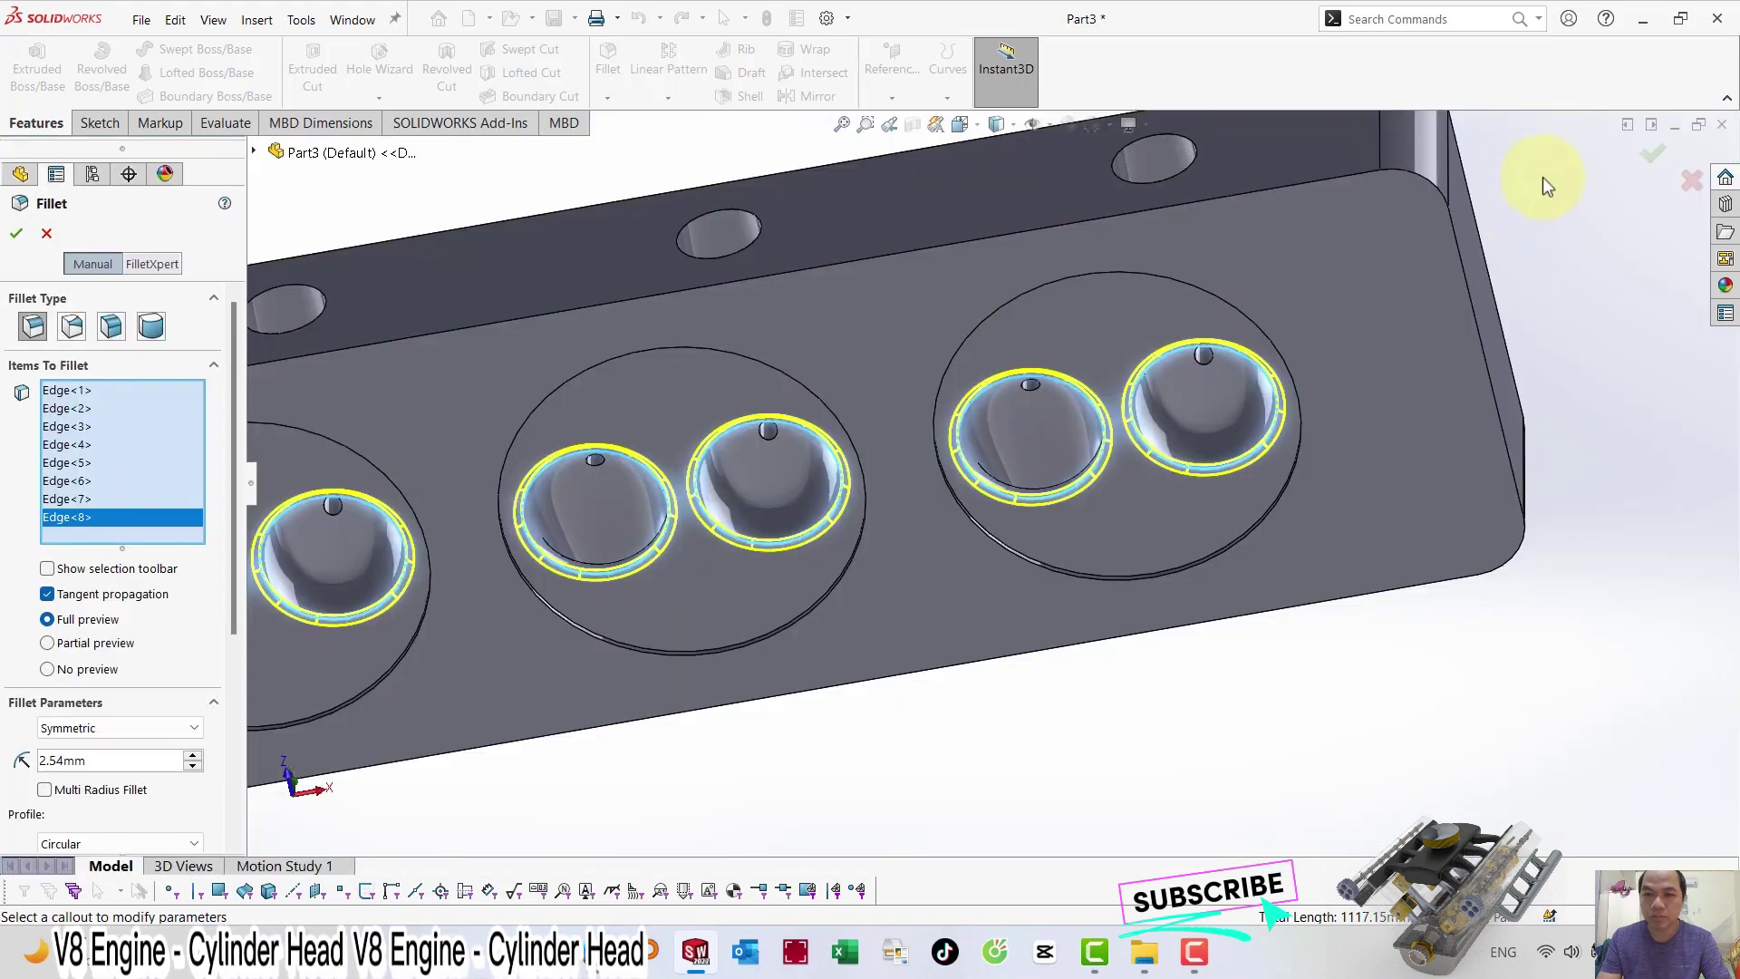
Apply the 2.54 mm fillet to the eight hole rims and bring the top face into view.
key(Return)
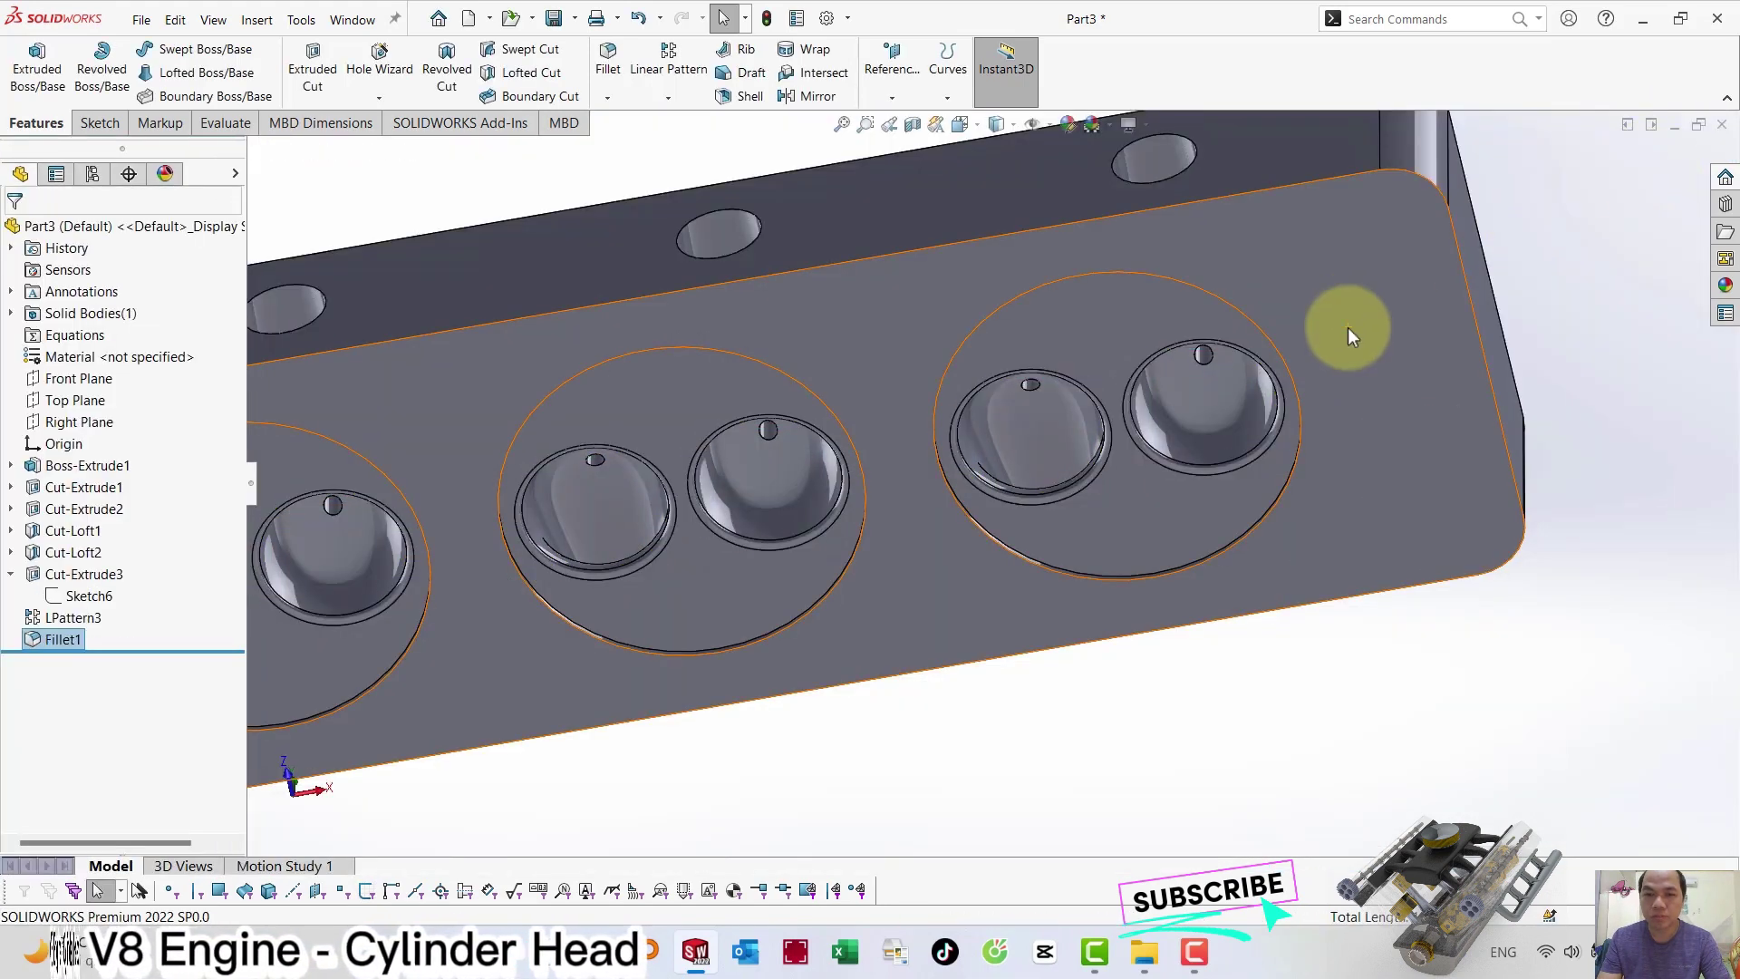
middle_drag(1346, 328, 1601, 305)
scroll(1360, 326, up, 2)
scroll(952, 344, up, 2)
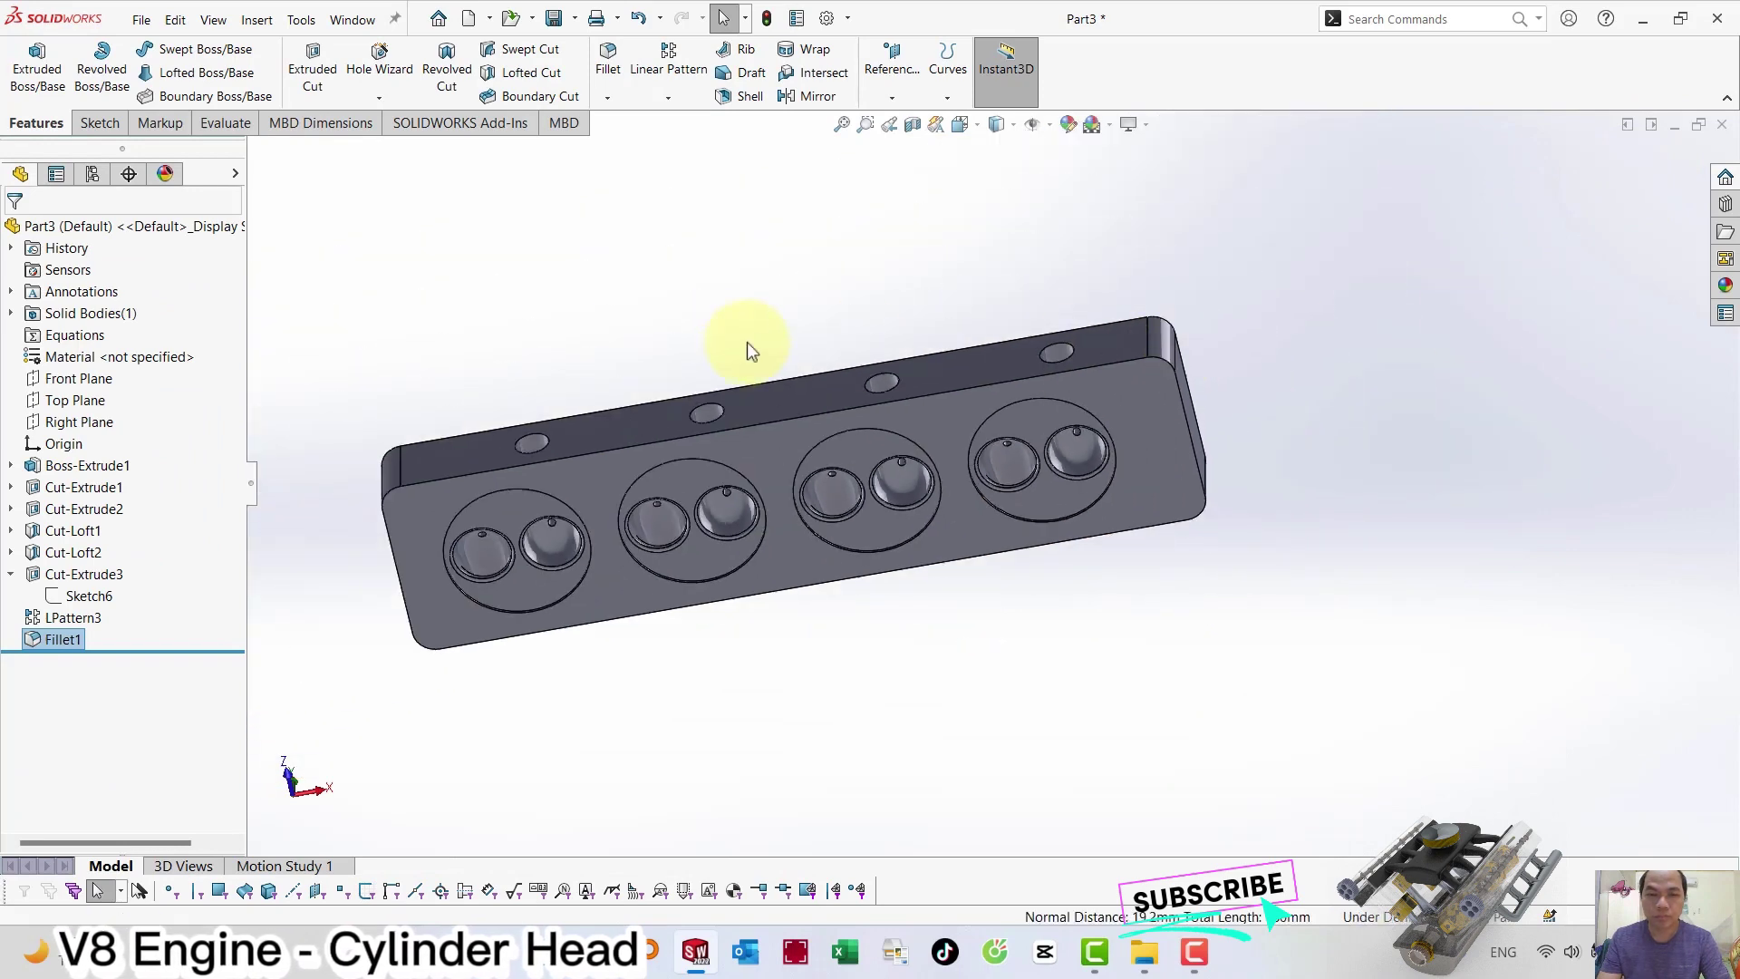
right_drag(969, 643, 1009, 562)
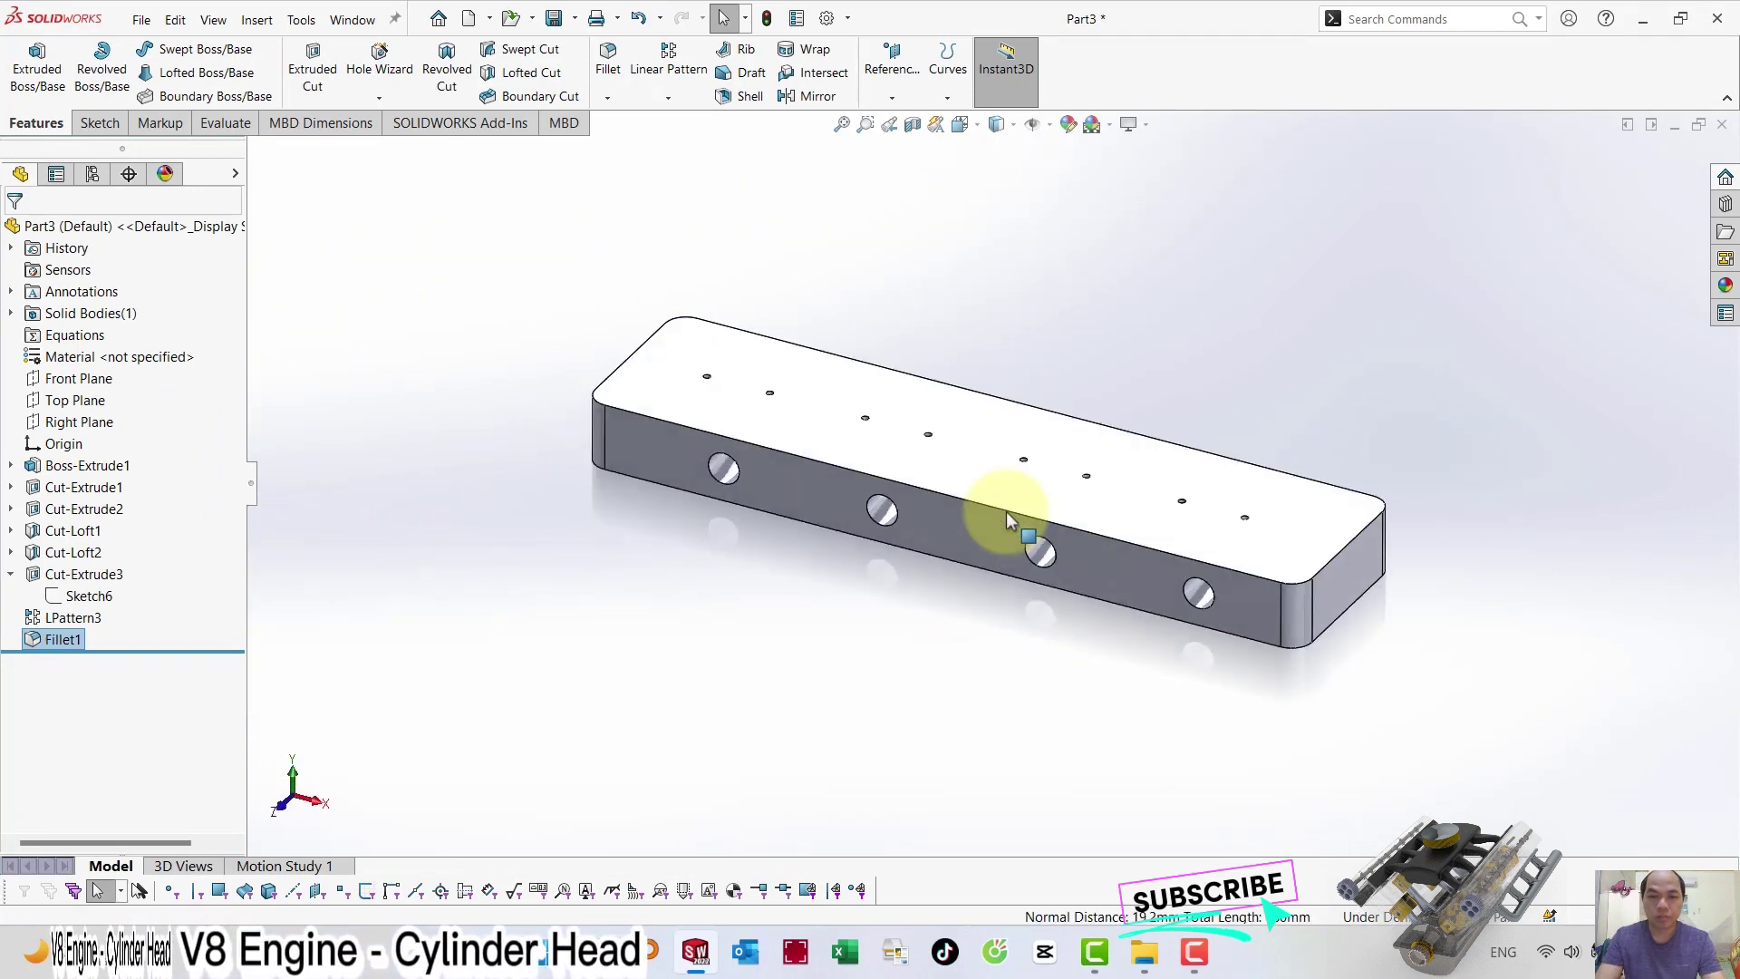
Open a new sketch on the block's top face, viewed normal to.
click(698, 380)
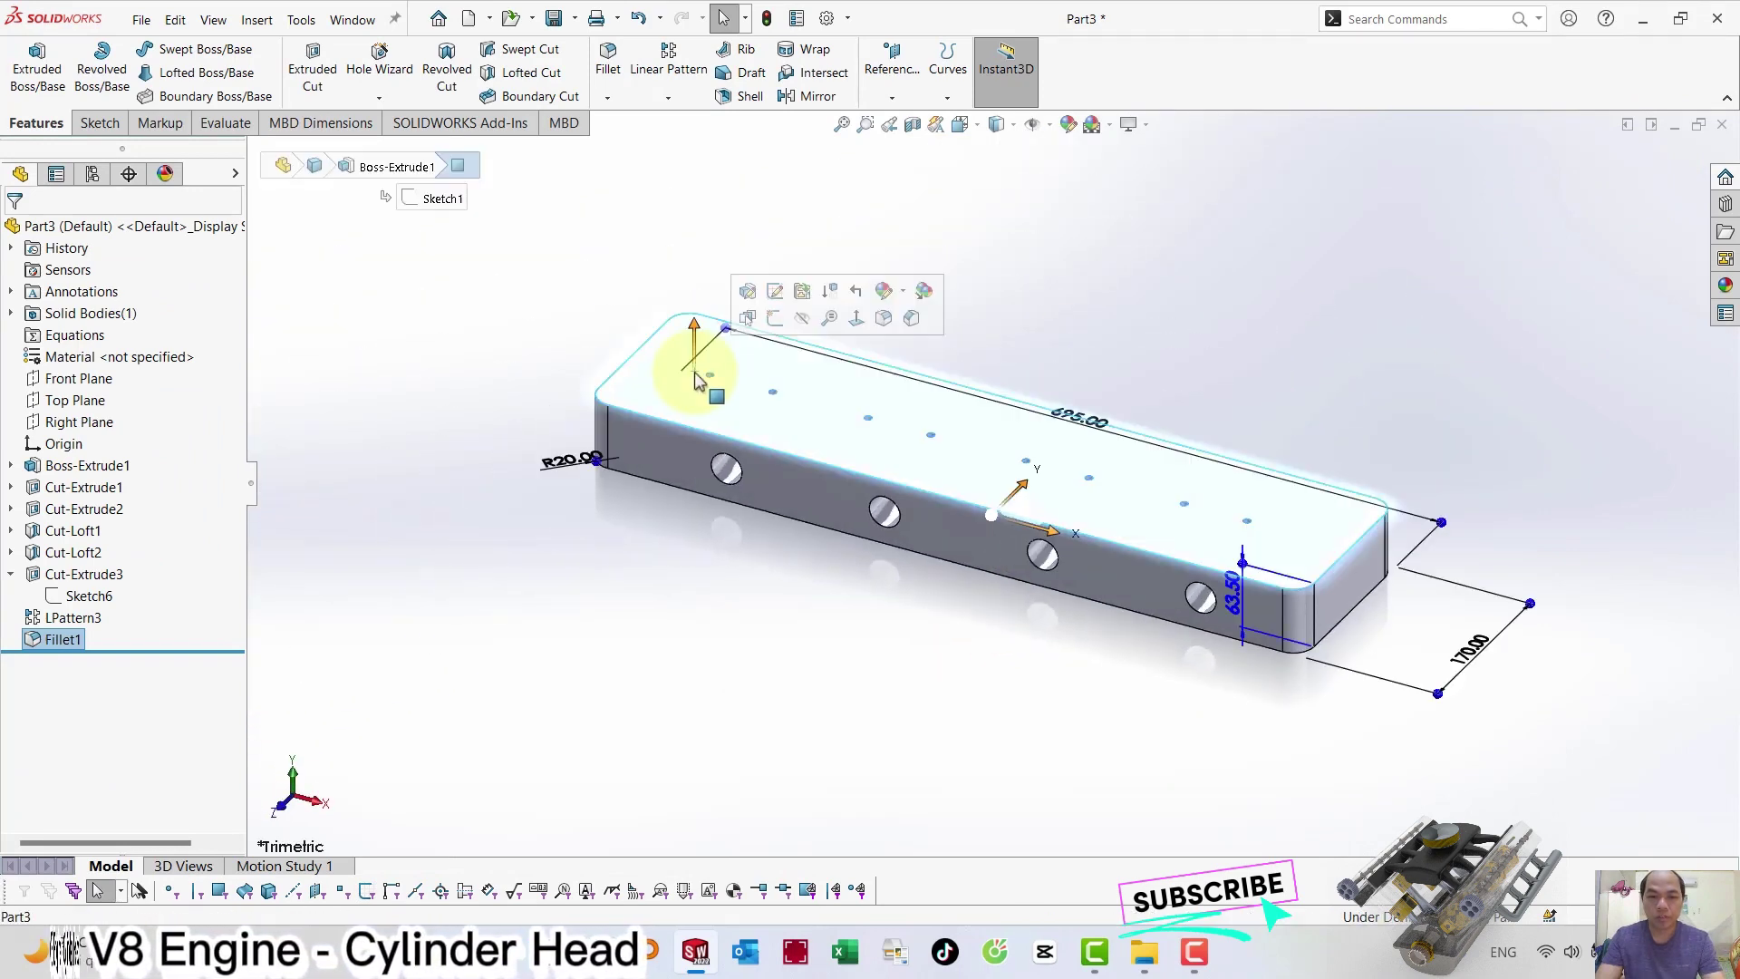
click(856, 319)
click(737, 415)
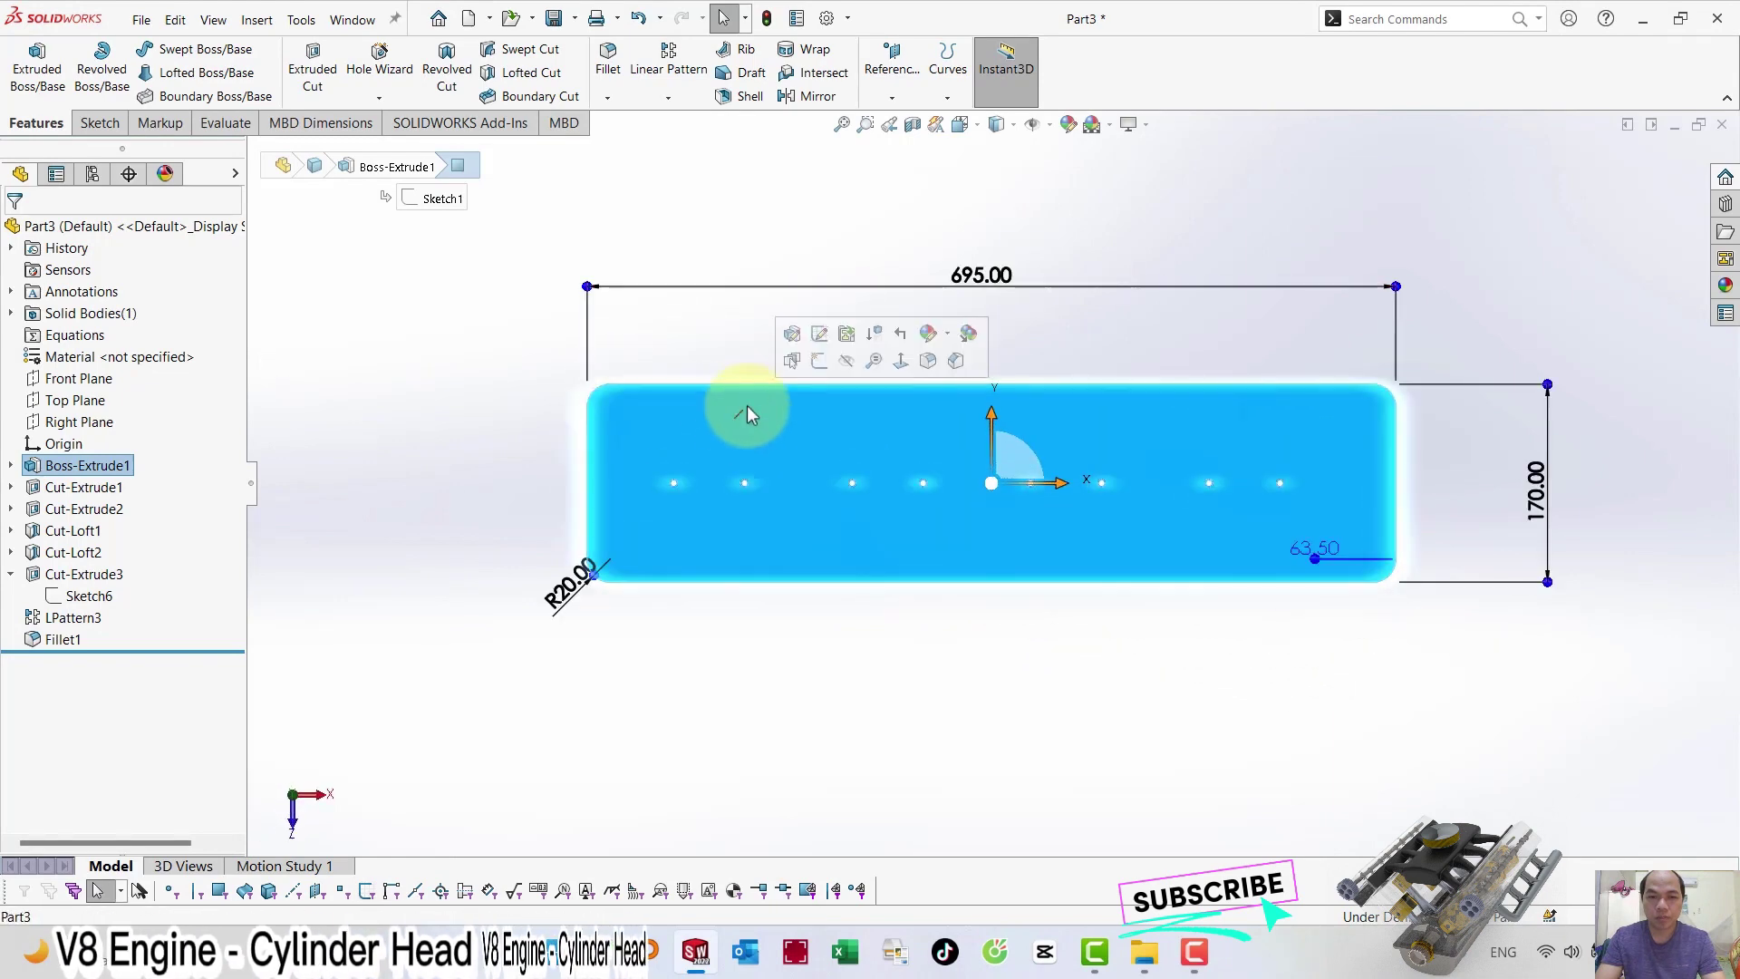
click(818, 362)
Draw a short construction line from the left edge with a center rectangle at its end.
click(173, 55)
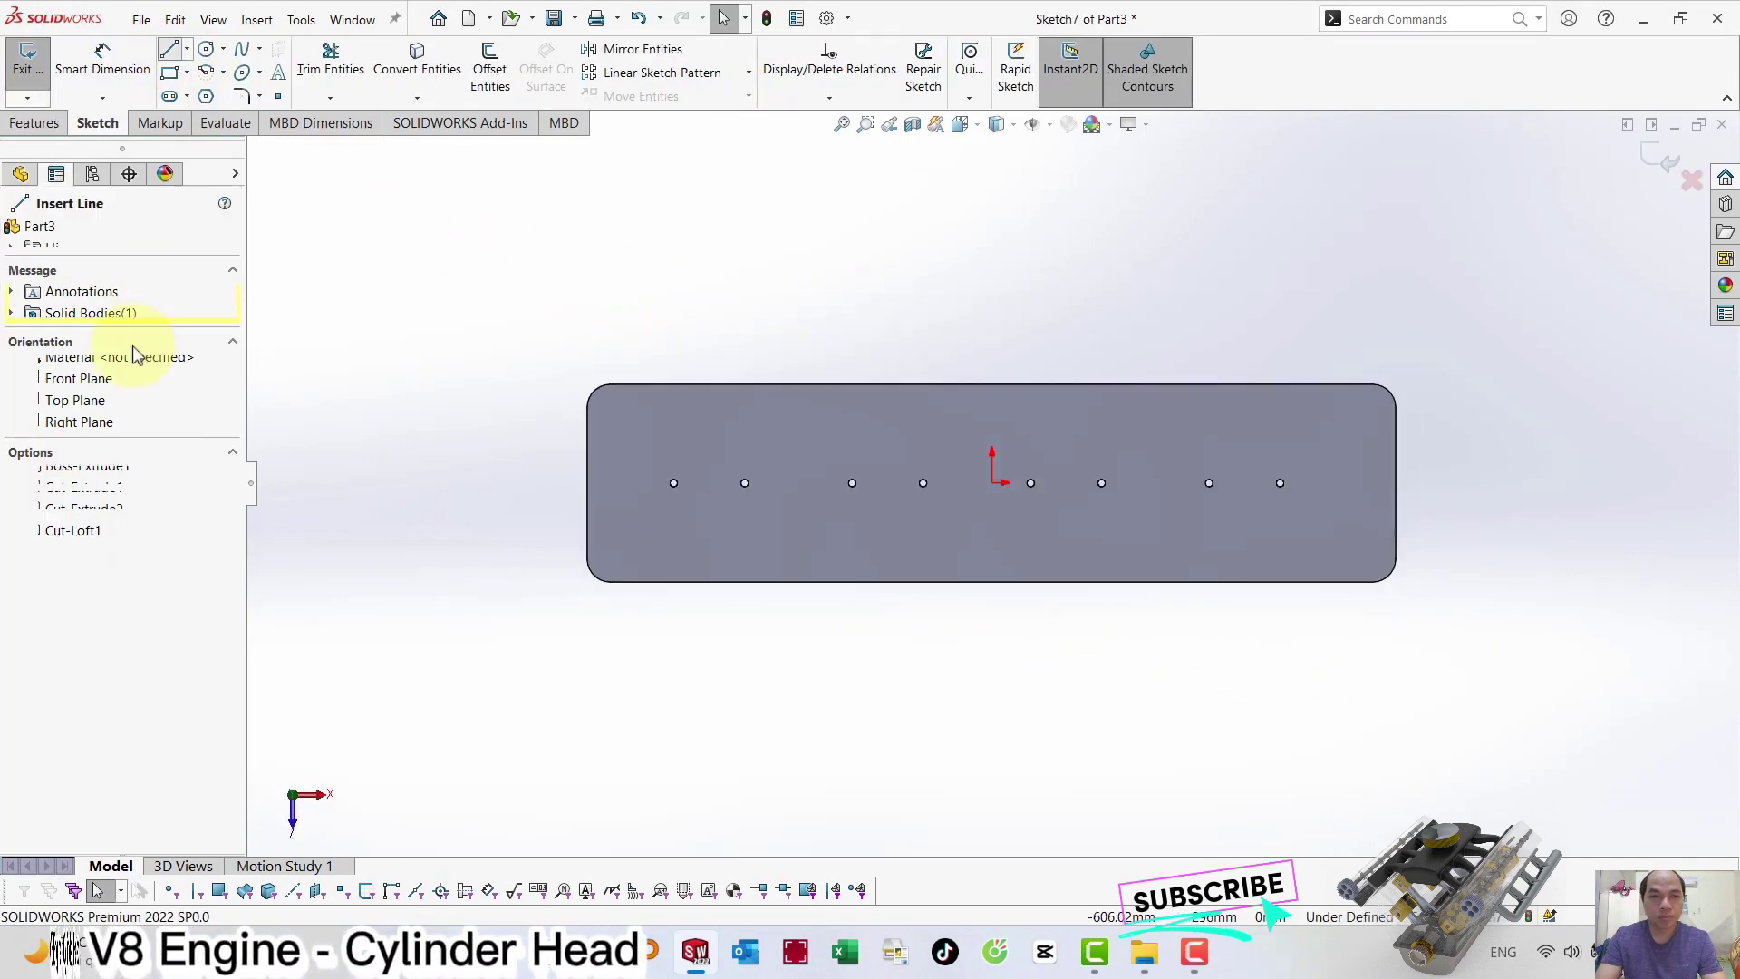
click(50, 479)
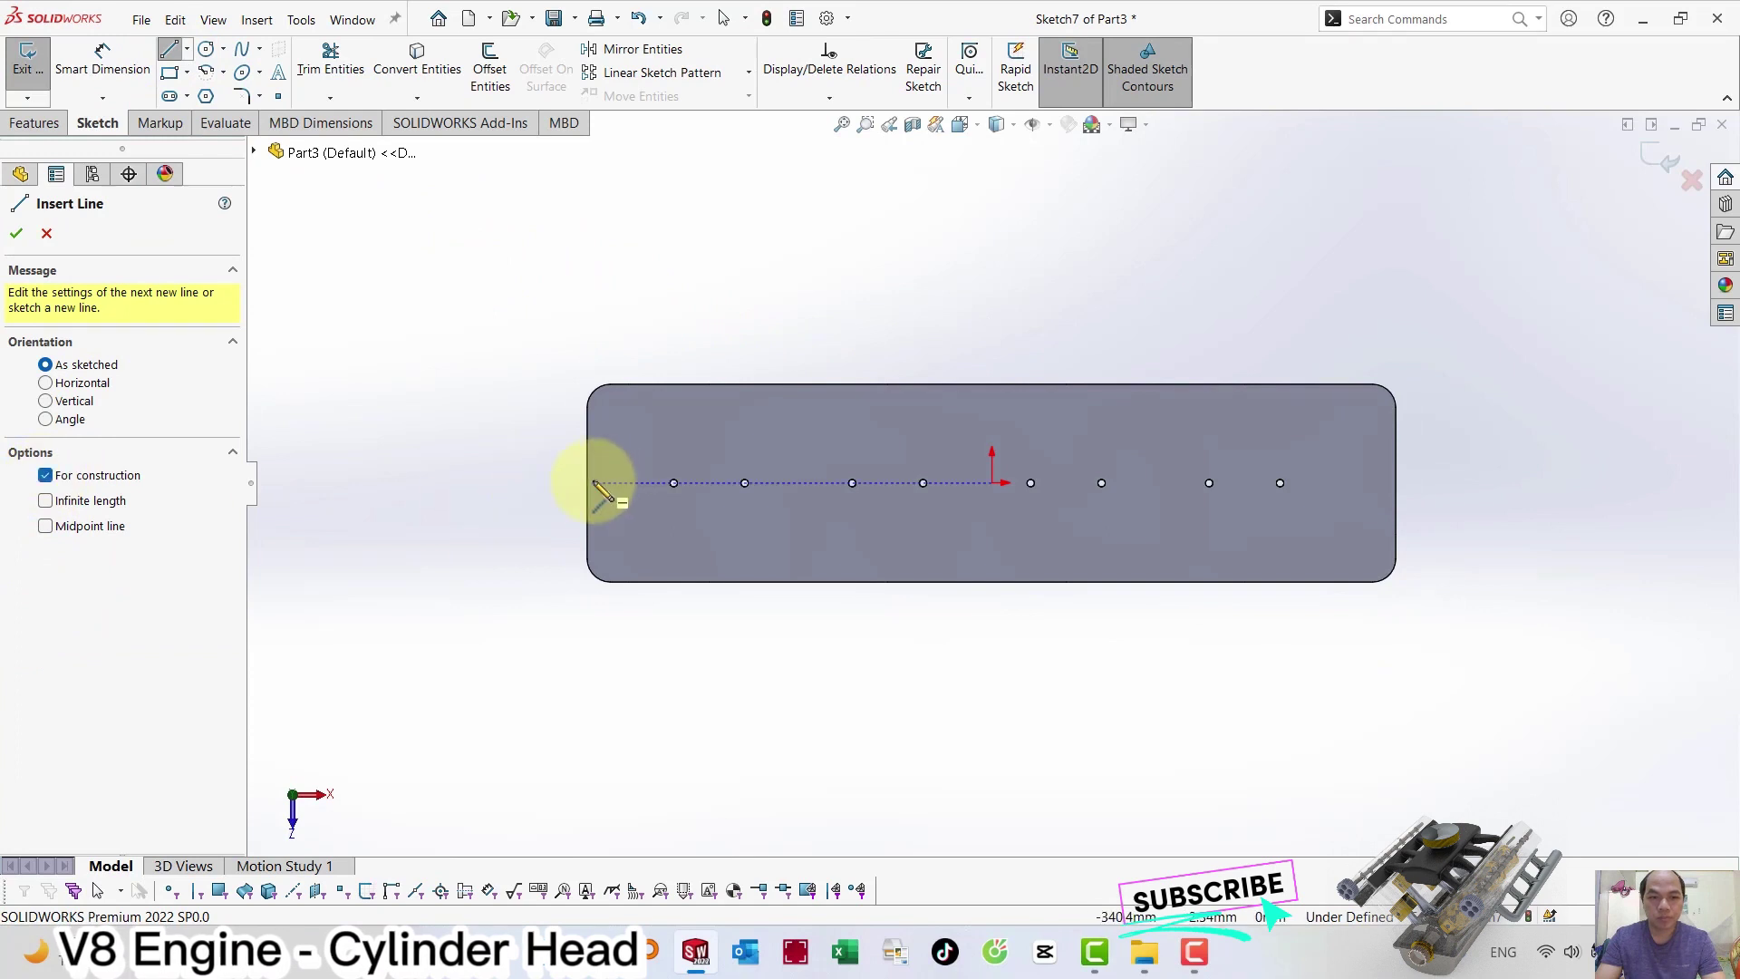
drag(587, 482, 635, 483)
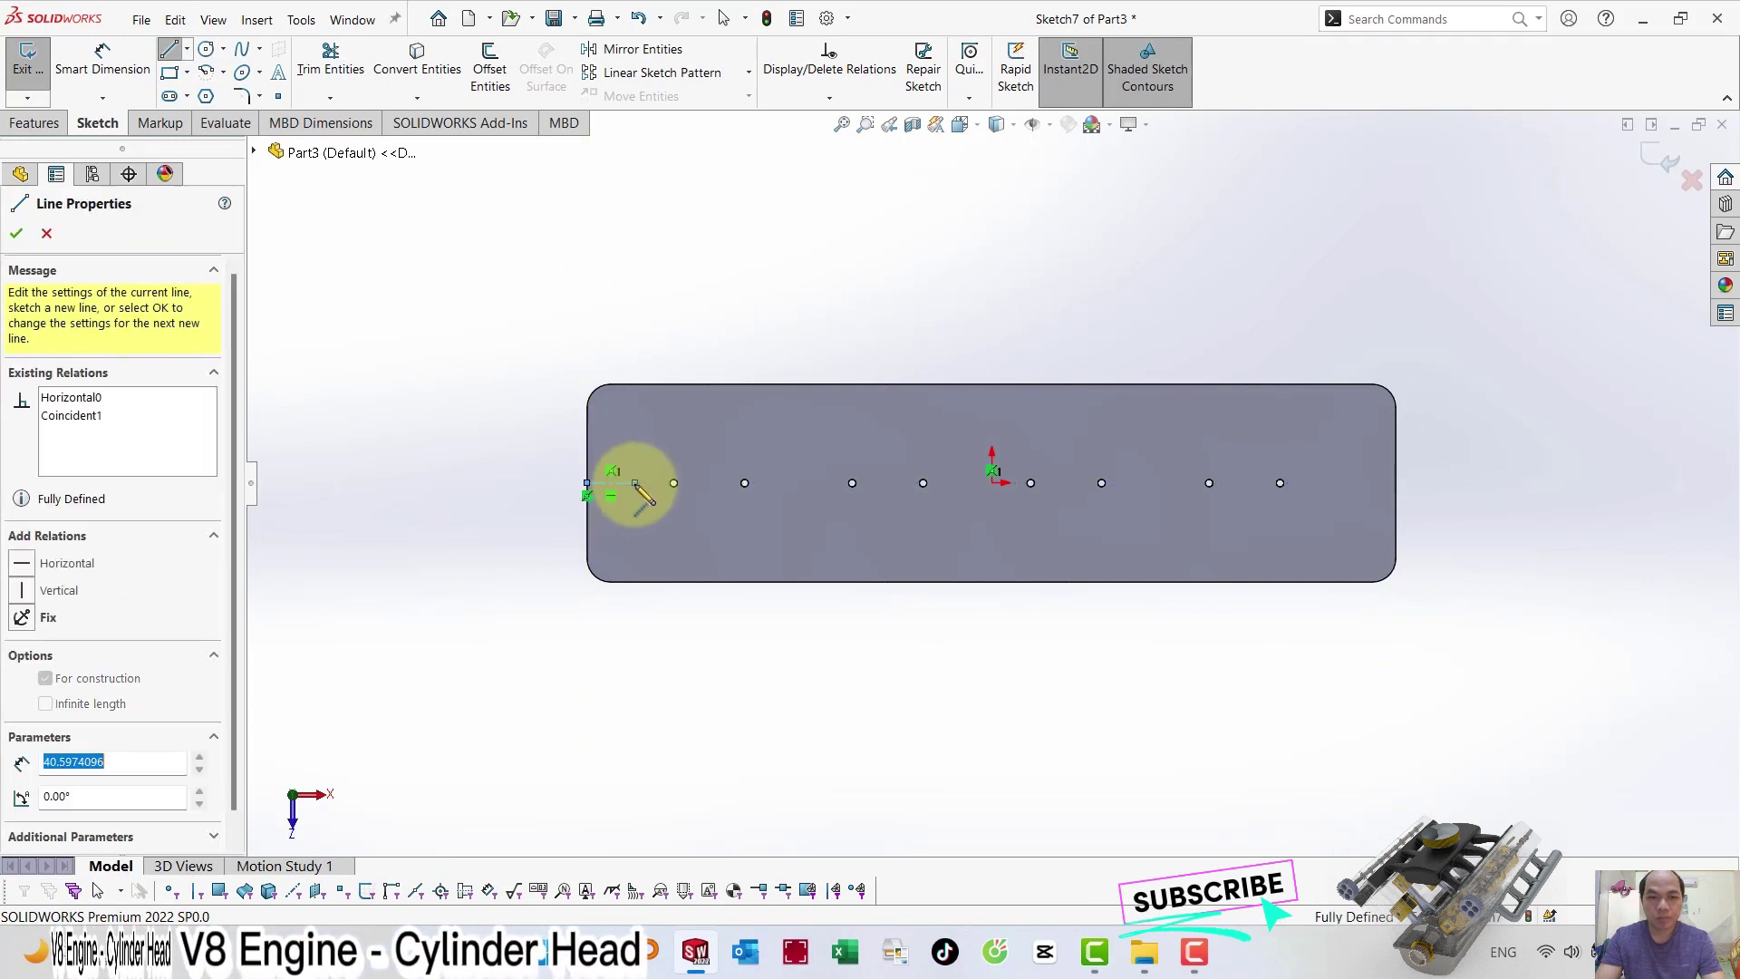
click(175, 80)
click(89, 303)
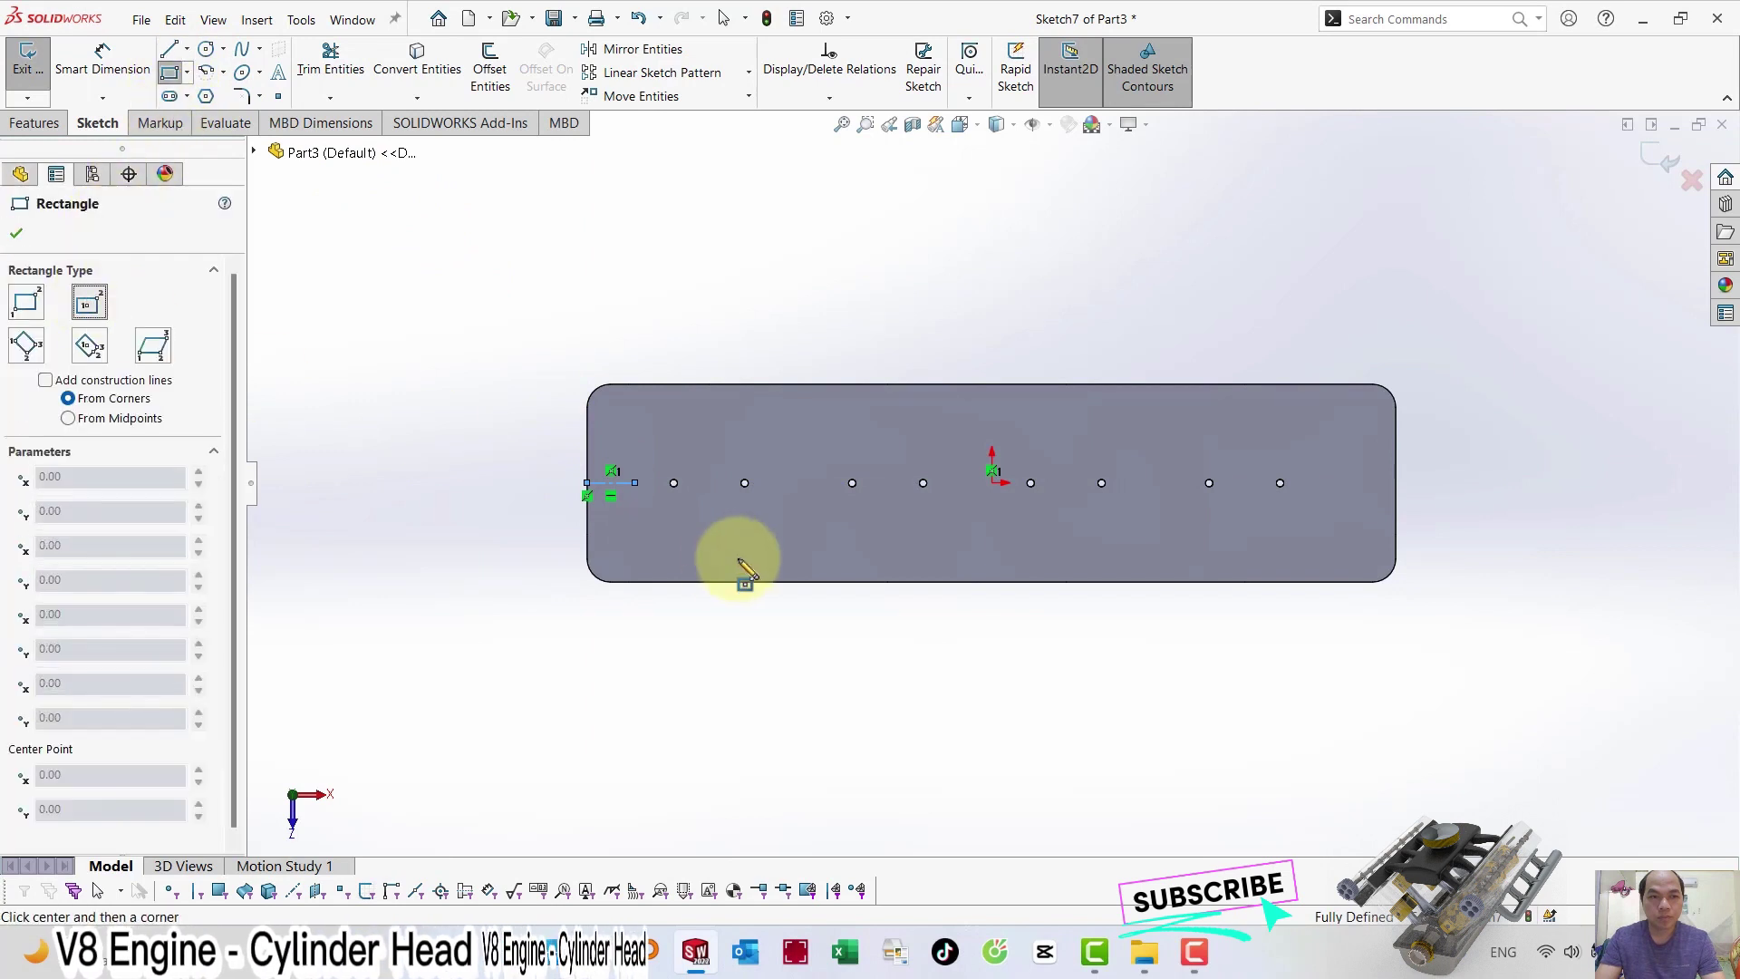
click(635, 482)
click(653, 447)
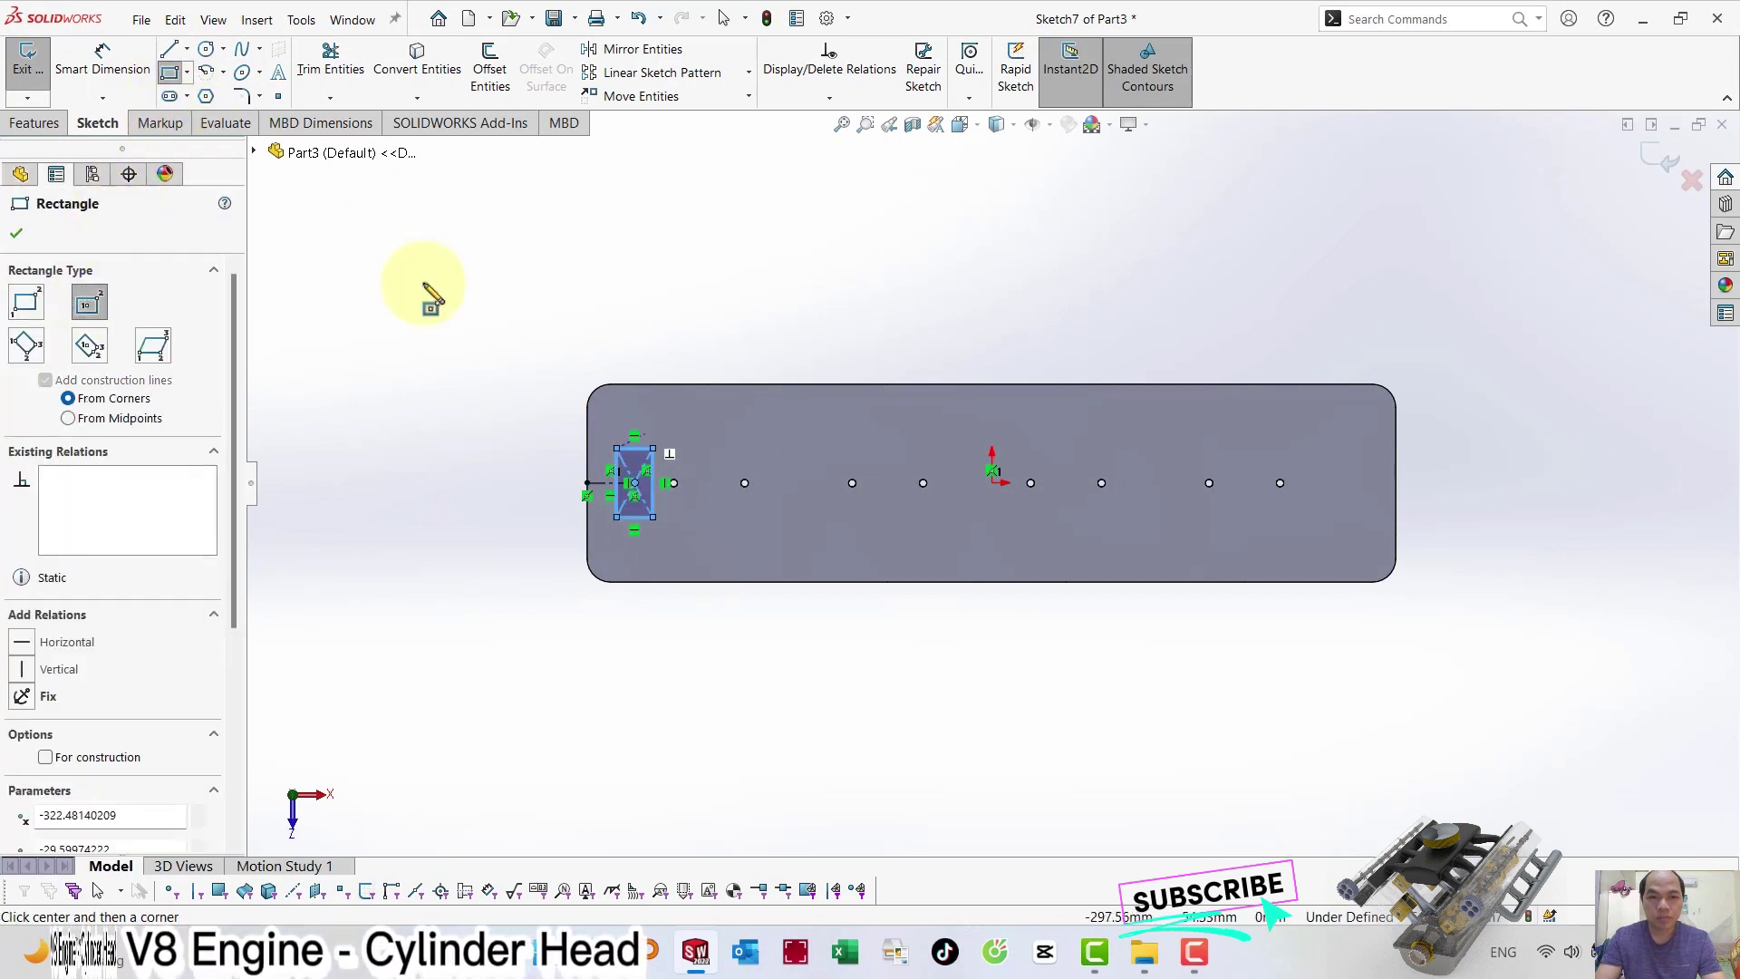
Dimension the rectangle 18 wide and 50 tall, 28.20 from the left end.
click(80, 62)
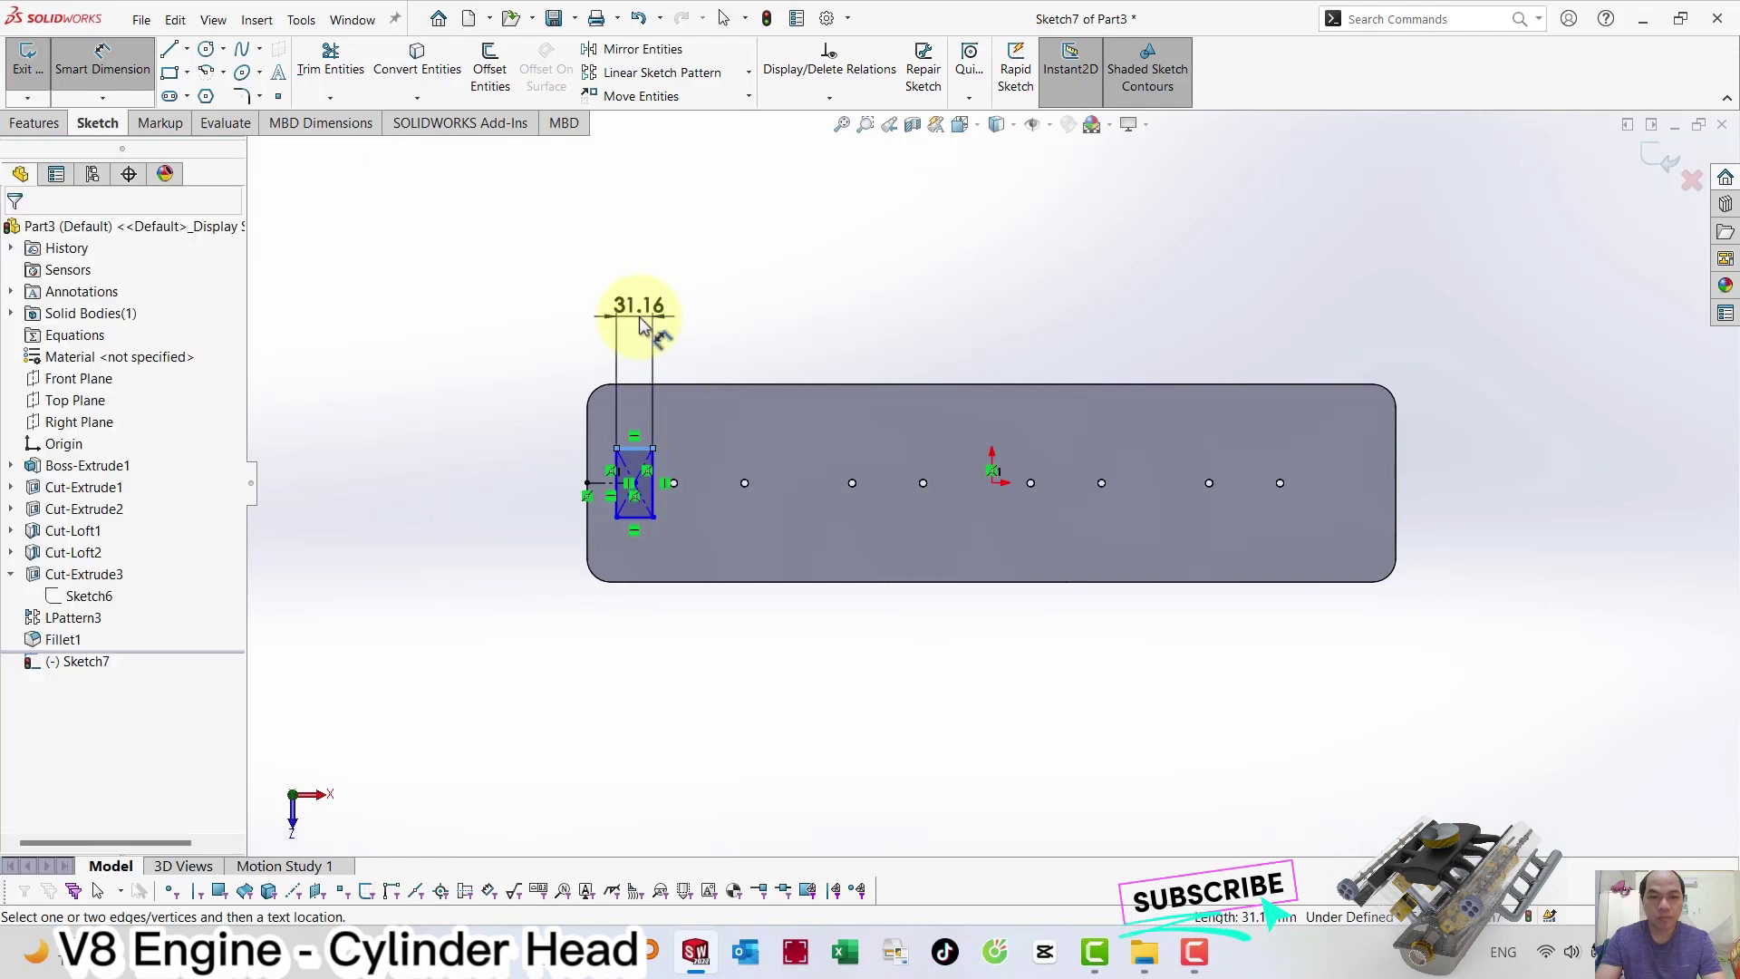
click(641, 325)
text(18)
key(Return)
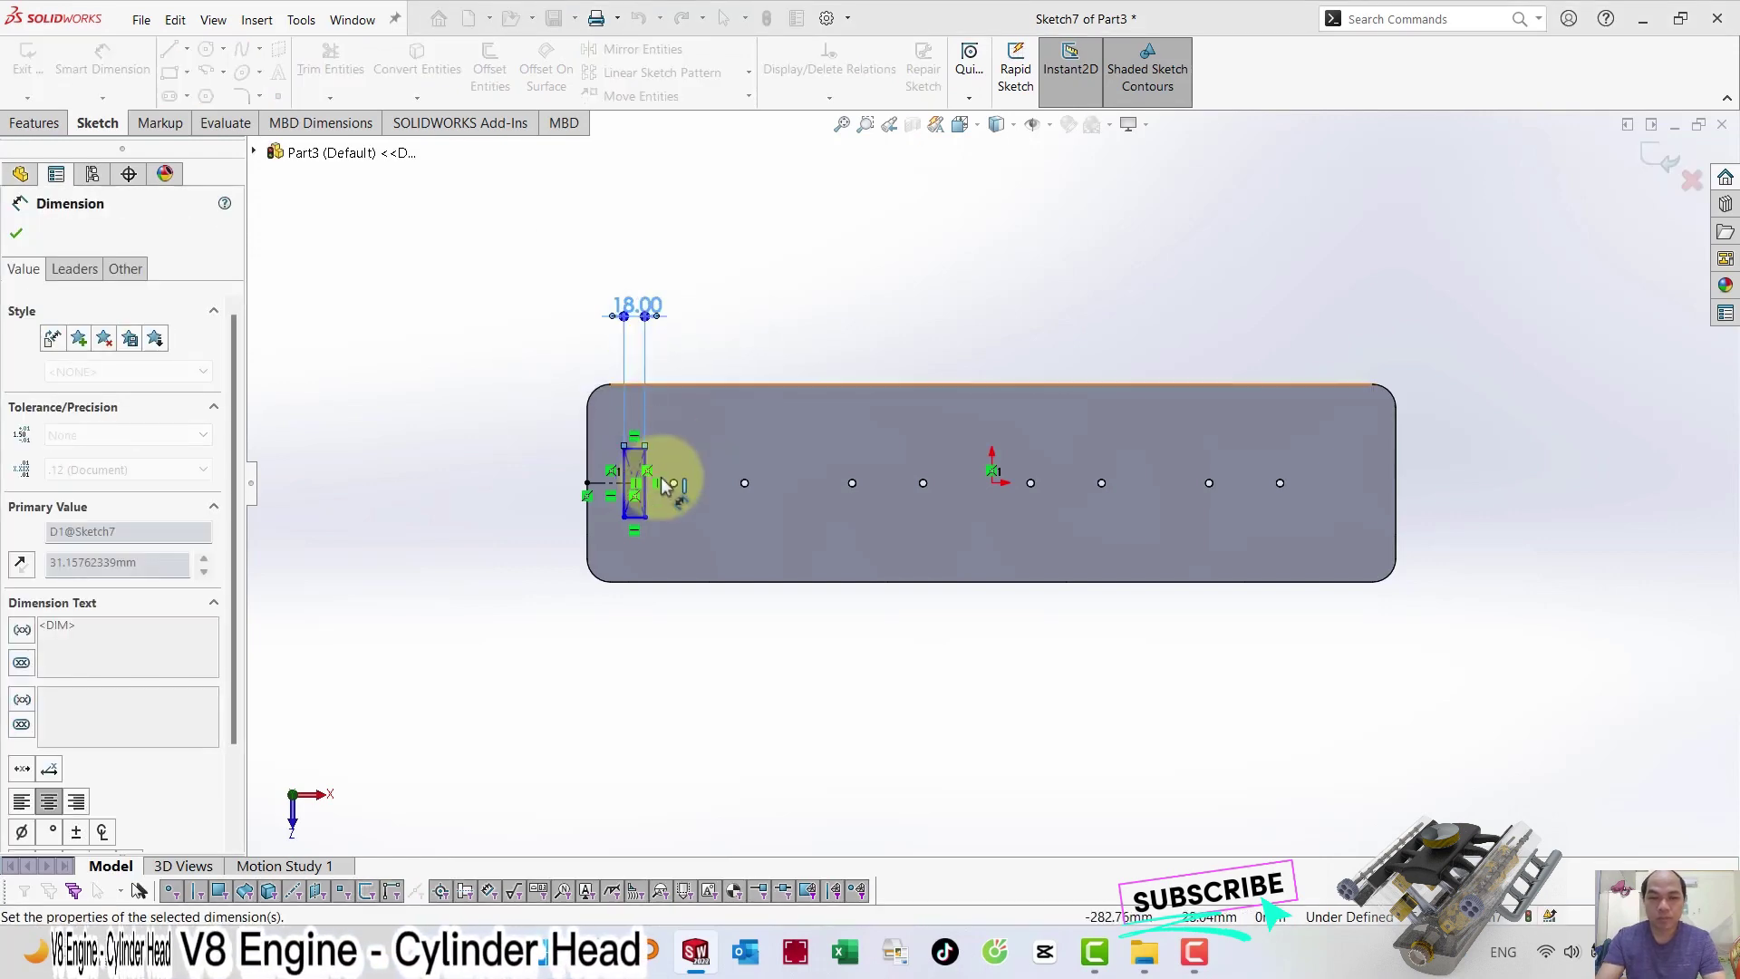
click(645, 494)
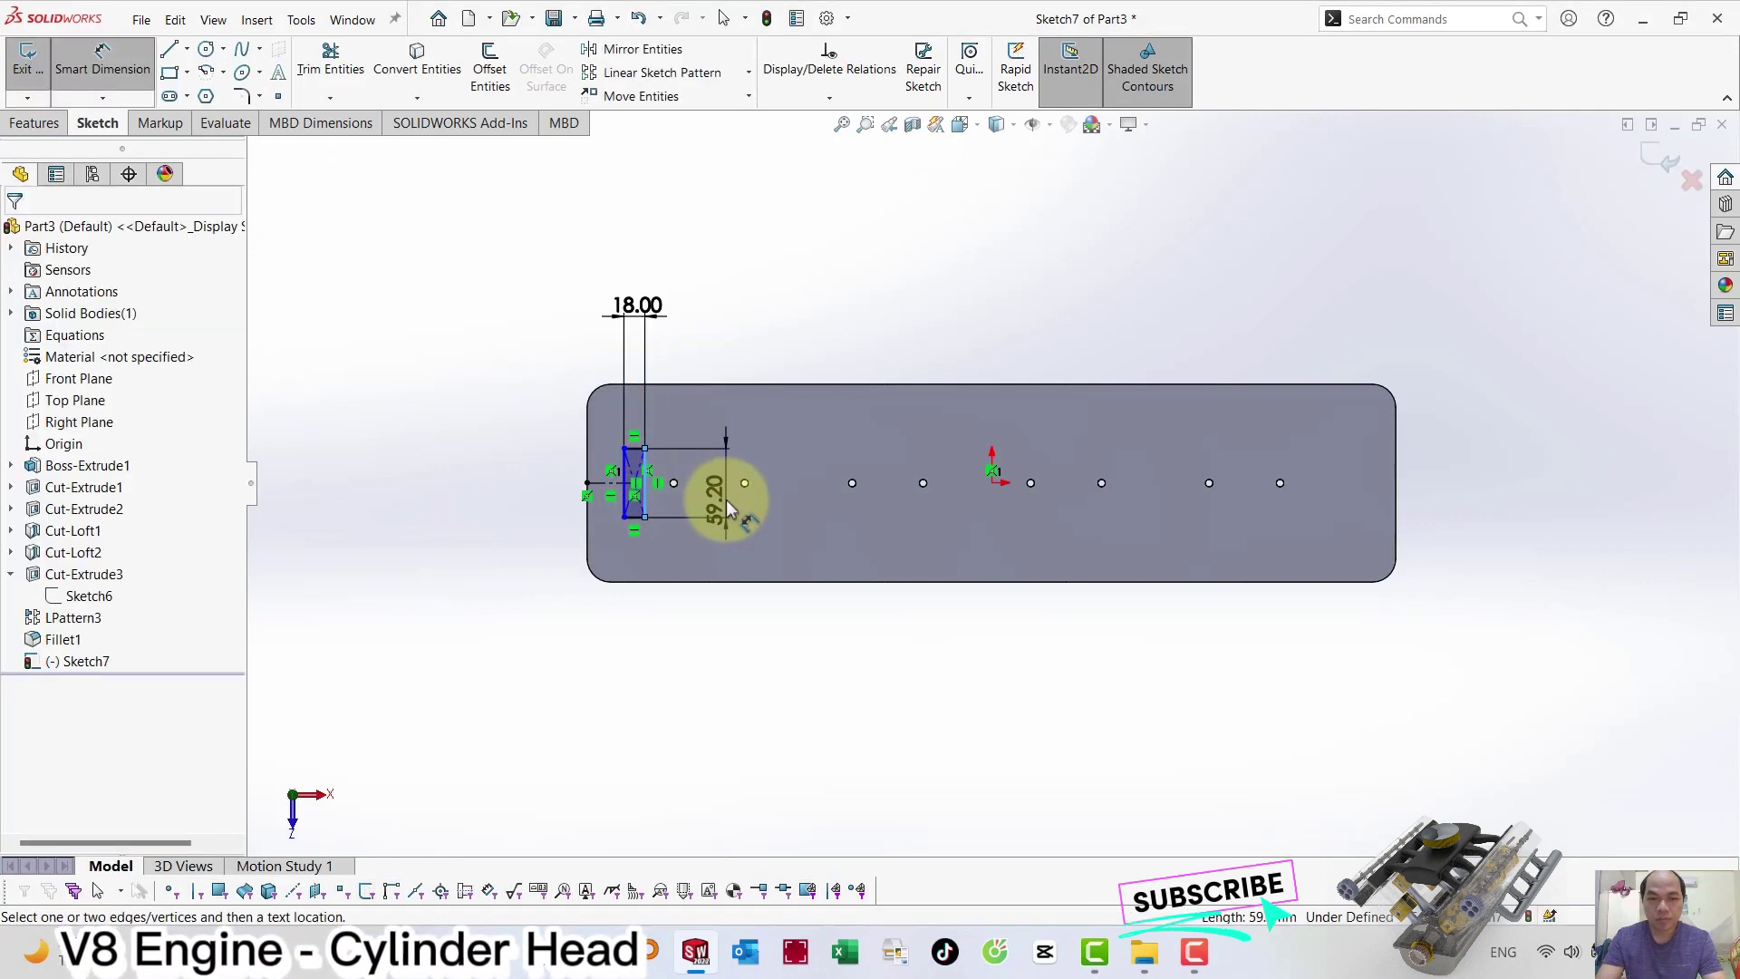
click(726, 498)
text(50)
key(Return)
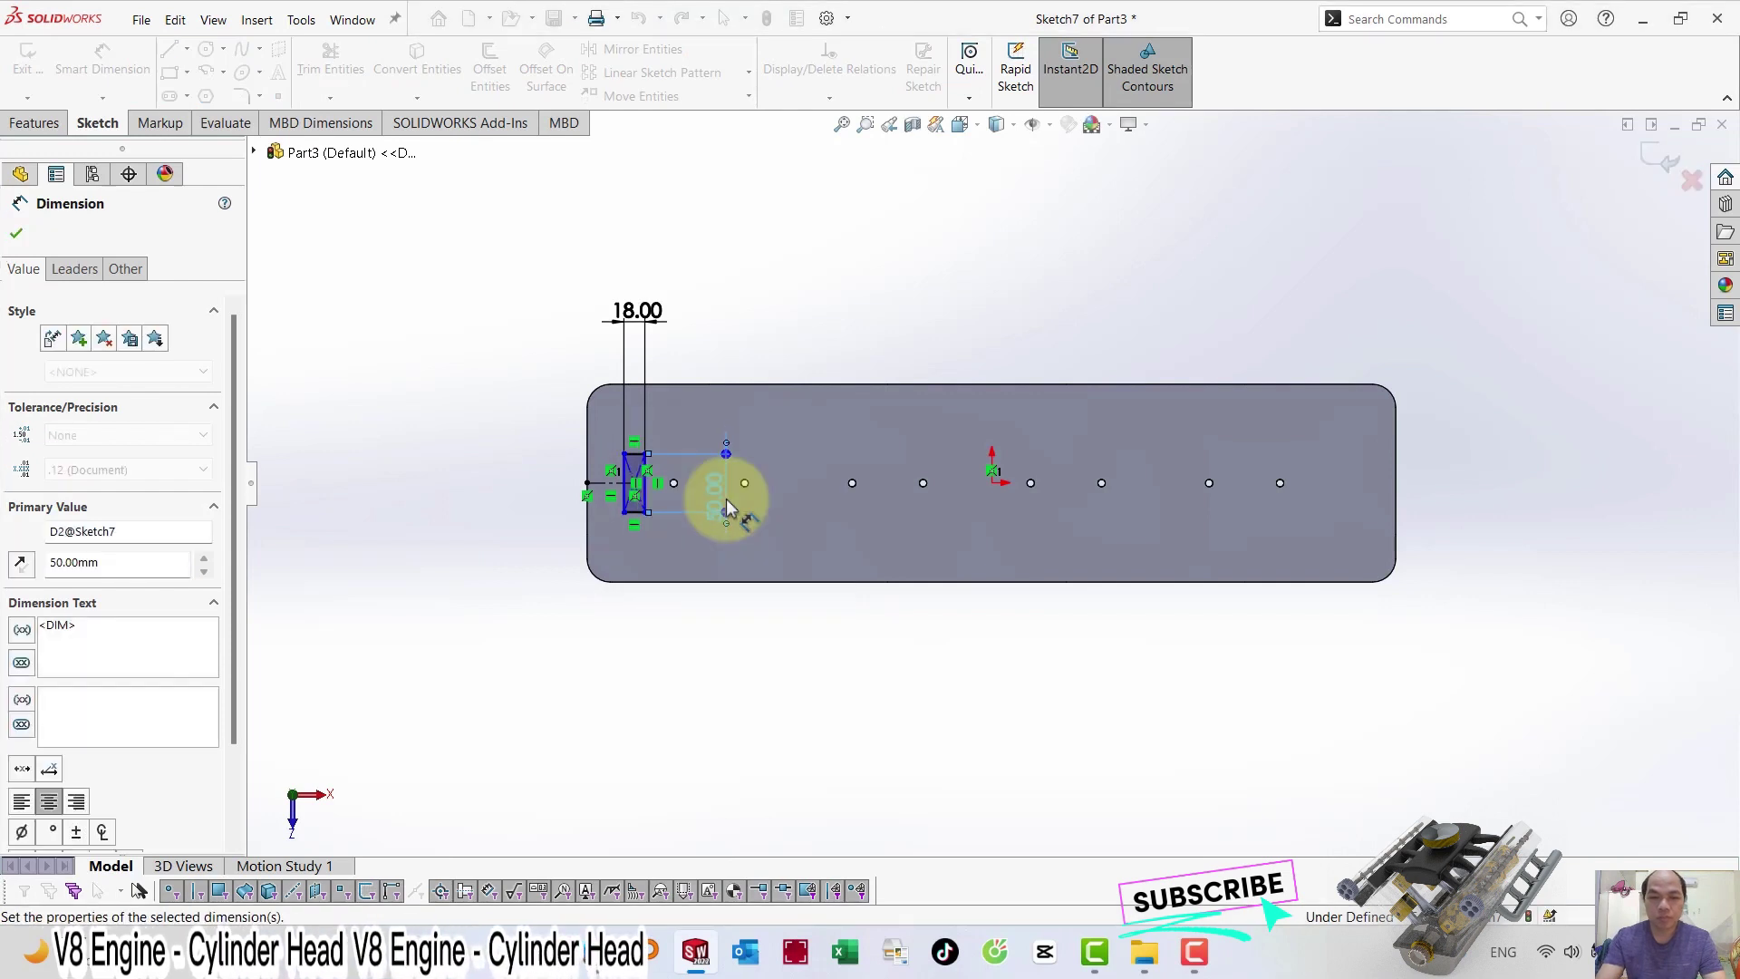
click(622, 484)
click(505, 628)
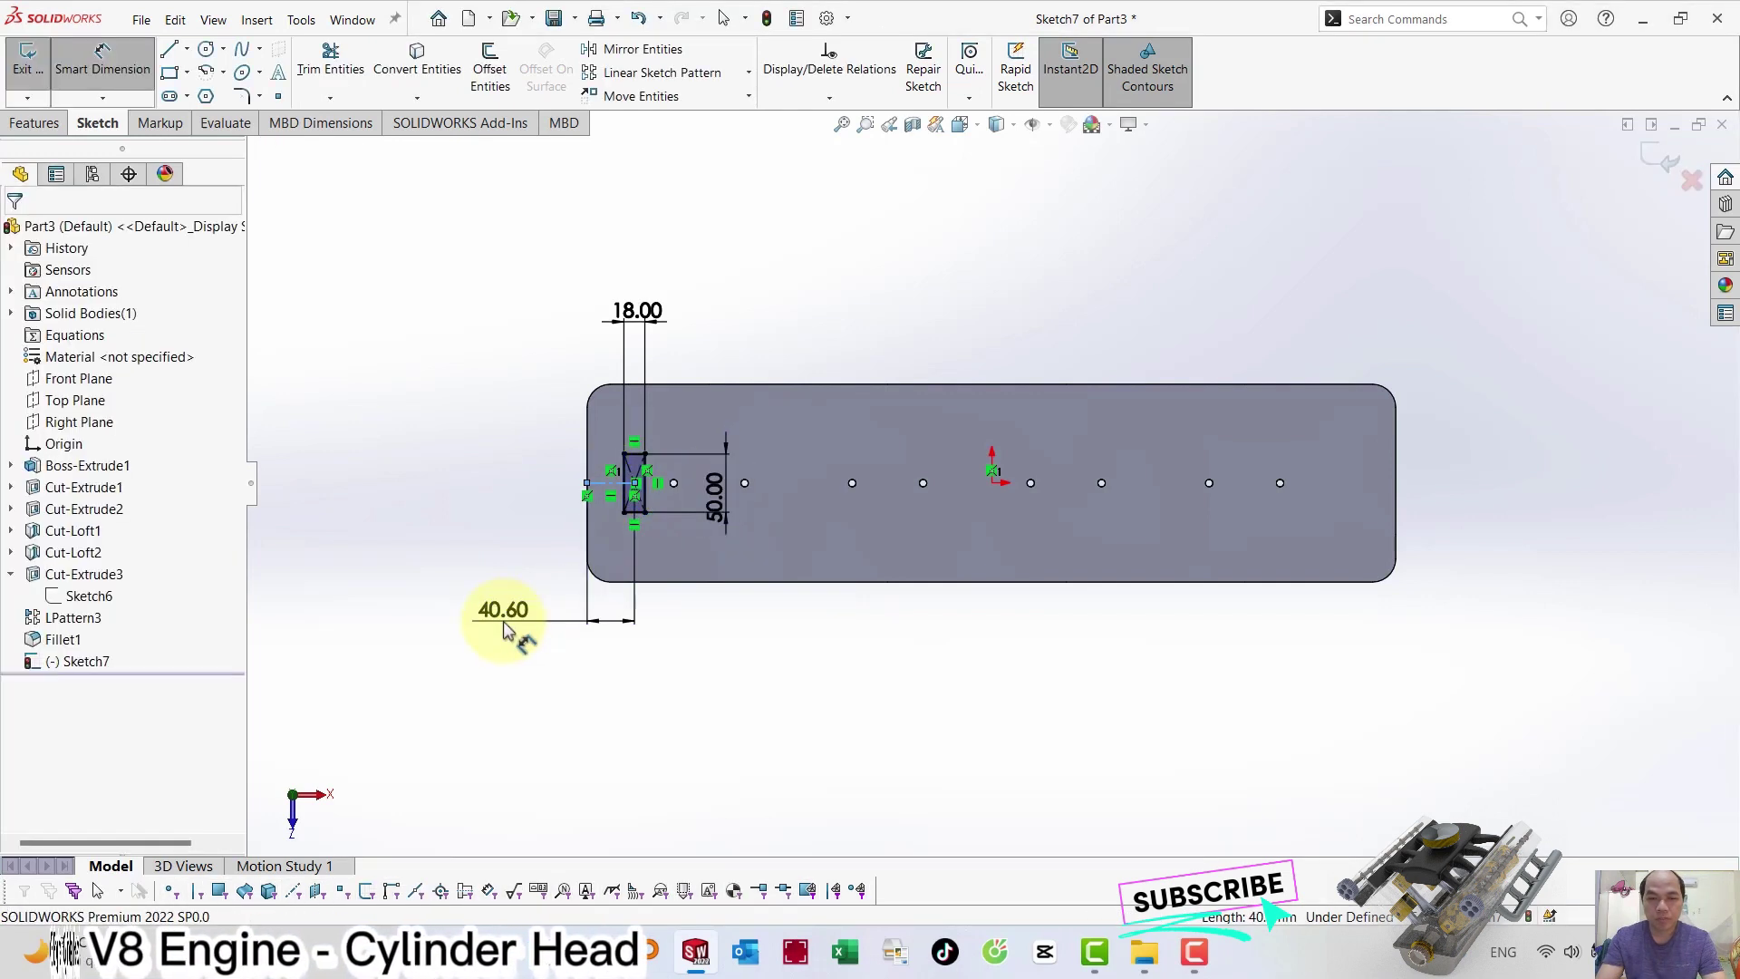
text(19)
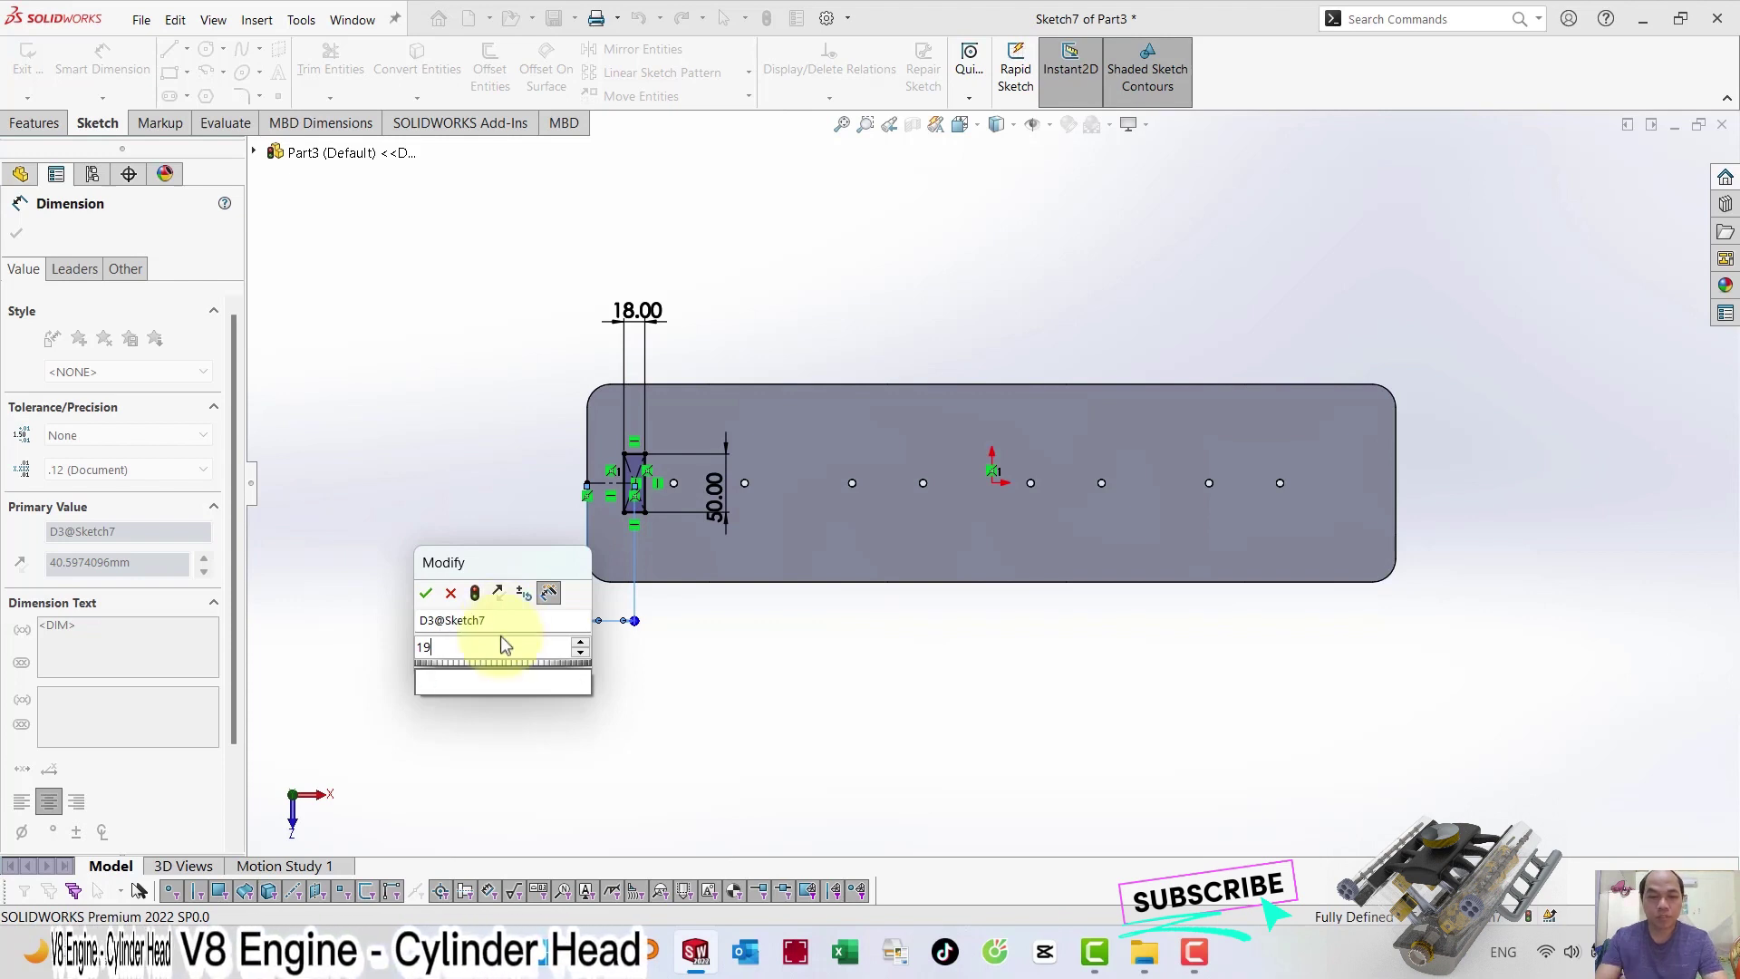
key(BackSpace)
key(BackSpace)
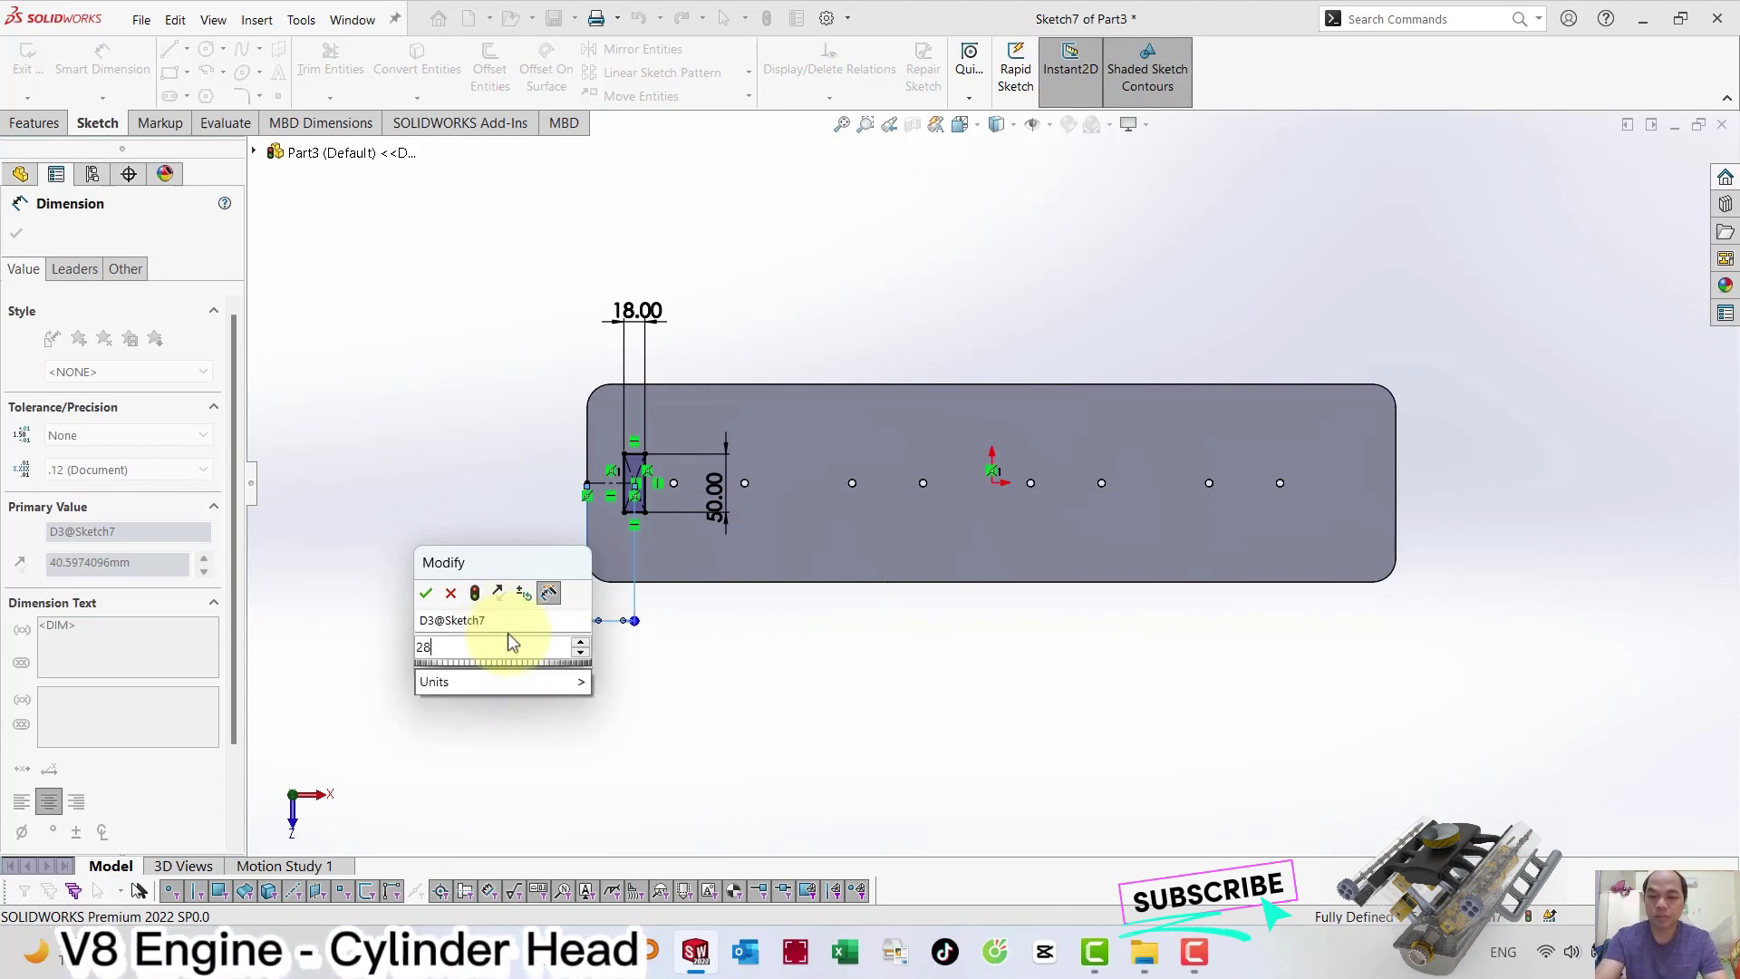
text(28.2)
key(Return)
key(Escape)
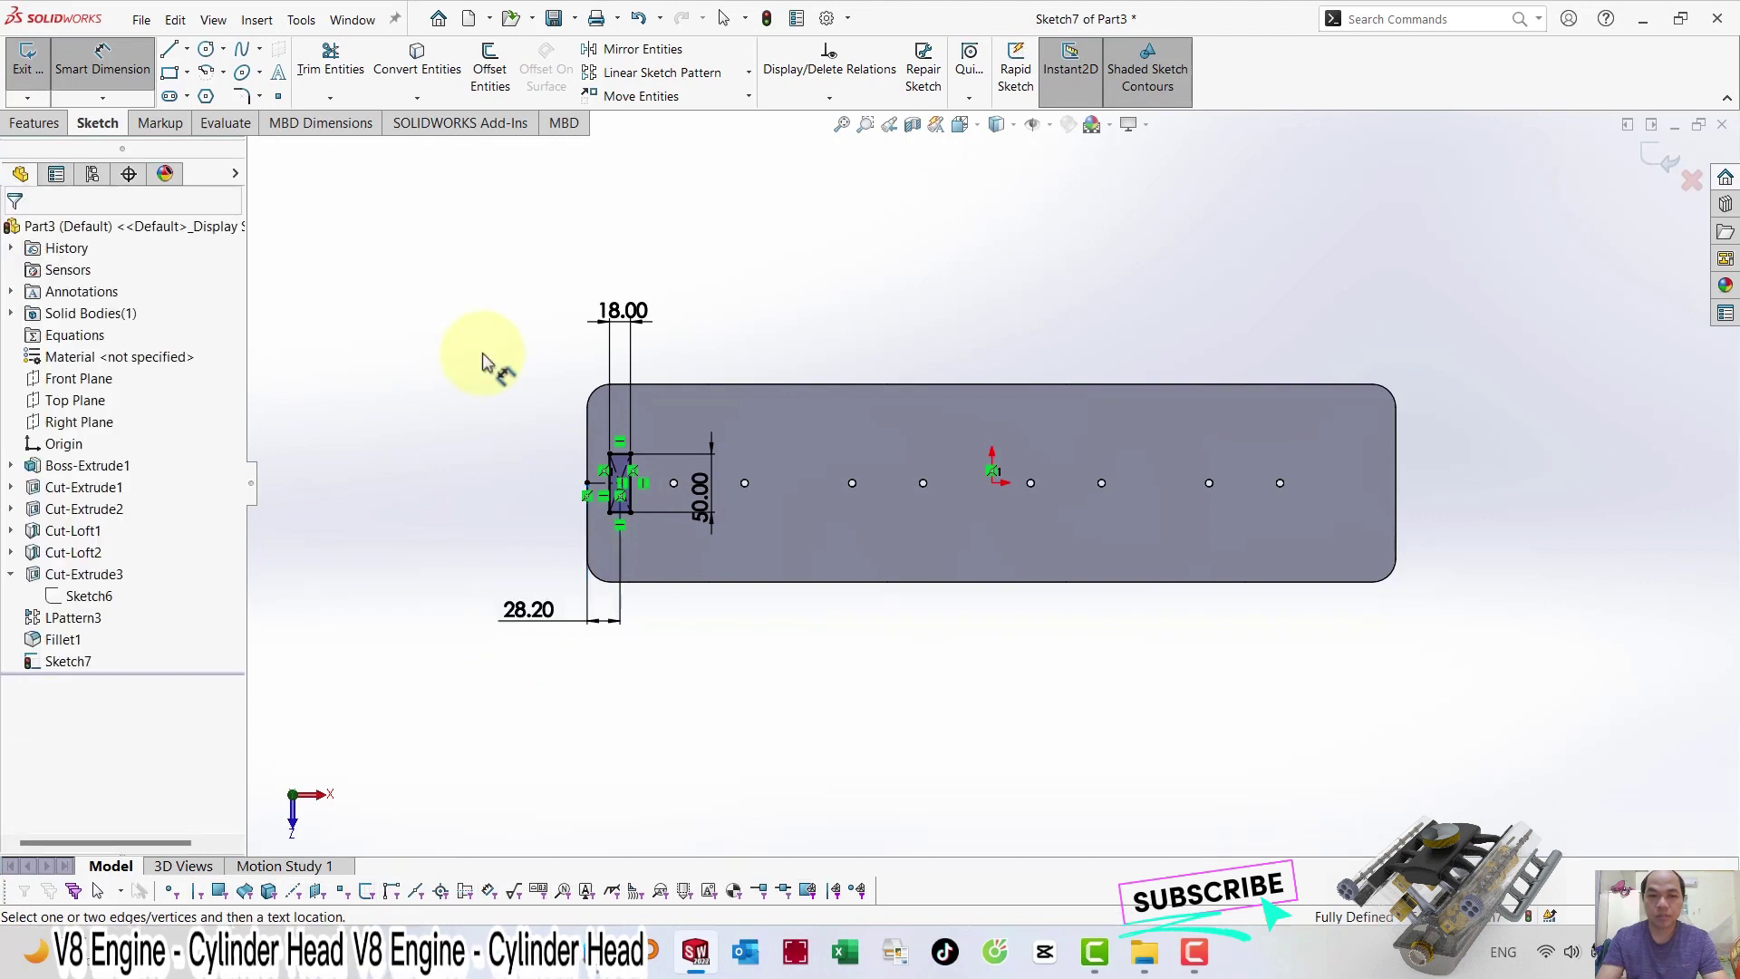
Linearly pattern the 18×50 mm rectangle into 5 instances at 153.4 mm spacing along X.
click(605, 73)
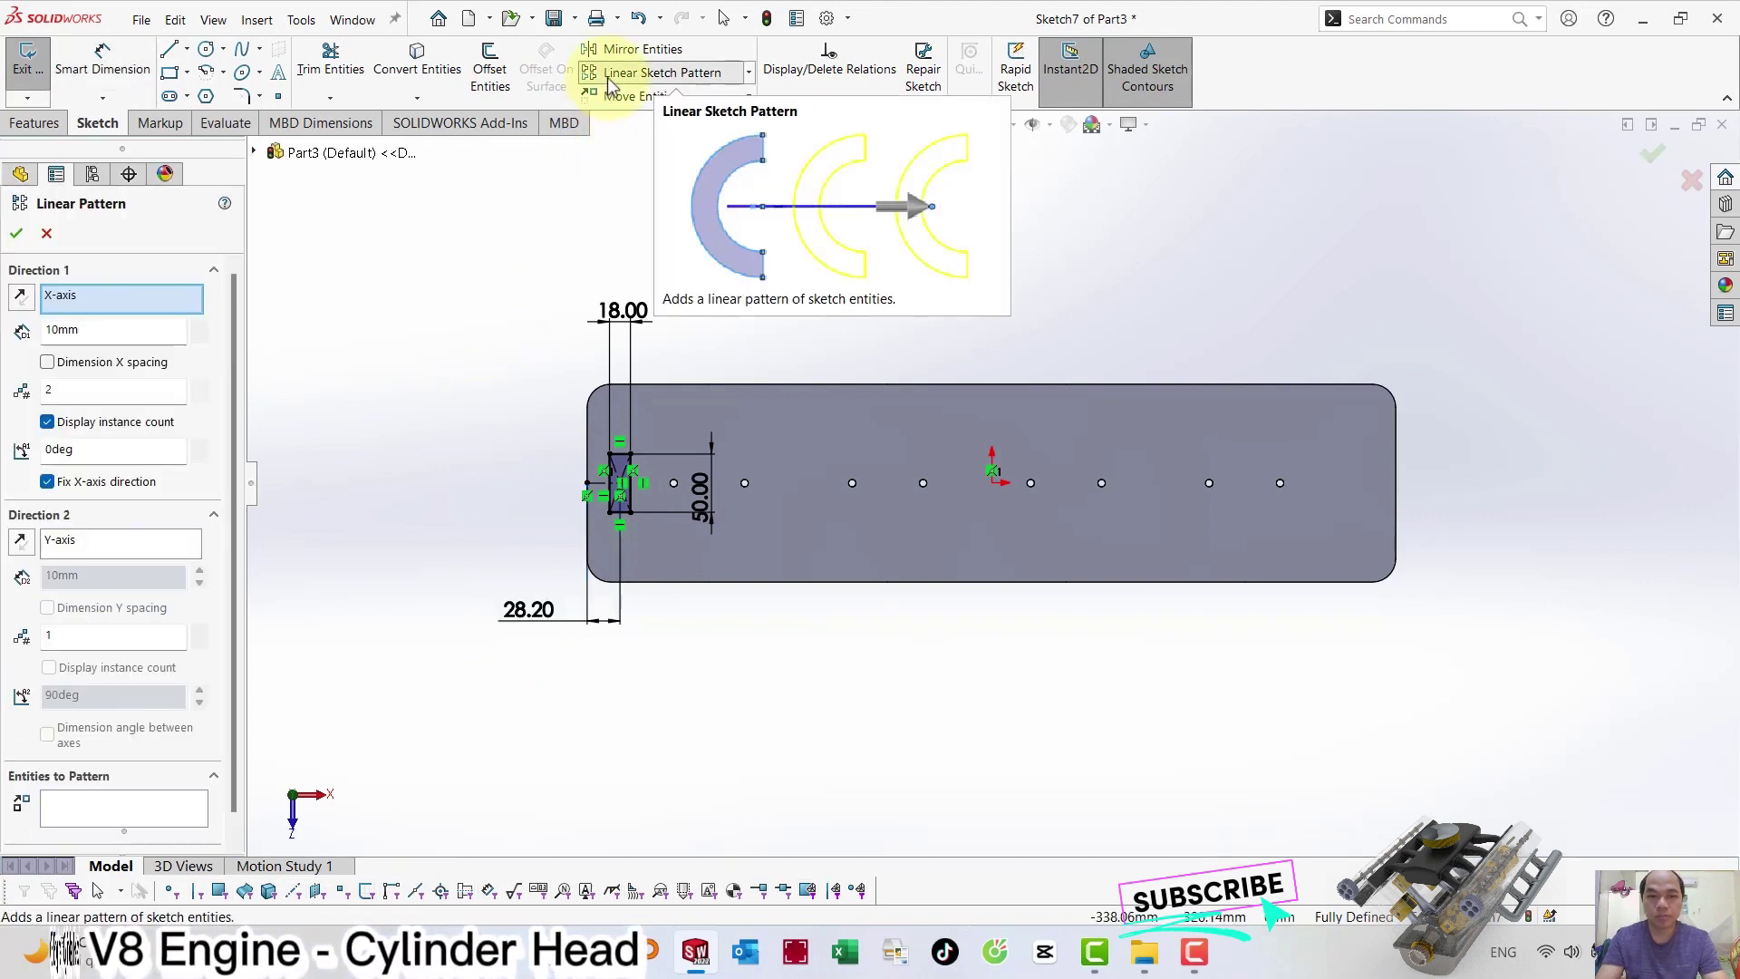
scroll(625, 480, down, 2)
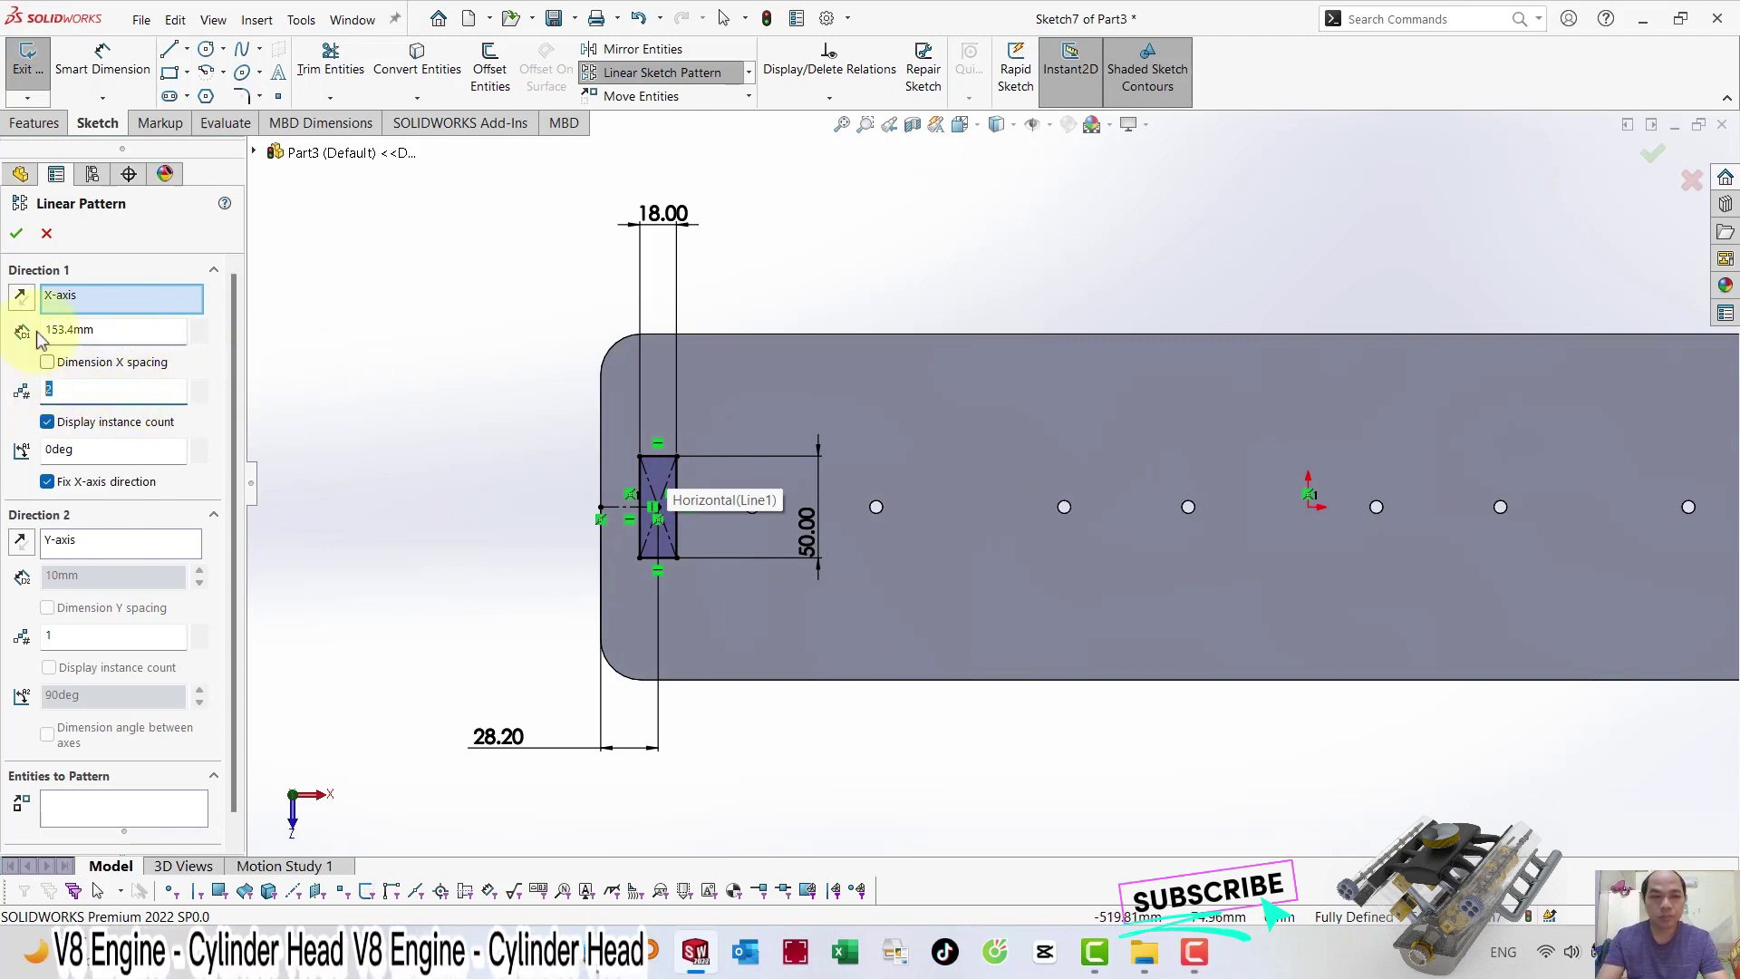
text(4)
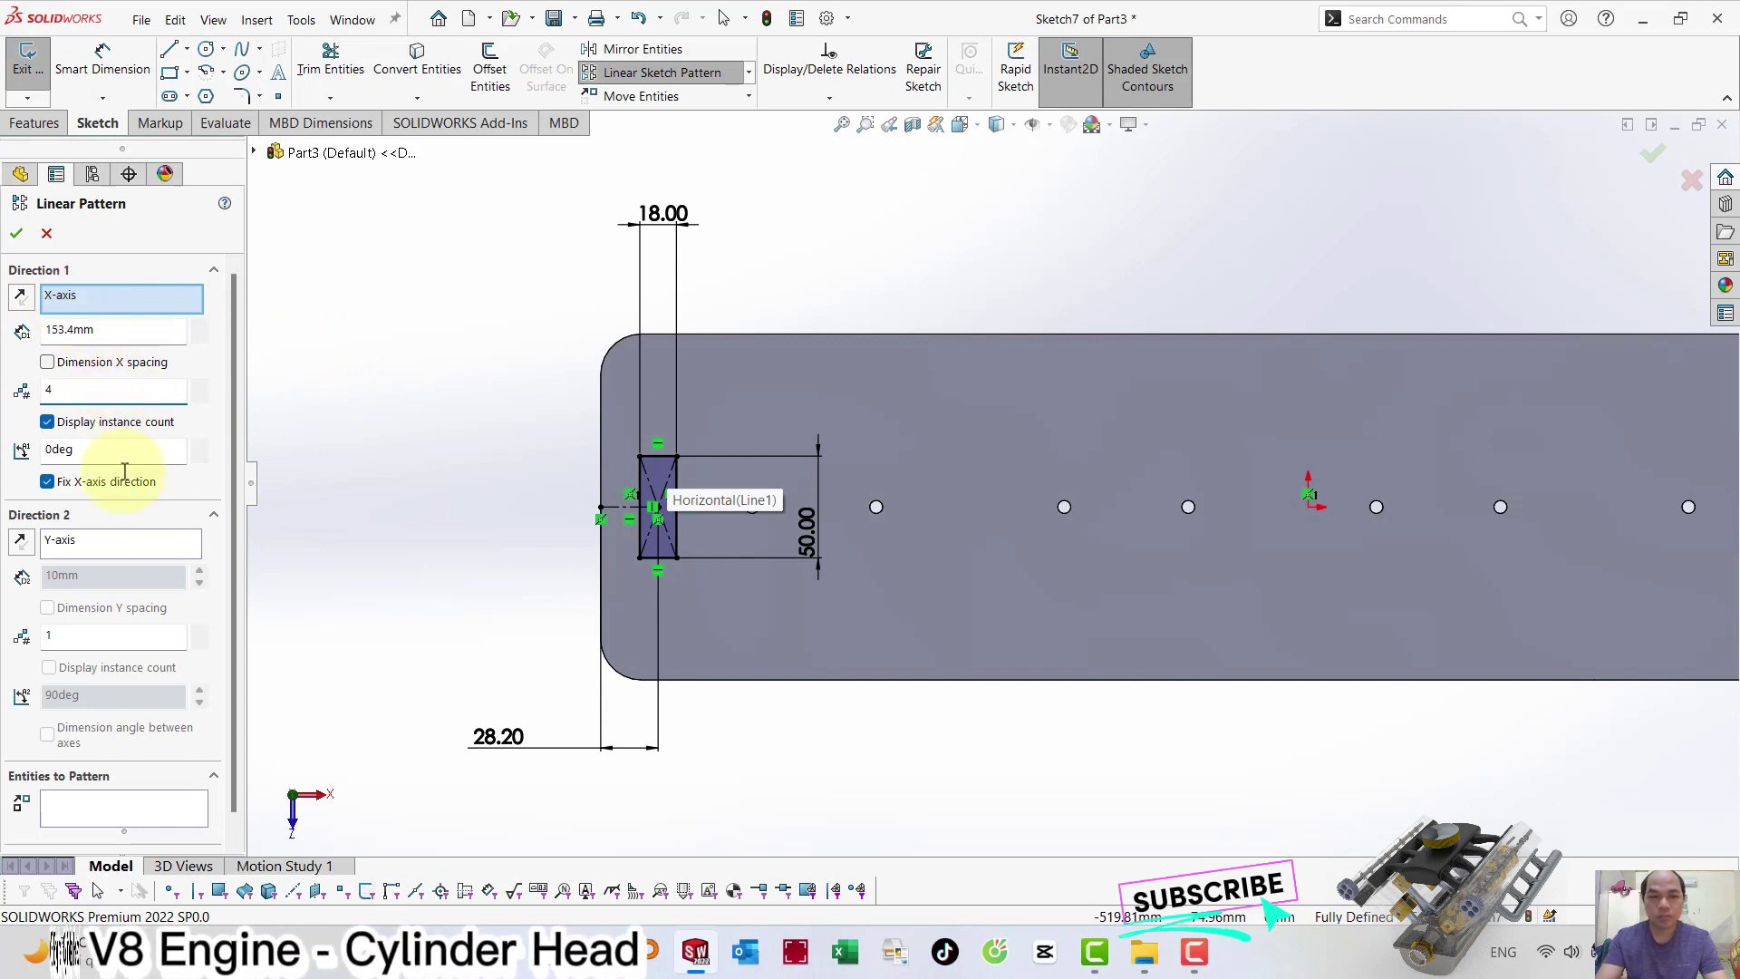
key(Tab)
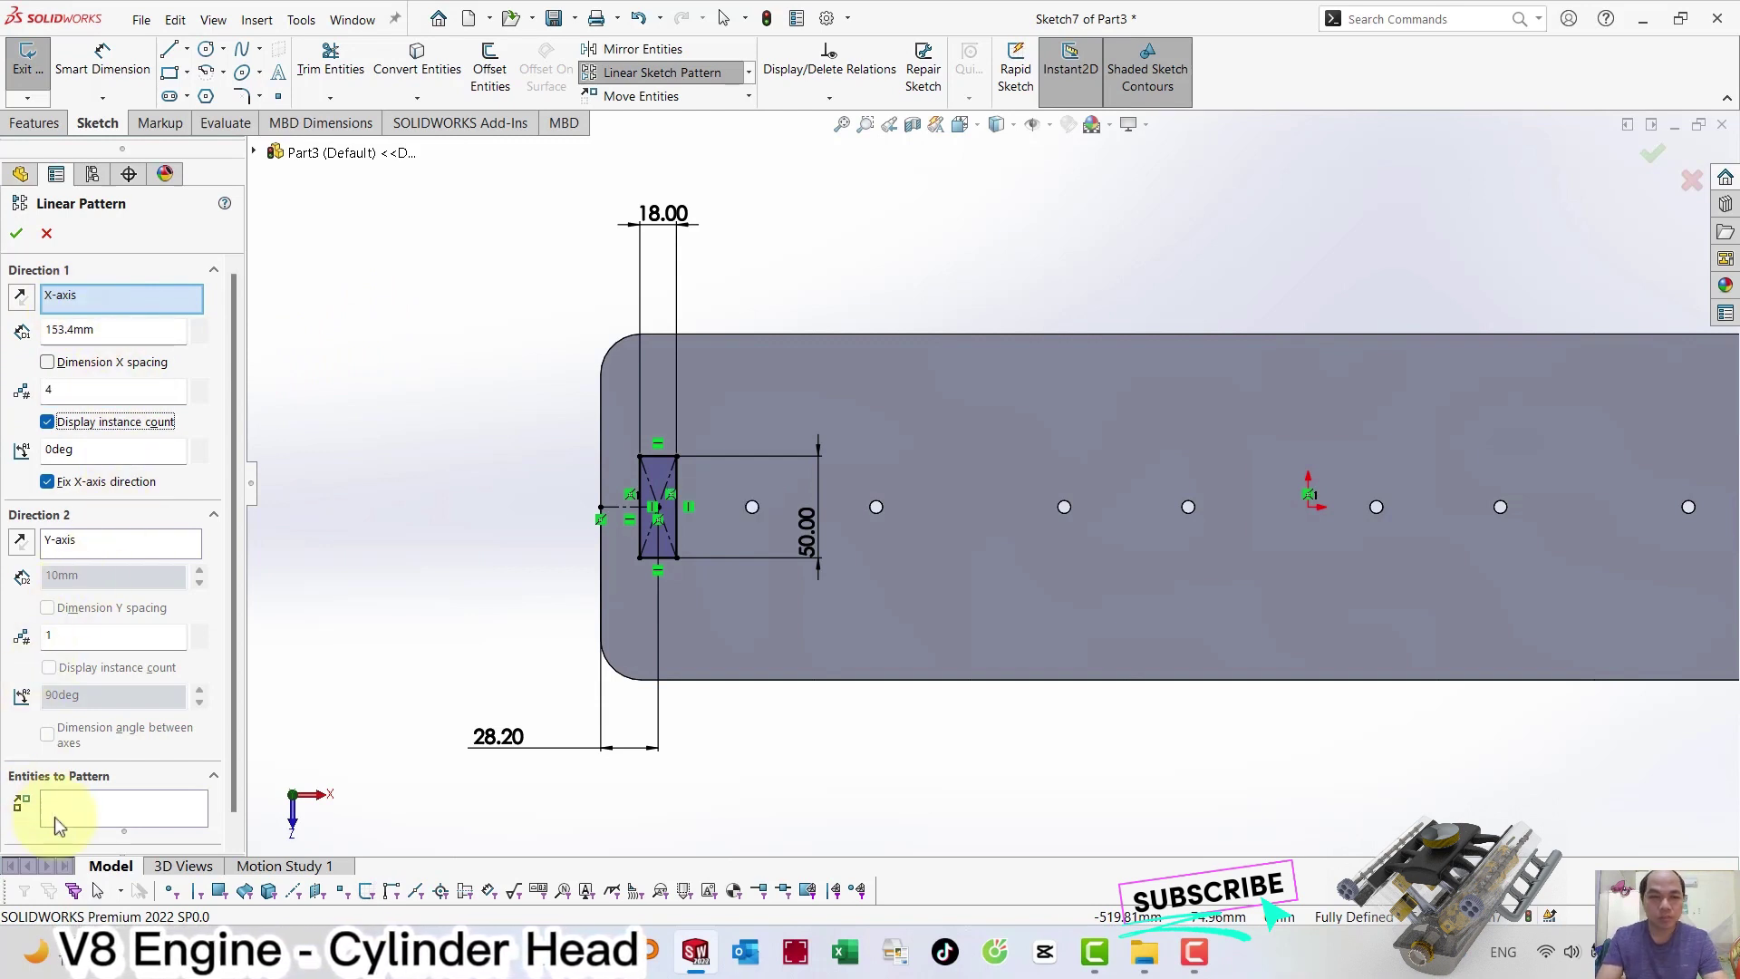
click(54, 818)
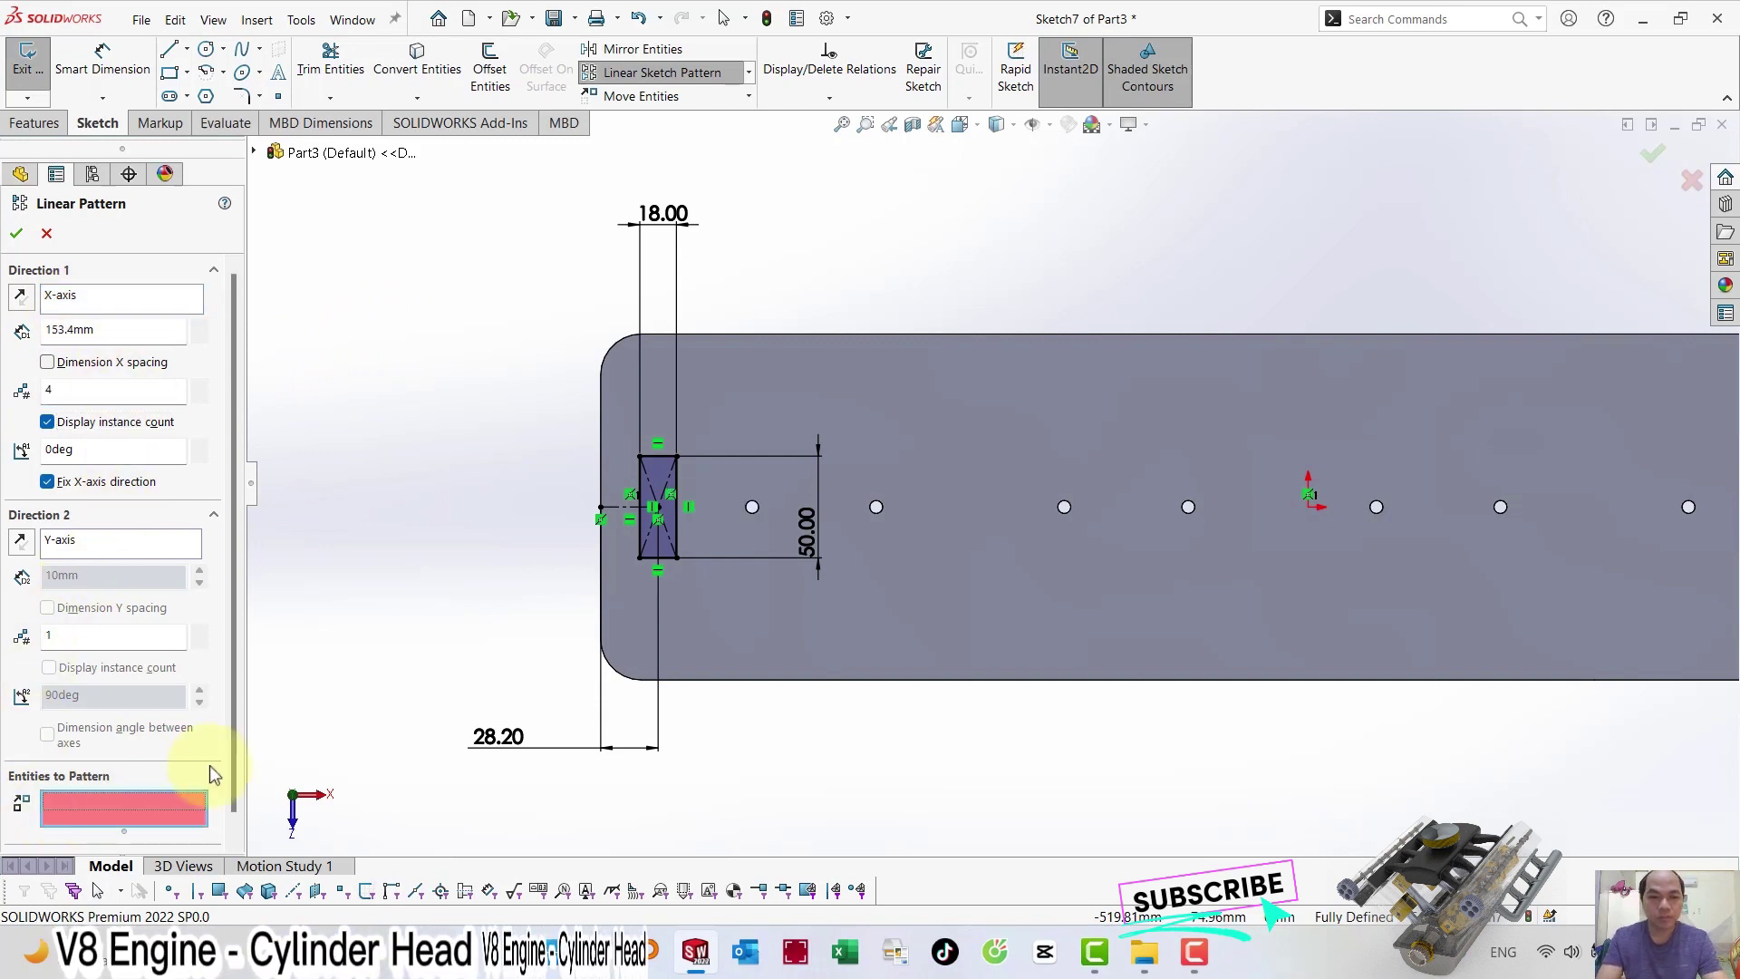
click(645, 498)
click(658, 456)
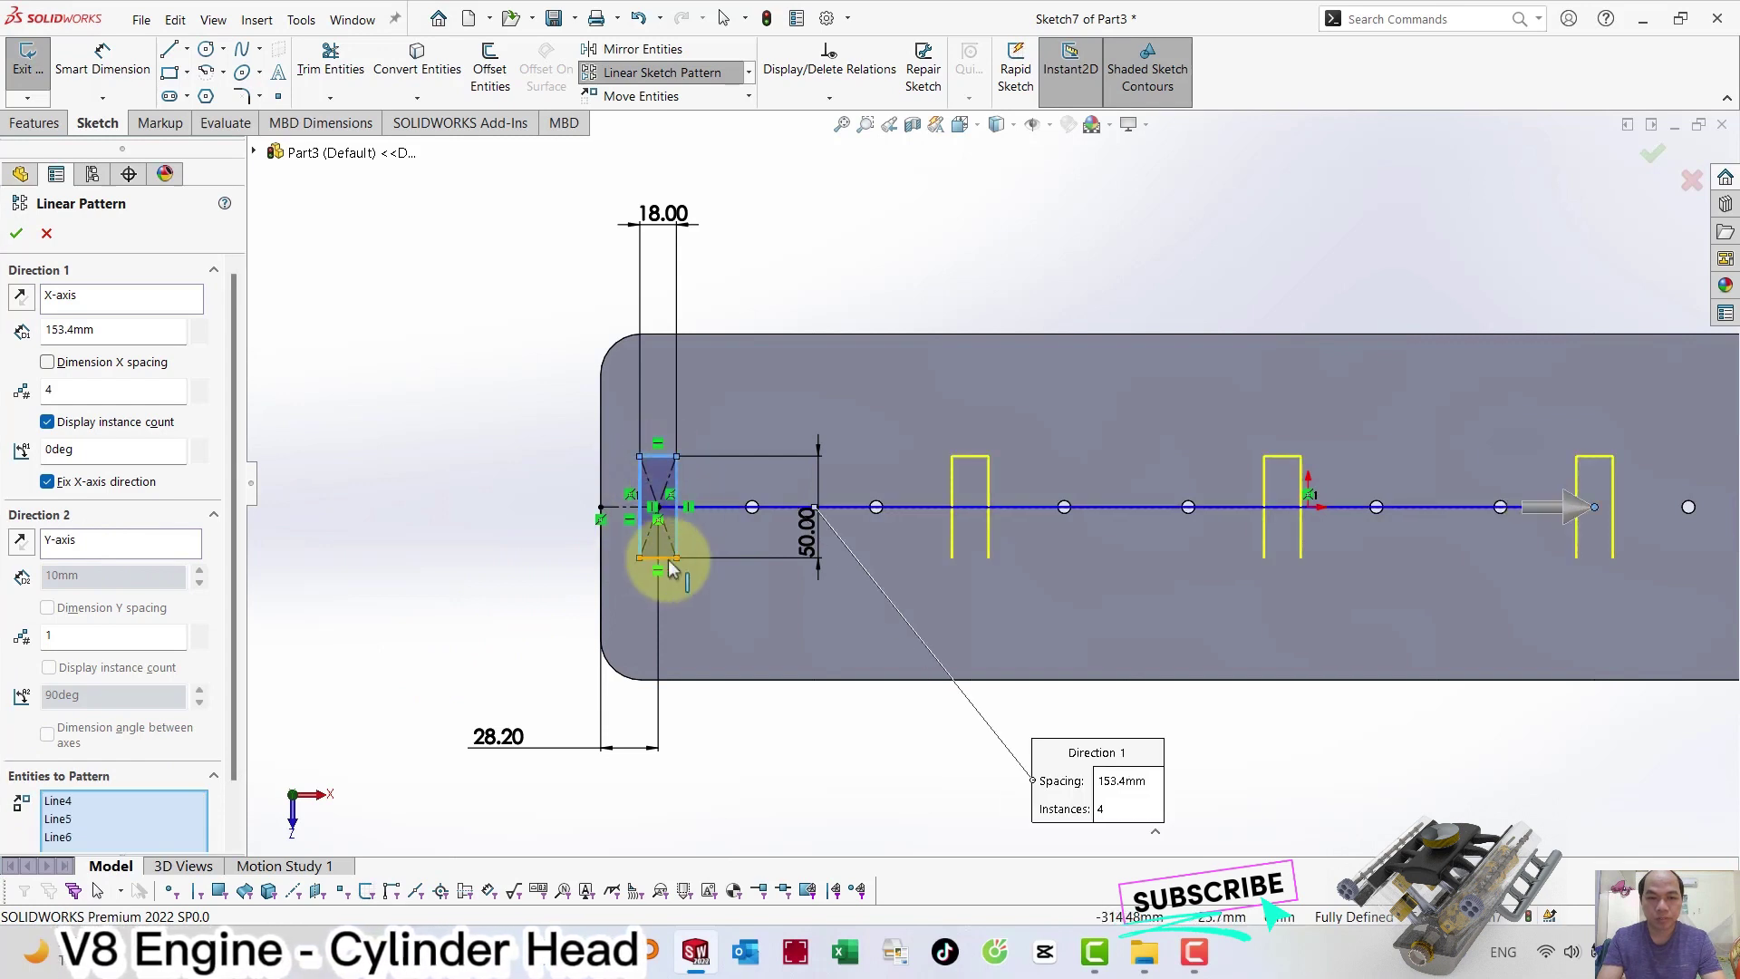
scroll(671, 568, up, 3)
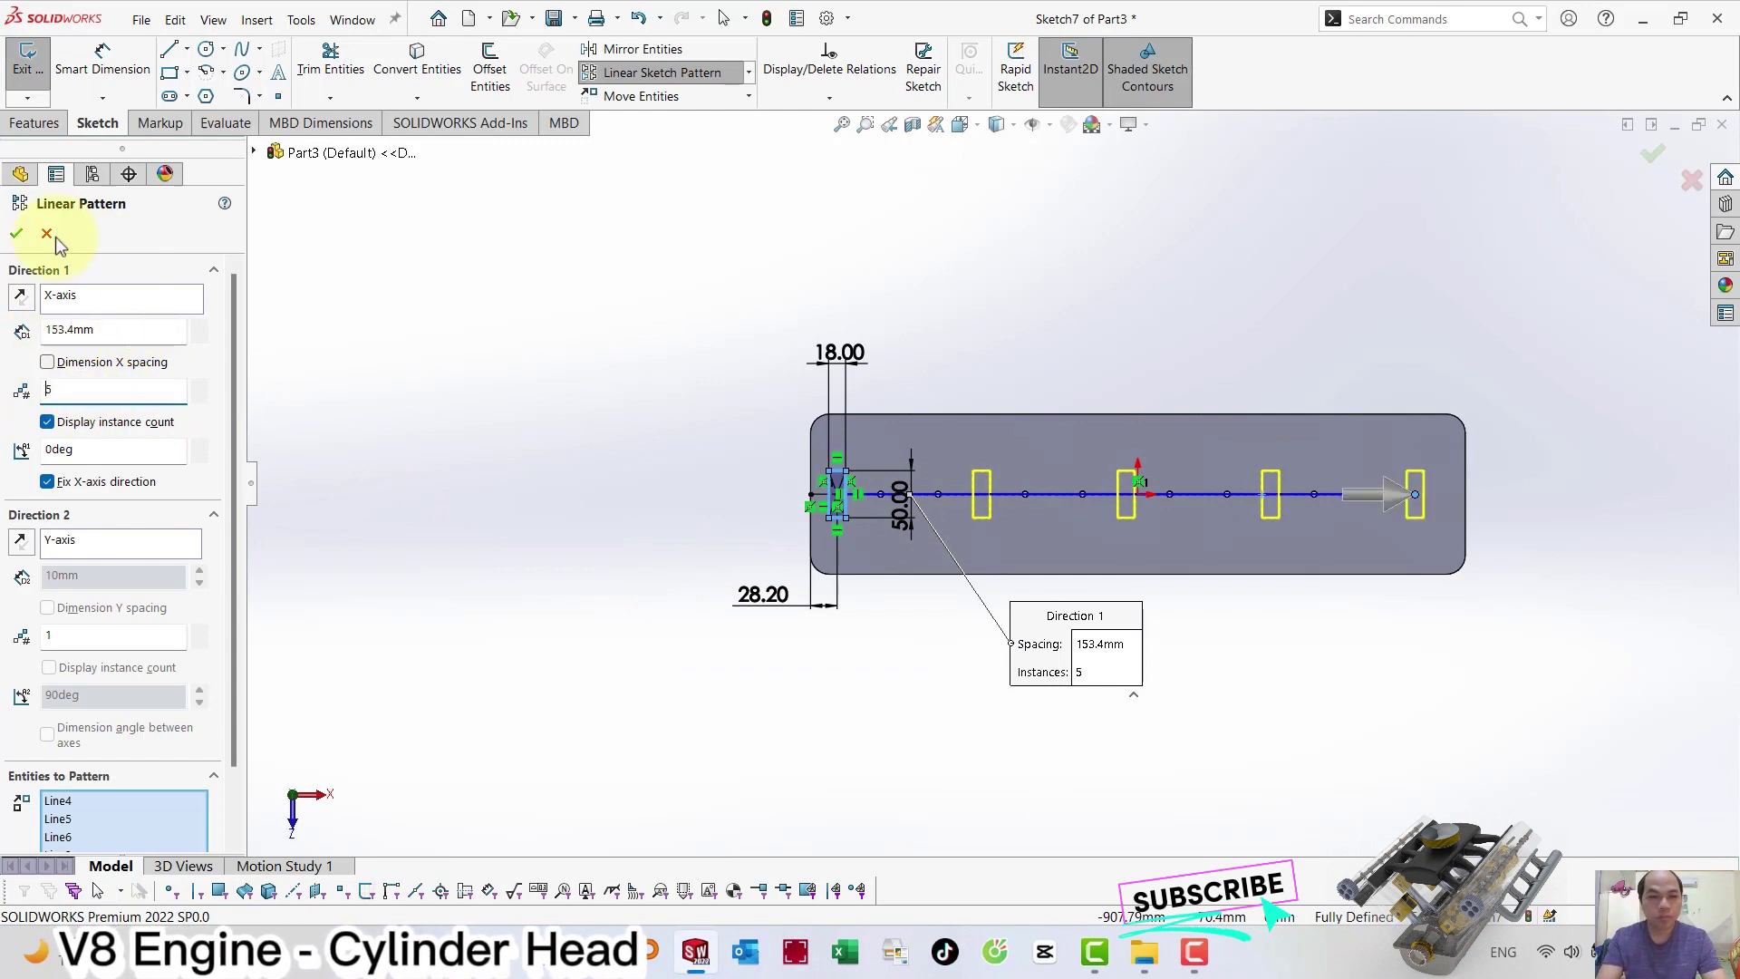
click(18, 235)
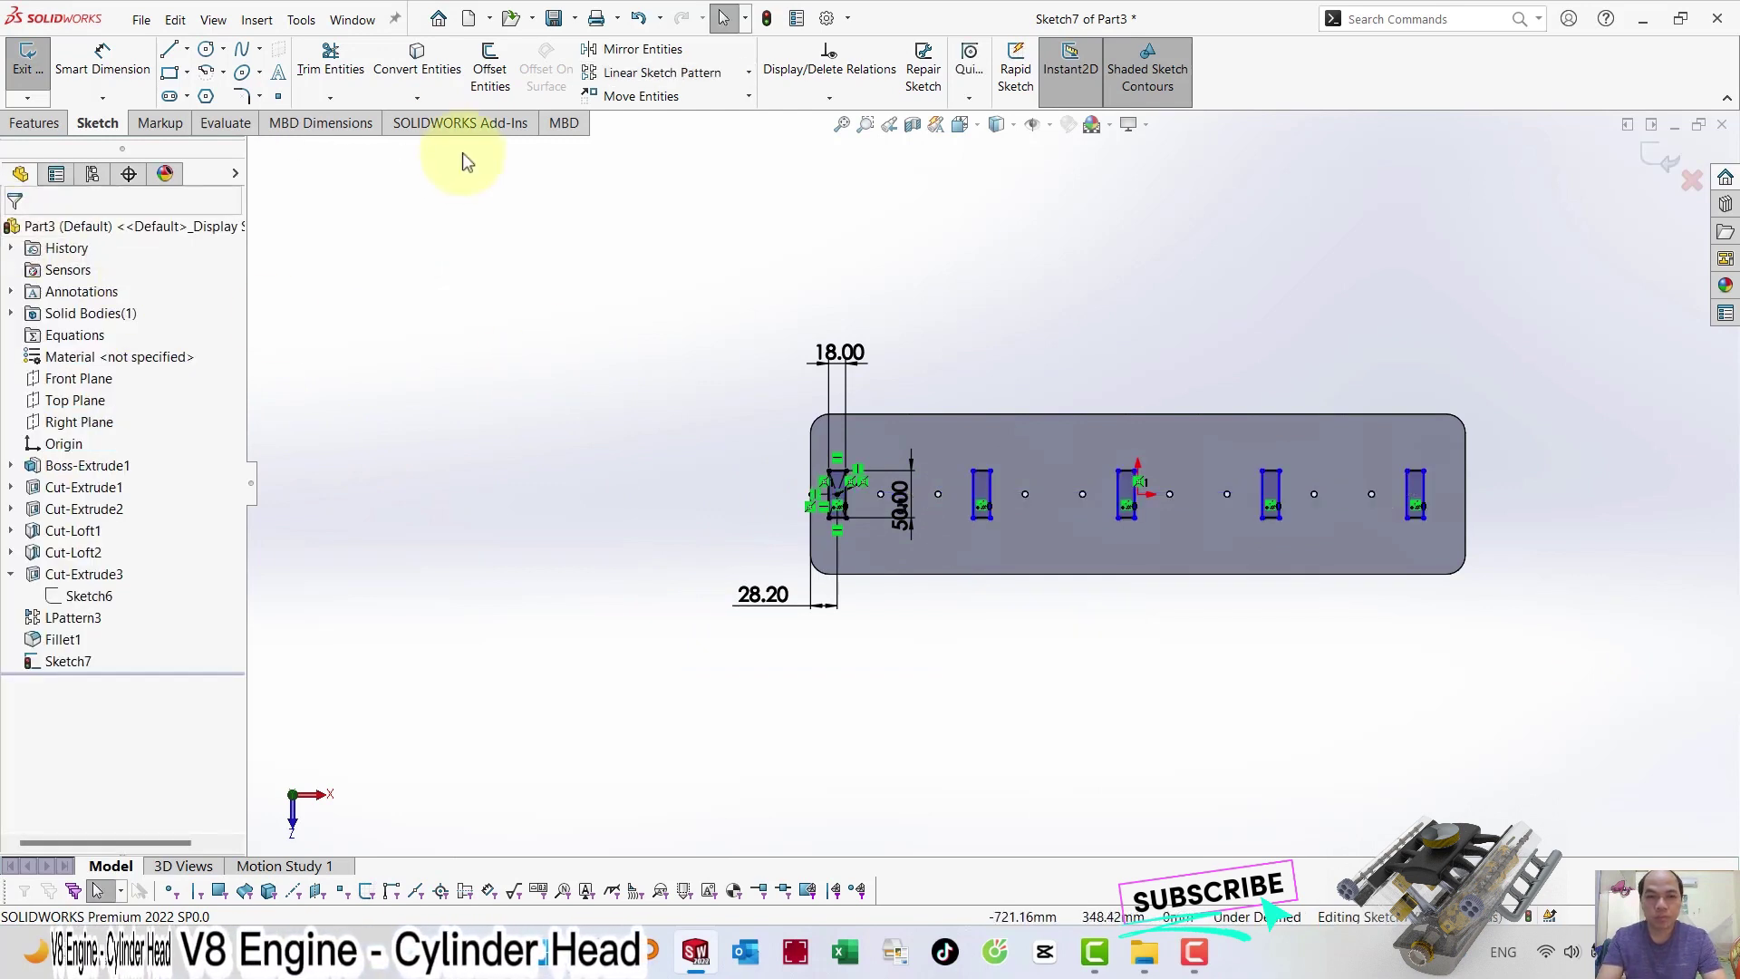
Dimension the 153.40 mm gap between the first two rectangles and exit Sketch7.
click(131, 70)
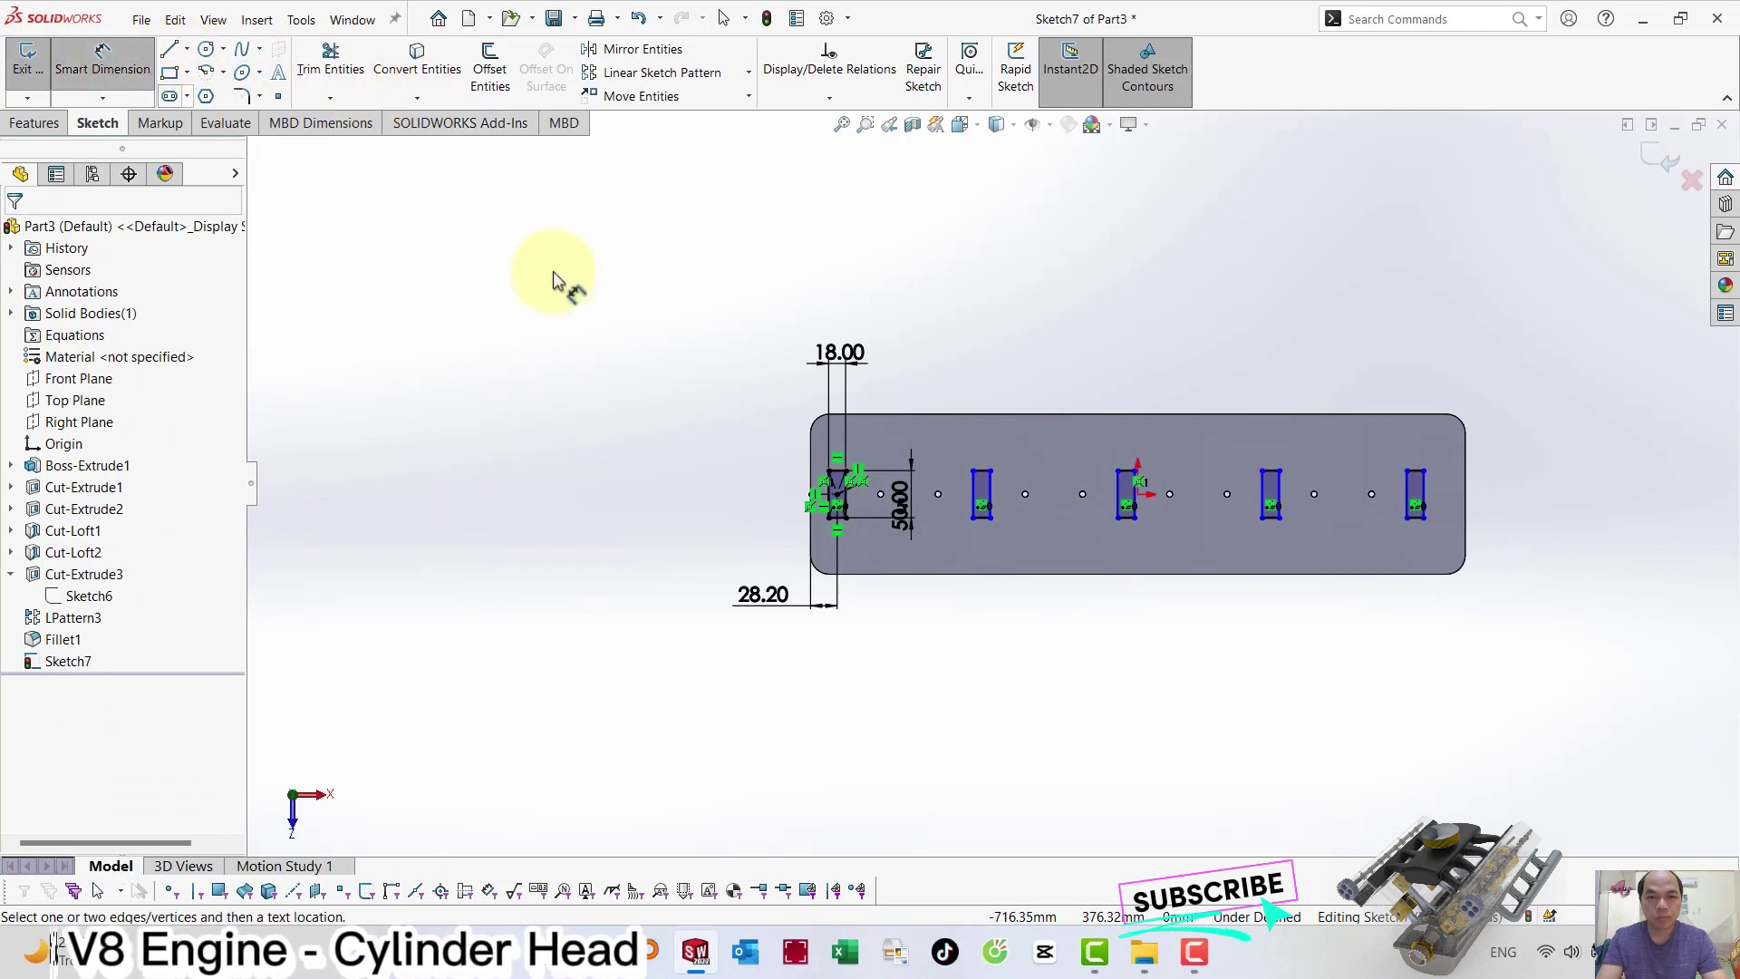
click(826, 511)
click(972, 511)
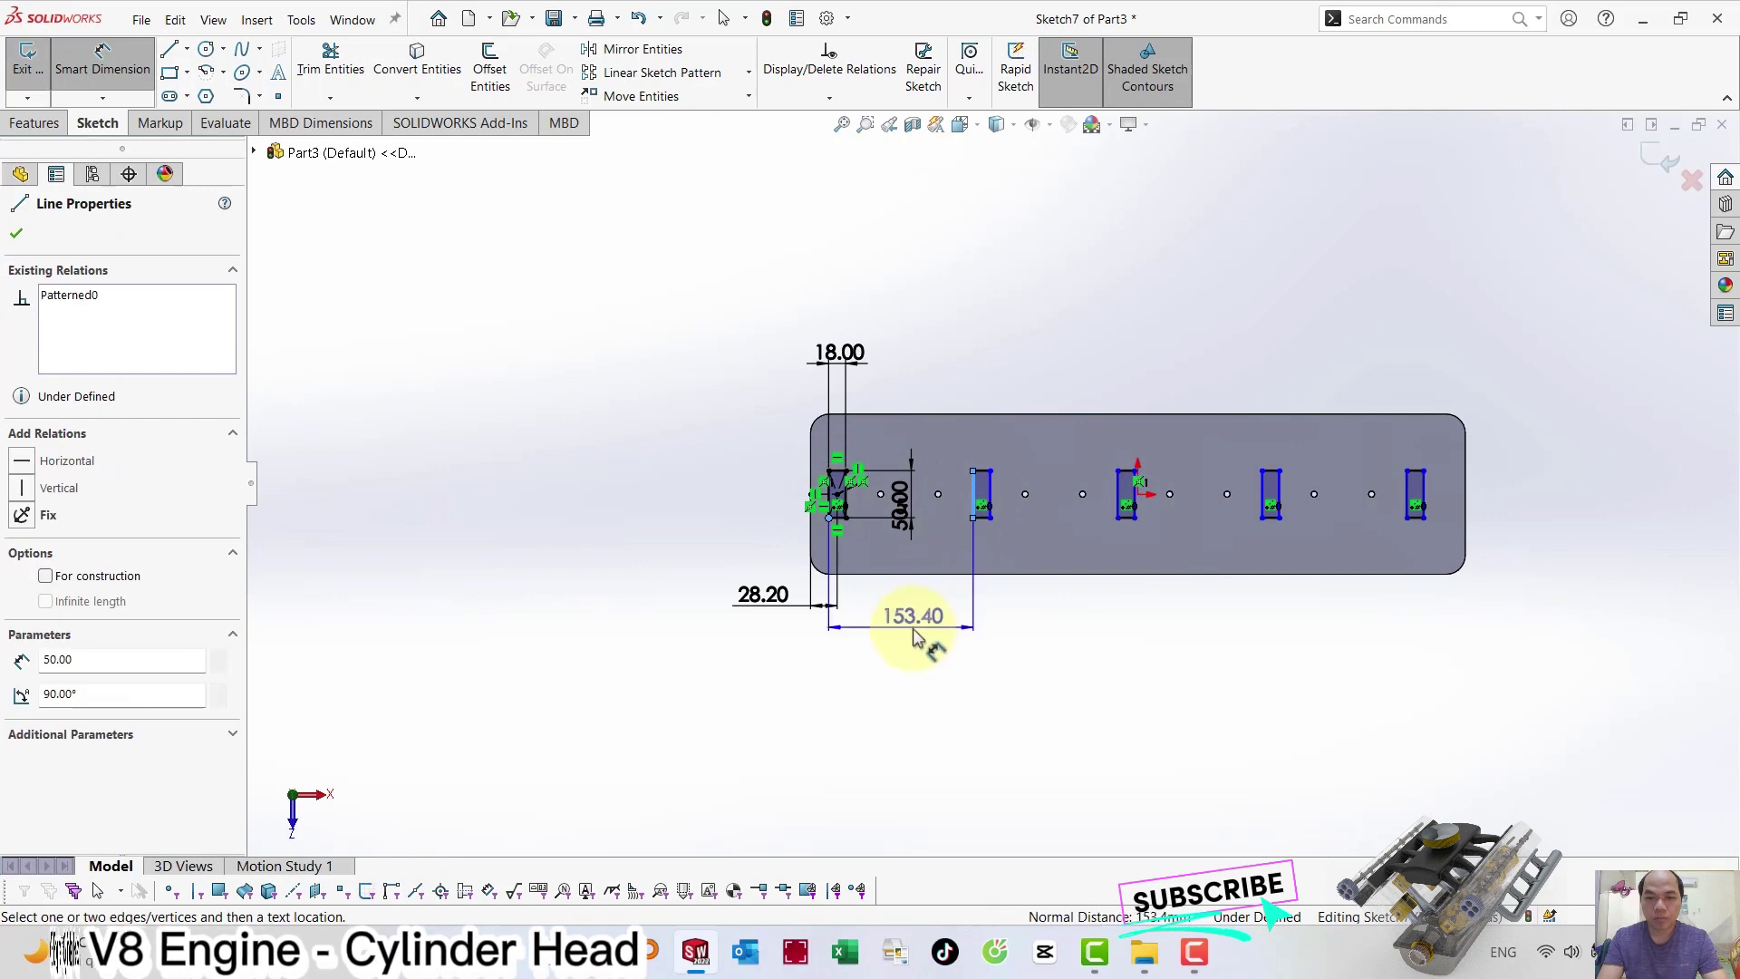
click(912, 628)
click(835, 600)
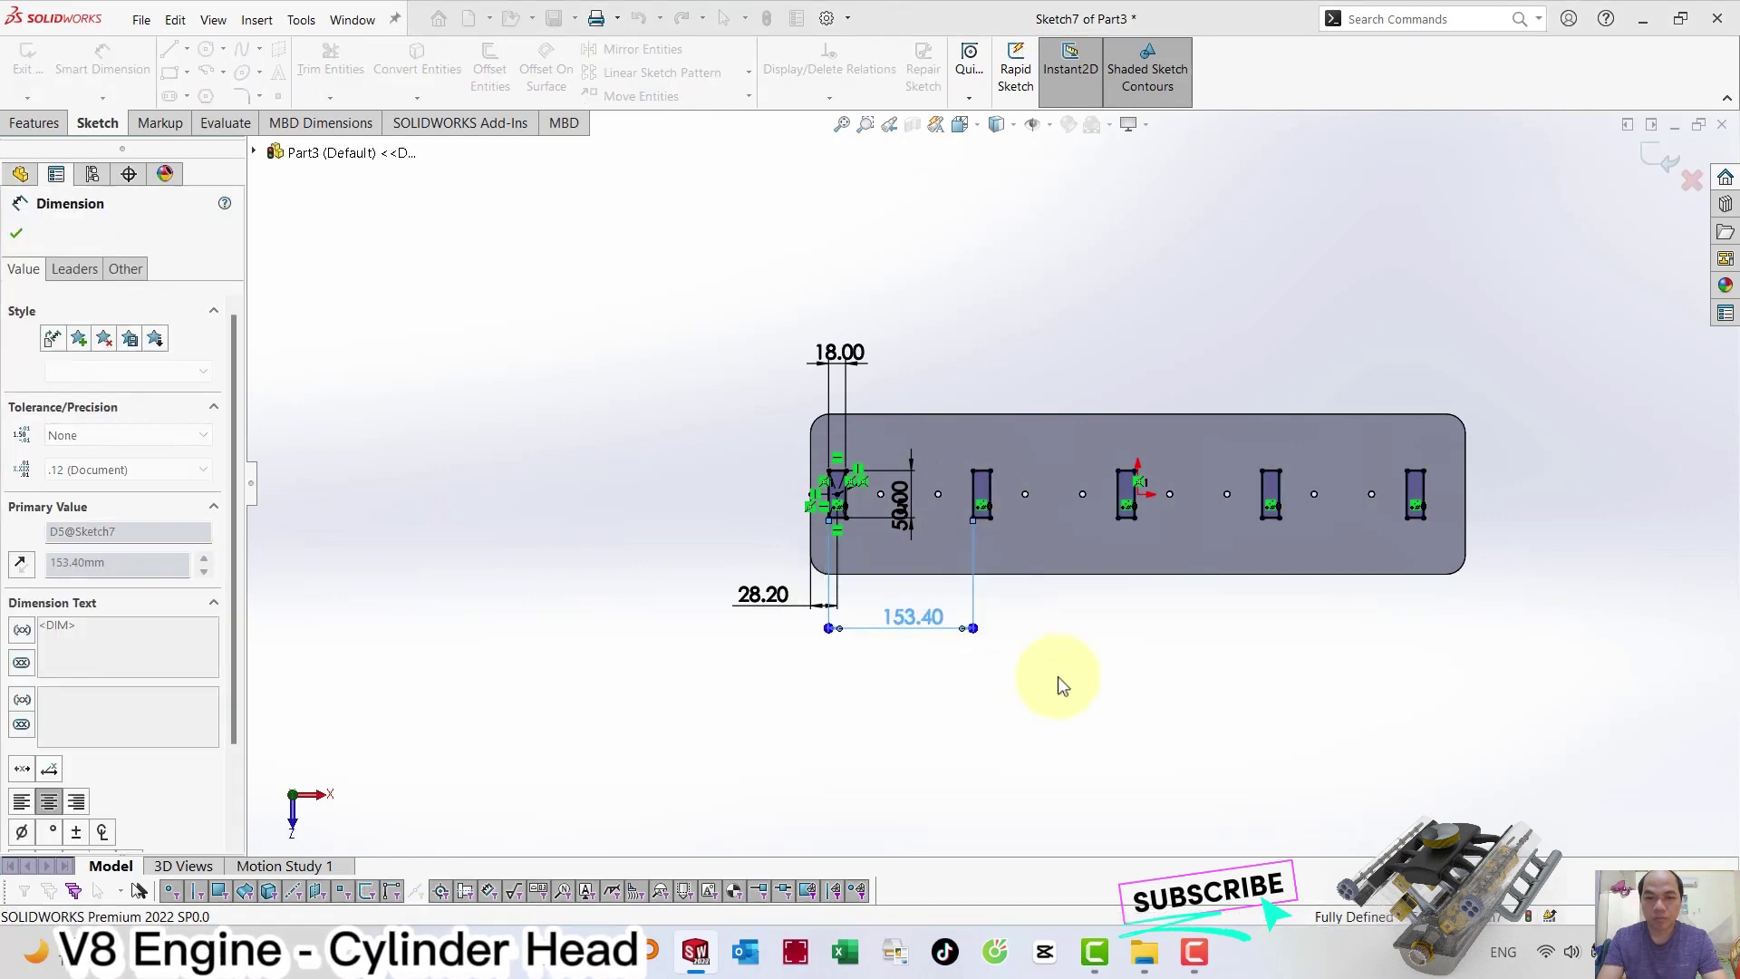
key(Escape)
key(ctrl+b)
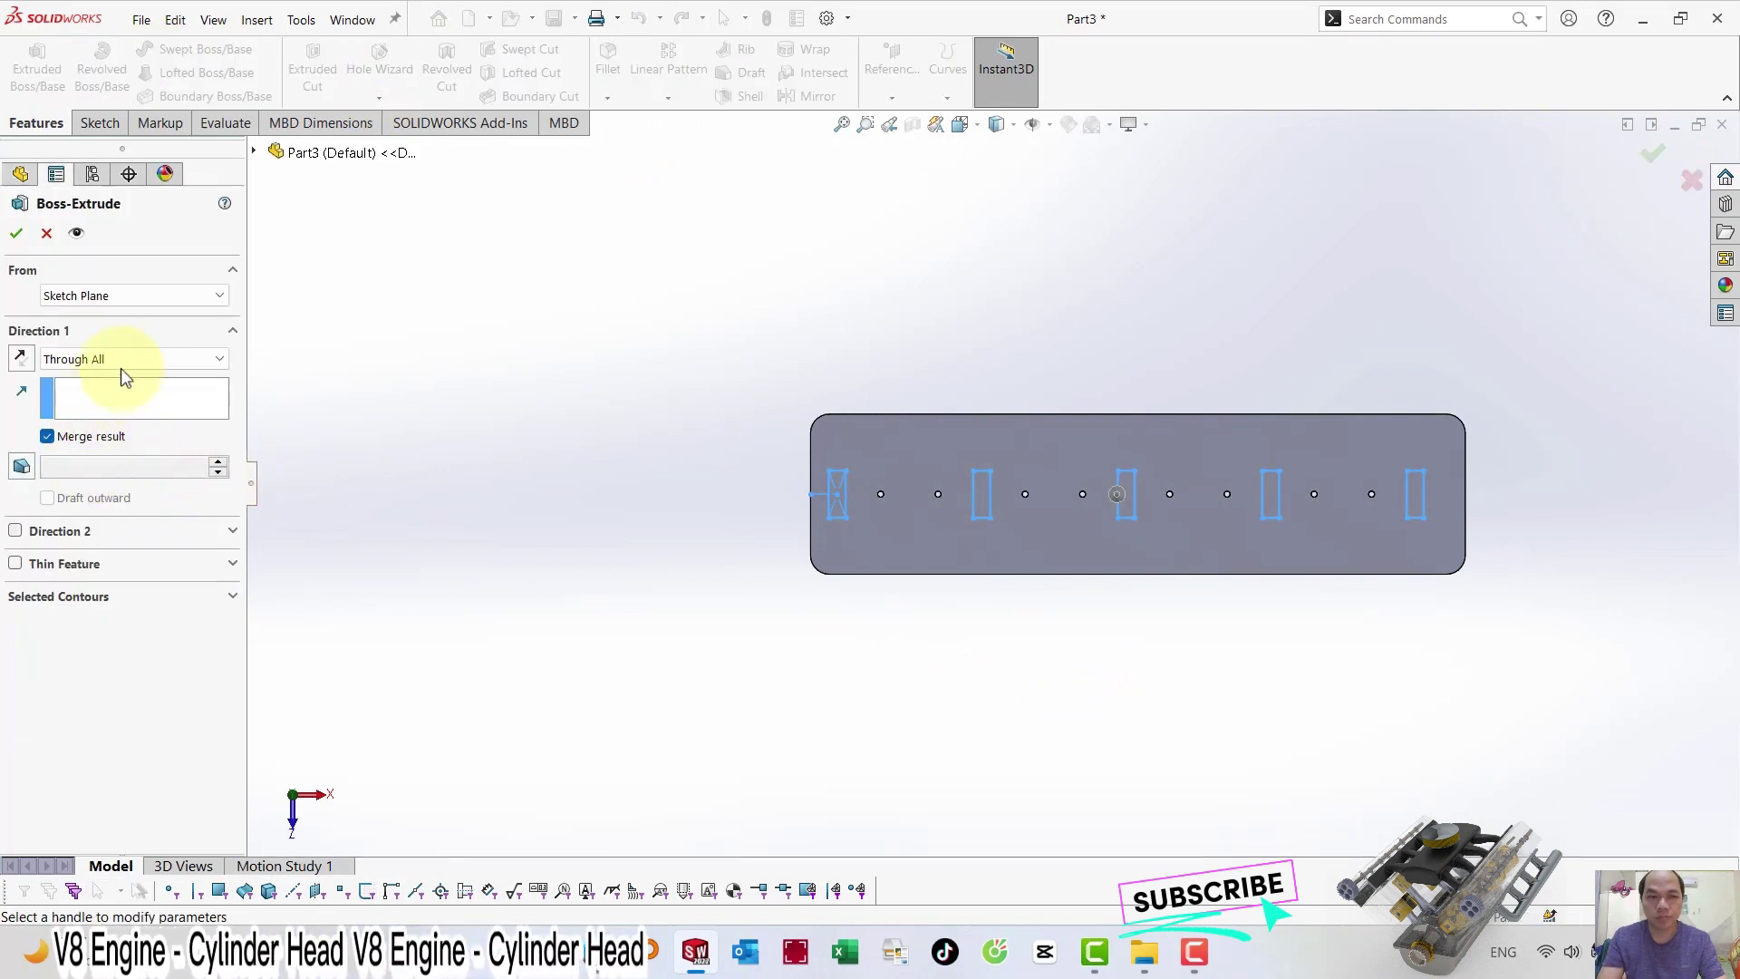
Extrude Sketch7 Blind 50 mm into five lugs and rotate to a trimetric view.
click(125, 361)
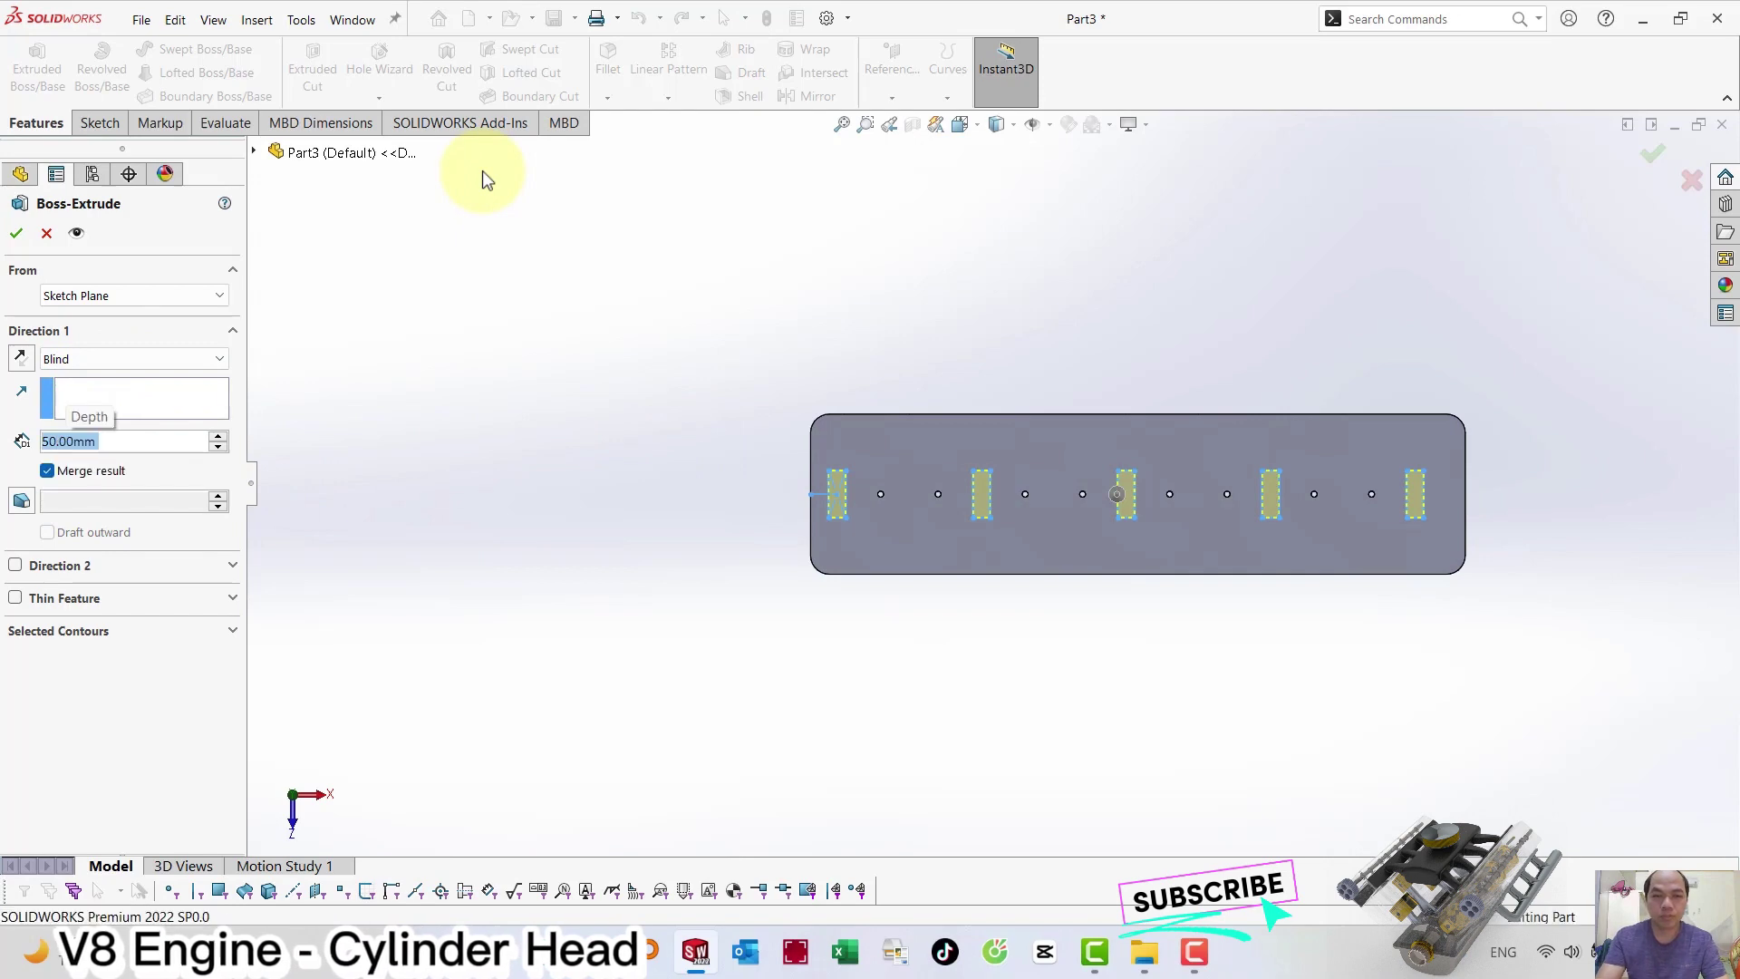
key(Return)
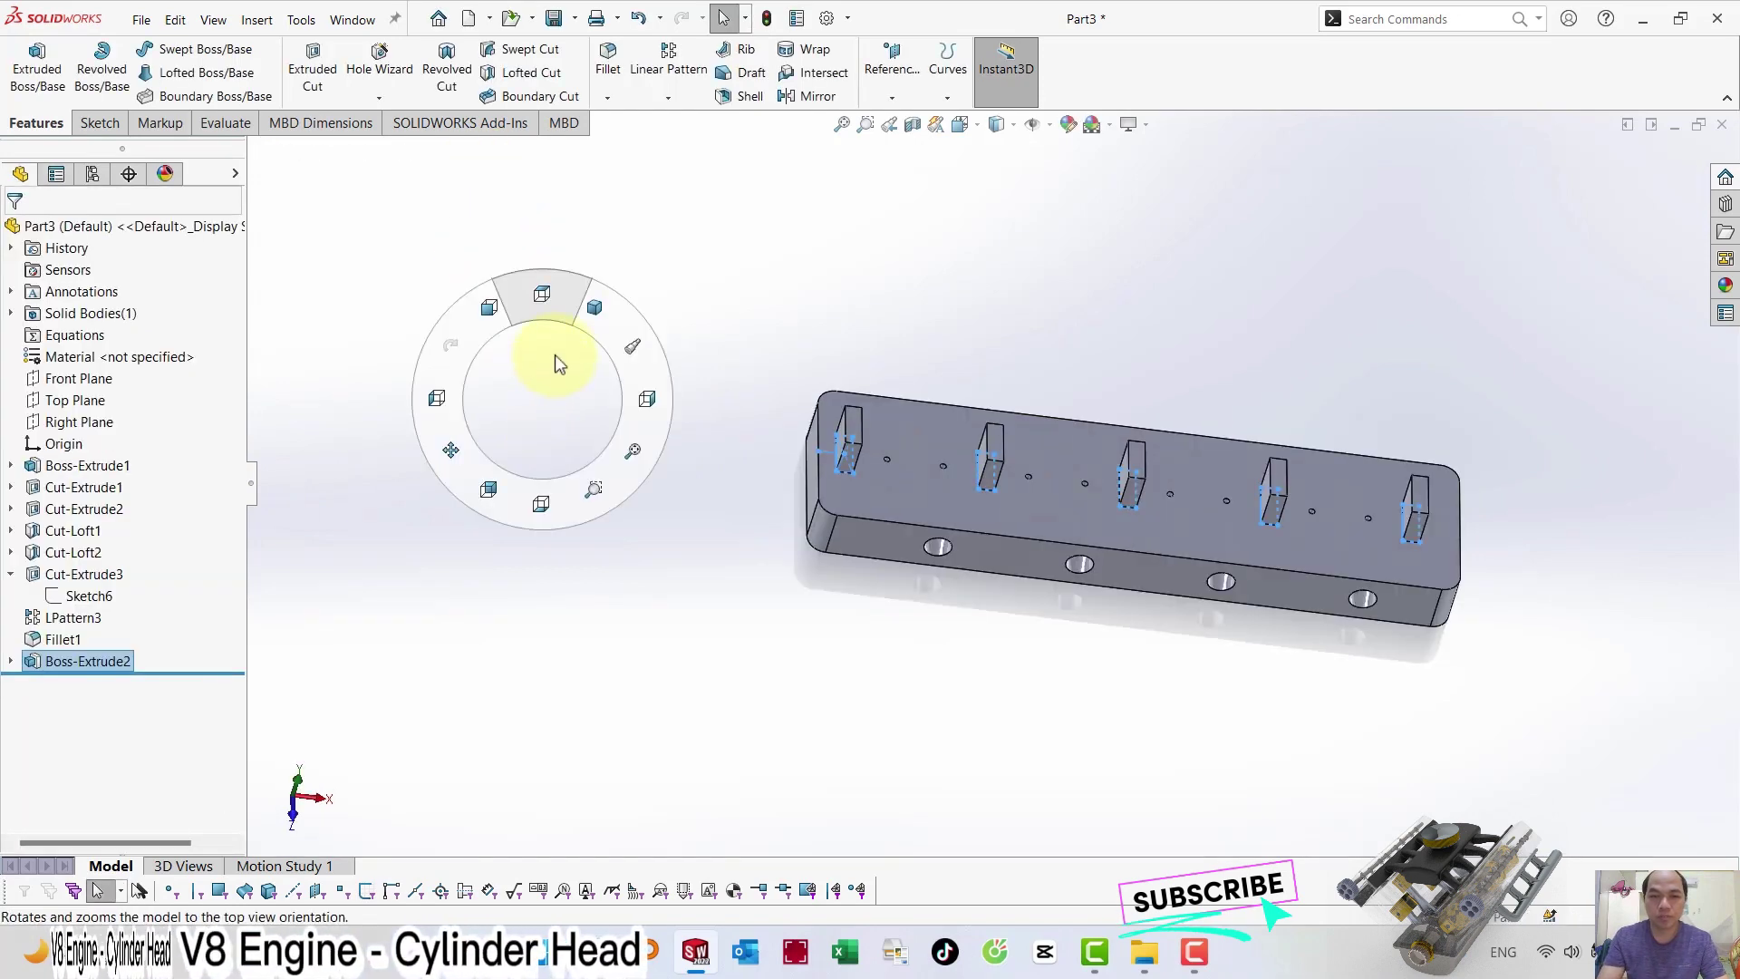
right_drag(542, 398, 589, 328)
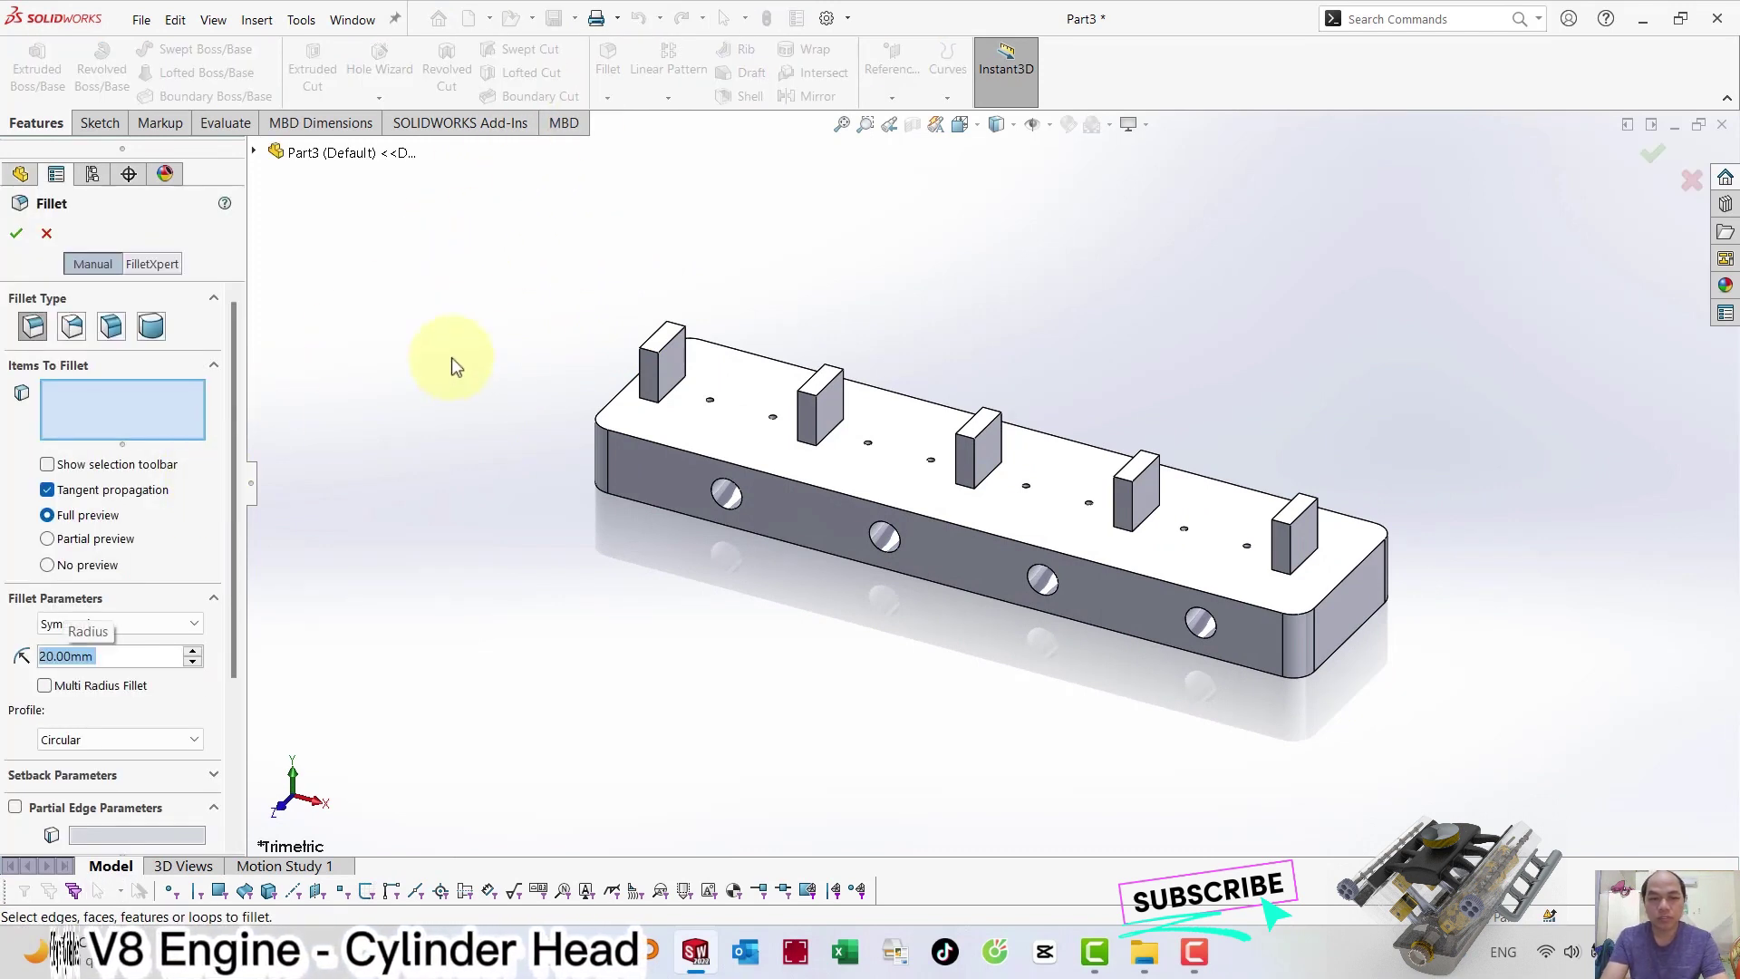
Pick the first four lugs' top edges for the 20 mm fillet, clearing a wrongly picked face.
click(649, 356)
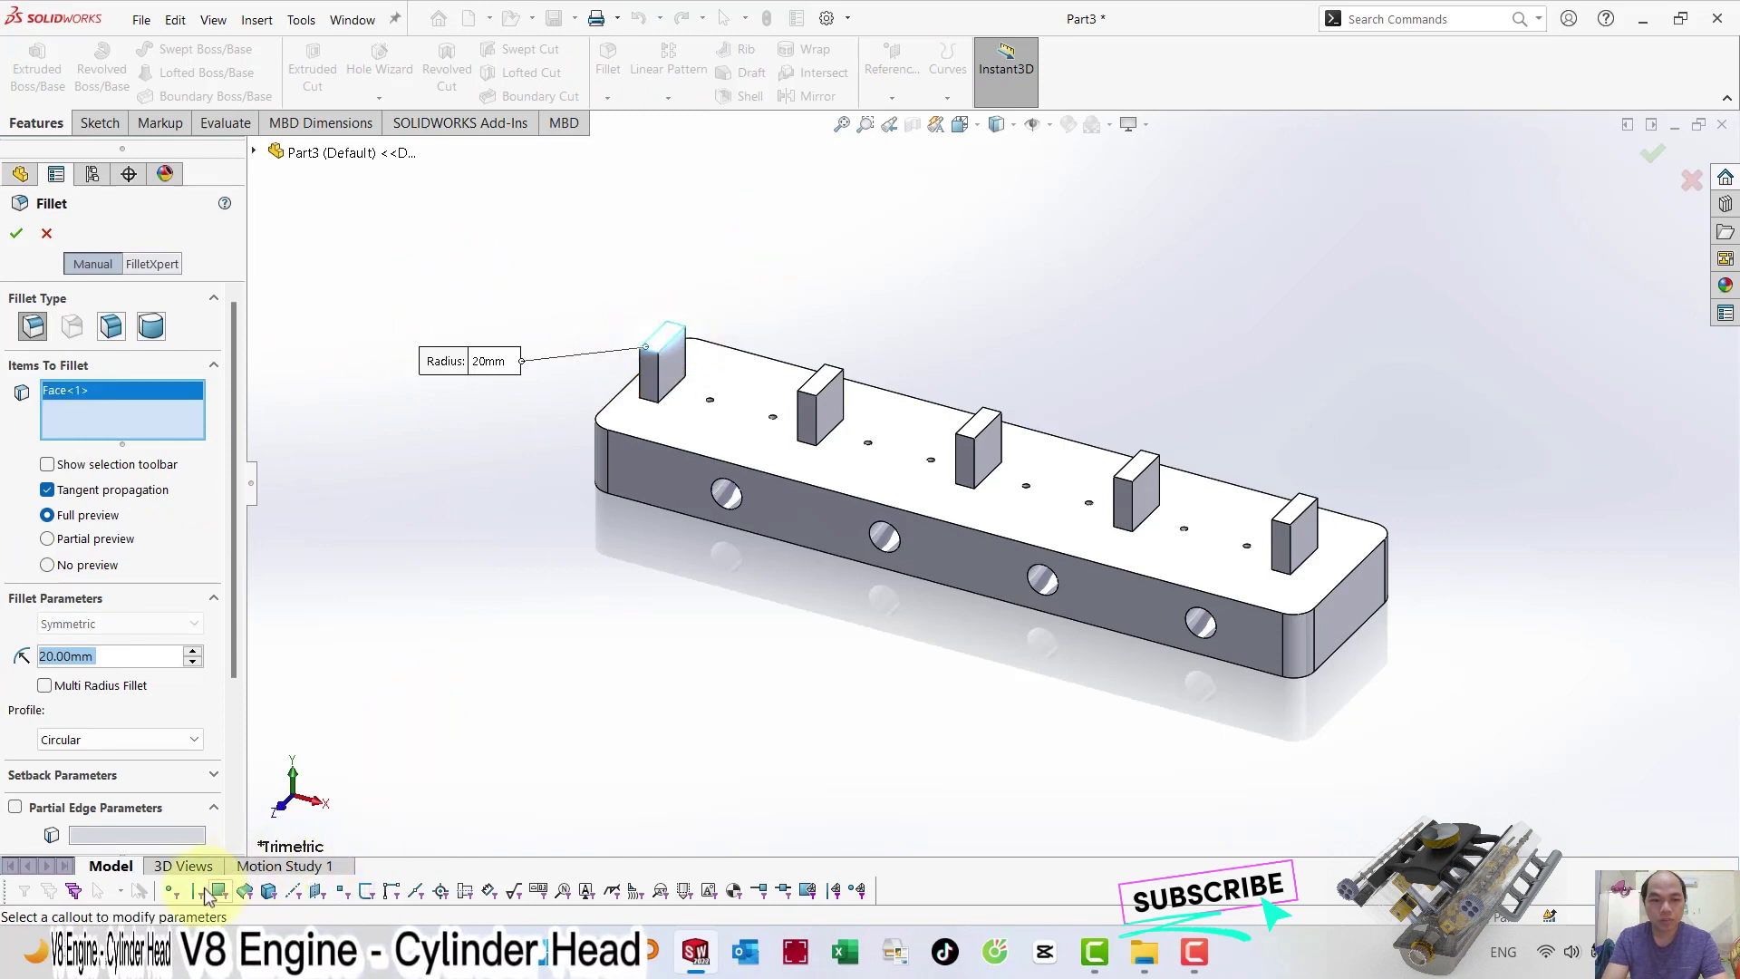
right_click(137, 418)
click(159, 437)
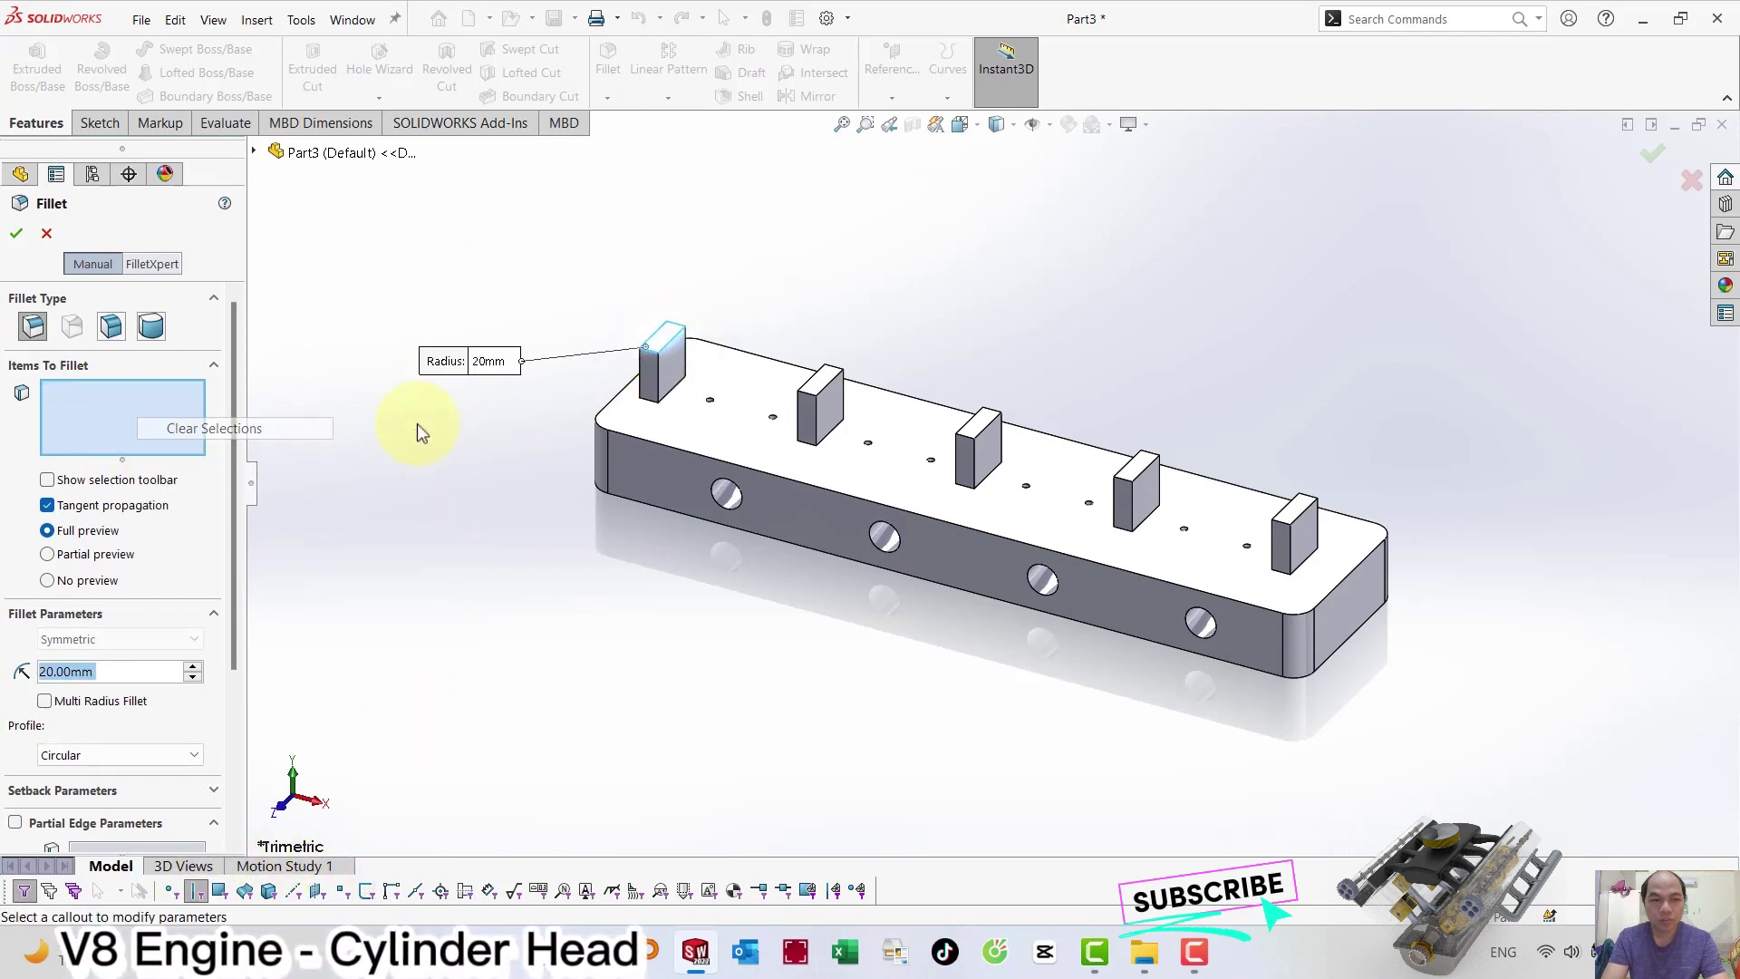
click(667, 328)
click(820, 375)
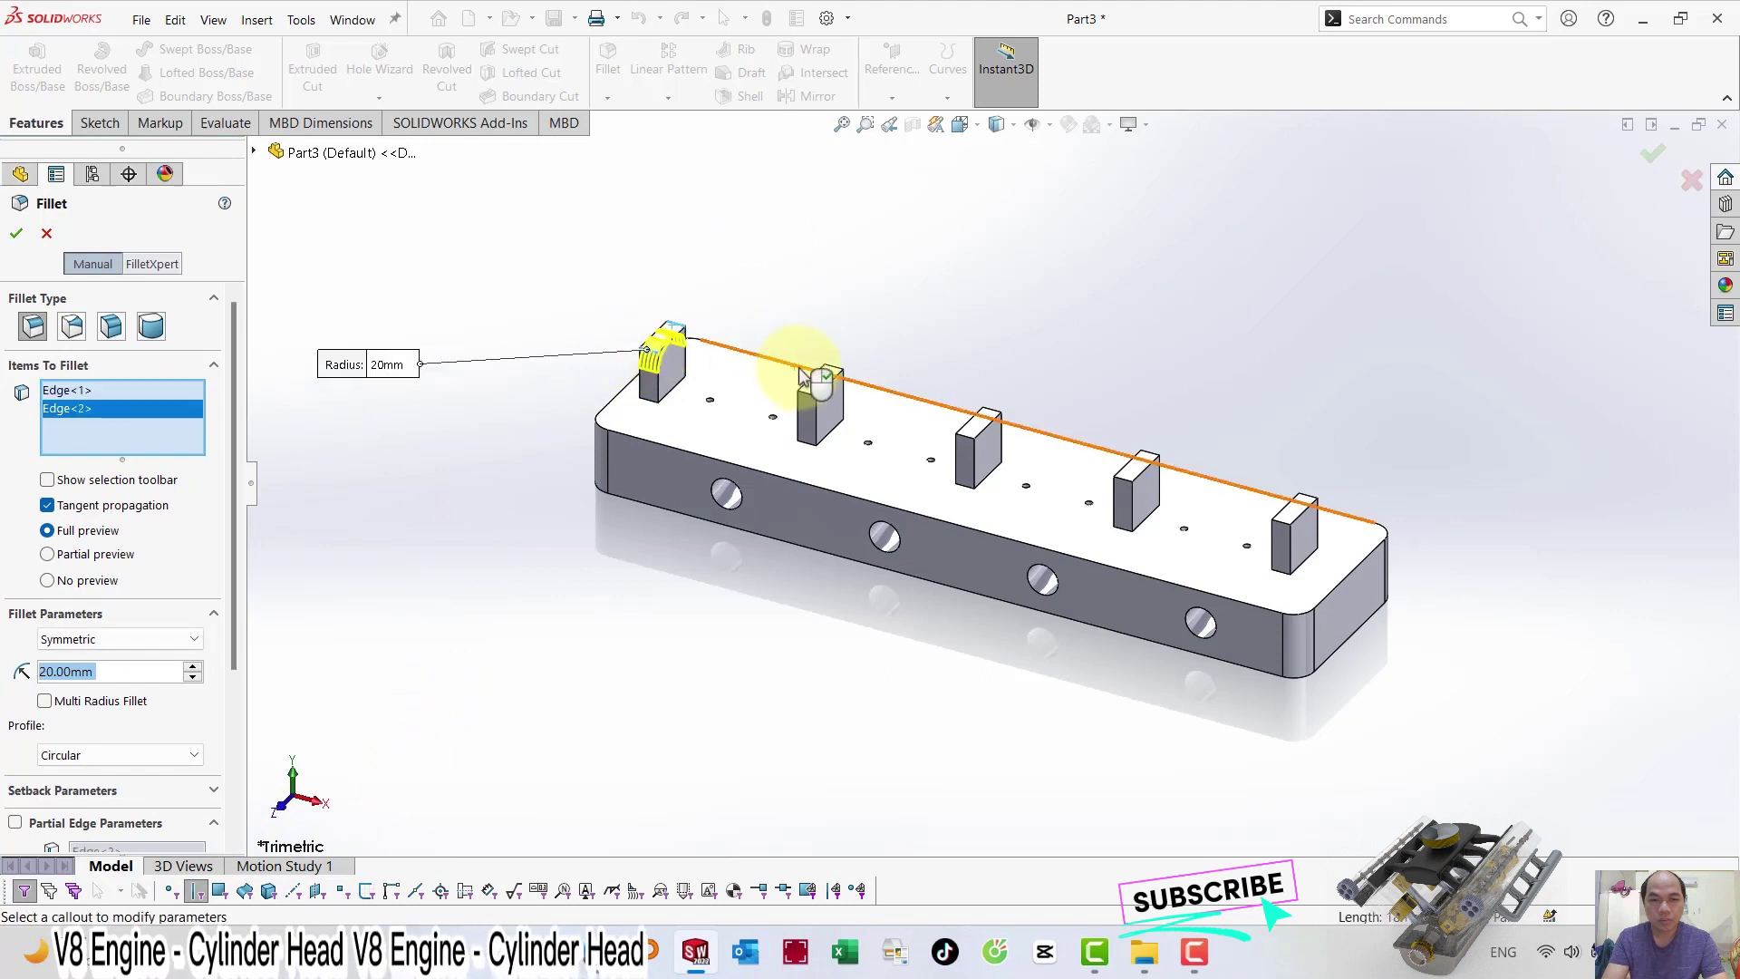
click(977, 415)
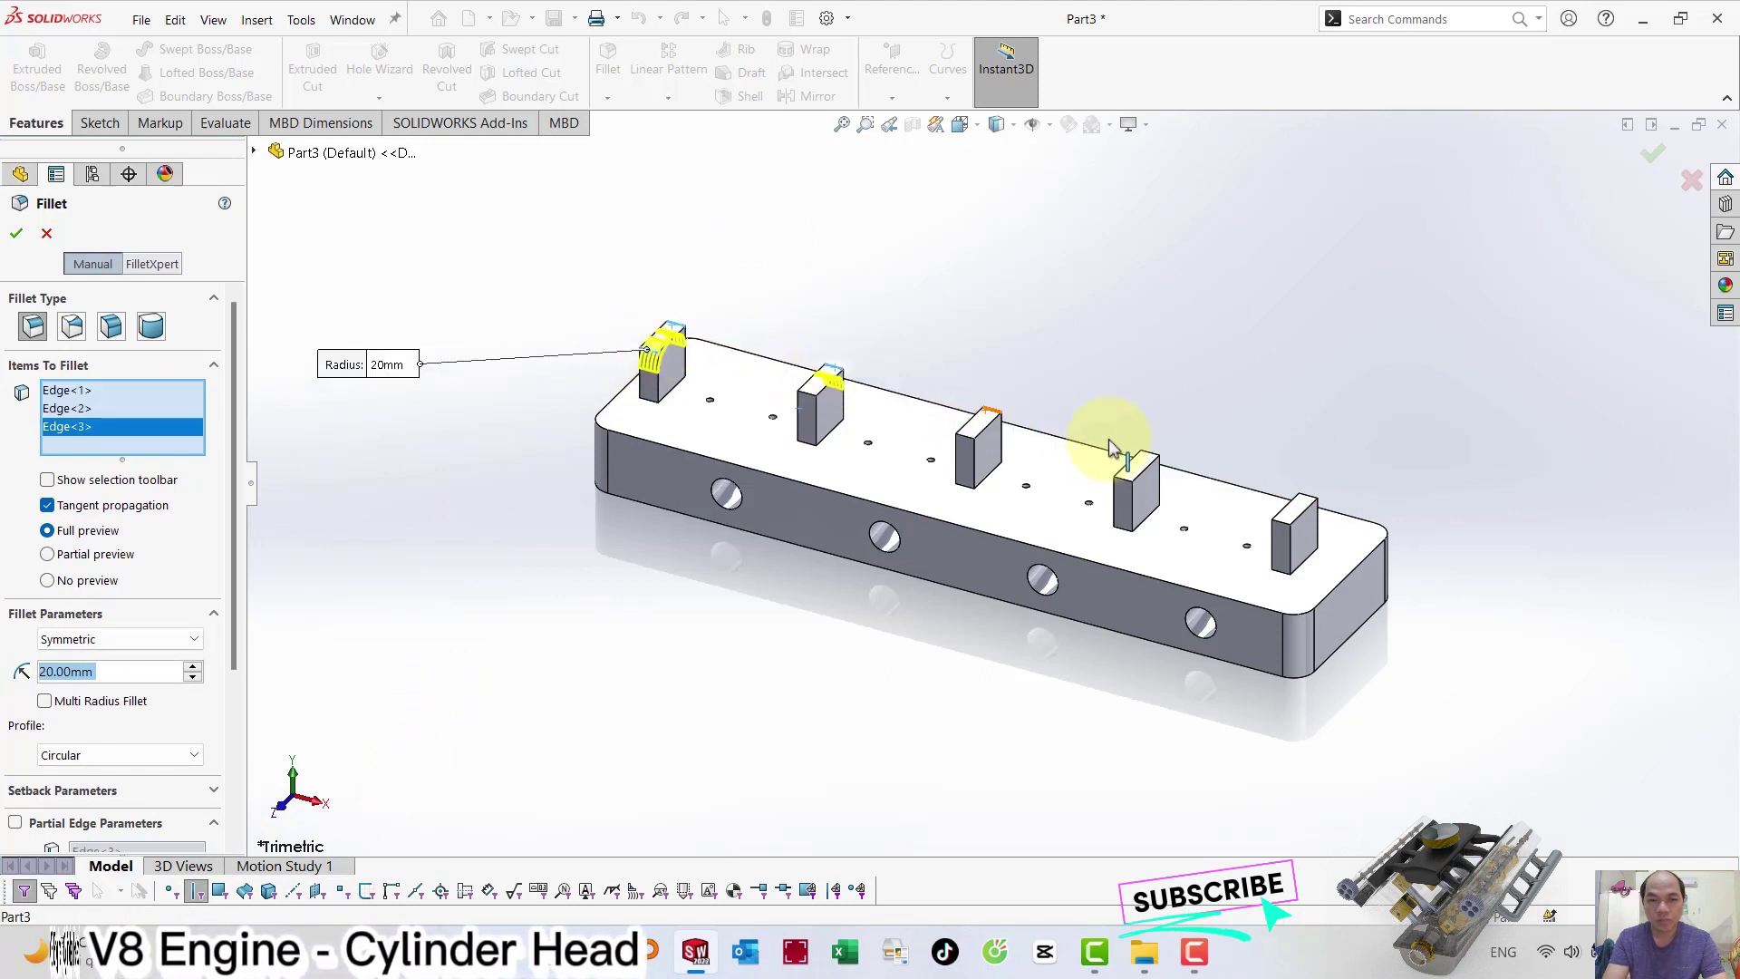
click(1144, 451)
Add the fifth lug's edge and every lug's other top edge, then apply the fillet.
click(1330, 504)
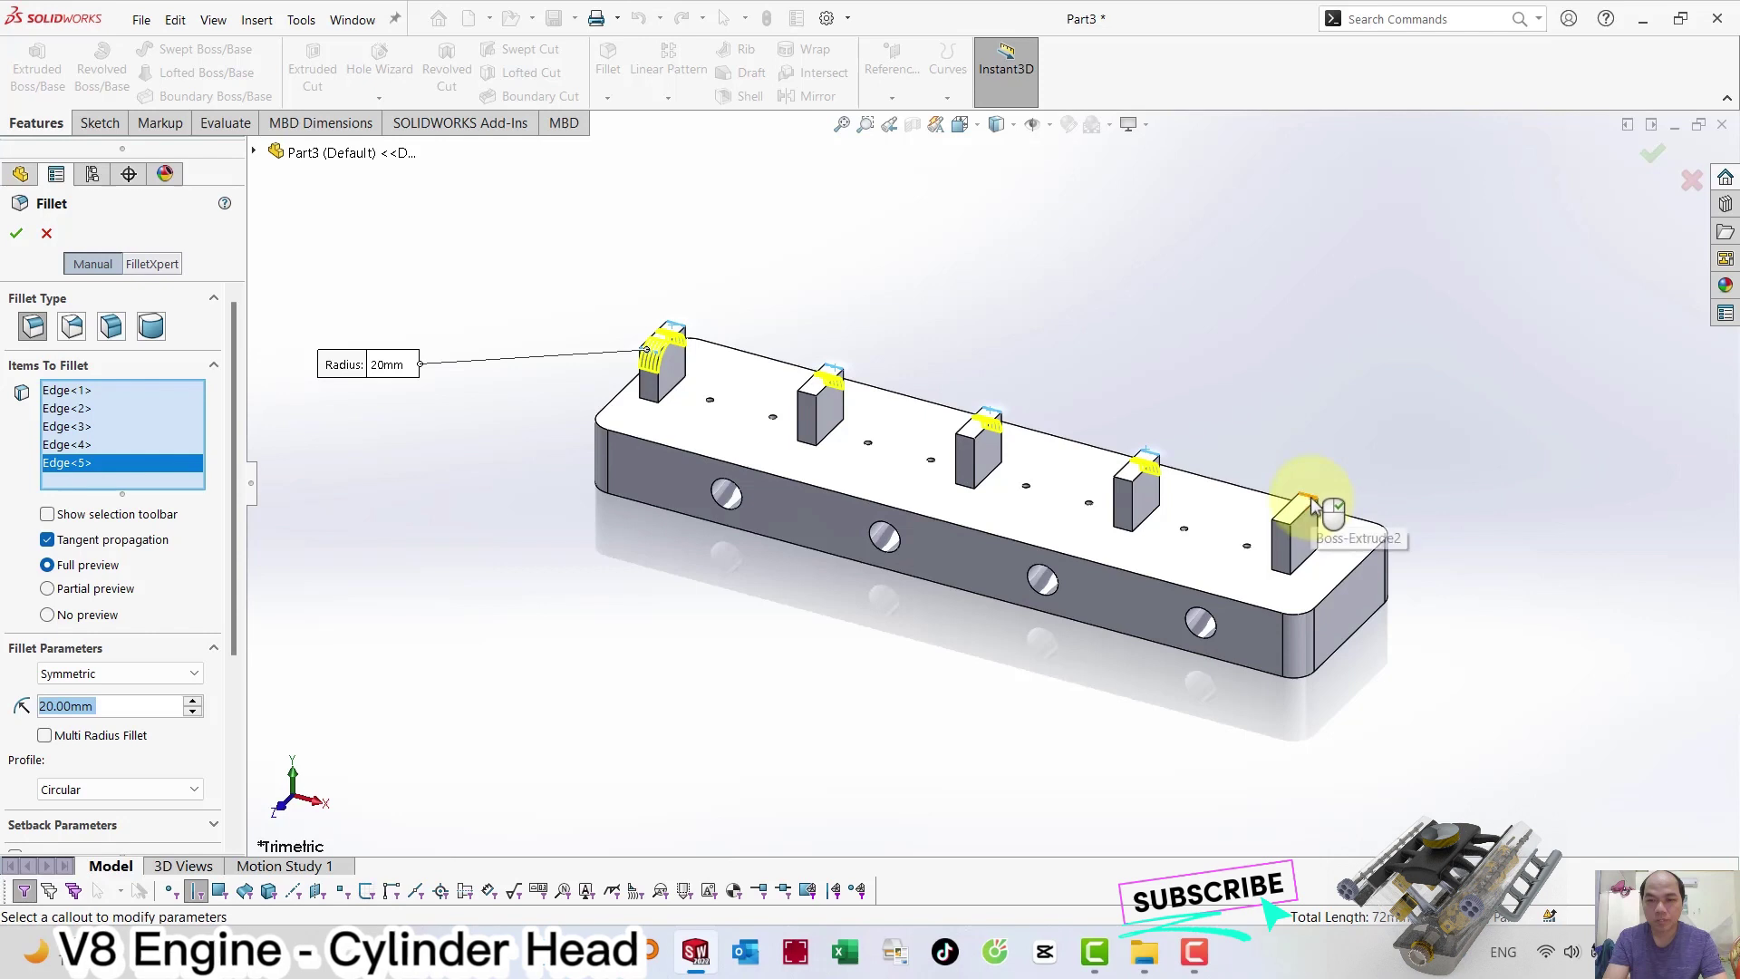
click(1295, 509)
click(1124, 489)
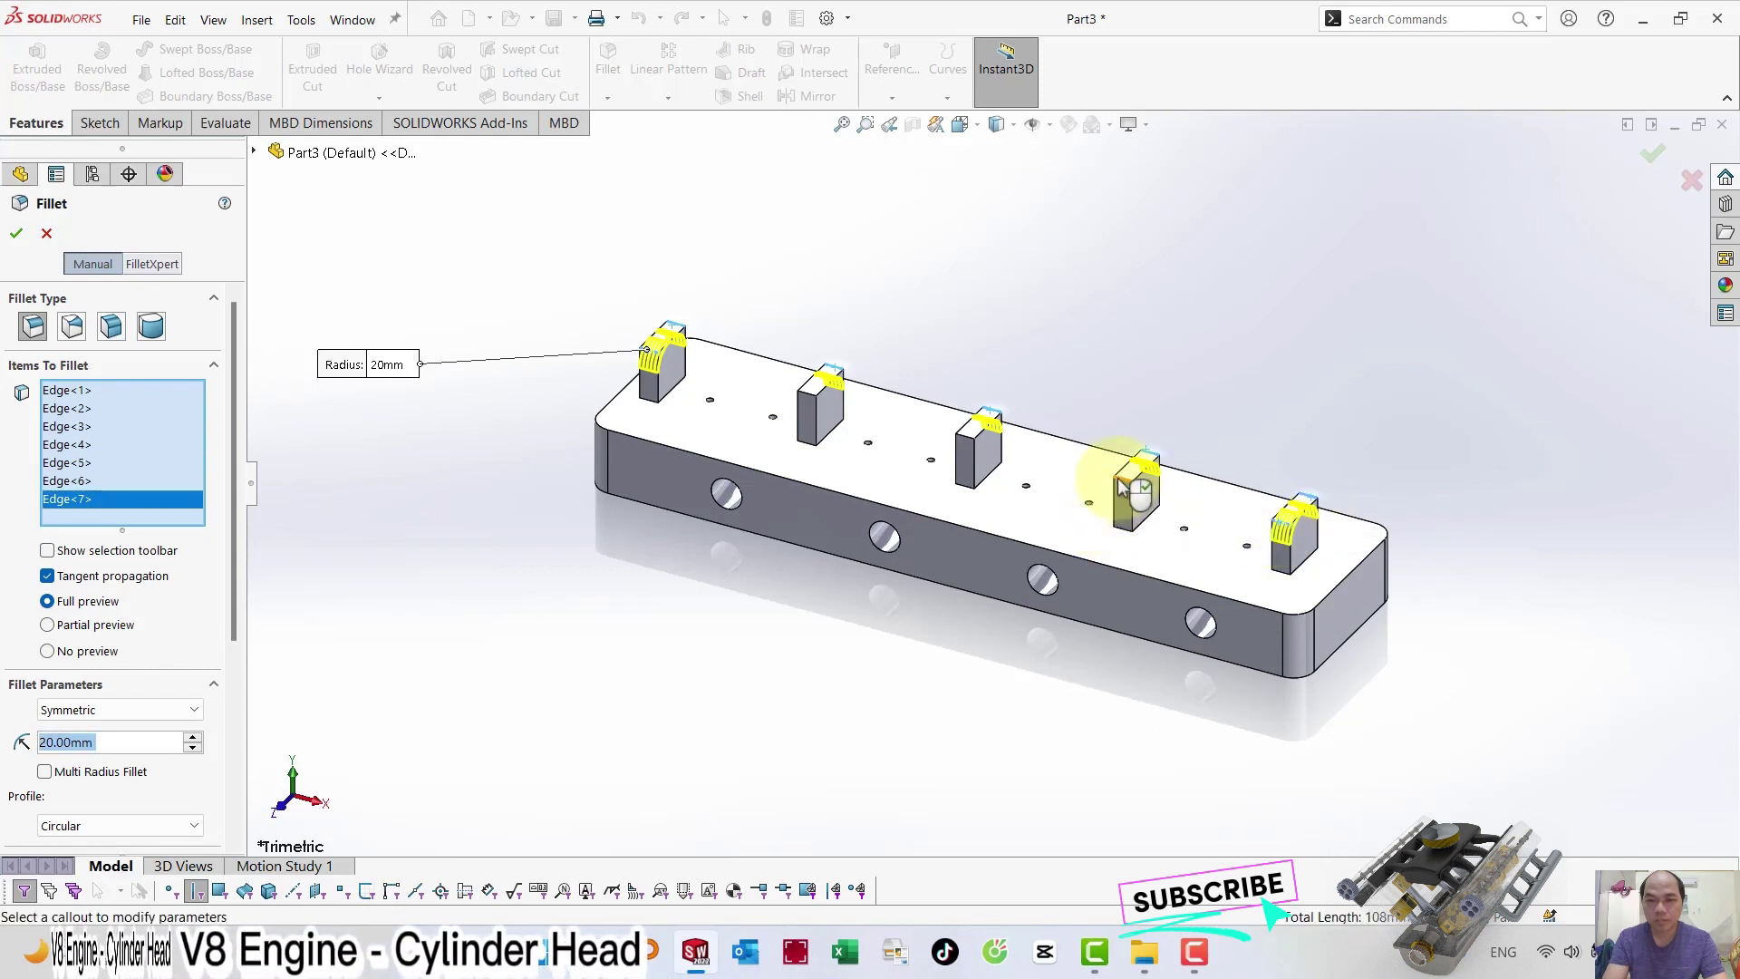
click(976, 453)
click(818, 401)
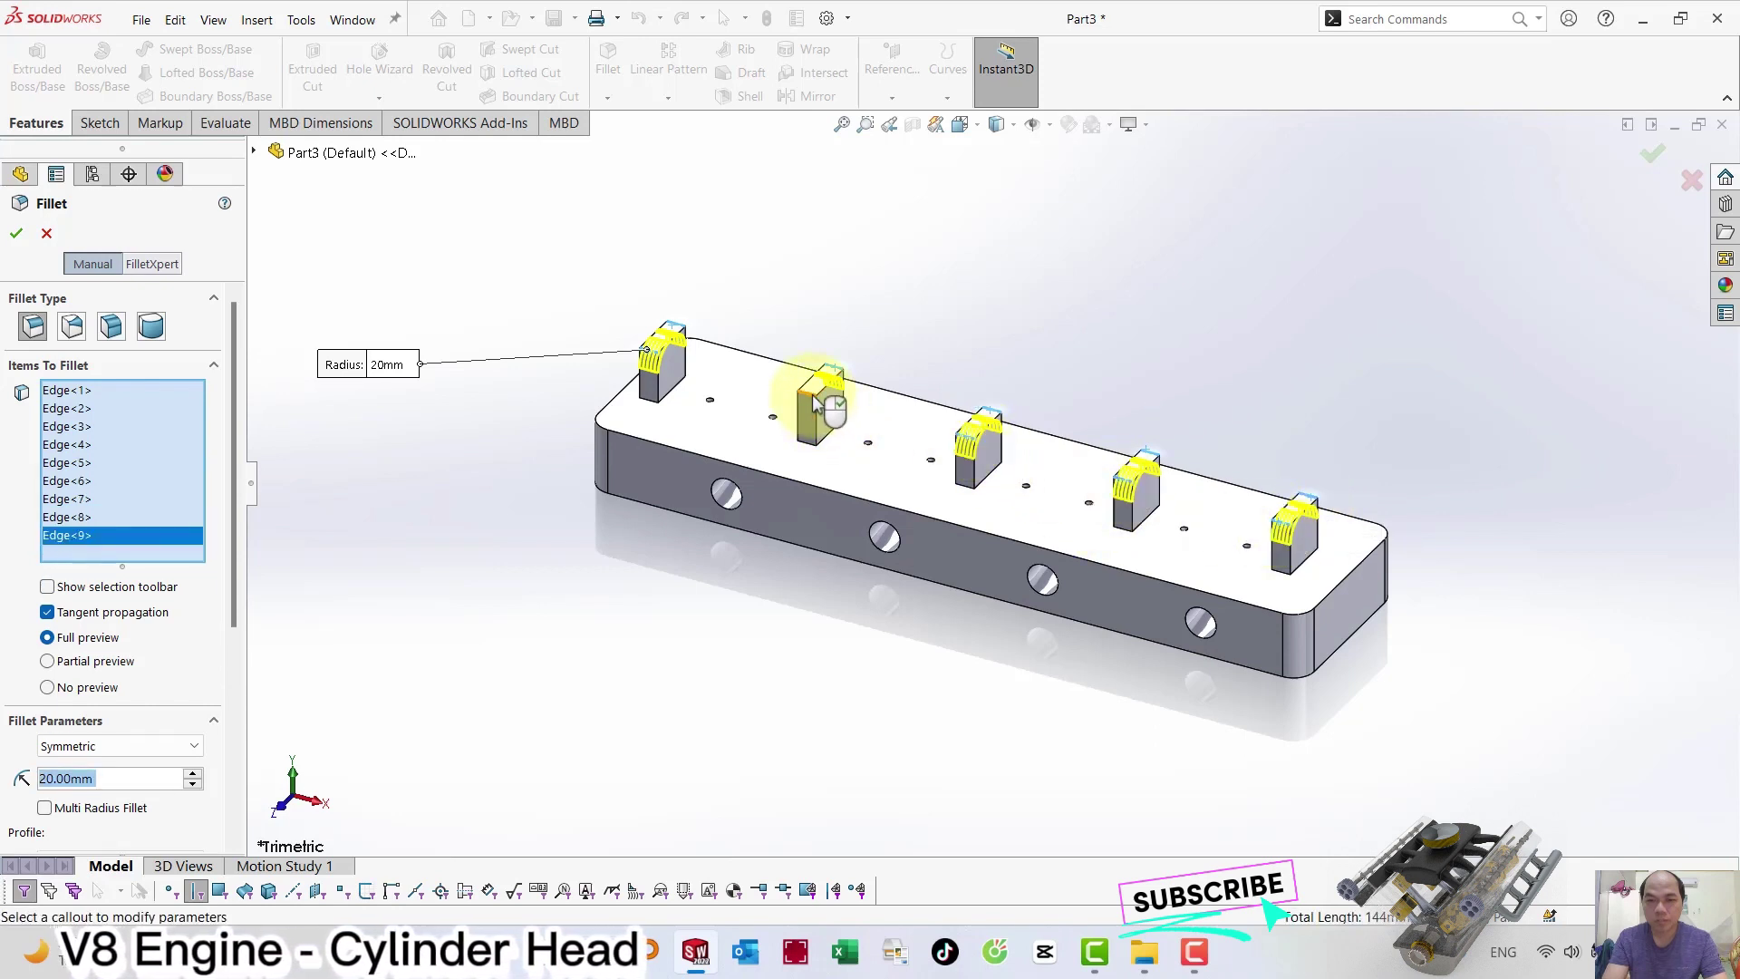
click(651, 360)
click(16, 233)
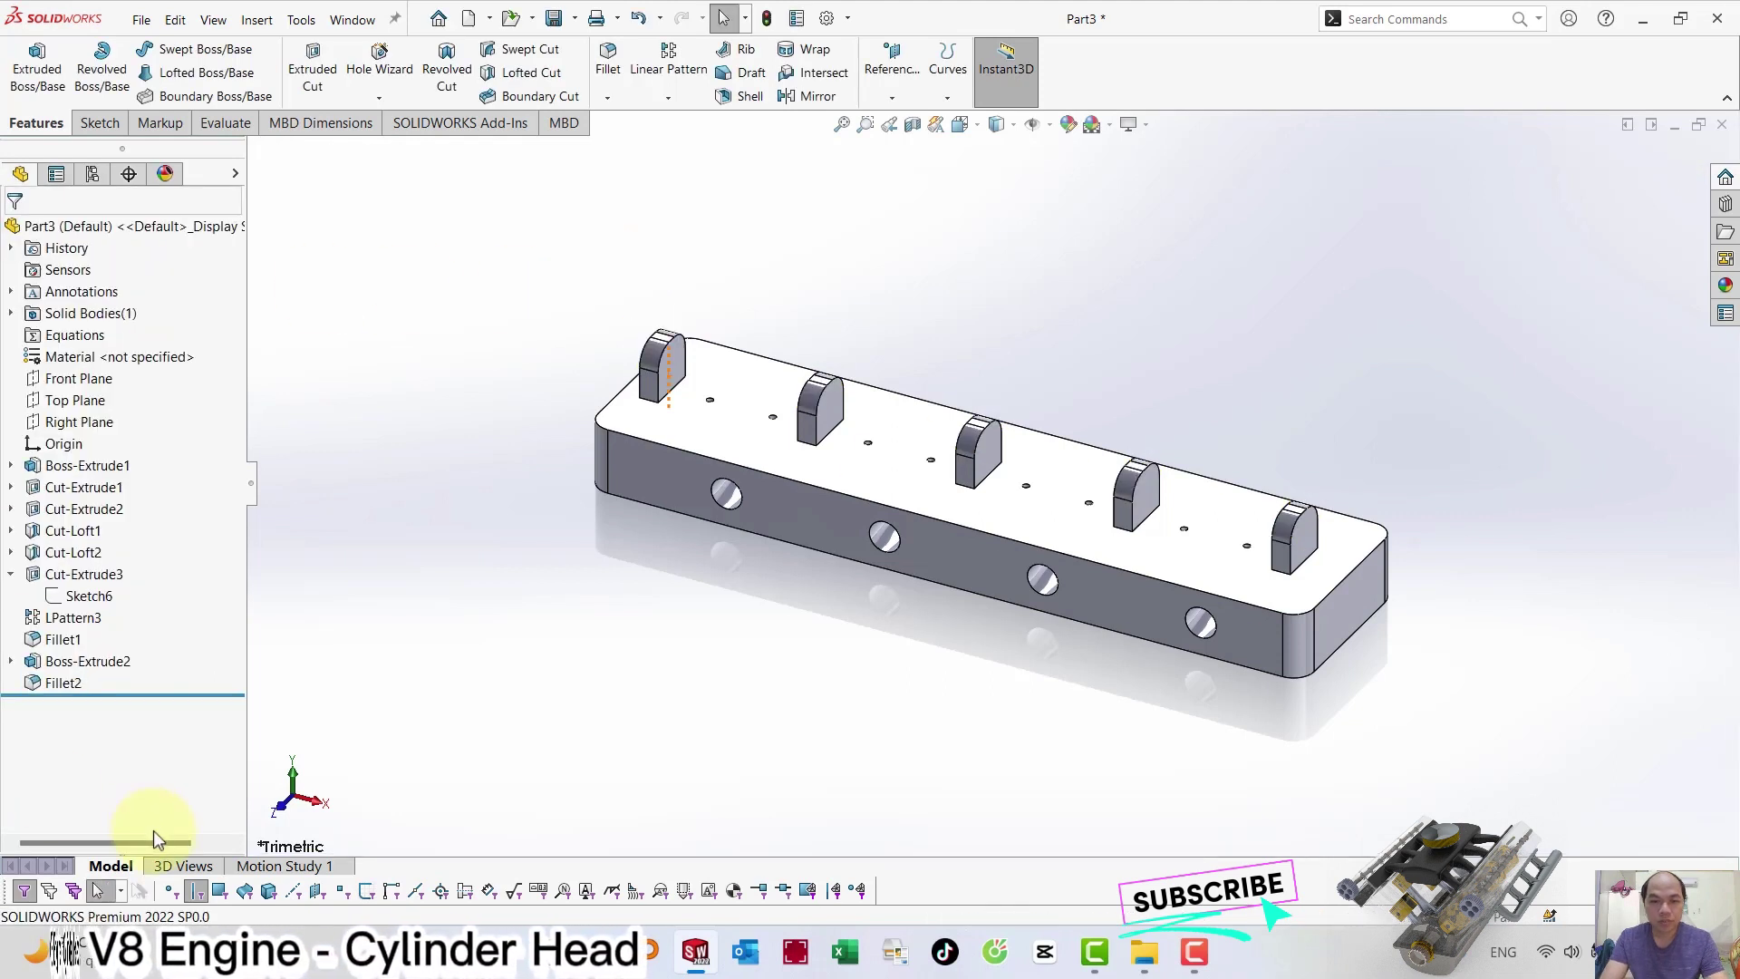
Sketch a circle on the rightmost lug's face, viewed normal to it.
click(1307, 535)
click(1468, 493)
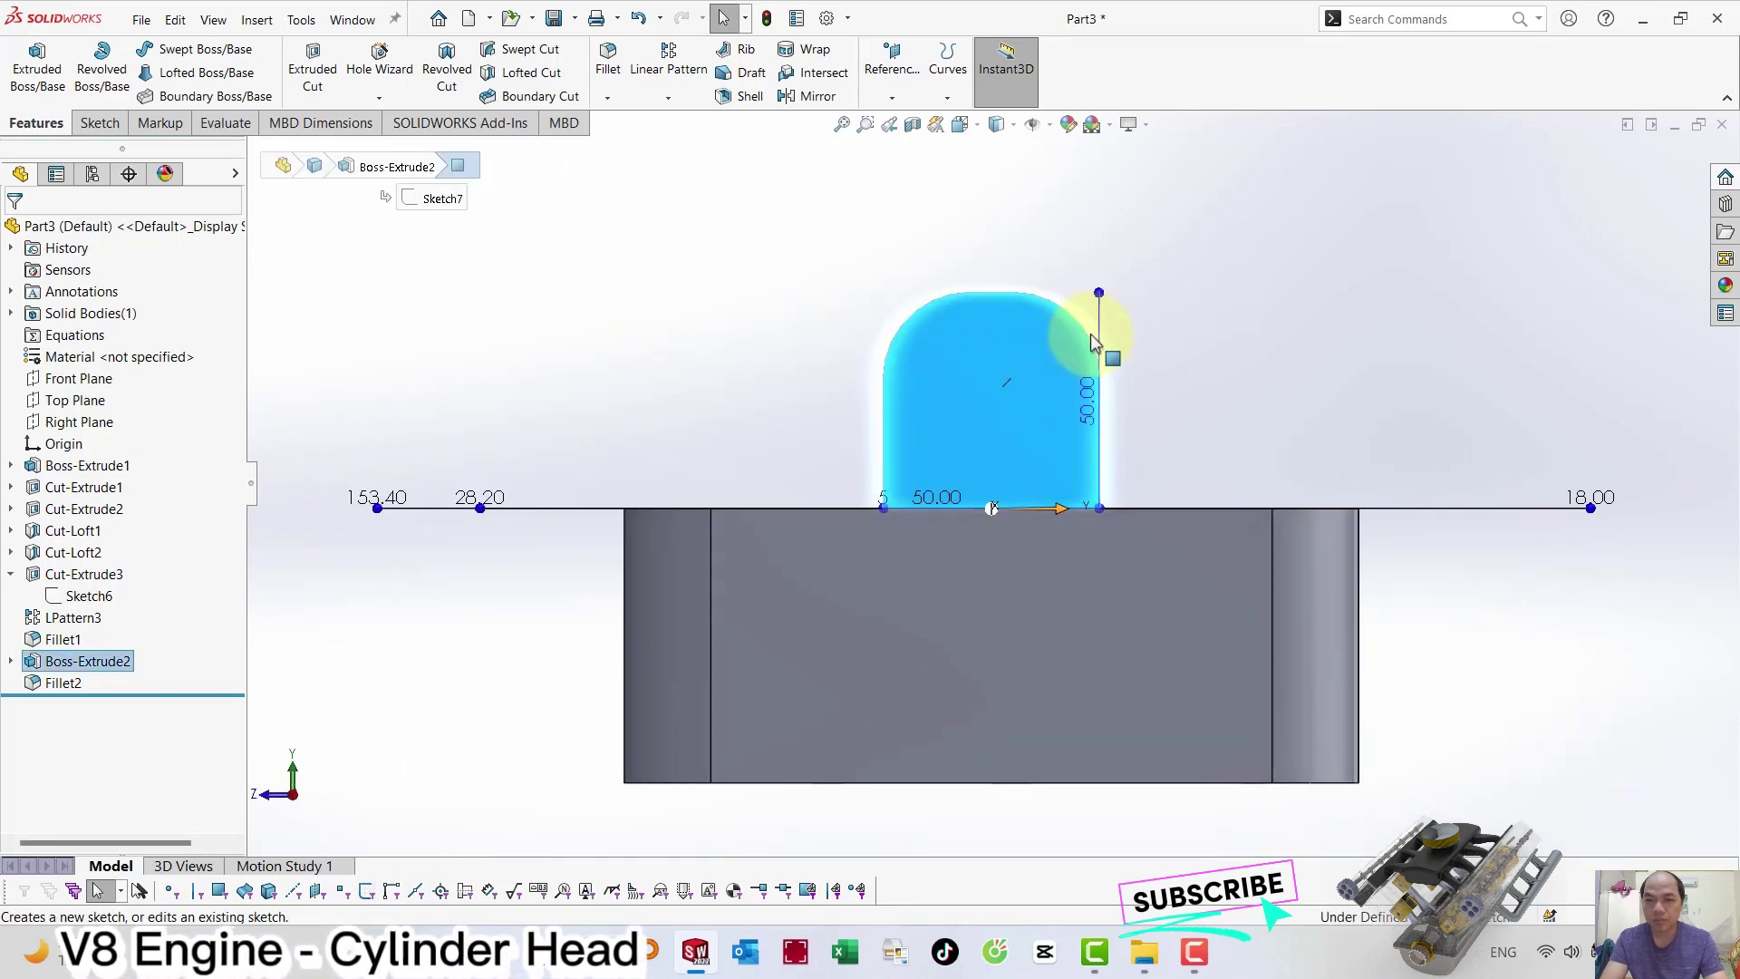
click(1088, 329)
click(207, 52)
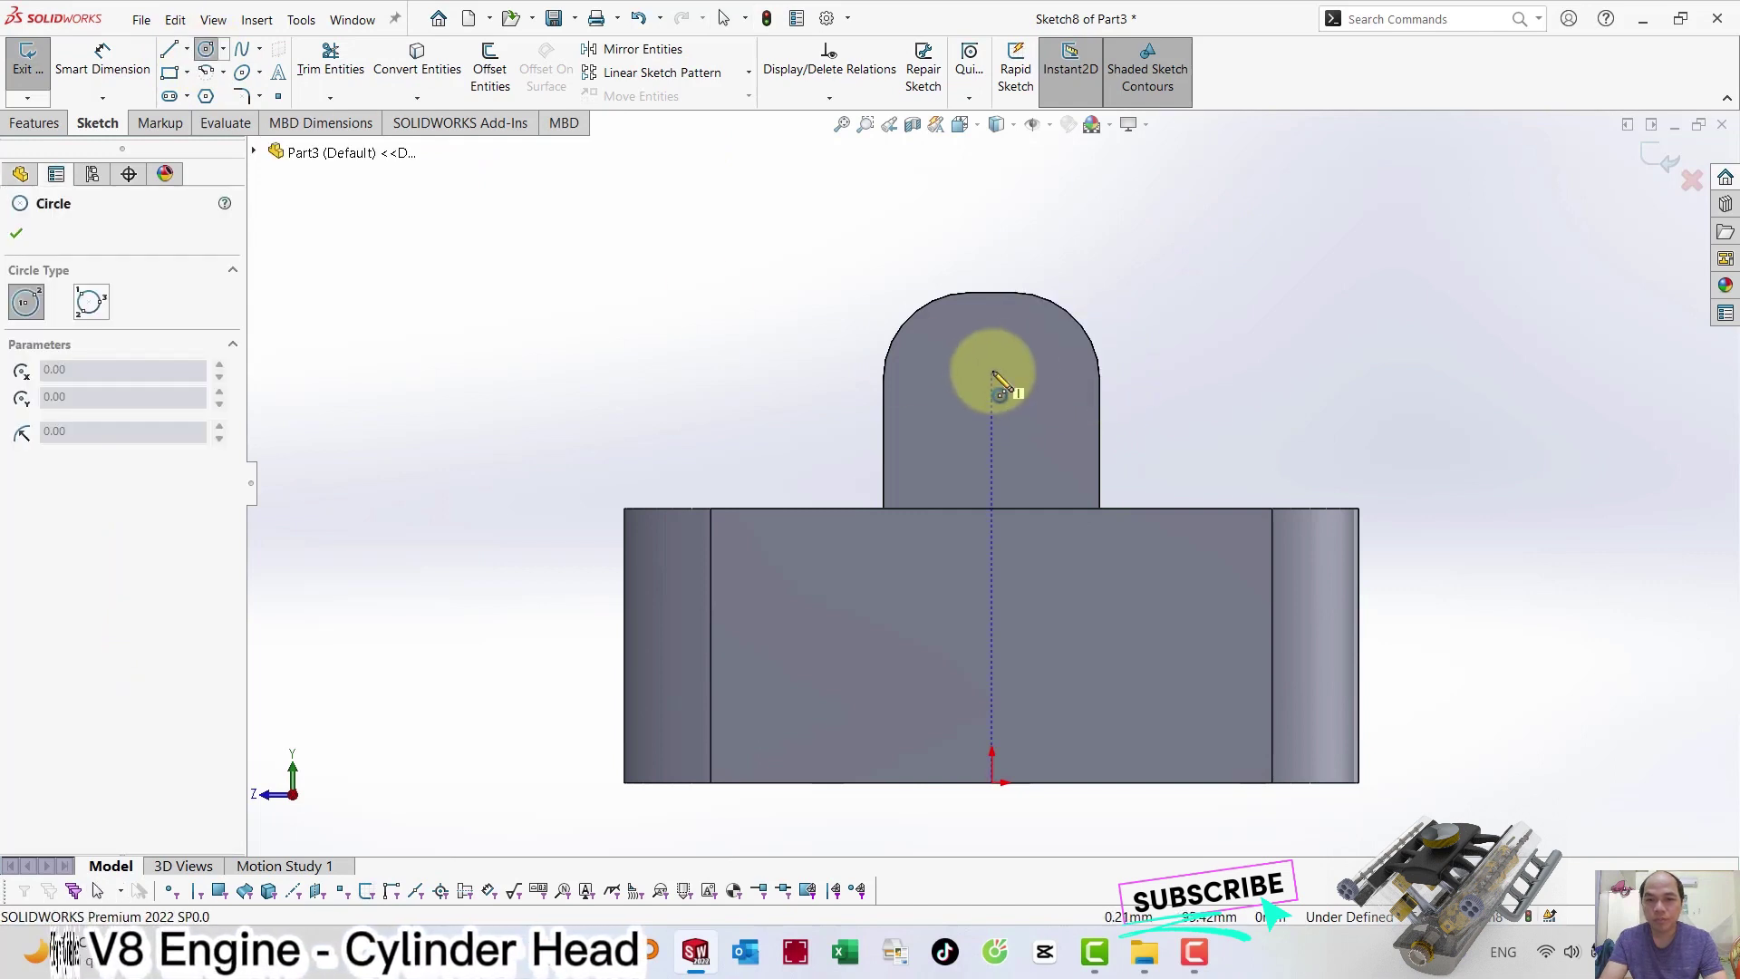
drag(991, 373, 1019, 404)
Dimension the circle's centre 15 mm below the lug's top.
click(103, 63)
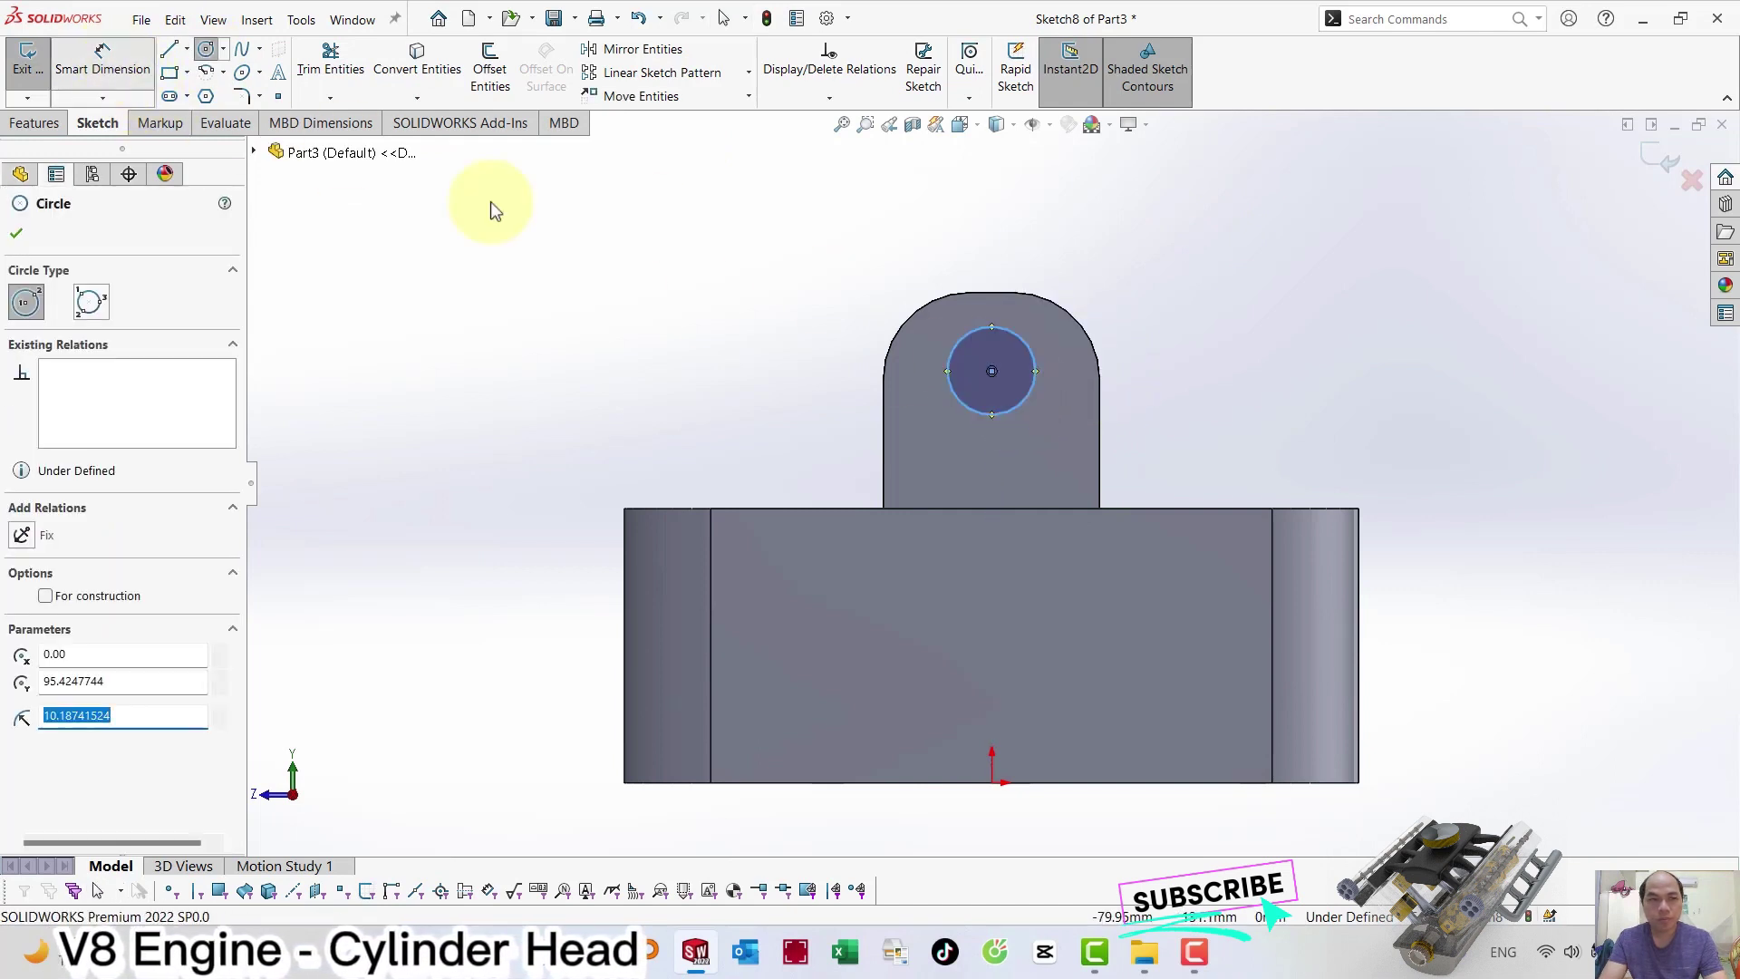
click(995, 328)
click(1016, 292)
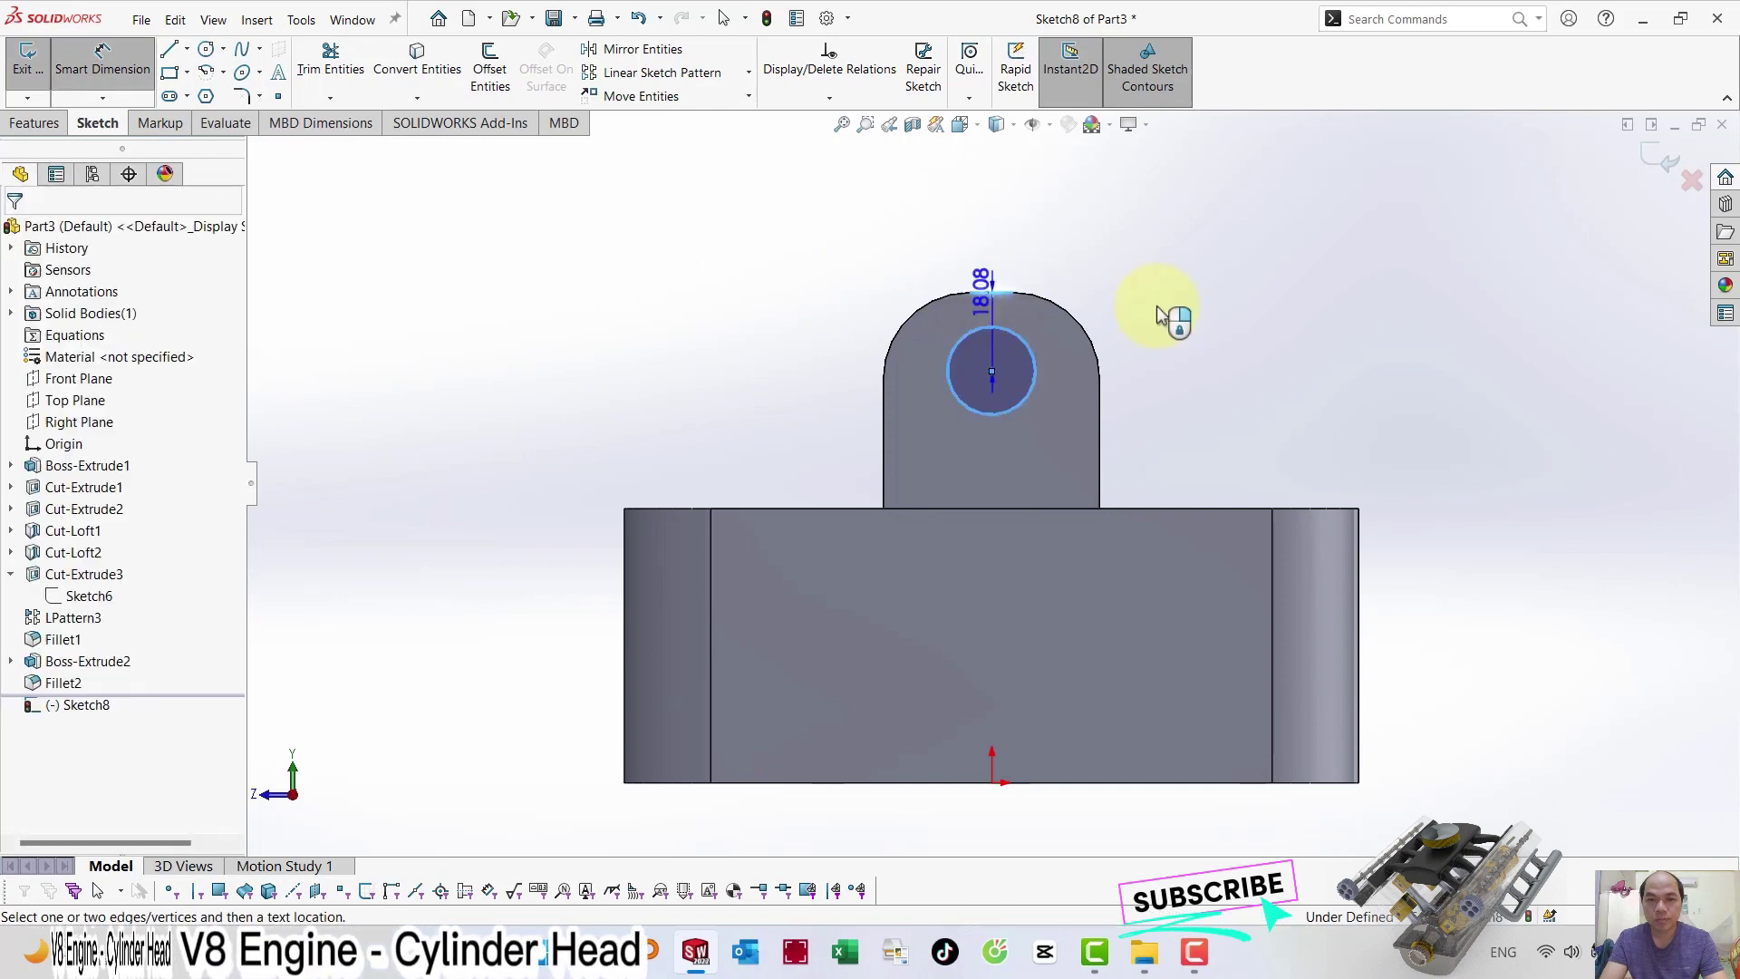
click(1194, 232)
text(15)
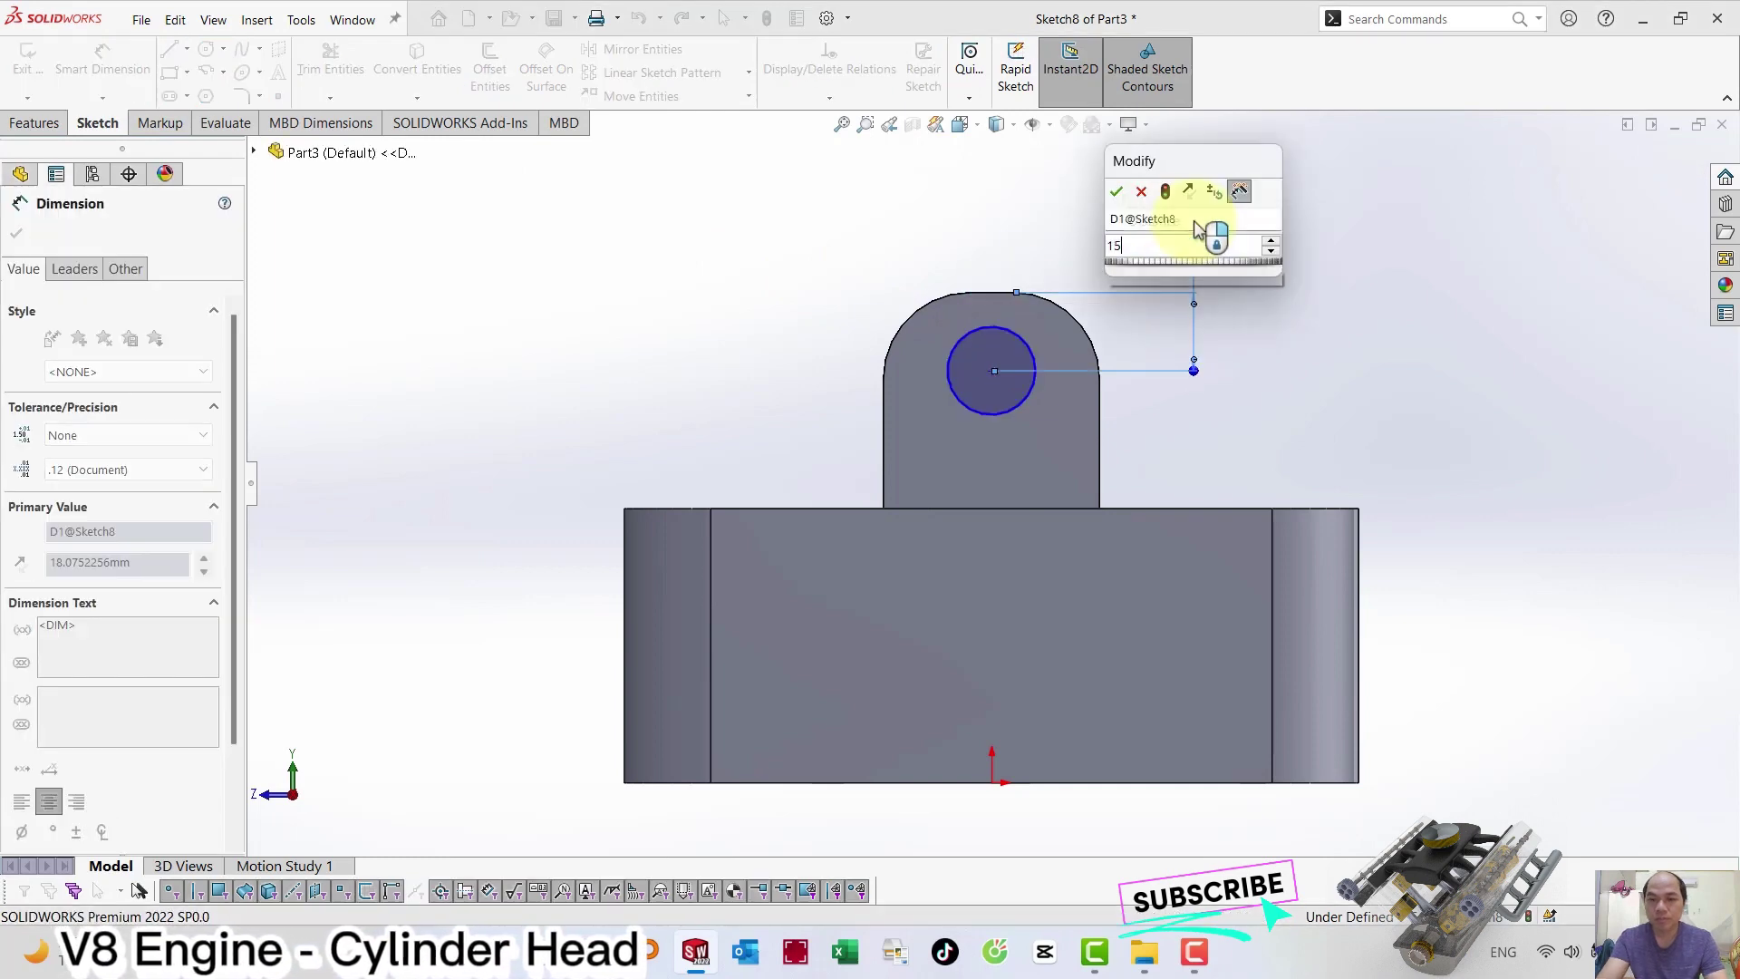
key(Return)
Set the circle diameter to 19, align its centre vertically with the origin, and exit.
click(1020, 329)
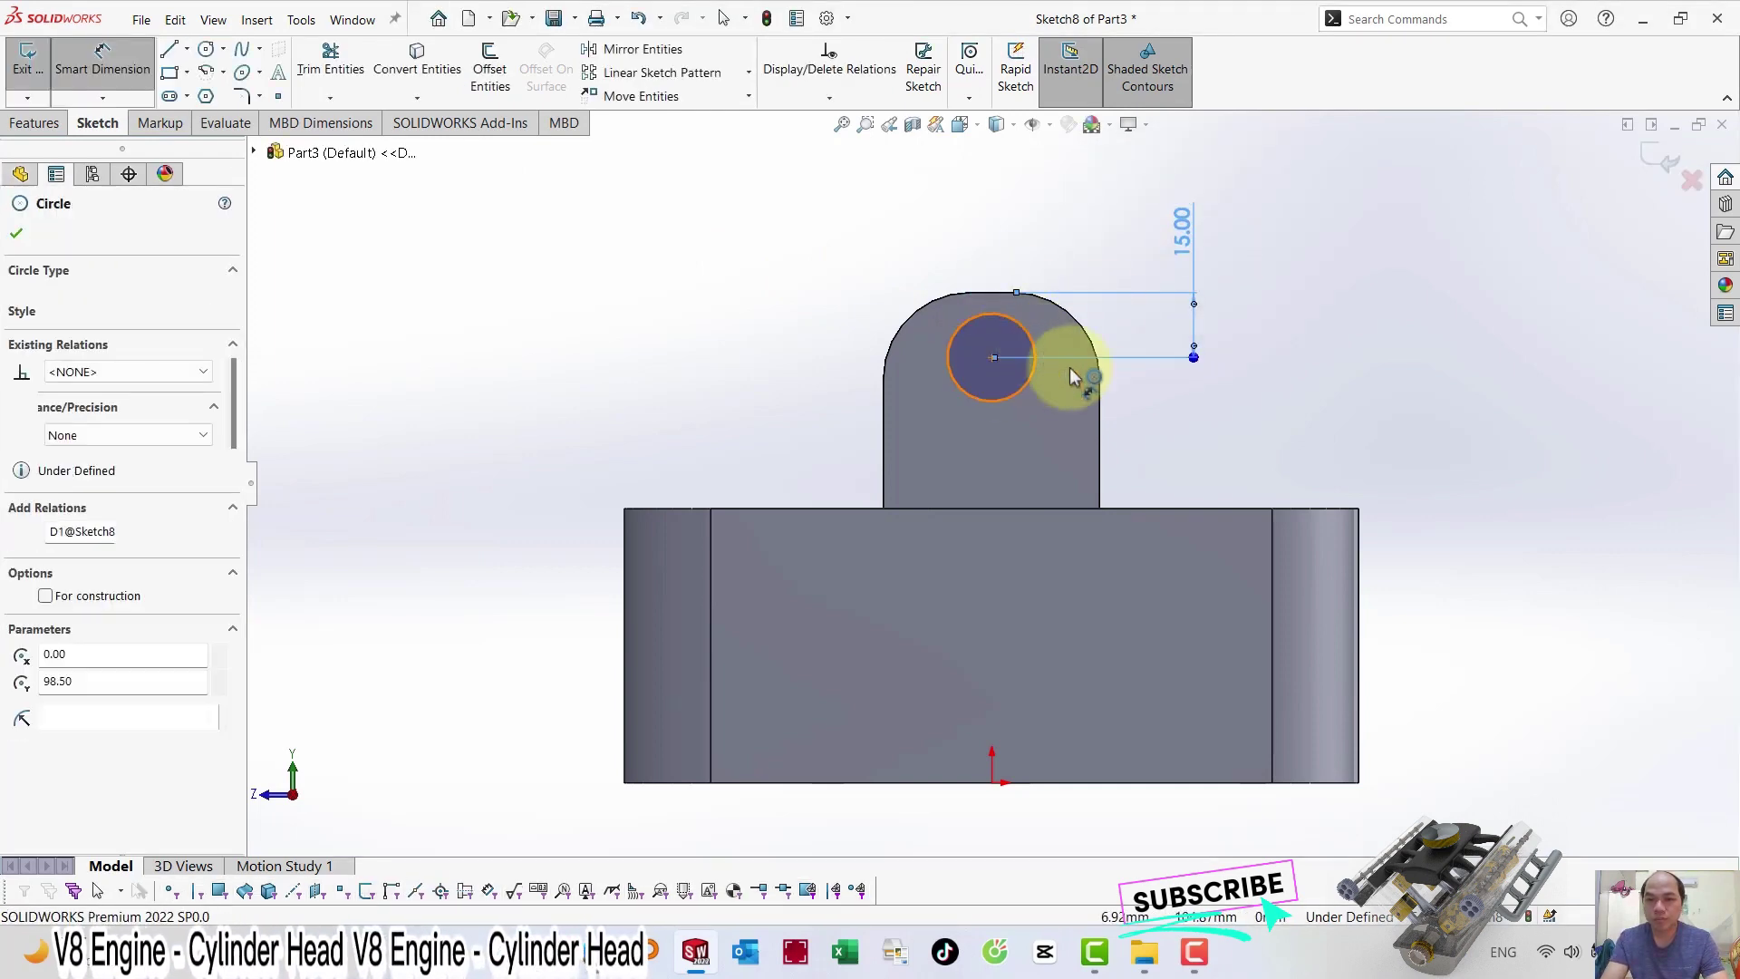
click(1218, 422)
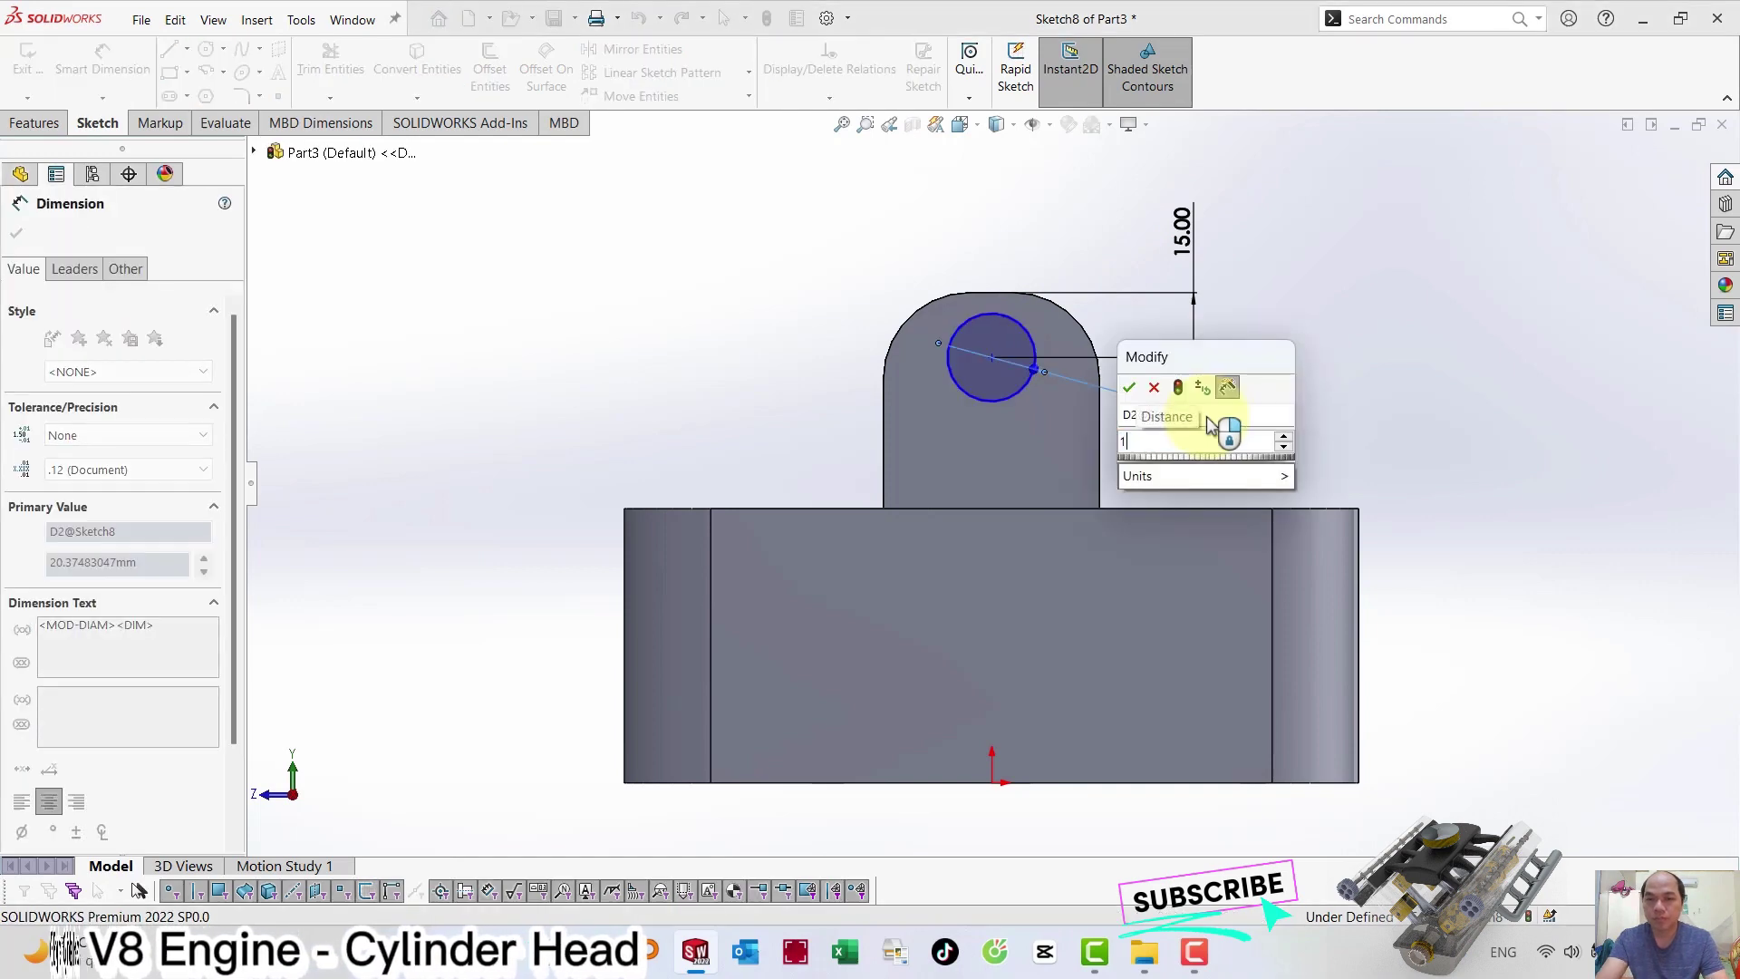
text(19)
key(Return)
key(Escape)
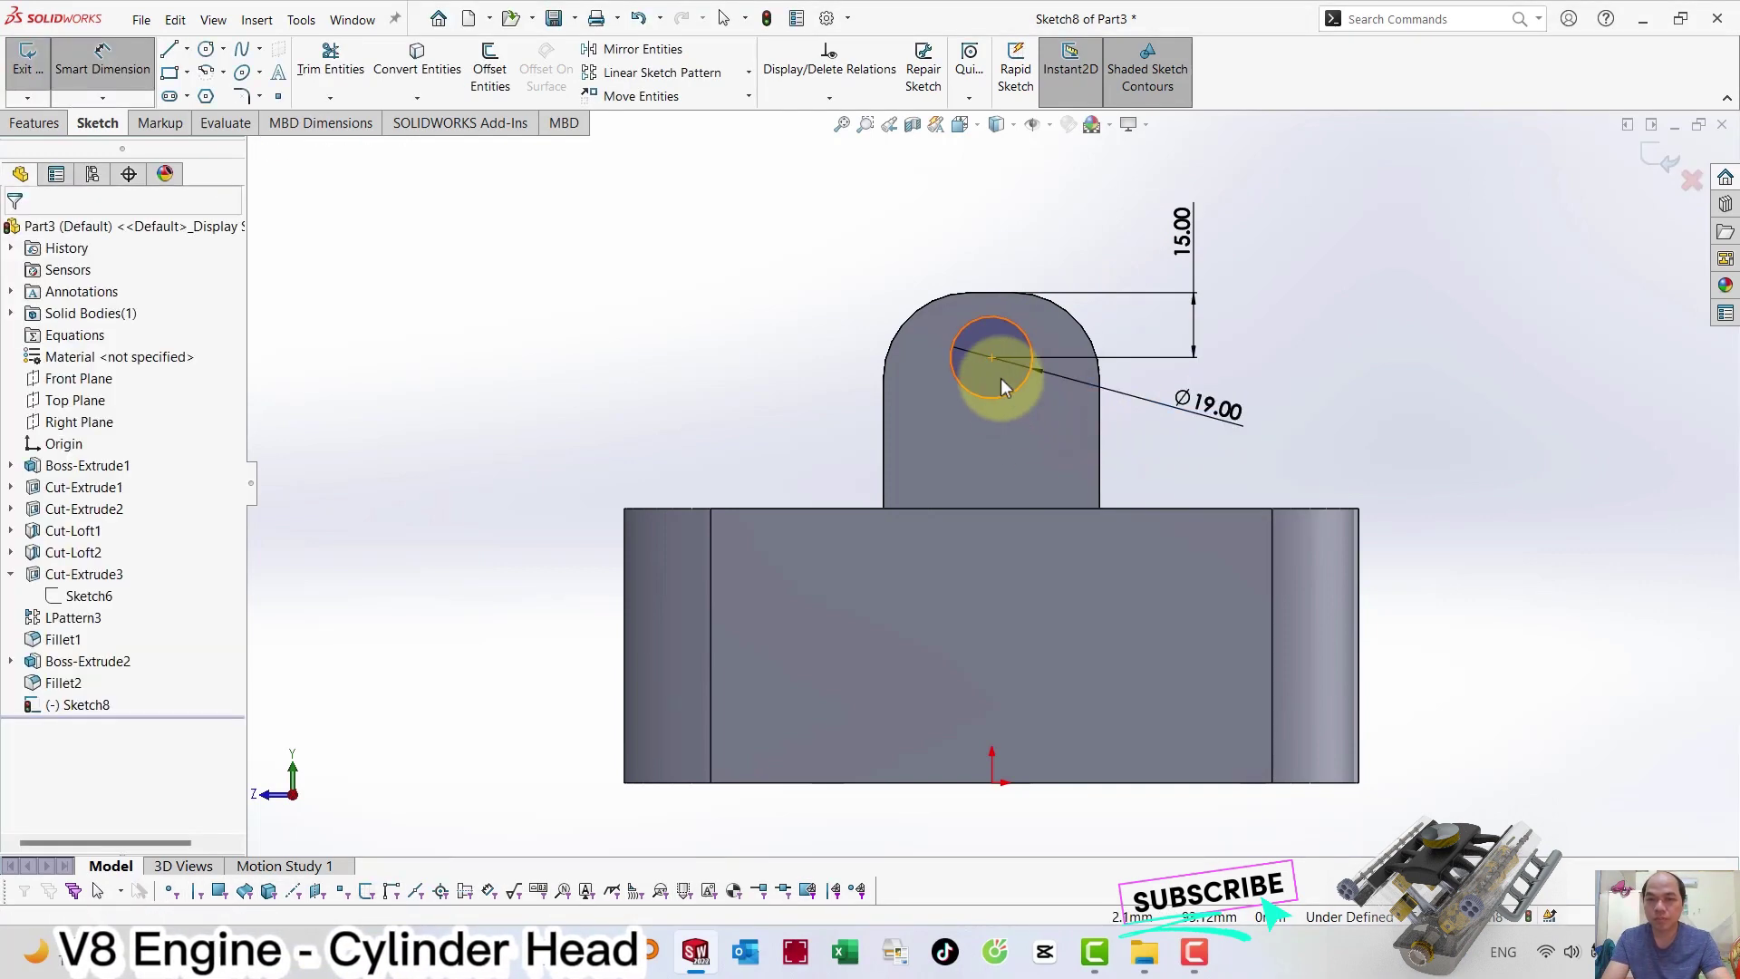
click(993, 361)
ctrl+click(991, 783)
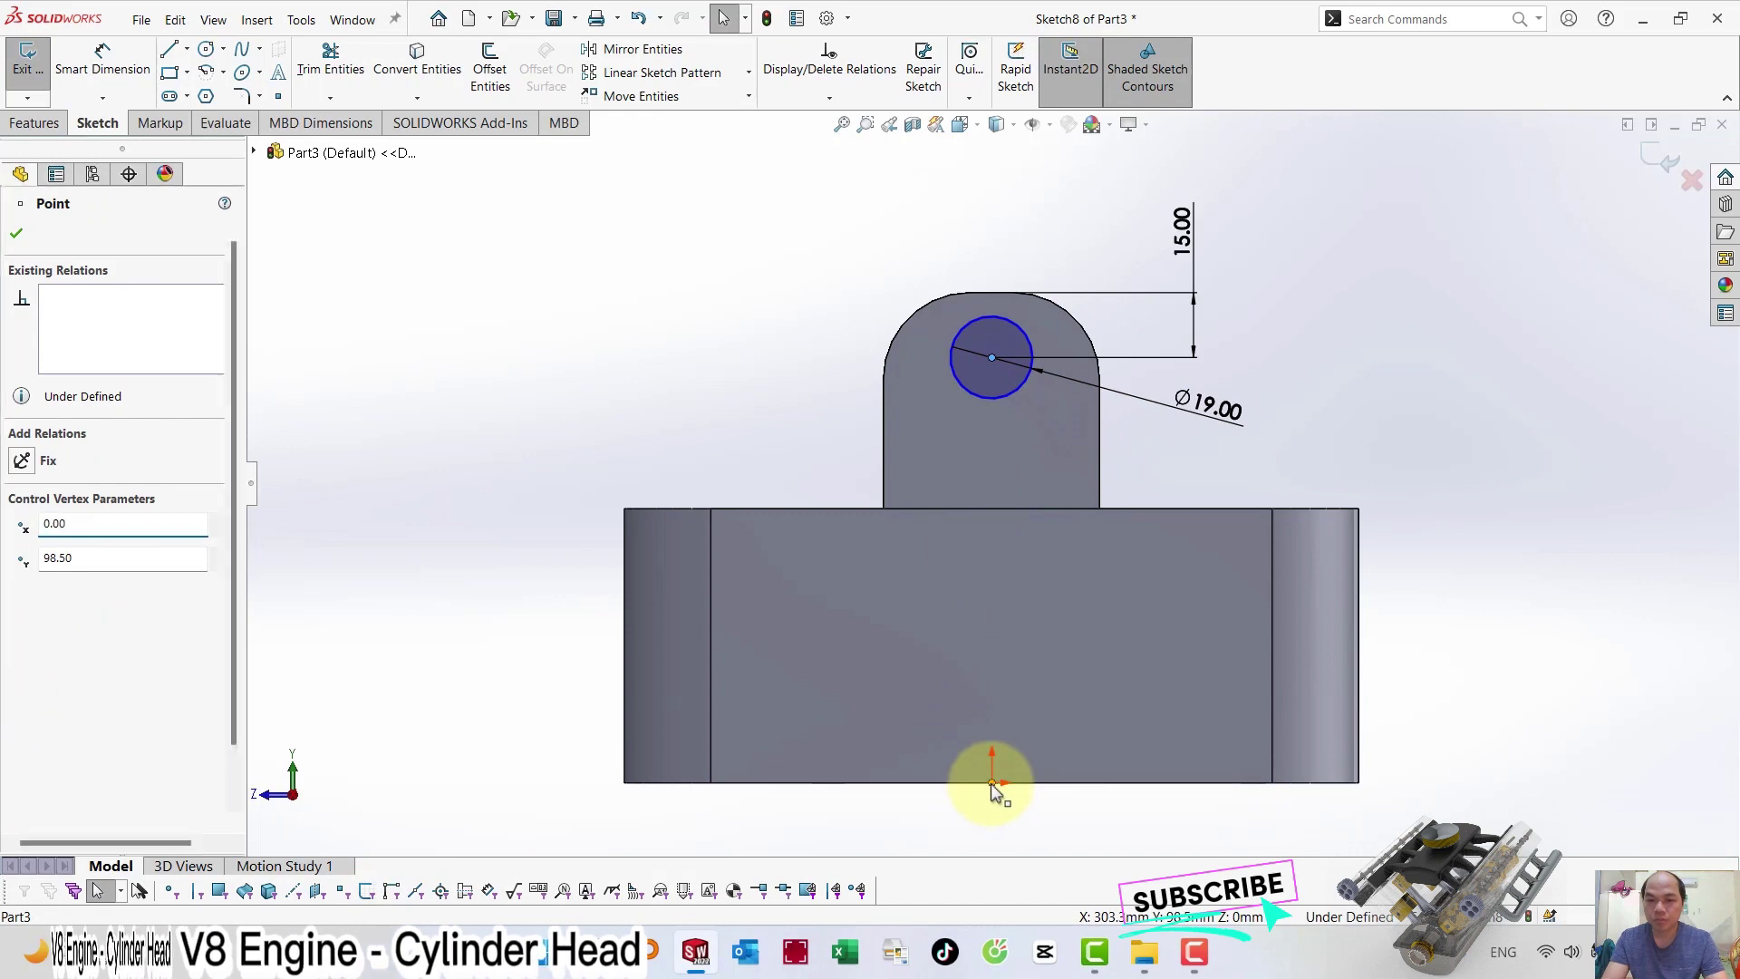
key(Escape)
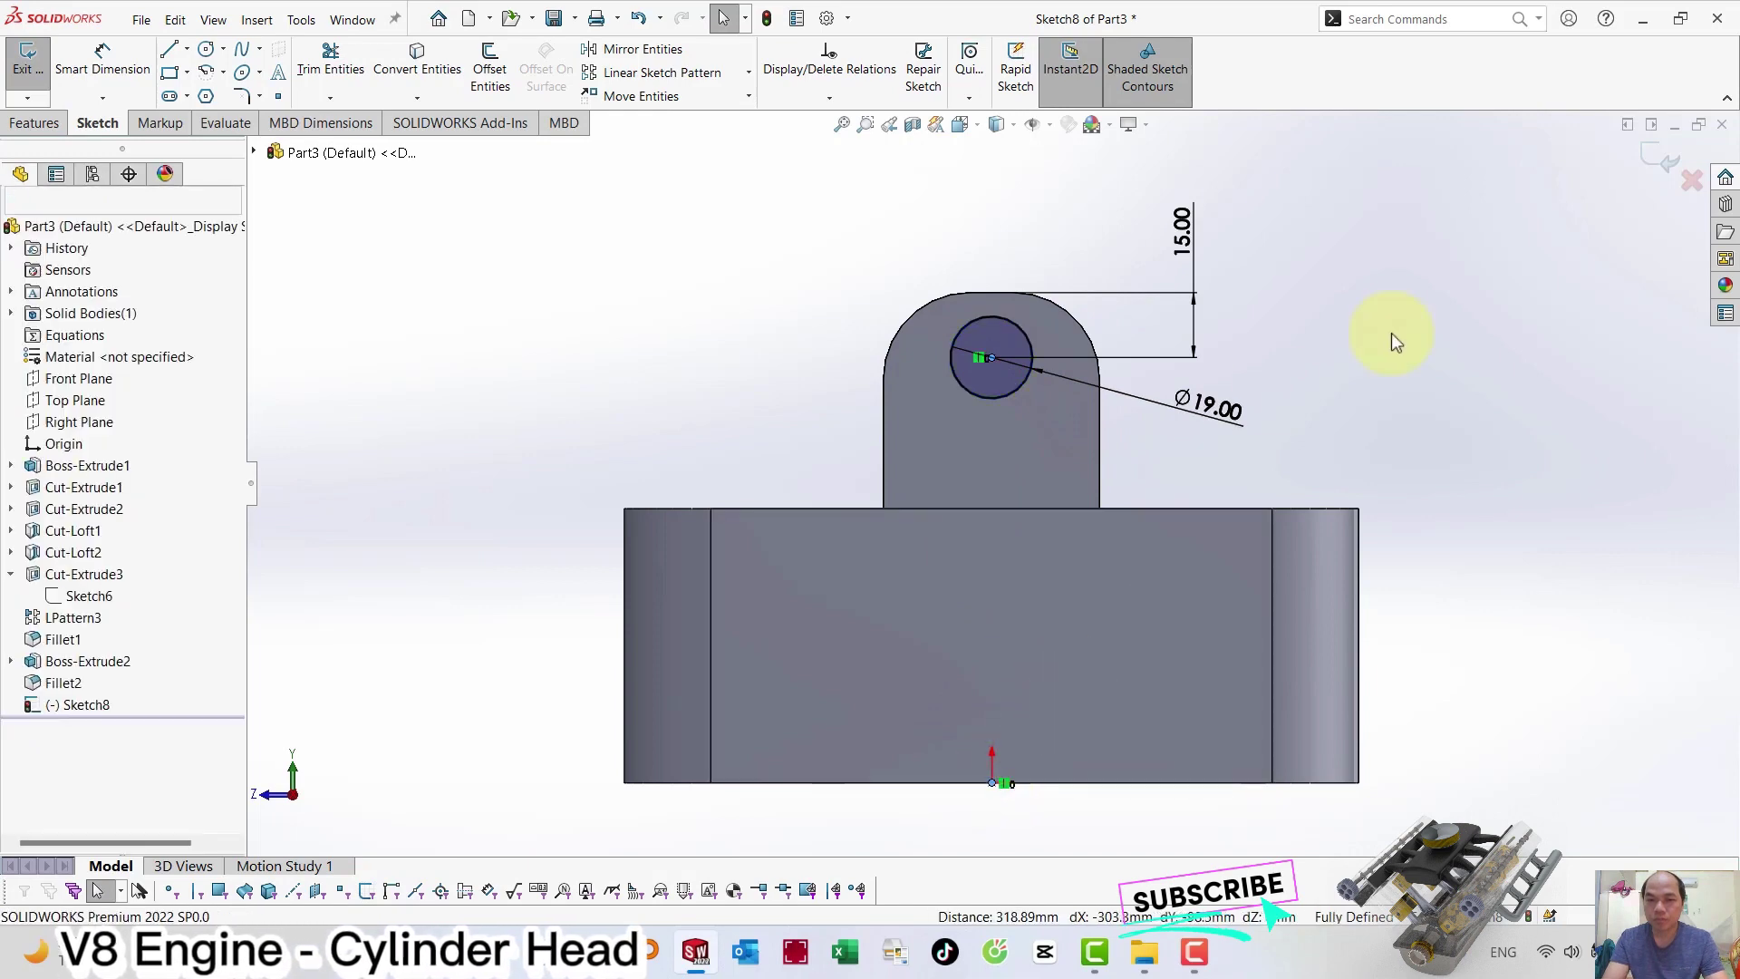
click(1624, 176)
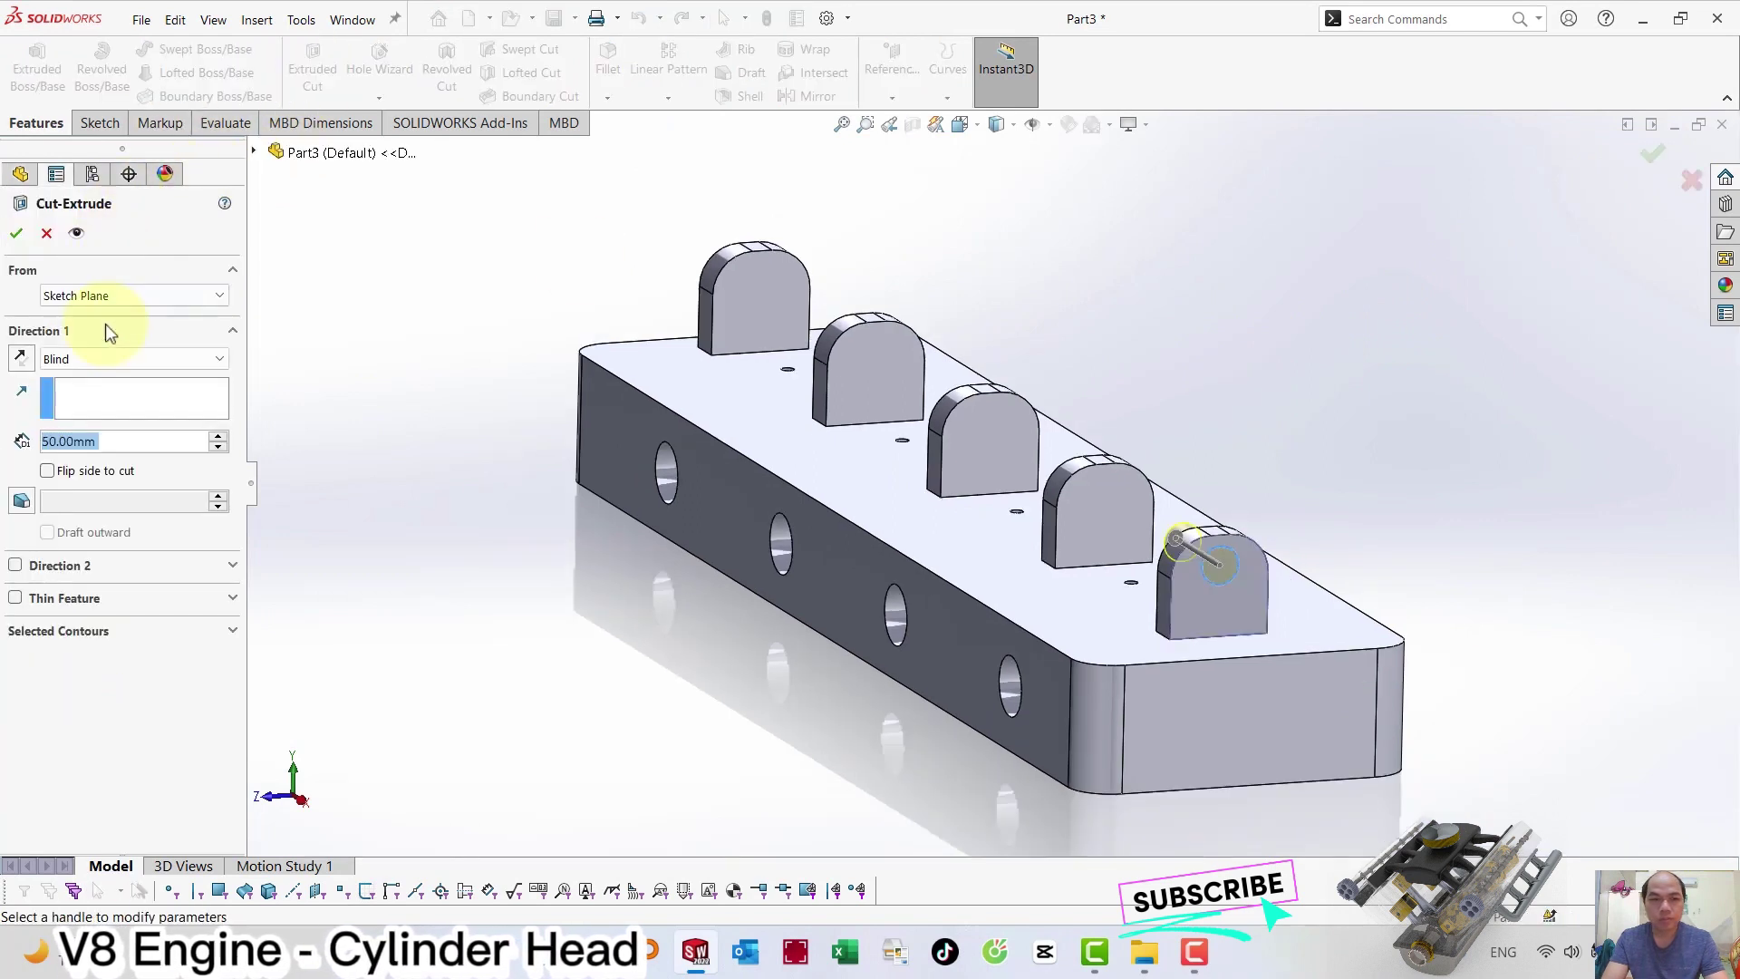
Set the extruded cut to Through All so the Ø19 hole bores every lug.
click(83, 358)
click(76, 392)
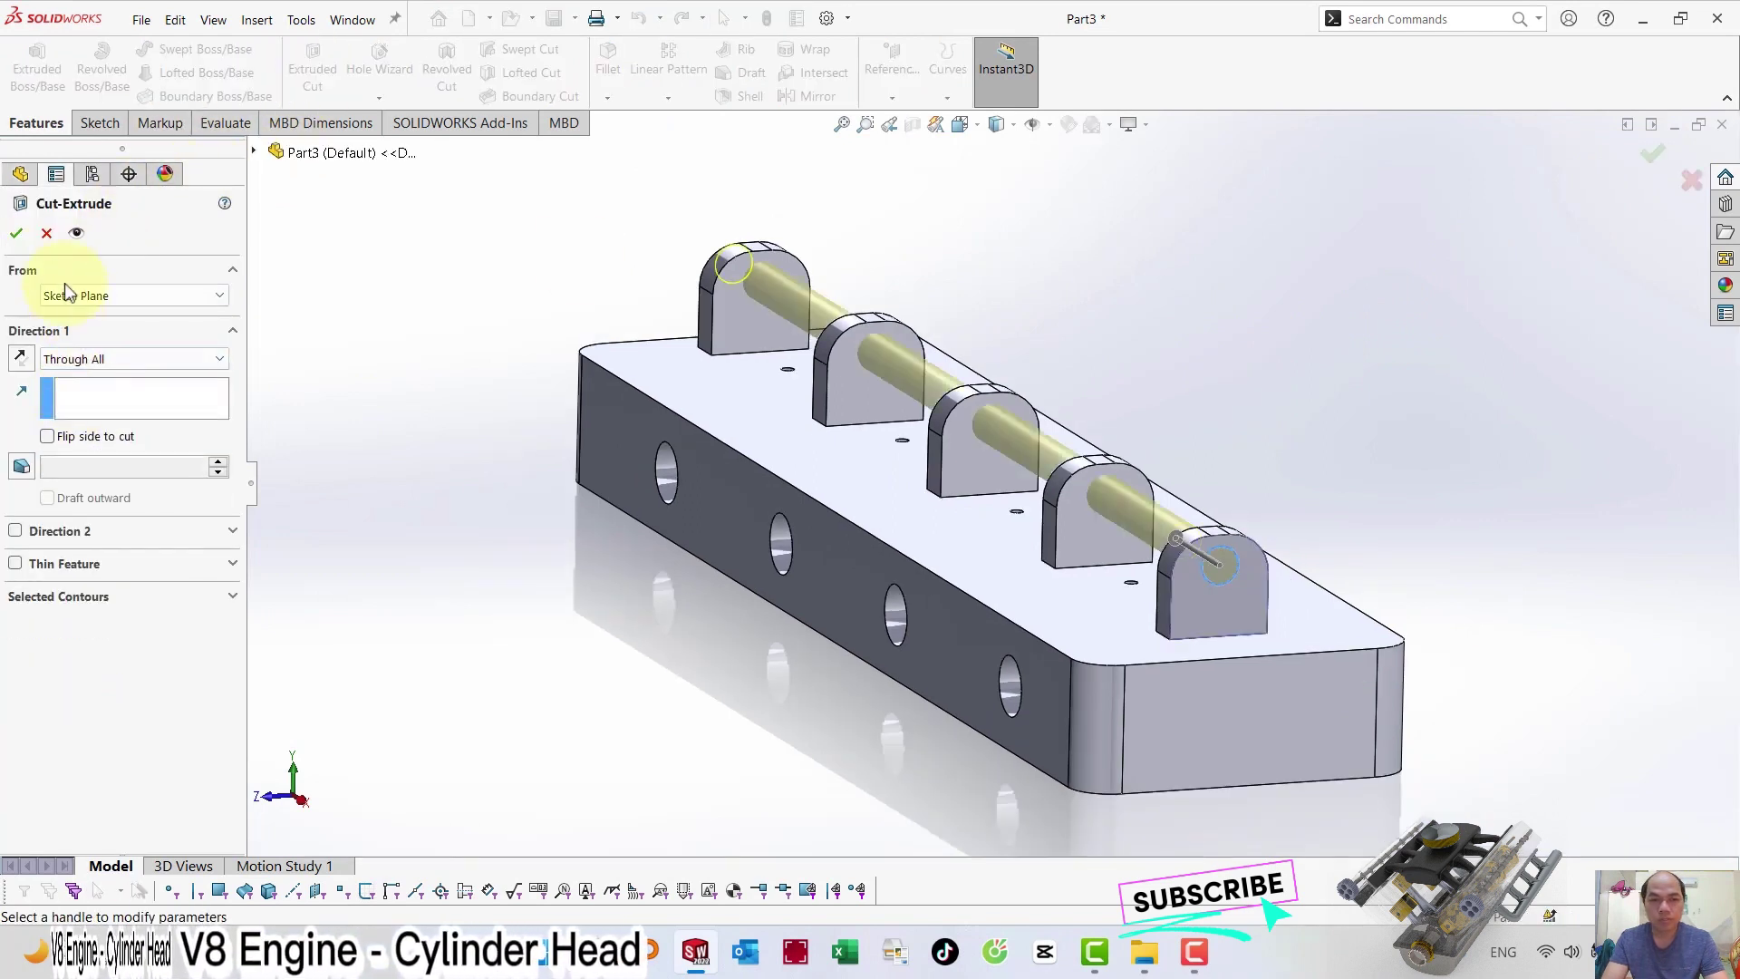
click(17, 233)
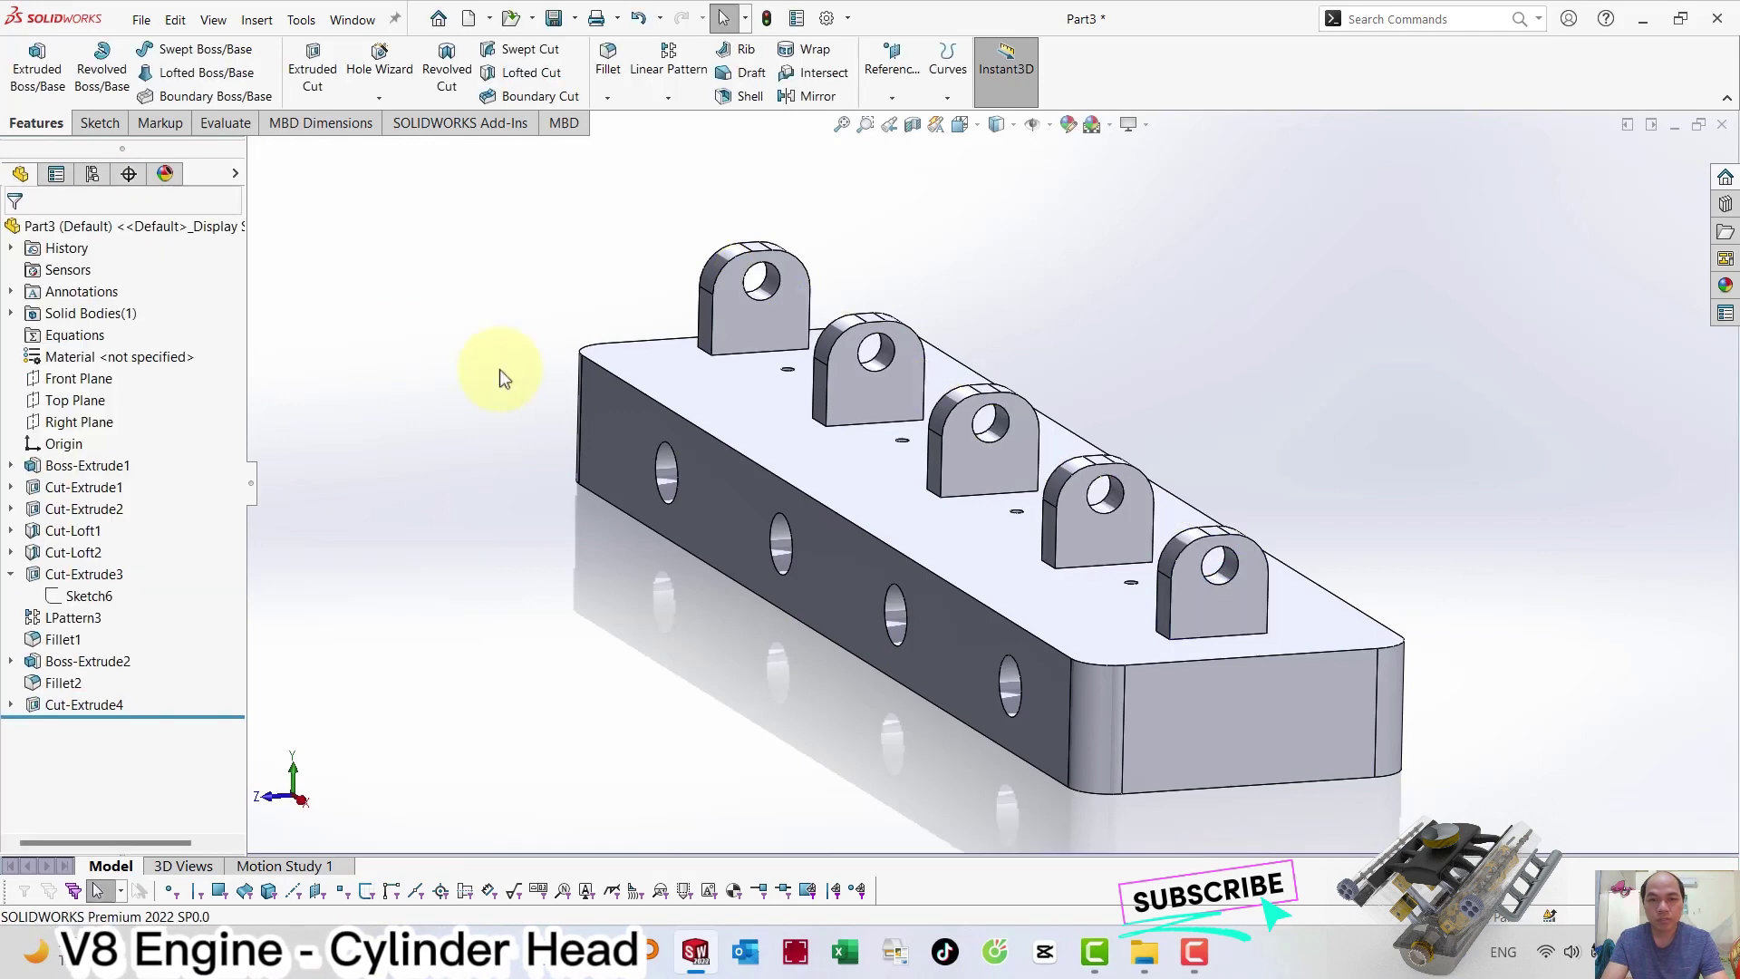
click(725, 399)
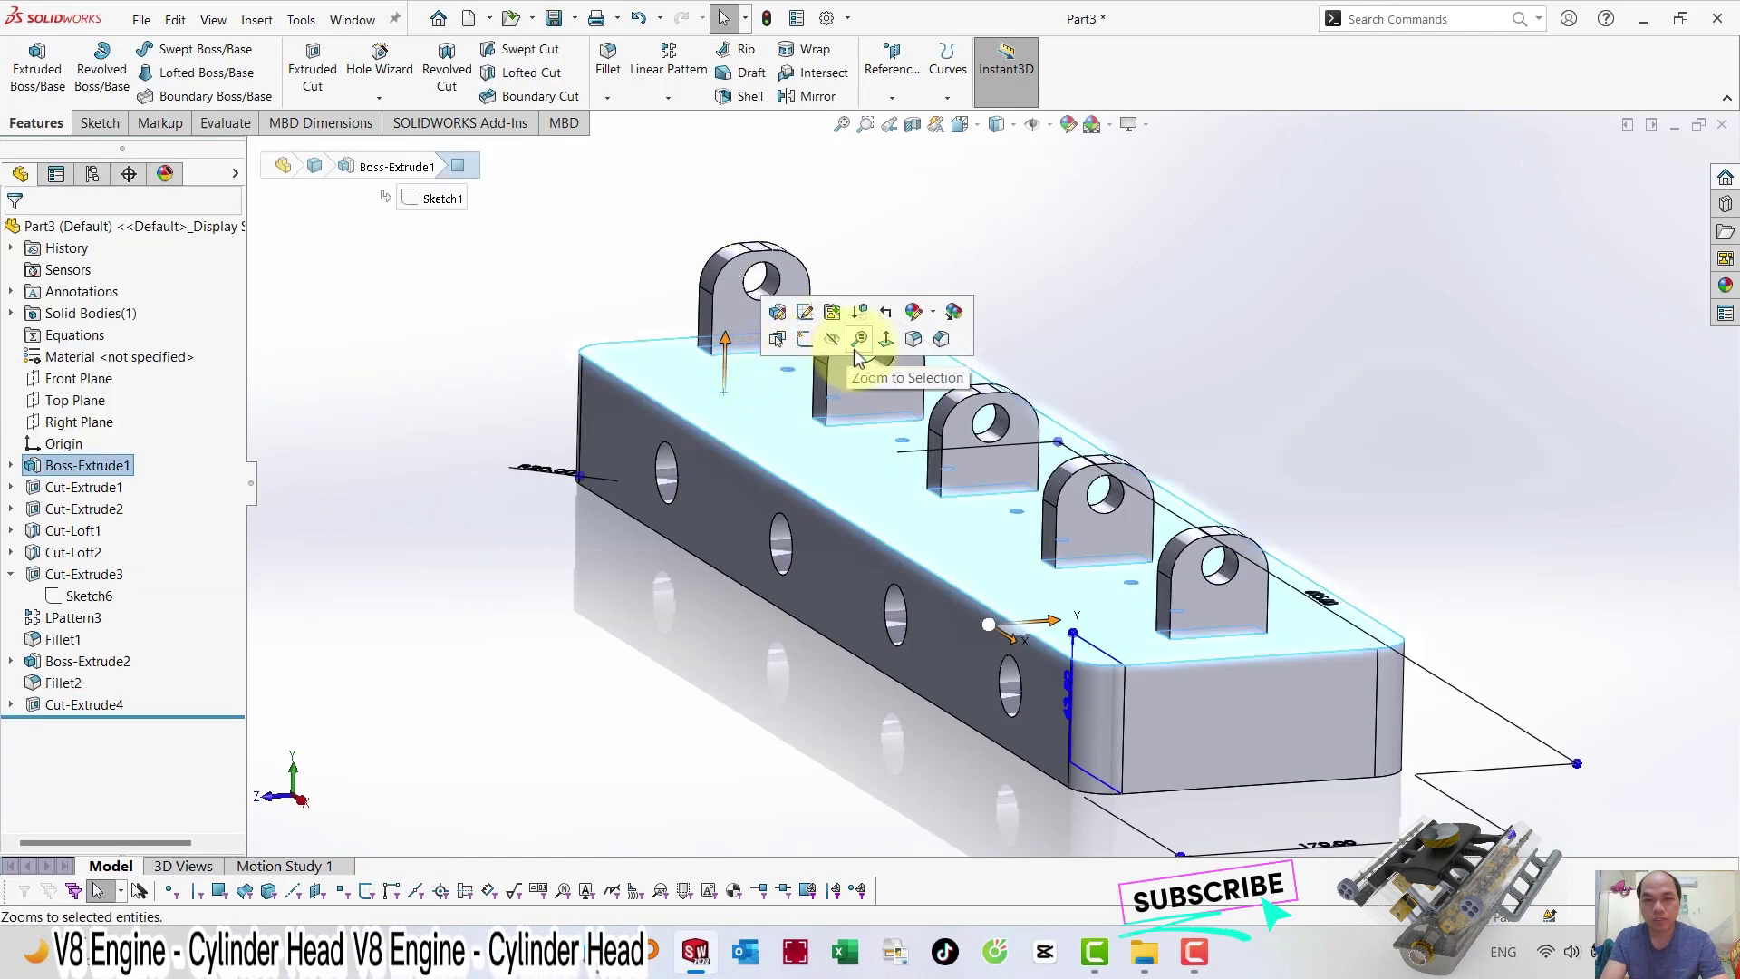
On a top-face sketch viewed normal, draw two circles centred on the small holes.
click(884, 350)
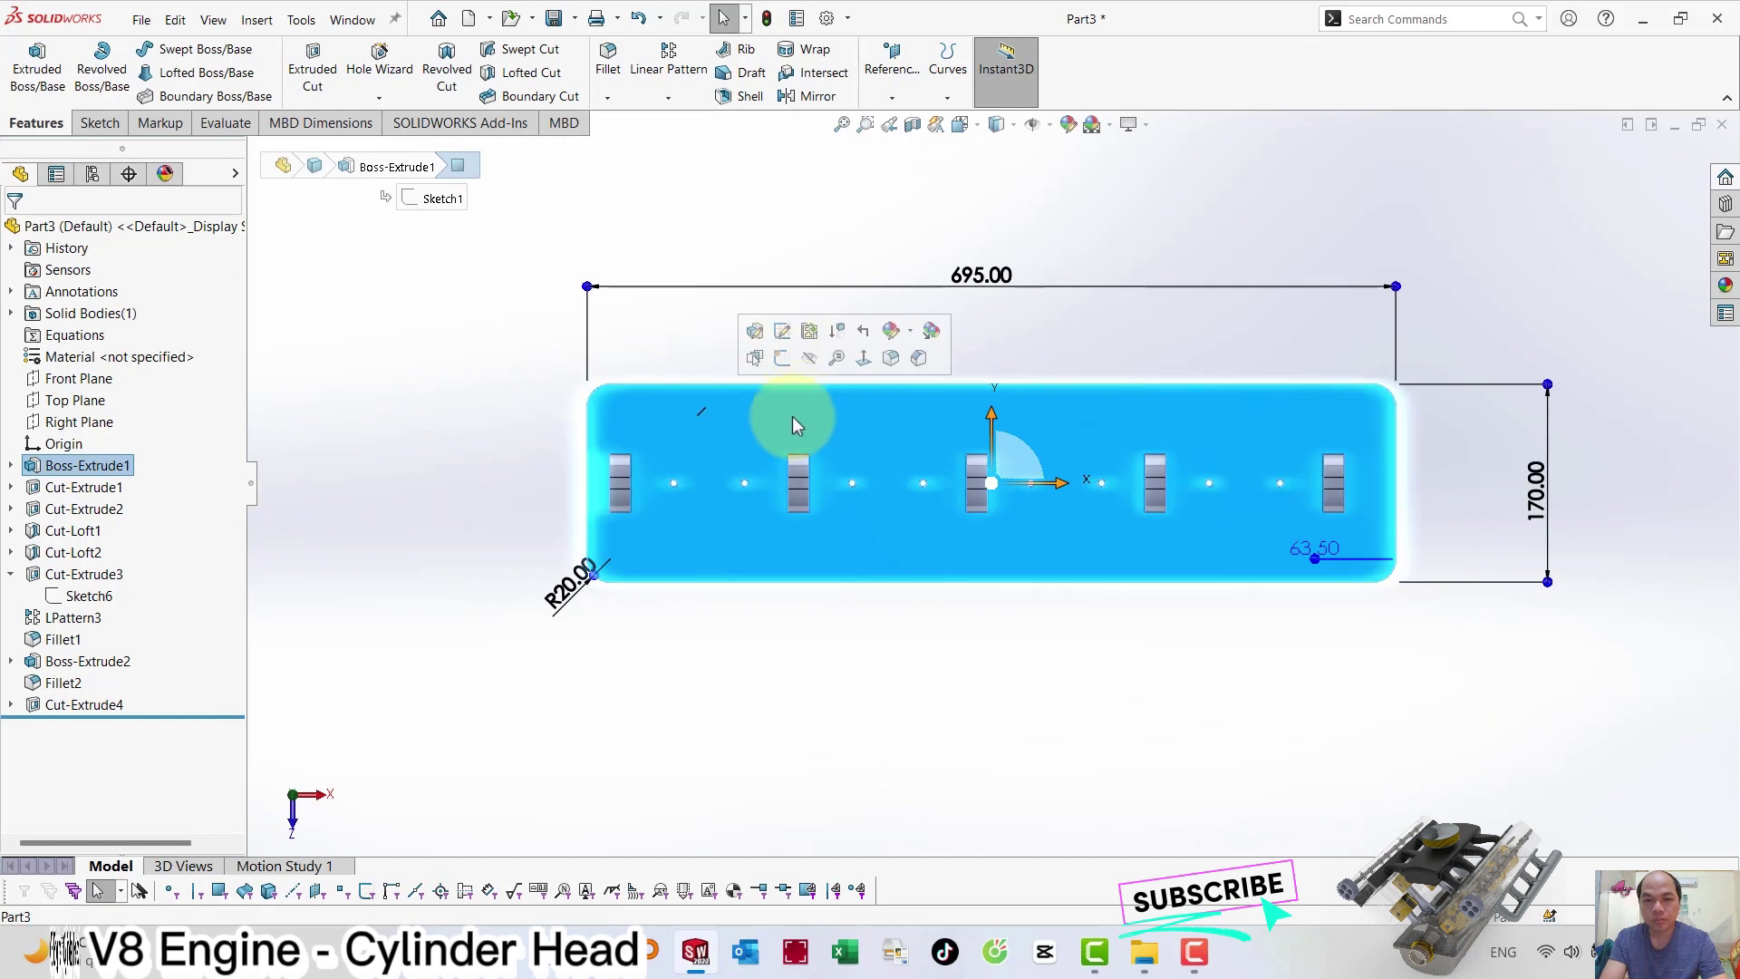
click(781, 358)
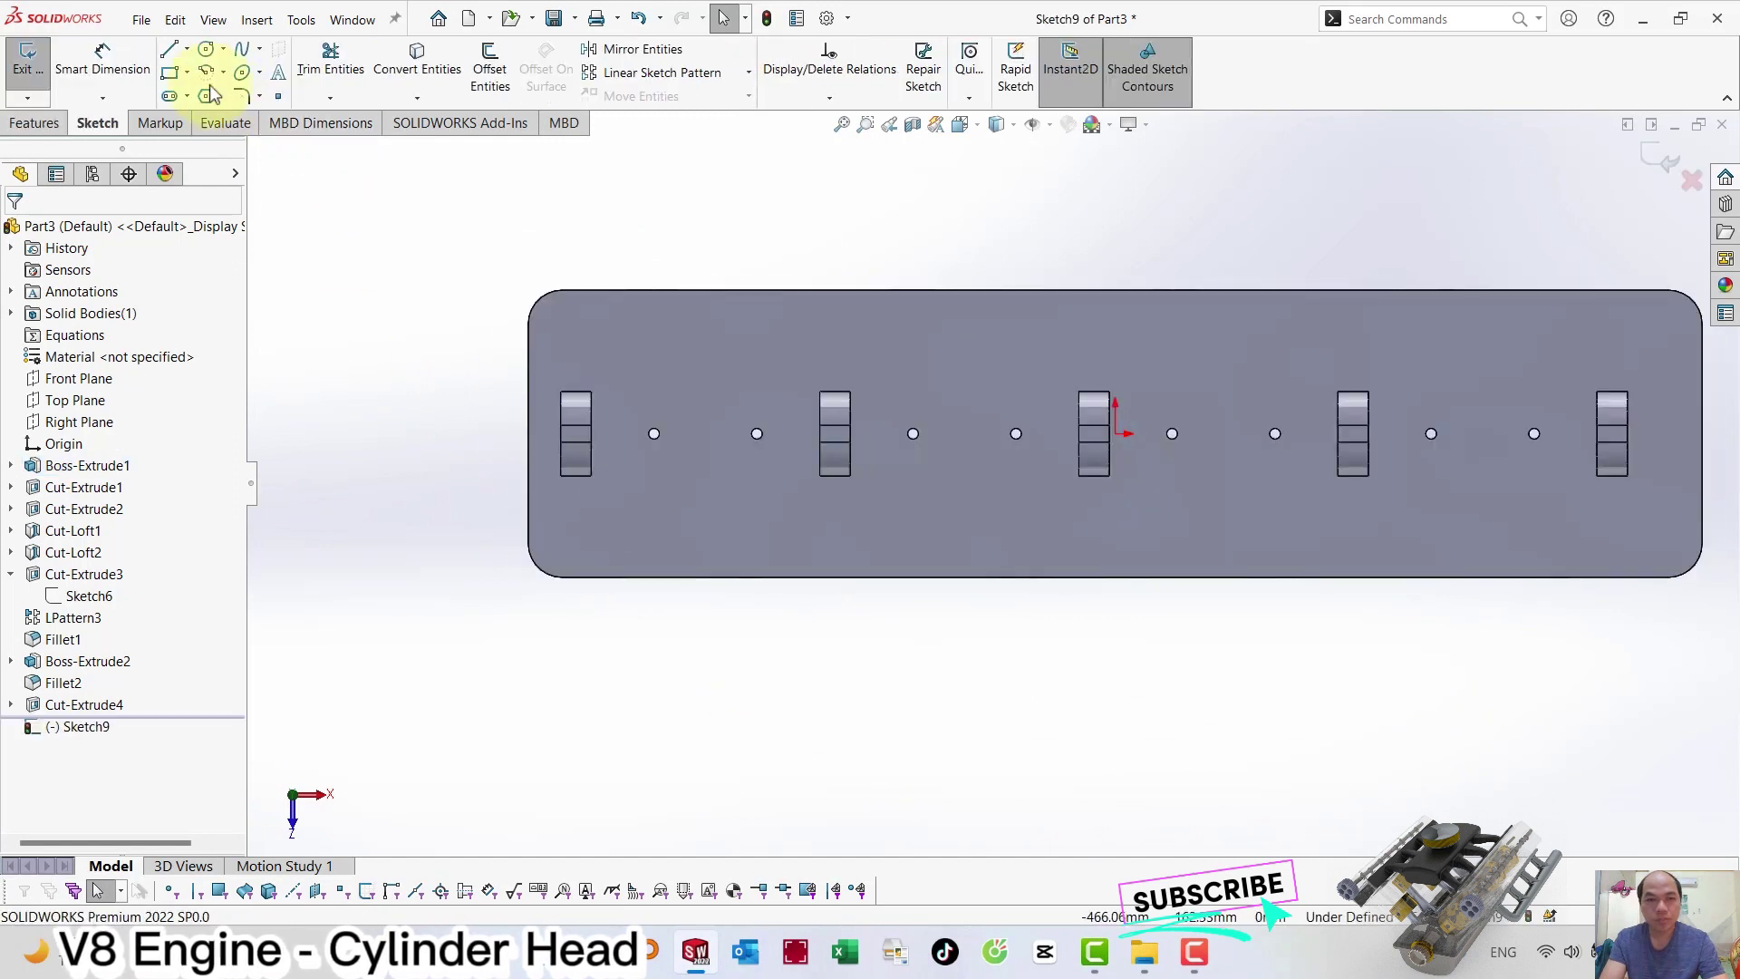
click(206, 50)
scroll(660, 447, down, 5)
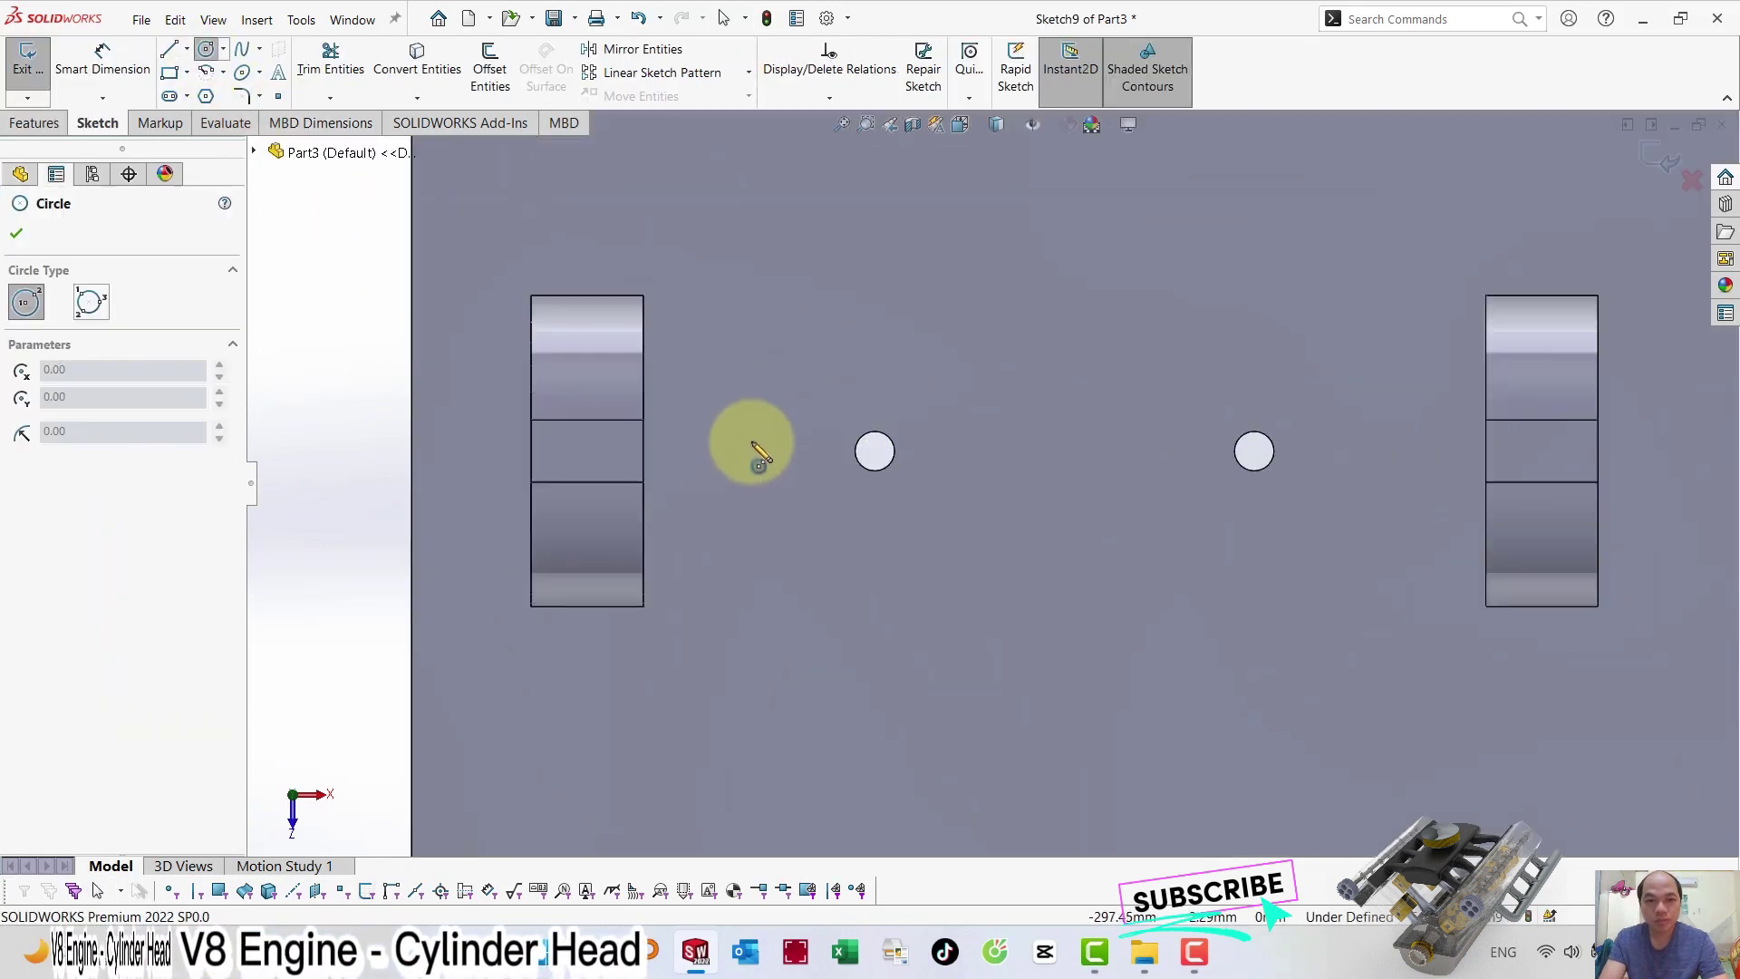
click(876, 450)
click(910, 406)
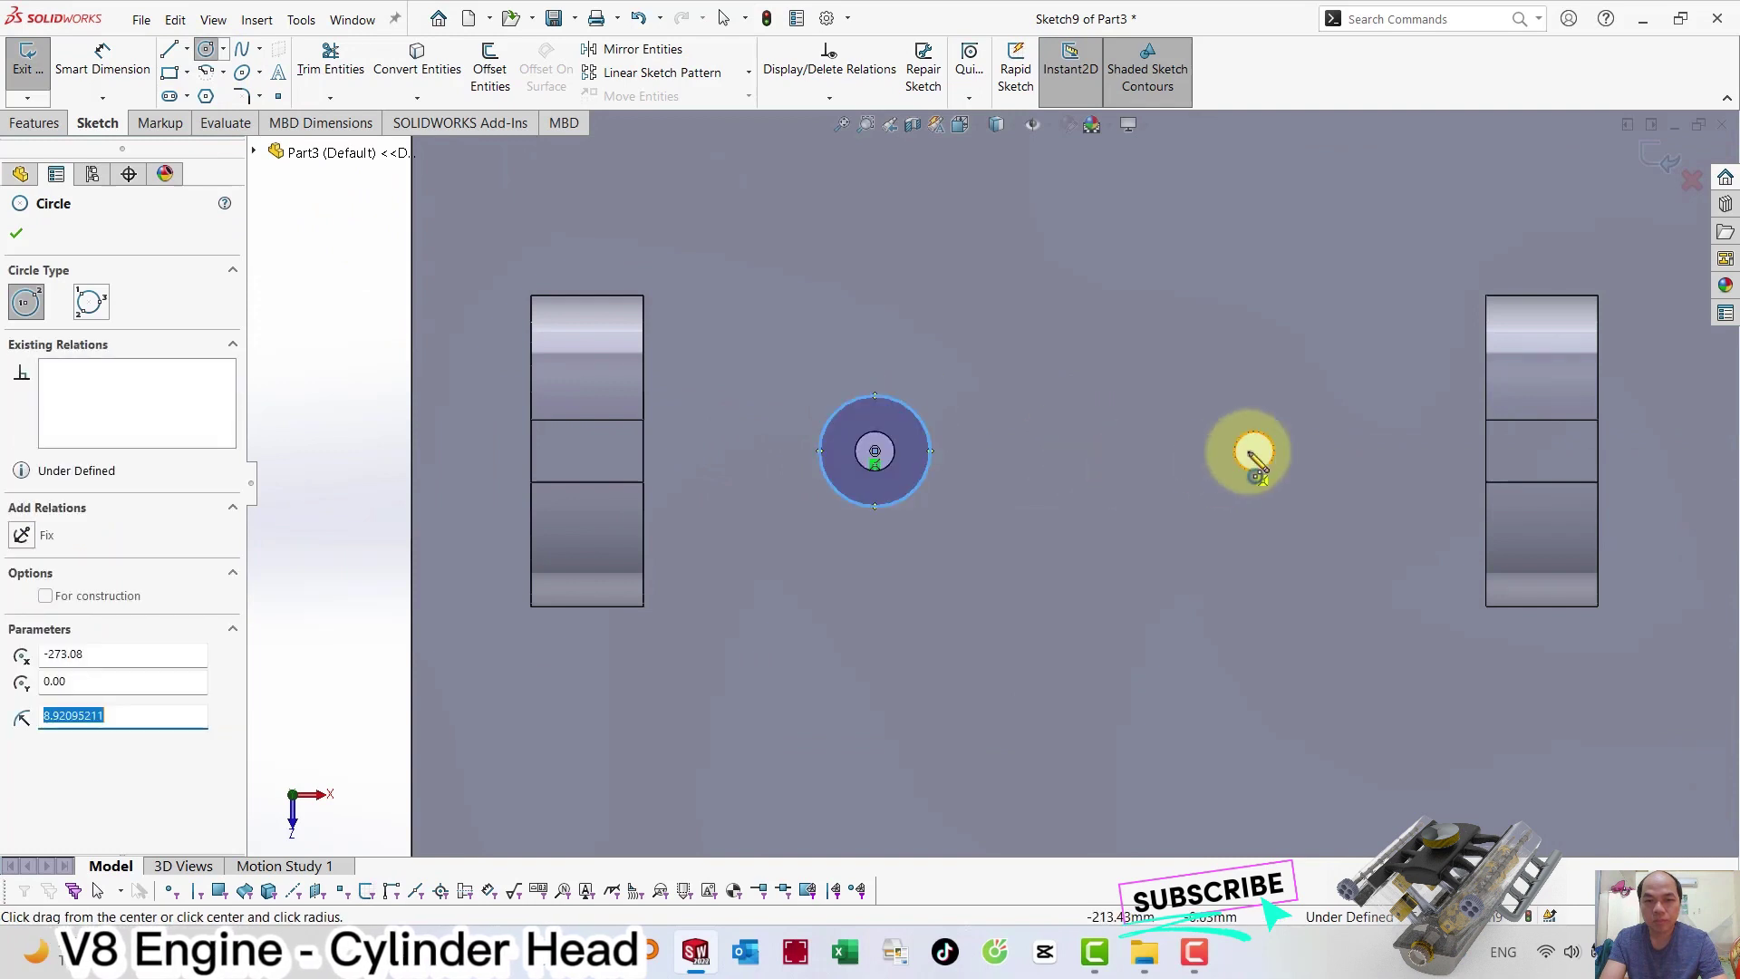
click(1253, 450)
click(1286, 513)
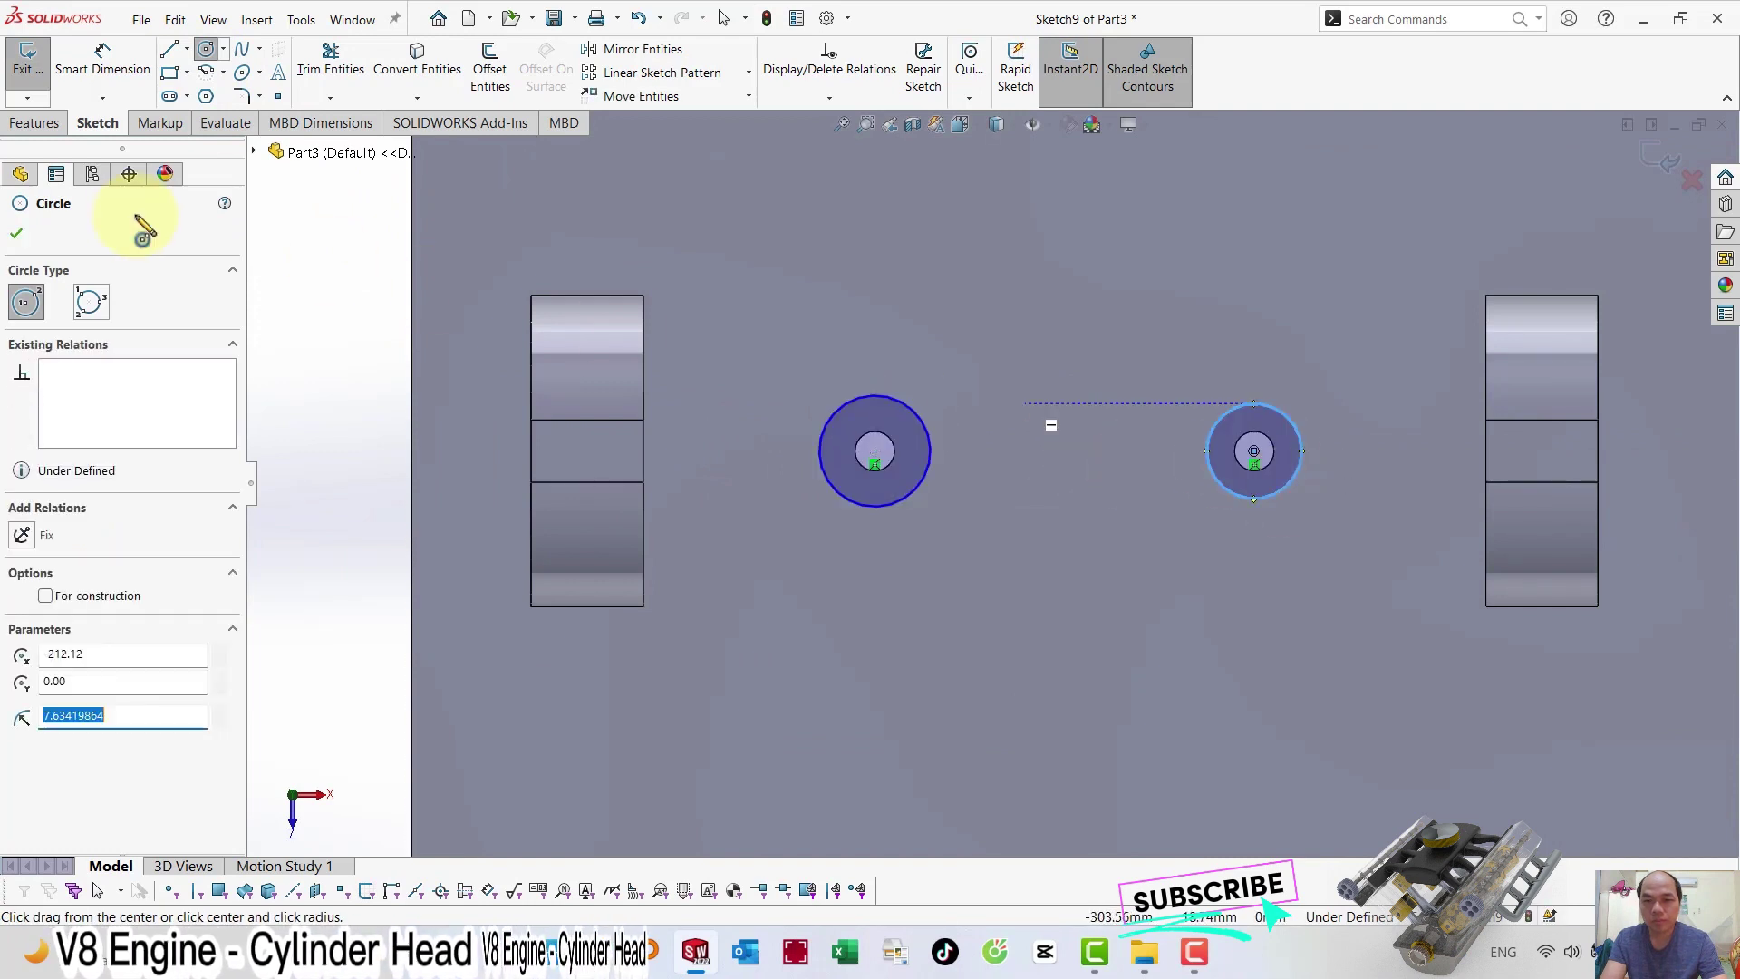
Dimension both circles to a 30 mm diameter.
click(120, 67)
click(841, 405)
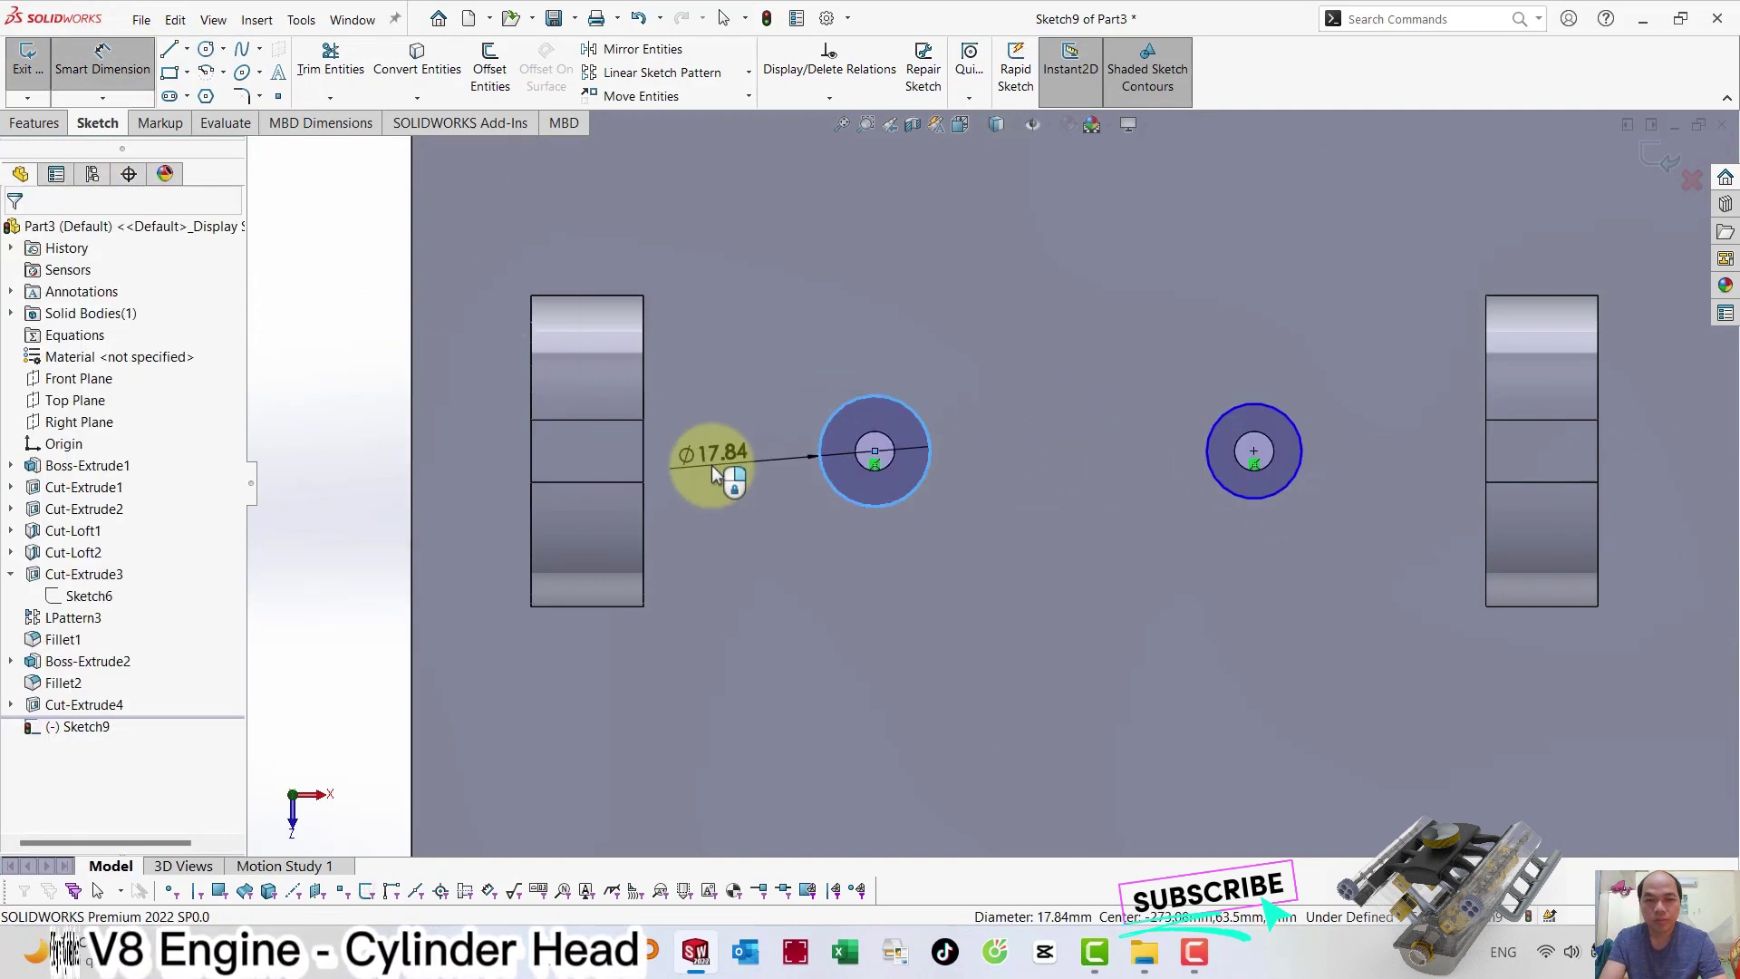
click(710, 465)
text(30)
key(Return)
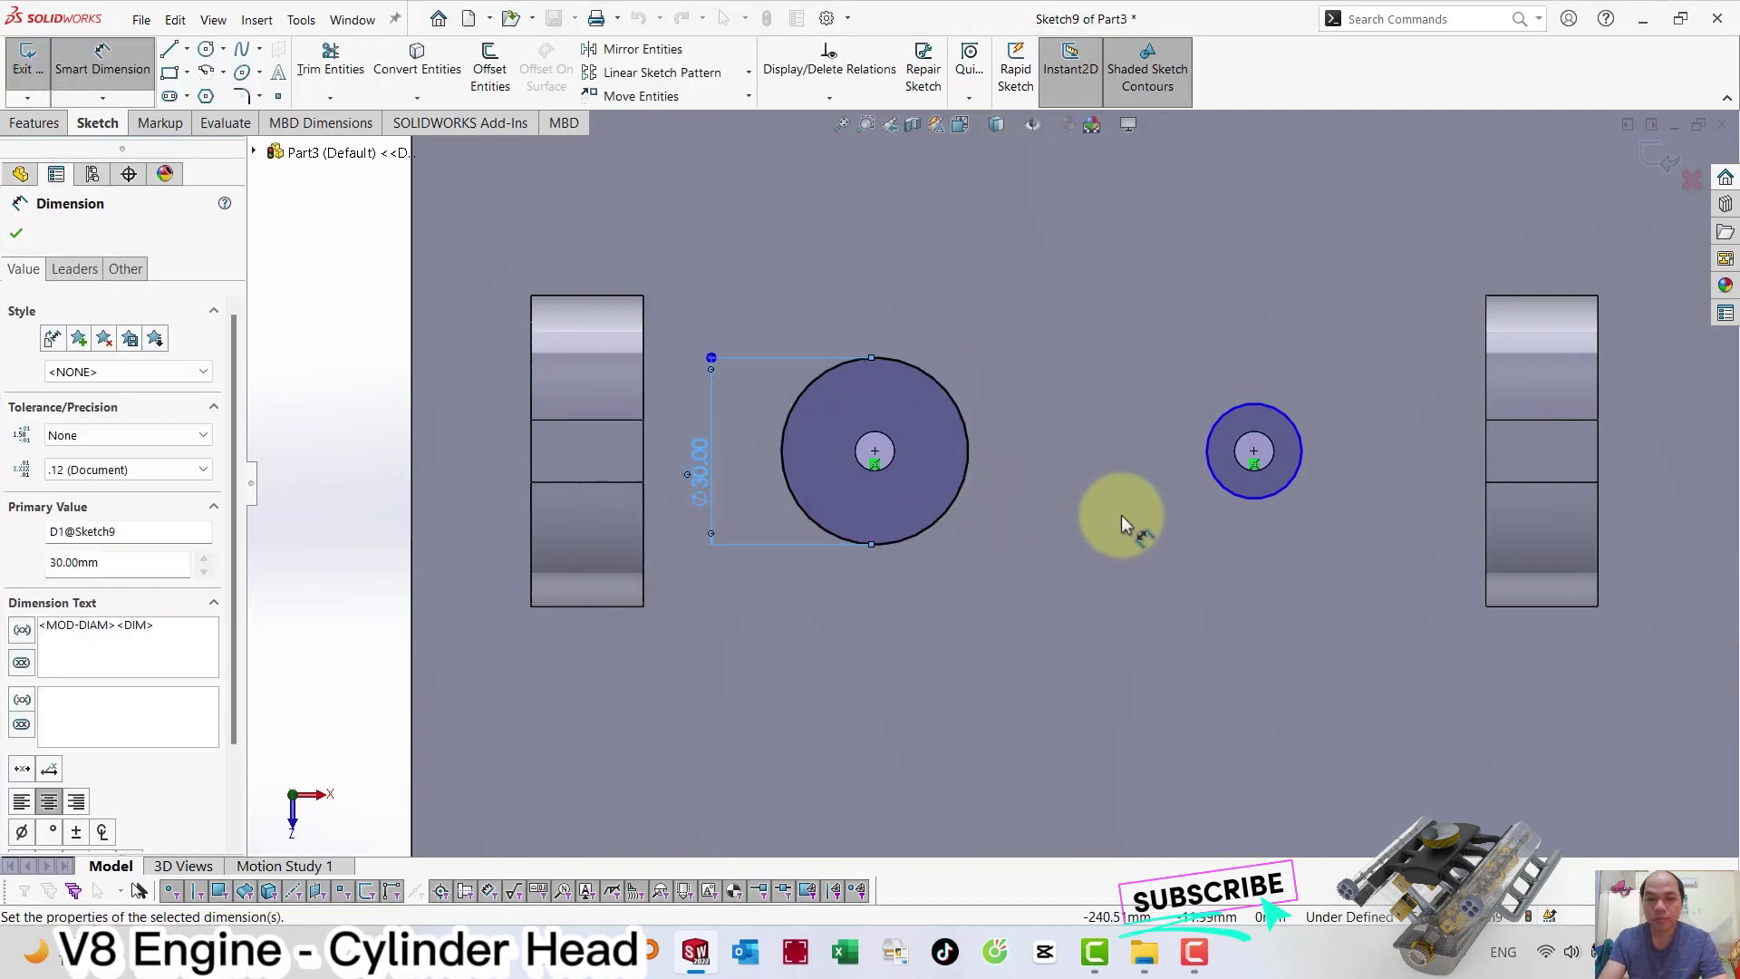
click(1208, 453)
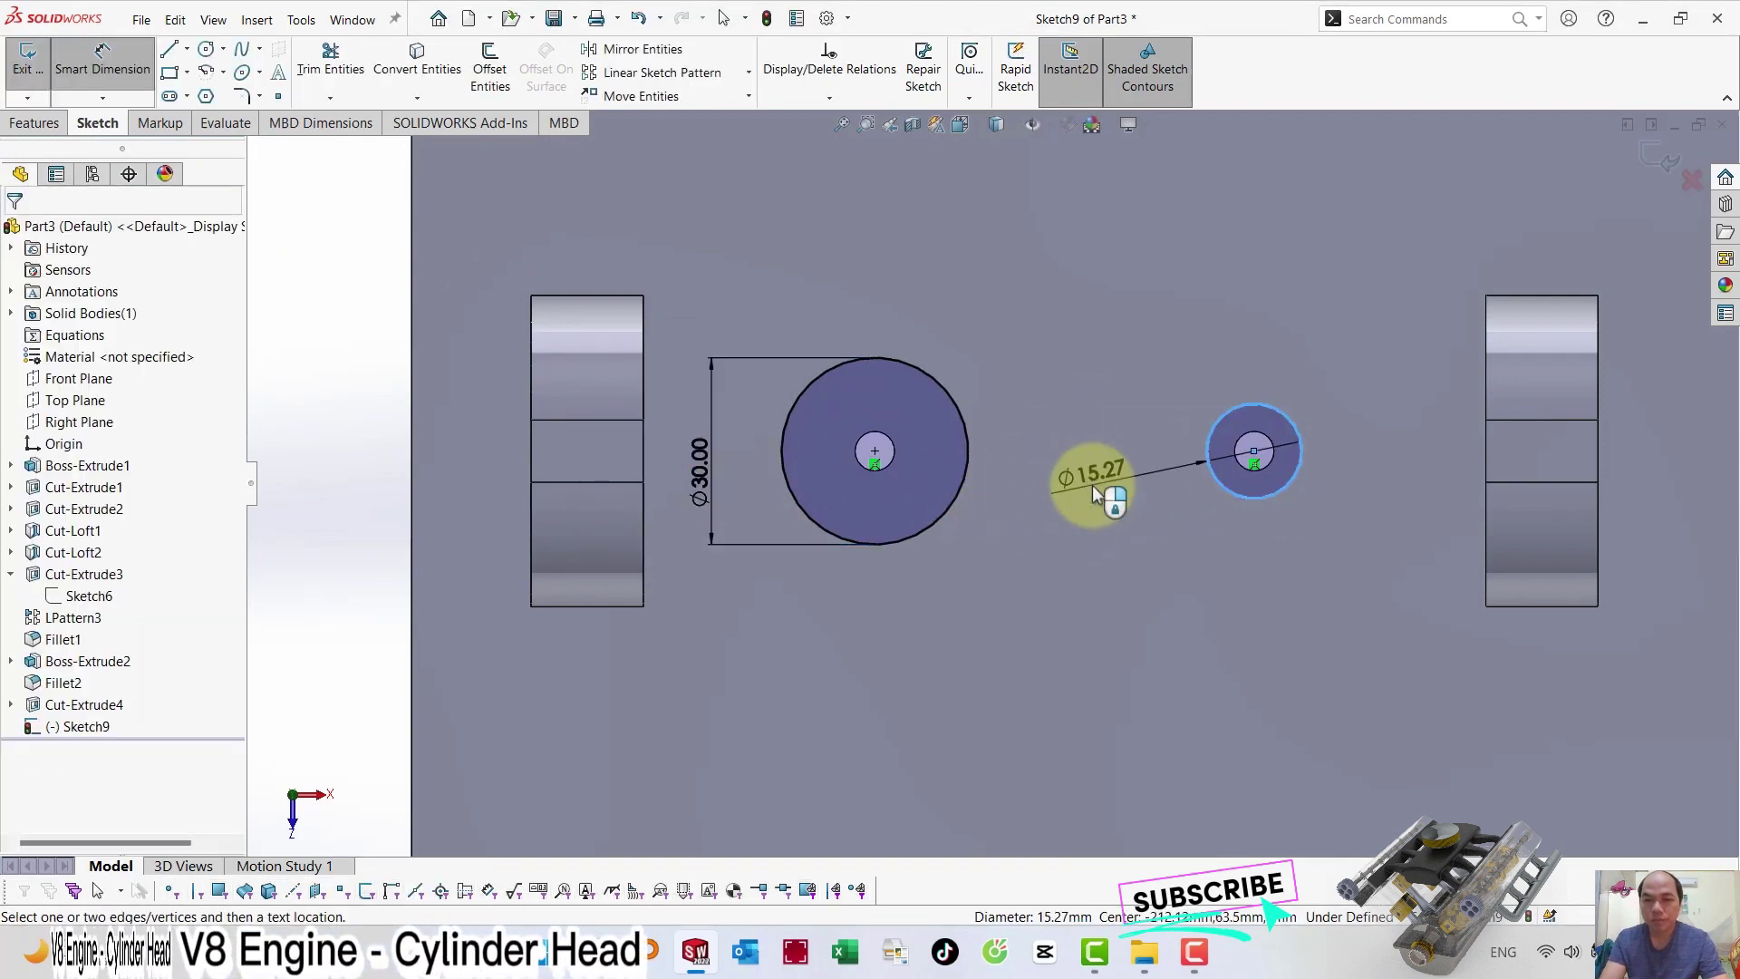
click(1091, 485)
click(703, 476)
click(1008, 489)
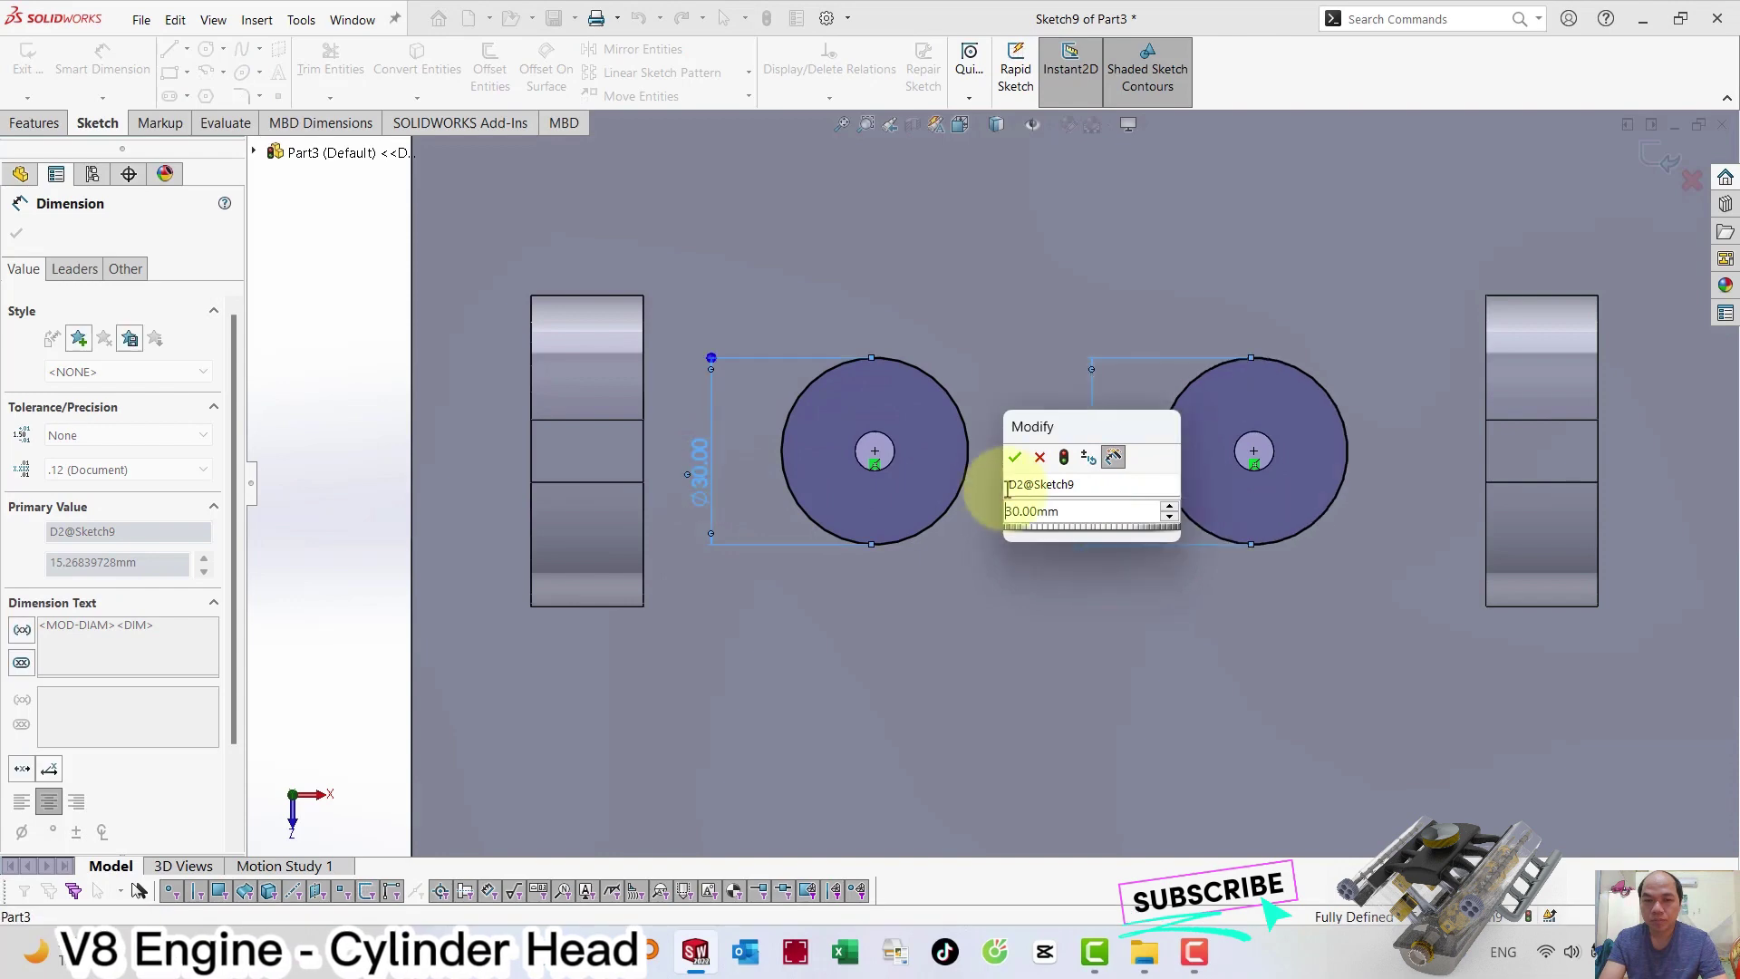
click(1014, 458)
scroll(1014, 464, up, 3)
scroll(1014, 464, up, 3)
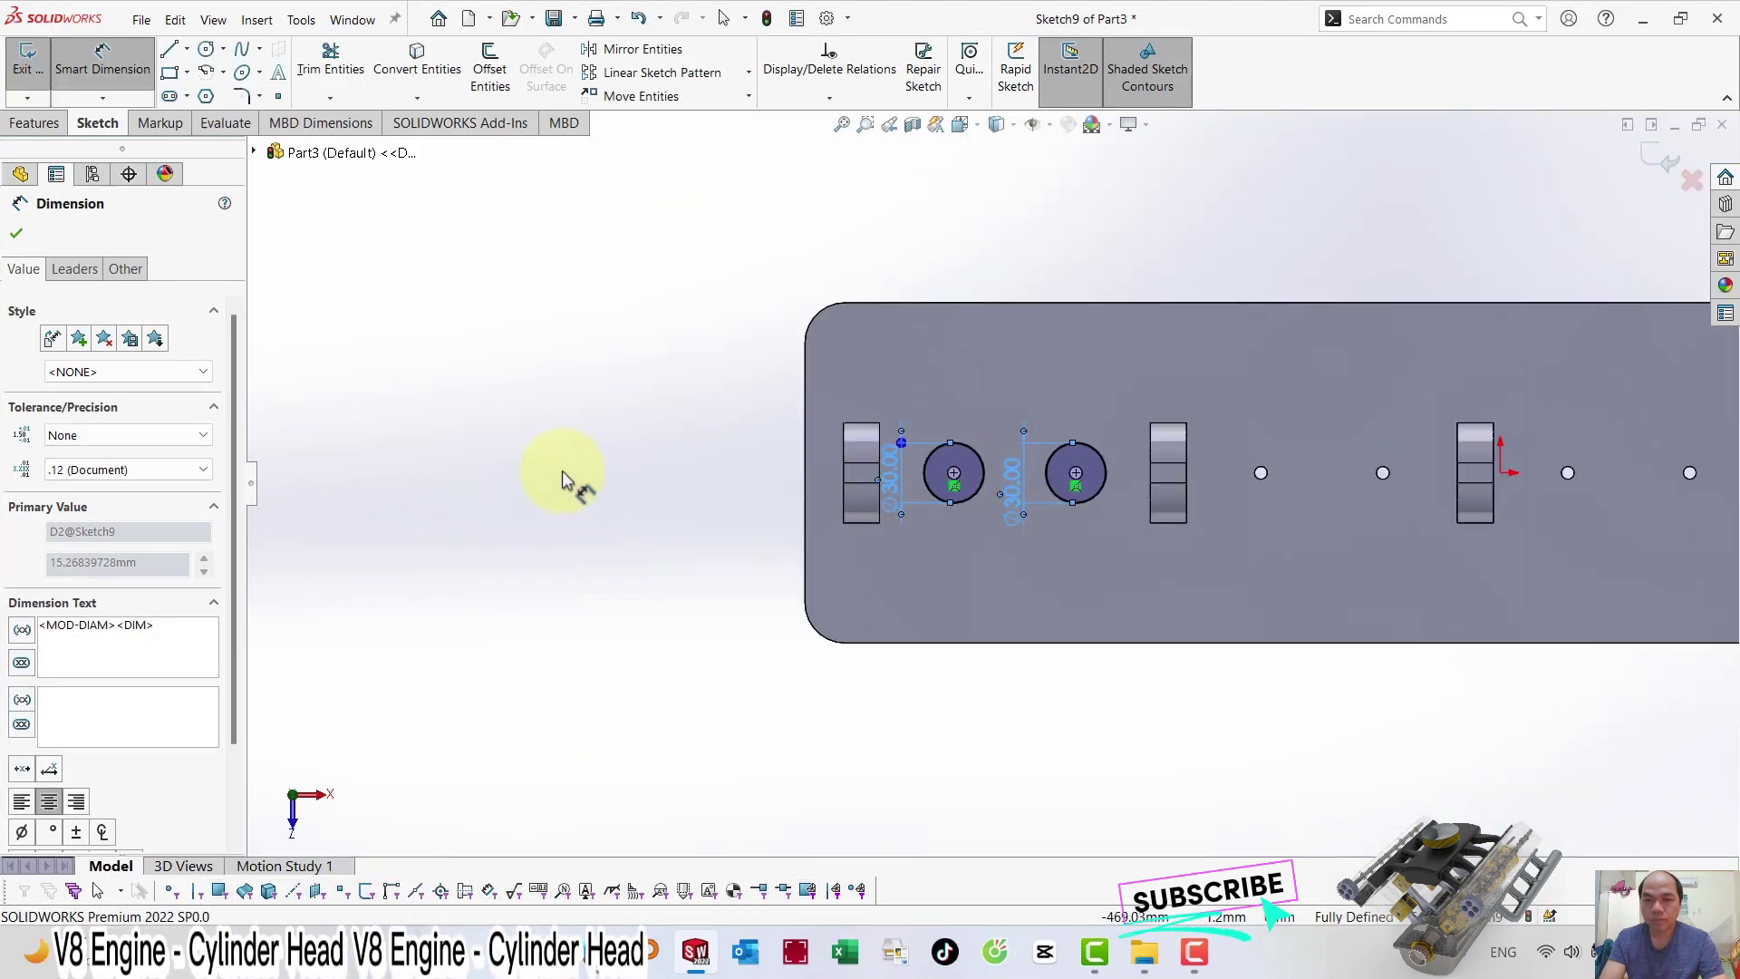
click(562, 478)
Linearly pattern the two Ø30 circles into 4 instances at 153.4 mm spacing.
click(654, 74)
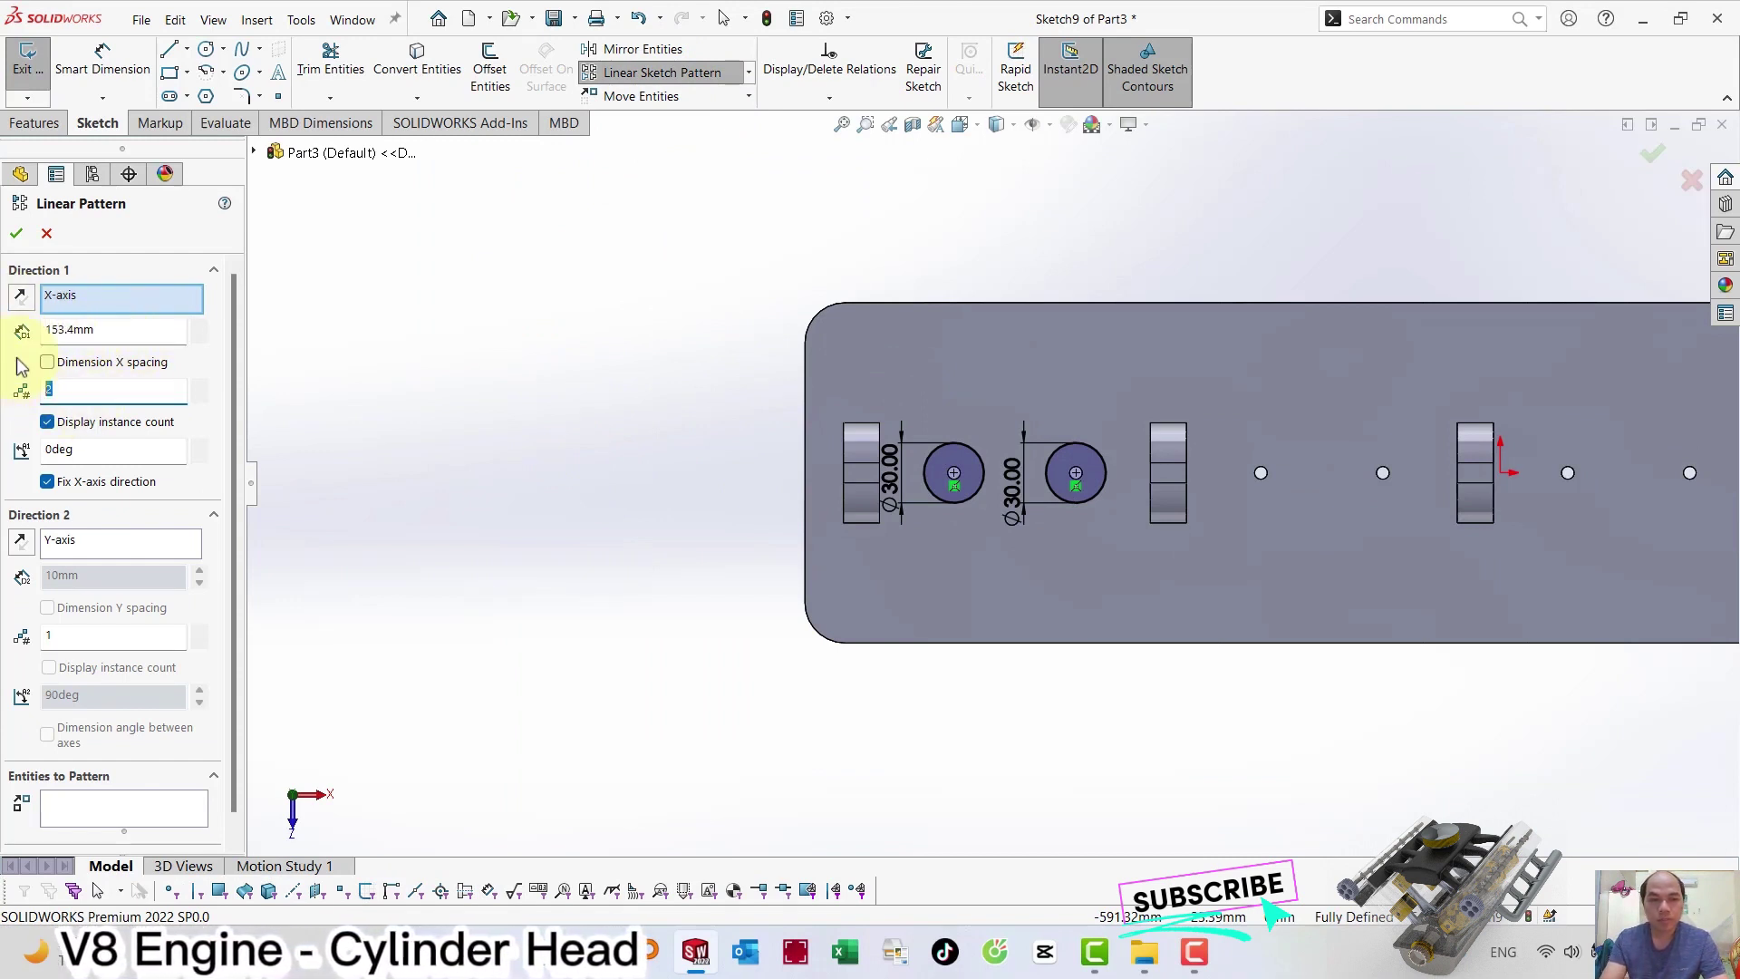
click(78, 805)
click(987, 472)
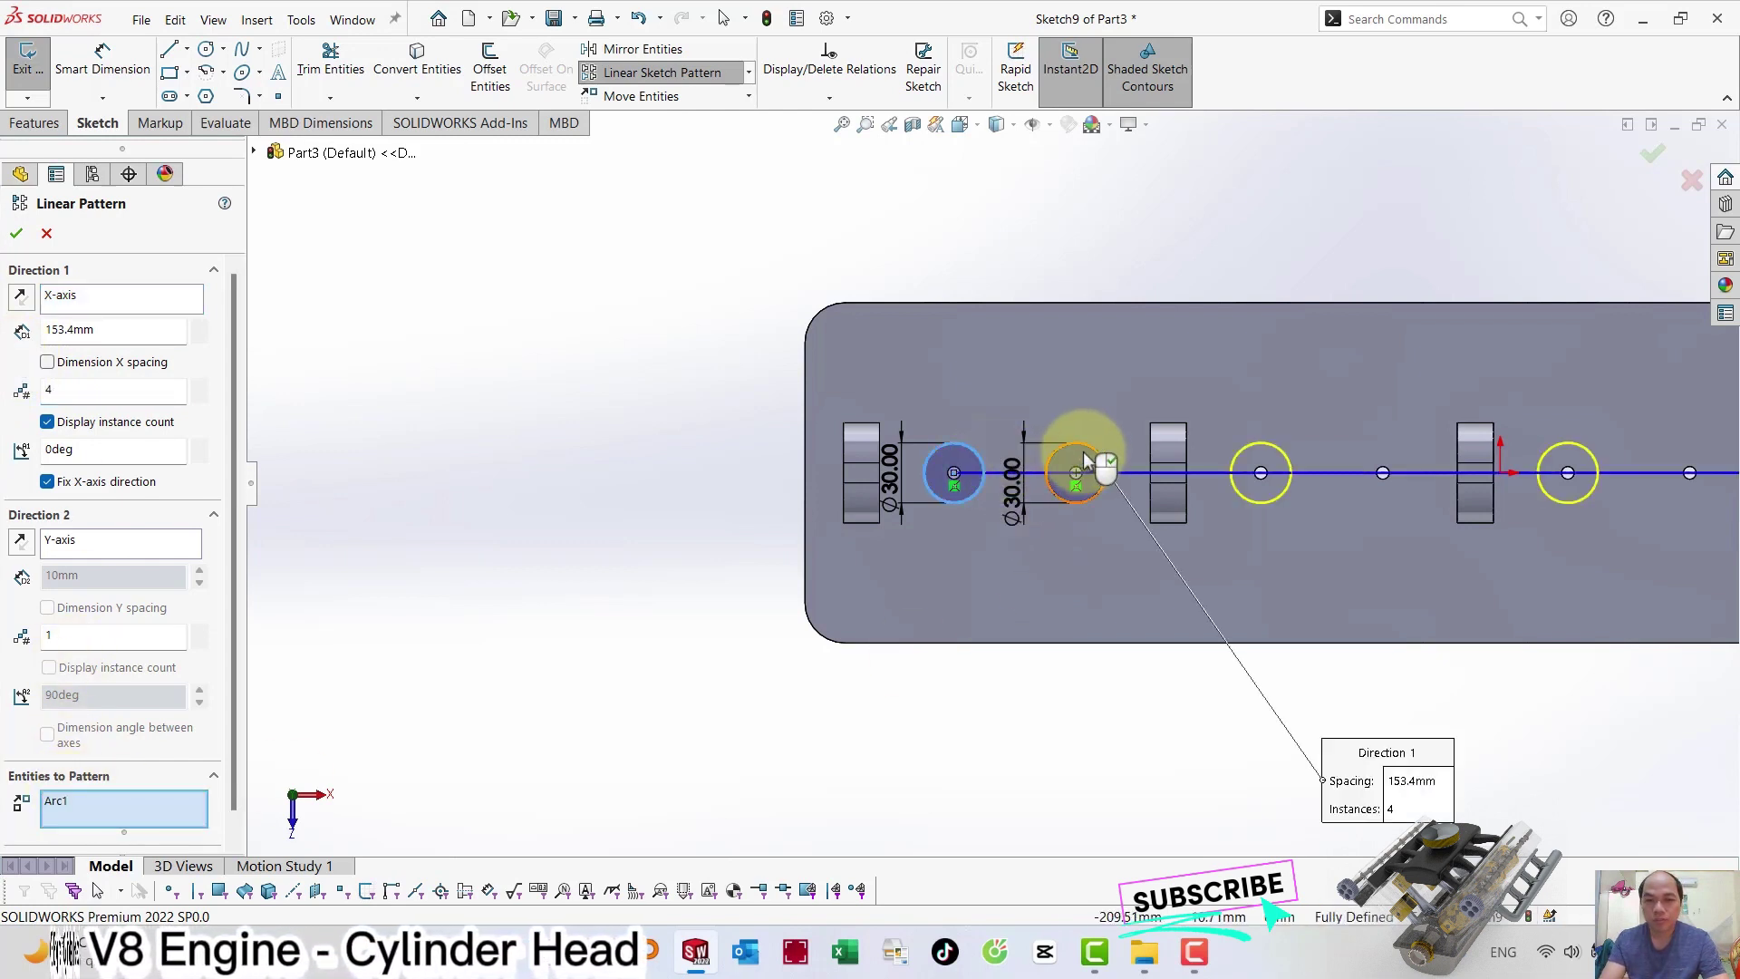
click(1099, 460)
scroll(1129, 457, up, 1)
scroll(1119, 450, up, 4)
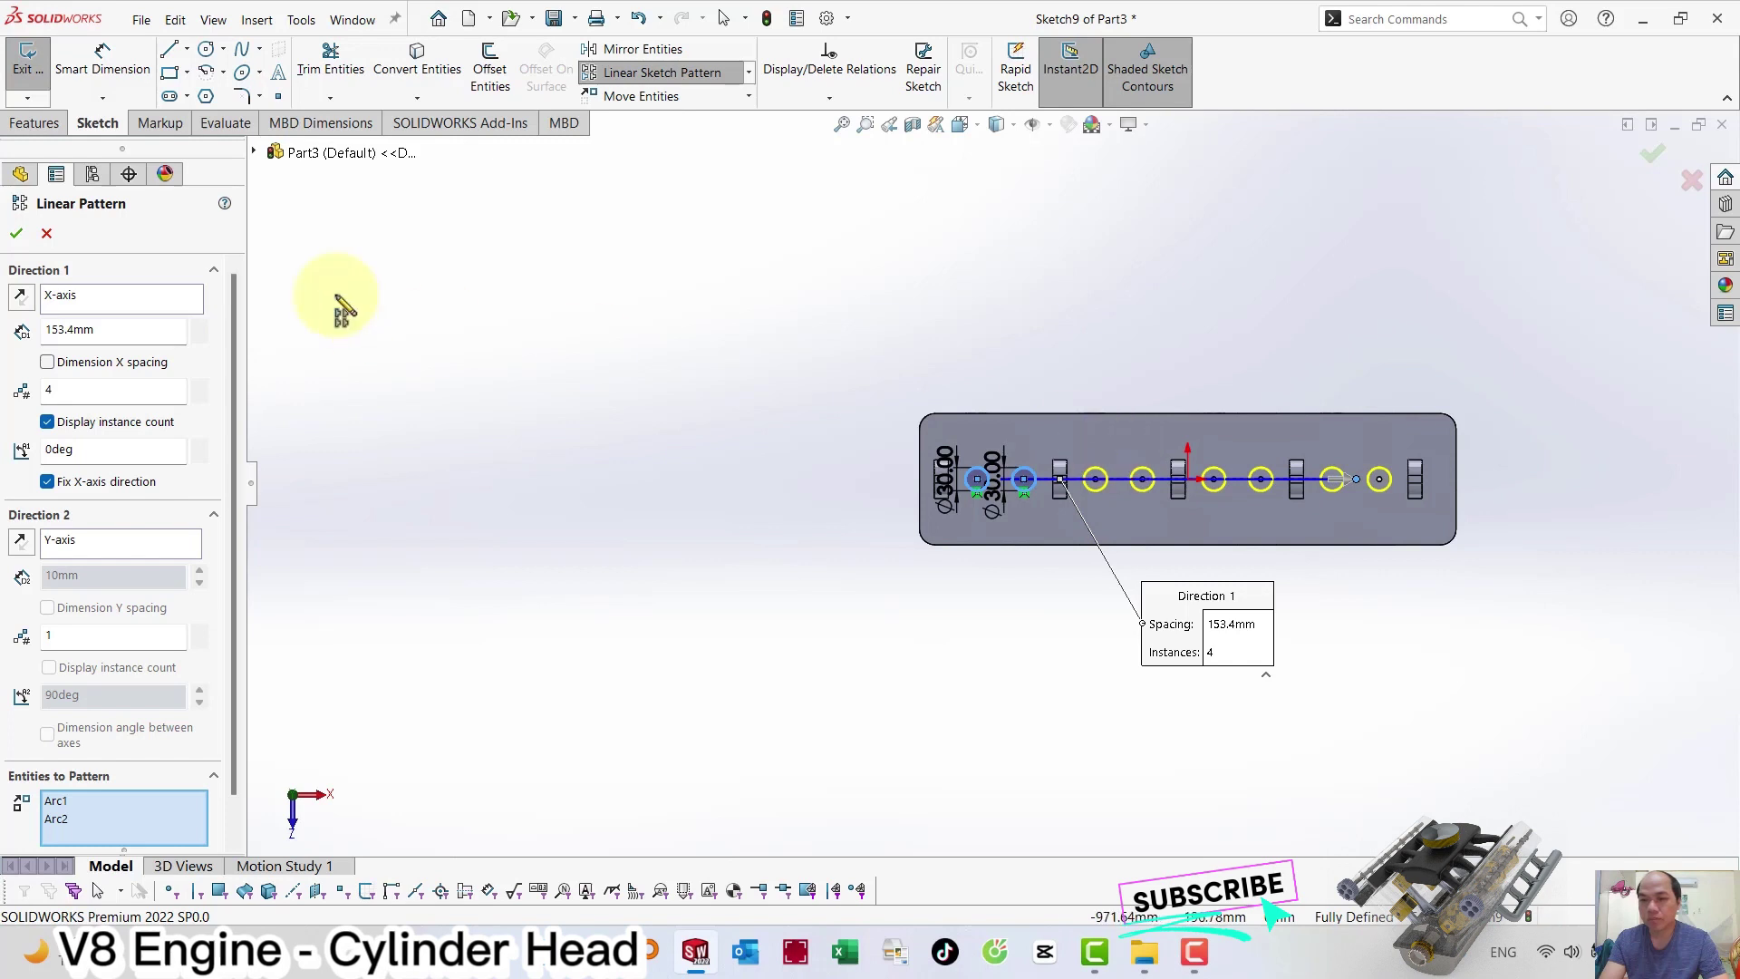
click(16, 234)
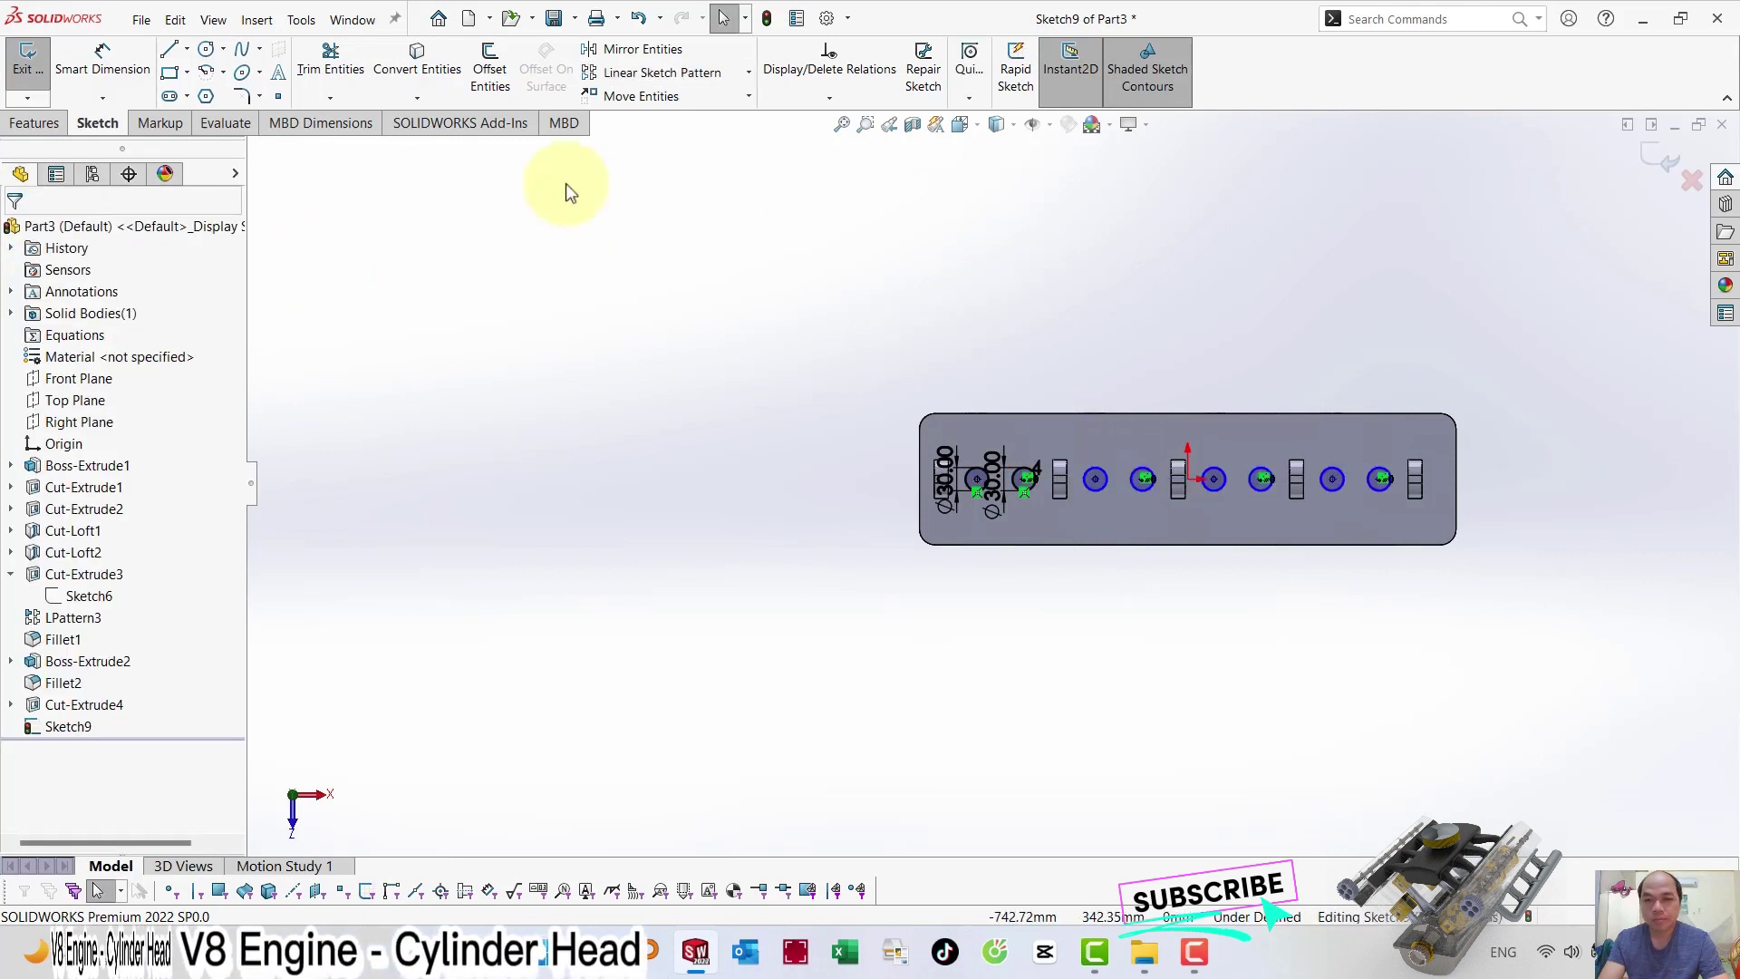
Dimension the 92.44 mm centre gap between paired circles and exit the sketch.
click(102, 60)
scroll(1138, 510, down, 2)
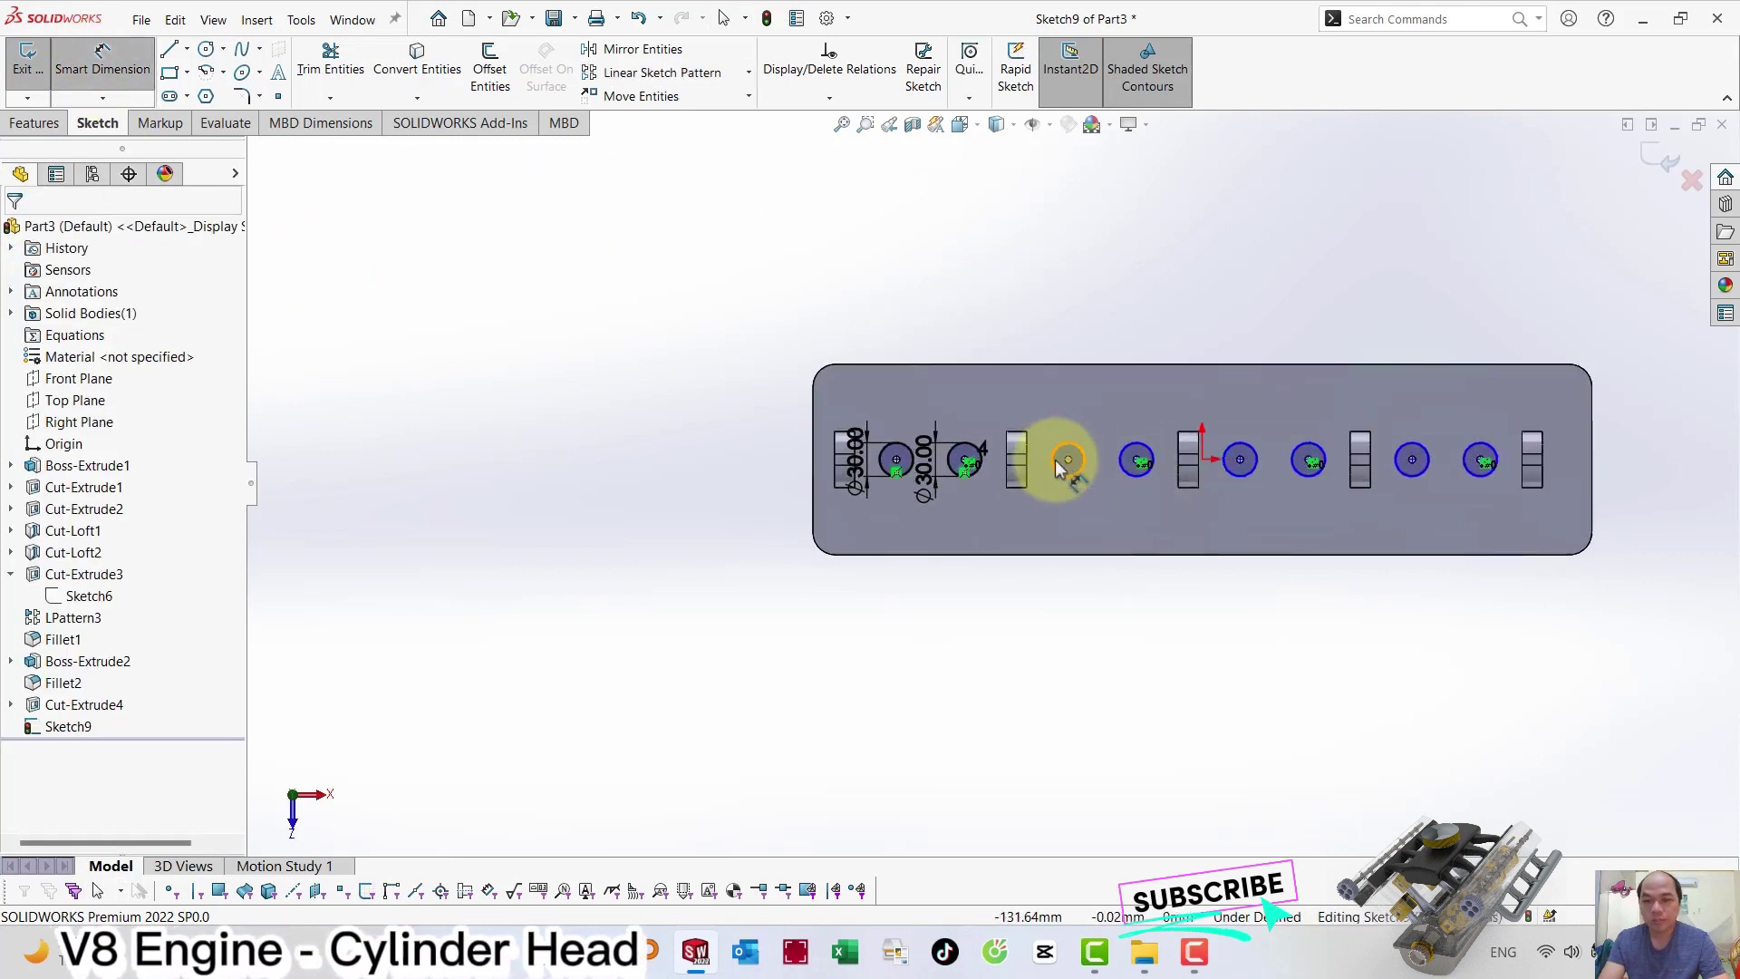
click(965, 459)
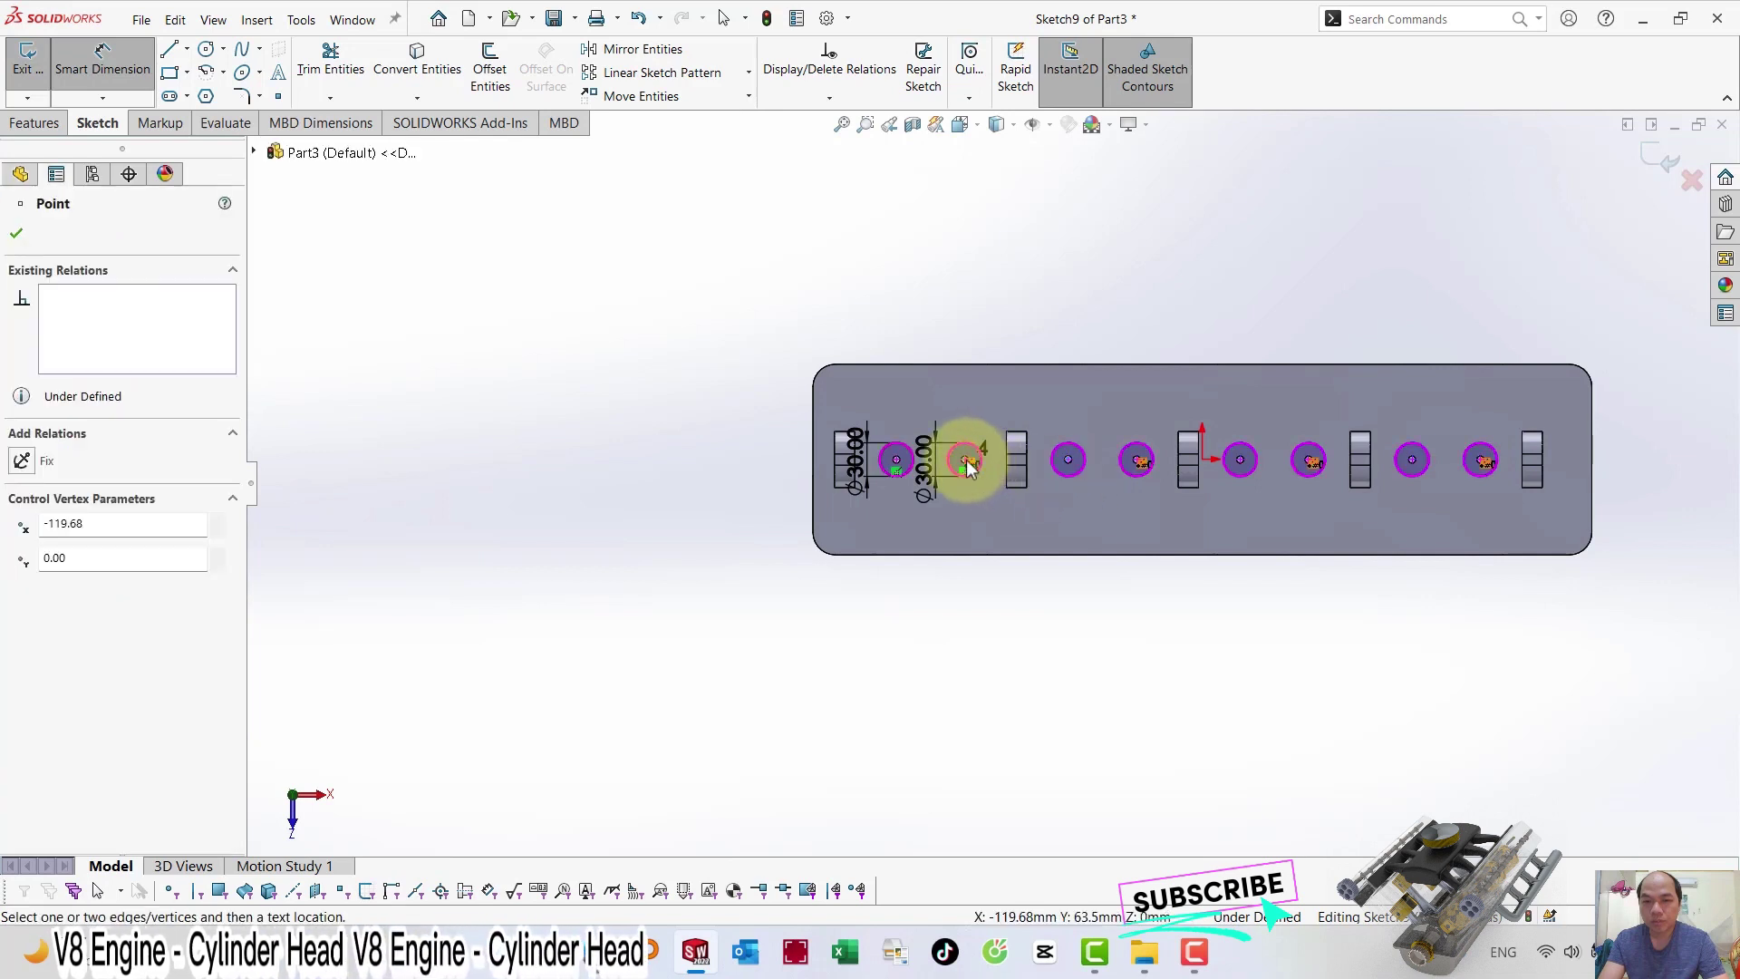
click(1067, 460)
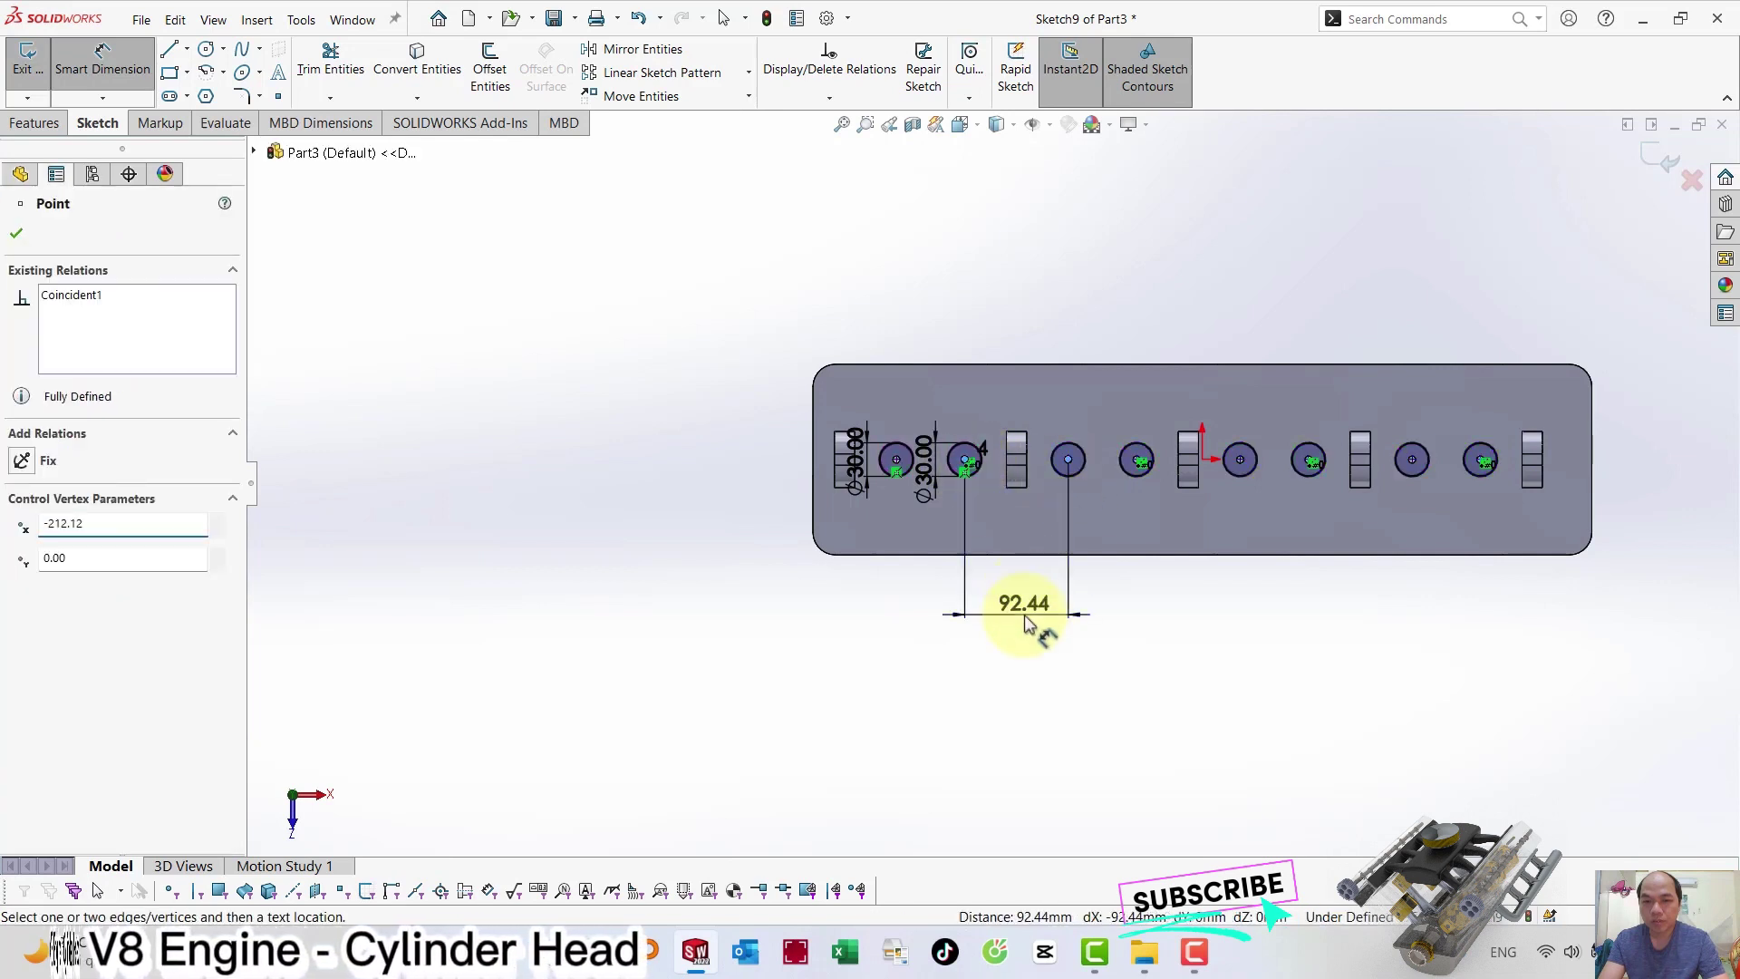
click(1024, 614)
click(945, 585)
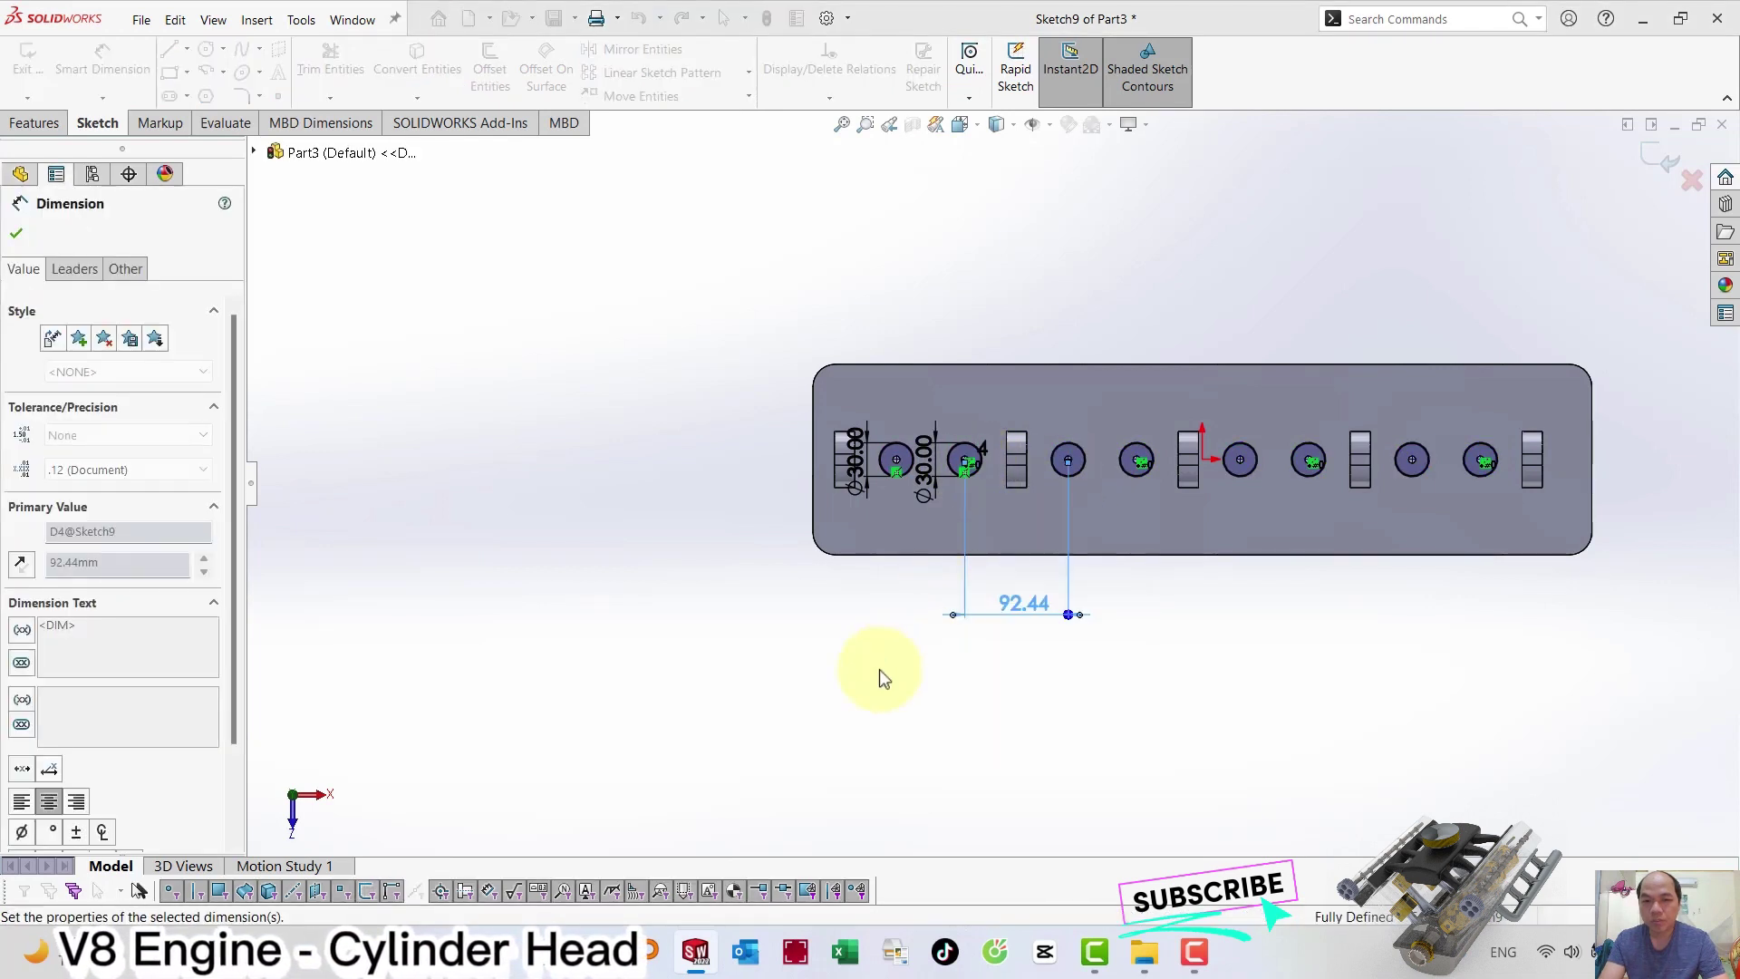
click(1660, 160)
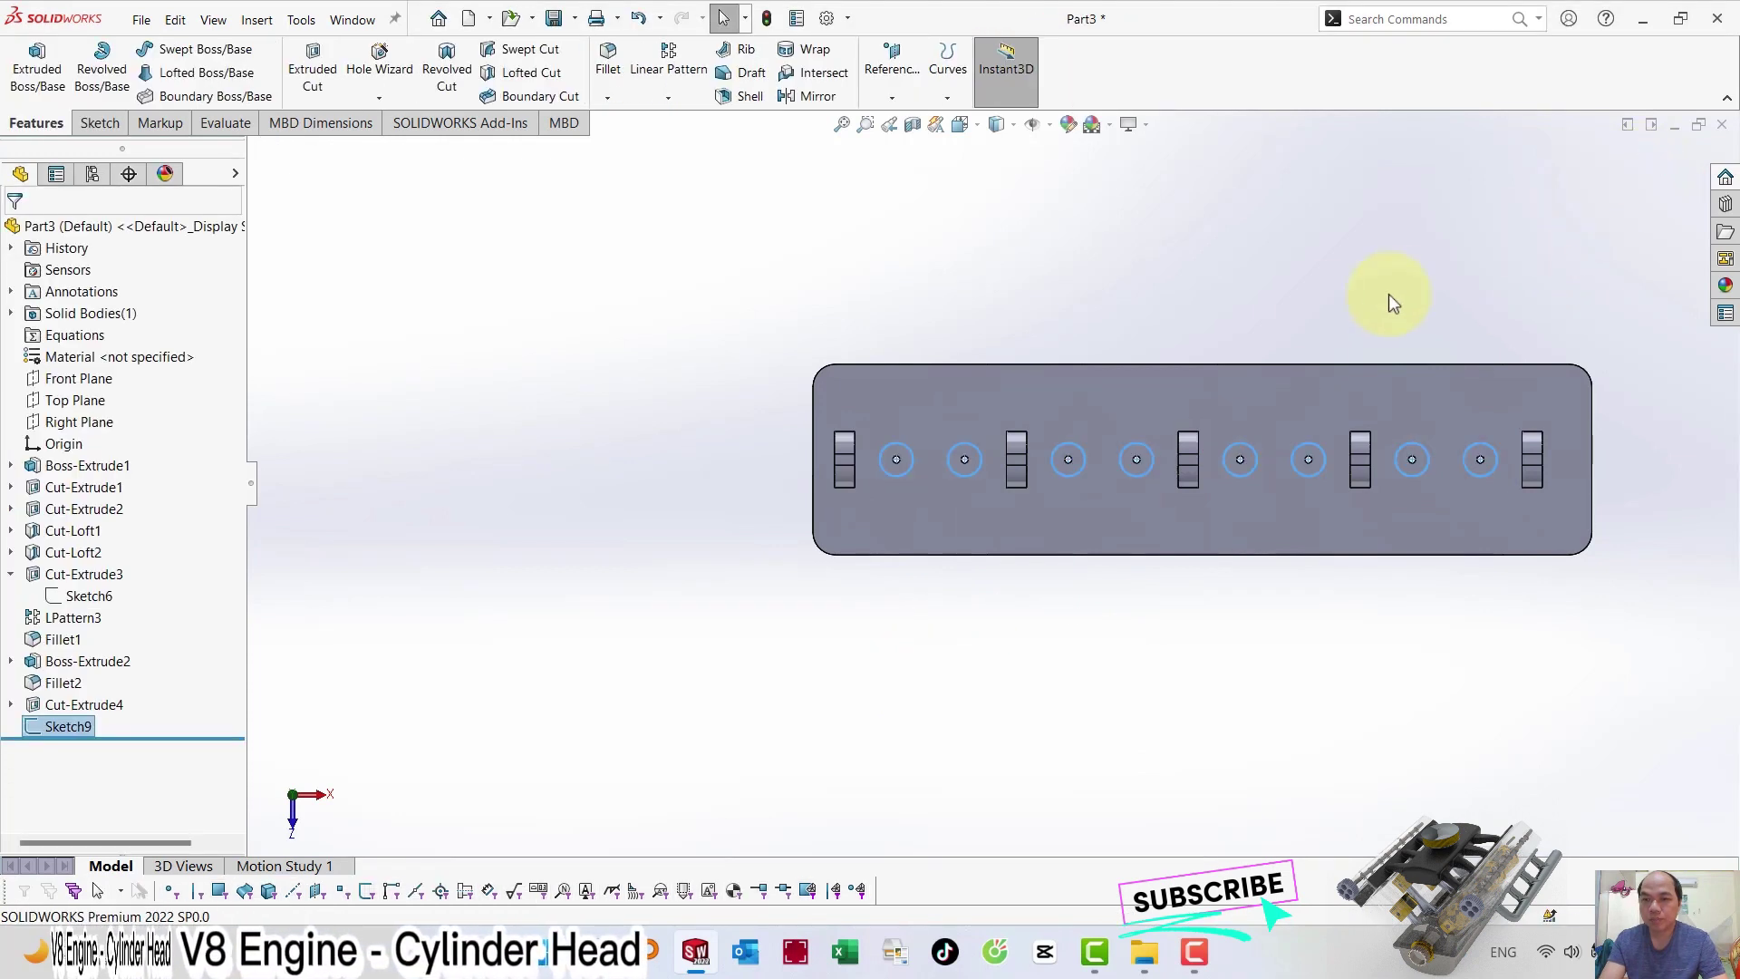
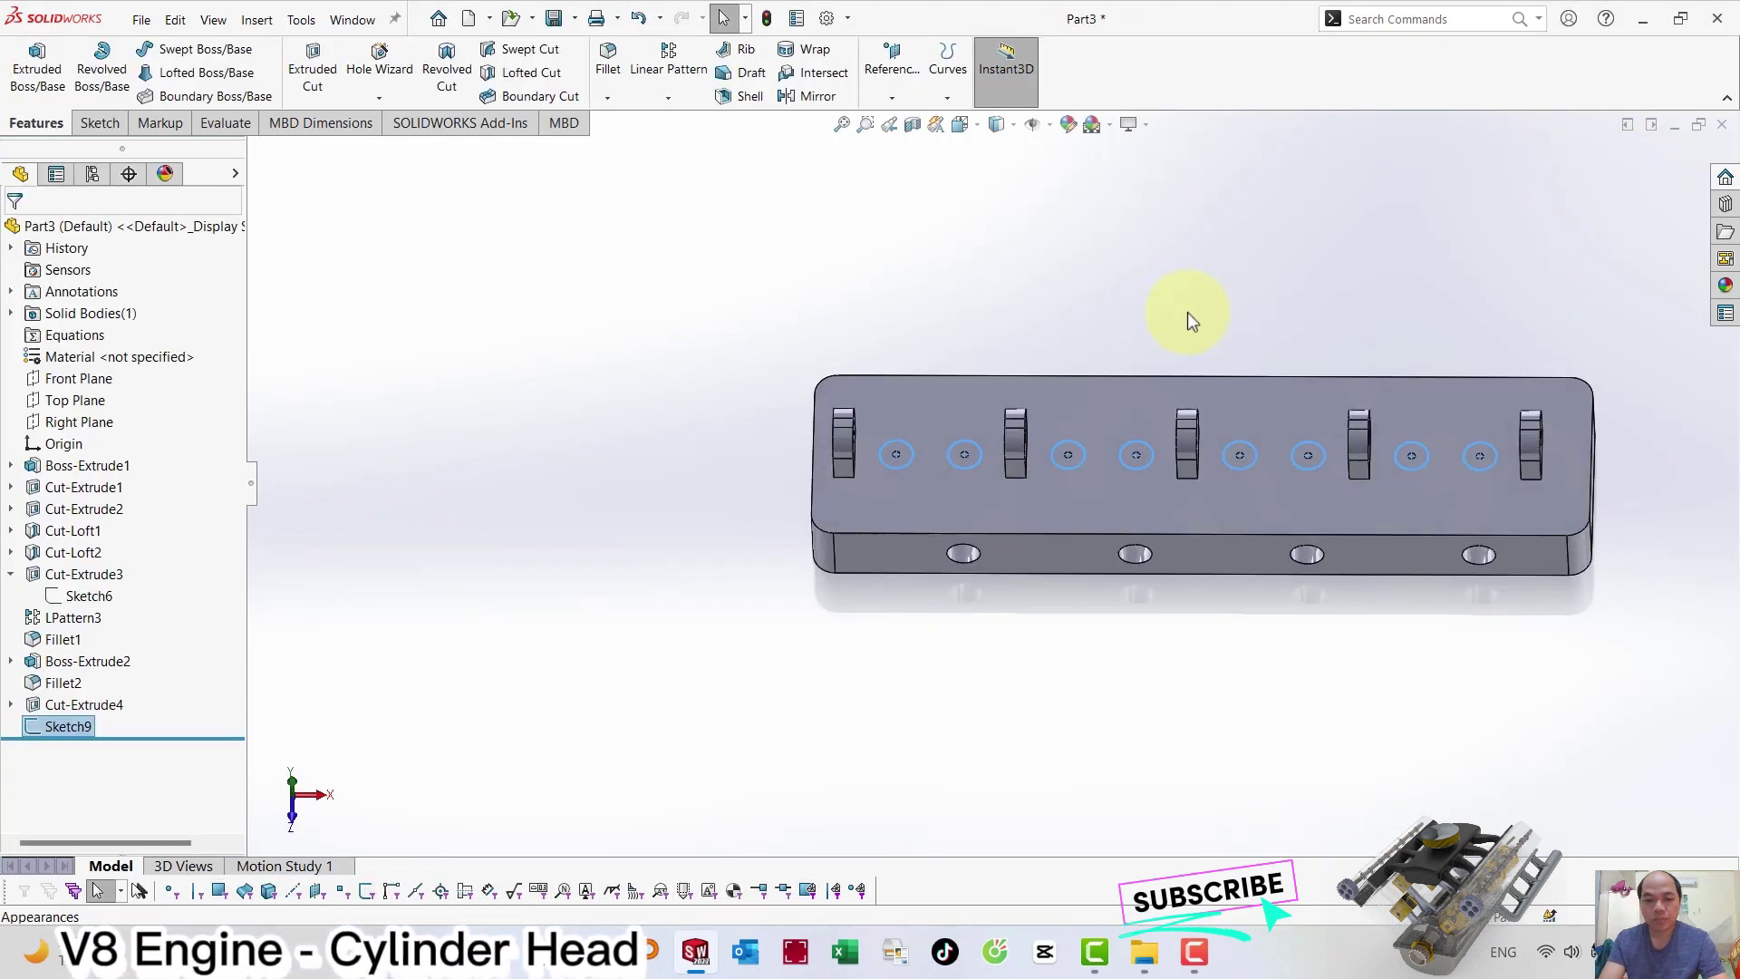
Cut the row of eight top-face circles as a 10 mm Blind extruded cut.
click(312, 69)
click(80, 363)
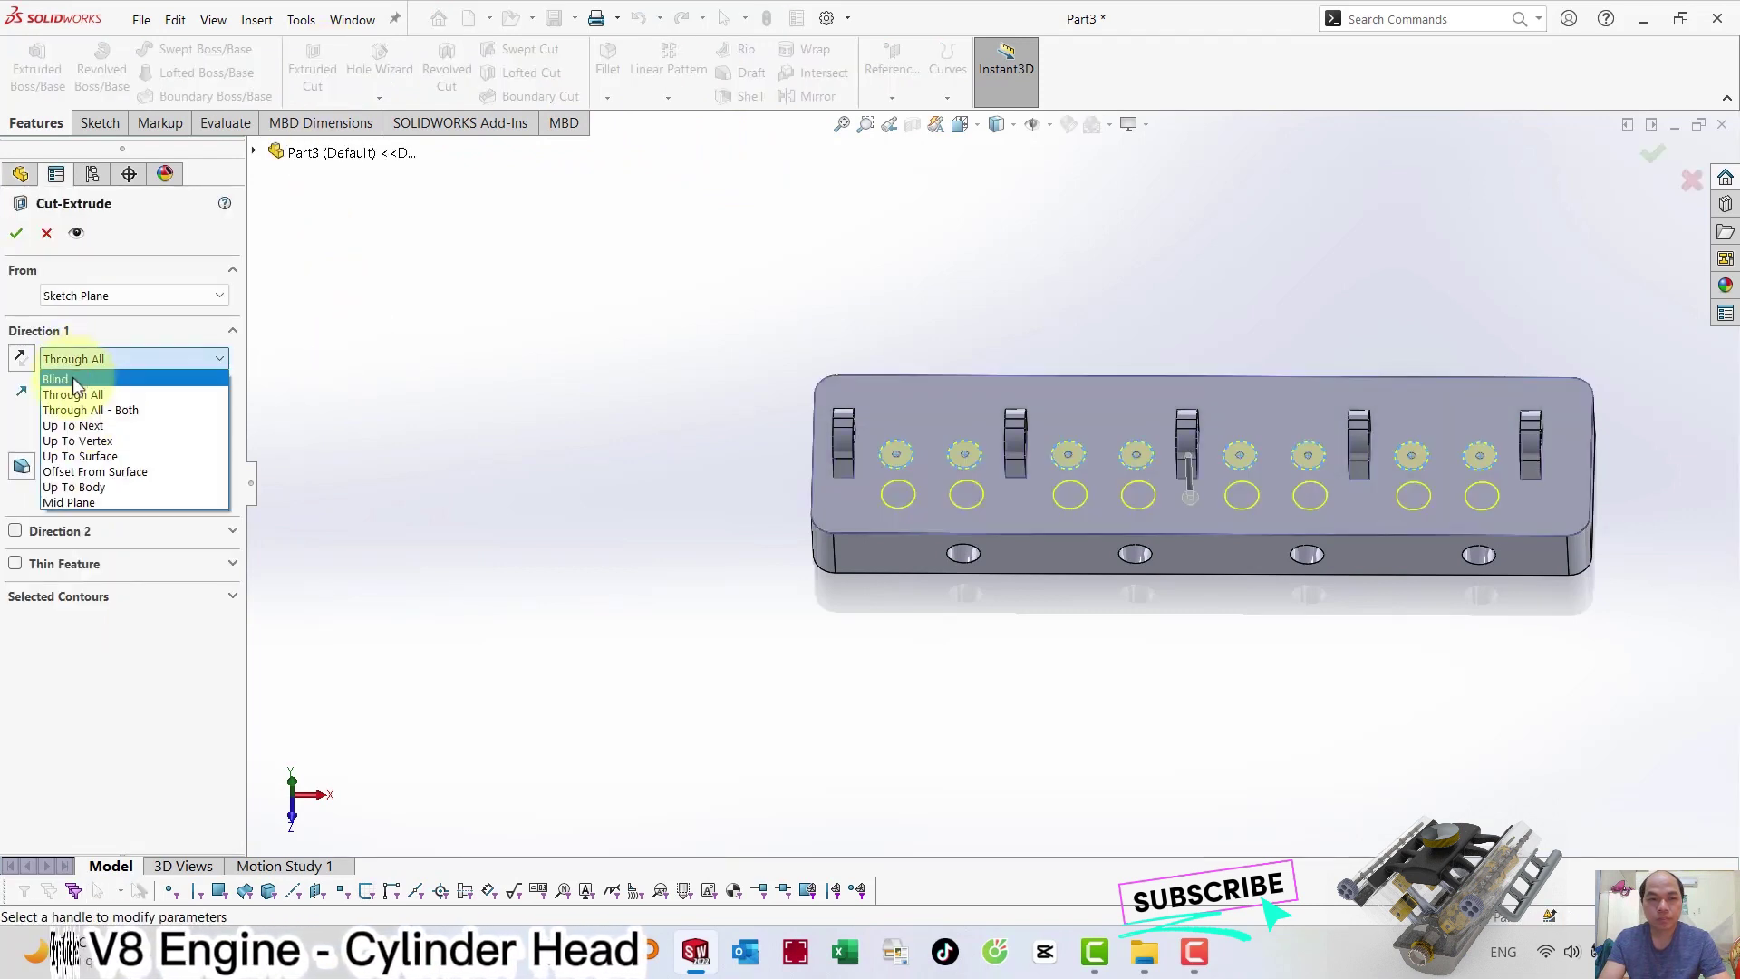
text(10)
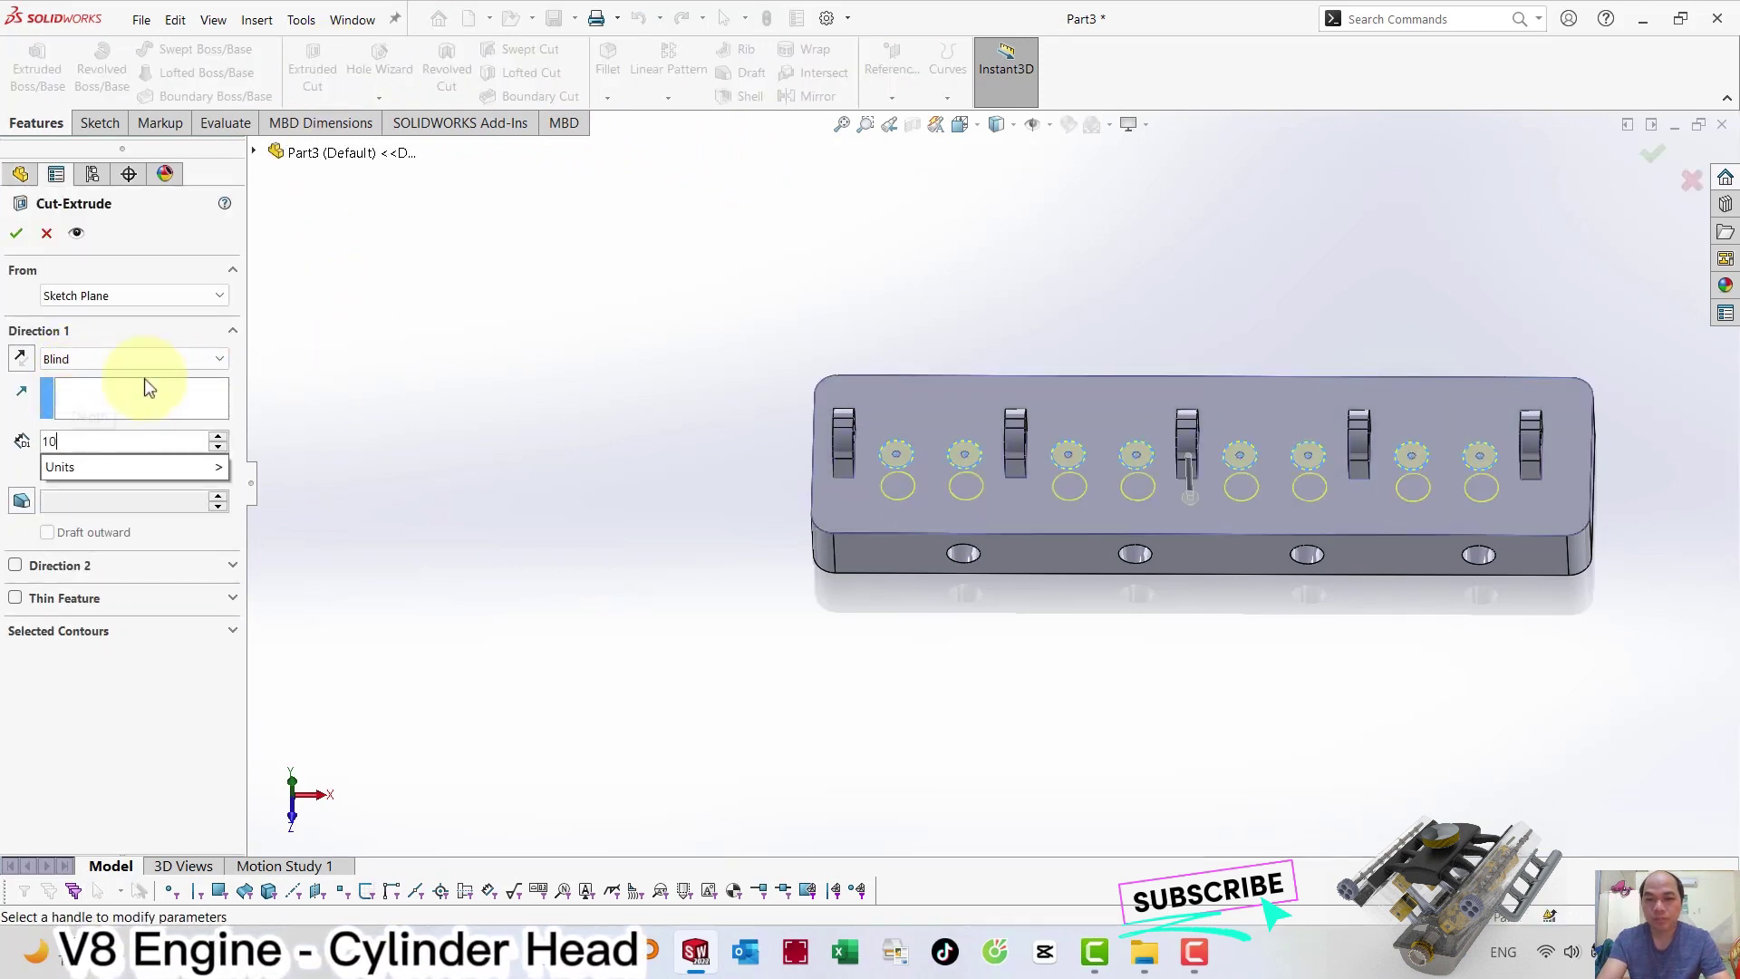
key(Return)
key(Return)
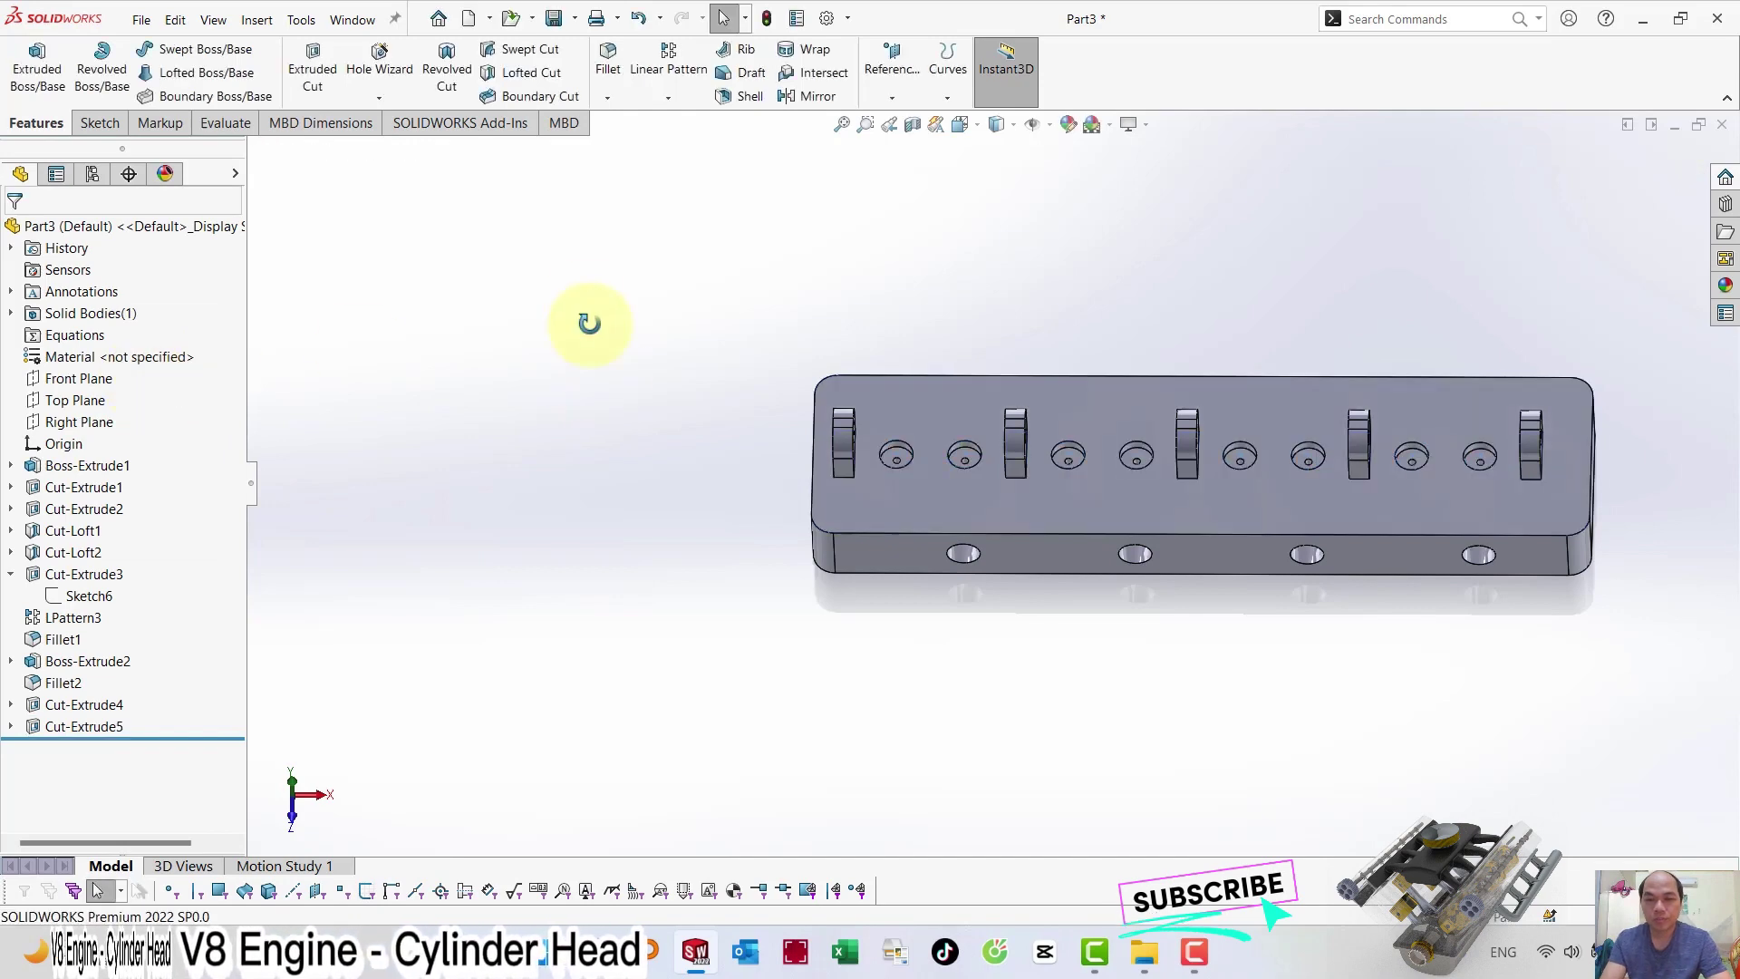
mouse_move(590, 323)
middle_down()
mouse_move(486, 323)
mouse_move(547, 356)
middle_up()
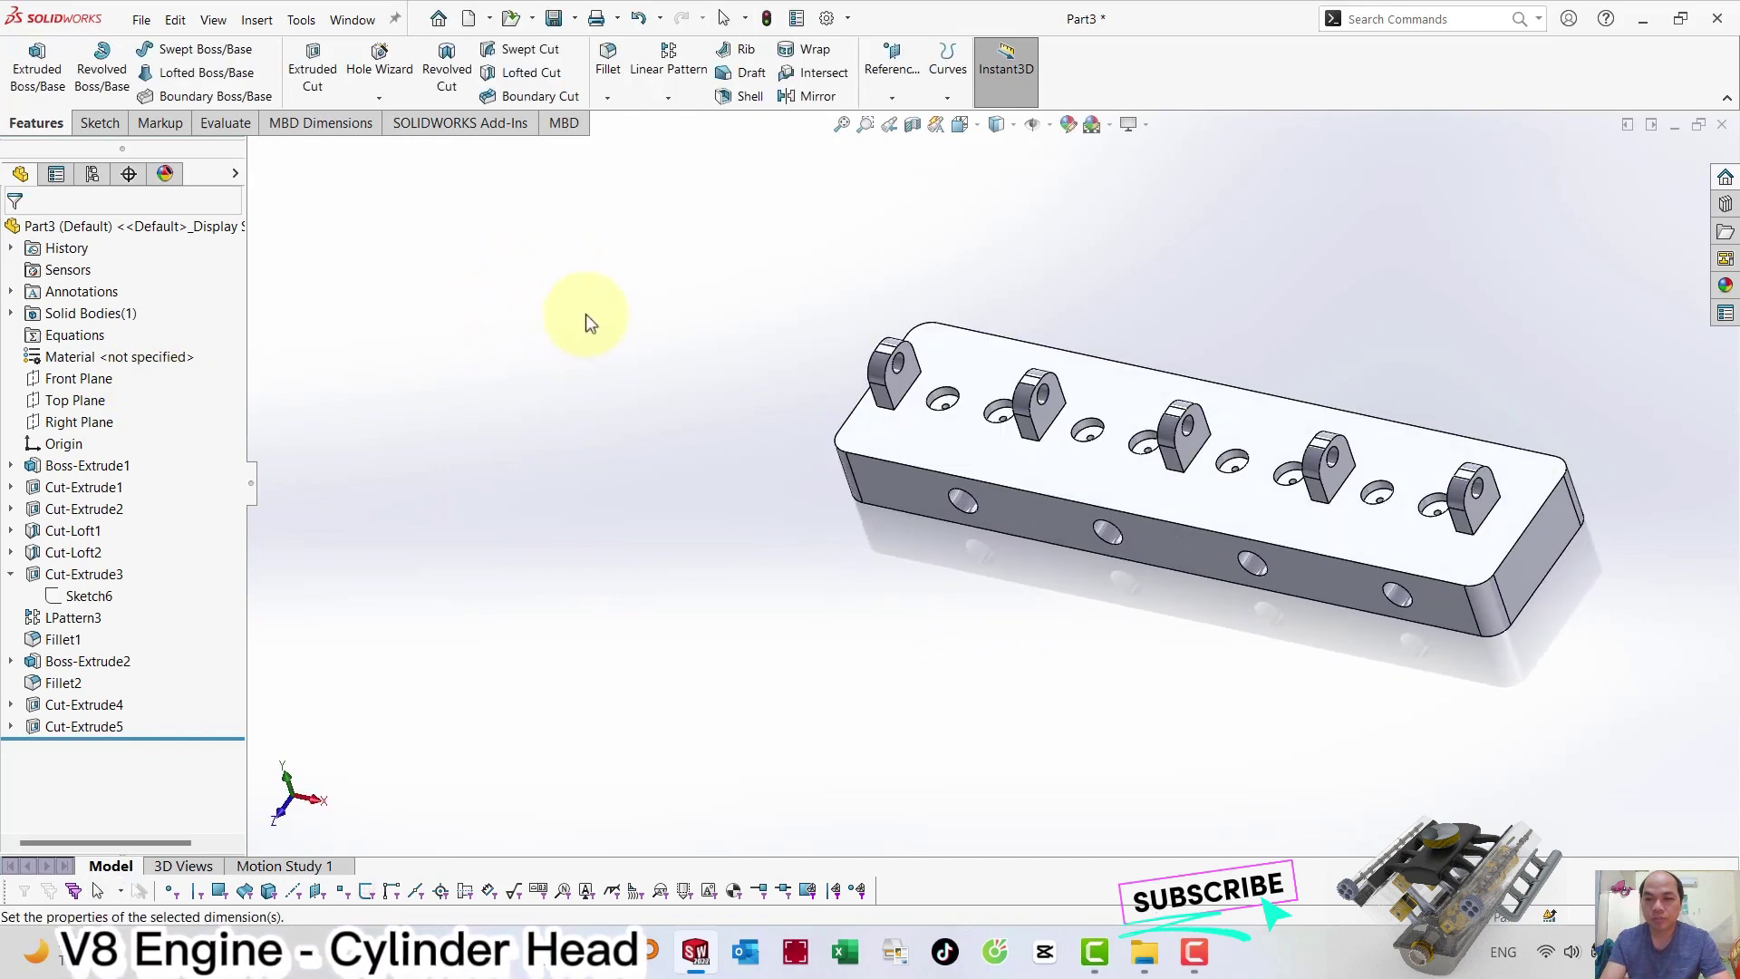
Start a sketch on the block's top face and draw a circle near its front-left corner.
click(1012, 465)
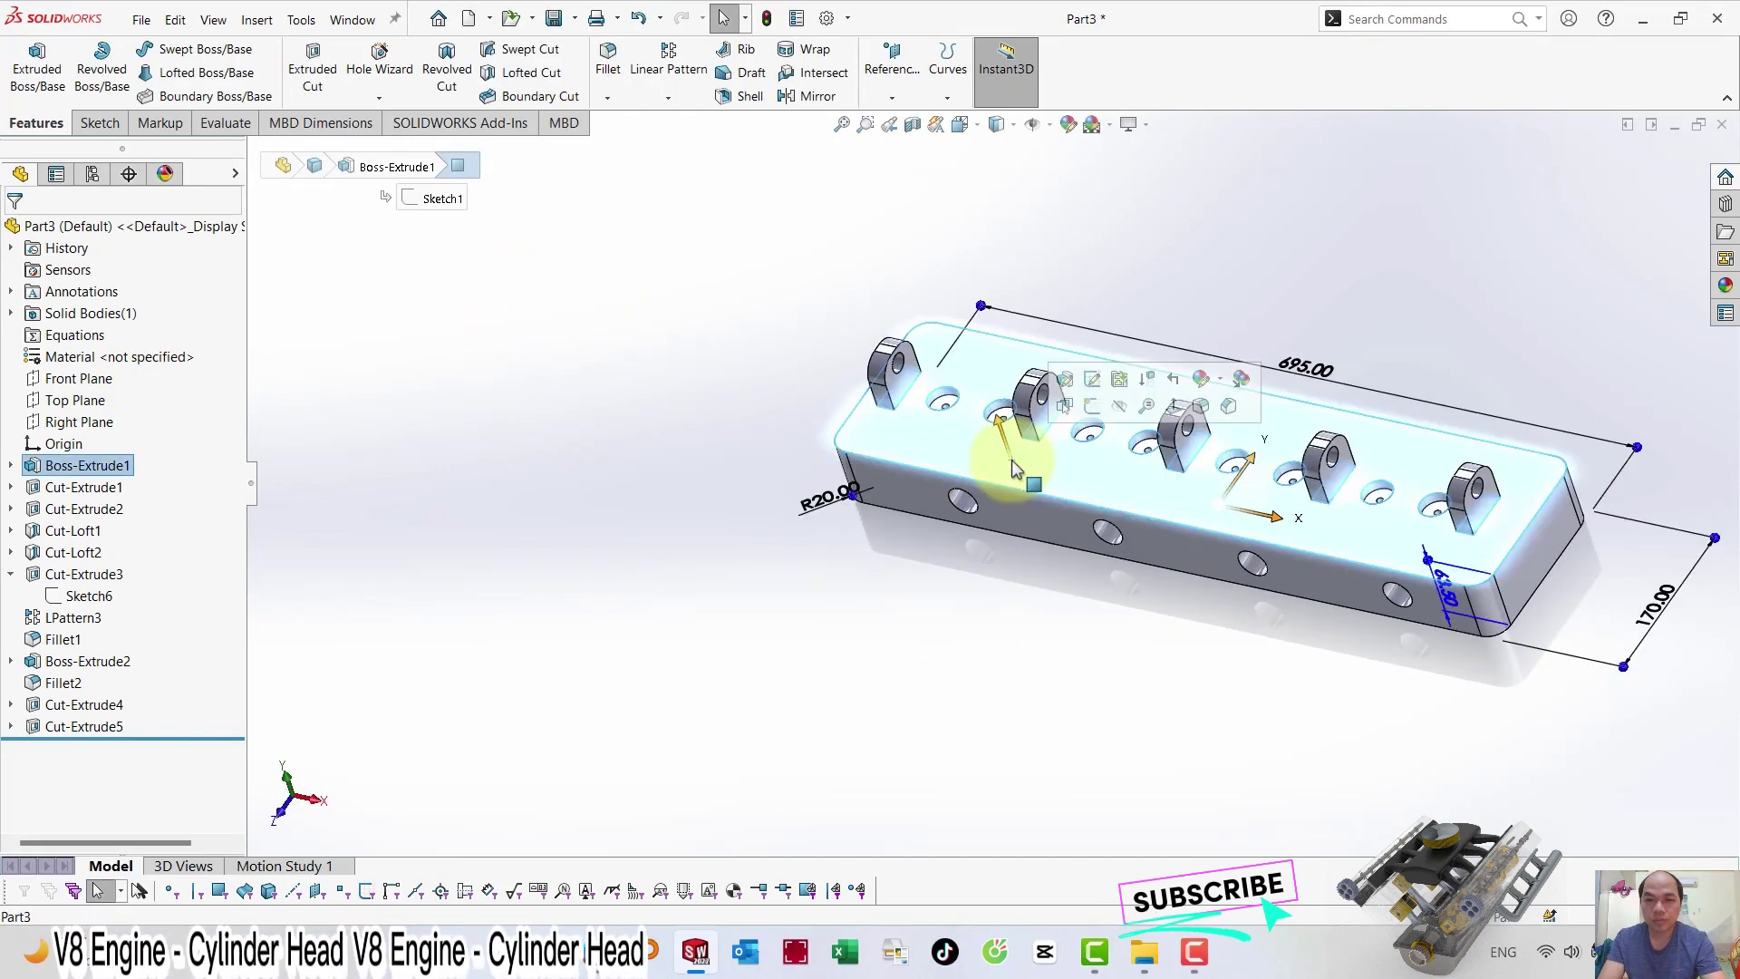
click(1091, 406)
click(556, 525)
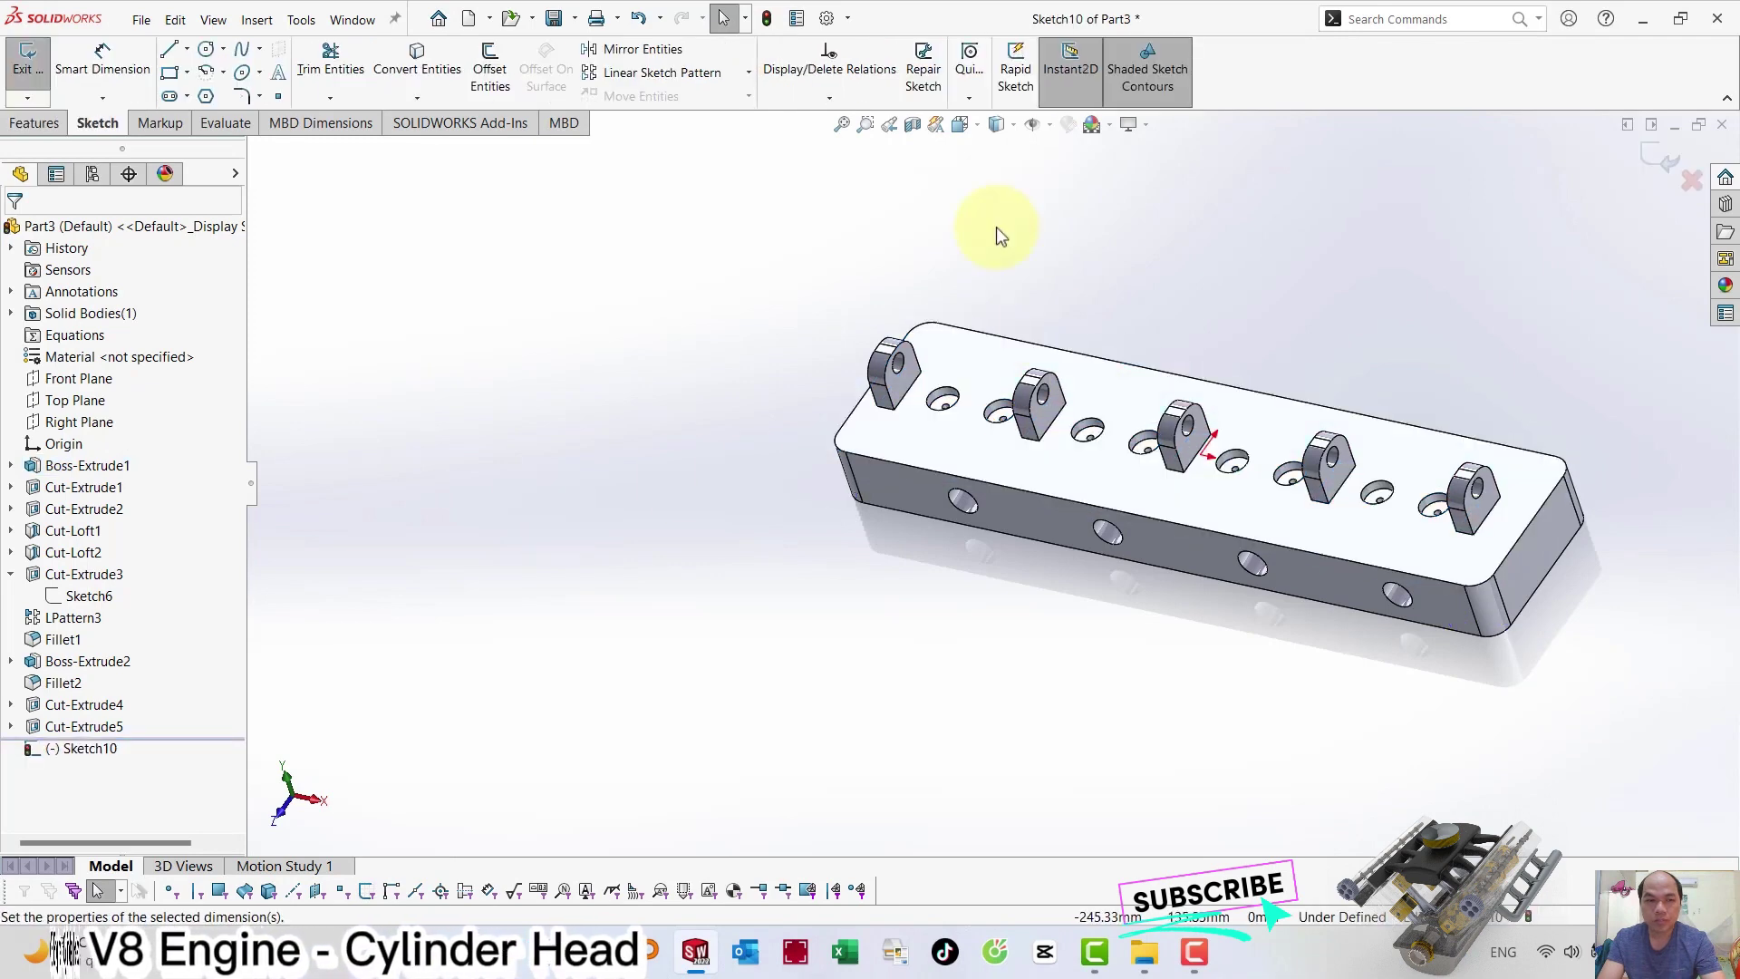
scroll(743, 512, down, 2)
scroll(915, 539, down, 2)
right_drag(870, 540, 863, 536)
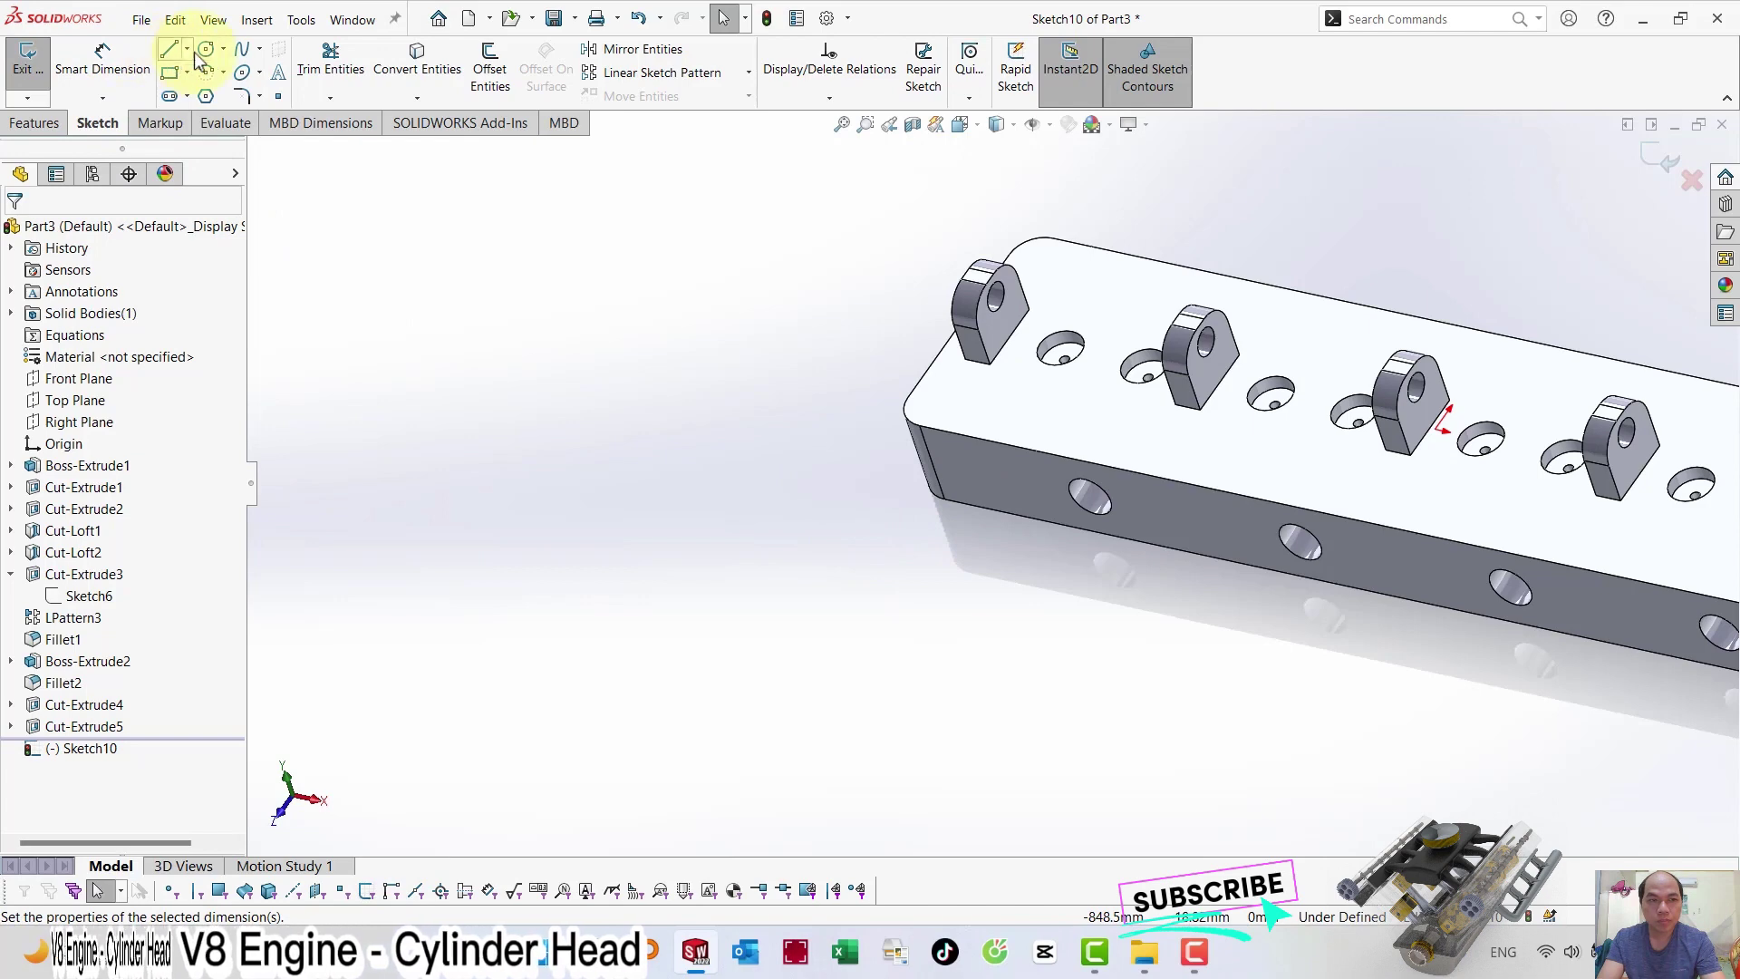
click(1072, 408)
Dimension the new circle's diameter to 15 mm.
click(100, 57)
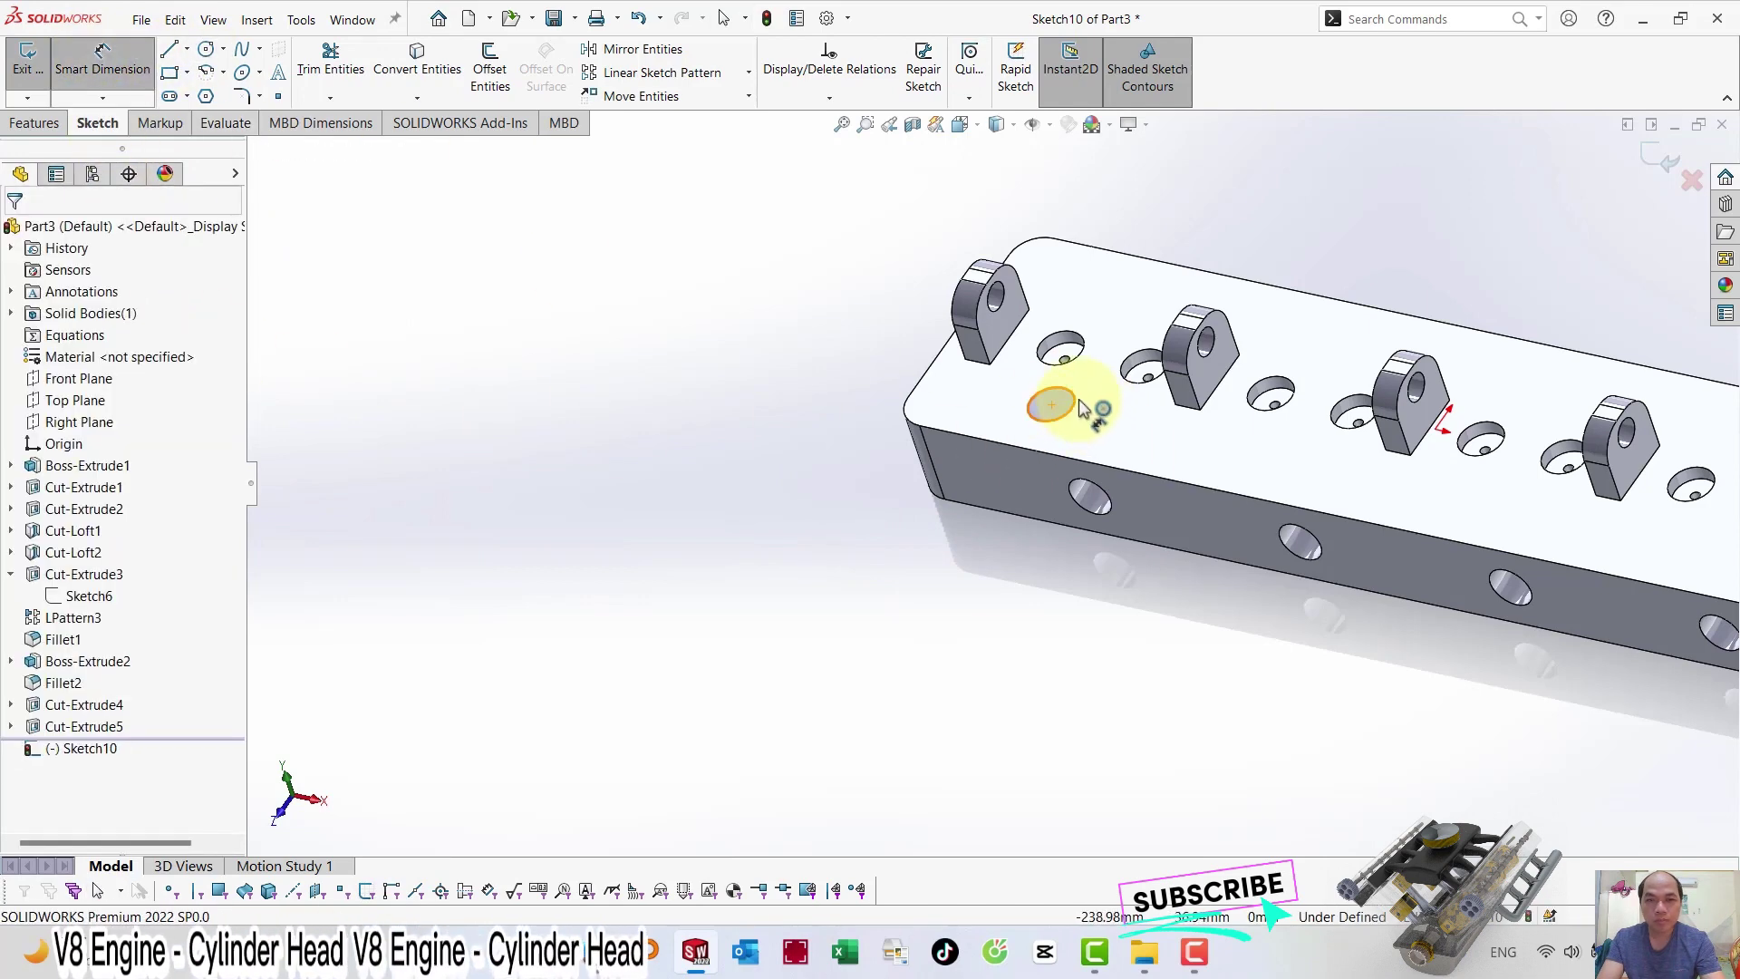
click(1076, 406)
click(1112, 418)
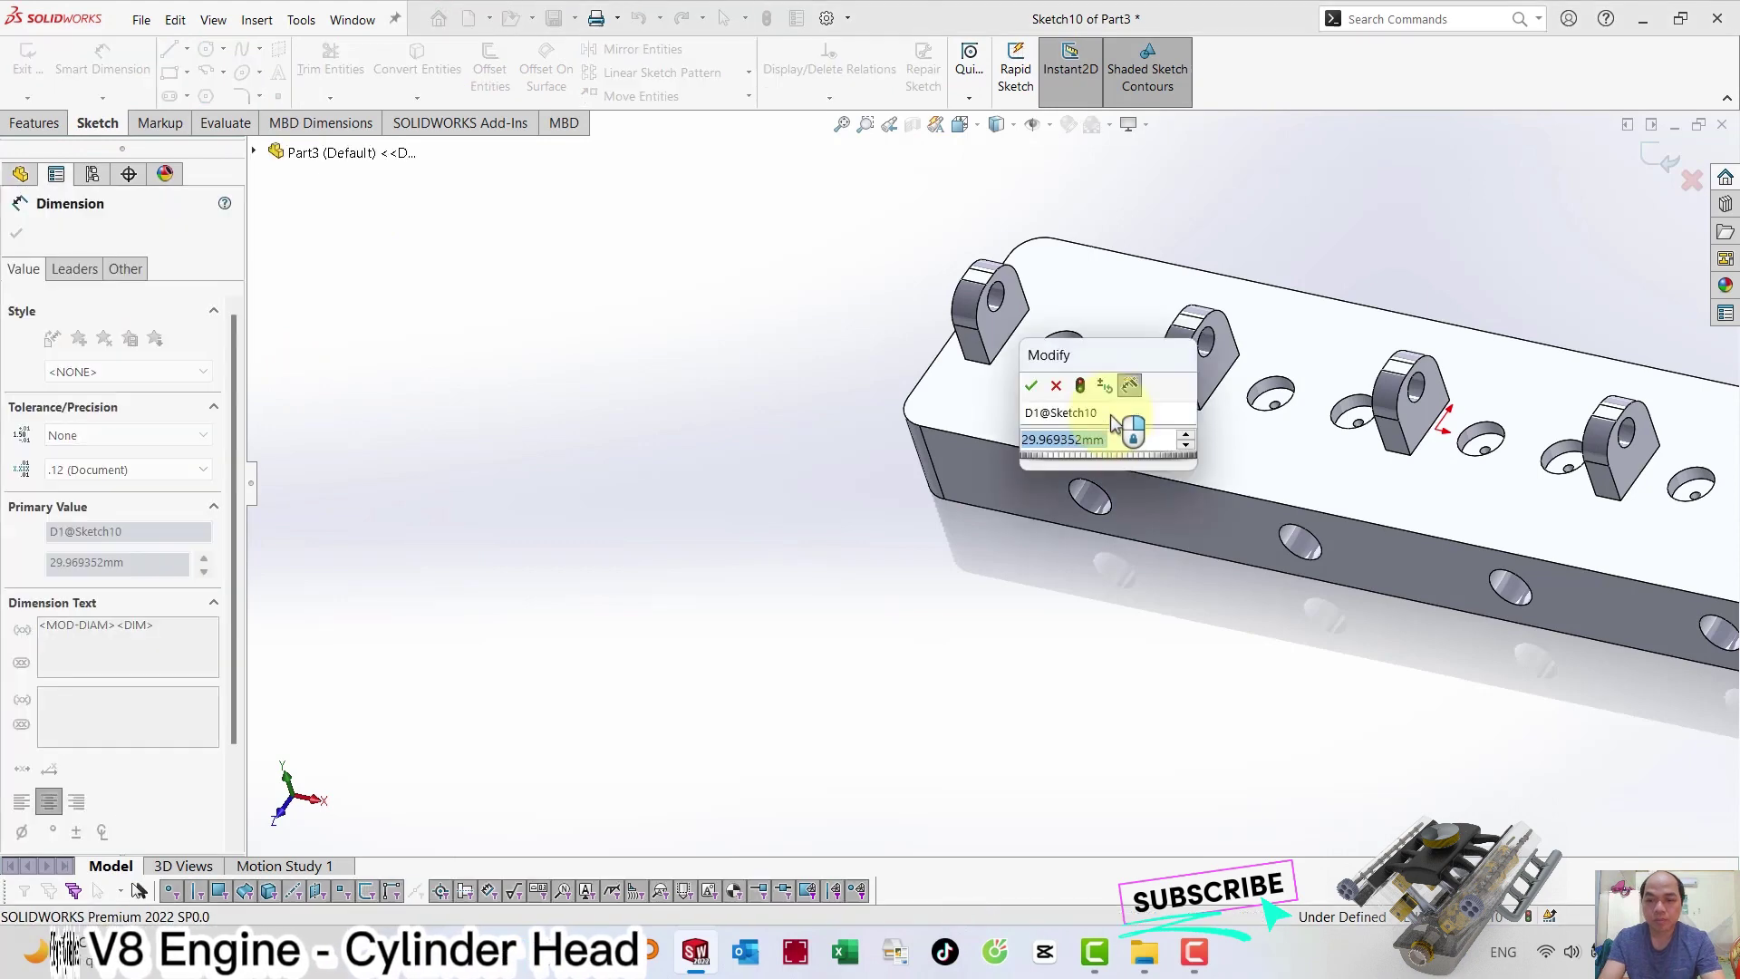
text(15)
key(Return)
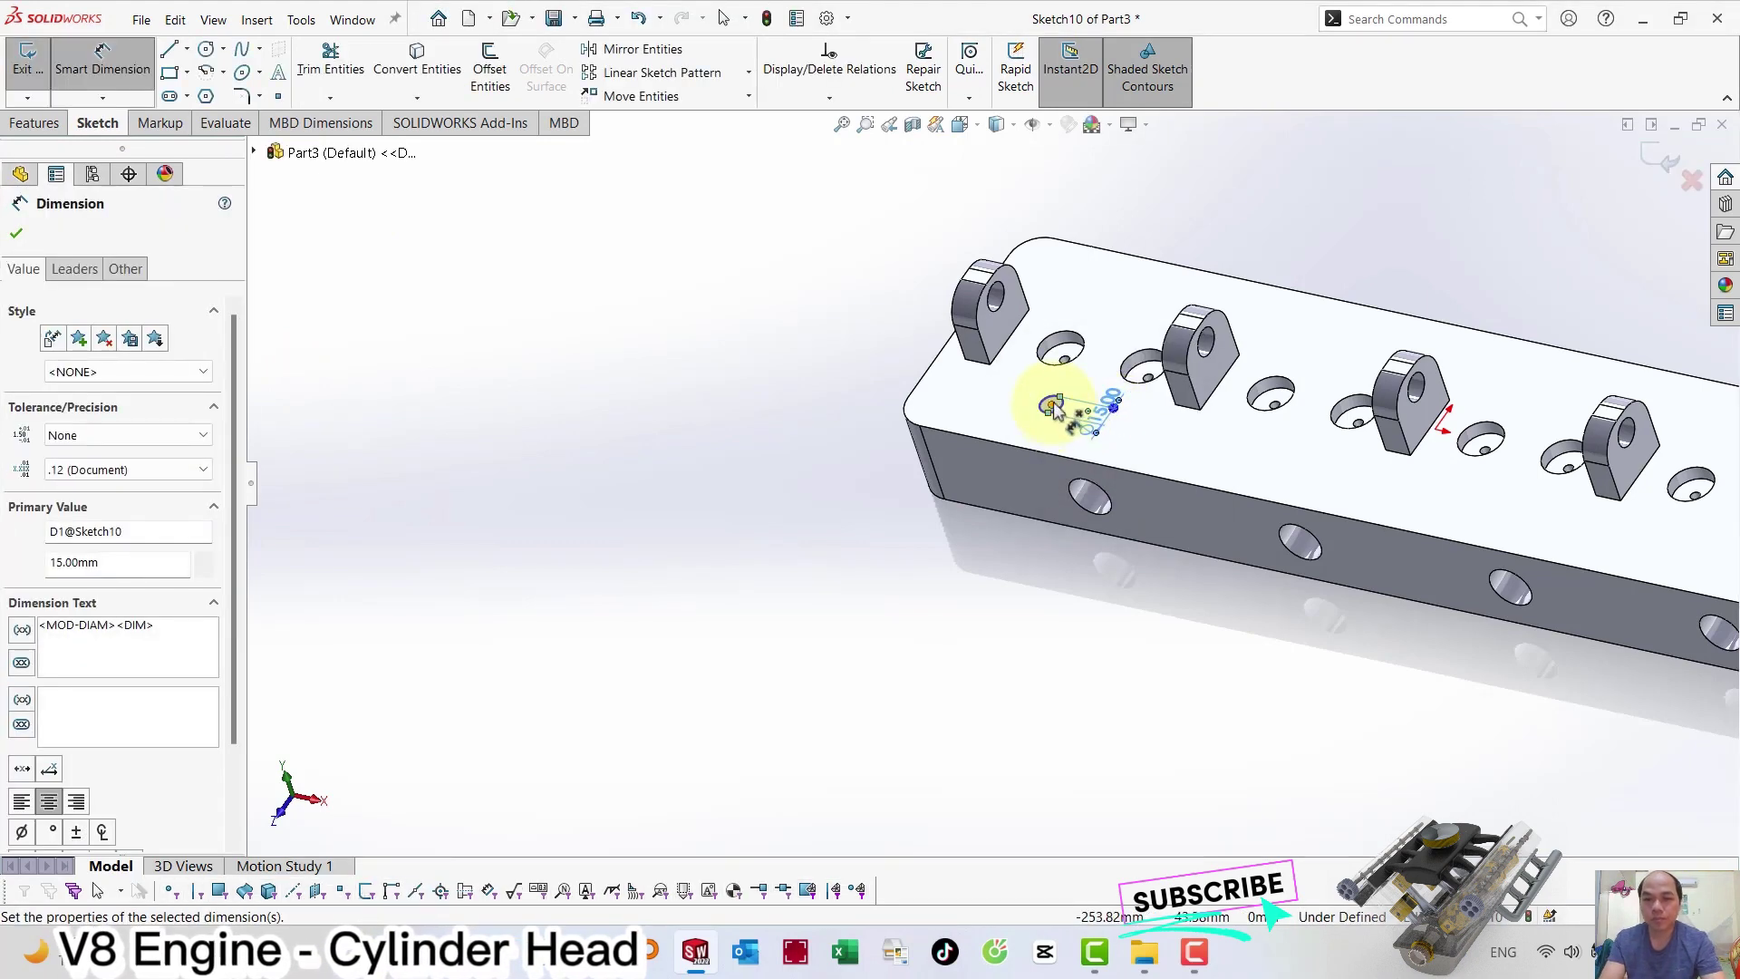
Locate the circle 42.5 mm from the front edge and 102 mm from the left edge.
click(1051, 404)
click(1031, 450)
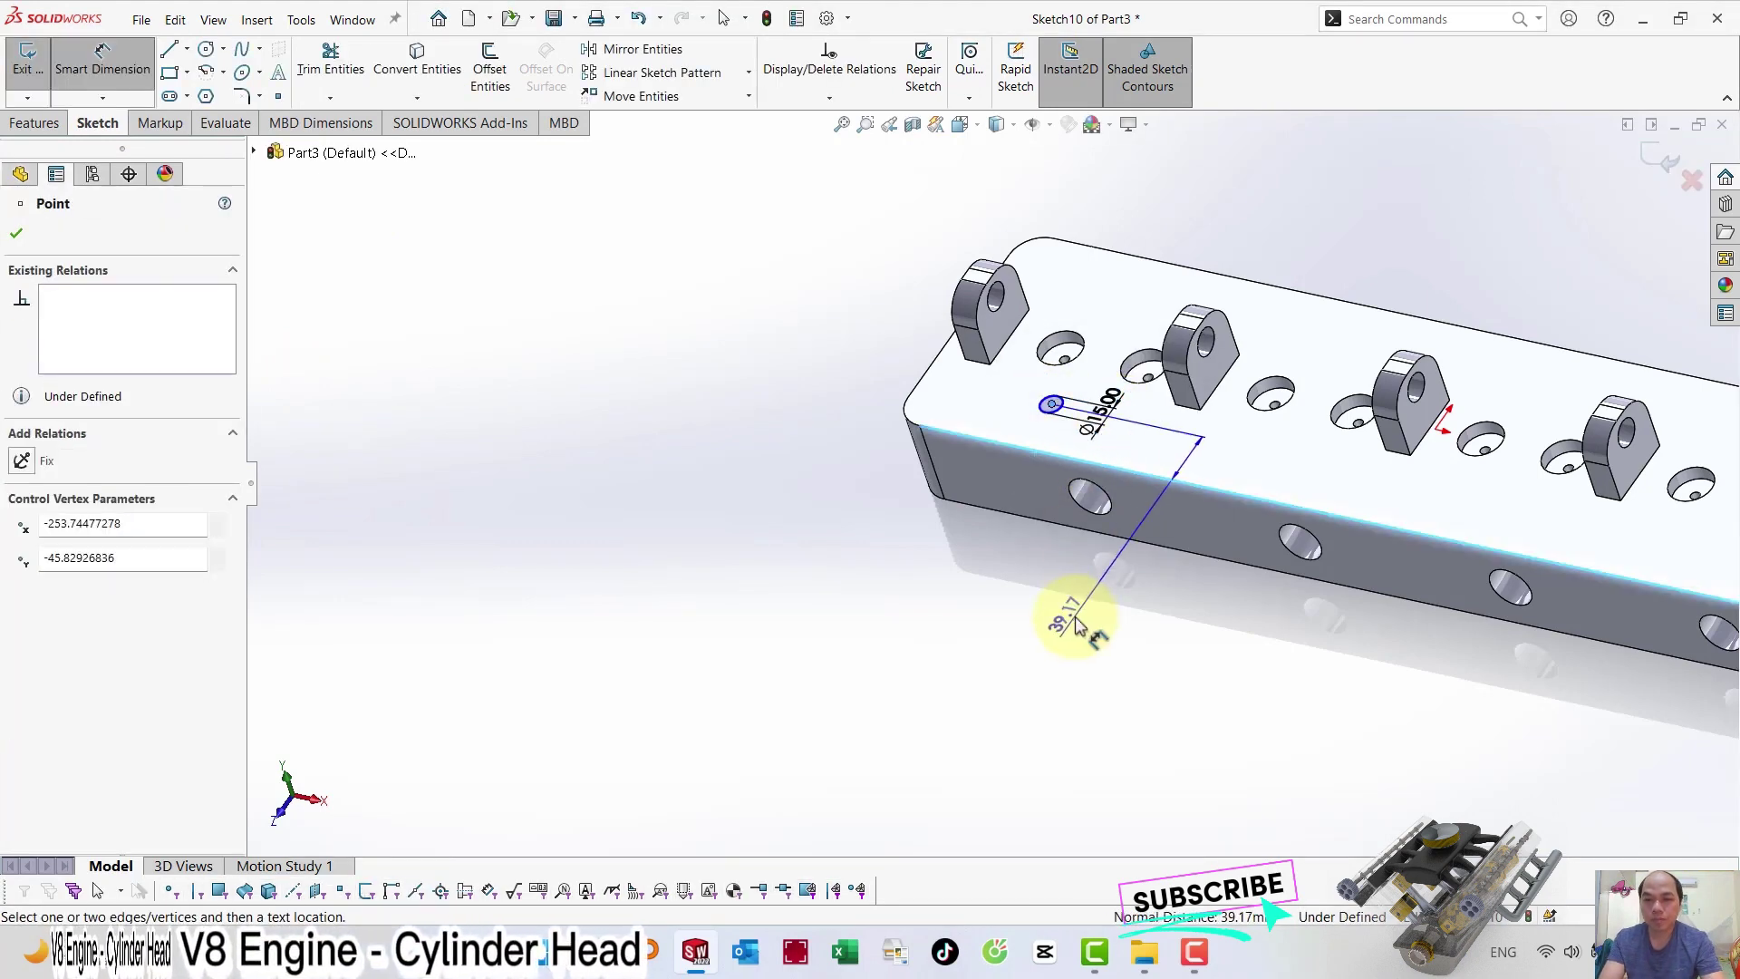
click(1075, 616)
text(42.5)
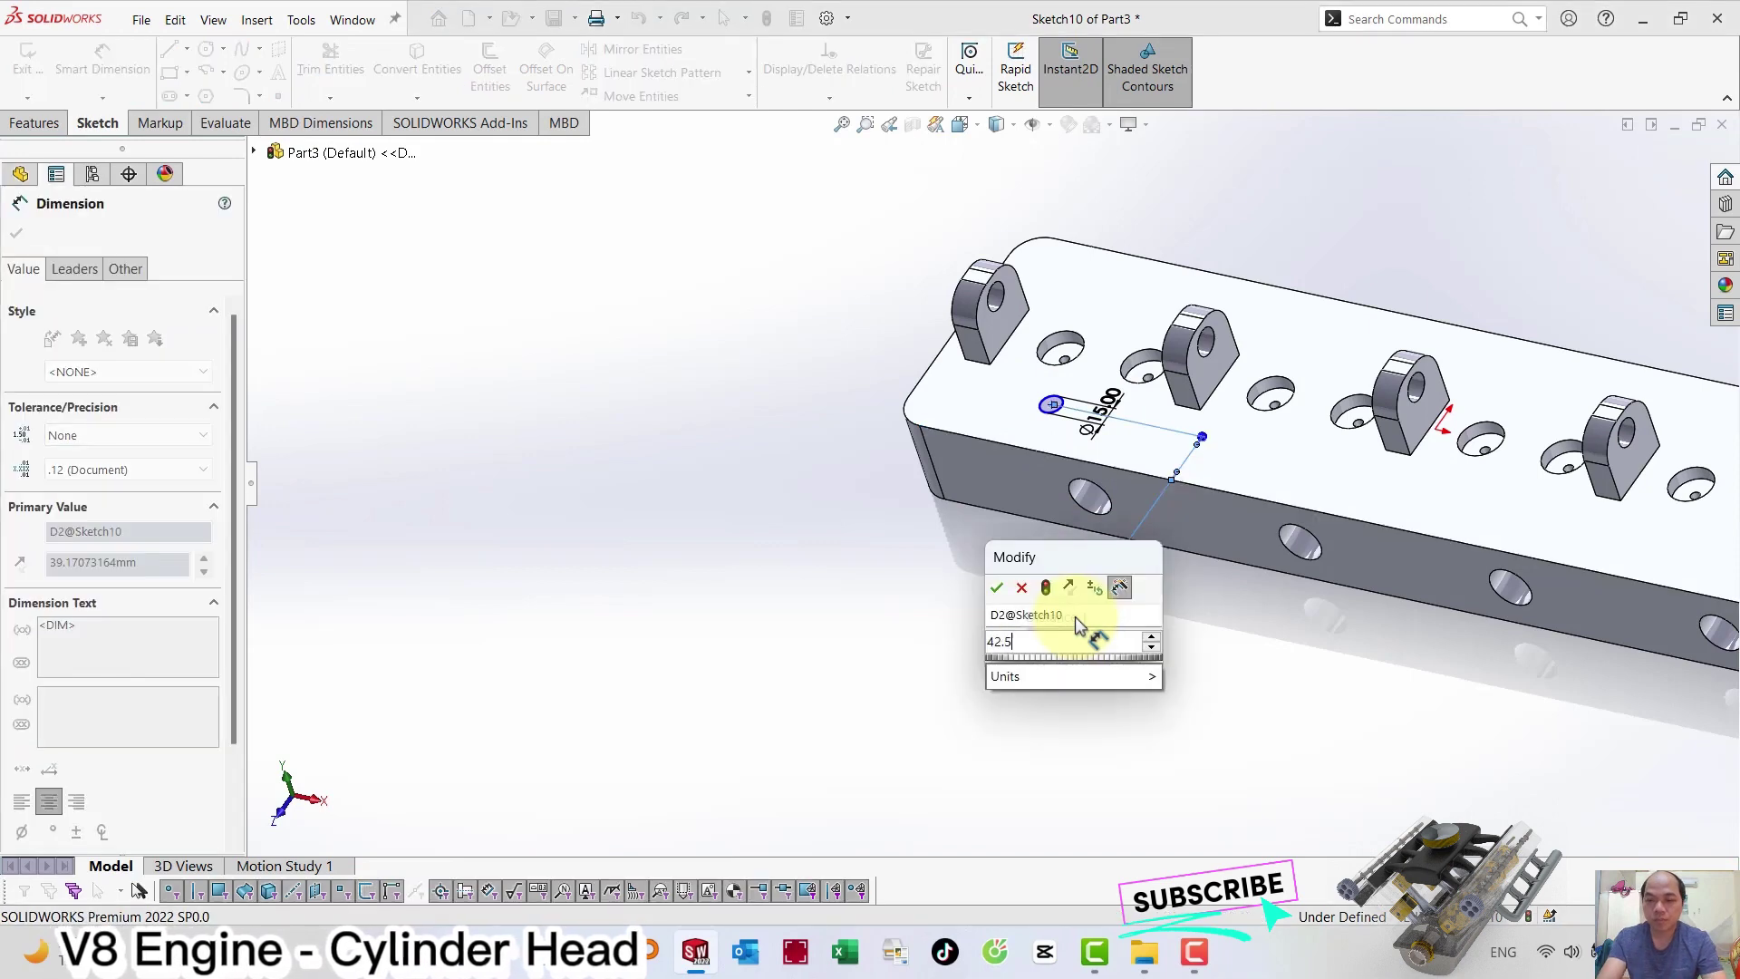
key(Return)
click(1051, 402)
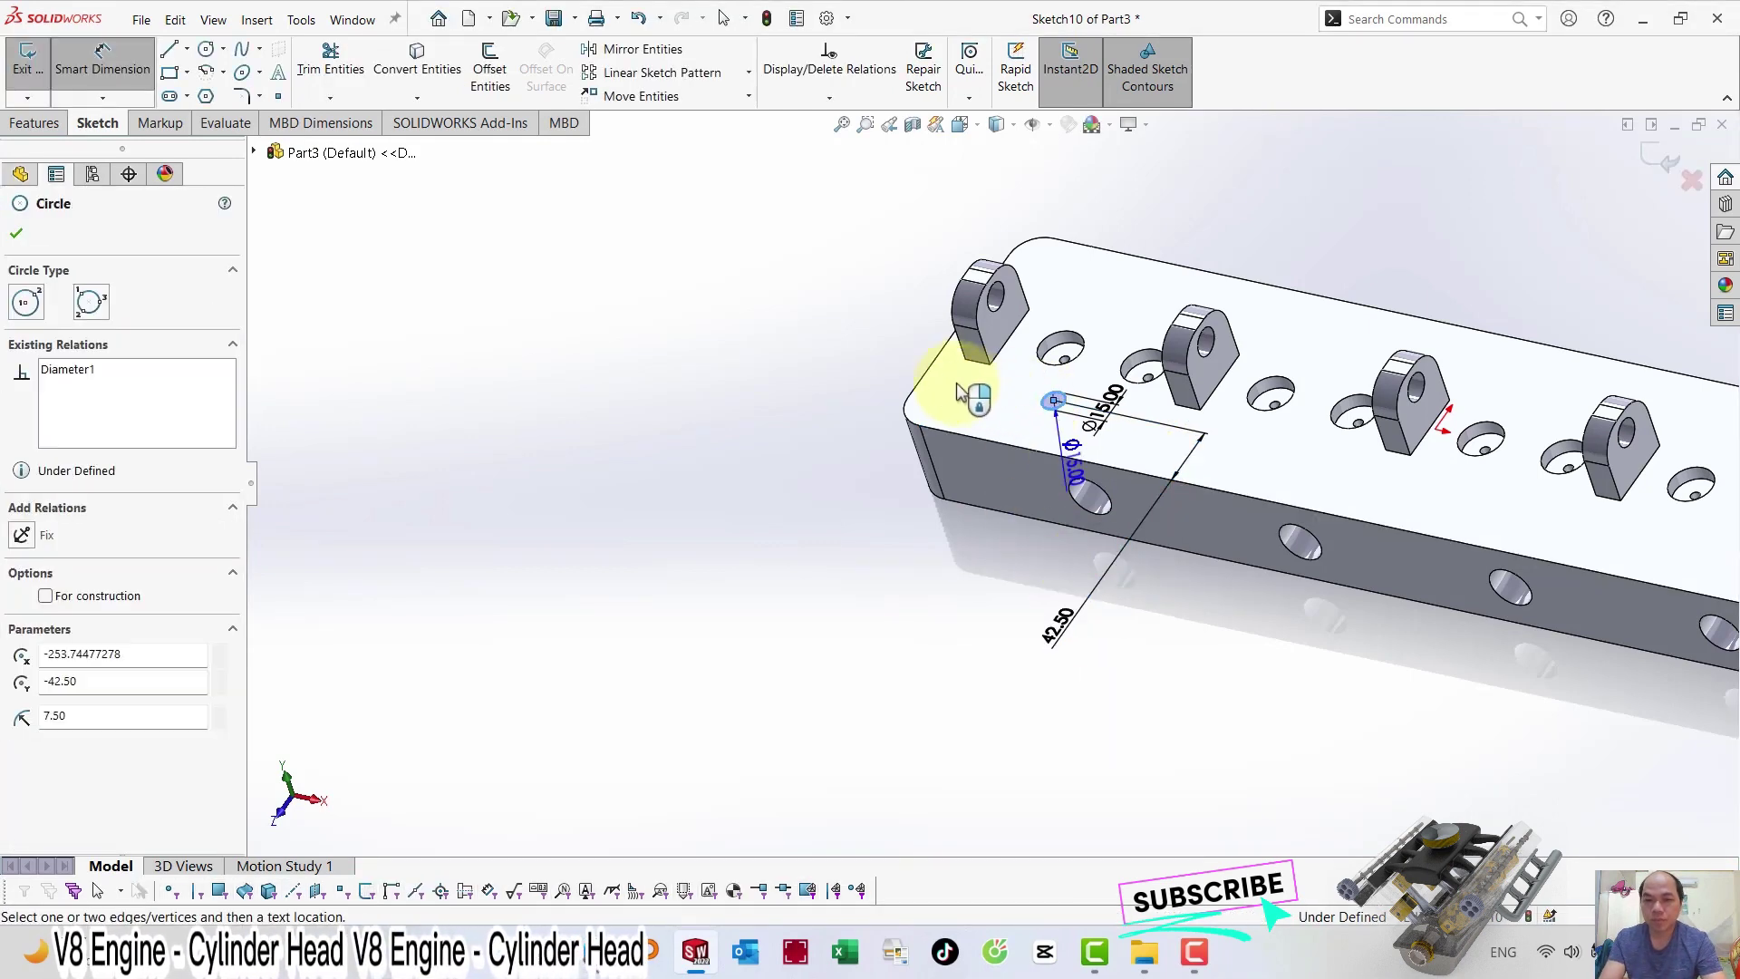
click(928, 370)
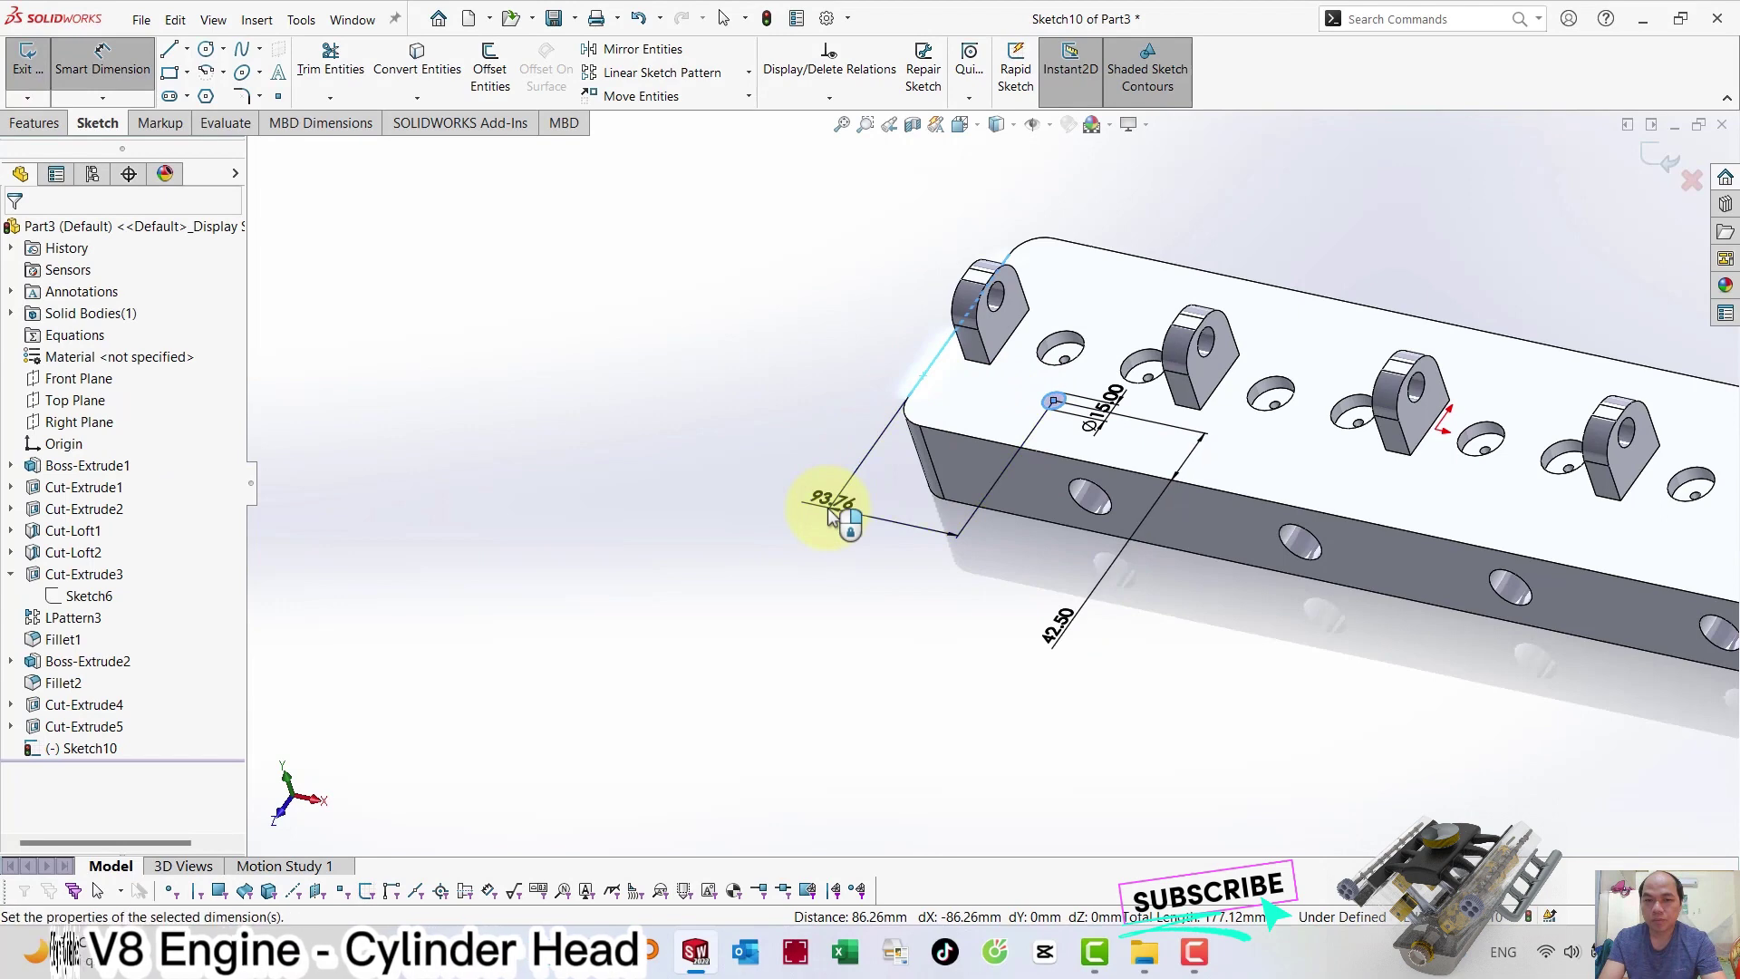
click(830, 514)
text(102)
key(Return)
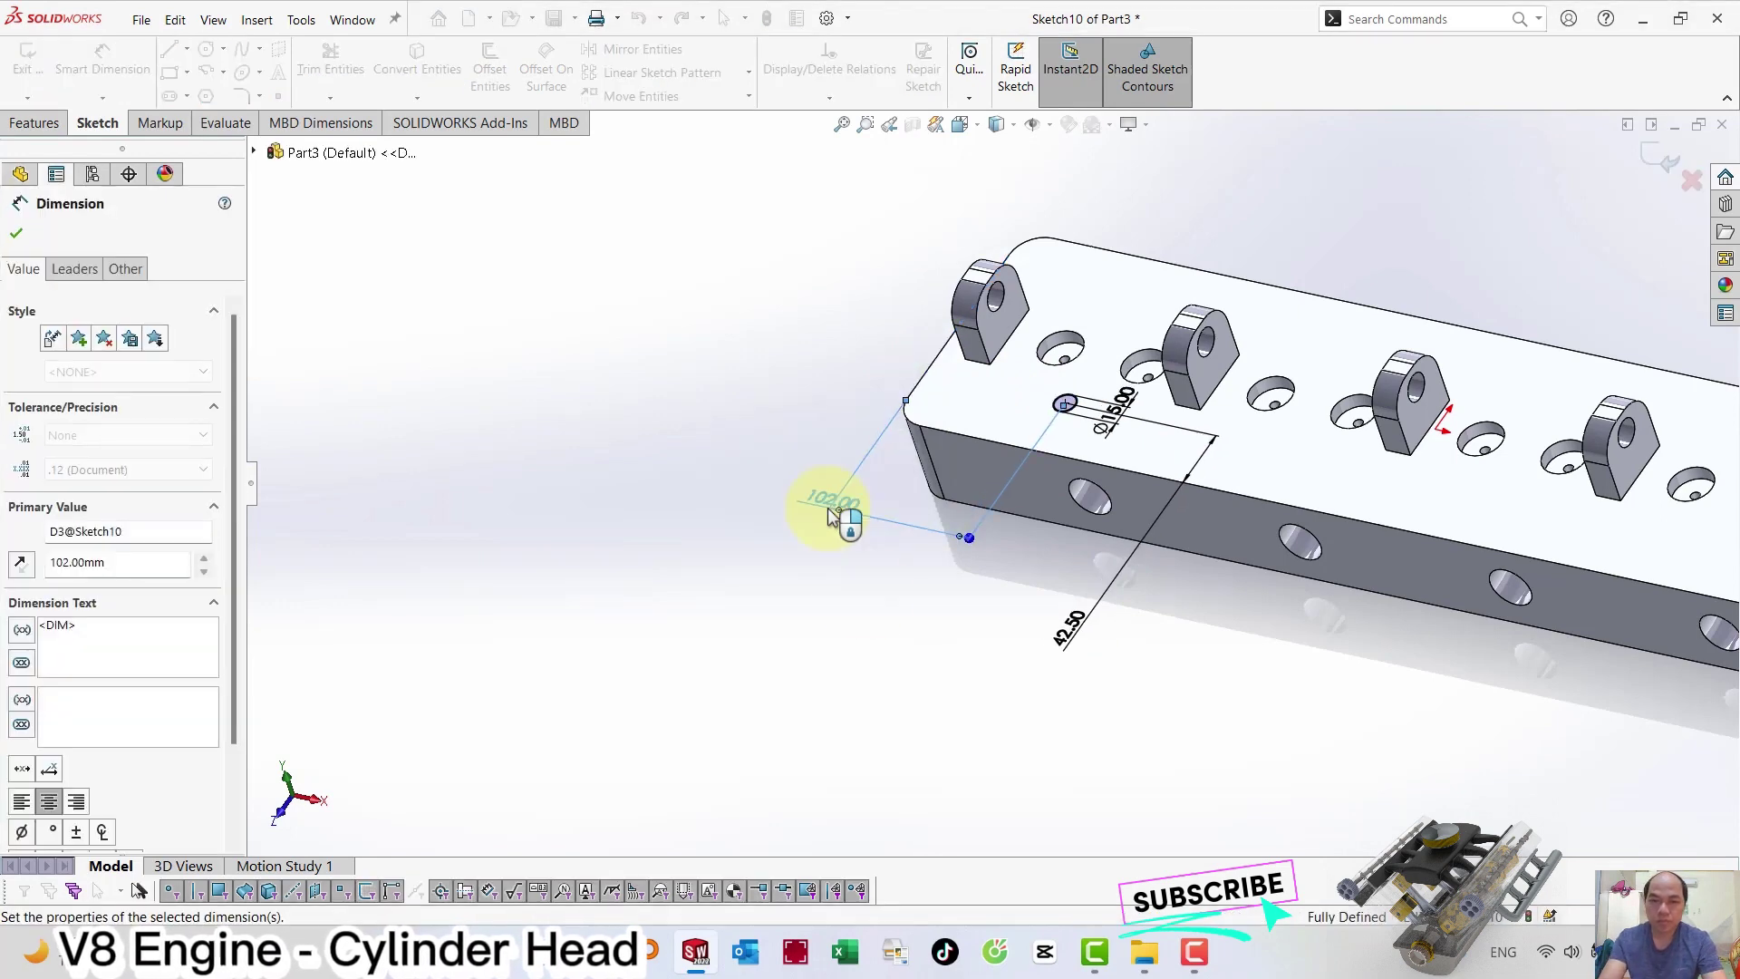
click(984, 618)
Exit the sketch and cut the Ø15 circle as a 55 mm Blind hole (Cut-Extrude6).
click(1642, 152)
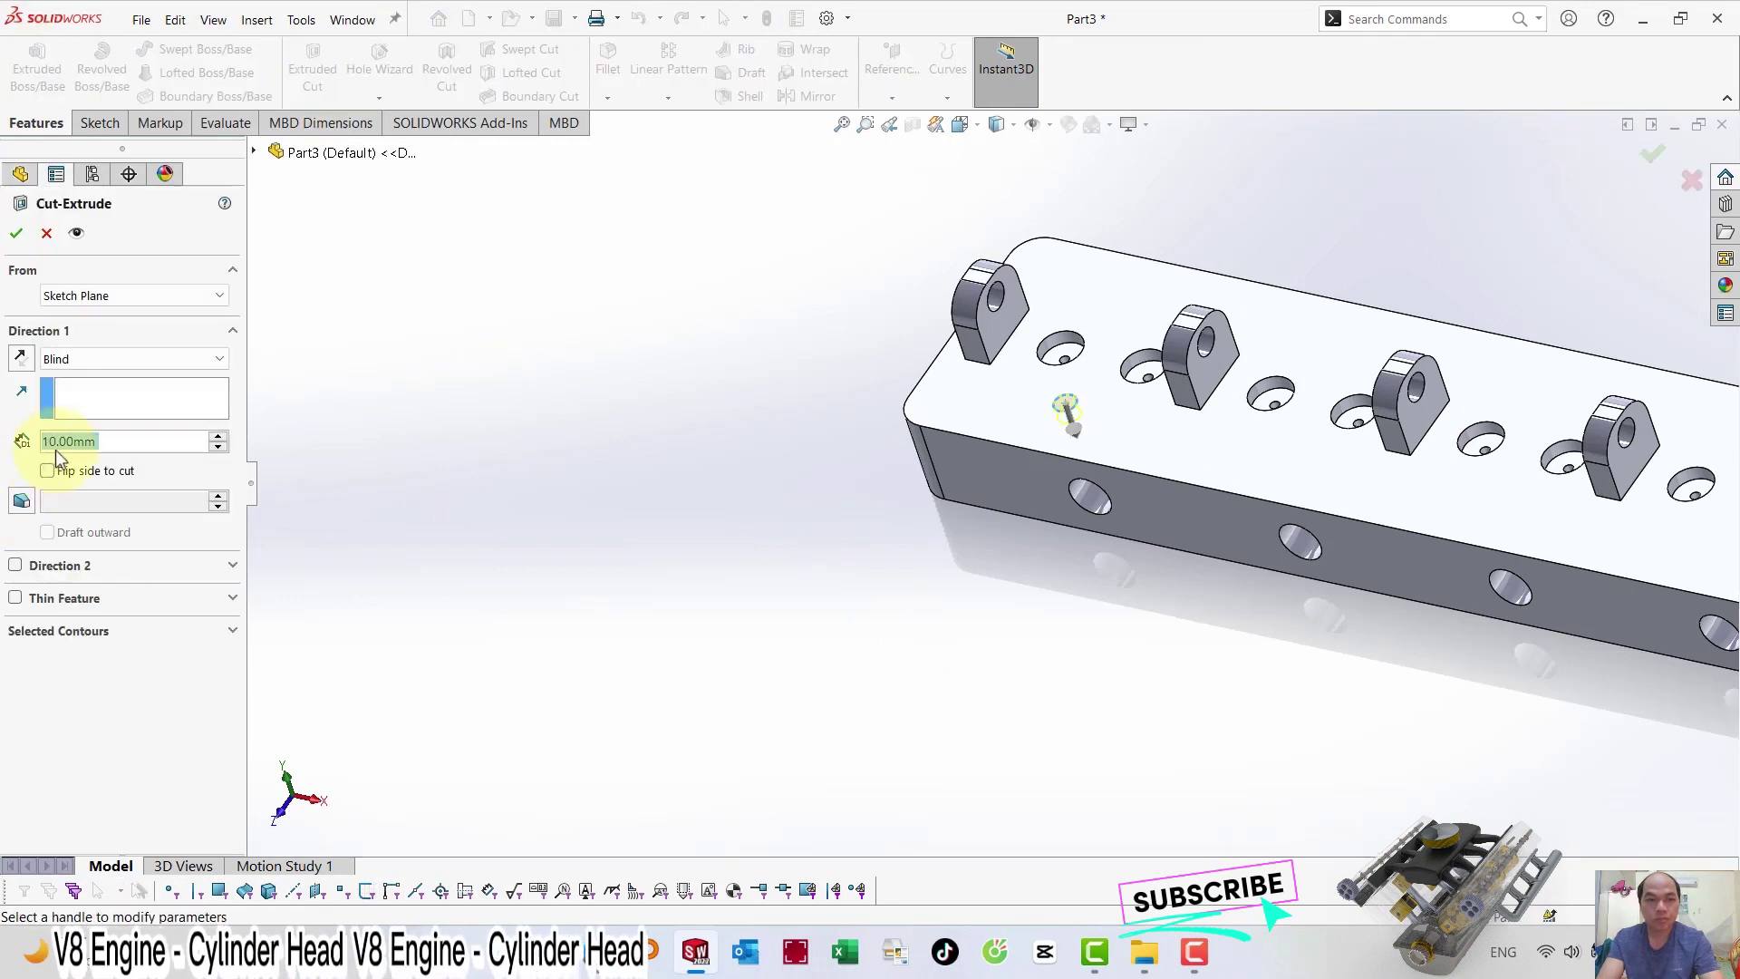
text(55)
key(Return)
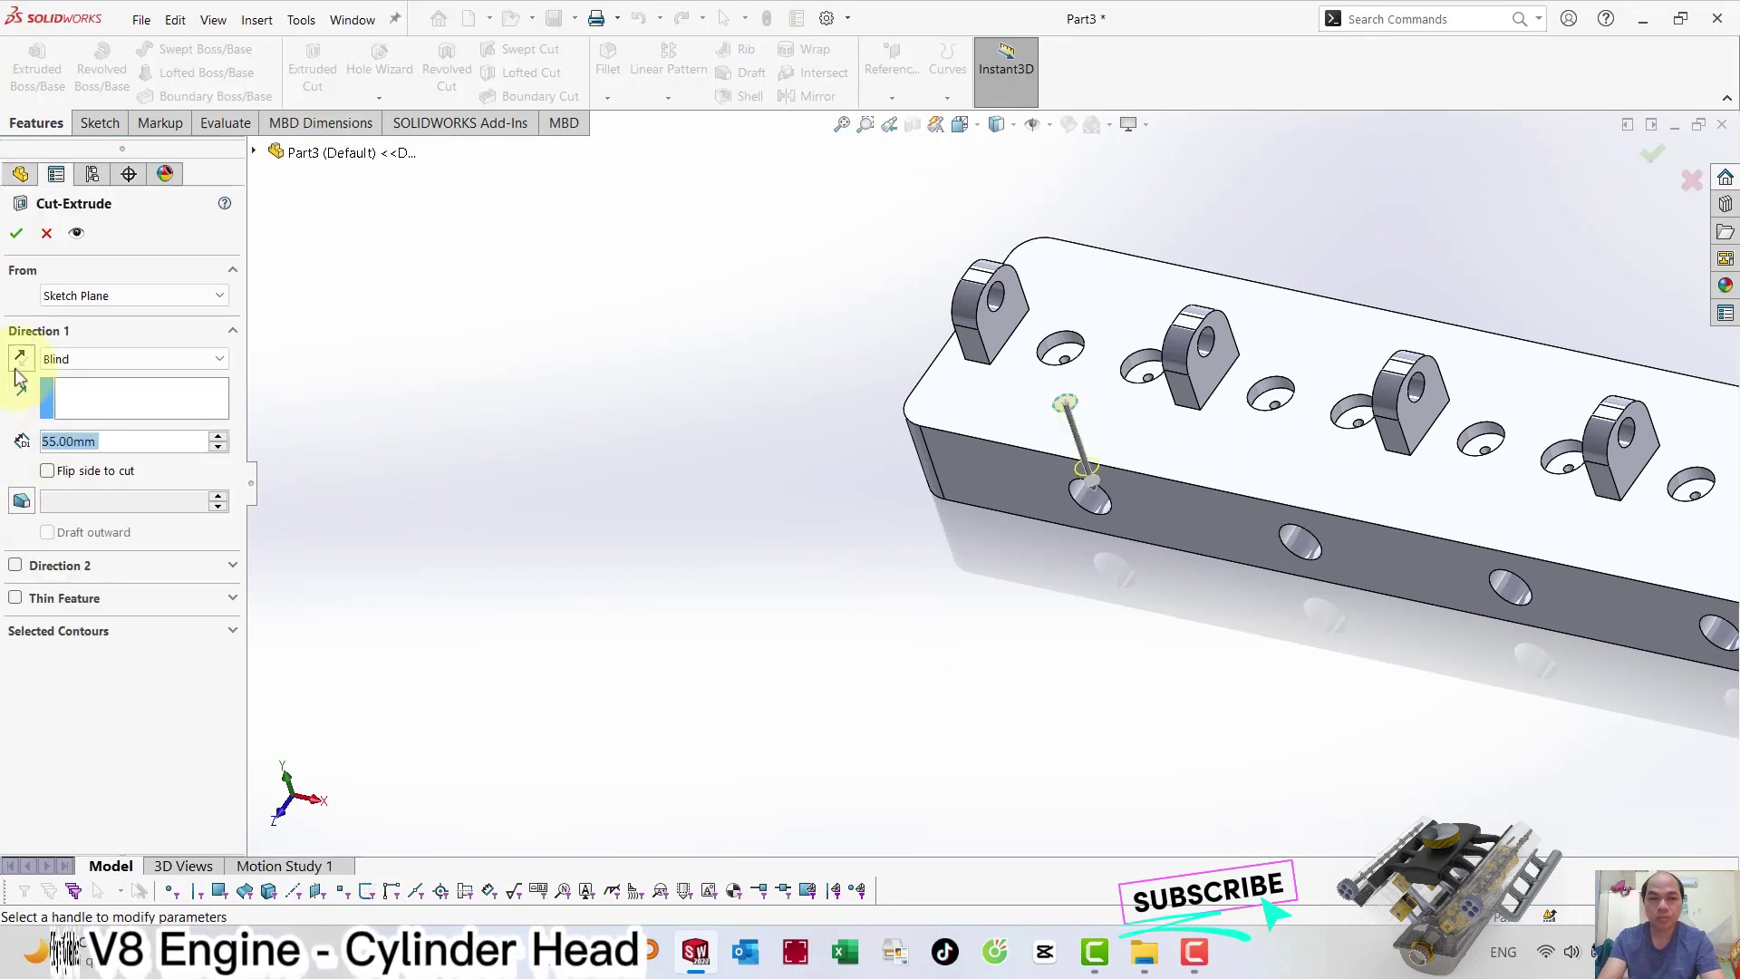
click(18, 233)
scroll(623, 470, down, 3)
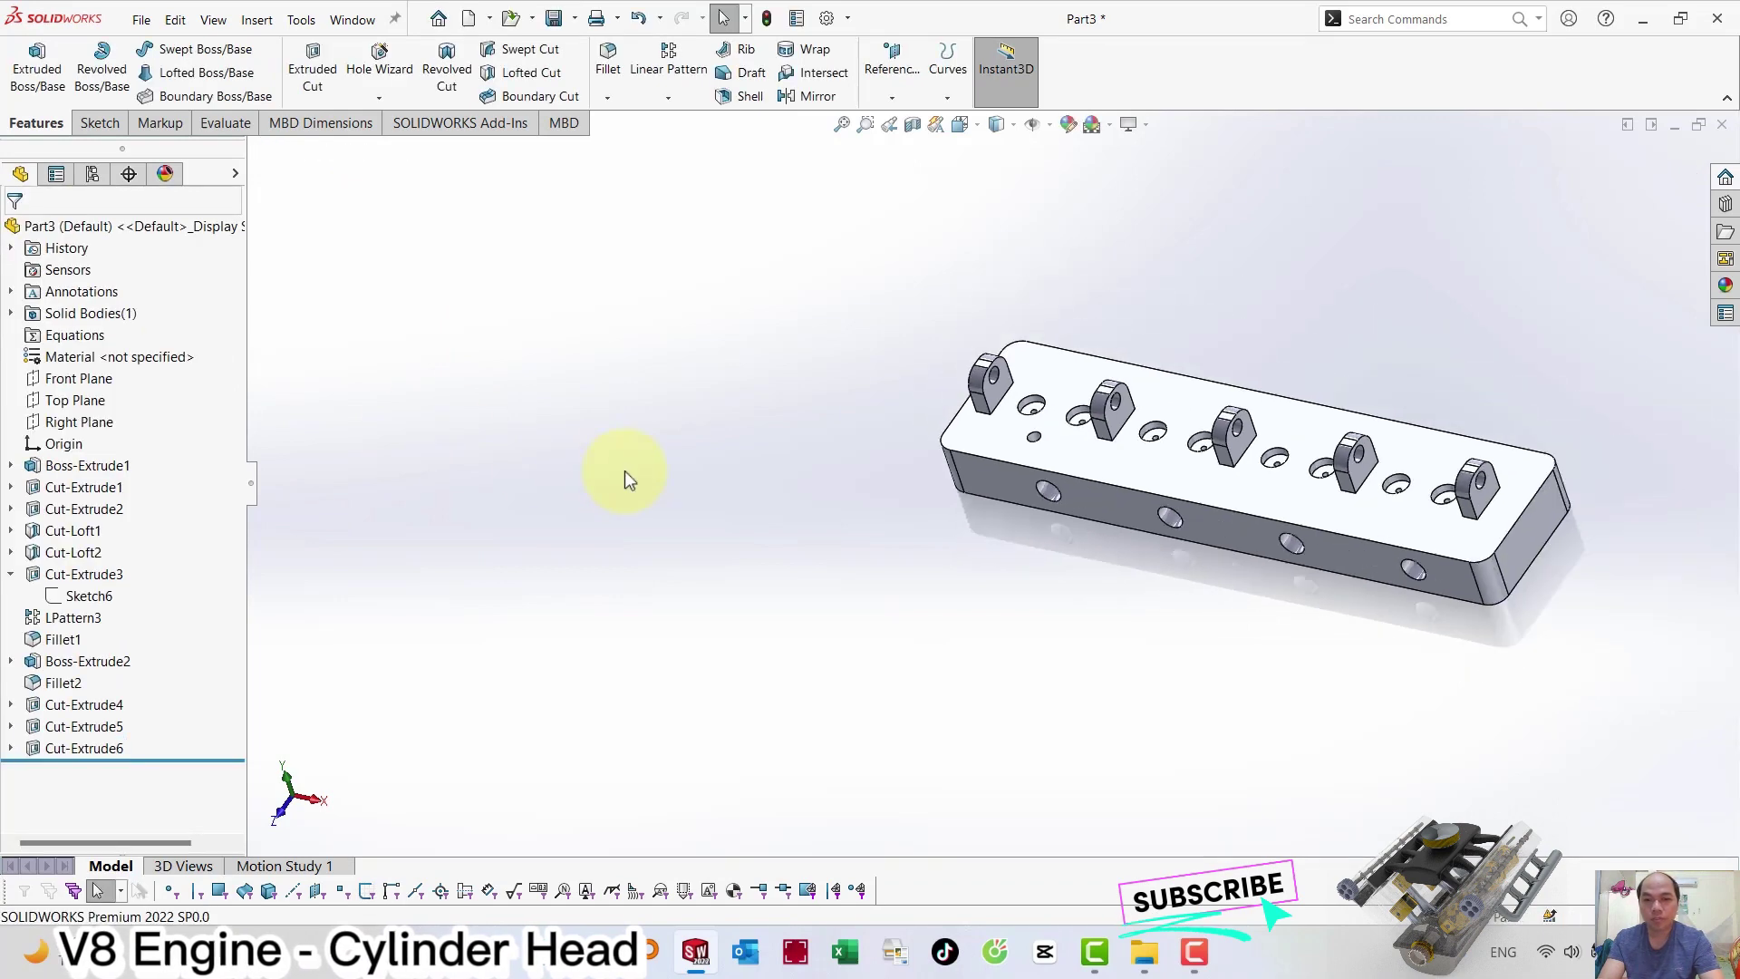
Start a Normal To sketch on the top face and draw a circle at the new hole's centre.
key(f)
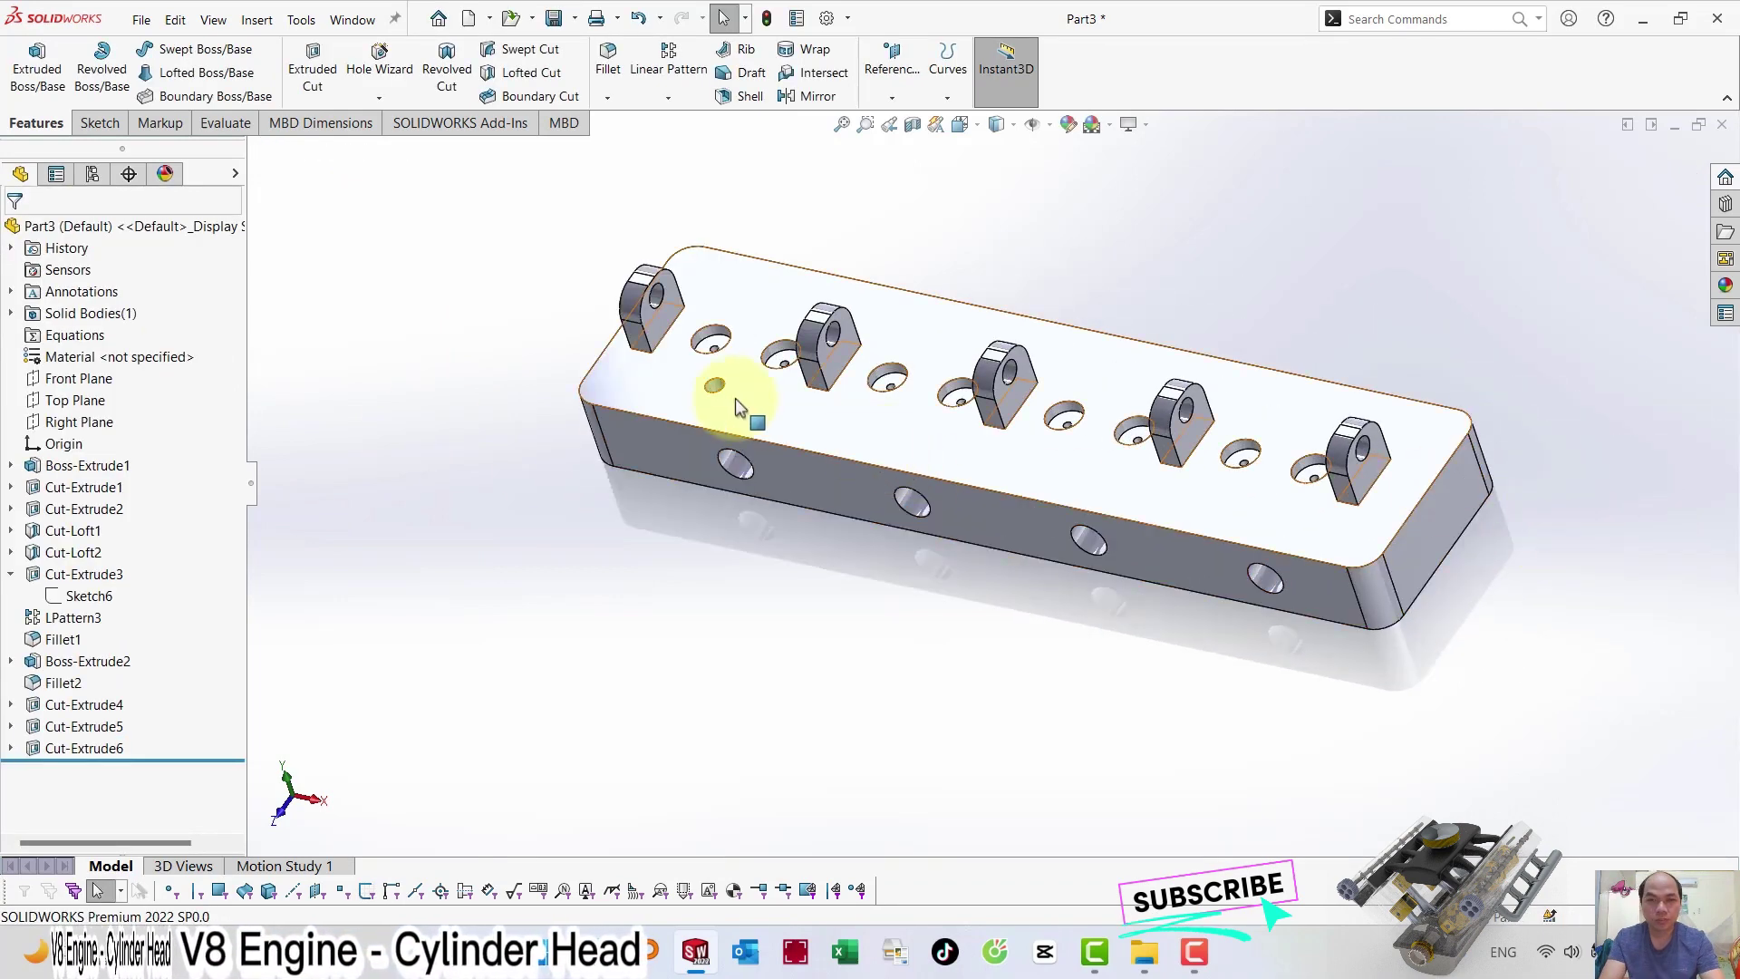
click(742, 398)
click(895, 343)
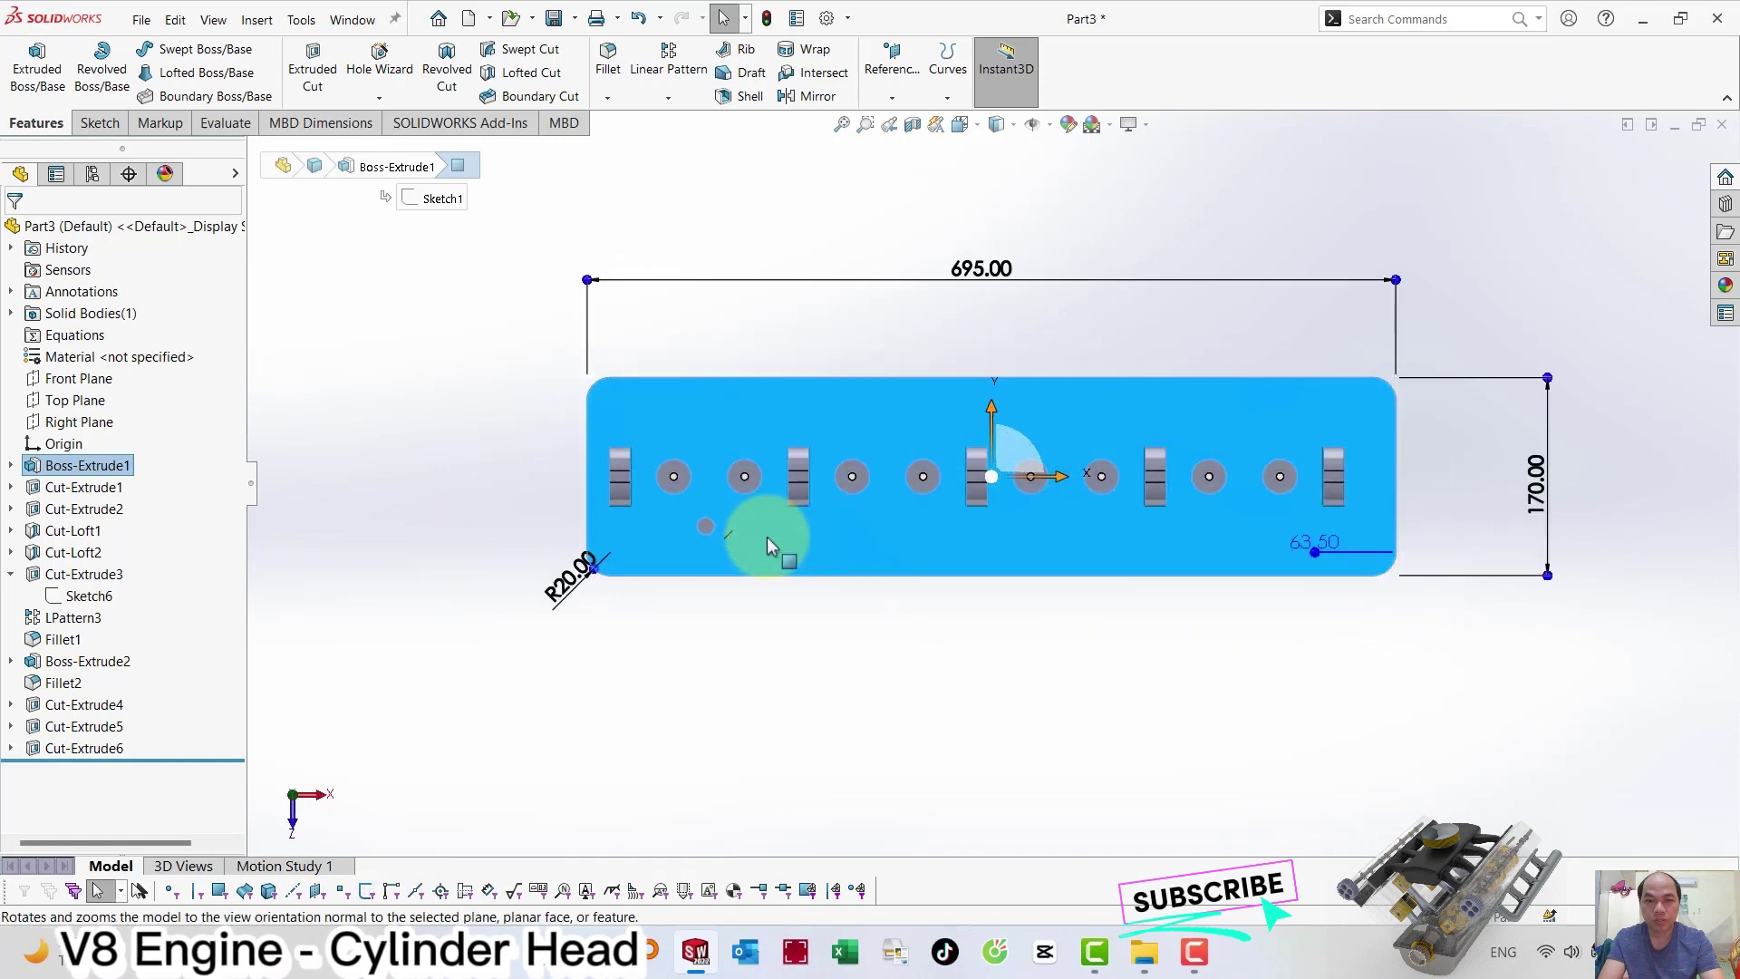
click(847, 482)
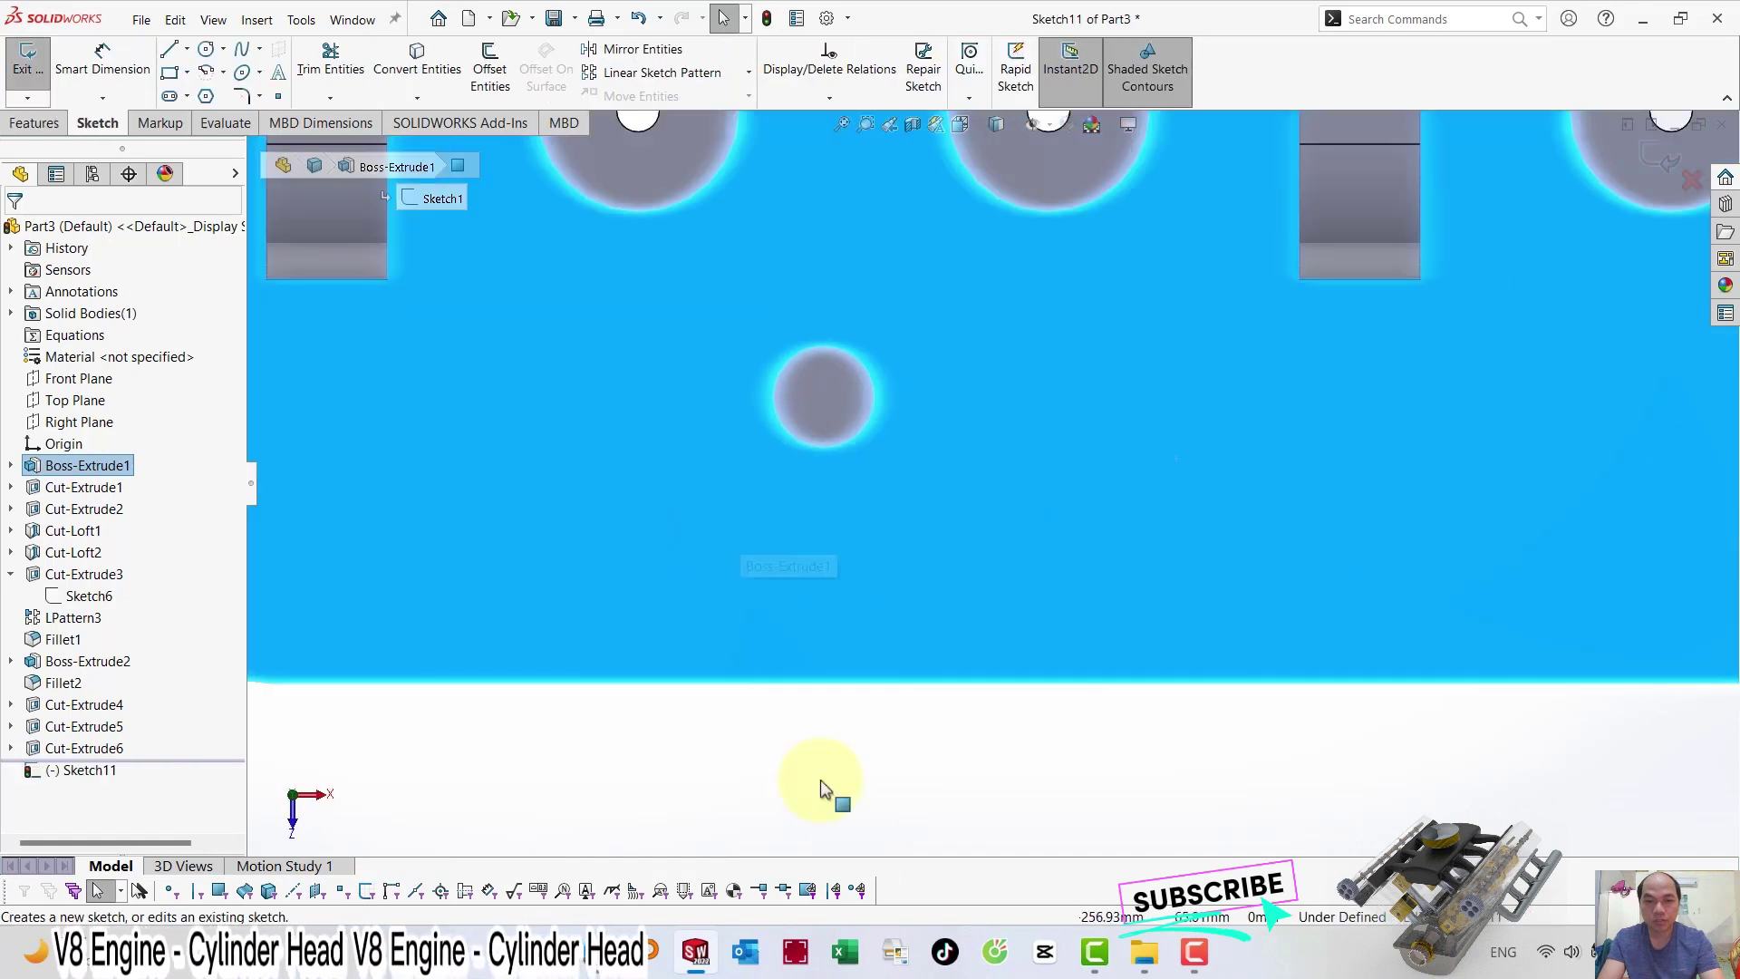
click(868, 785)
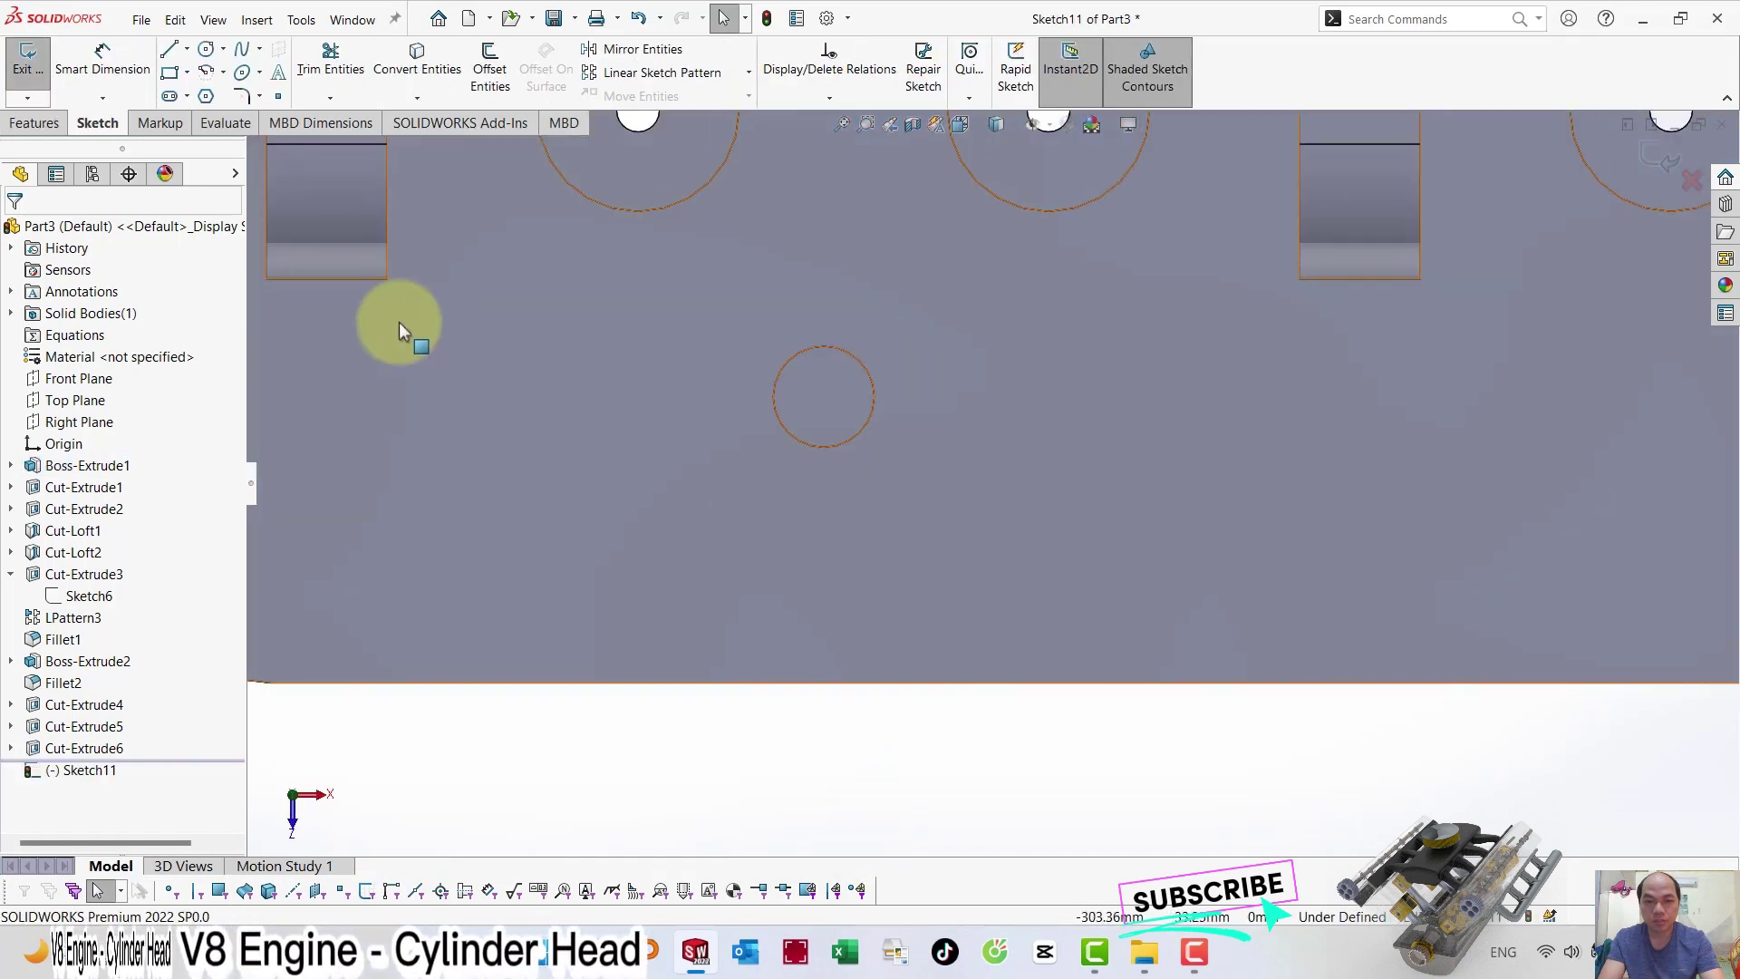
click(204, 52)
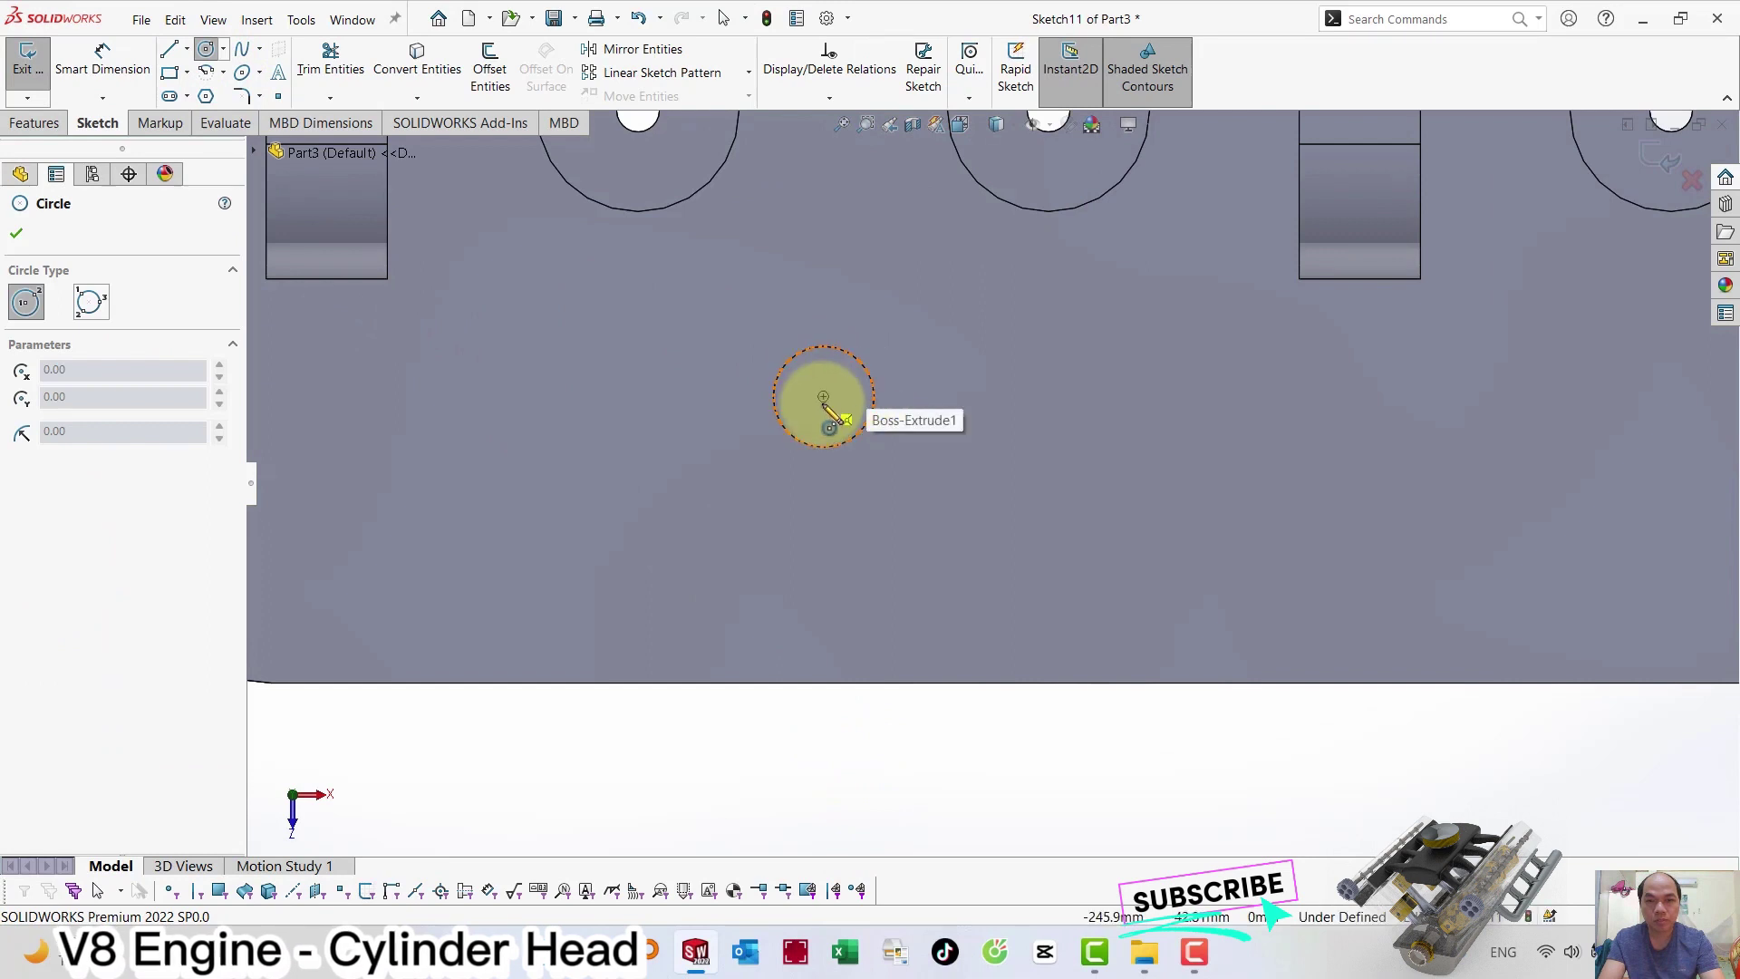
click(823, 397)
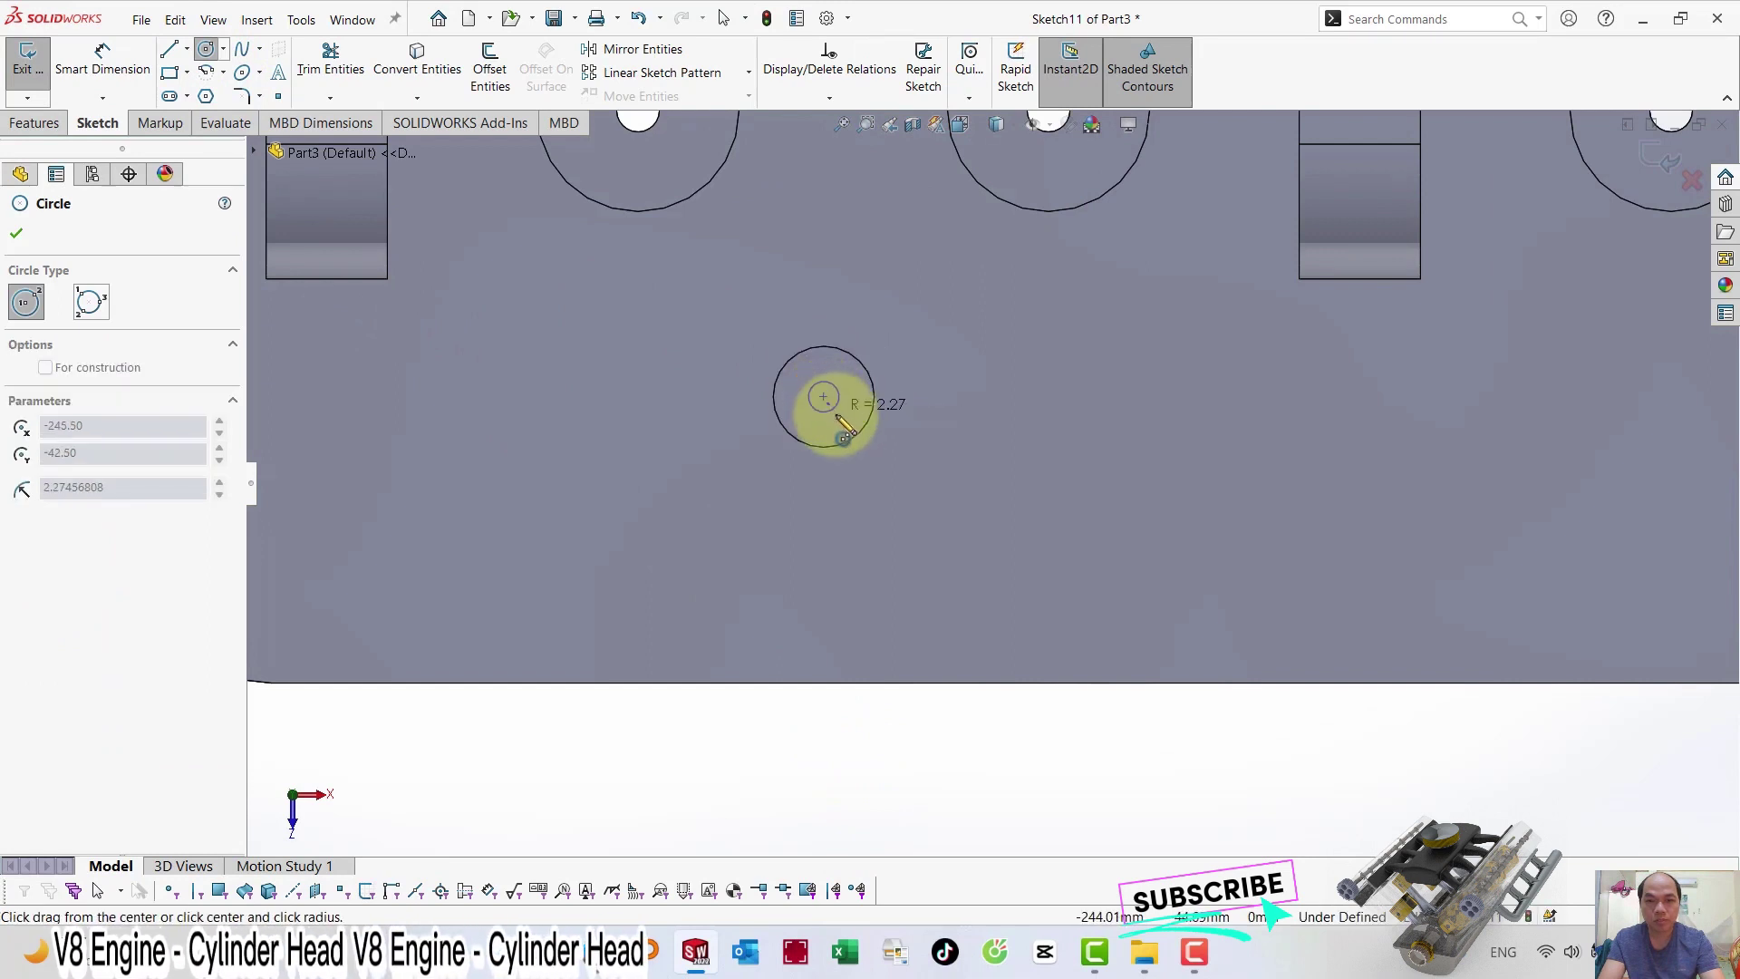
Dimension the small circle to Ø6 mm and exit the sketch.
click(152, 73)
click(841, 378)
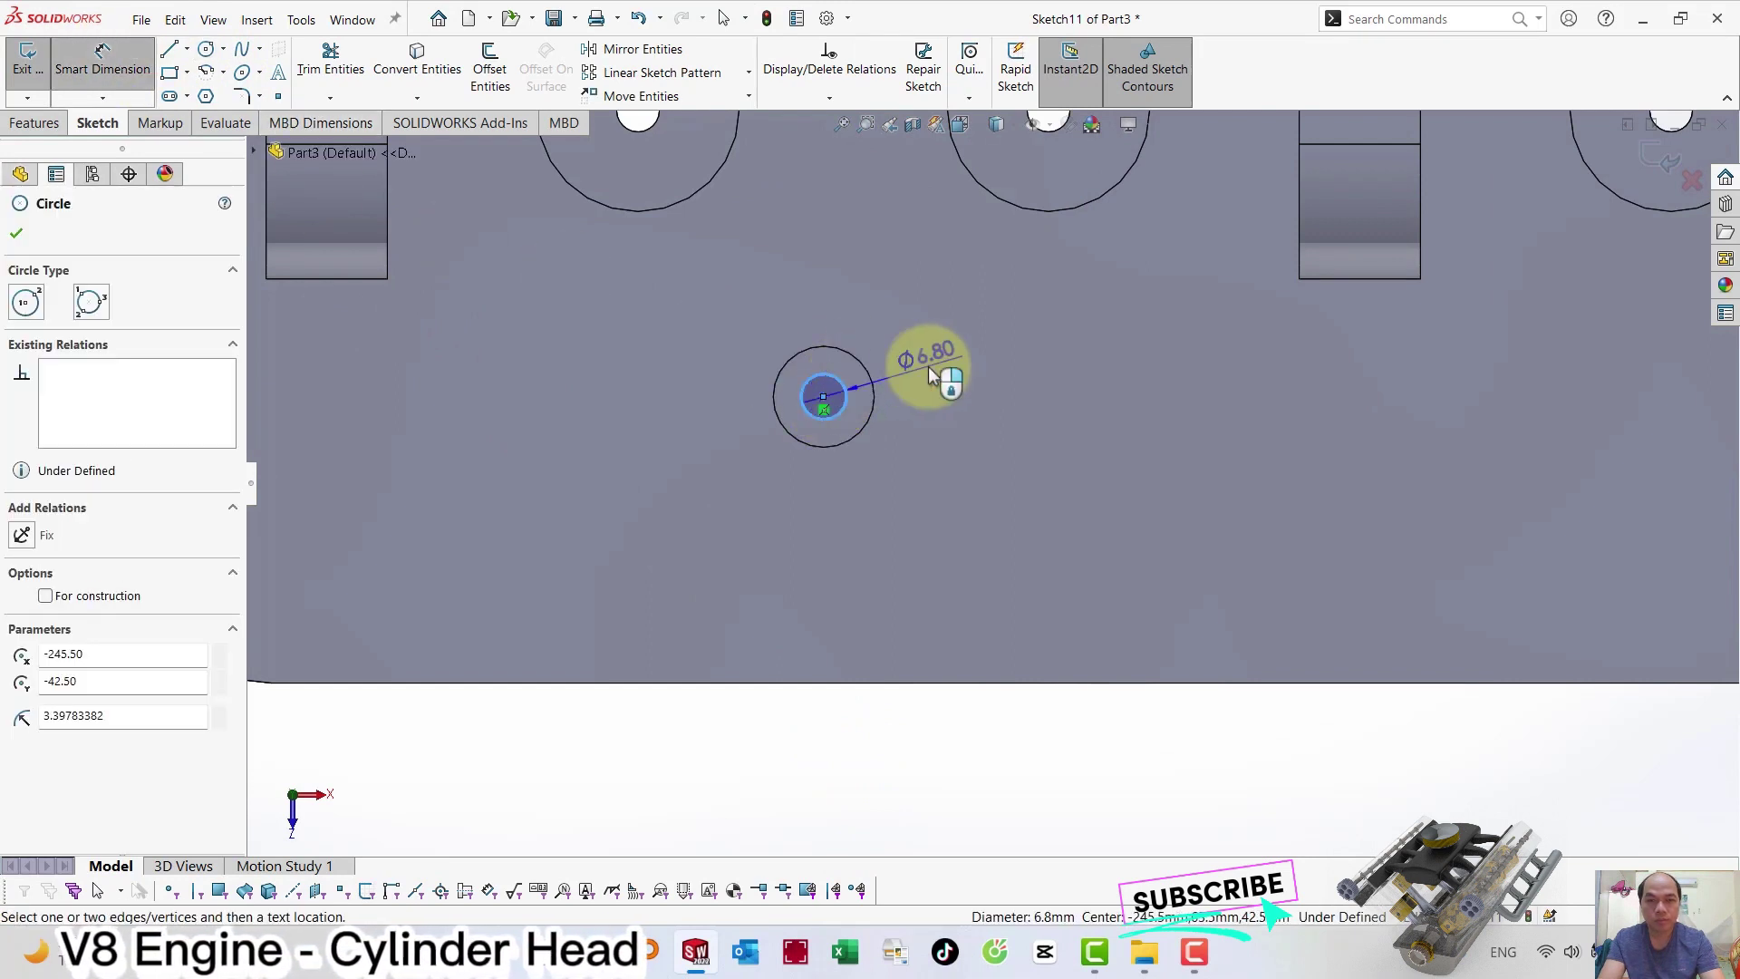
click(928, 366)
text(6.00mm)
key(Return)
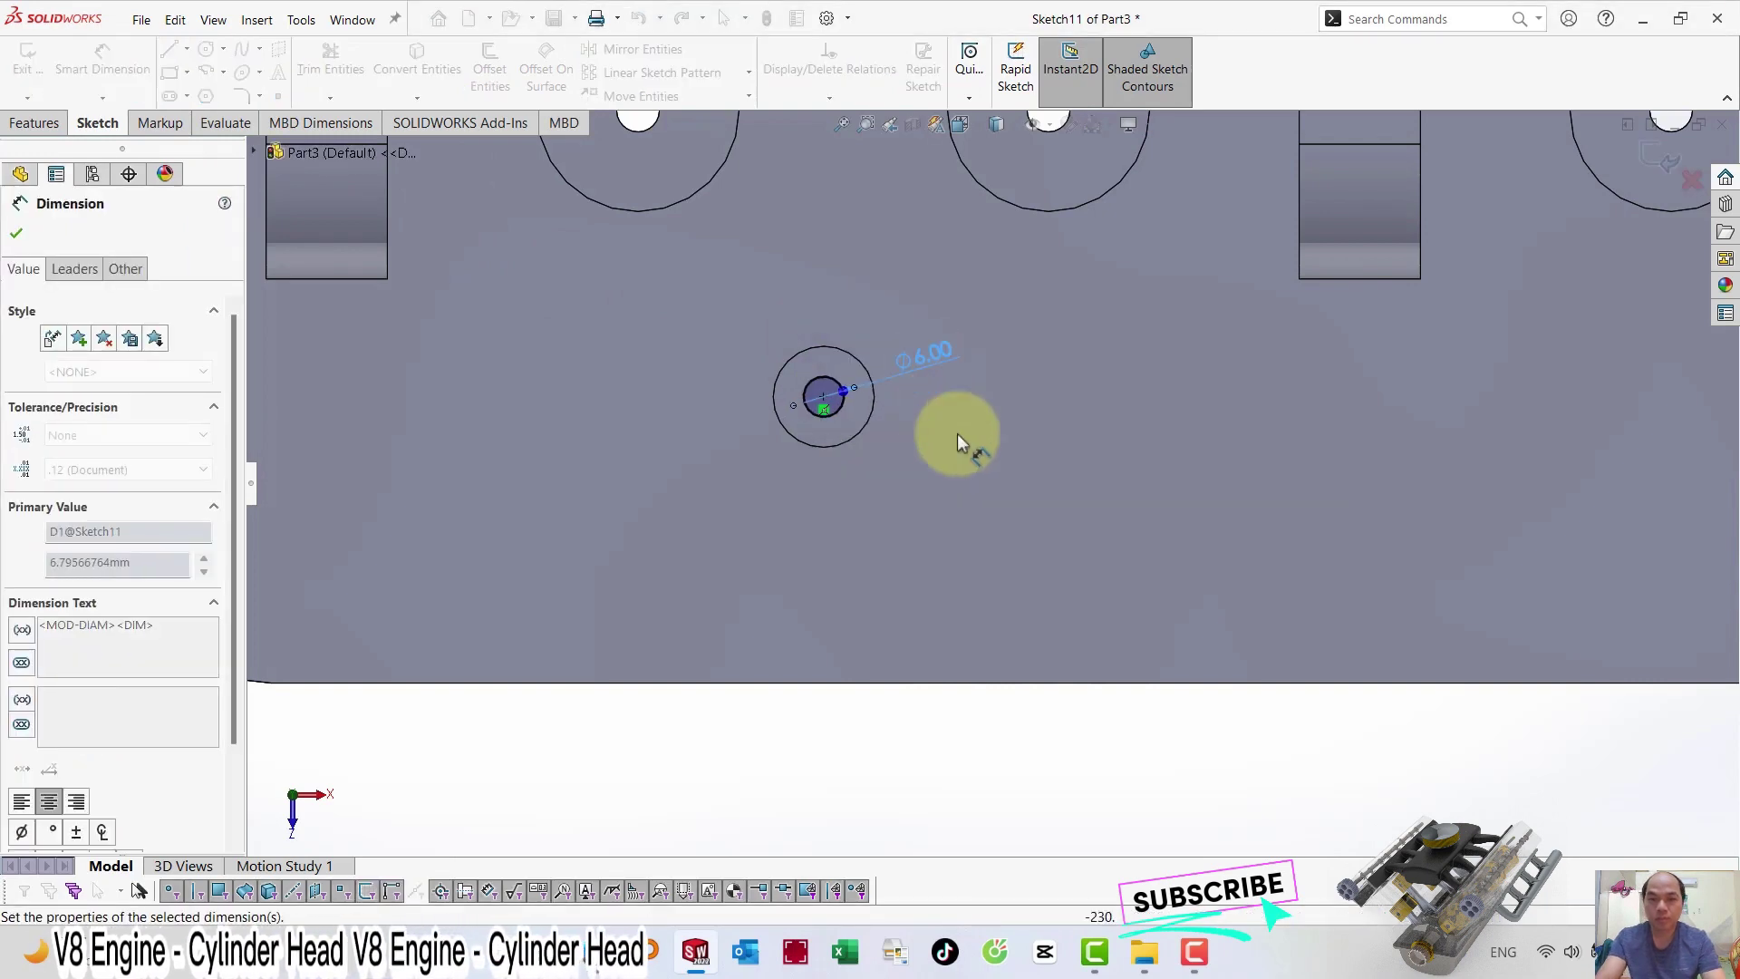
click(1654, 163)
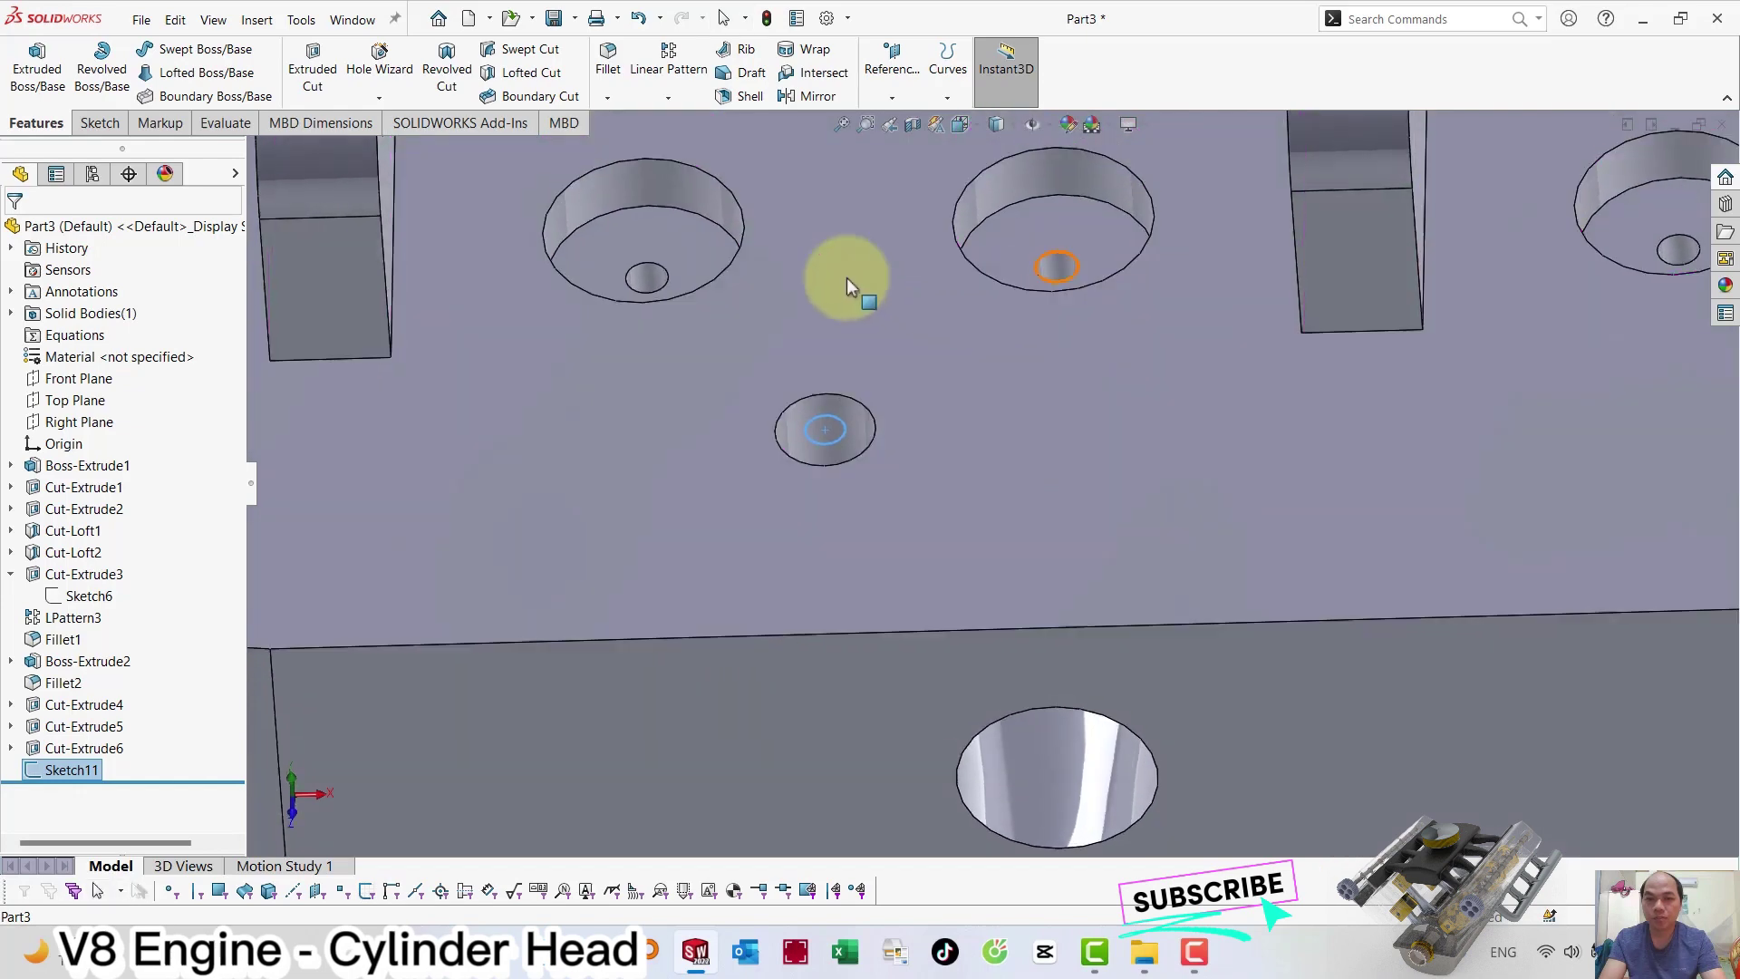
Cut the Ø6 circle Through All as Cut-Extrude7, below the Ø15 hole.
click(313, 63)
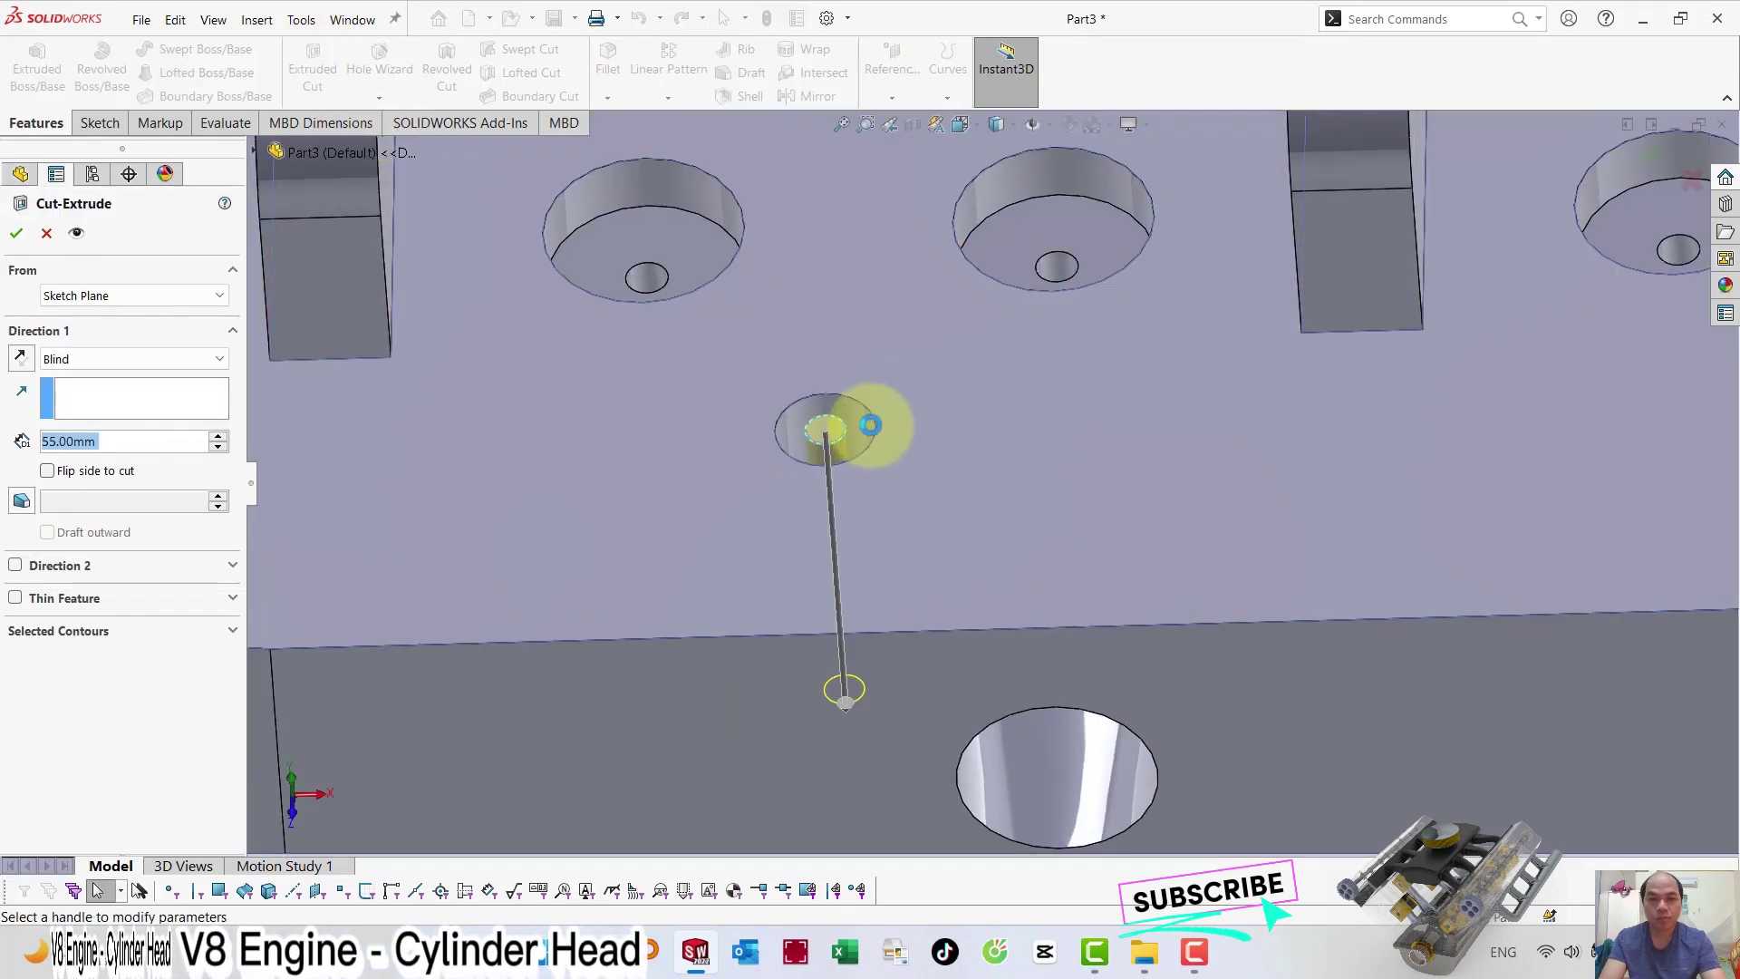
scroll(870, 424, up, 3)
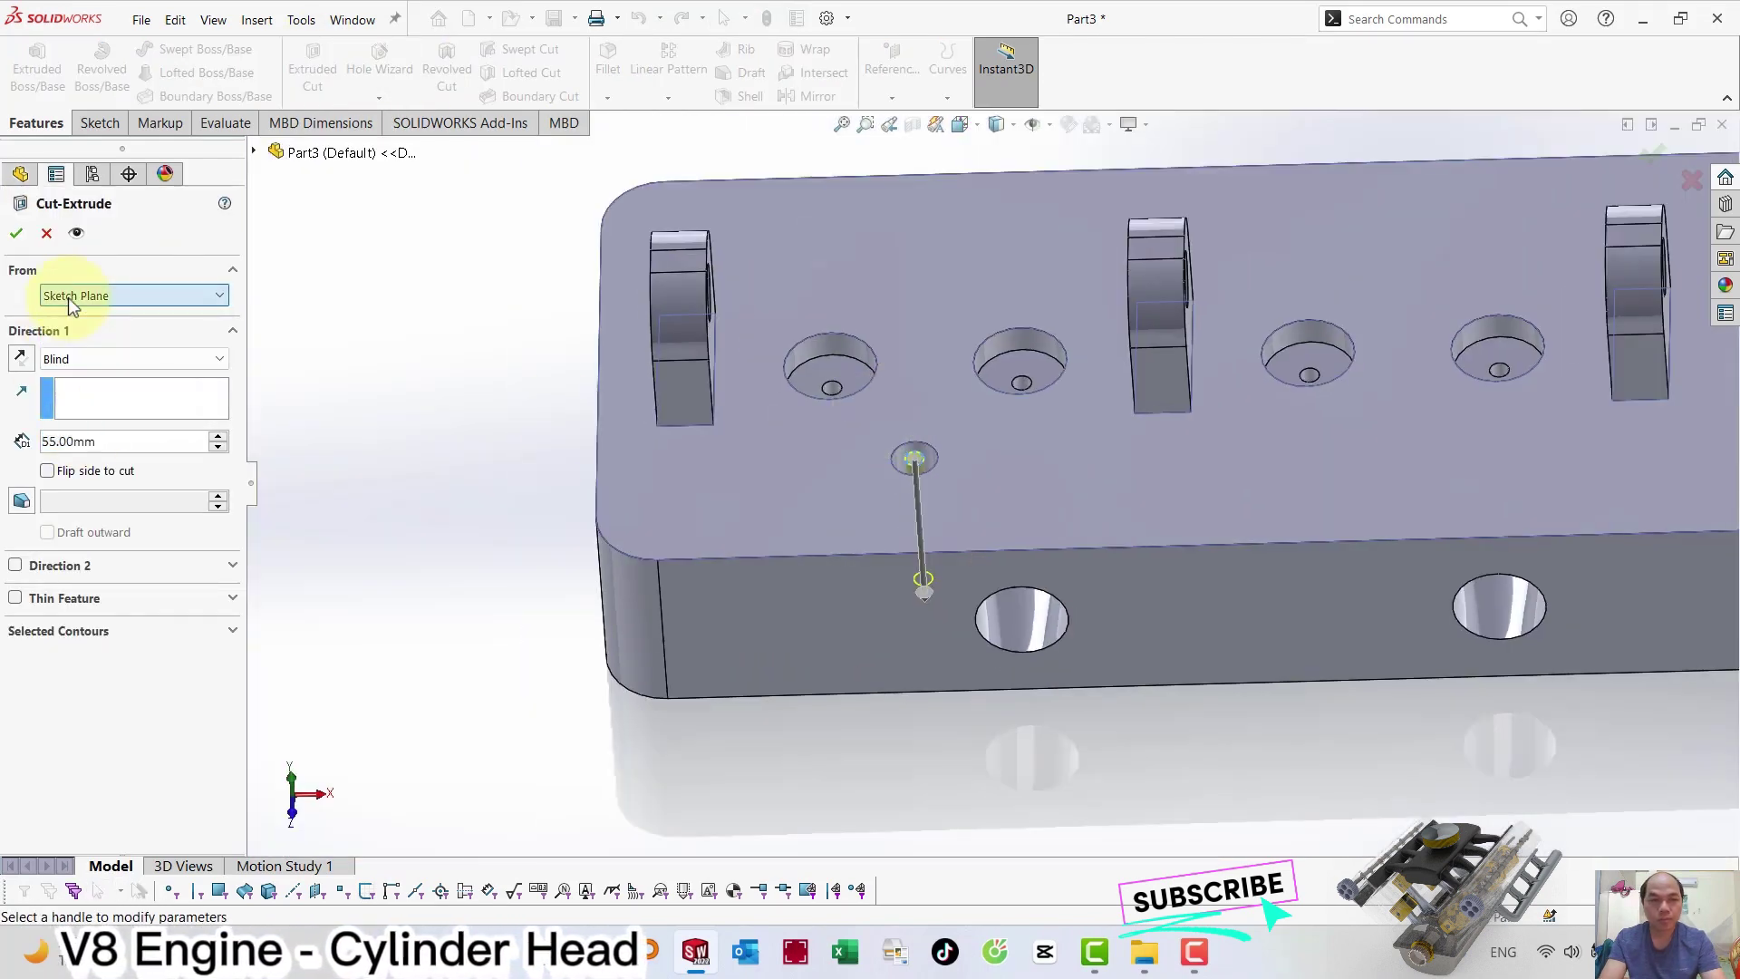
click(90, 358)
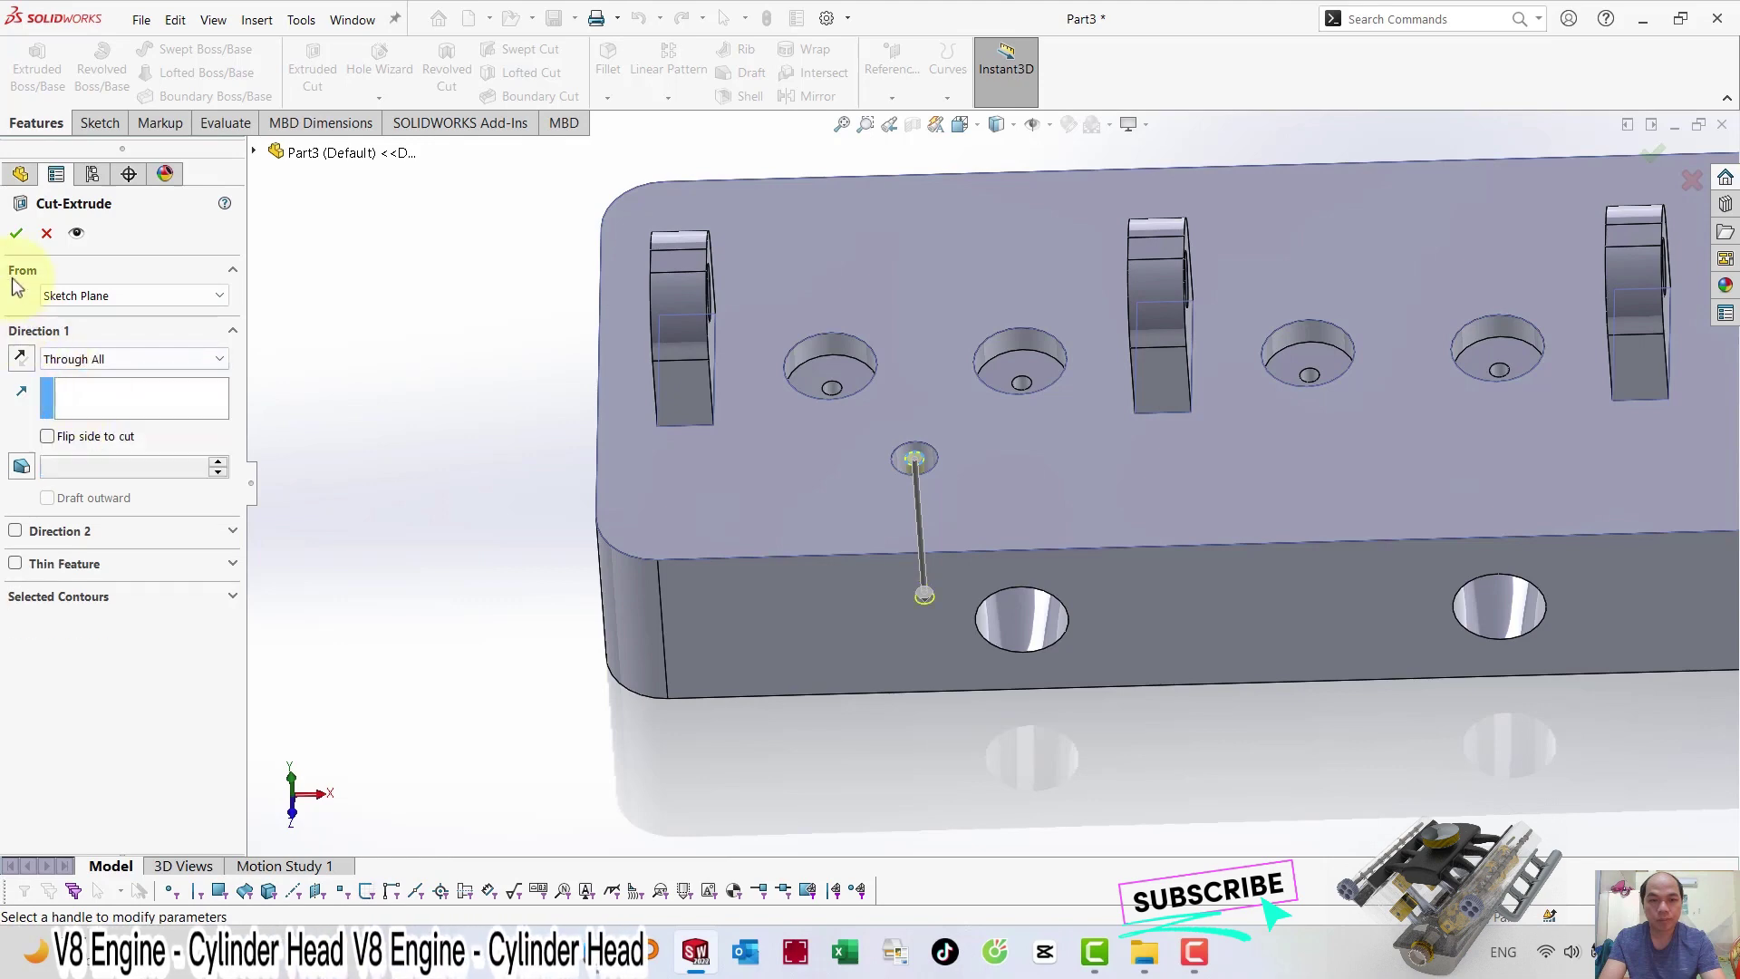
click(16, 235)
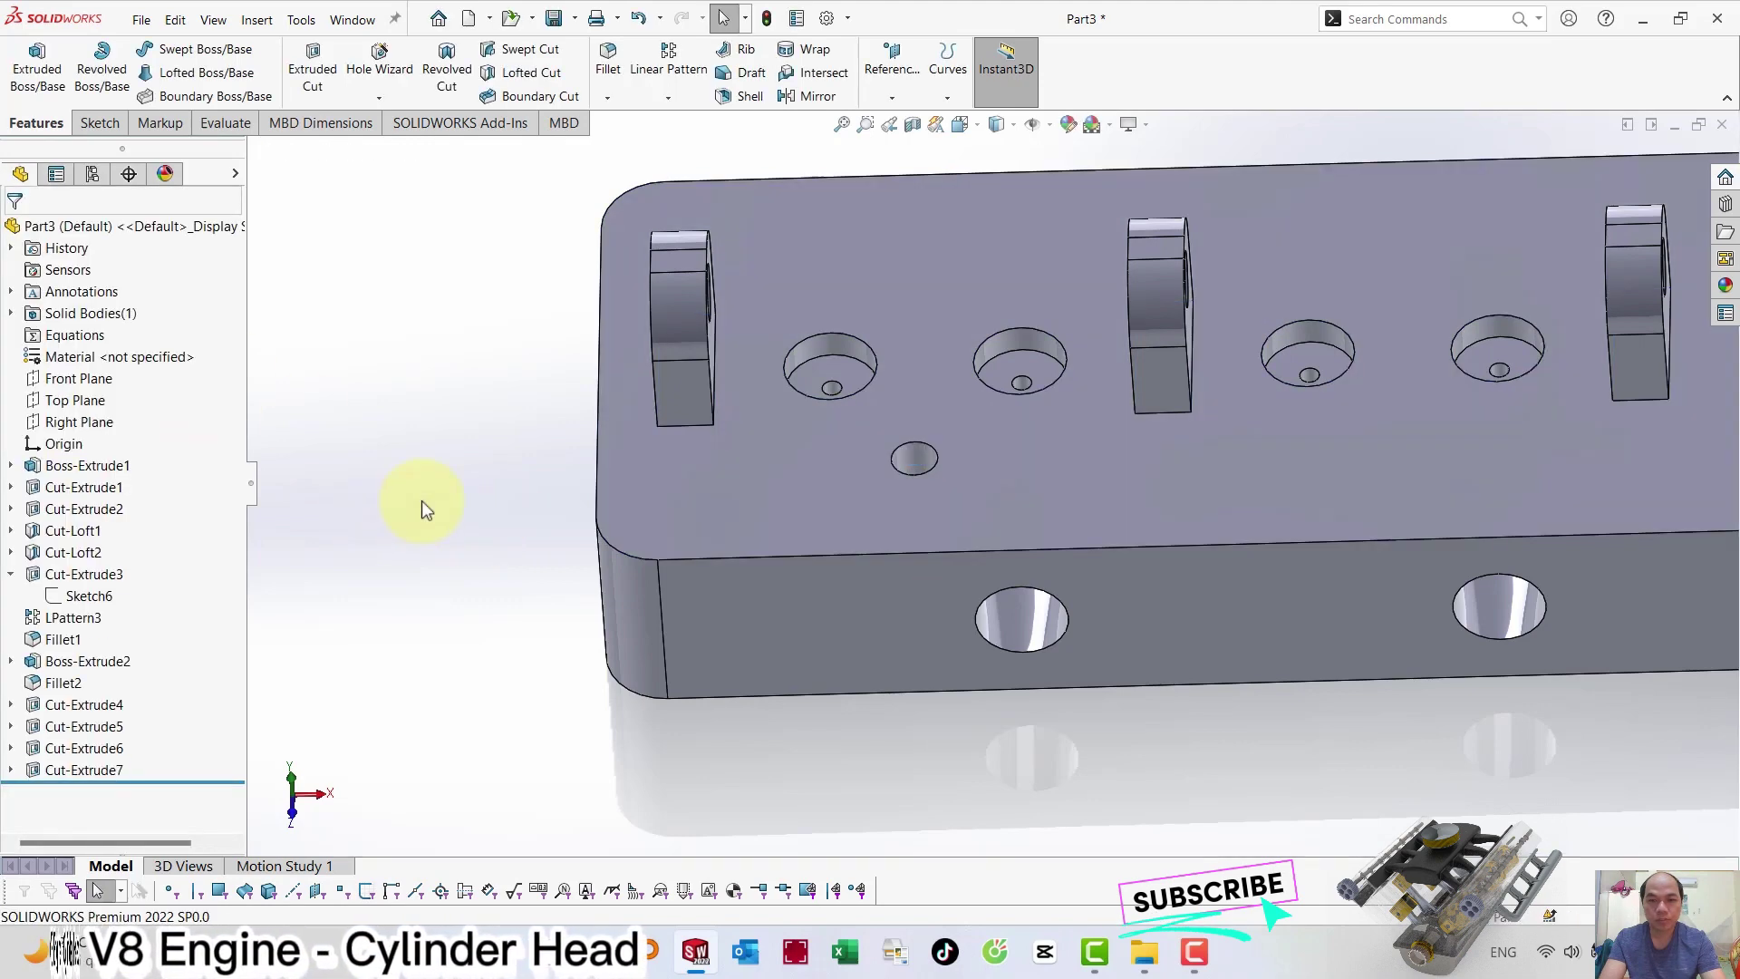
Linear-pattern Cut-Extrude6 and Cut-Extrude7 along the long edge: 4 instances, 153.4 mm apart.
click(83, 750)
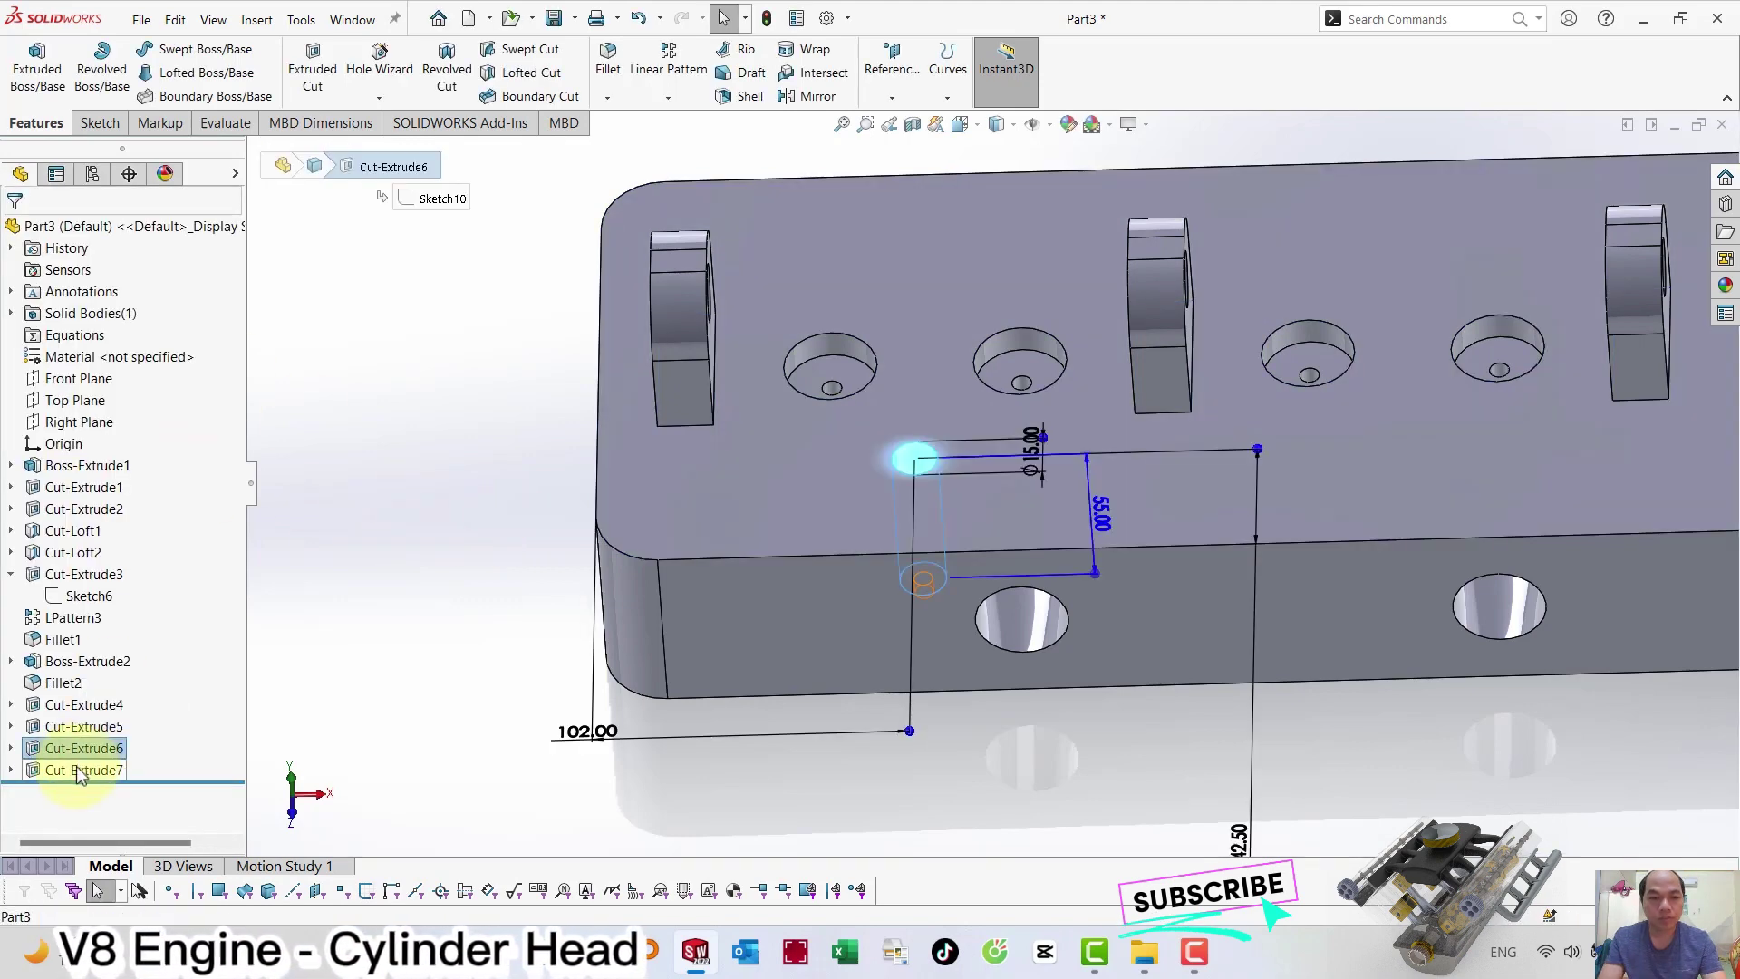
click(668, 73)
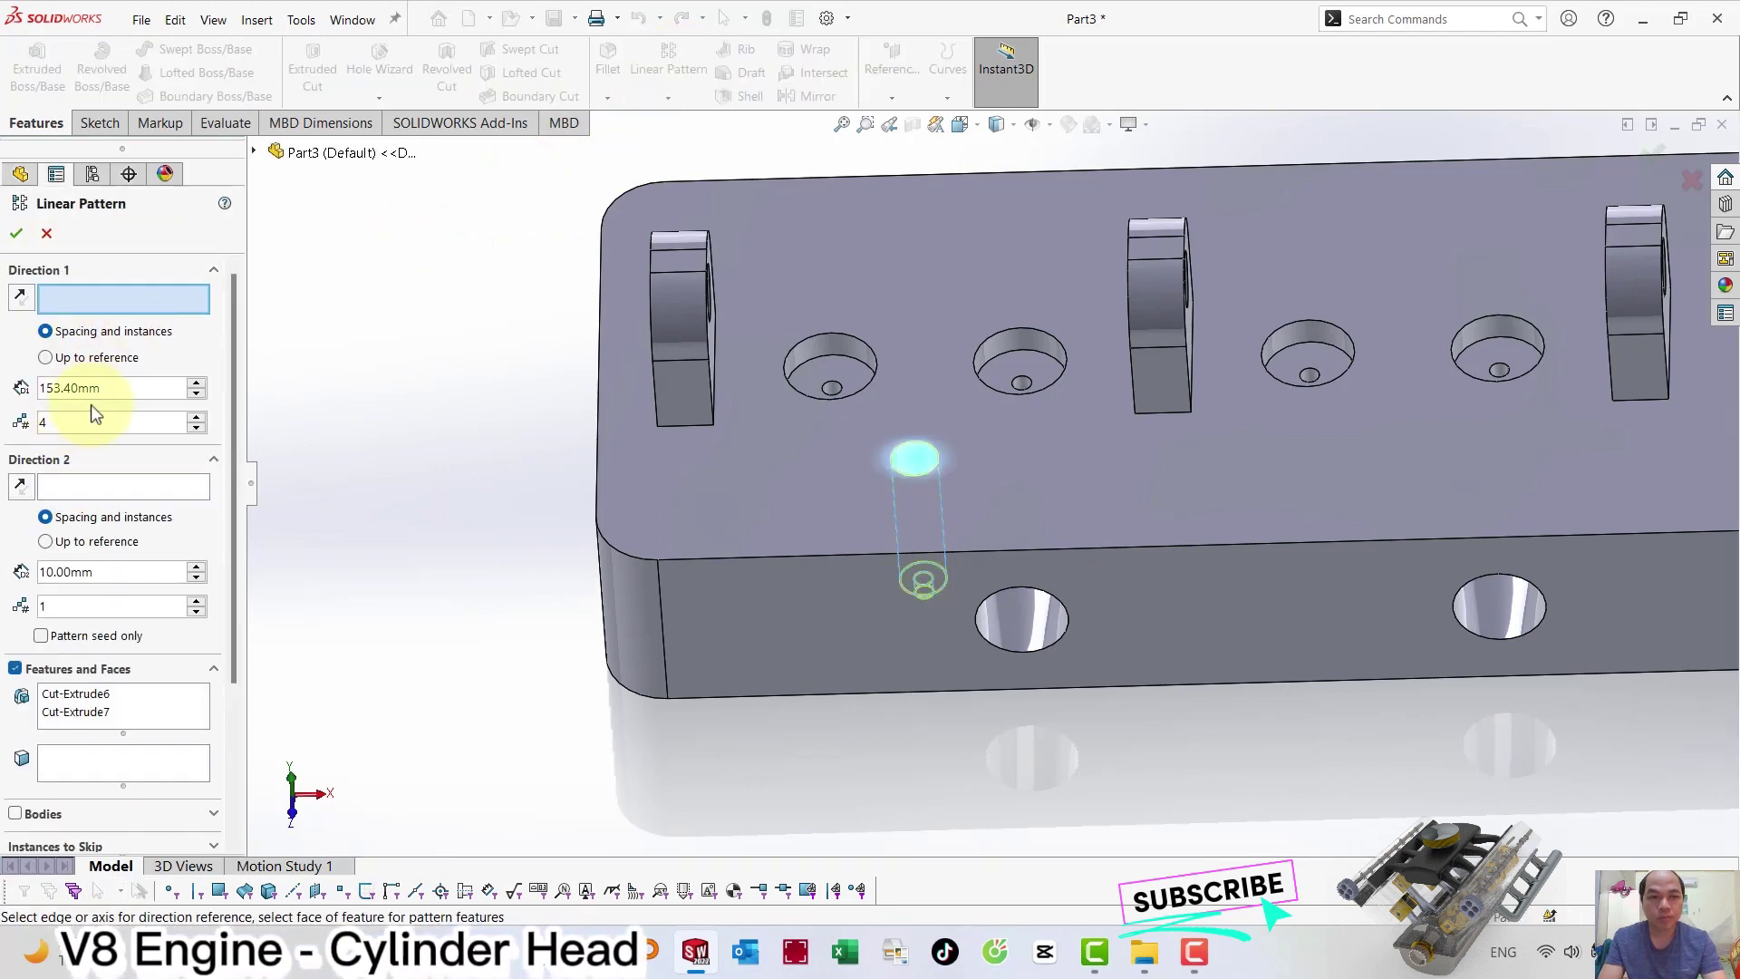
key(Down)
key(Down)
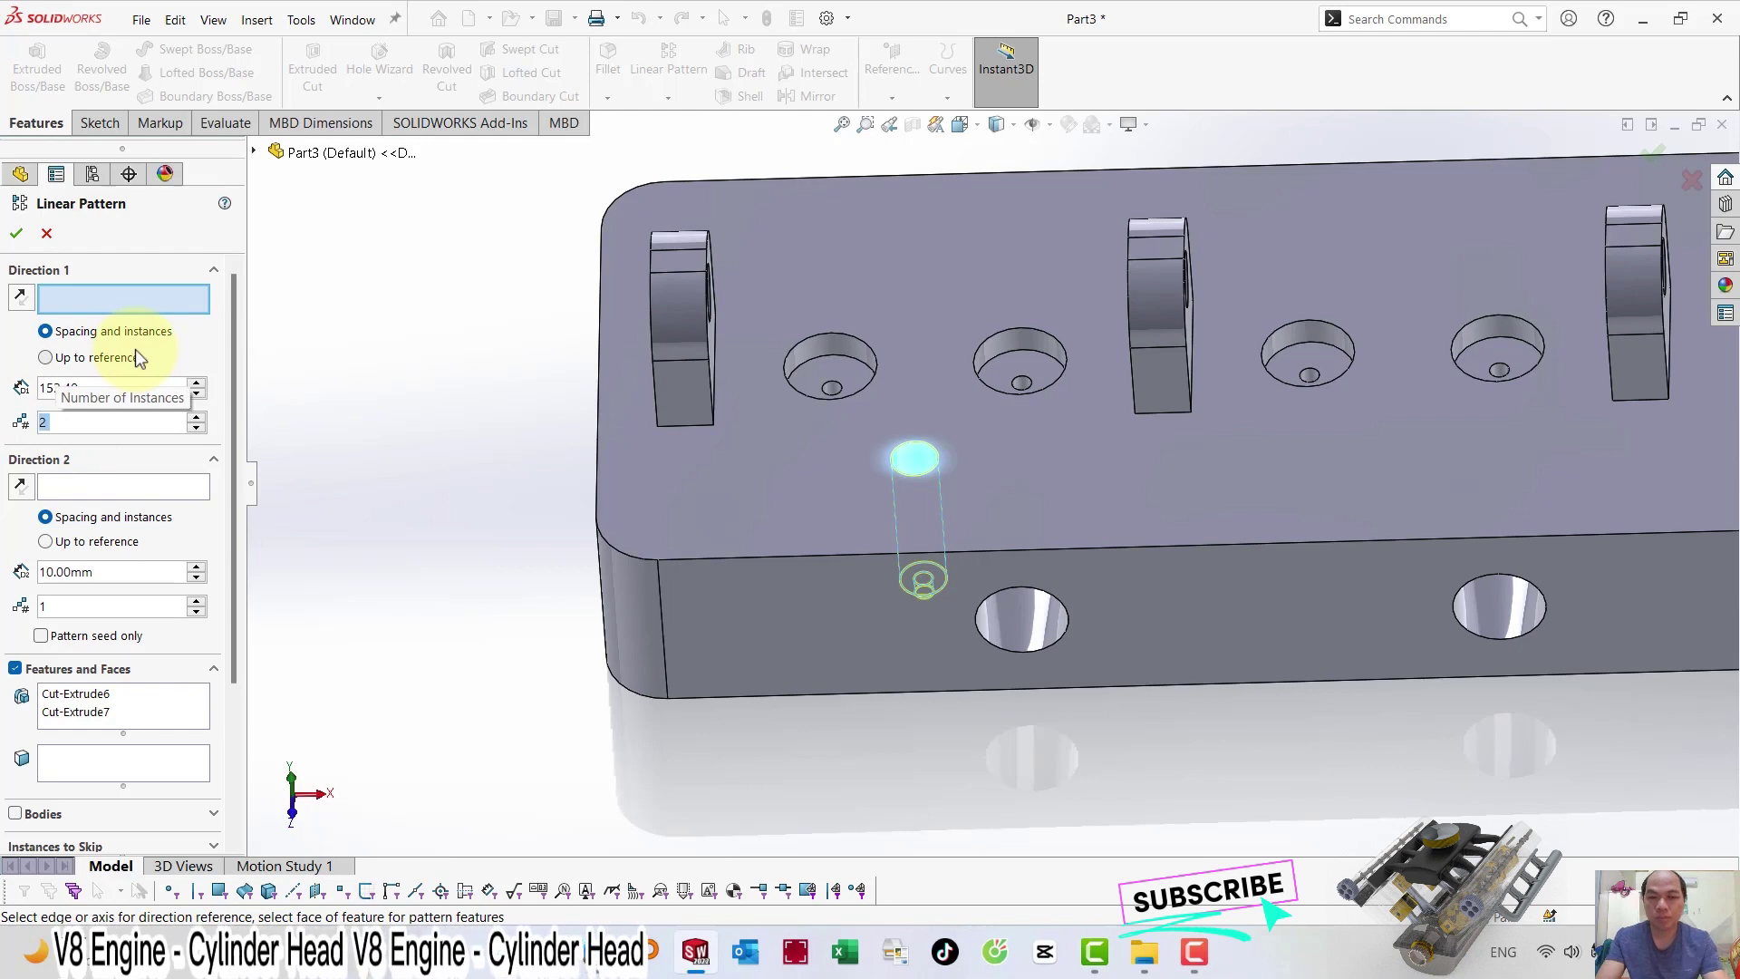
scroll(764, 458, up, 2)
scroll(775, 464, up, 2)
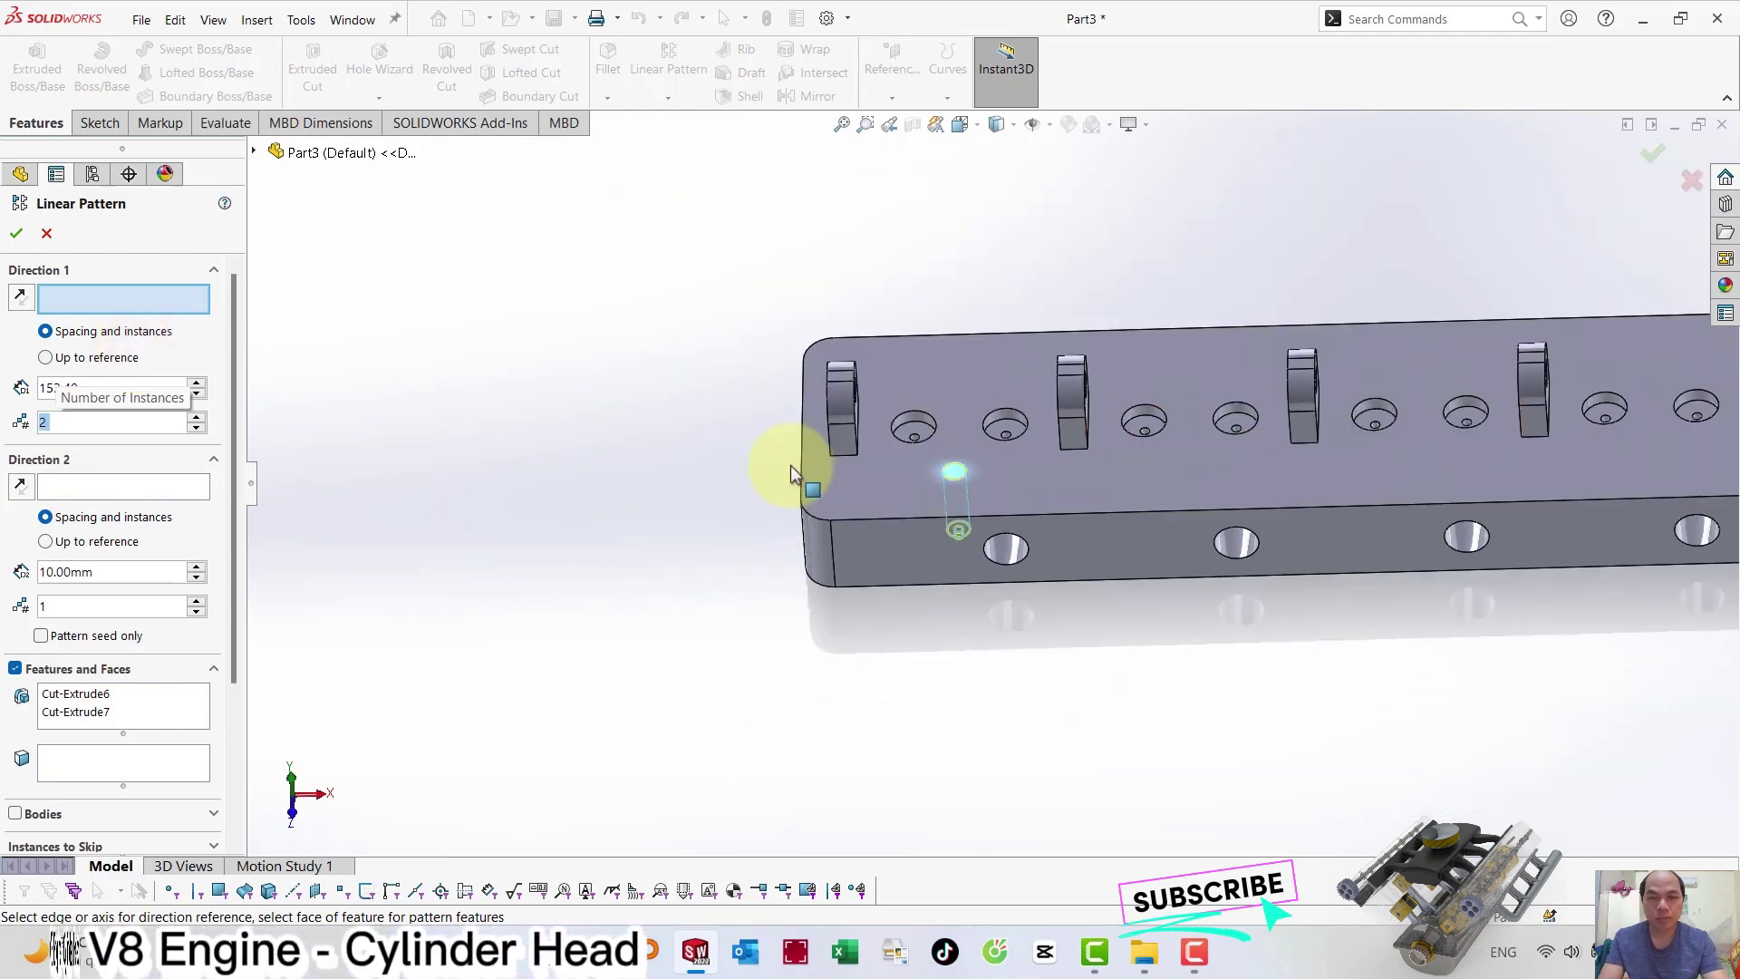
scroll(790, 465, up, 2)
scroll(1009, 464, down, 3)
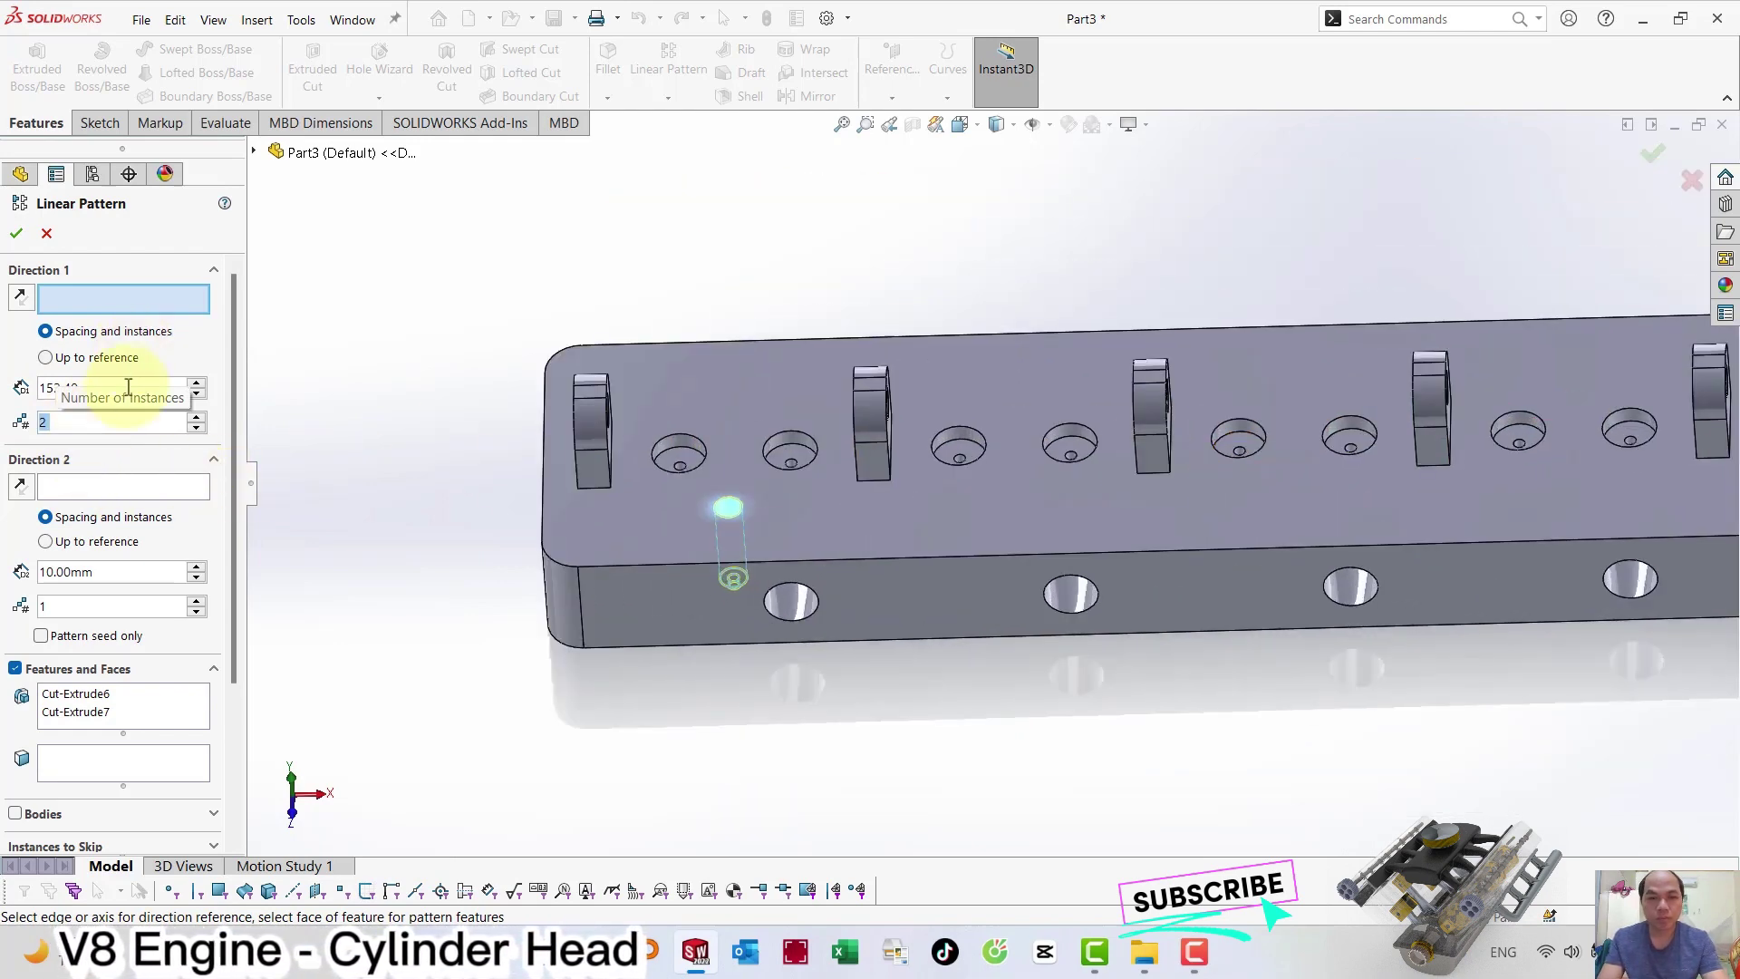
key(Up)
key(Up)
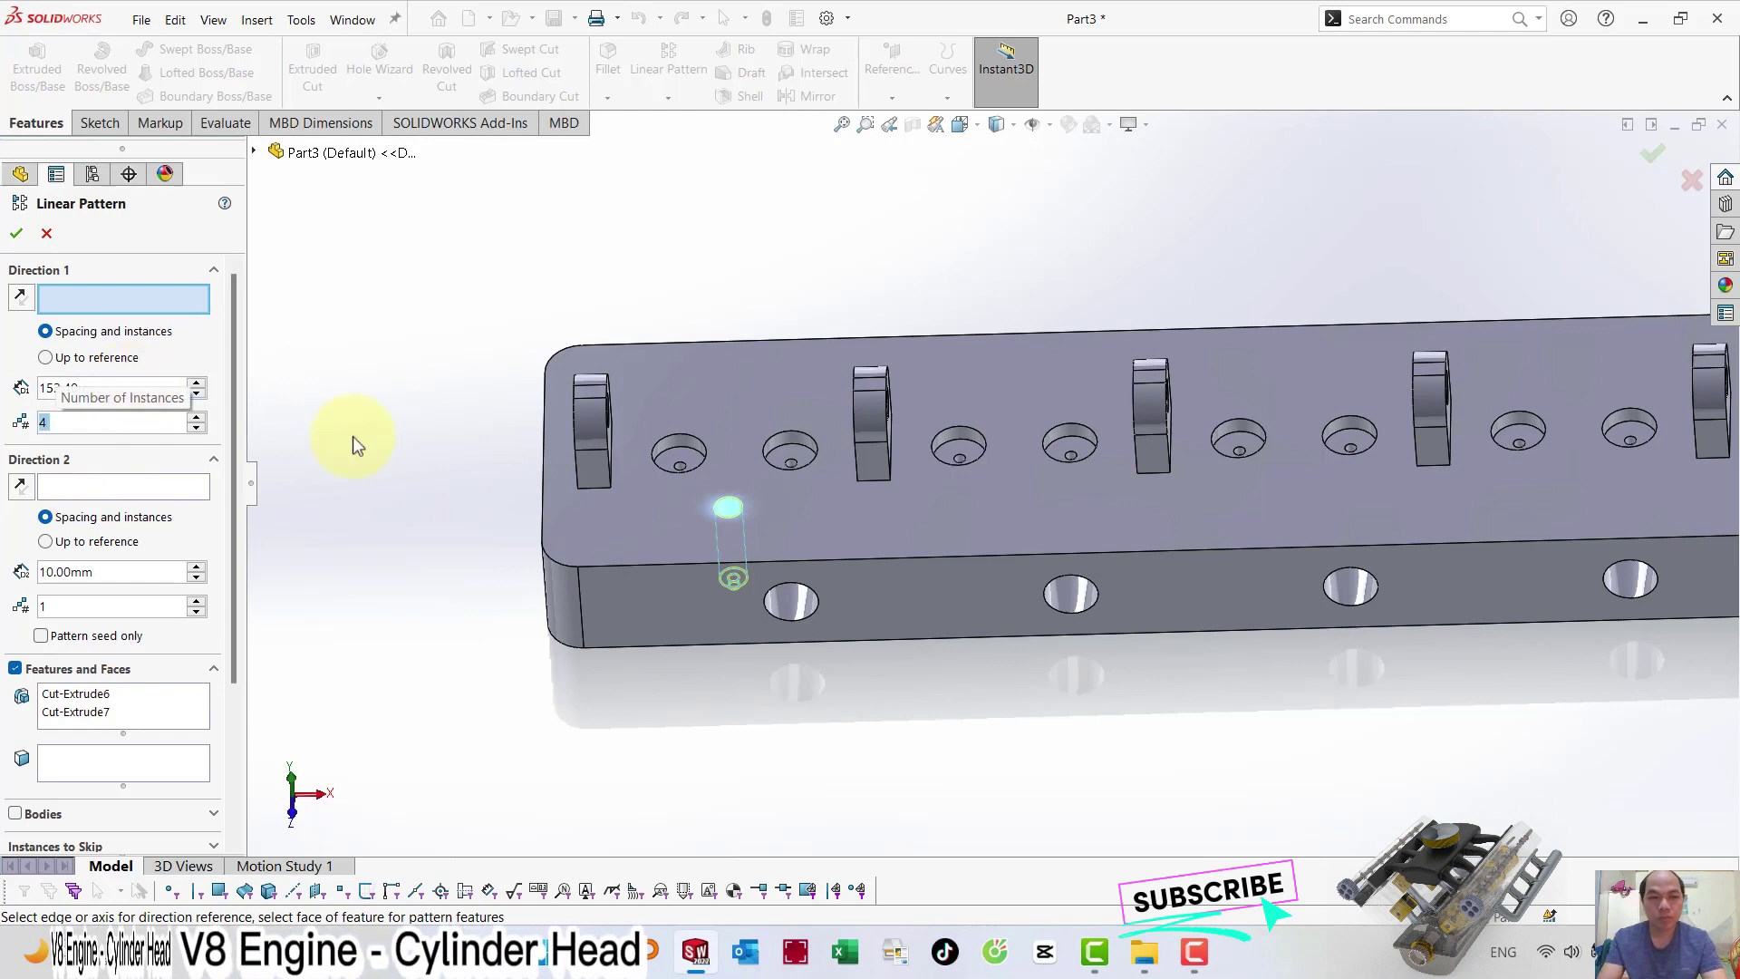
click(821, 562)
scroll(807, 548, up, 4)
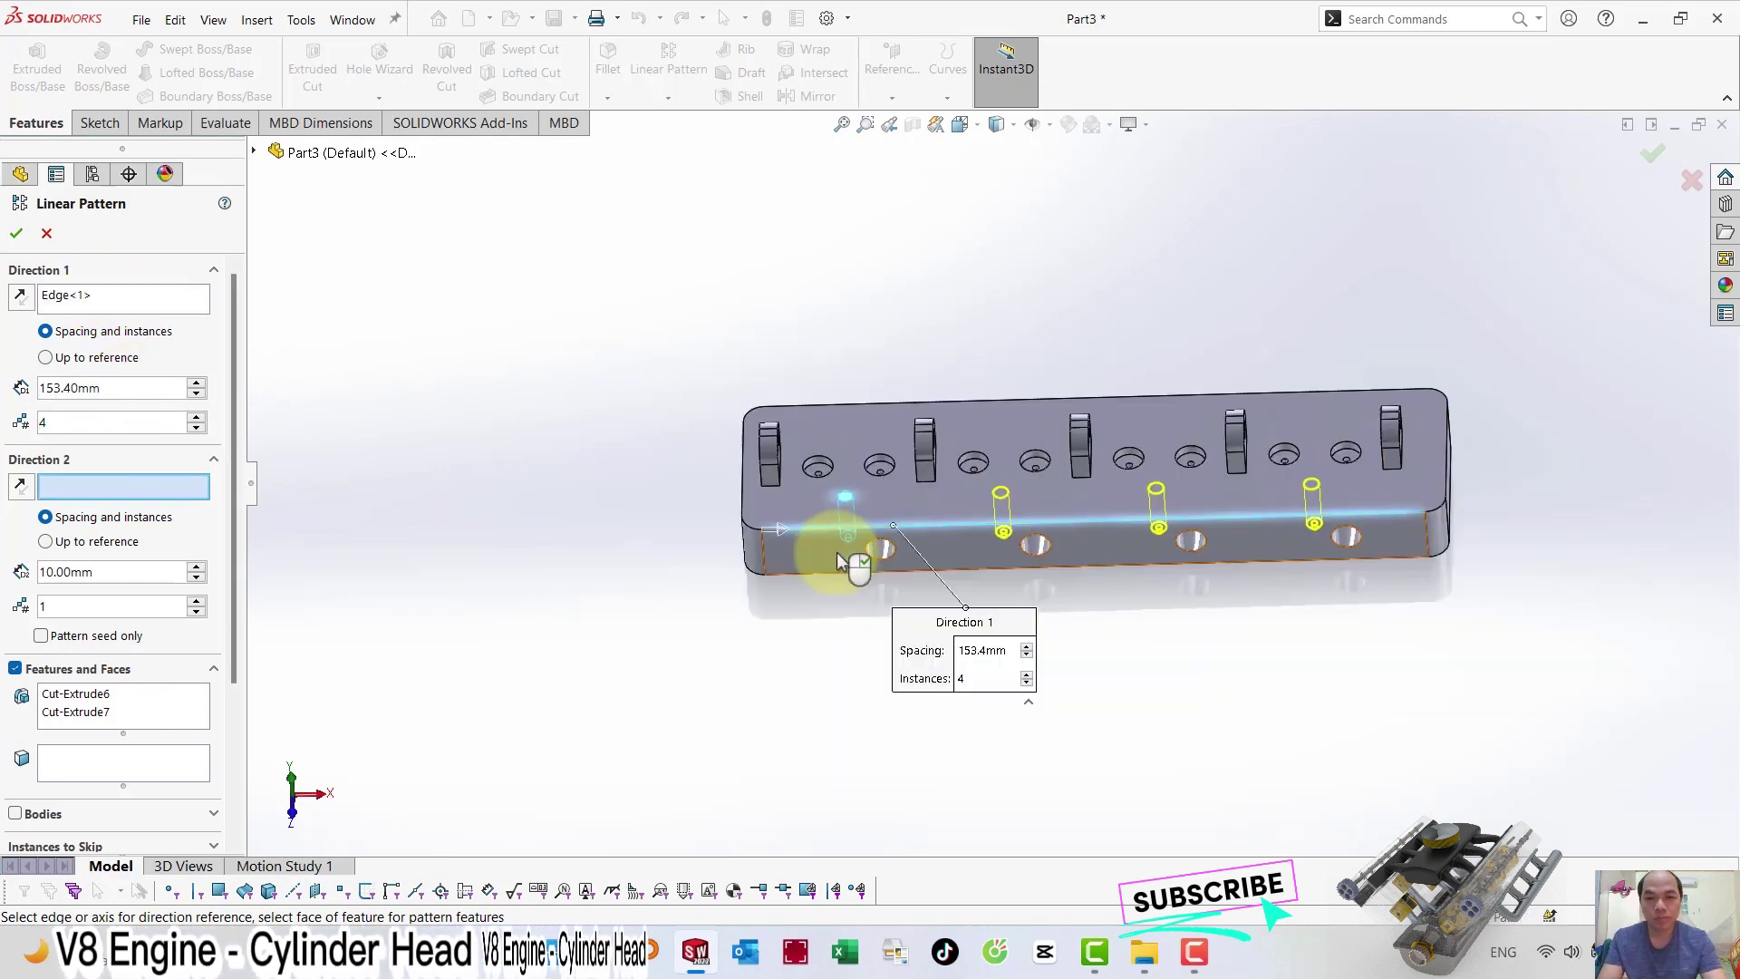
click(1658, 162)
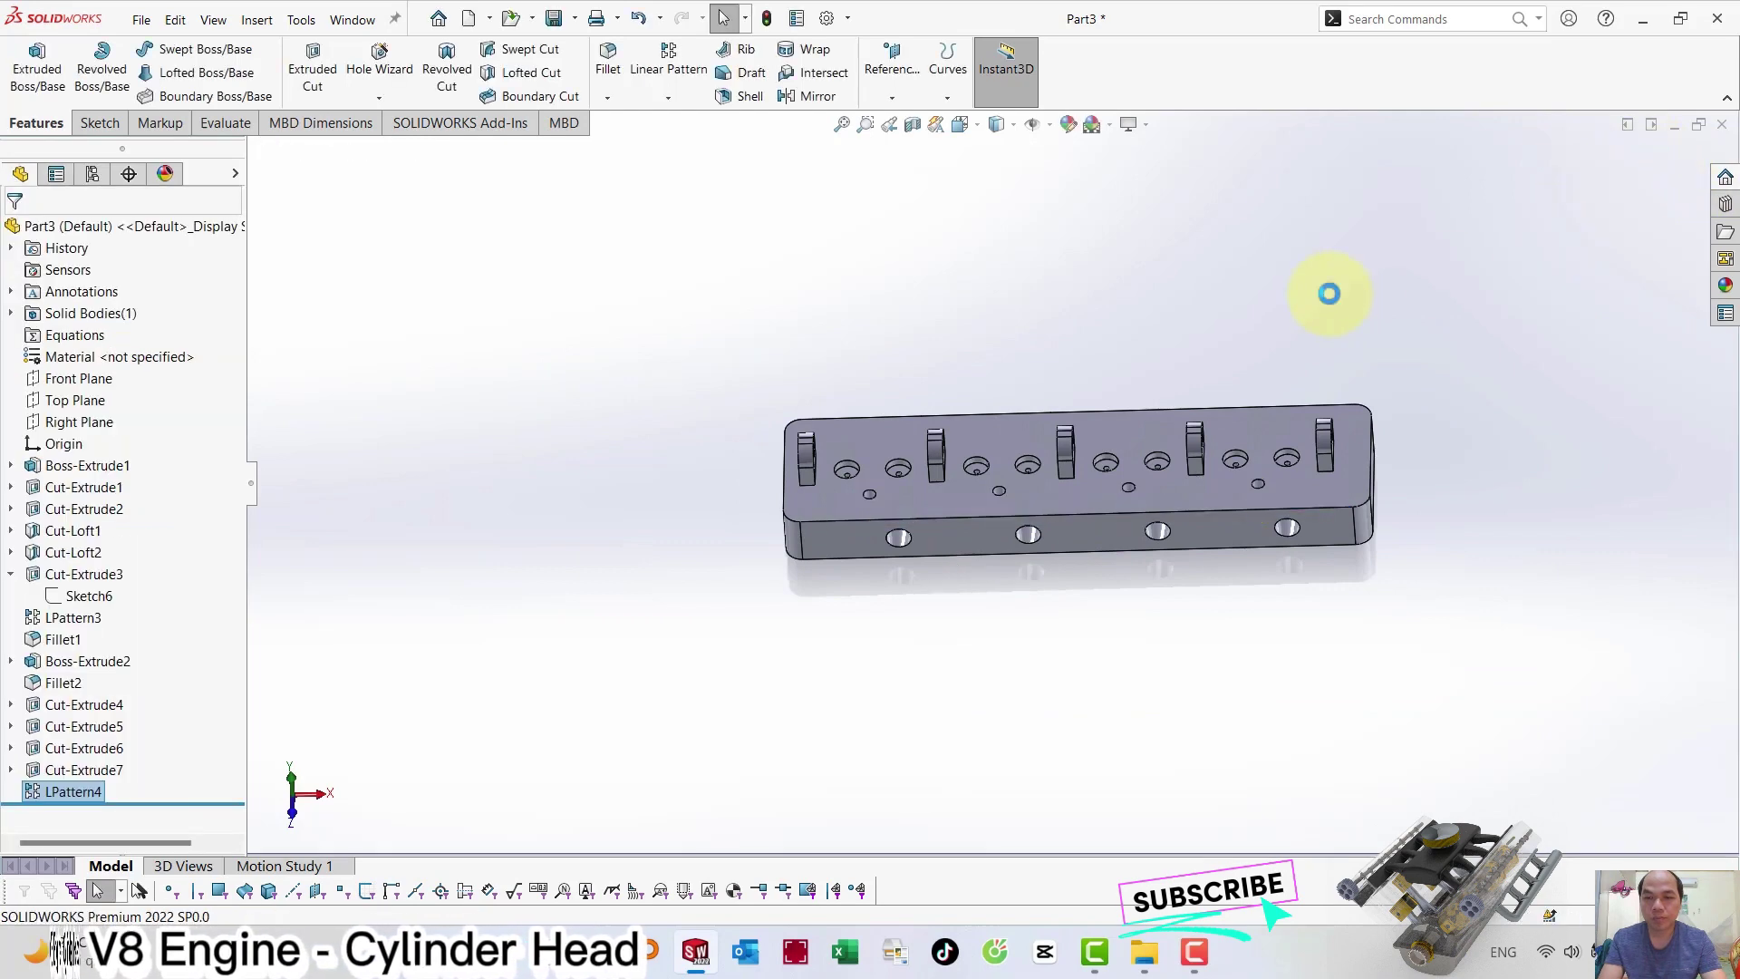
Apply Glass from Other Non-metals as the part material and save the part.
right_drag(580, 383, 617, 303)
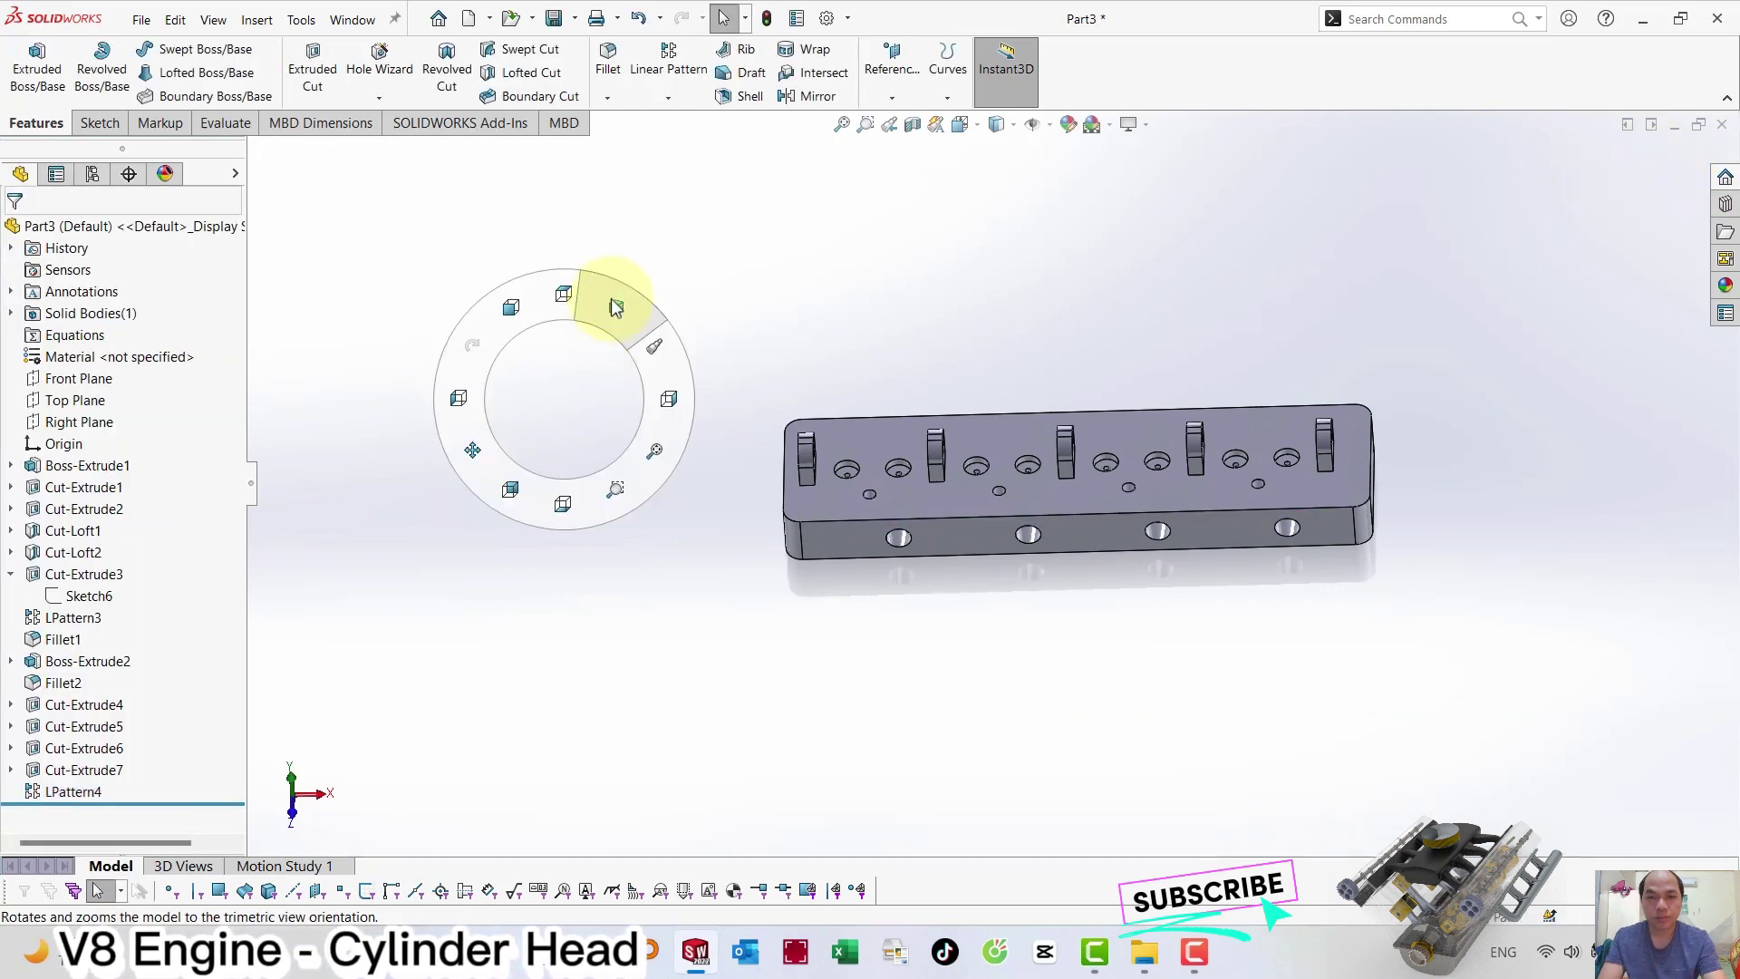
right_click(52, 362)
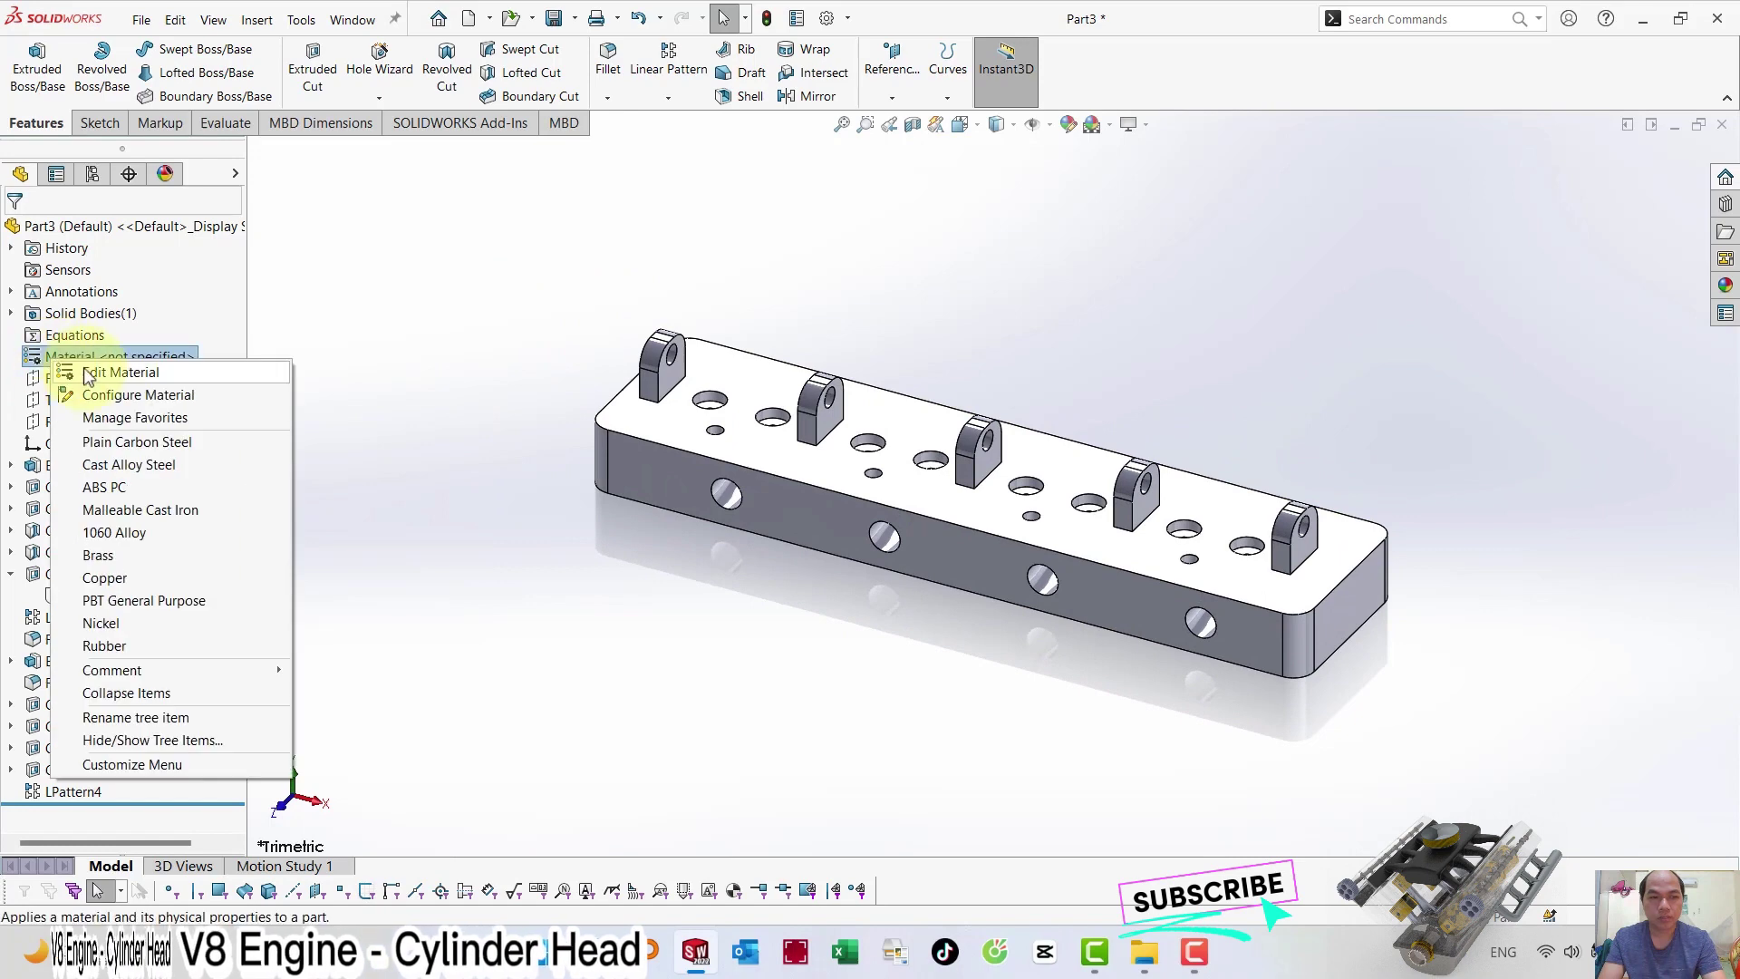
click(87, 374)
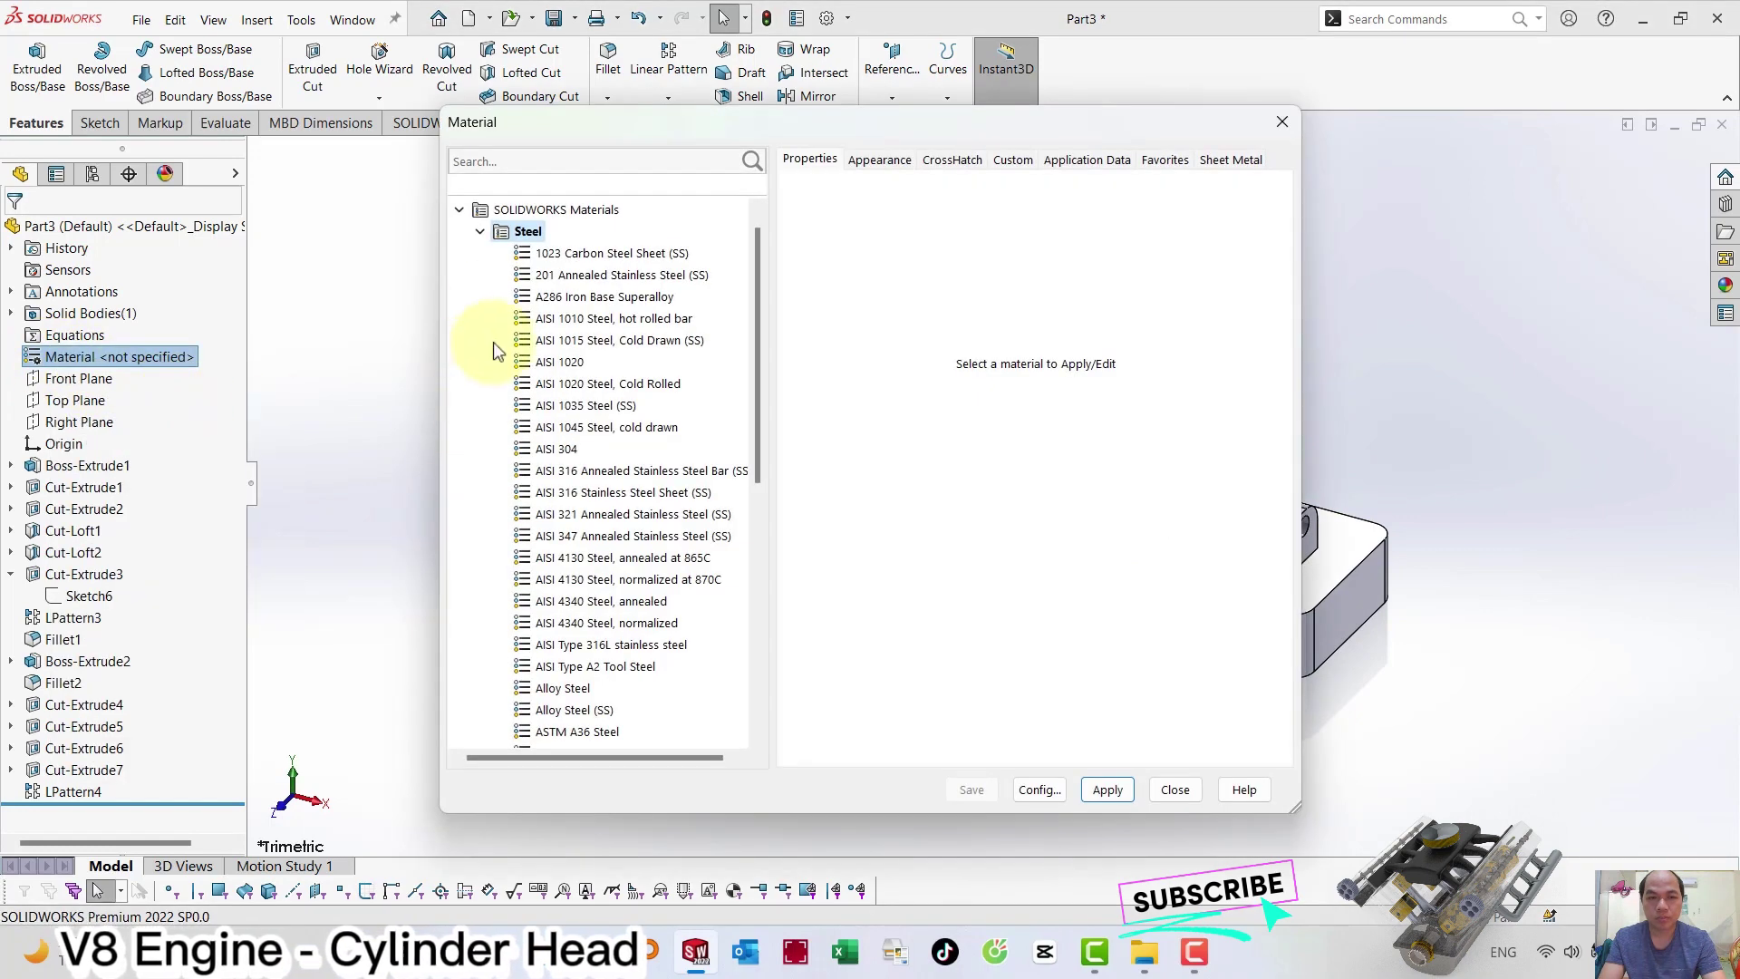
click(480, 232)
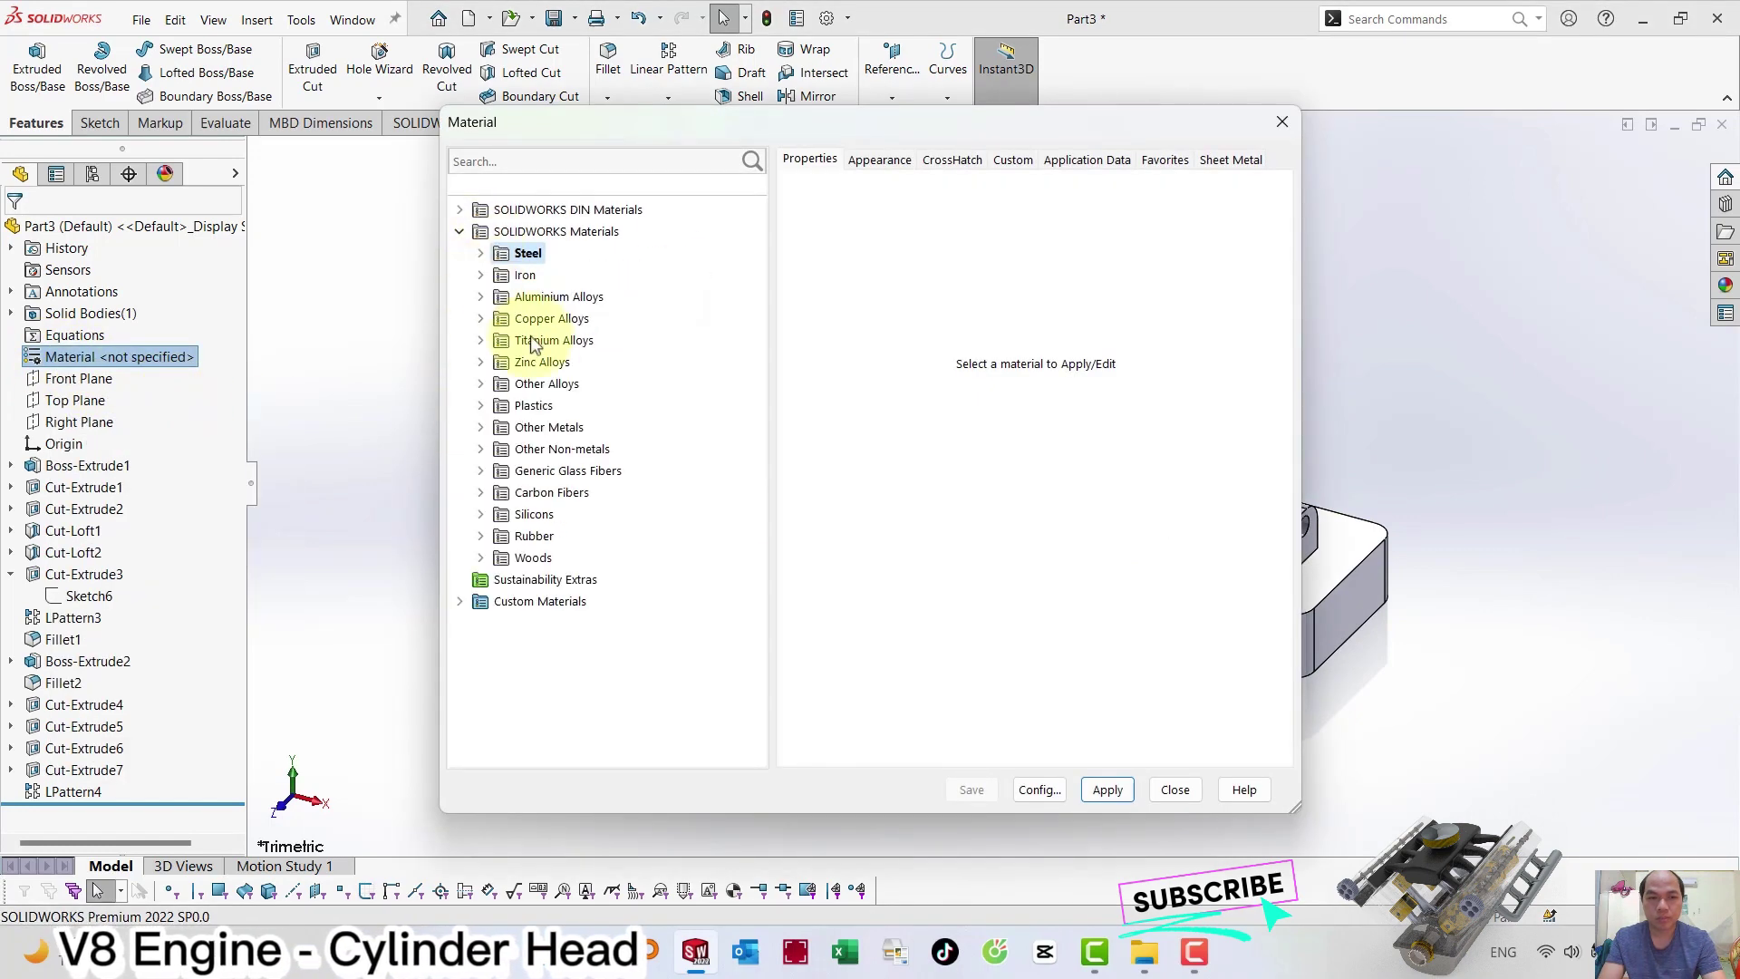
click(489, 451)
click(547, 538)
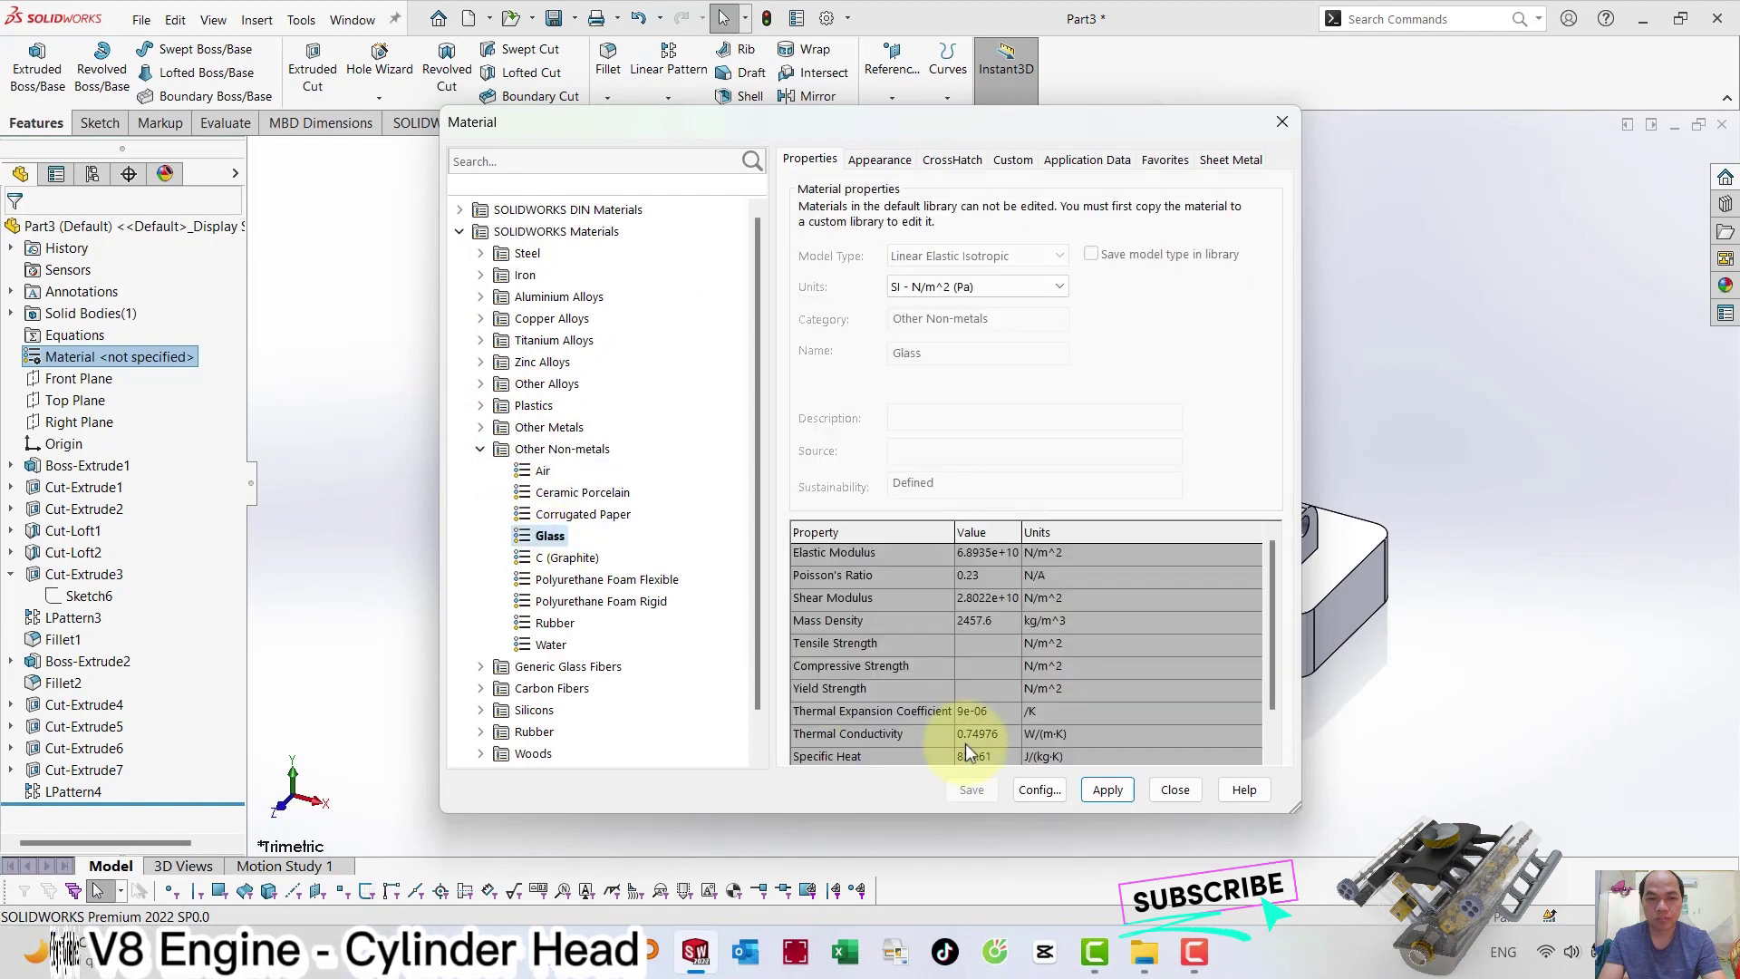
click(1112, 797)
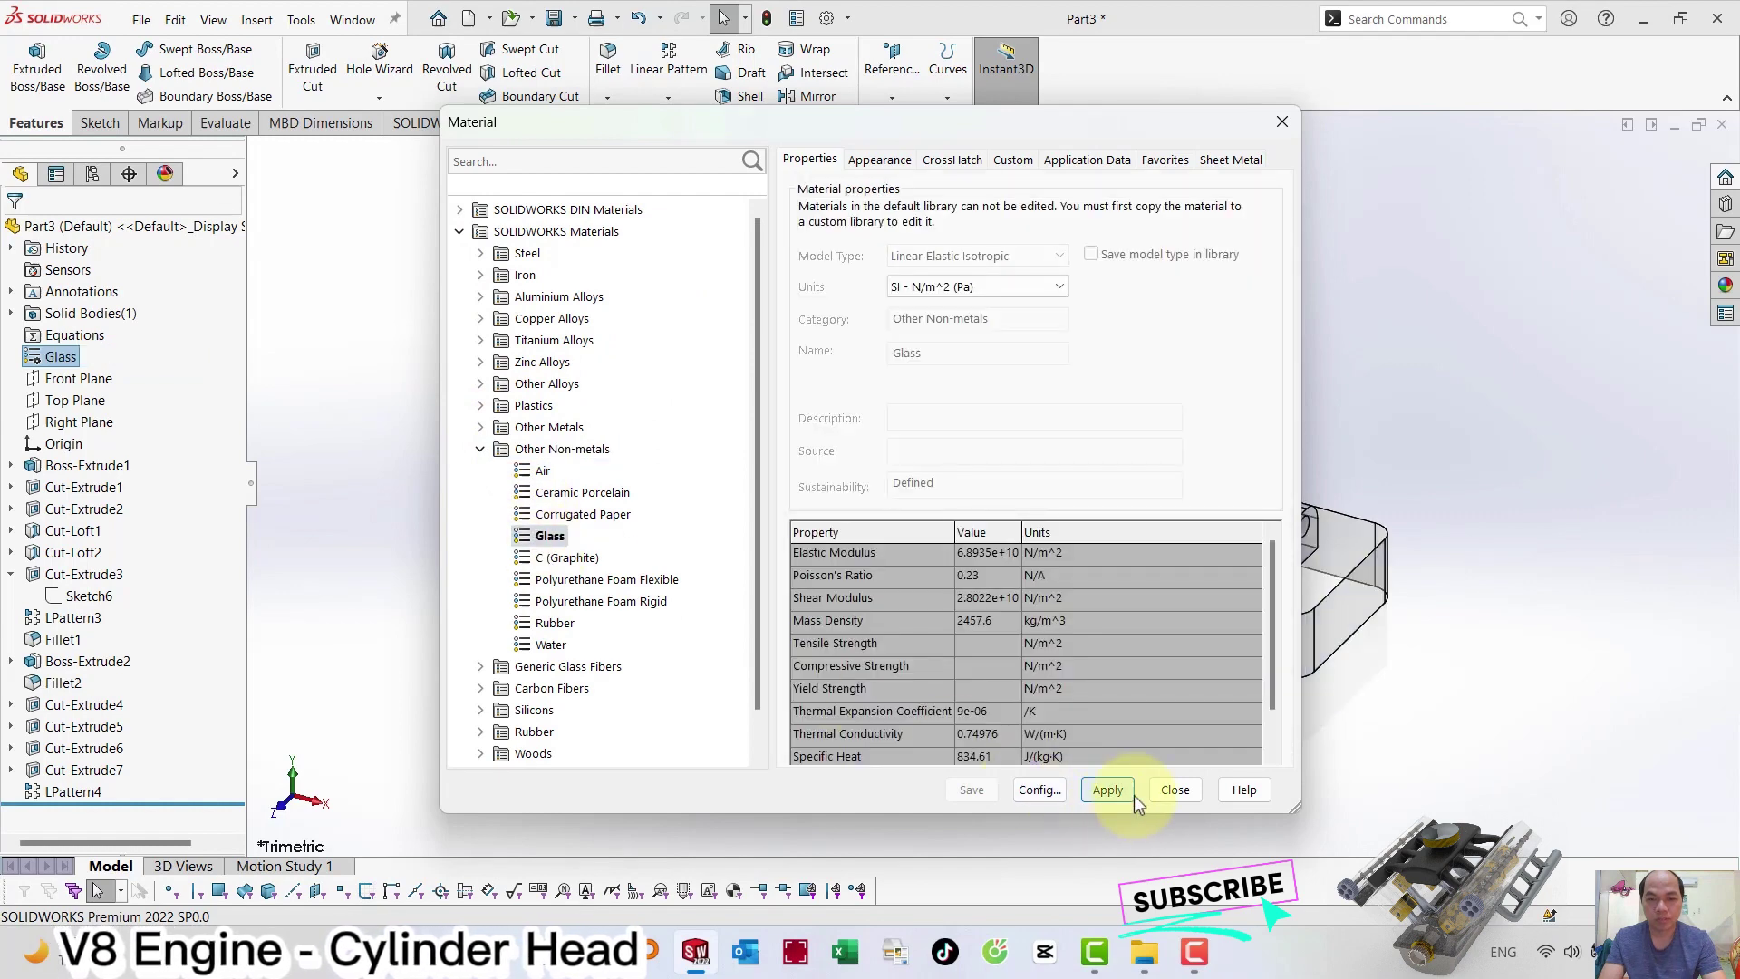
click(1180, 791)
key(ctrl+s)
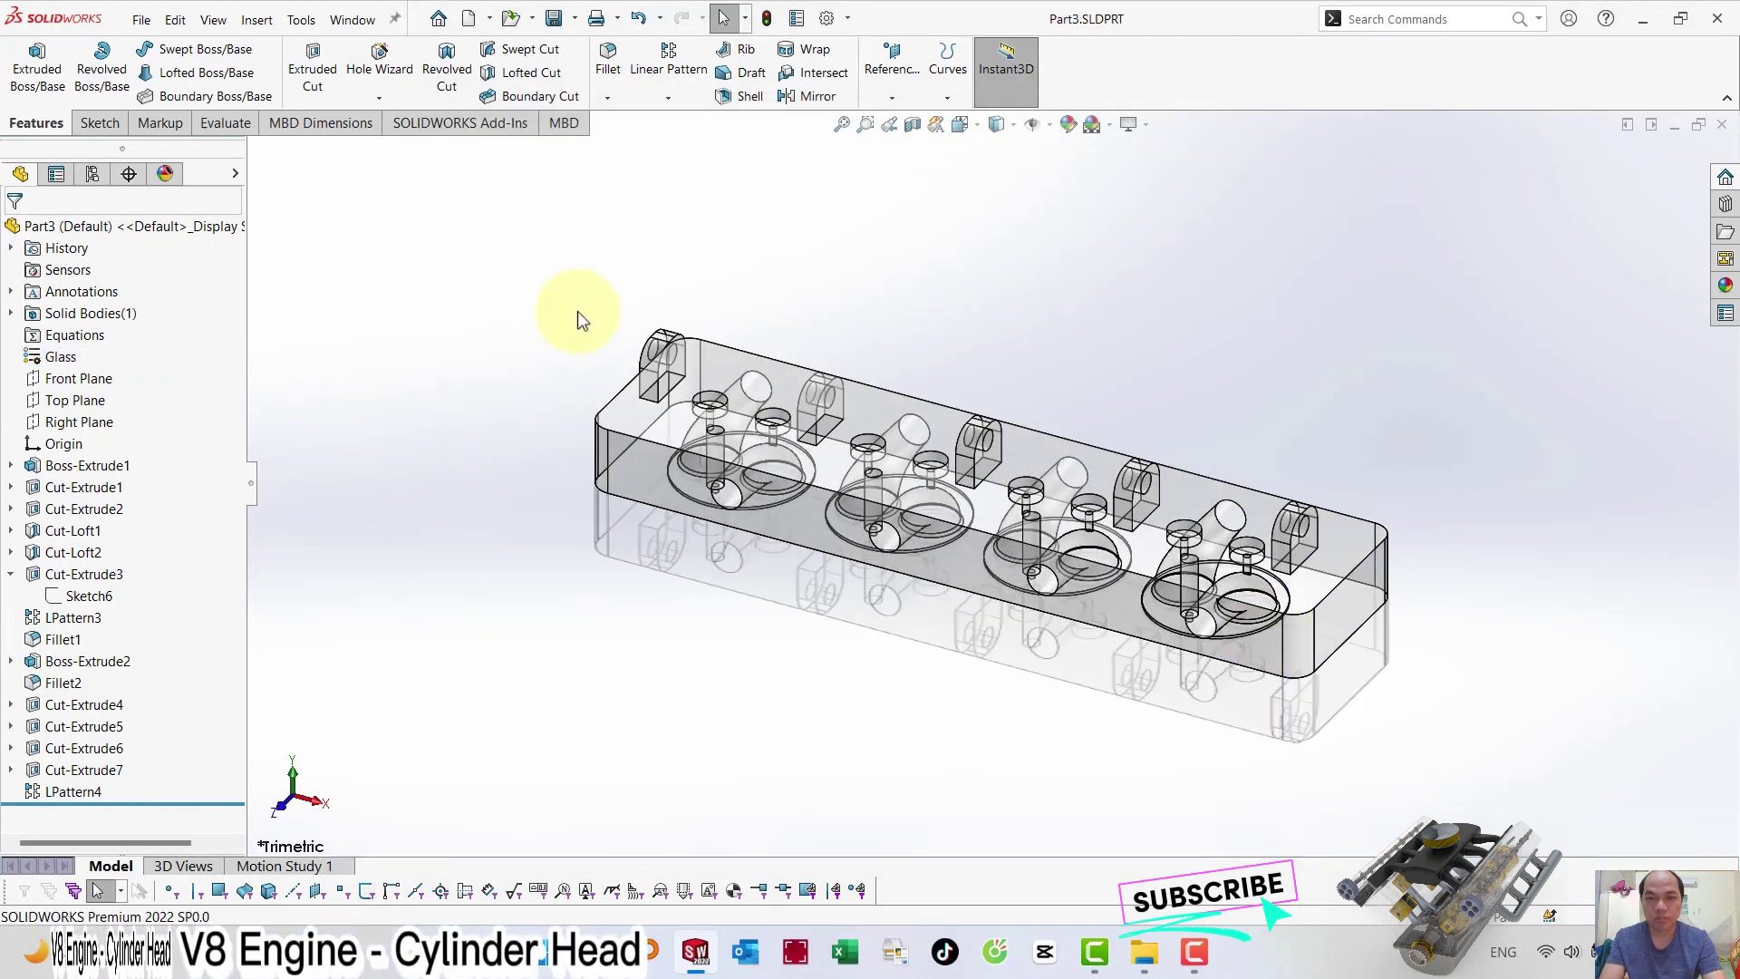
click(141, 20)
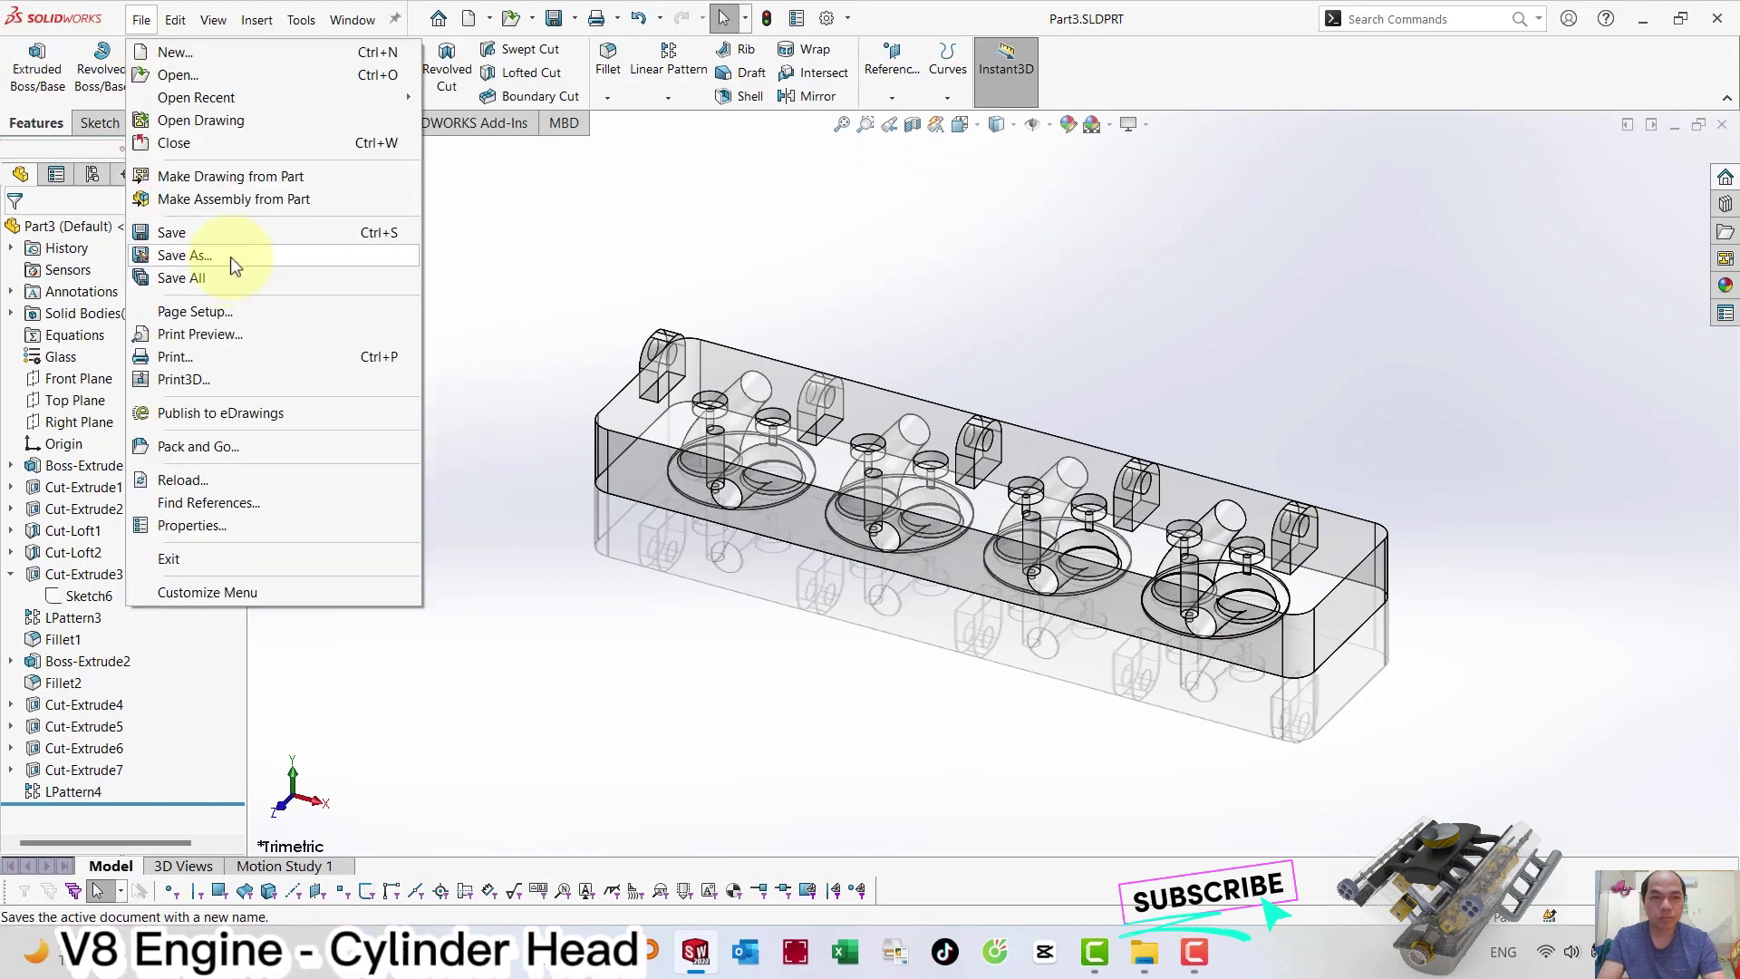
Save the part under the new name '15. Cylinder Head.SLDPRT' and inspect the glass model.
click(483, 506)
text(1)
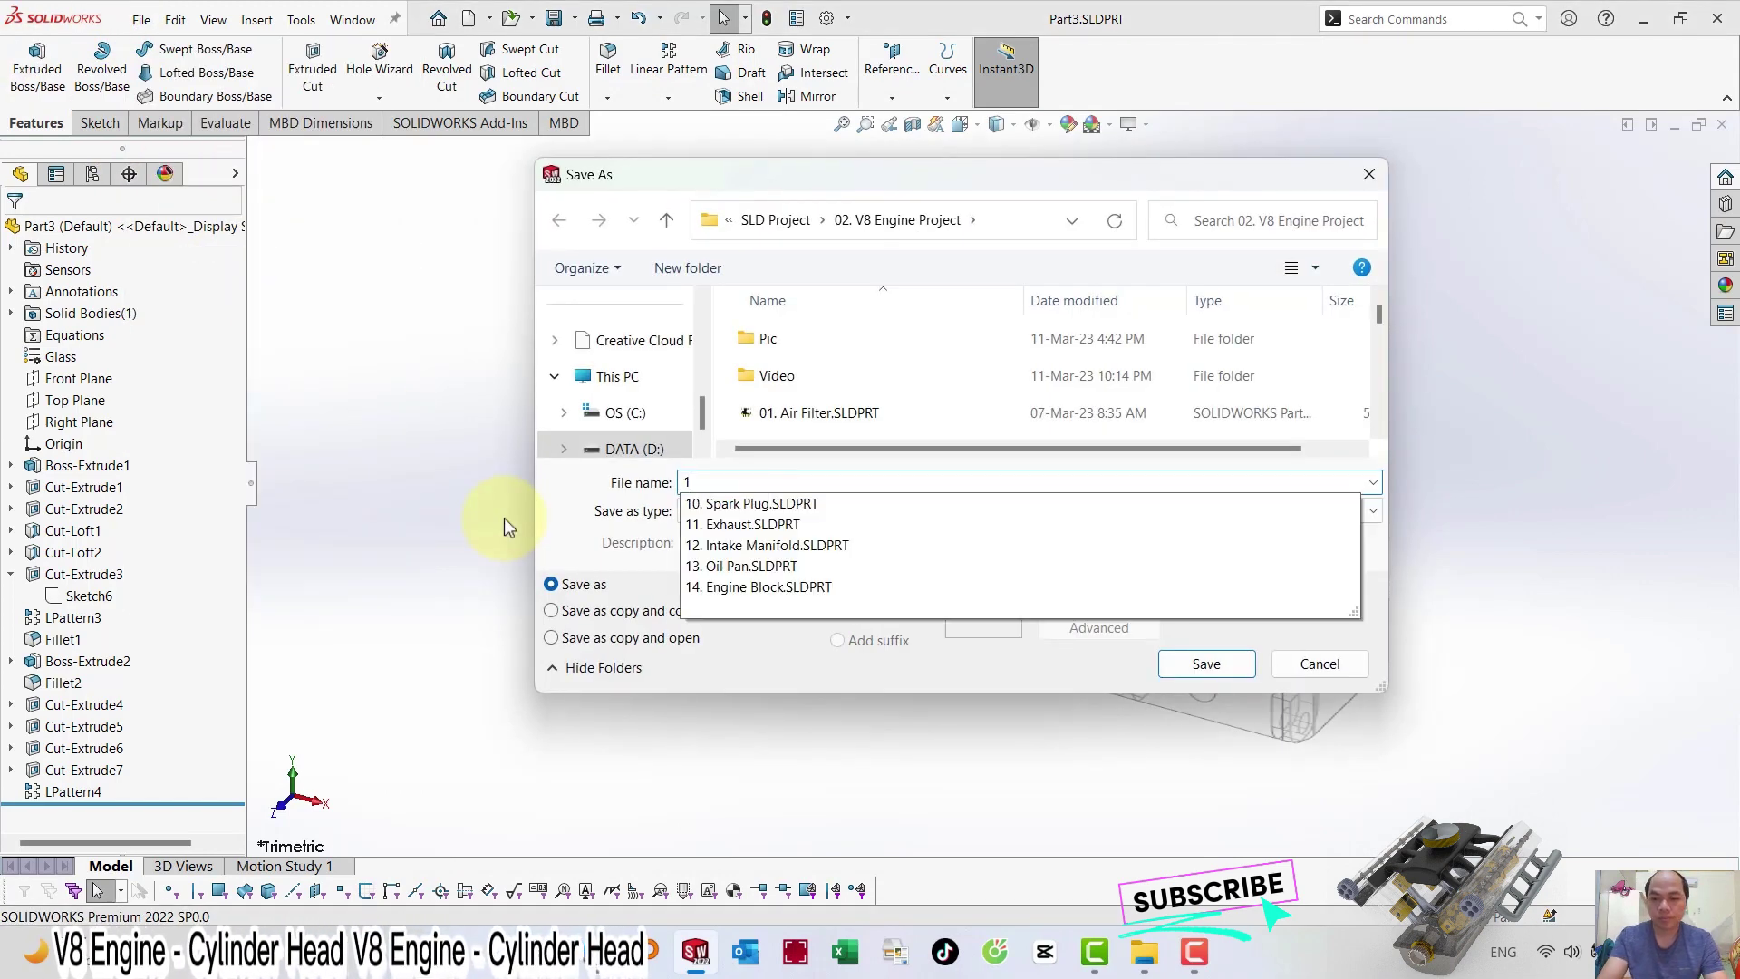
text(5. )
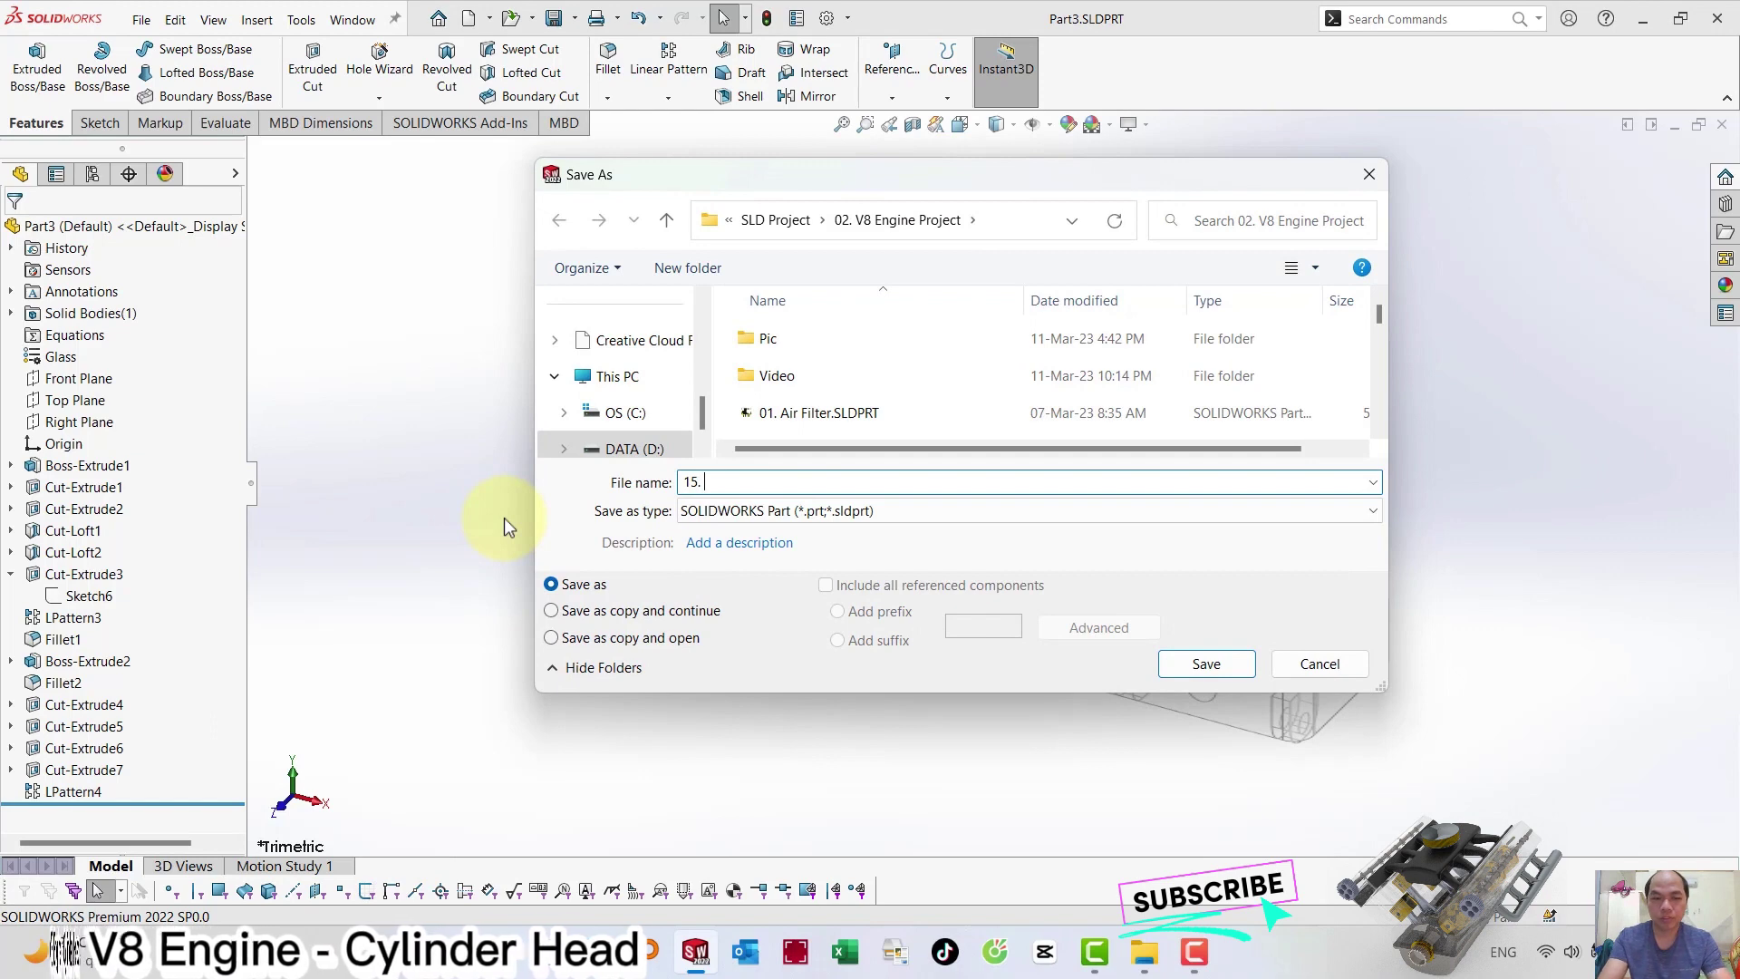
text(Cylind)
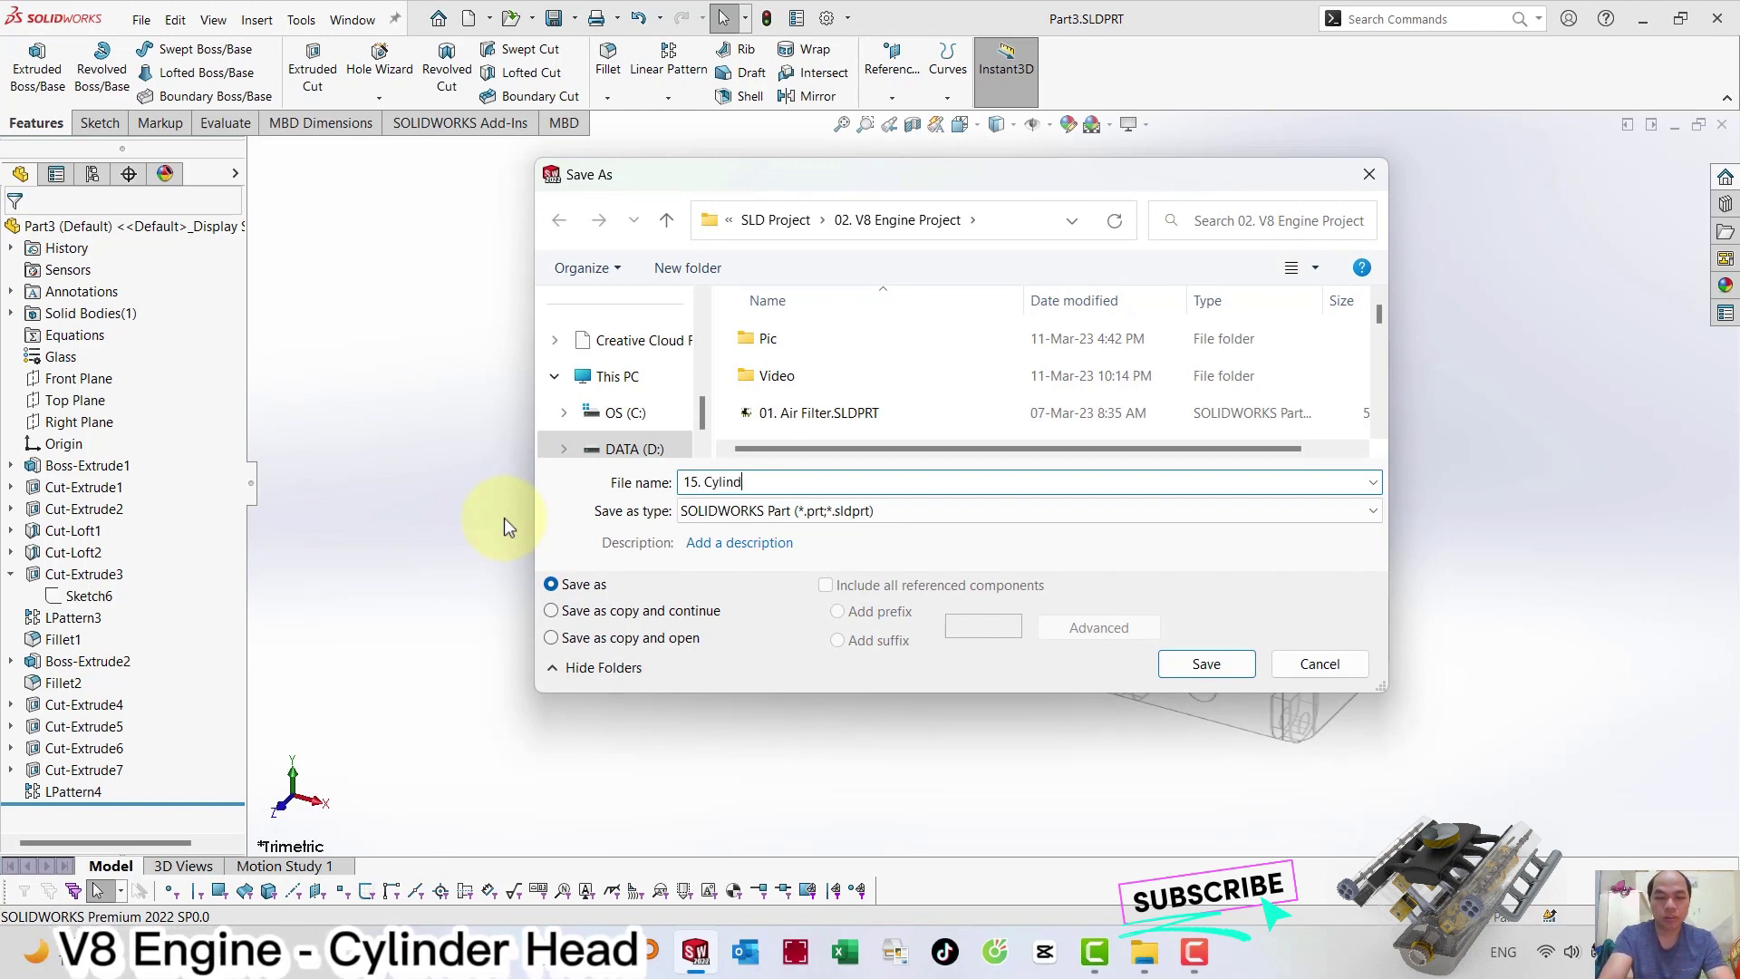
text(er Head)
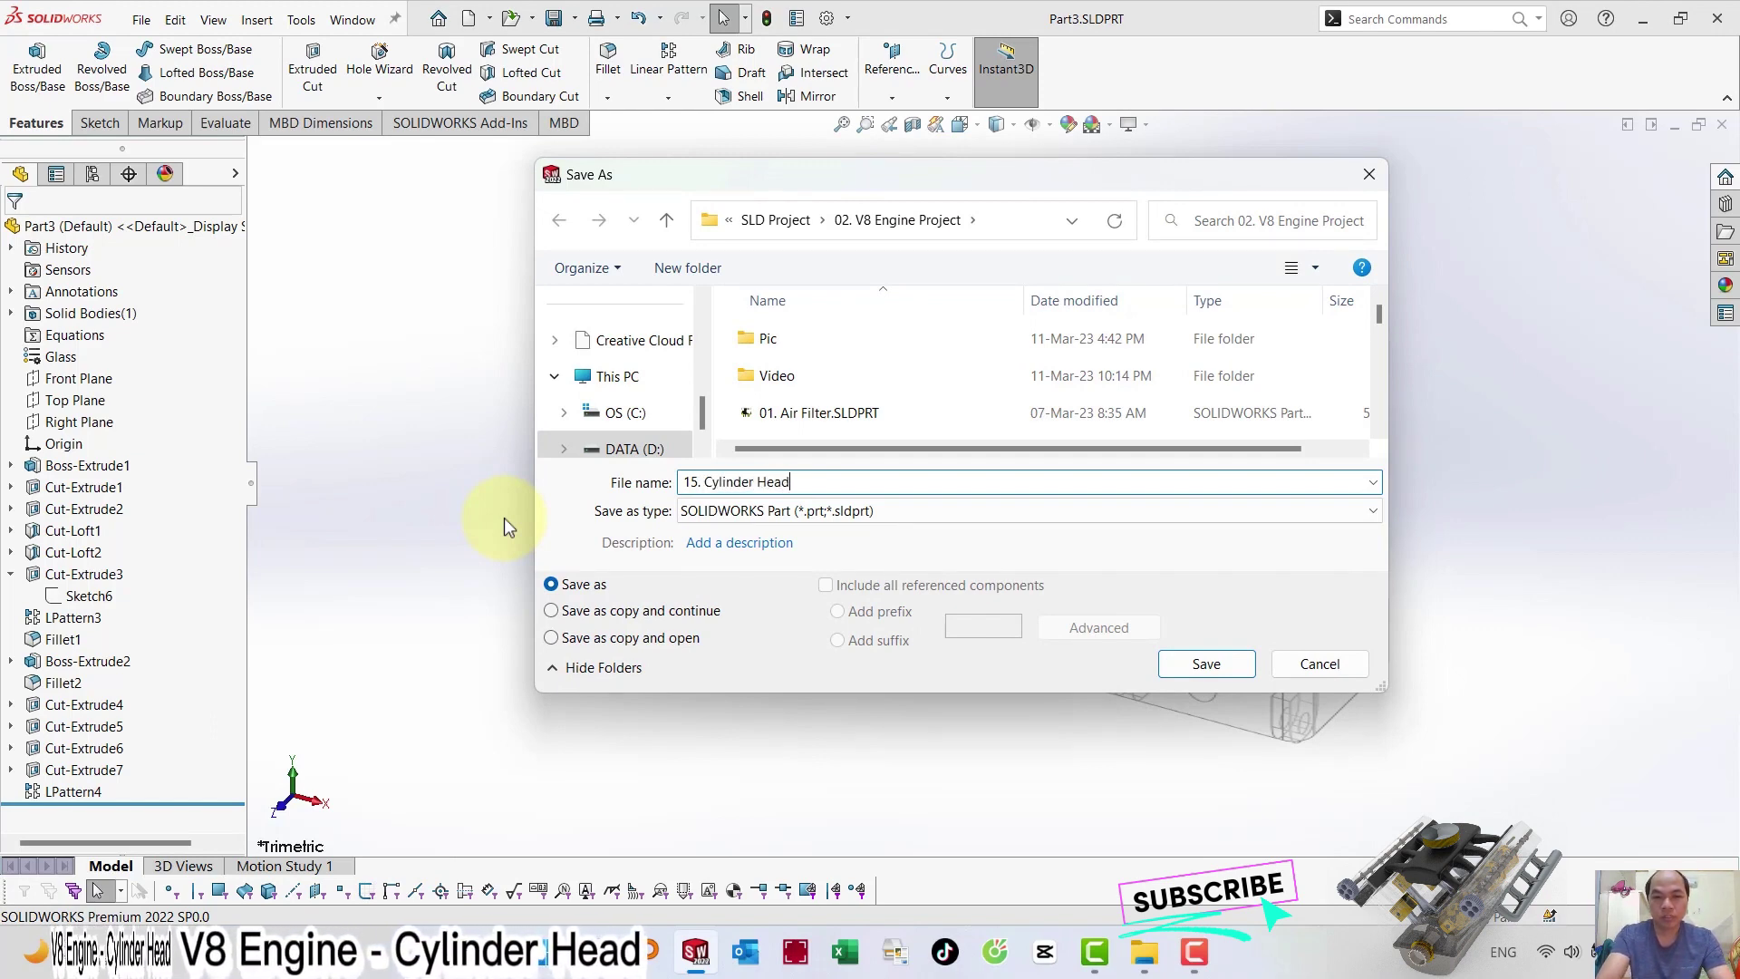
click(1169, 668)
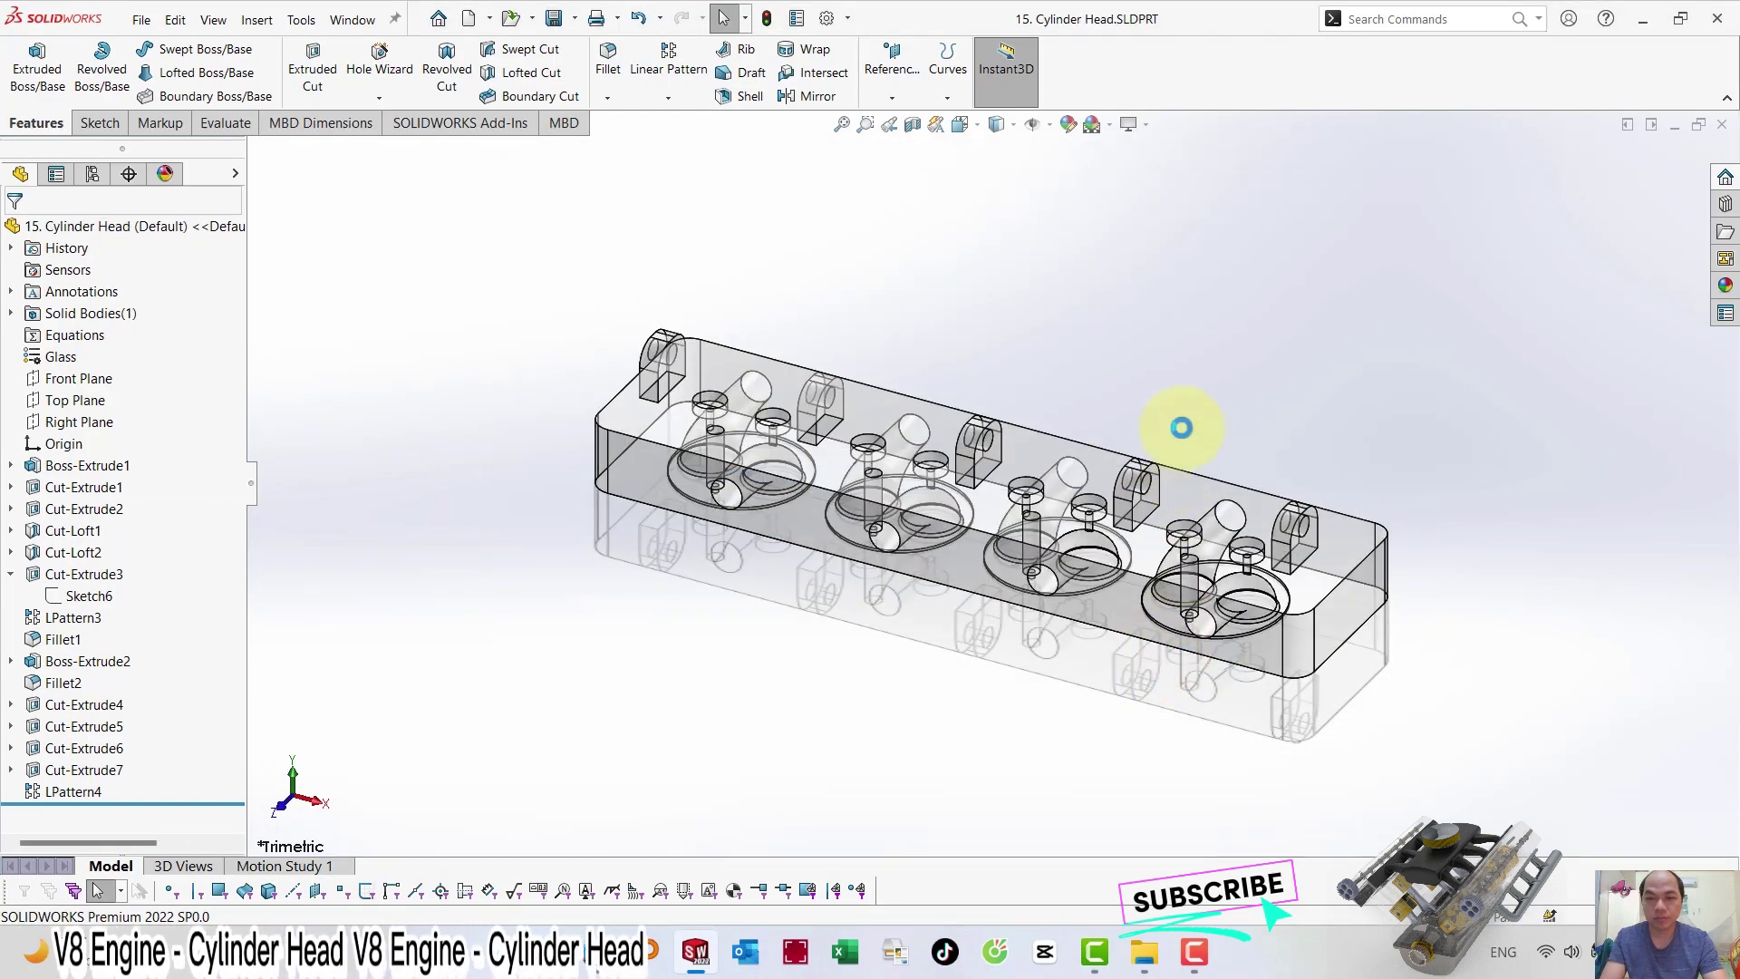
mouse_move(1215, 429)
middle_down()
mouse_move(1091, 295)
mouse_move(889, 280)
mouse_move(858, 163)
mouse_move(1089, 220)
mouse_move(1247, 232)
mouse_move(1258, 311)
middle_up()
right_drag(1293, 310, 1291, 243)
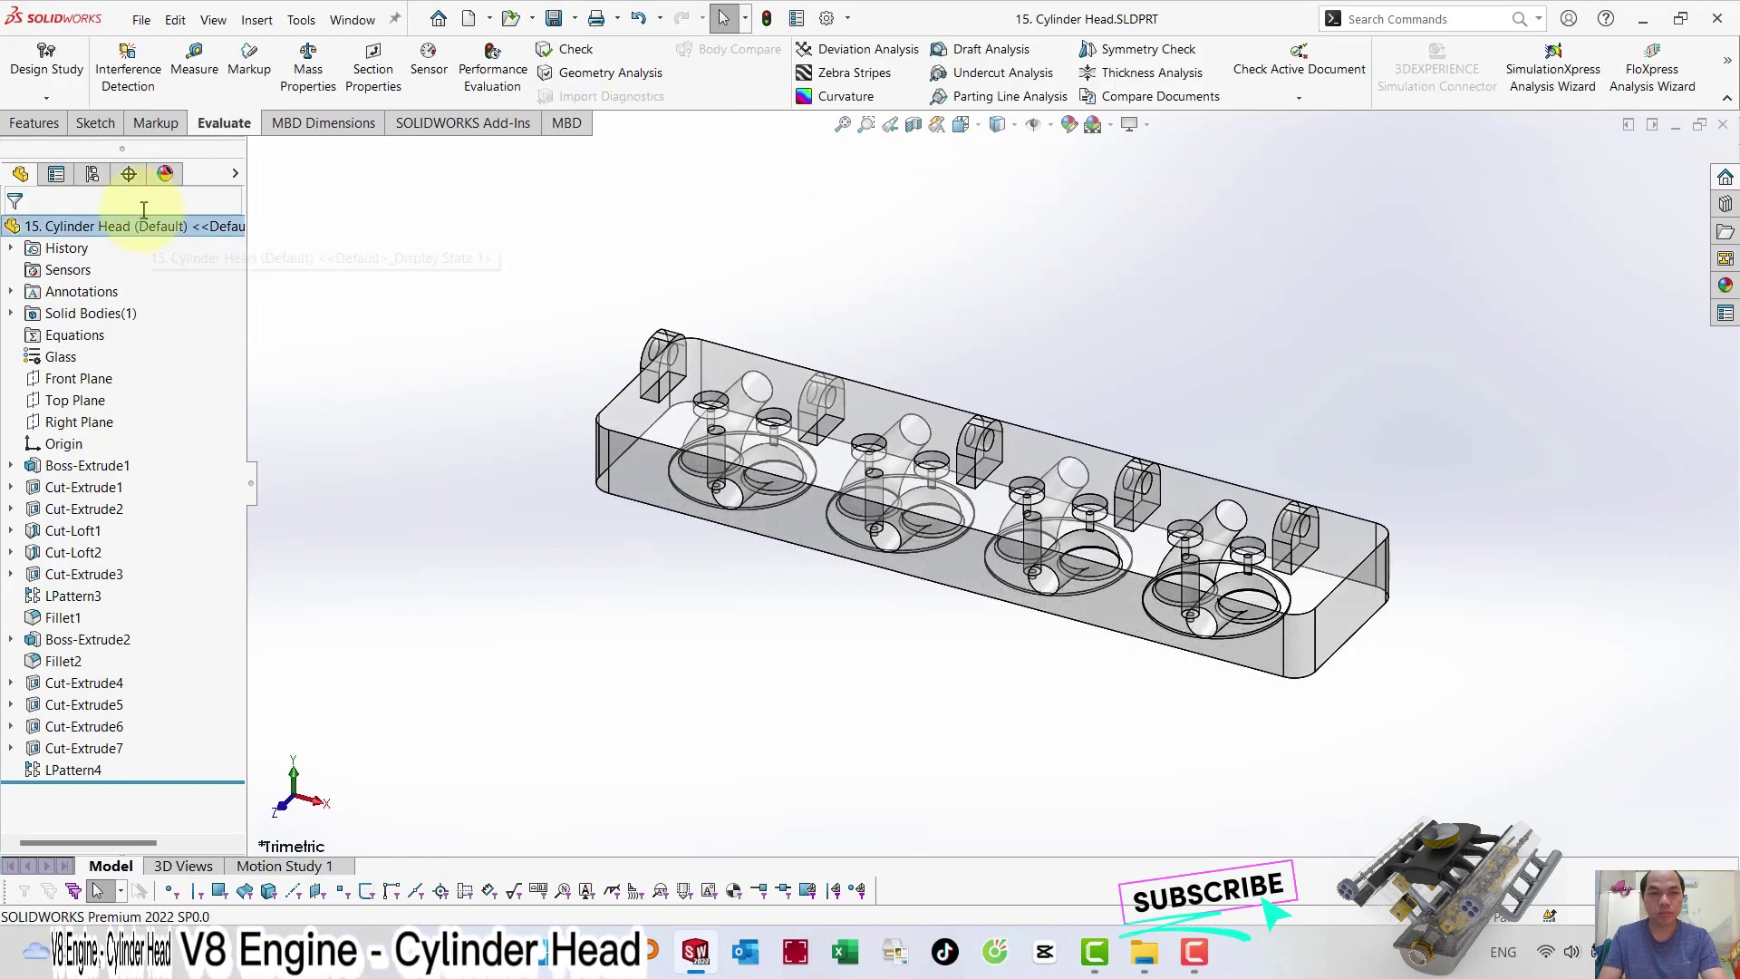
Add a new configuration named Config 02 in the ConfigurationManager.
click(128, 173)
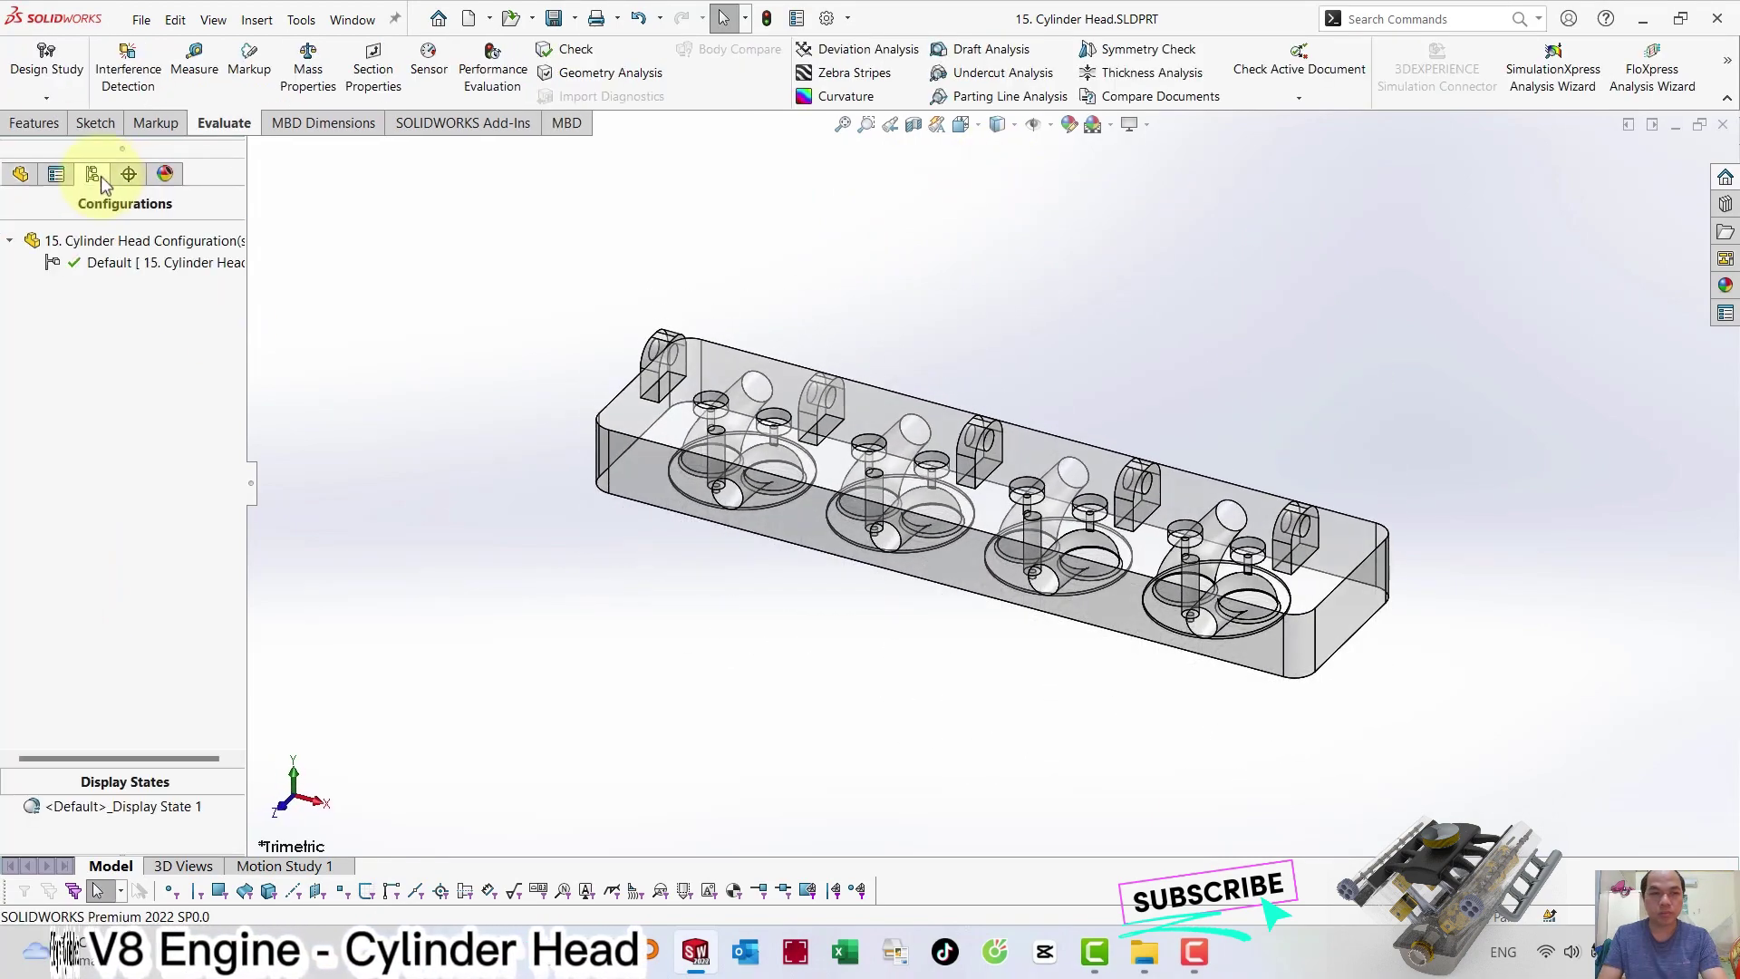
right_click(85, 243)
click(136, 281)
text(c)
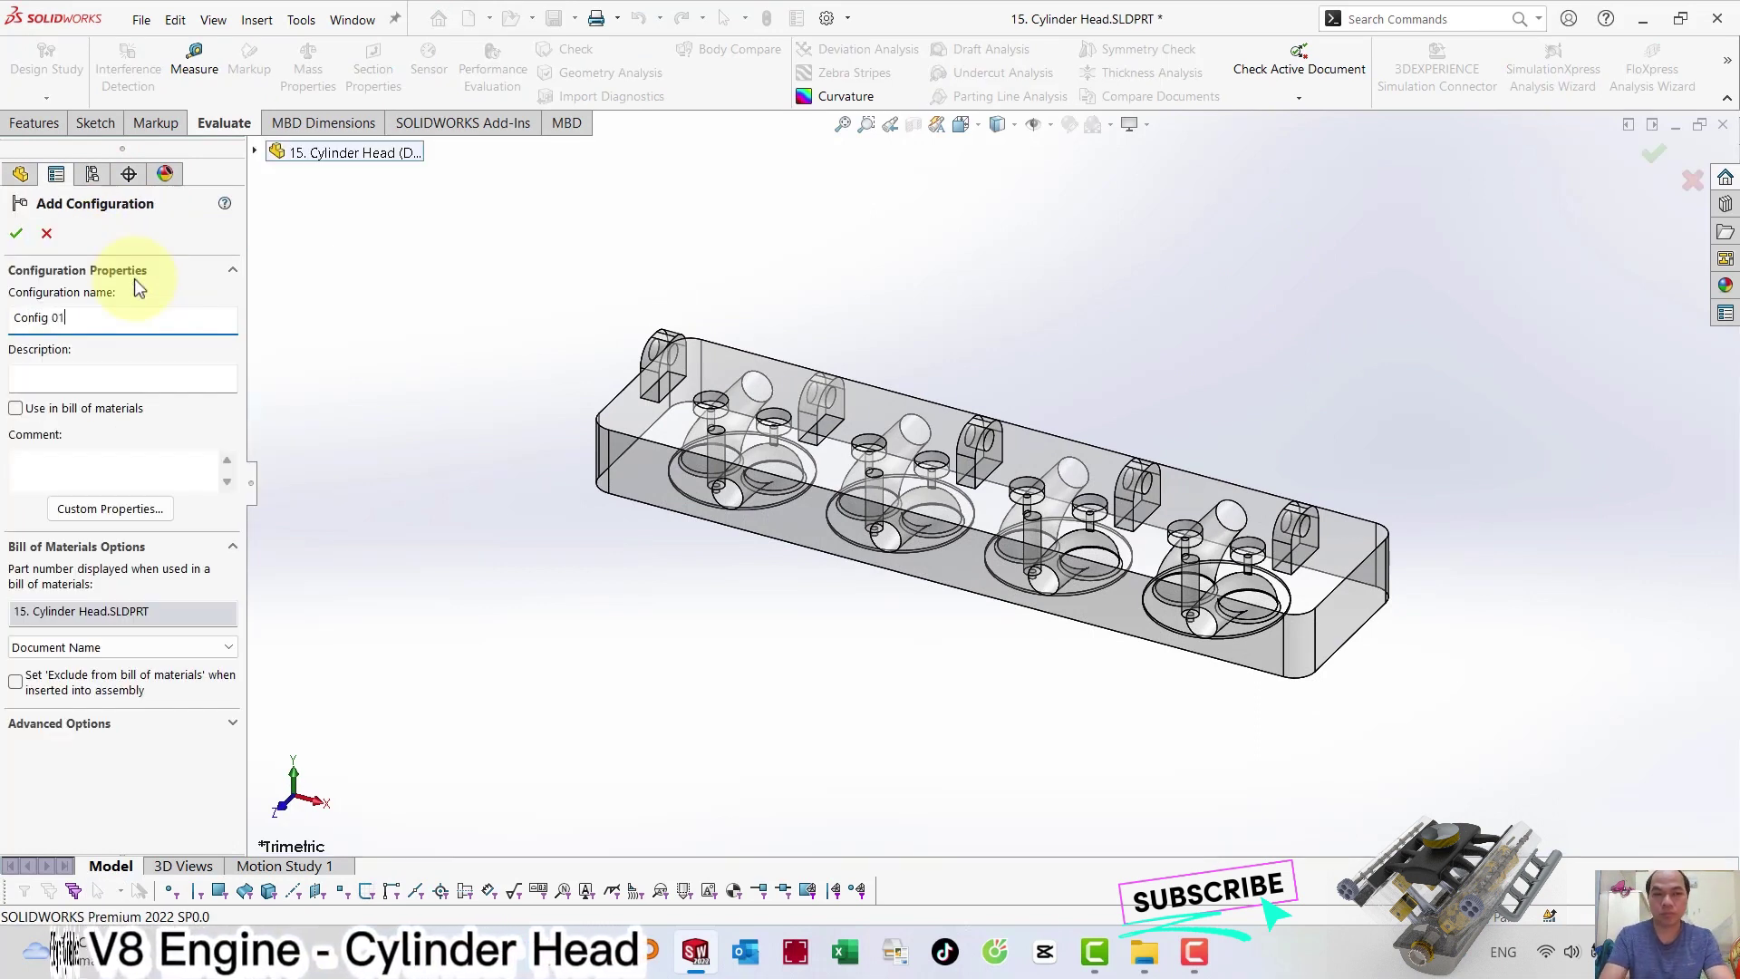
click(16, 233)
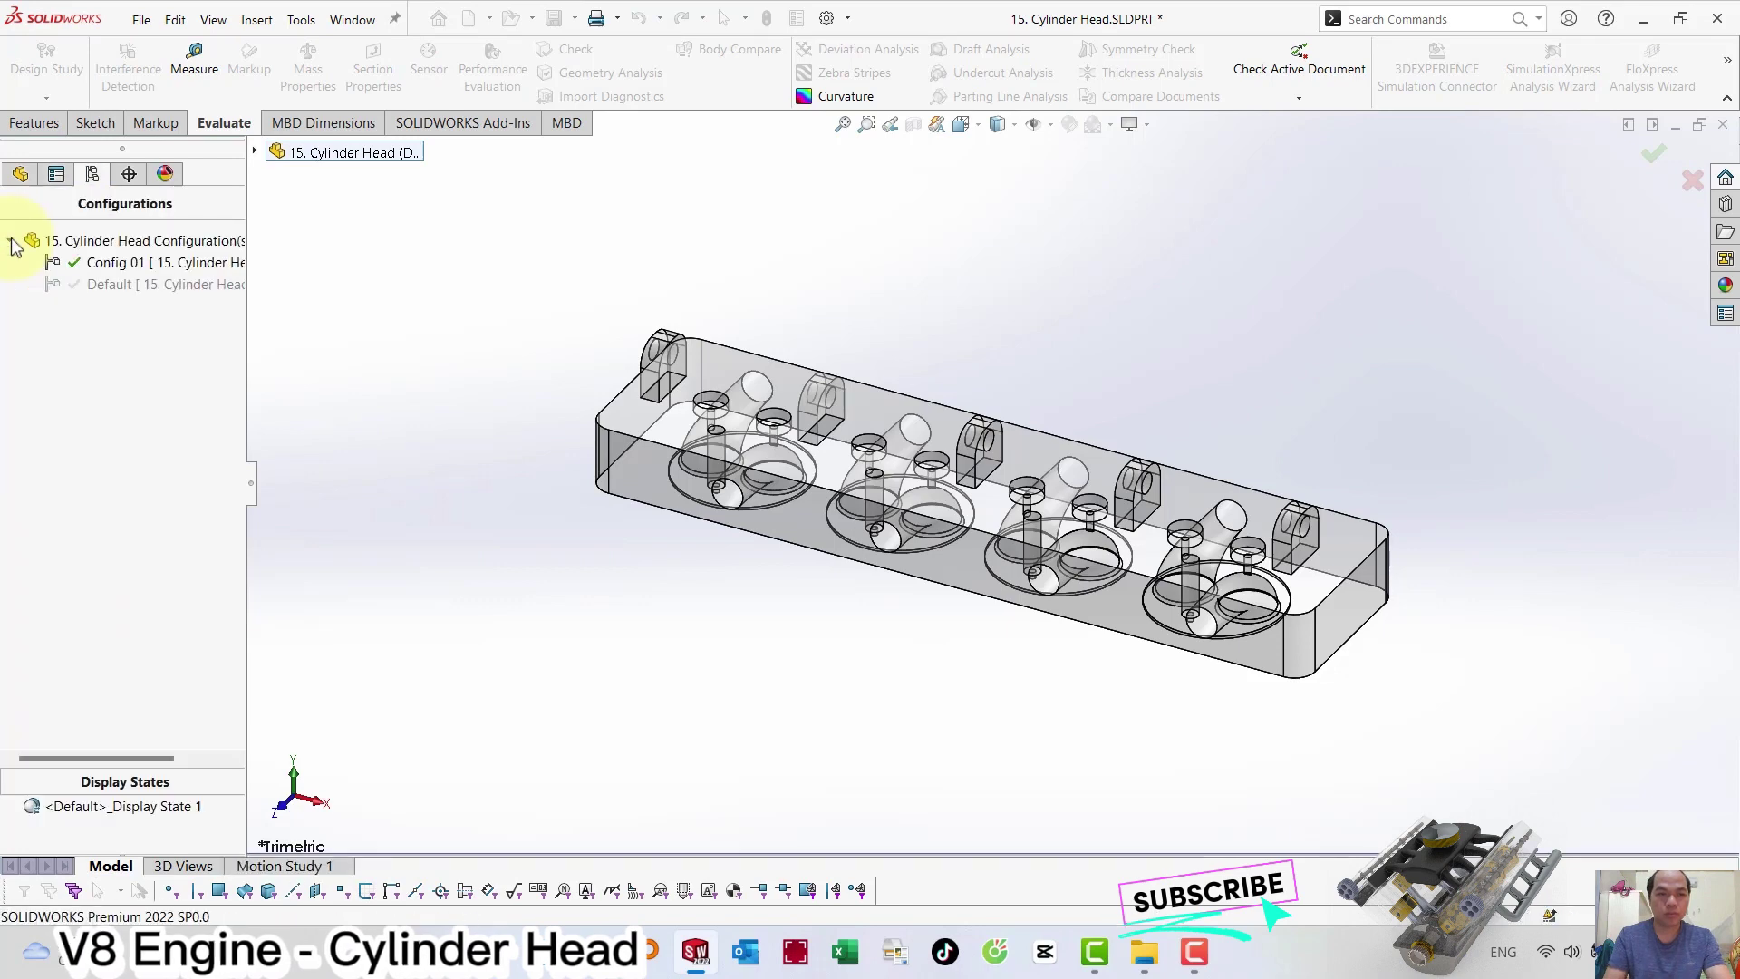
right_click(73, 242)
click(127, 274)
text(Config 02)
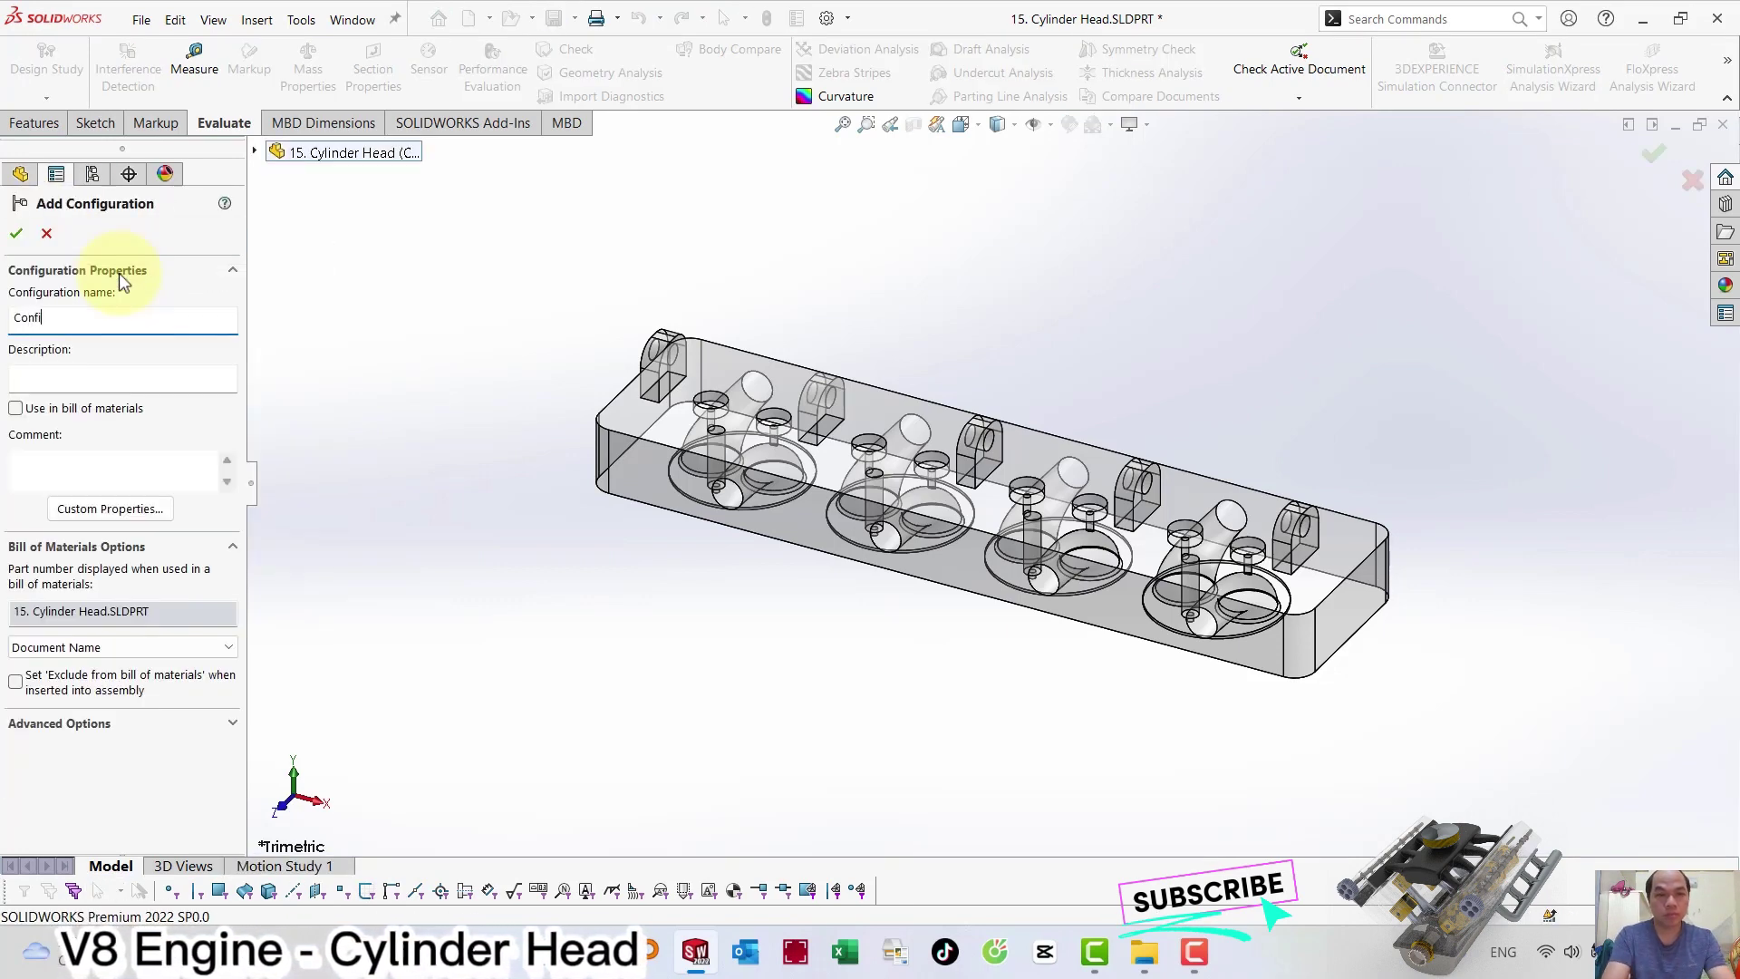
click(16, 234)
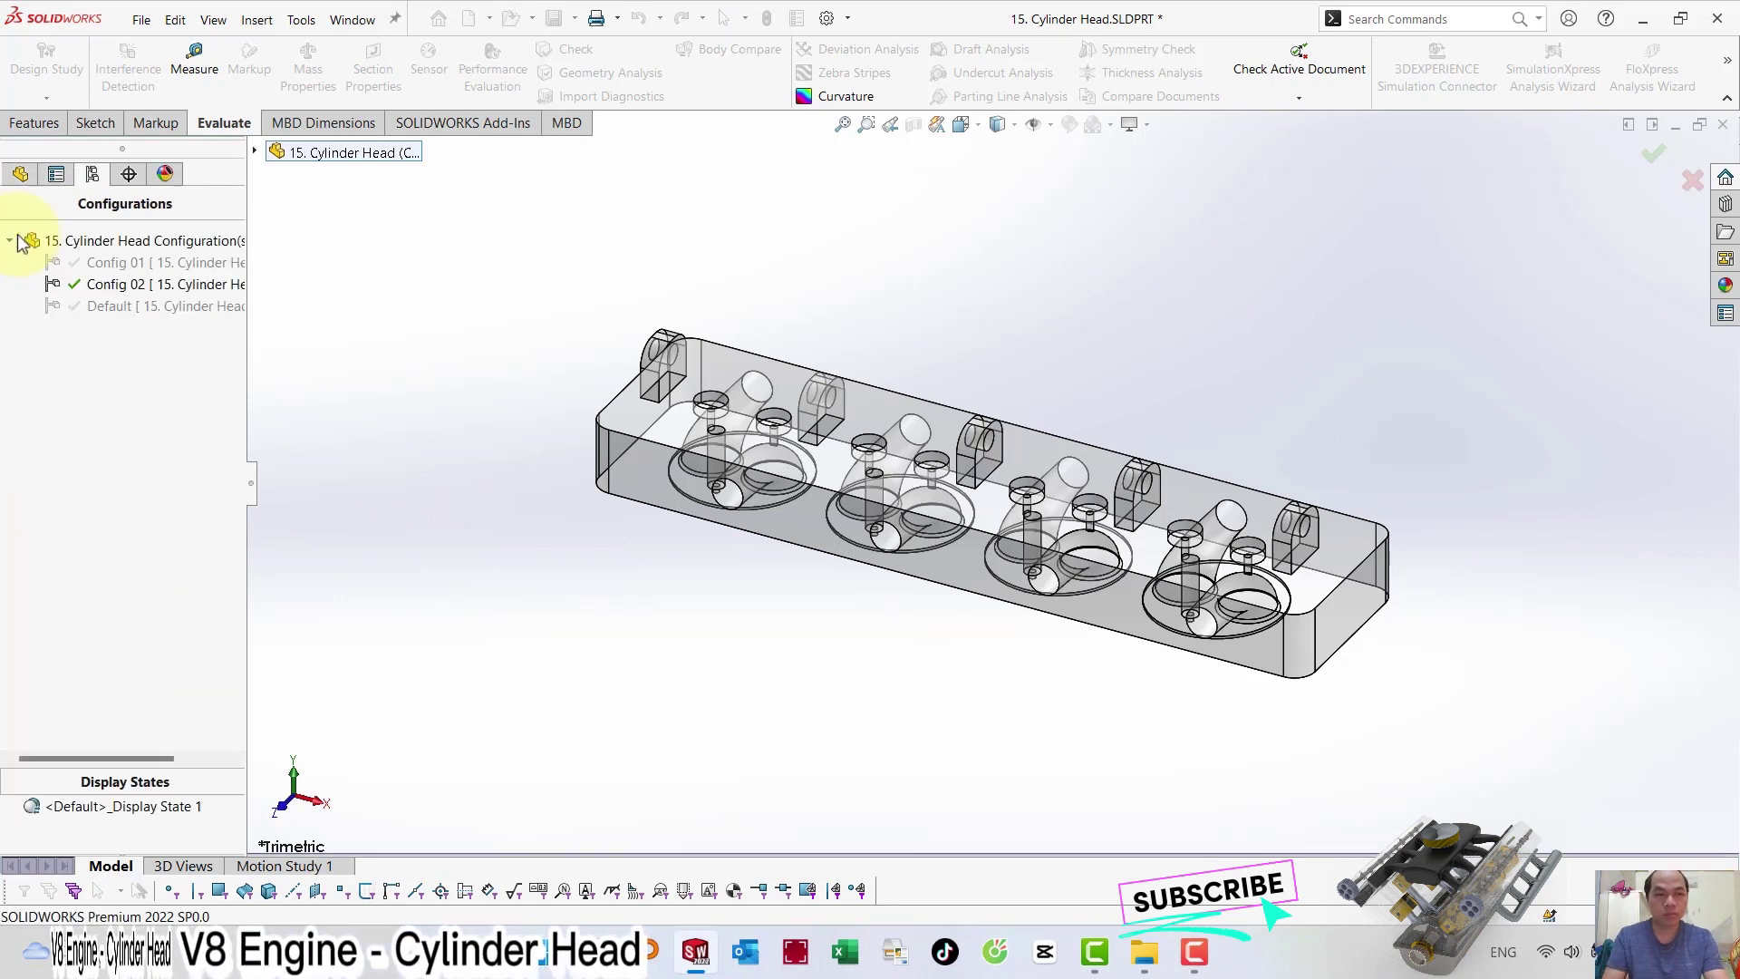
Give Config 02 a display data mark and make Config 01 active.
right_click(67, 283)
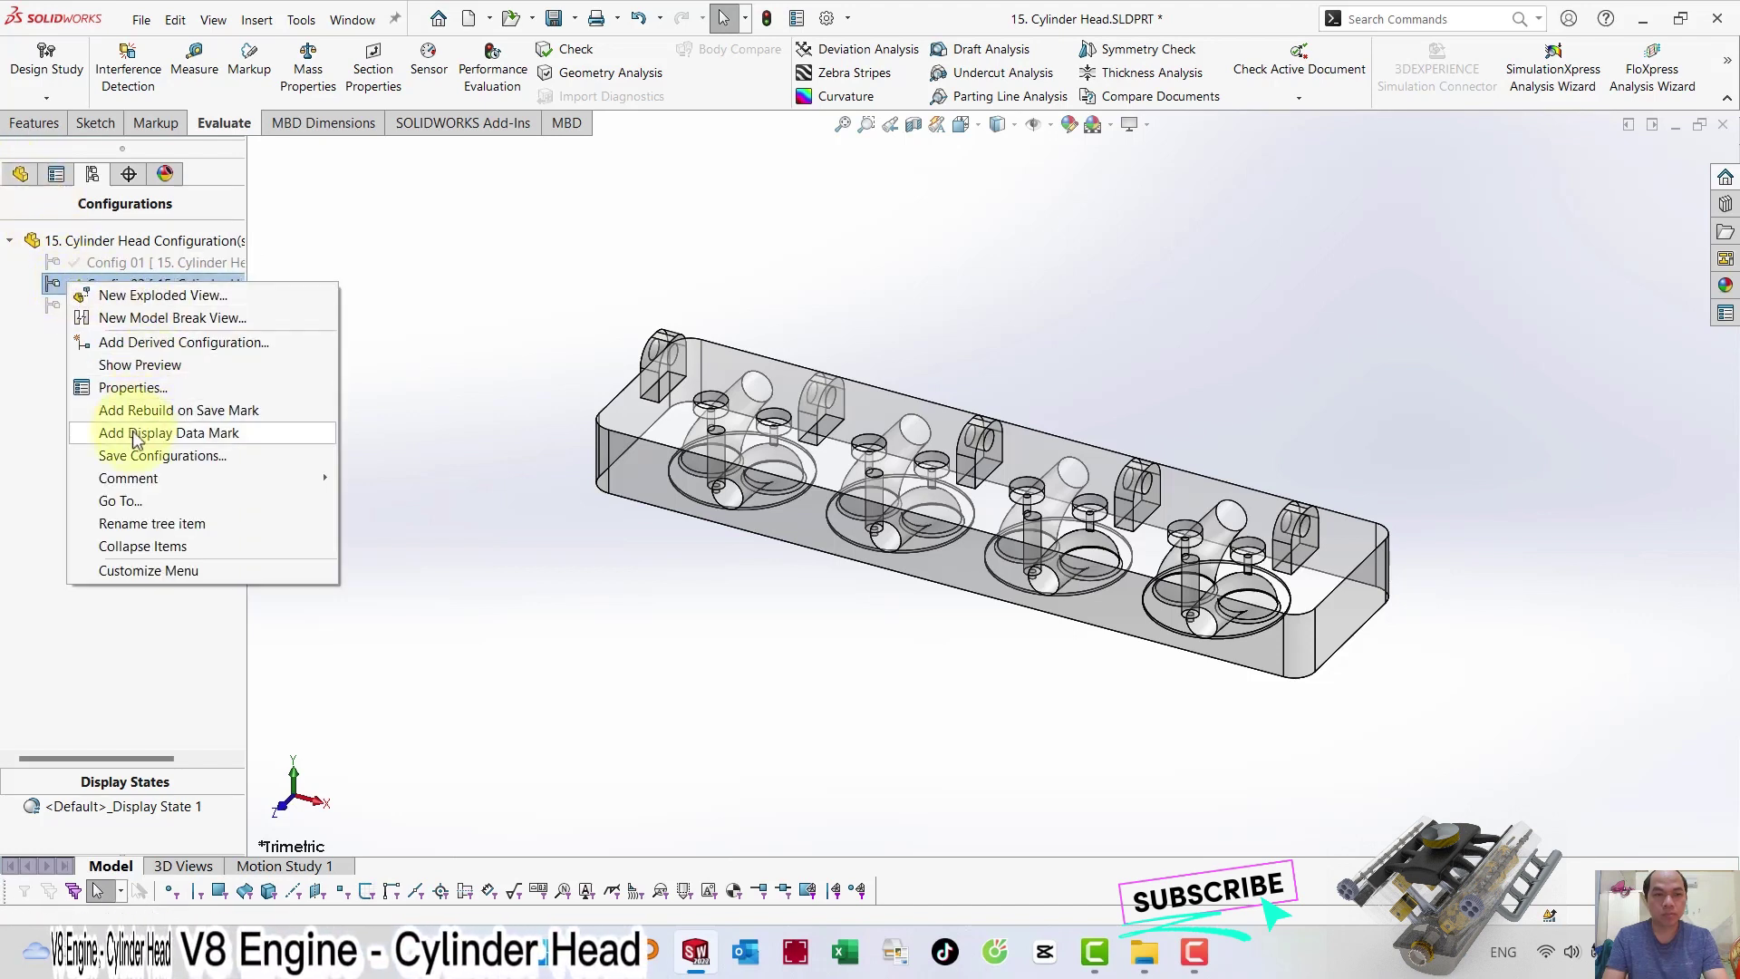
click(140, 433)
double_click(106, 263)
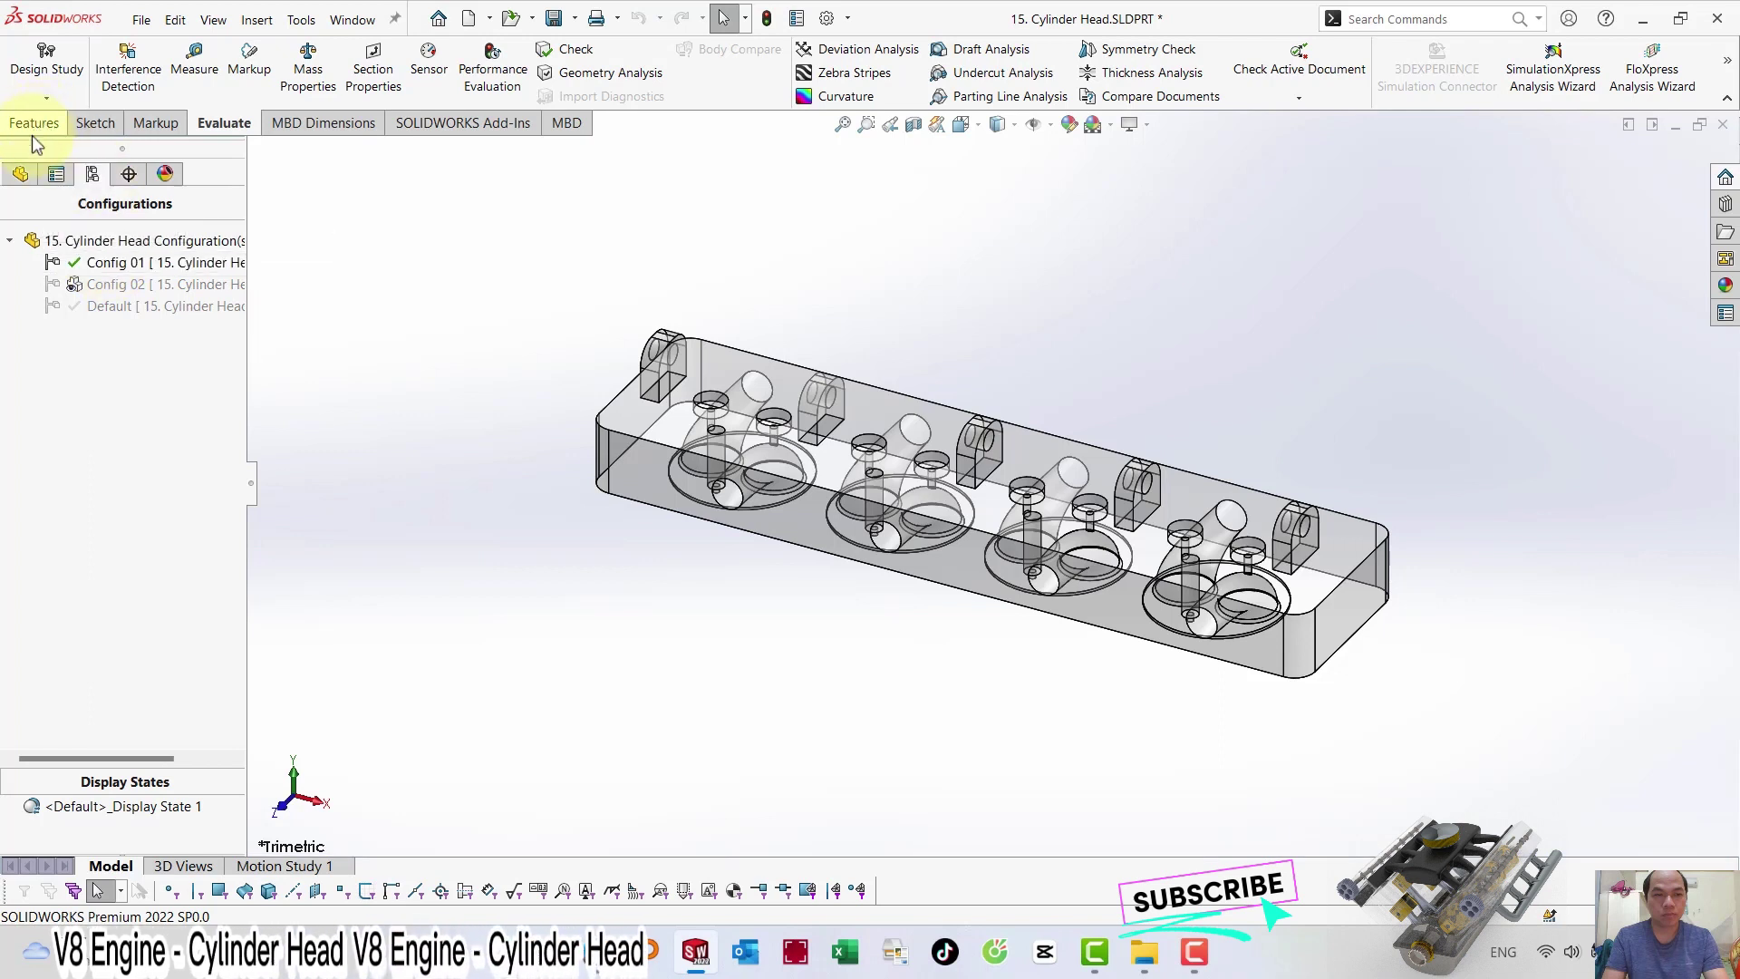
right_click(82, 263)
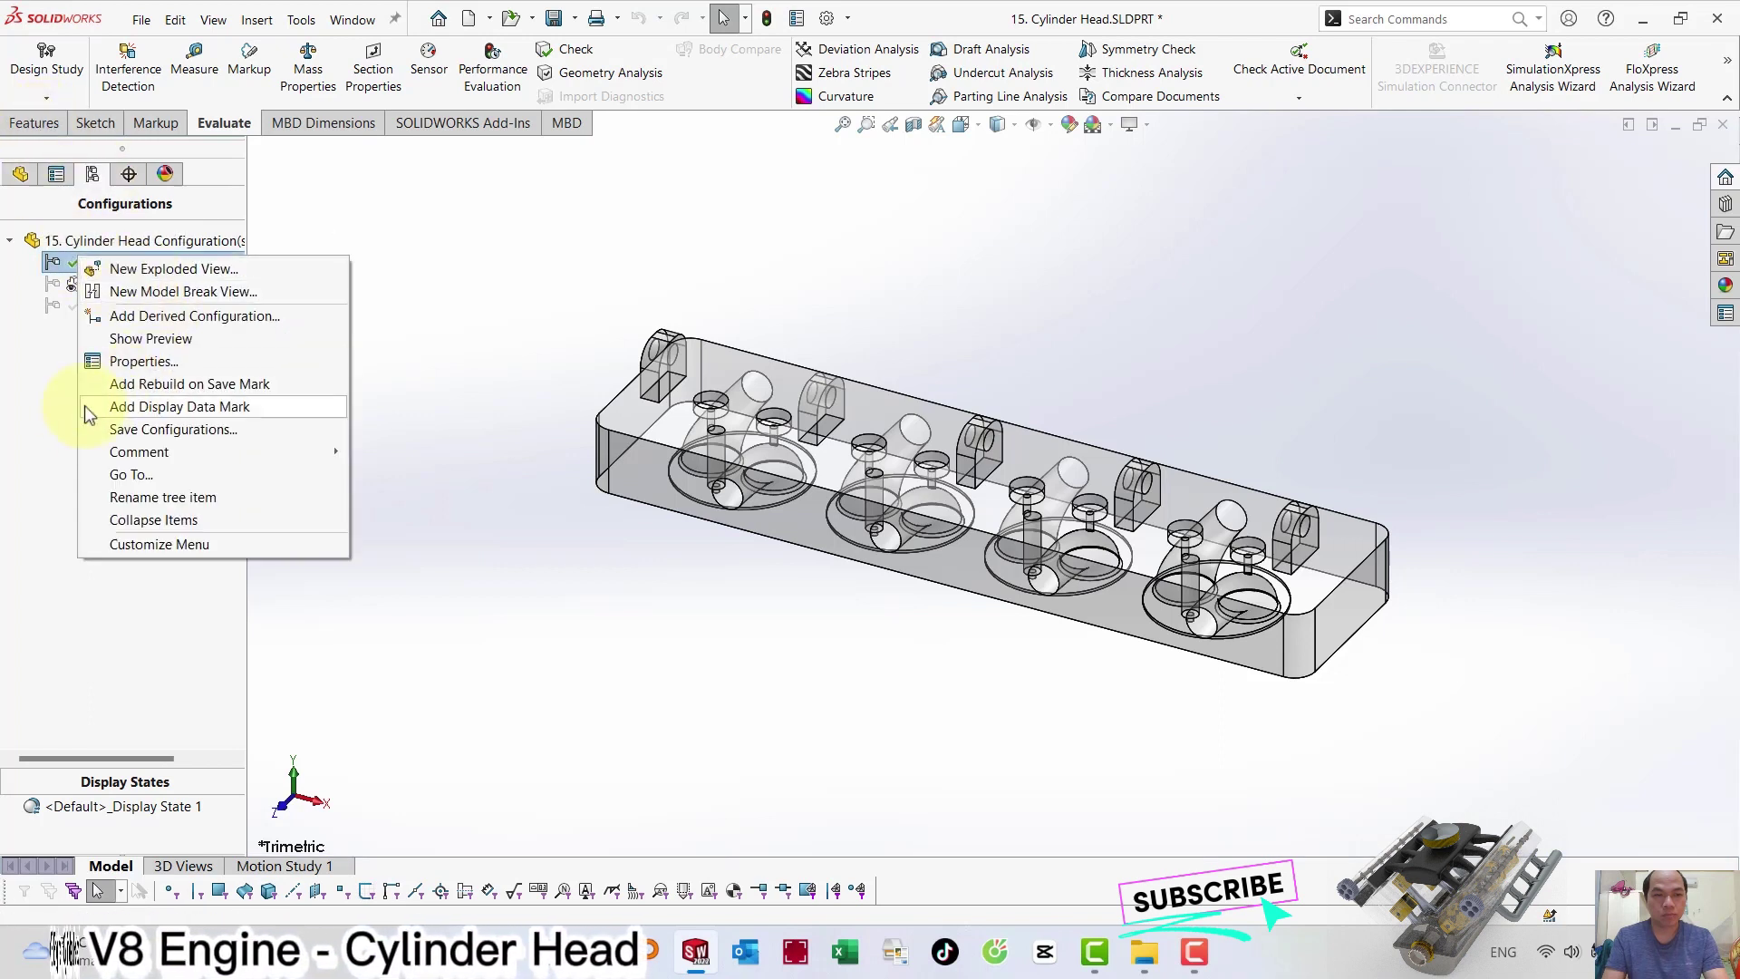
click(31, 272)
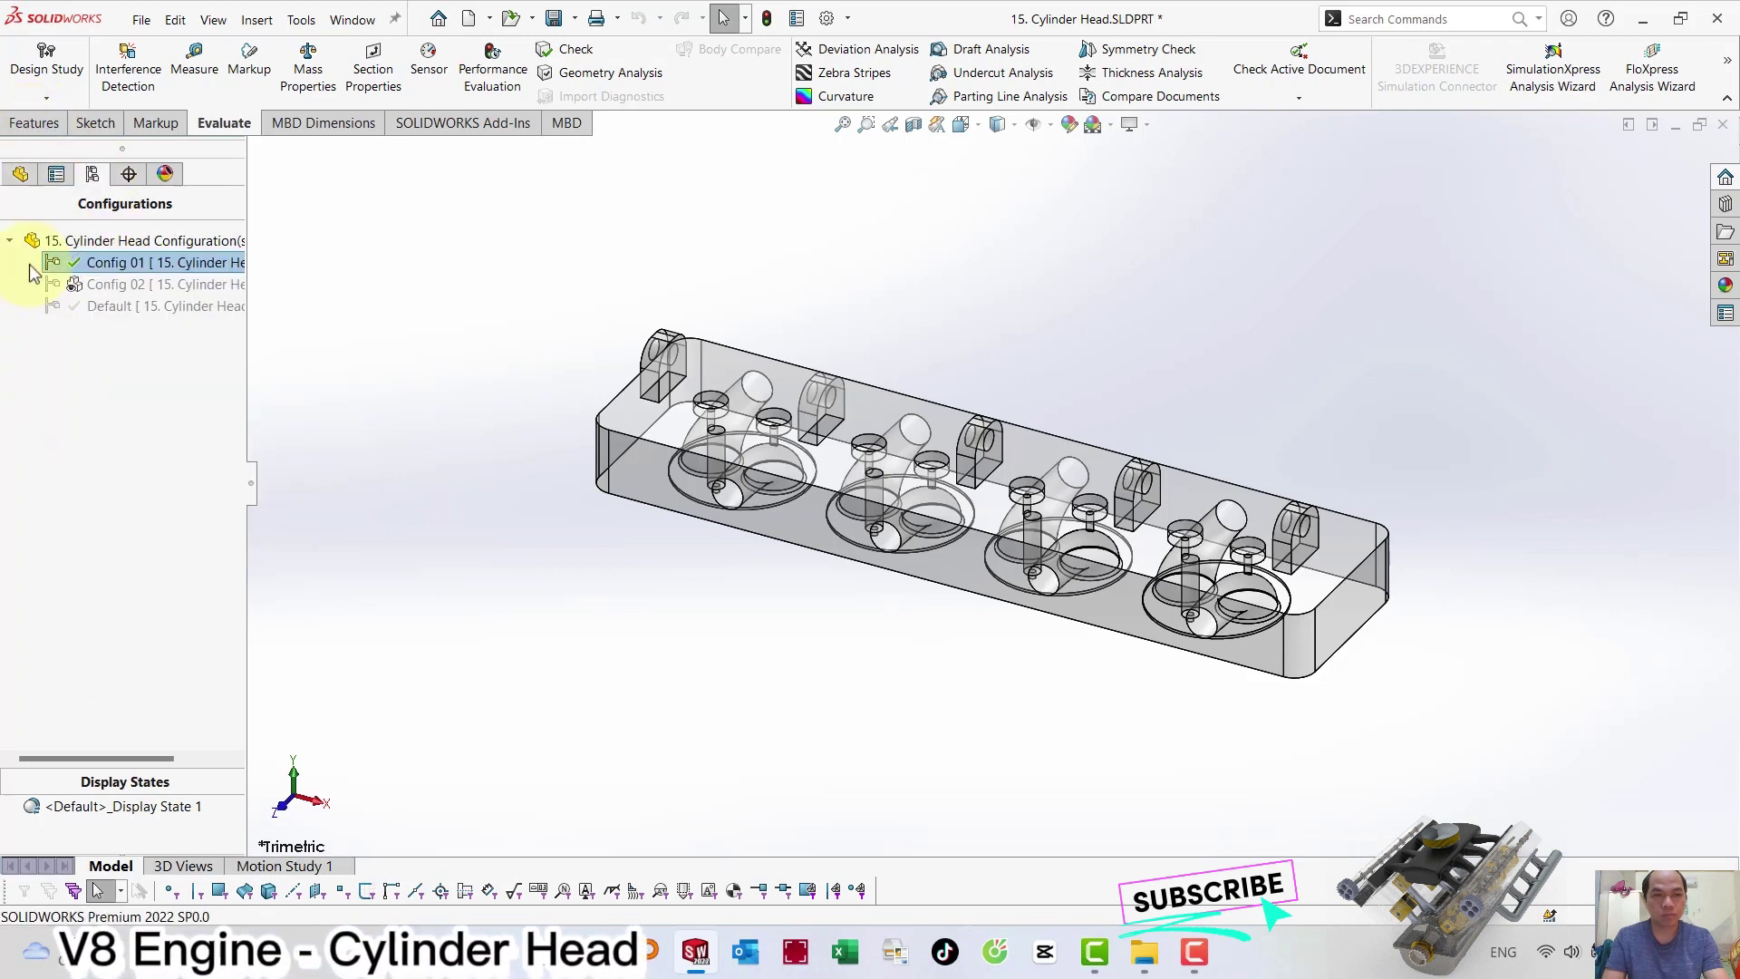
click(22, 174)
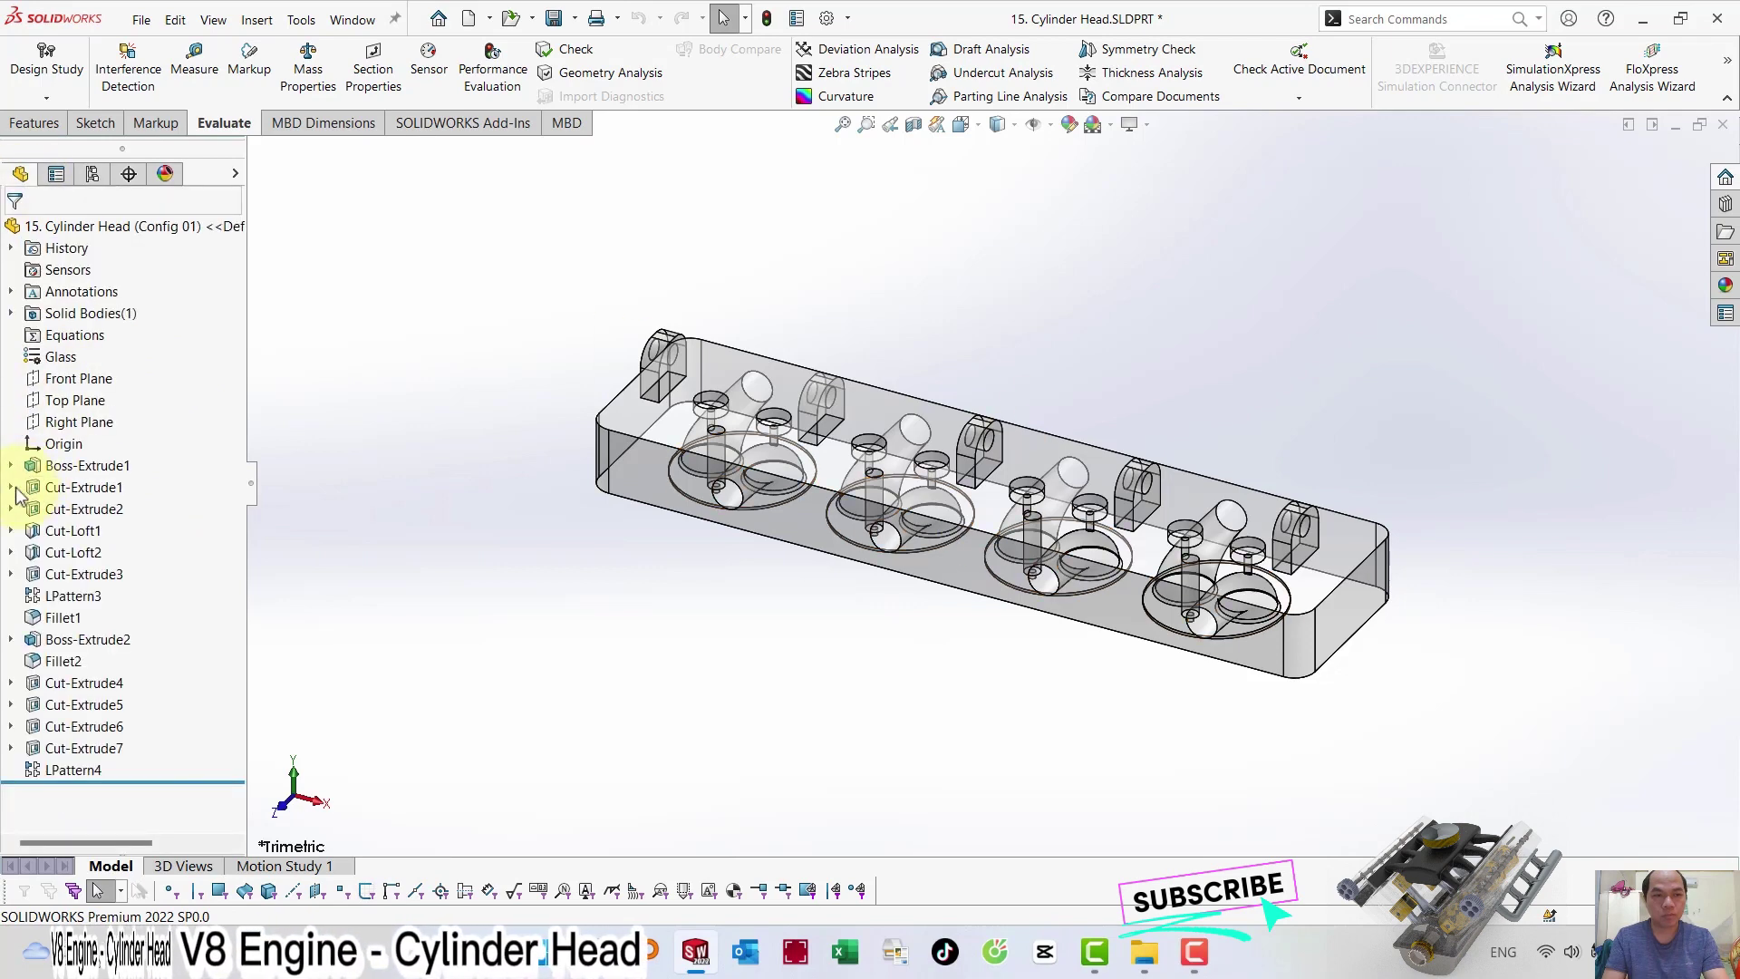
Change Sketch2's 129.90 distance to 117.40 and rebuild the cut.
click(72, 509)
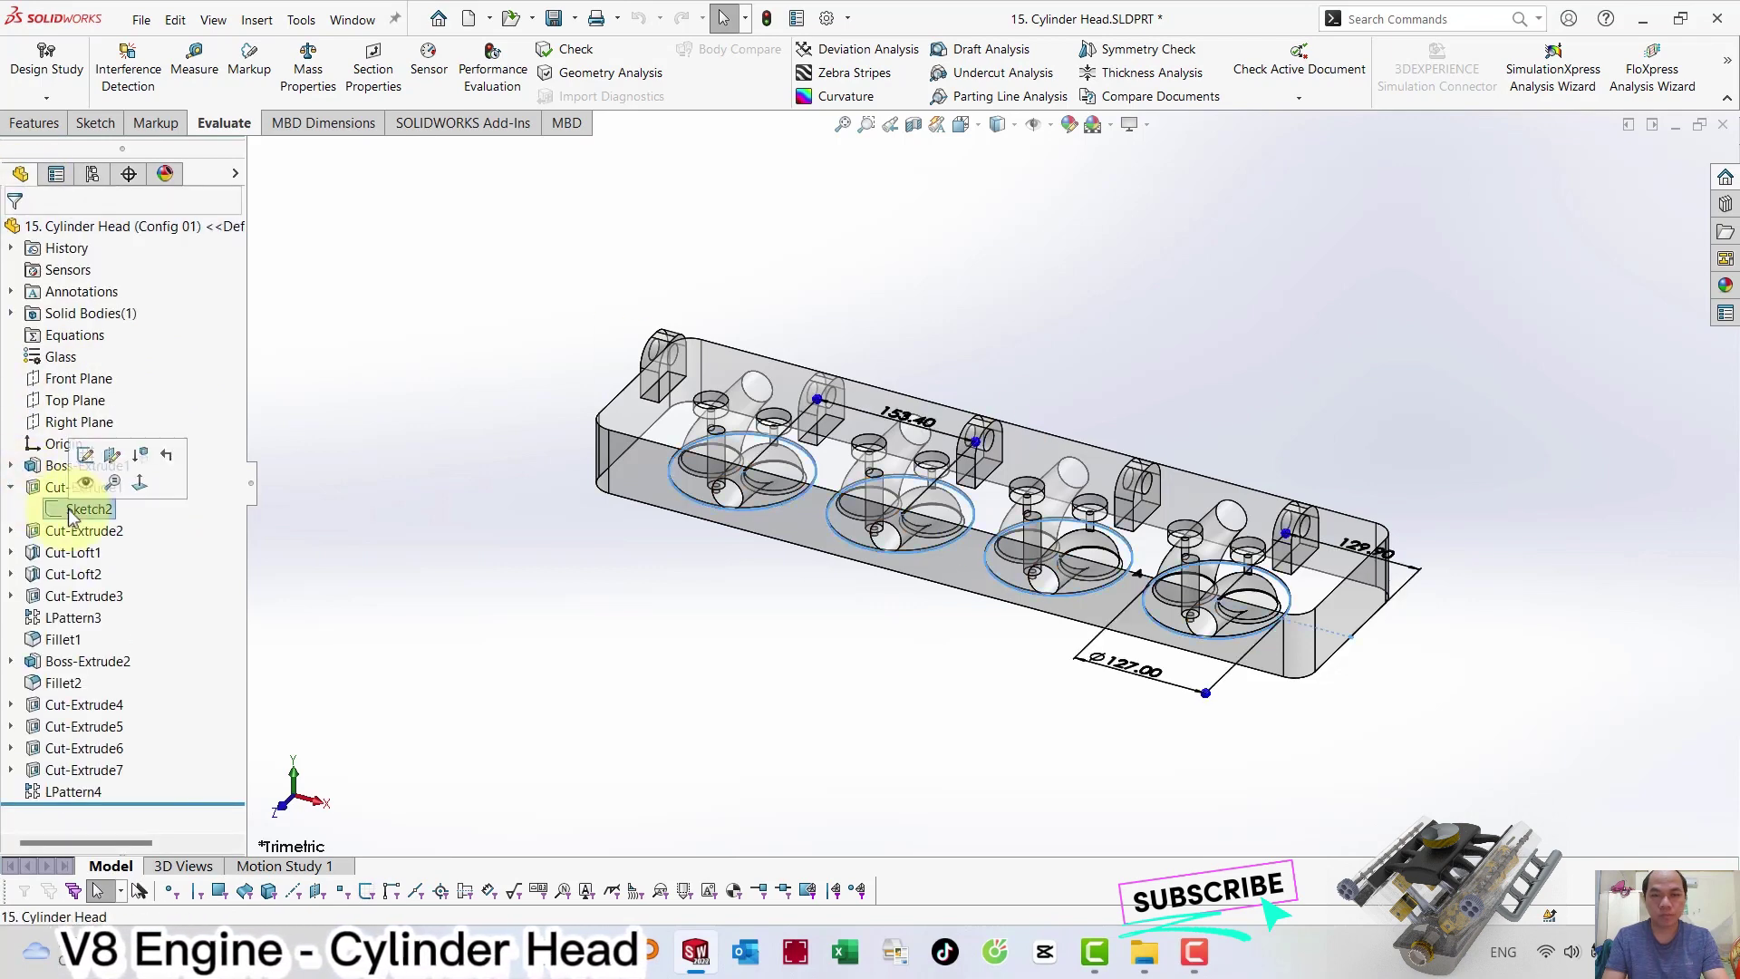
click(85, 455)
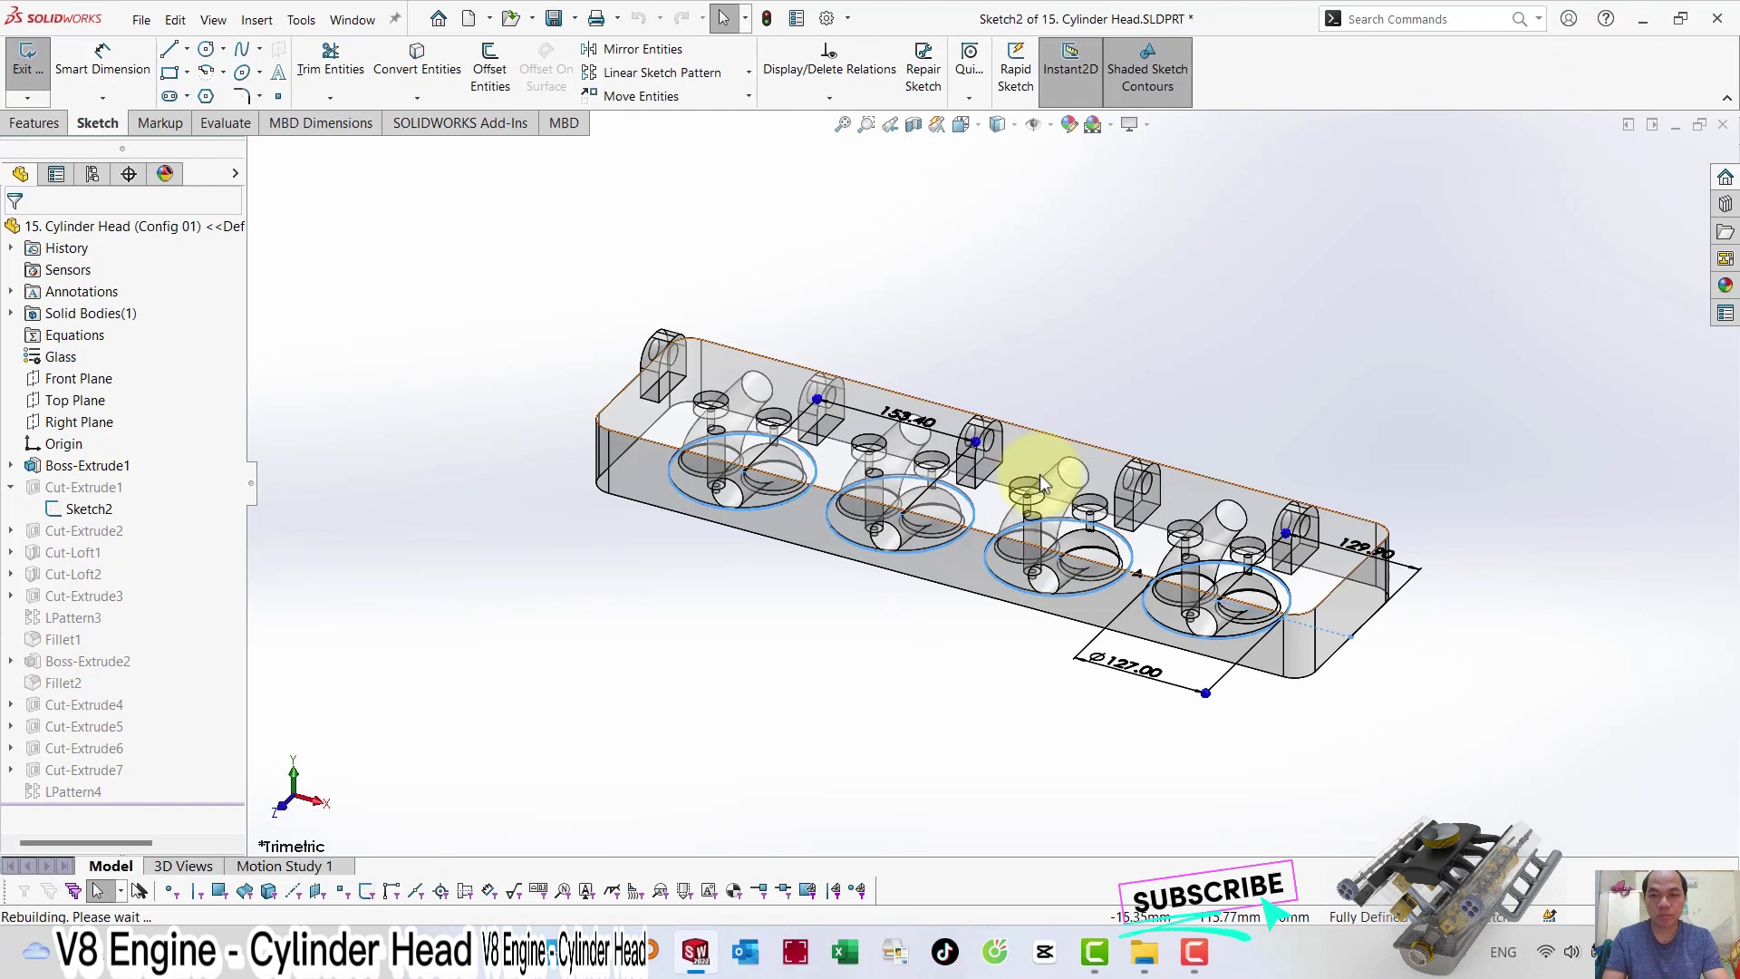
double_click(1359, 551)
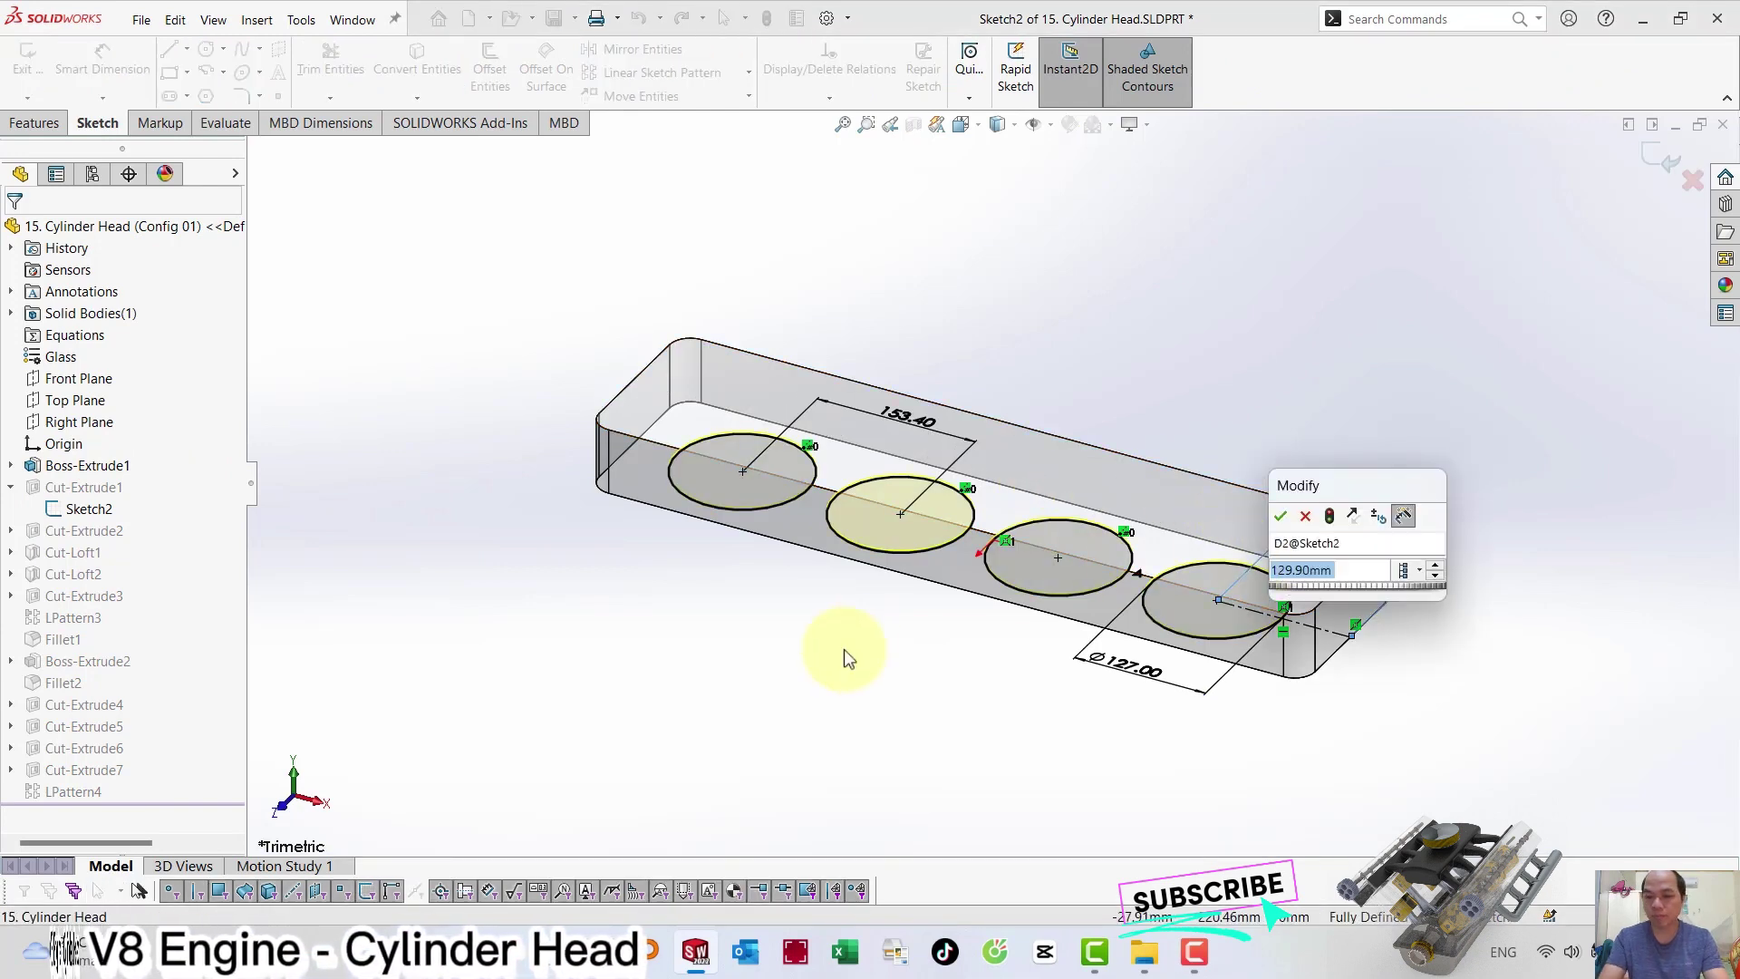
text(17.4)
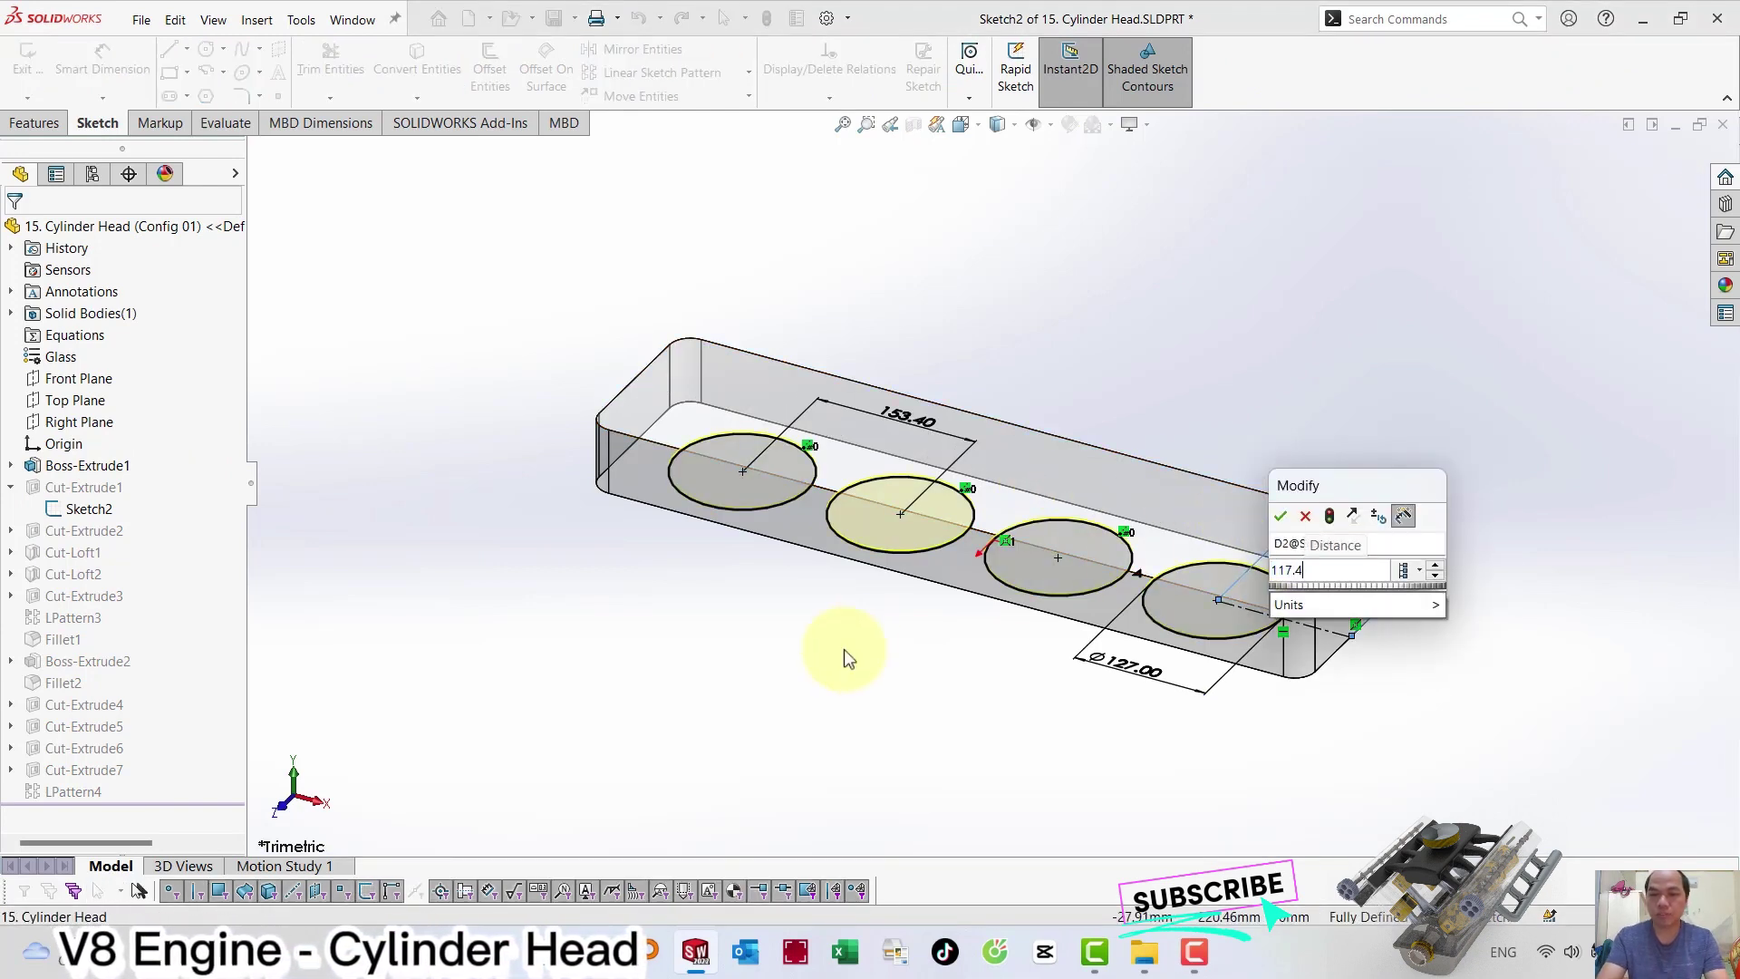
key(Return)
click(852, 644)
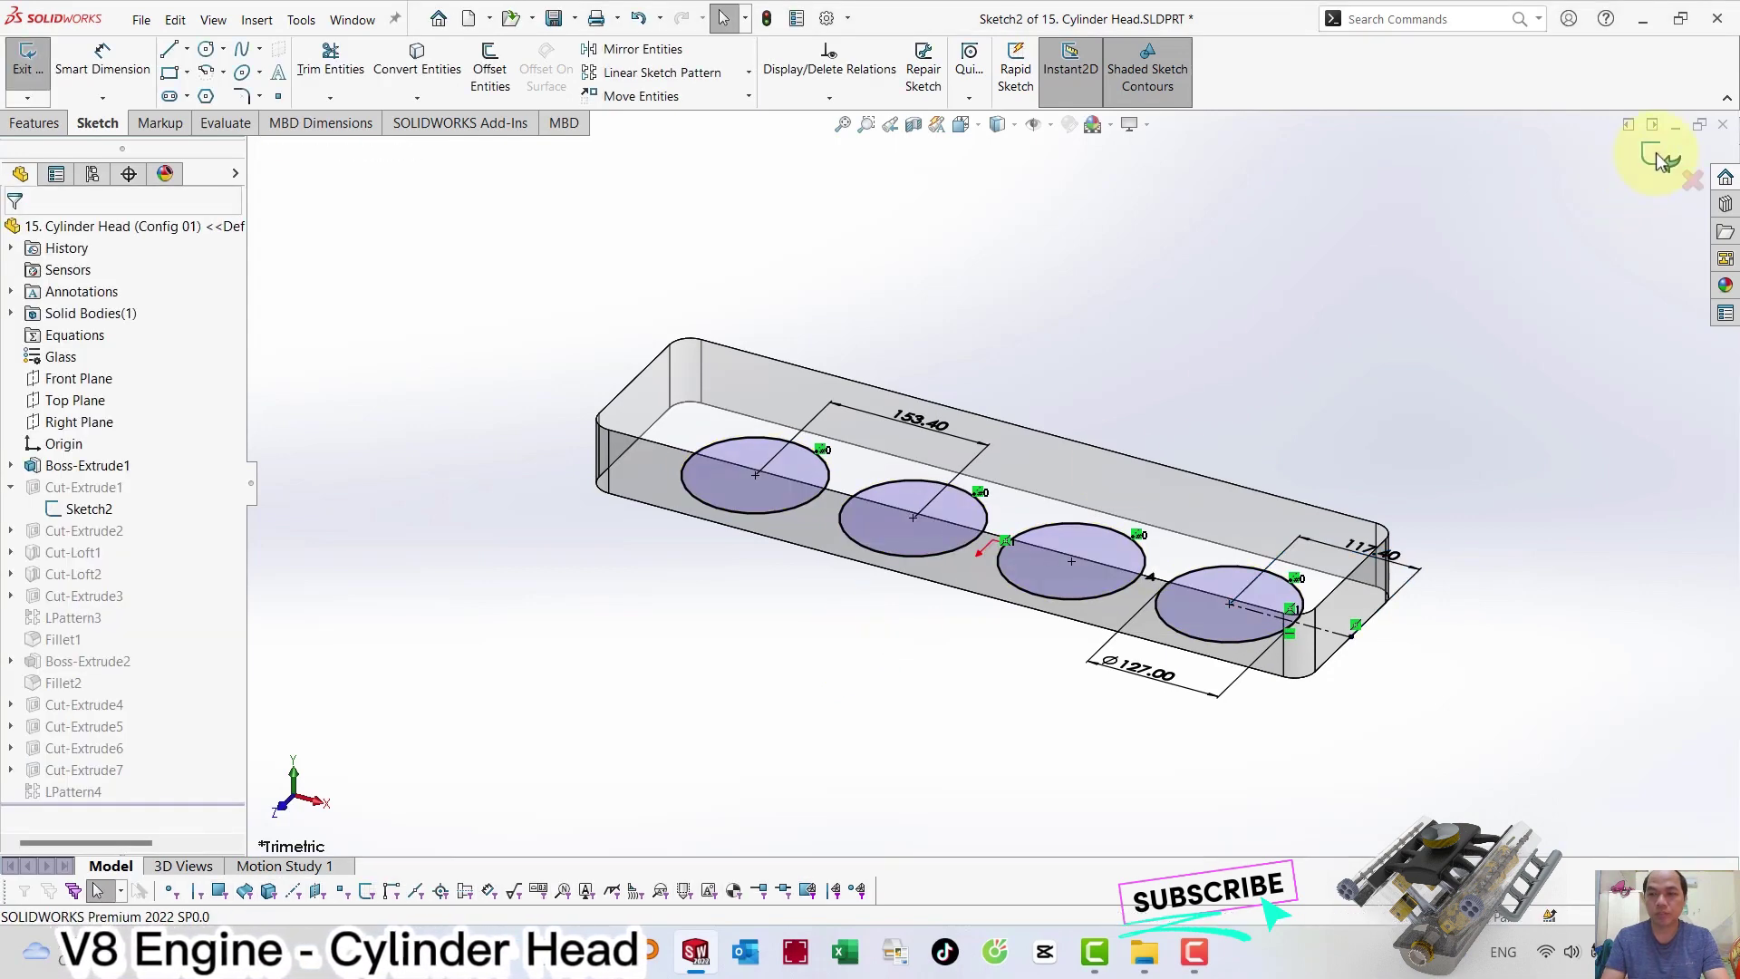
click(1663, 162)
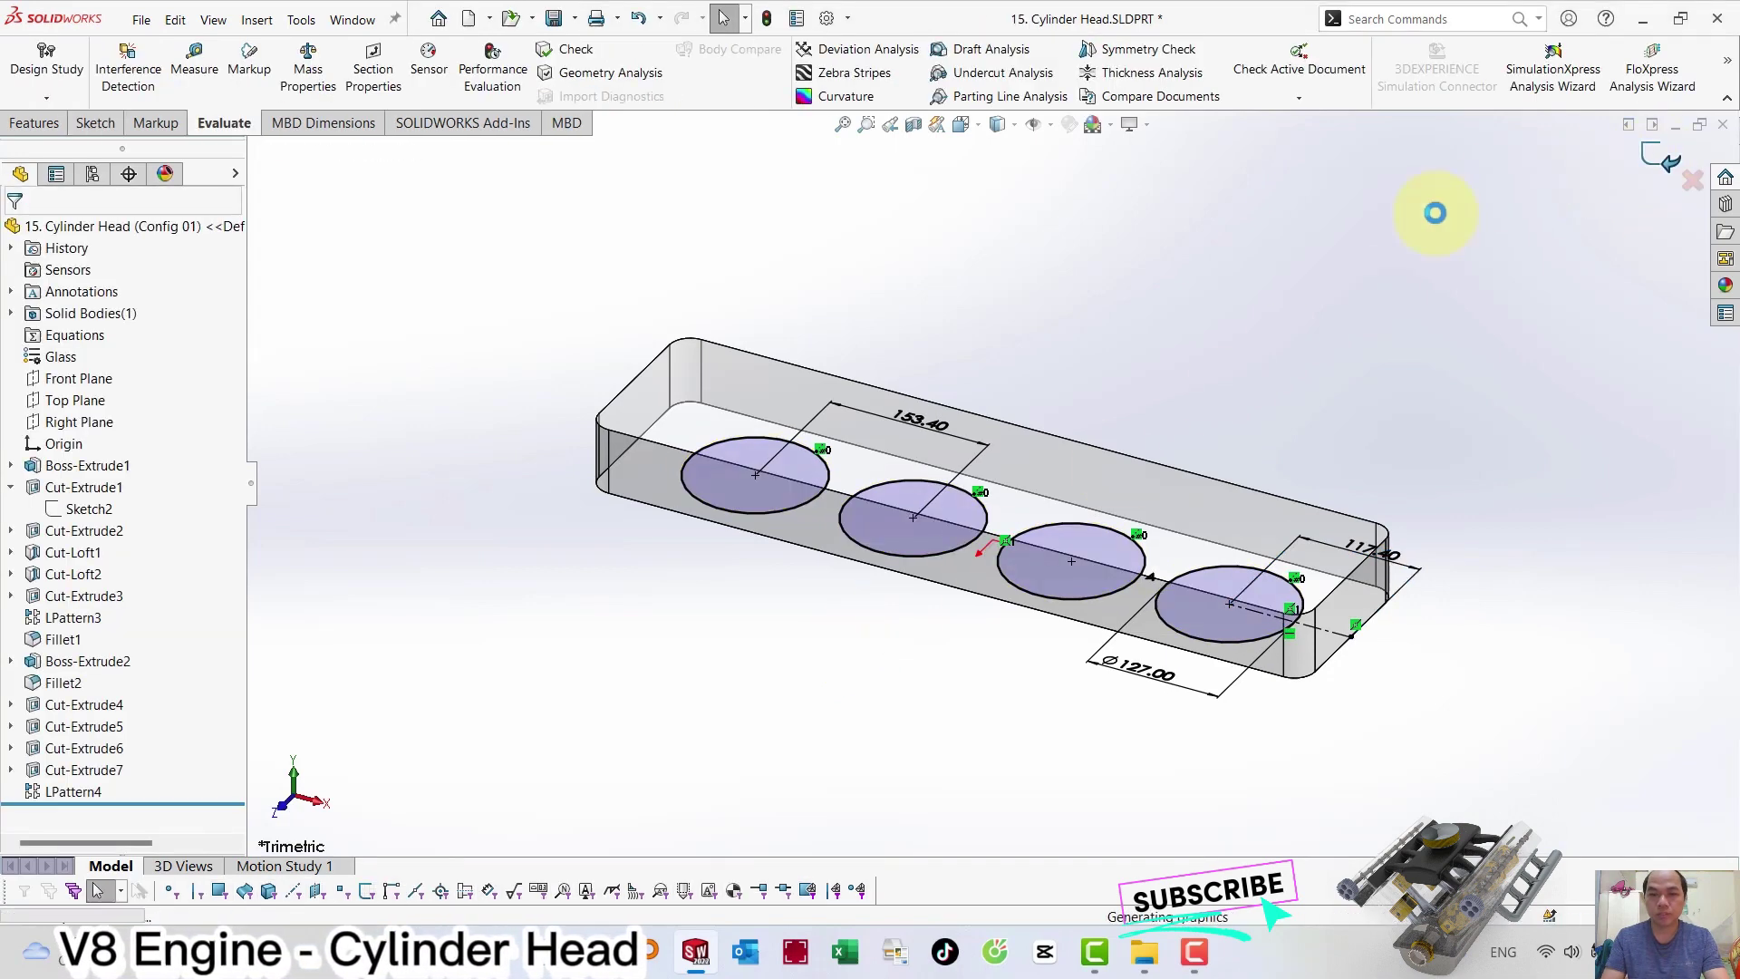
Change Sketch7's 28.20 distance to 40.70 and rebuild the part.
click(12, 661)
click(60, 685)
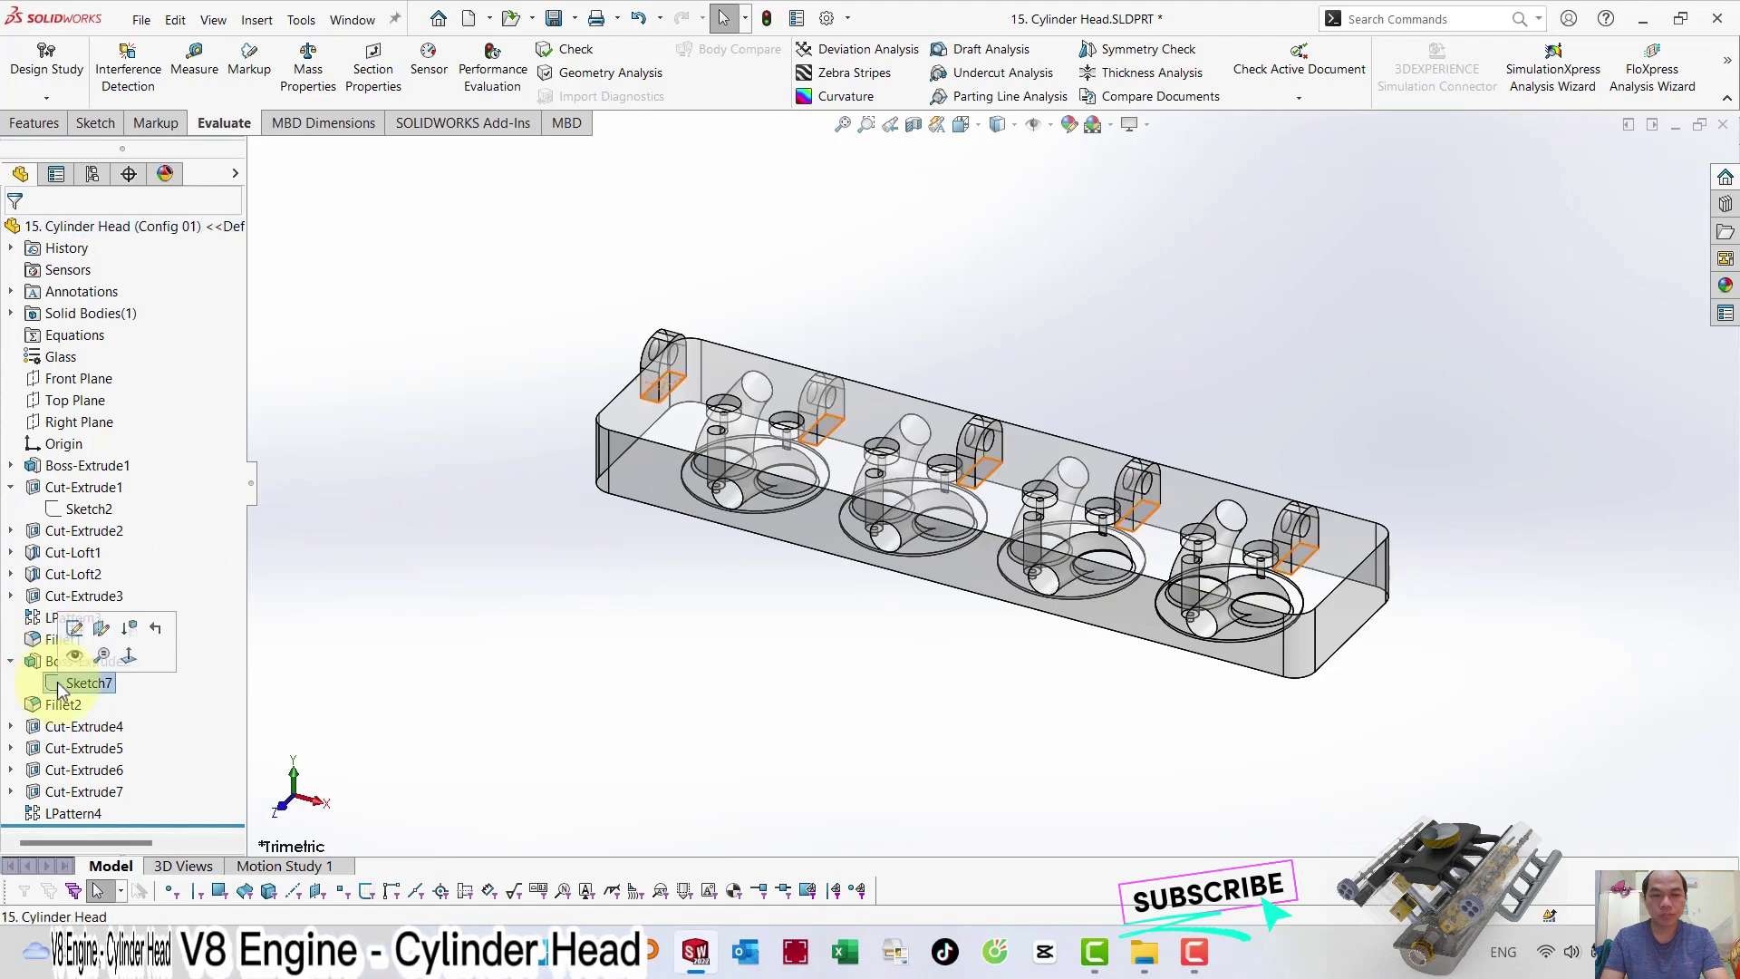
click(75, 627)
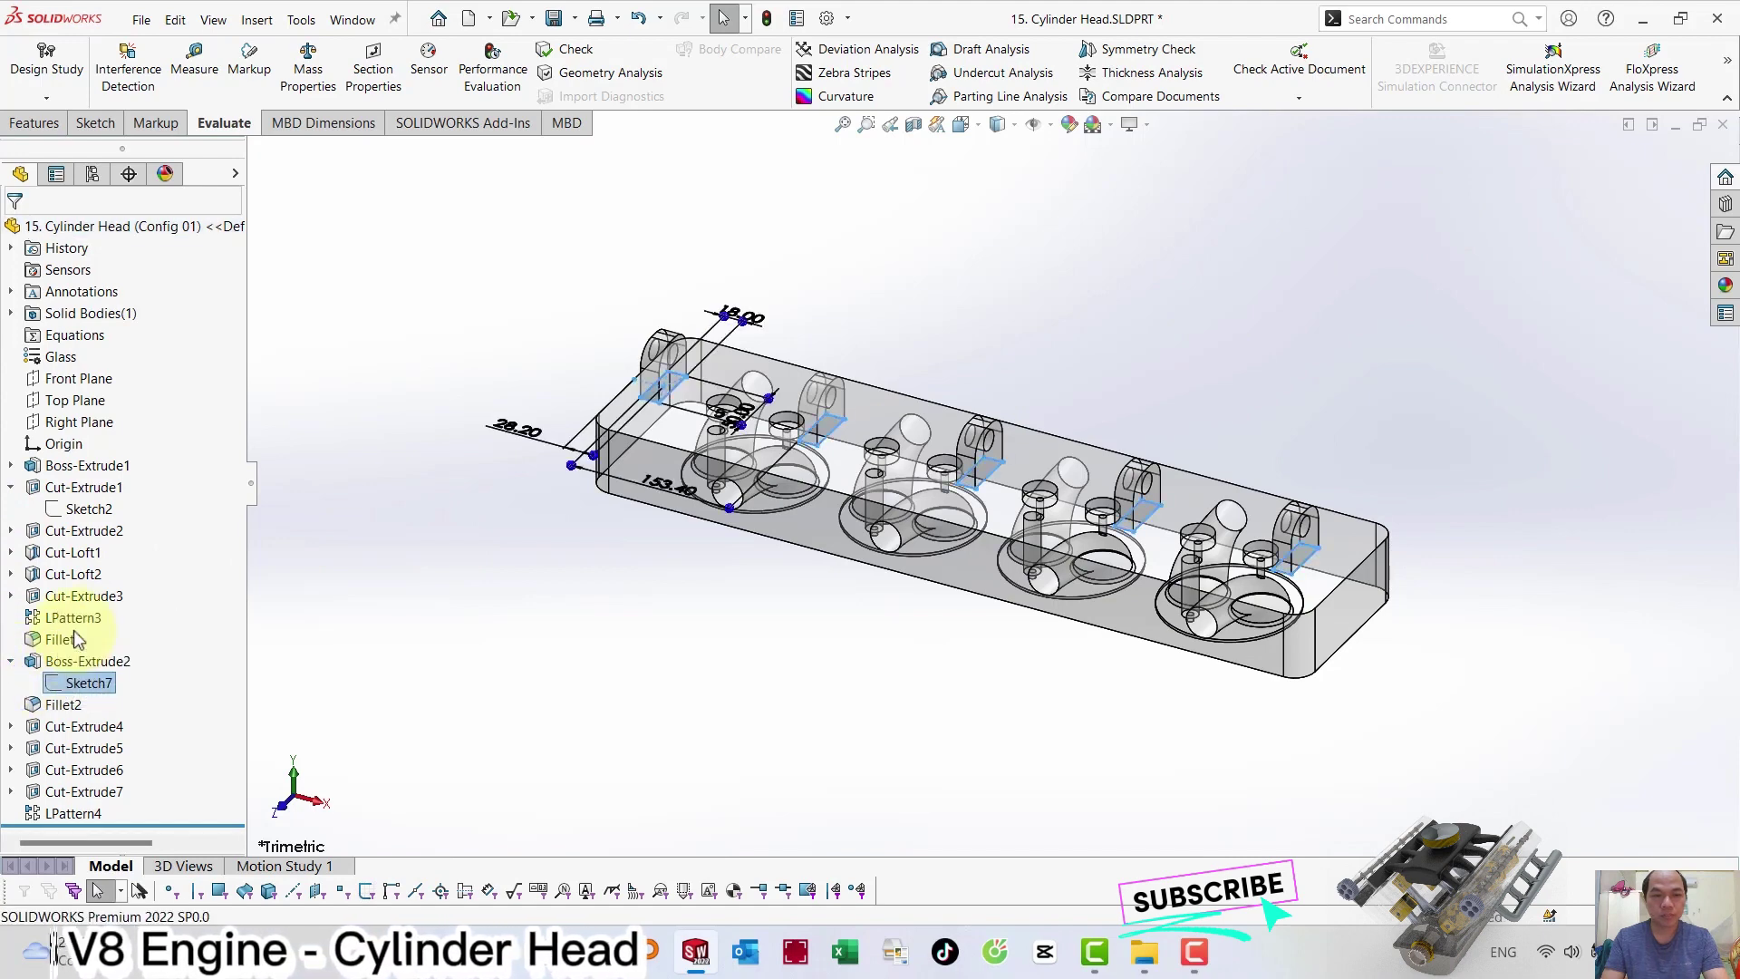
double_click(524, 431)
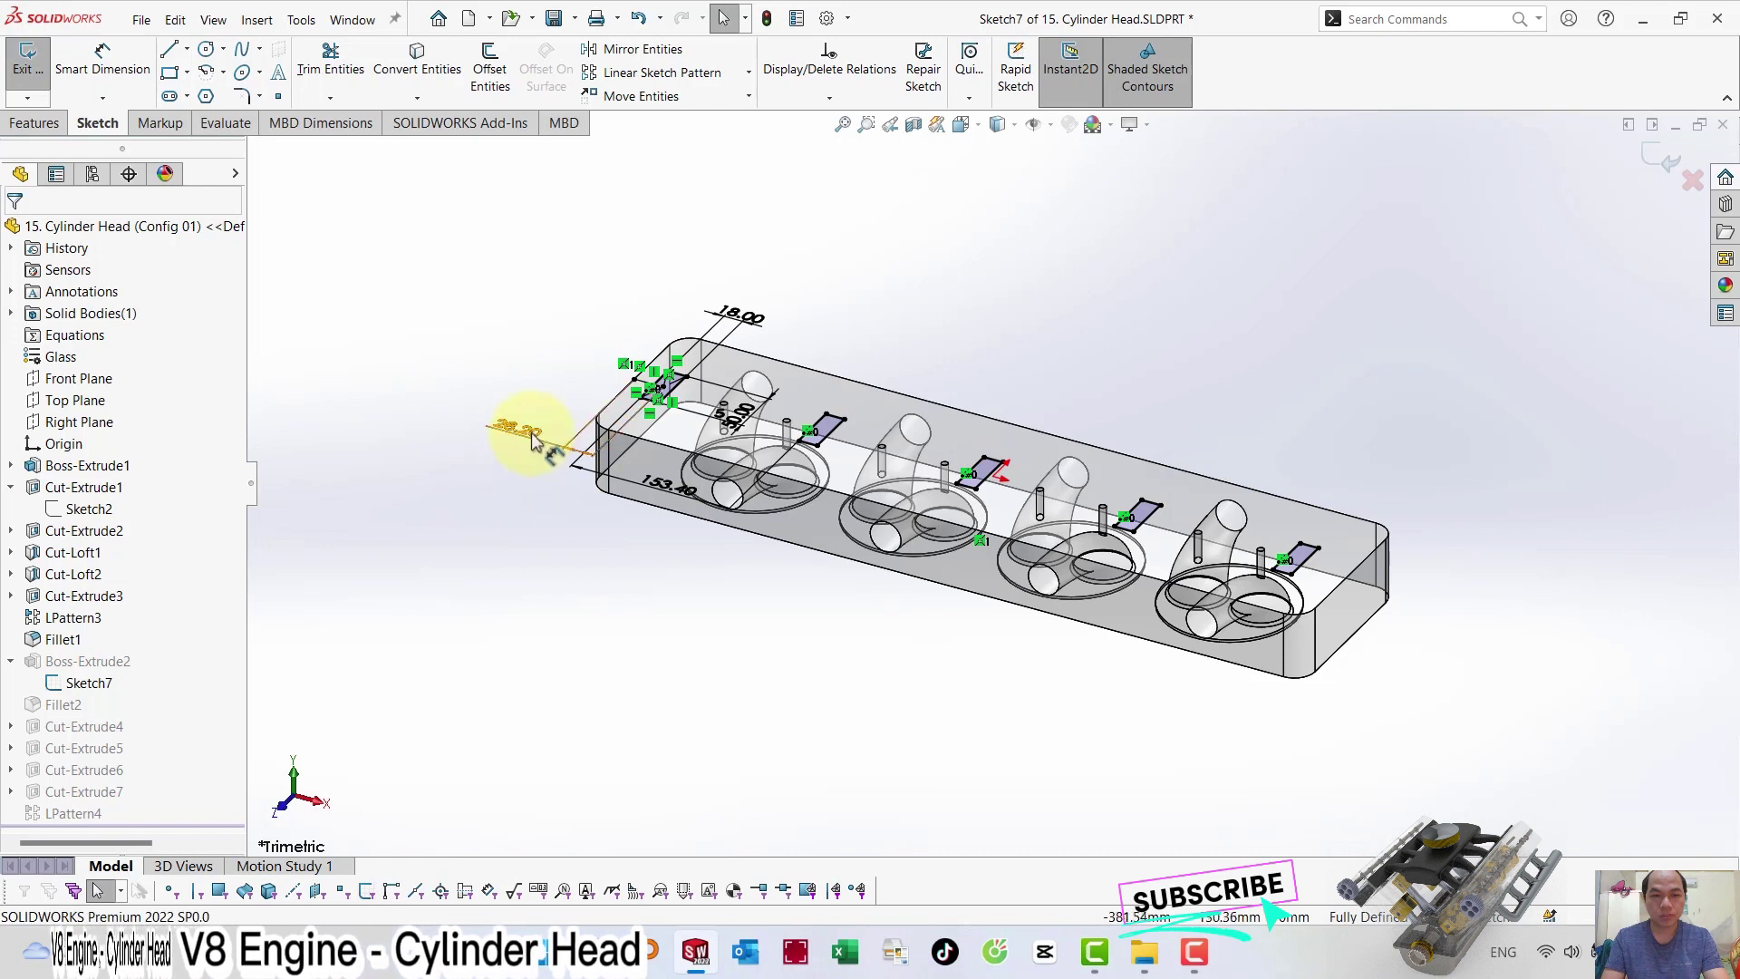
double_click(525, 430)
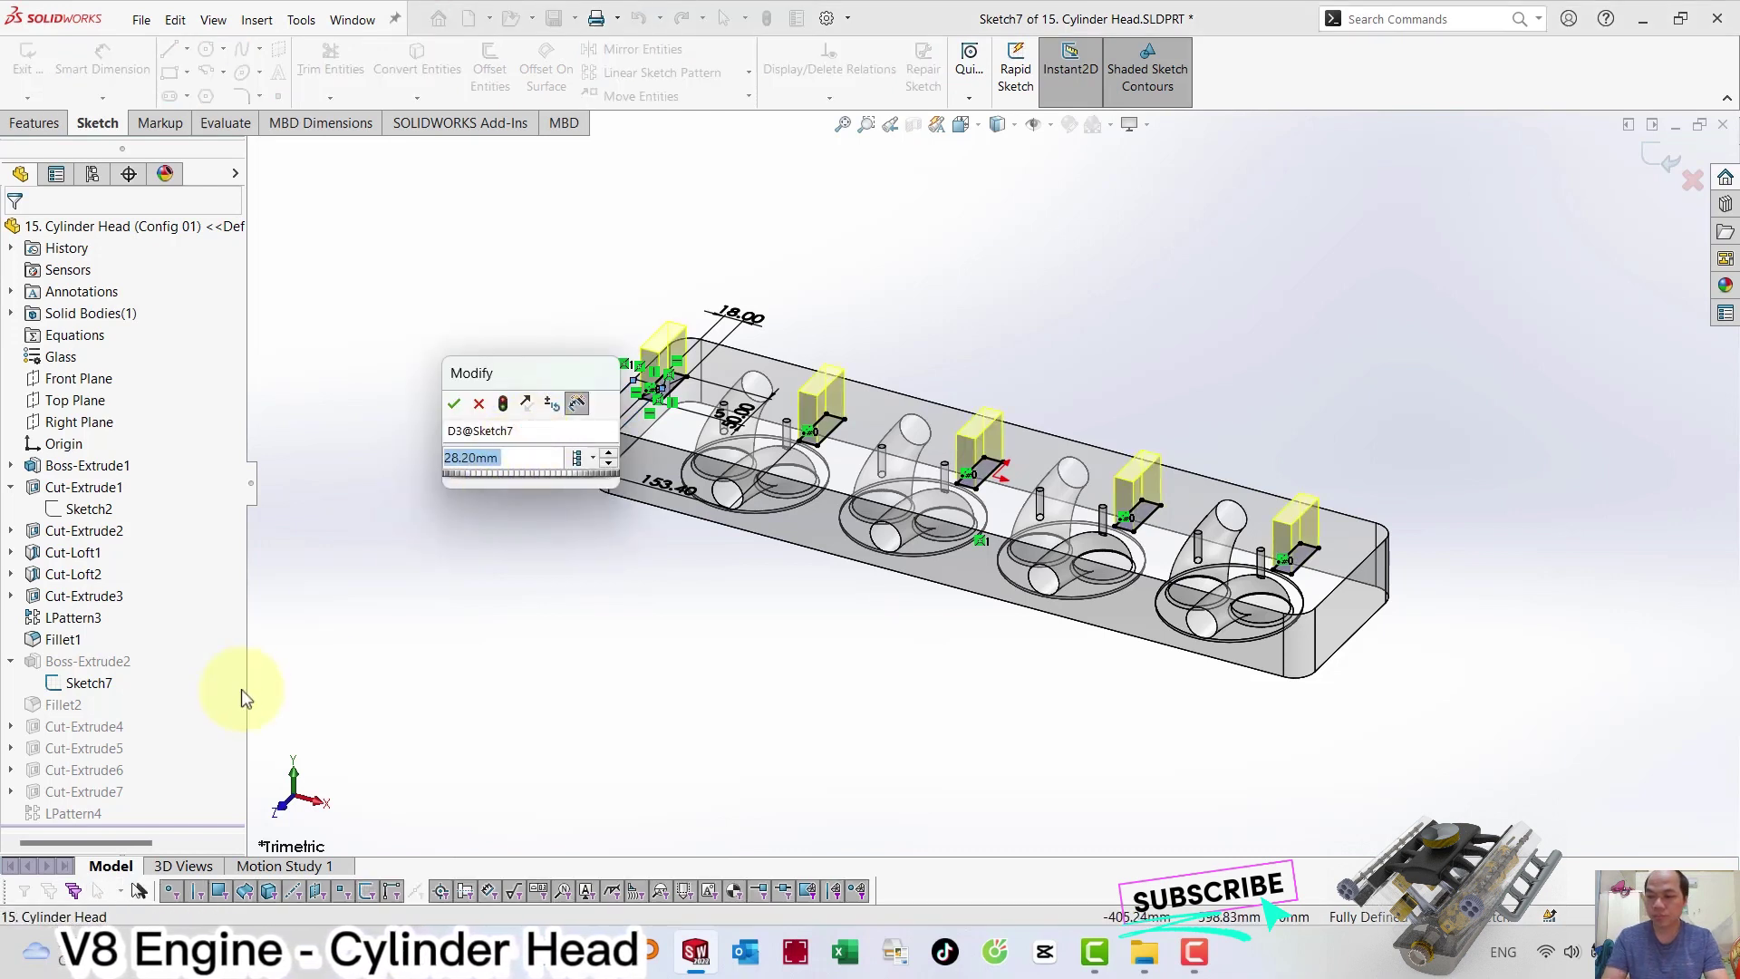
text(40)
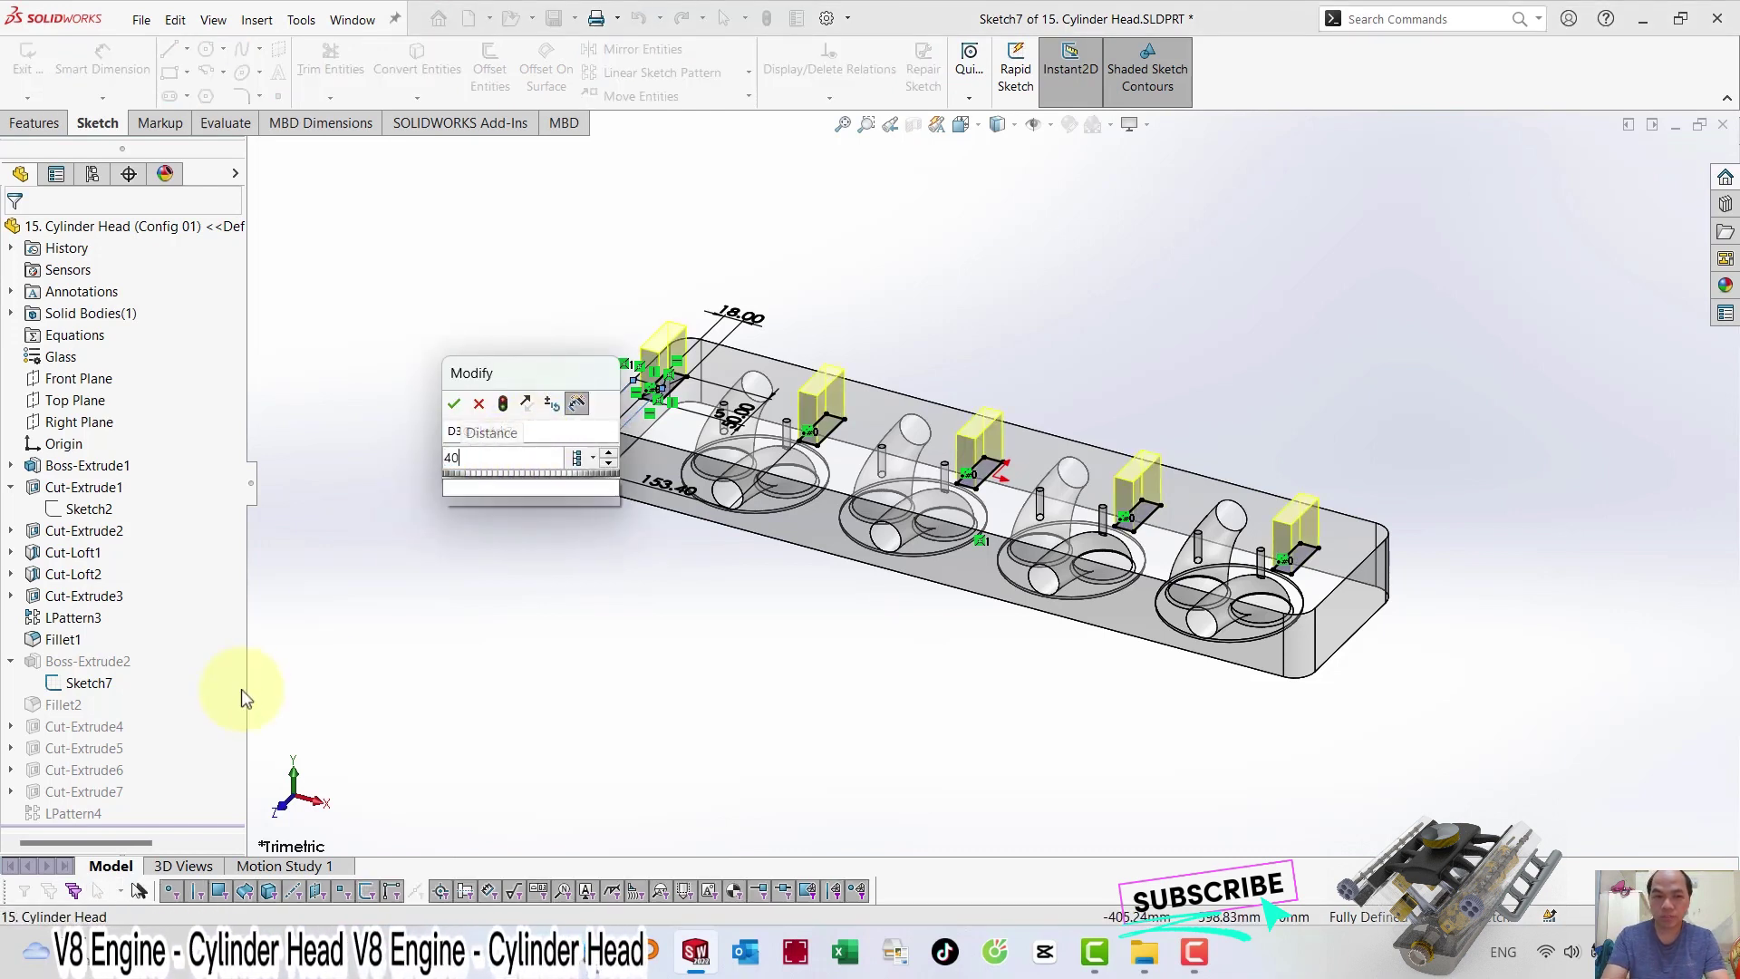
text(.7)
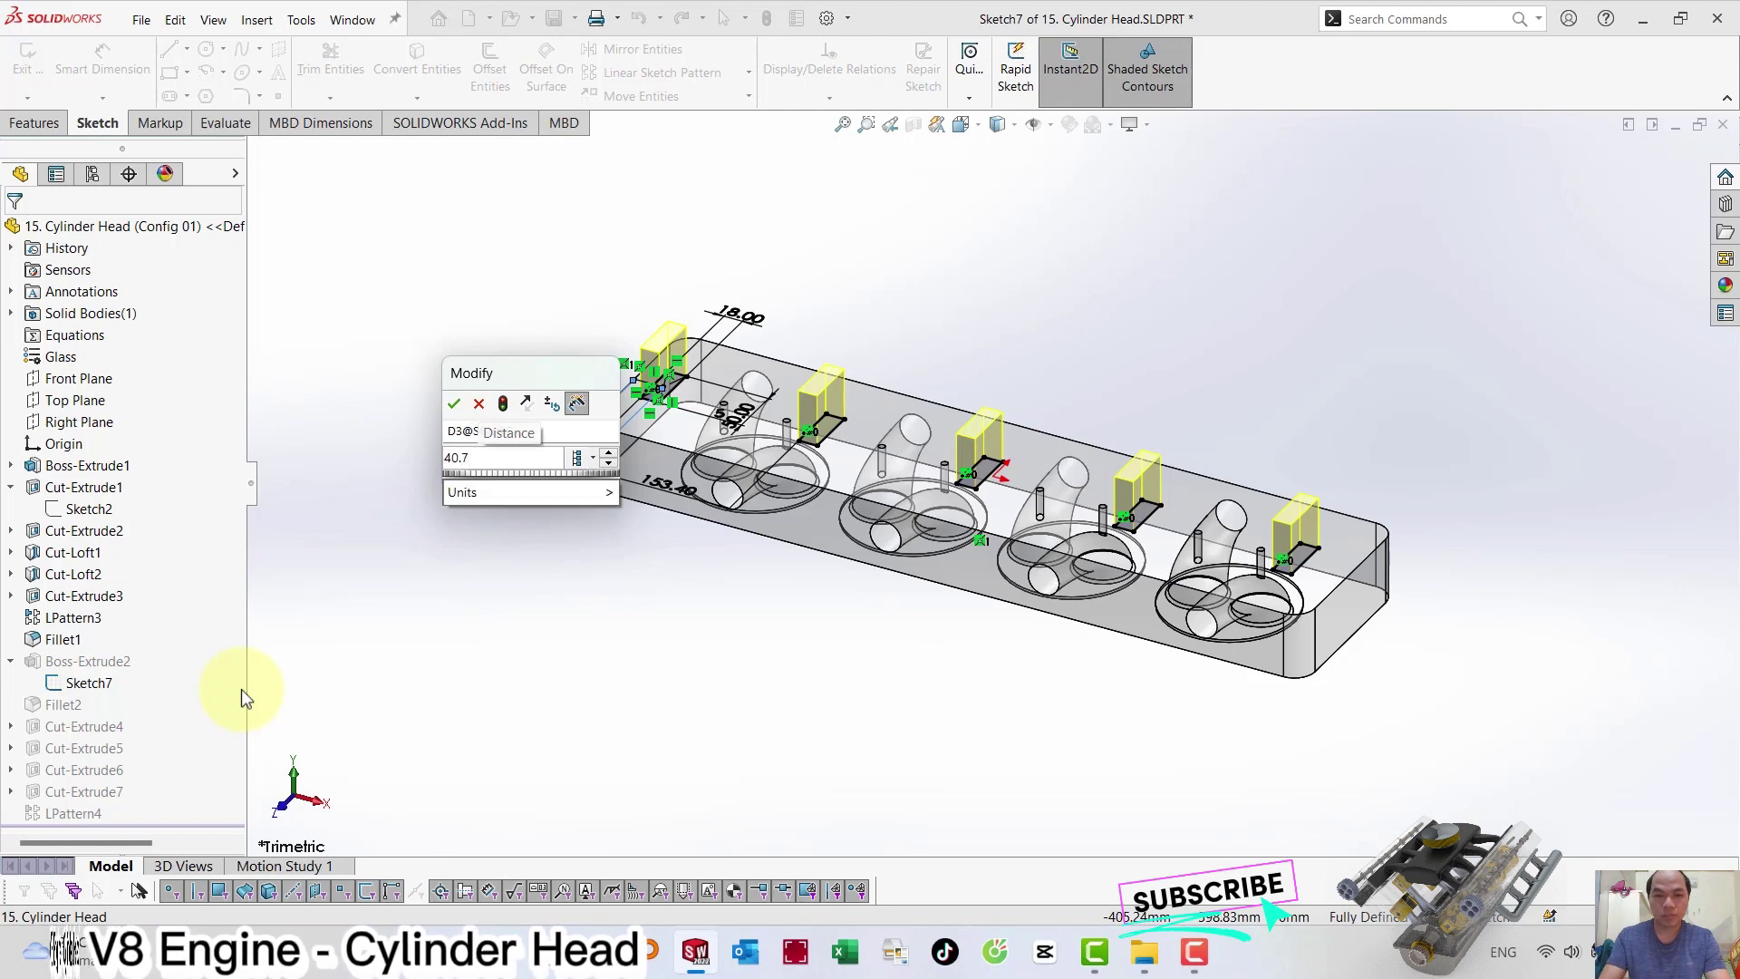
key(Return)
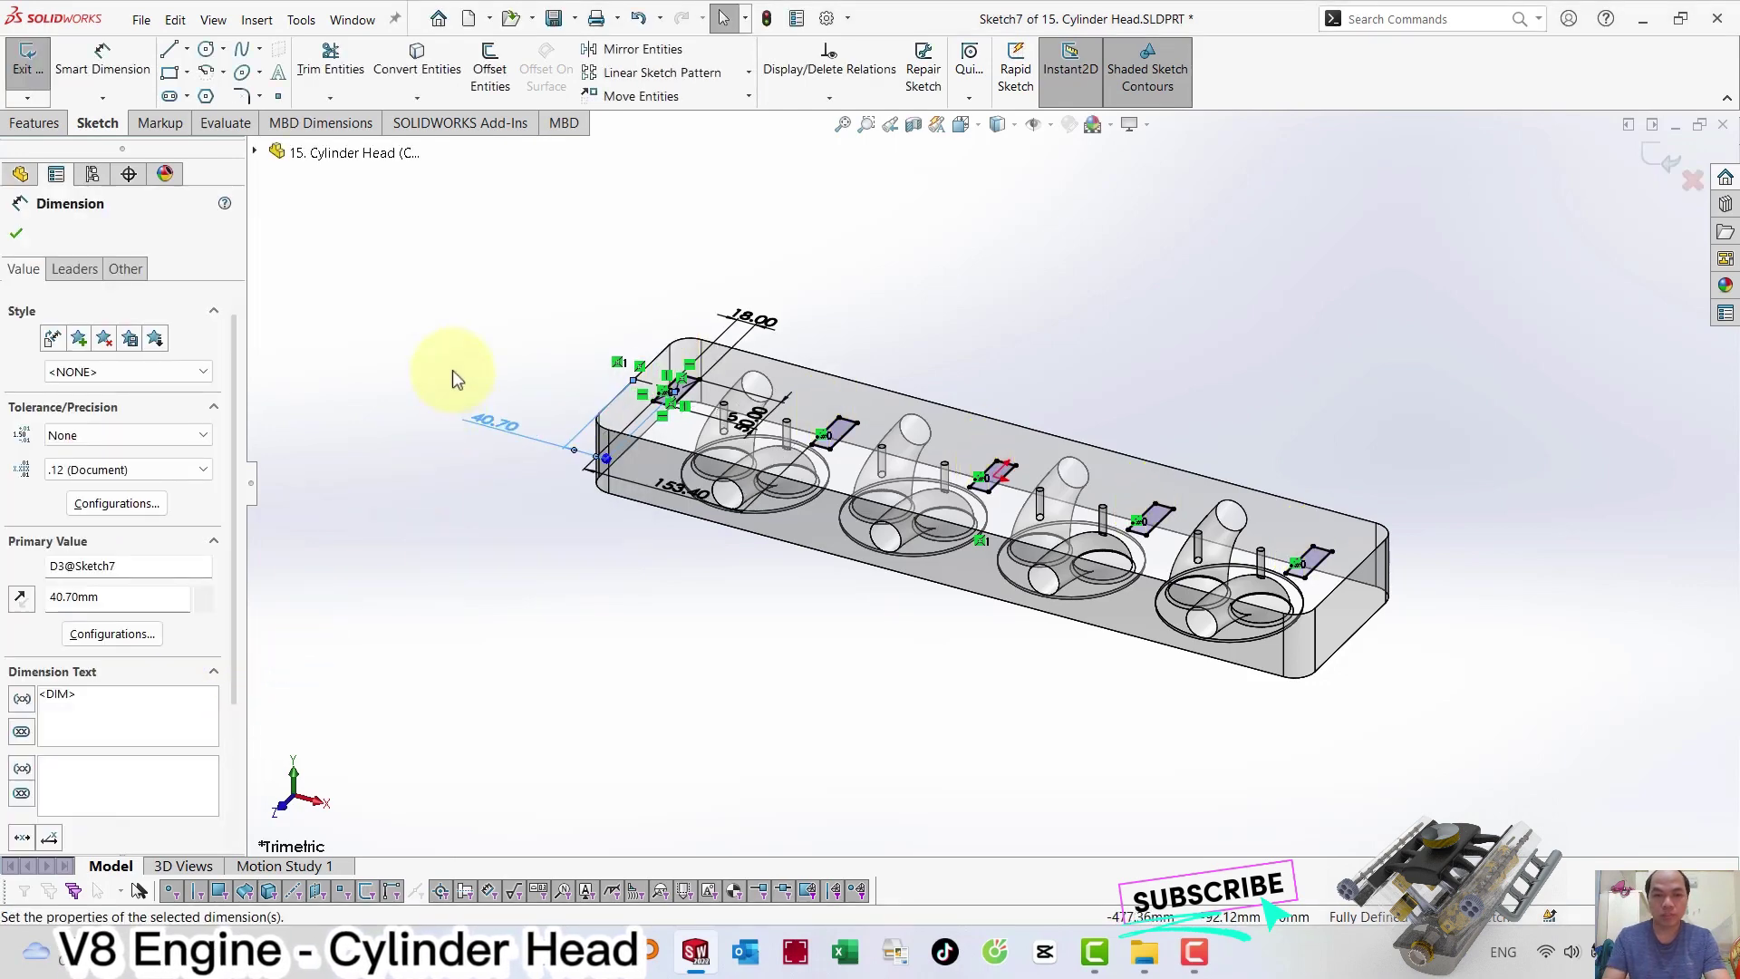
click(453, 370)
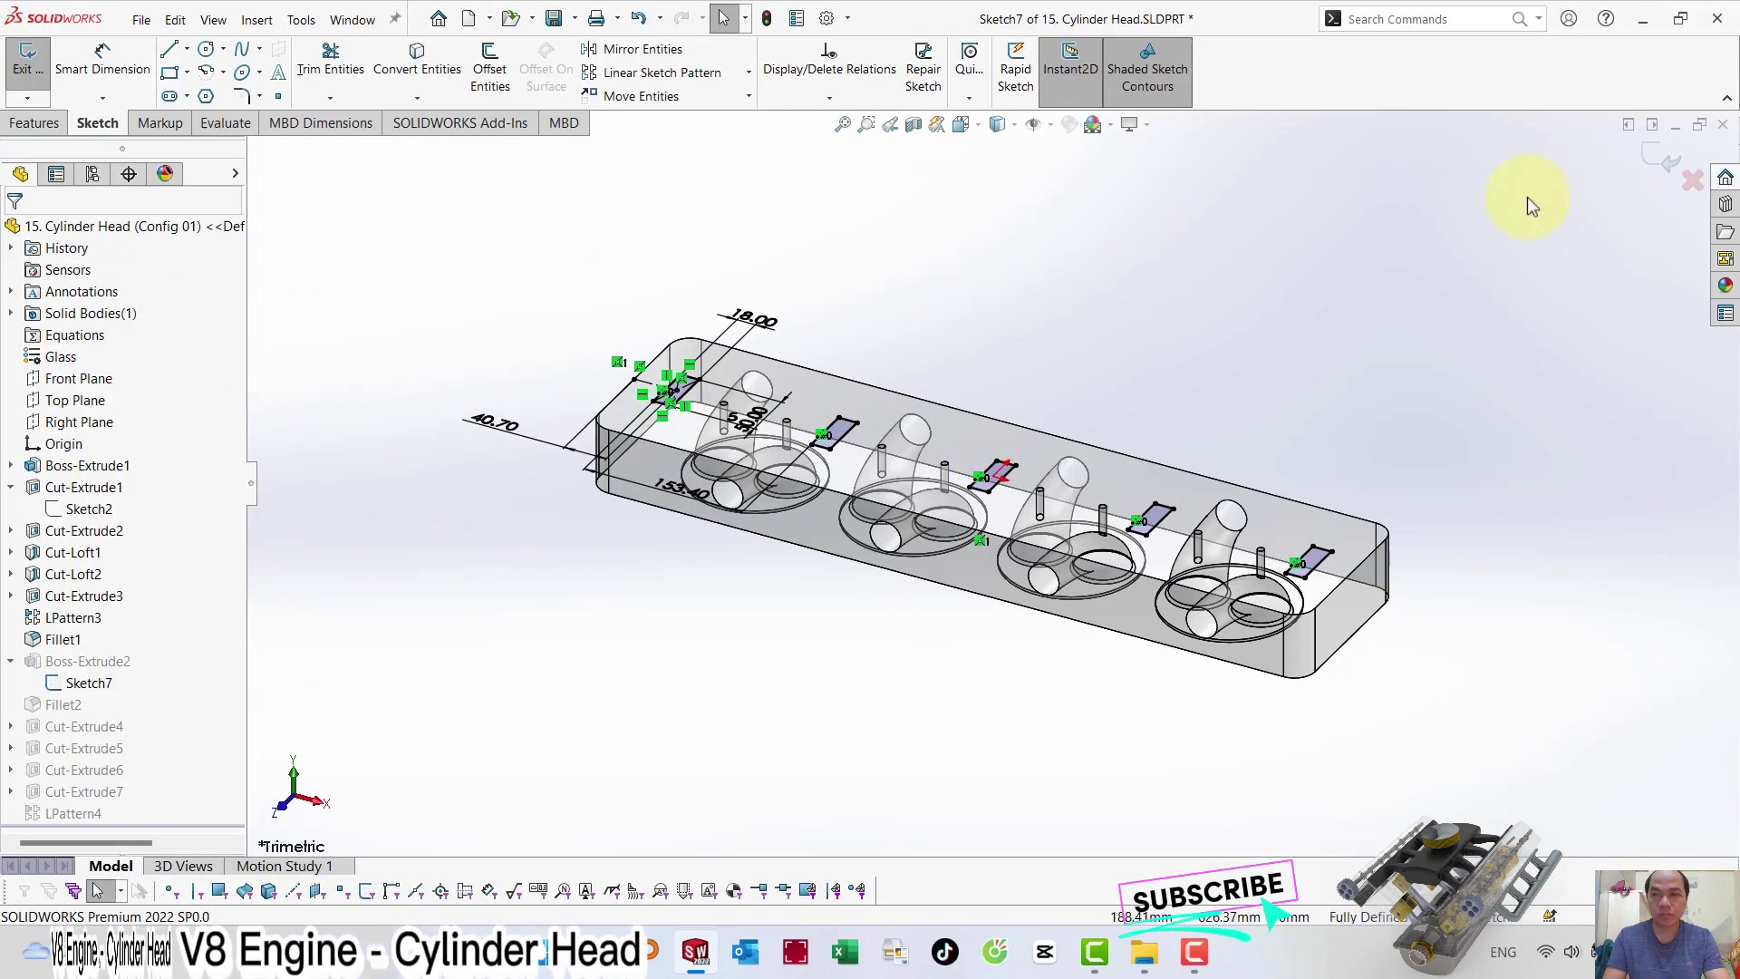
key(ctrl+b)
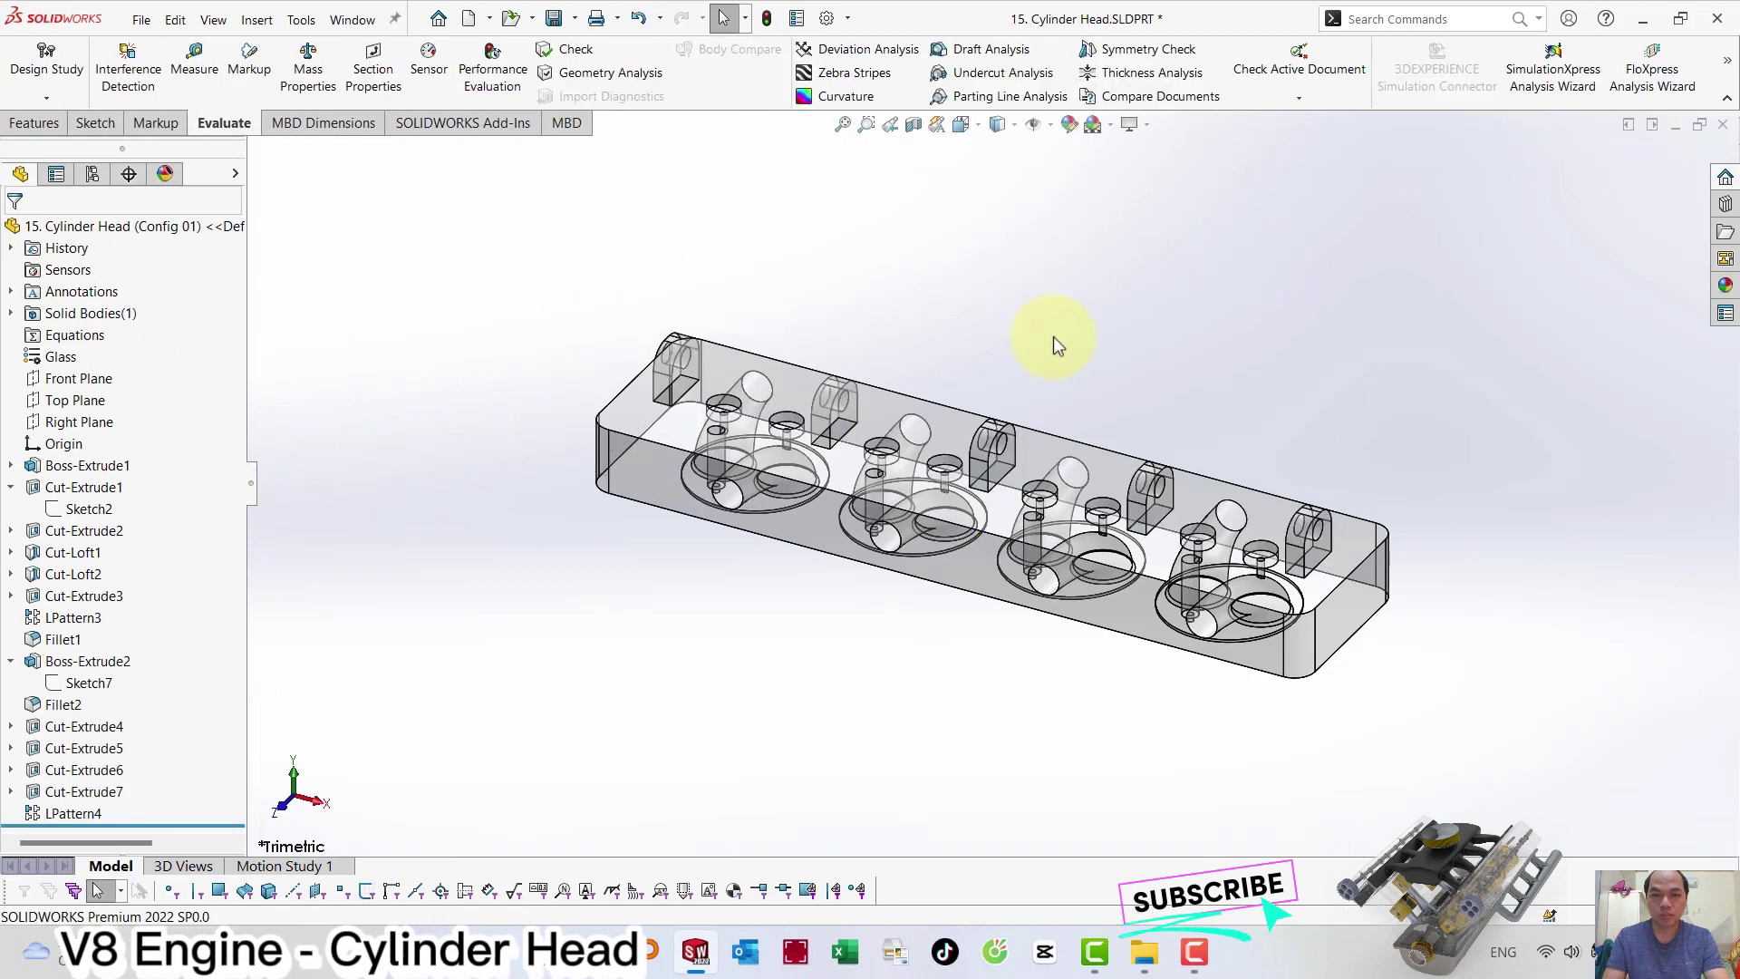
Orbit the rebuilt head and confirm Config 01 is still the active configuration.
mouse_move(1053, 335)
middle_down()
mouse_move(1090, 361)
mouse_move(486, 446)
middle_up()
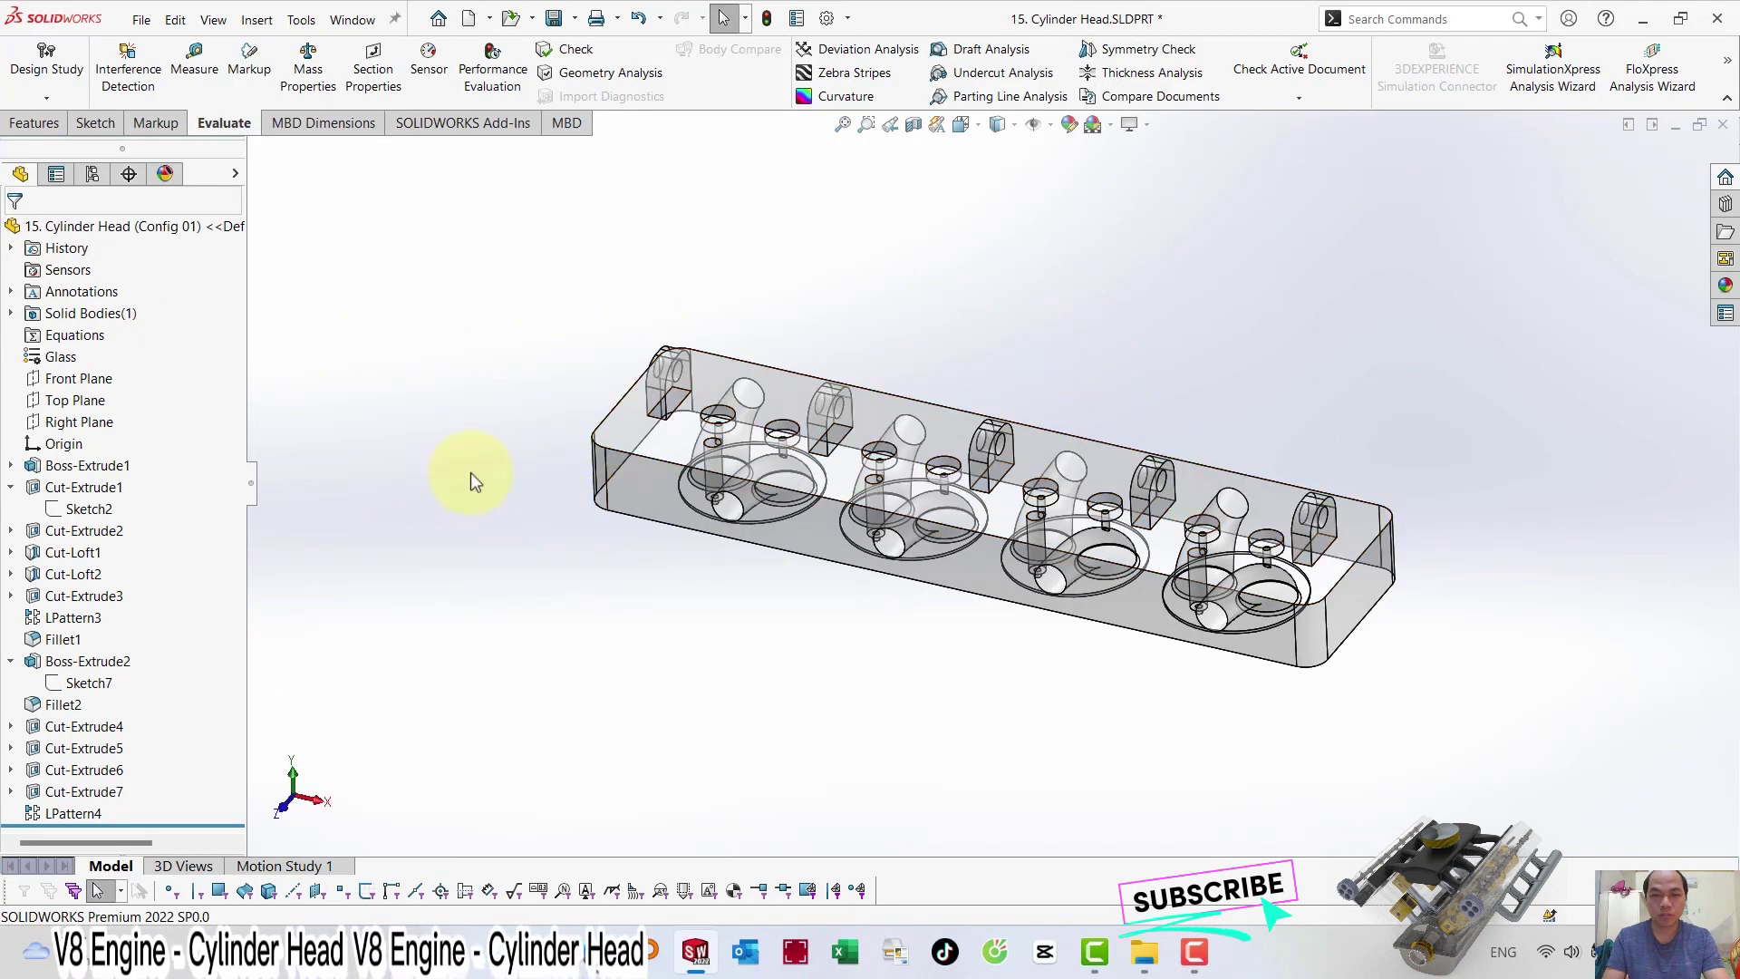
right_drag(462, 471, 468, 354)
click(92, 173)
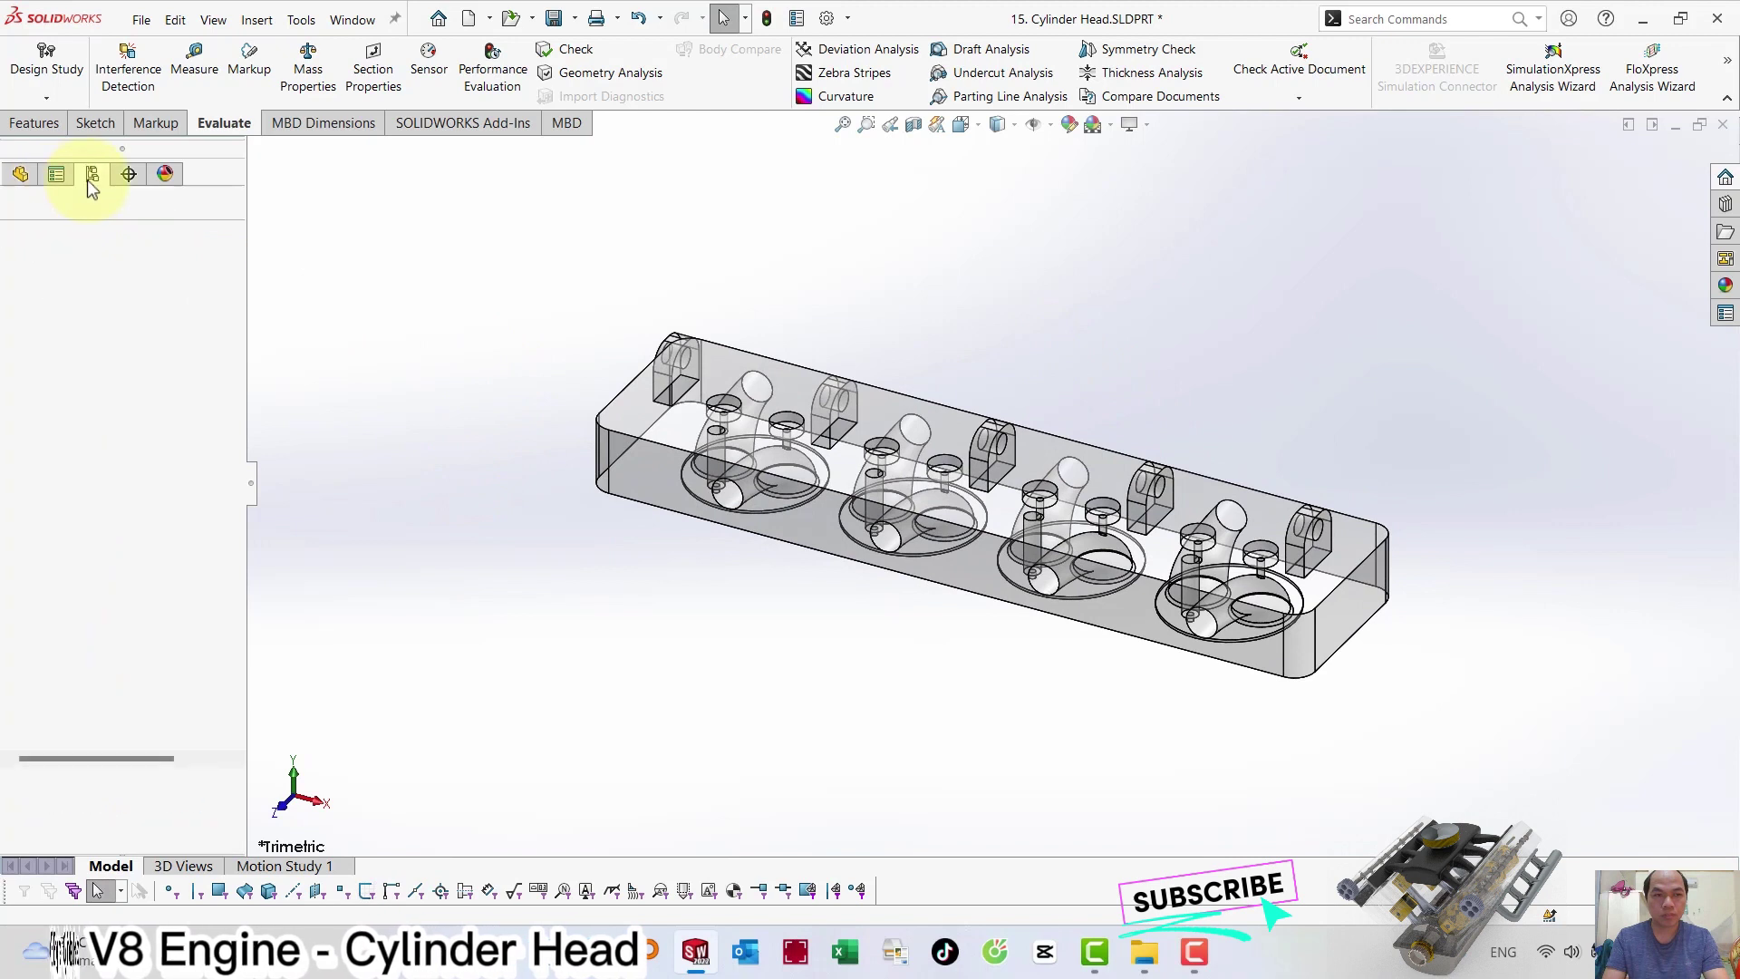
right_click(73, 272)
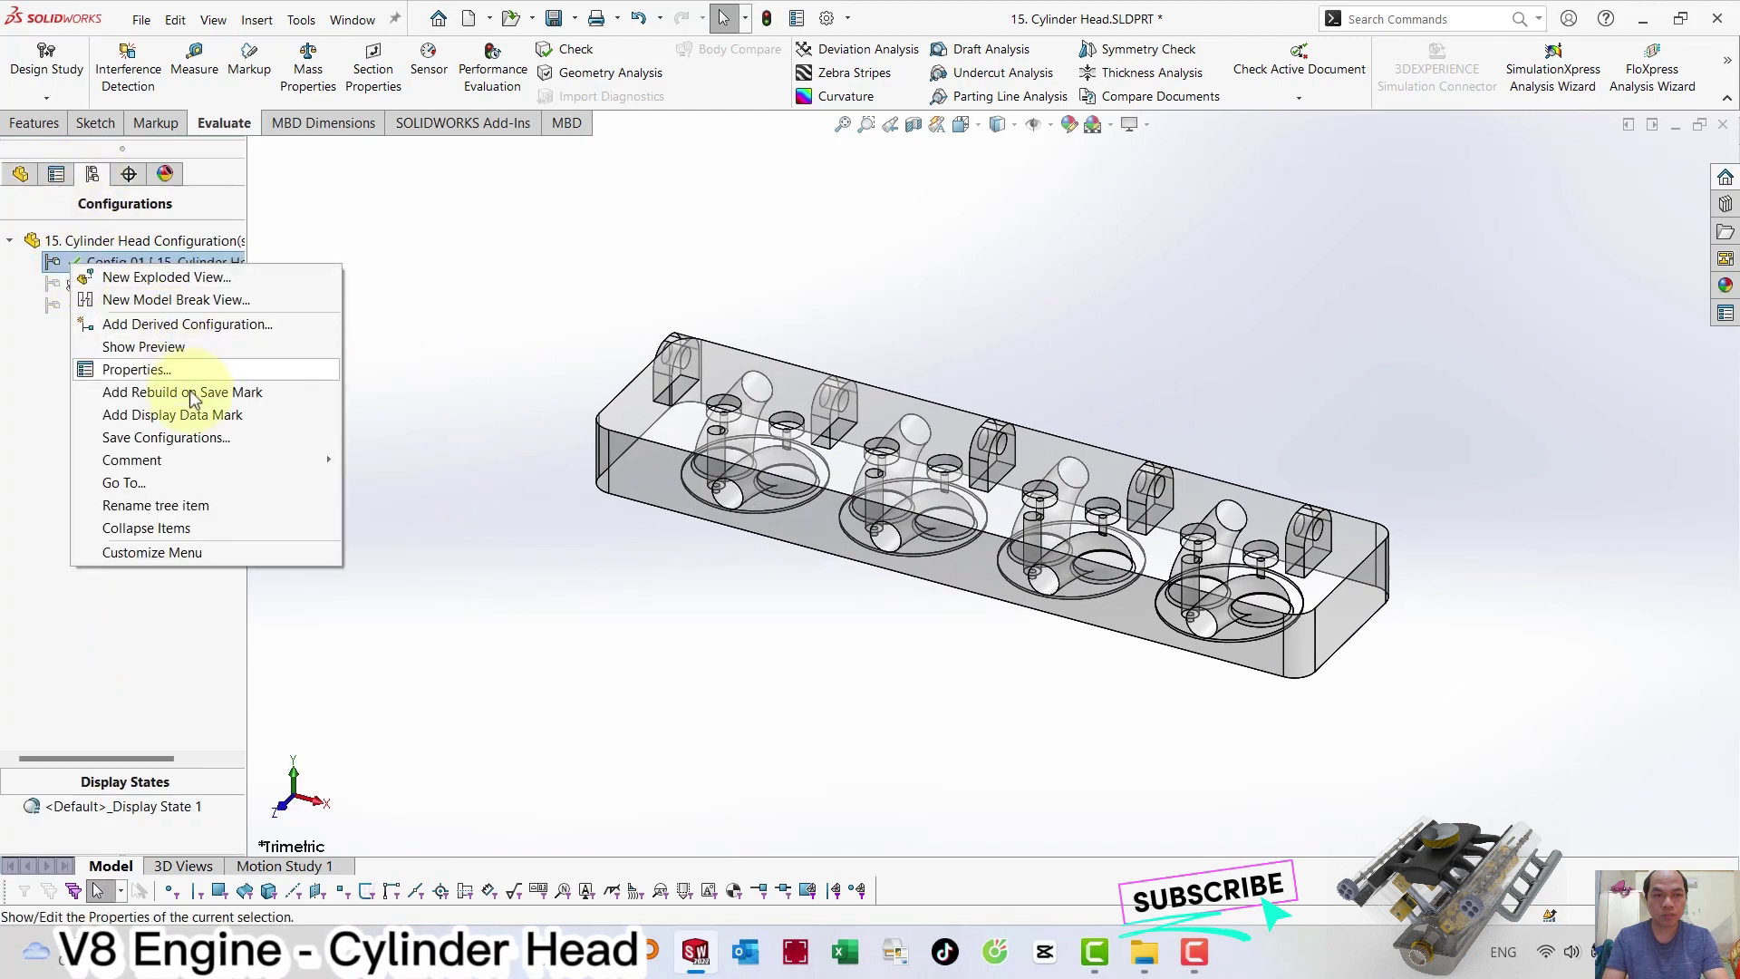
key(Escape)
click(416, 260)
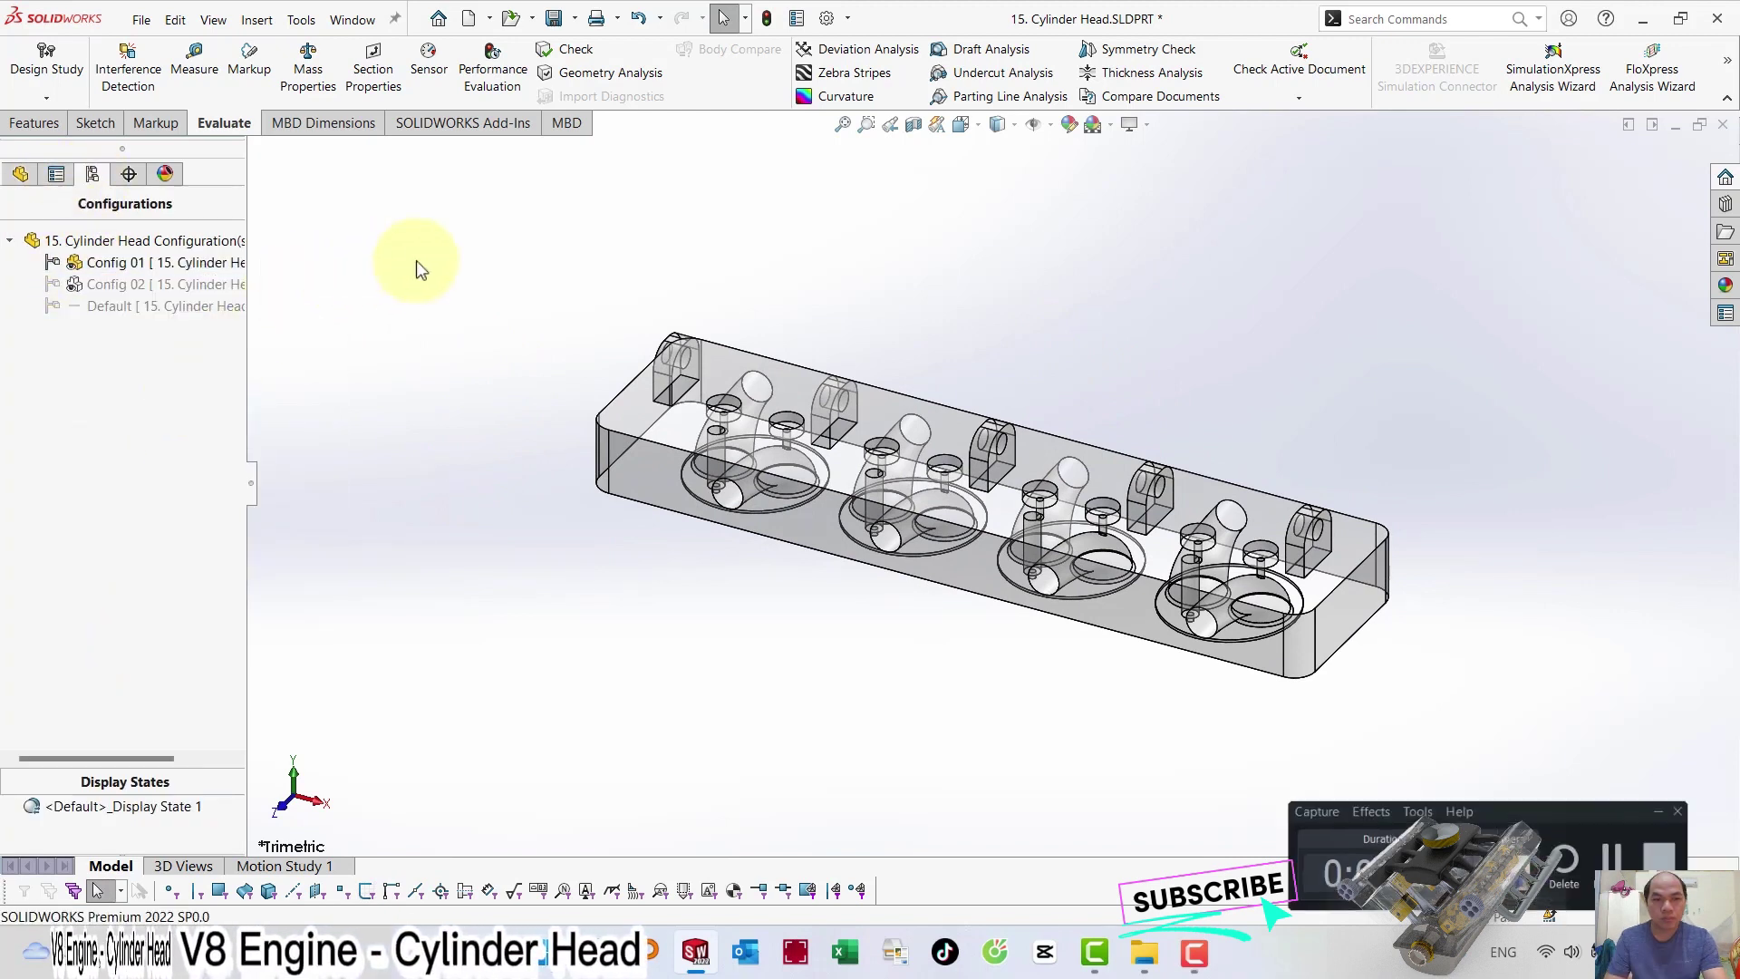
click(21, 173)
right_drag(482, 346, 509, 318)
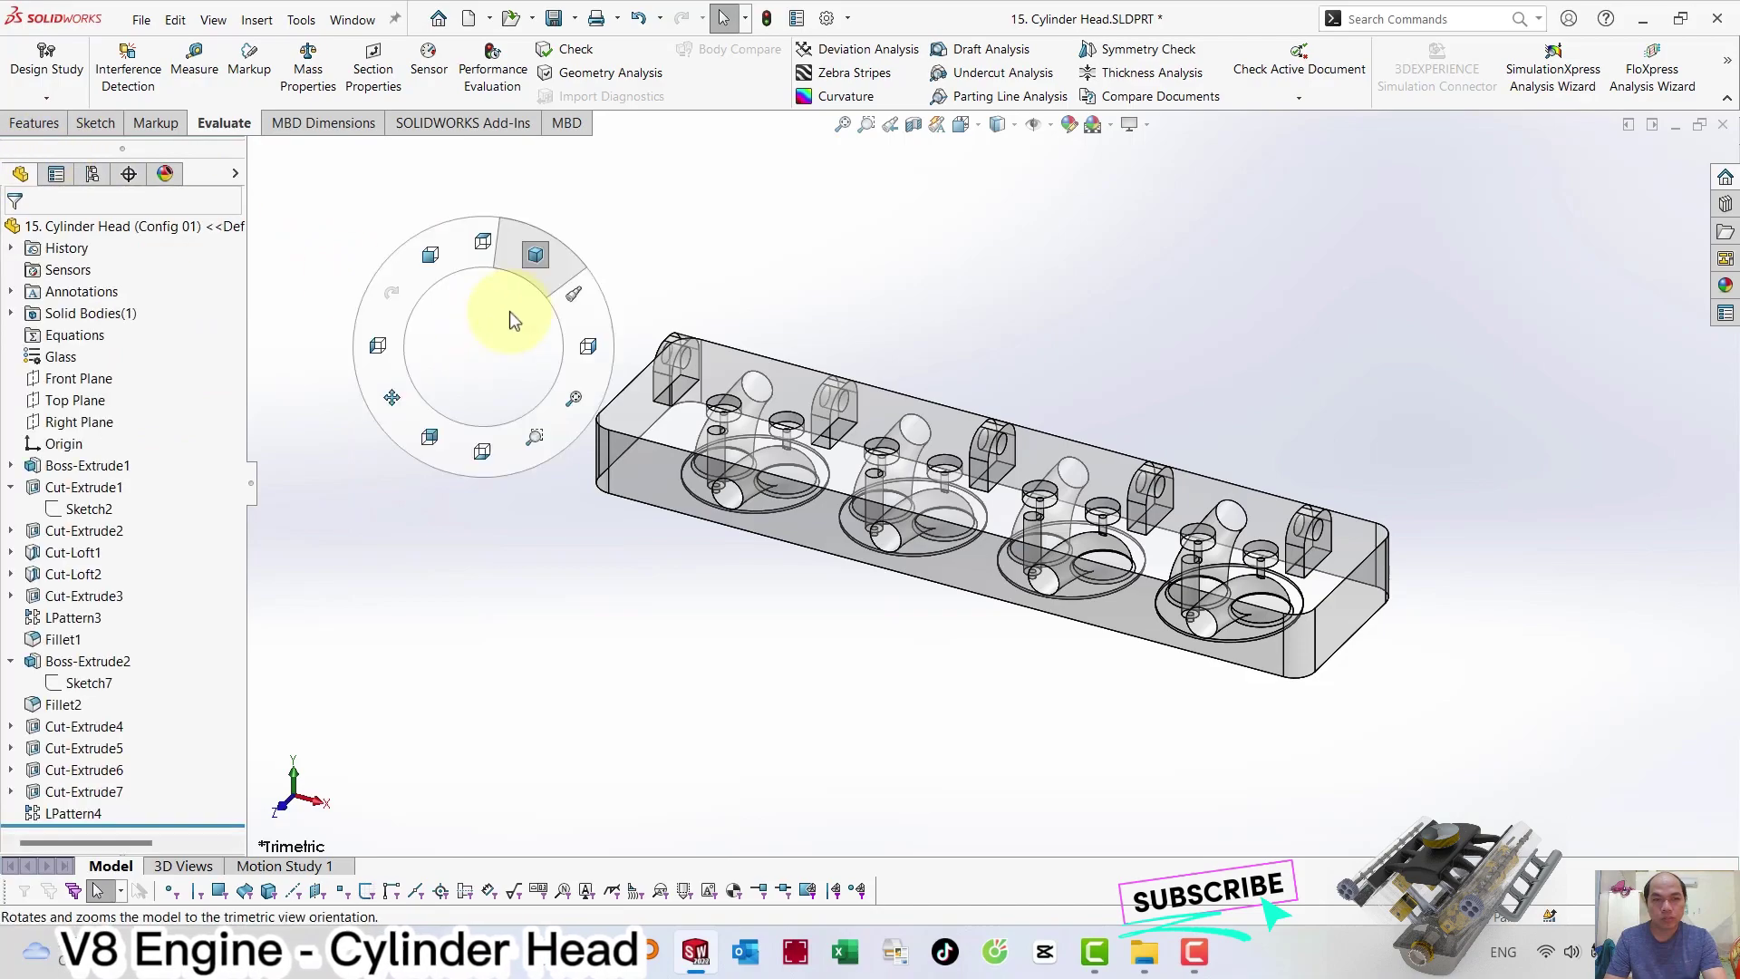